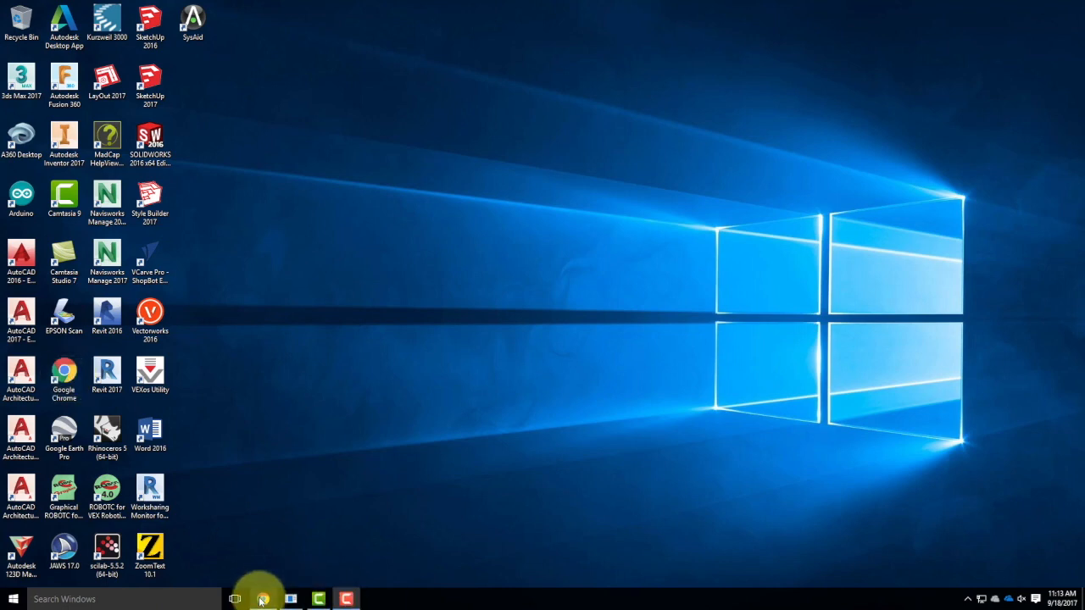
Browse Live Demonstrations > Live - A136 Exercises > Ex210 and open Material Explanation Example.
left_click(12, 597)
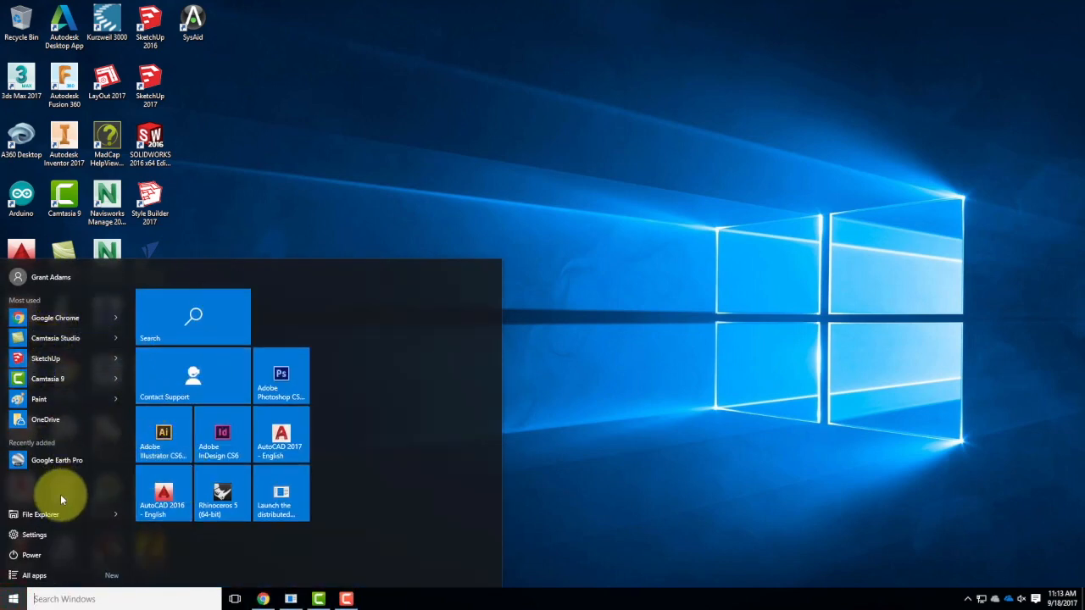
left_click(46, 514)
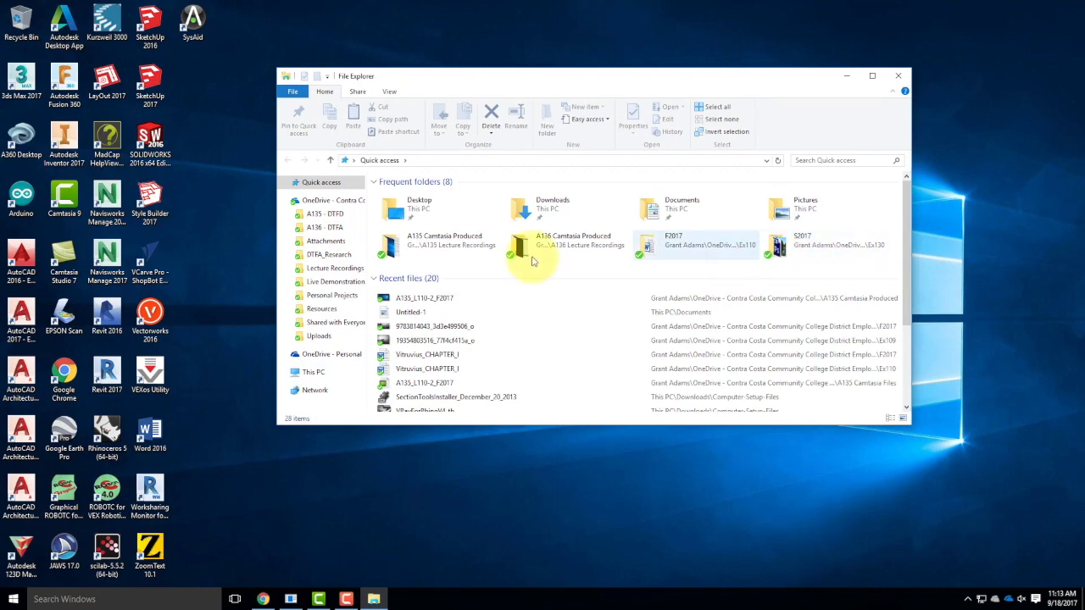
left_click(335, 281)
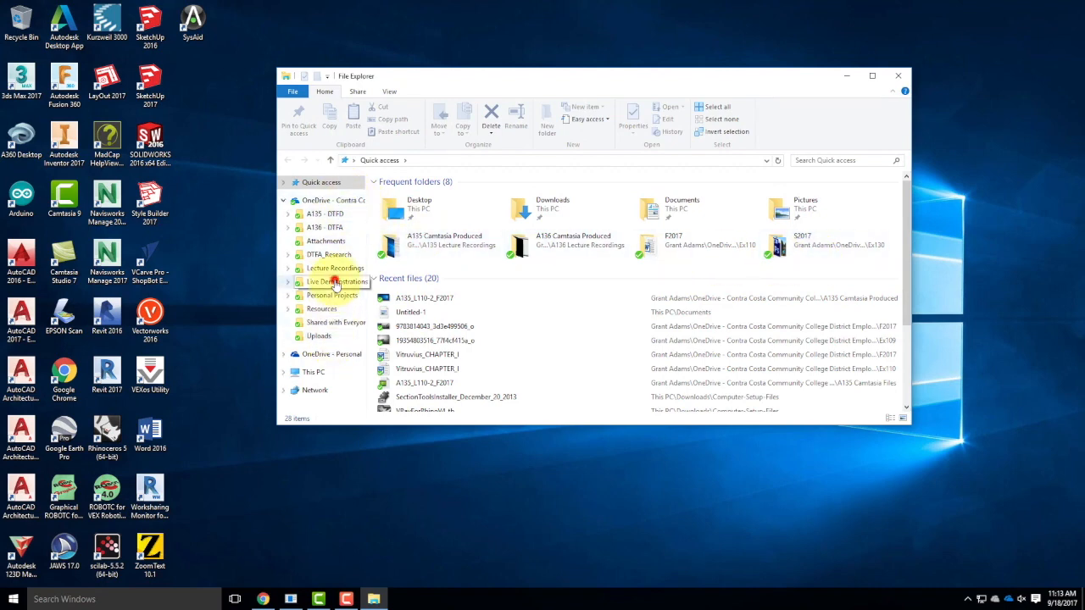
double_click(418, 206)
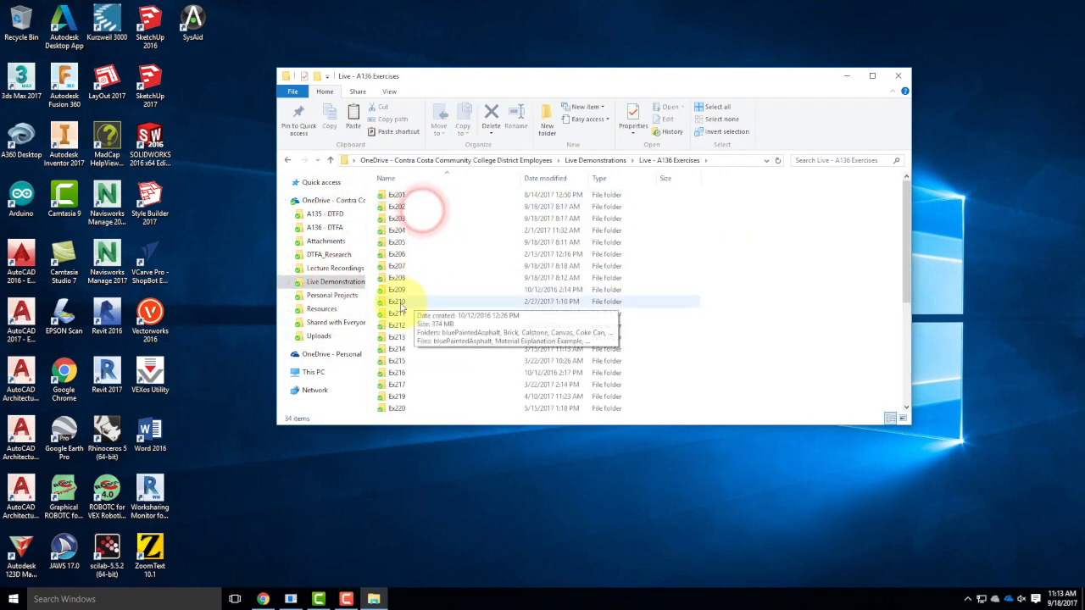
double_click(399, 302)
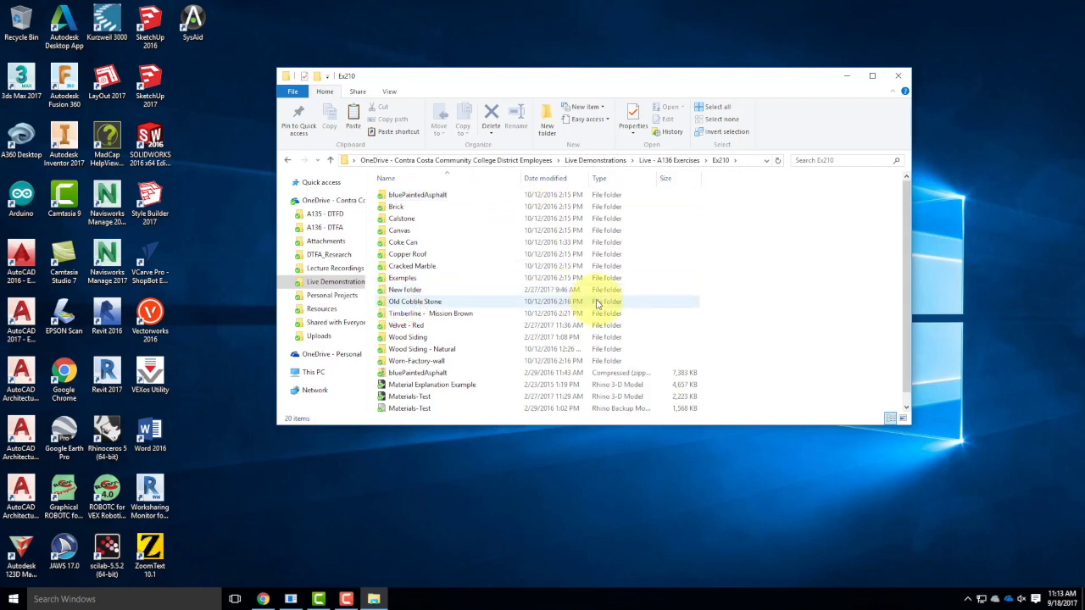
scroll(593, 301, "down", 1)
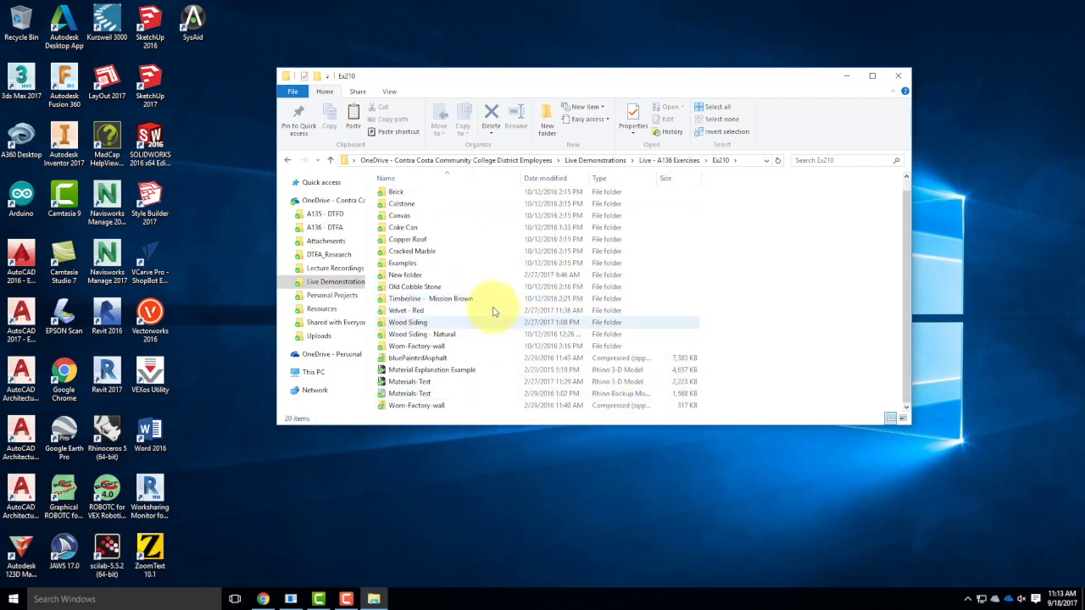
double_click(433, 369)
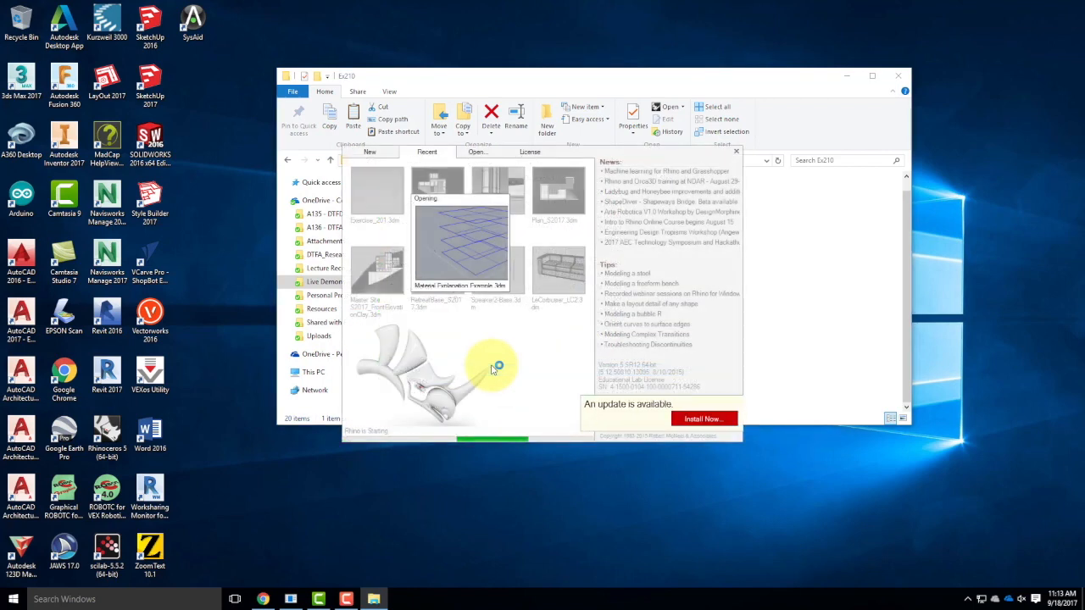
Move the file window aside, open the Examples folder, select Mesh Siding Example, and minimize Explorer.
left_click(435, 83)
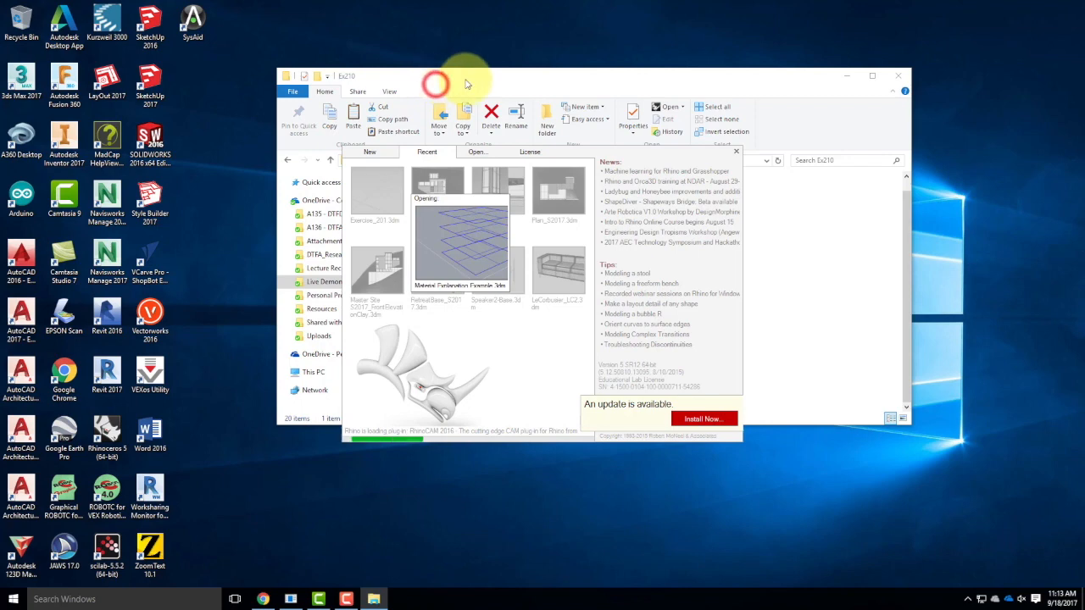
left_click(469, 79)
left_click_drag(654, 79, 531, 157)
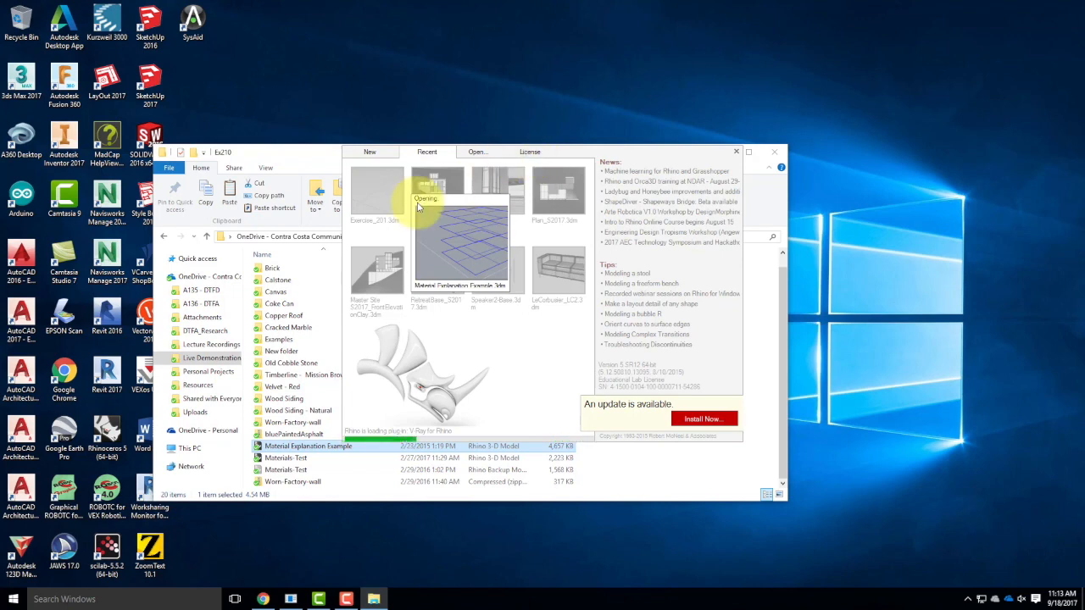
scroll(305, 342, "up", 1)
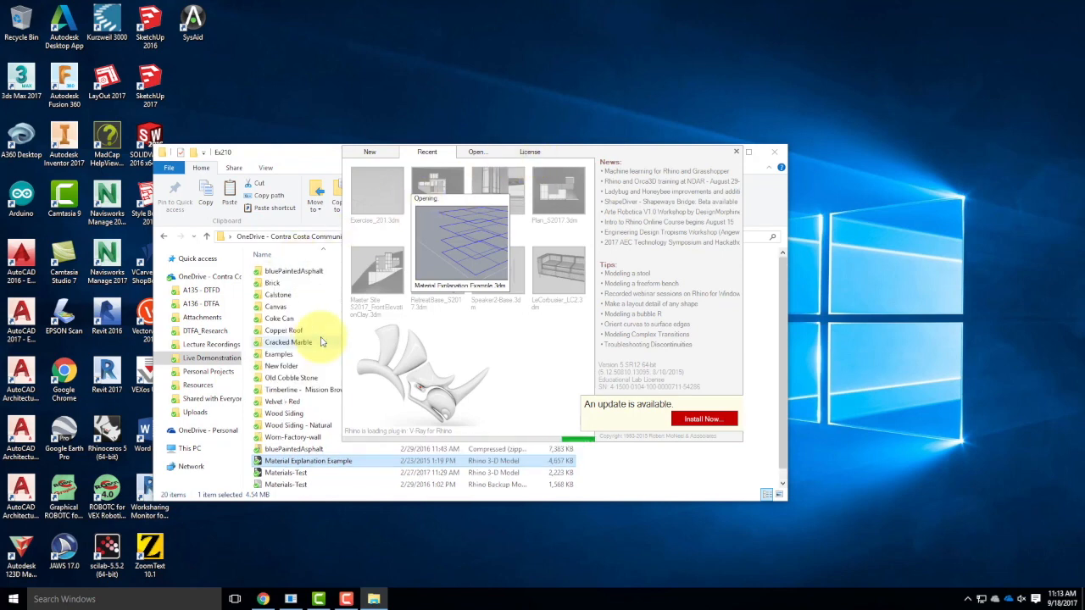
double_click(280, 356)
left_click(292, 387)
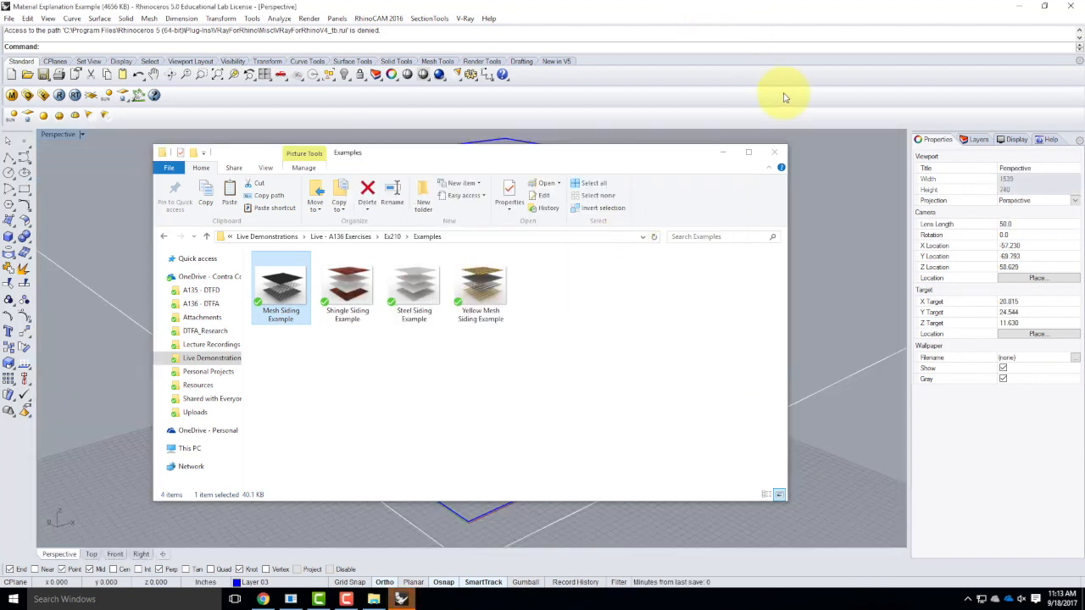
left_click(602, 153)
left_click(722, 152)
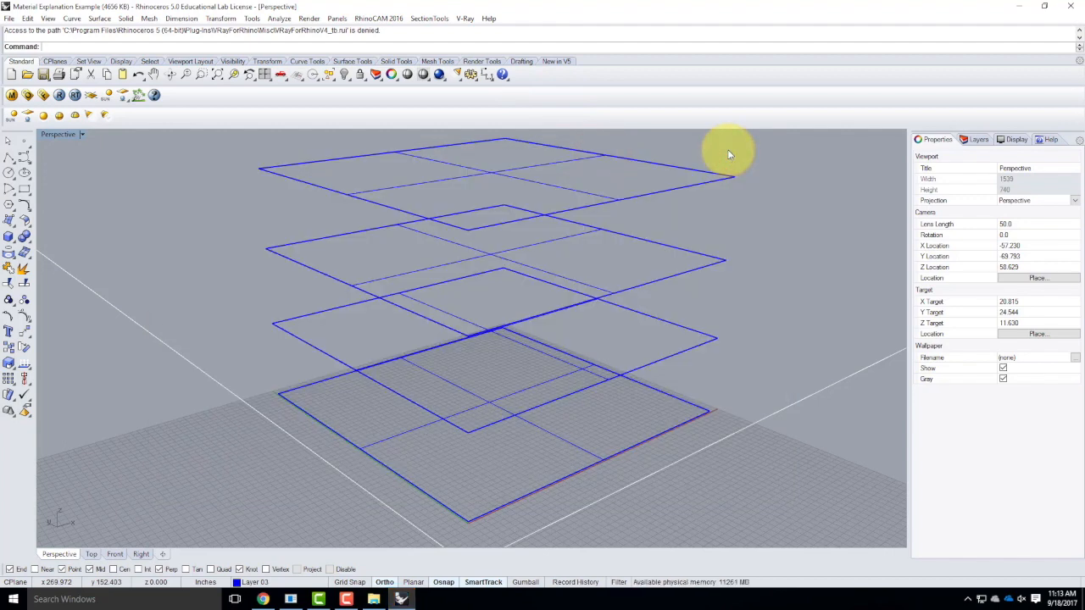
Select the top surface of the four-surface stack, then minimize Rhino.
left_click(443, 179)
left_click(426, 262)
left_click(389, 286)
left_click(370, 339)
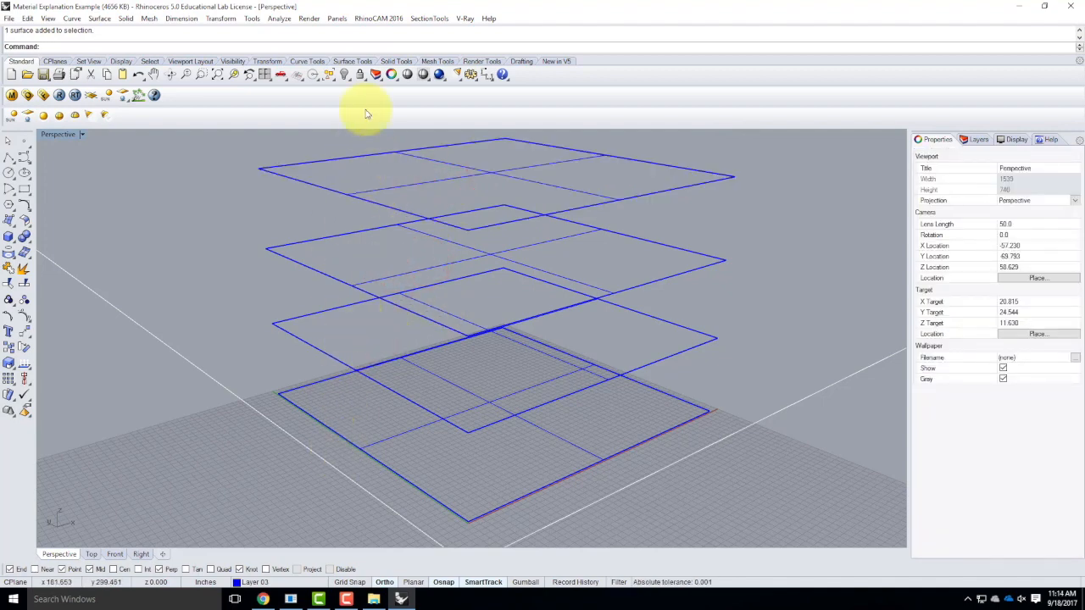
left_click(286, 180)
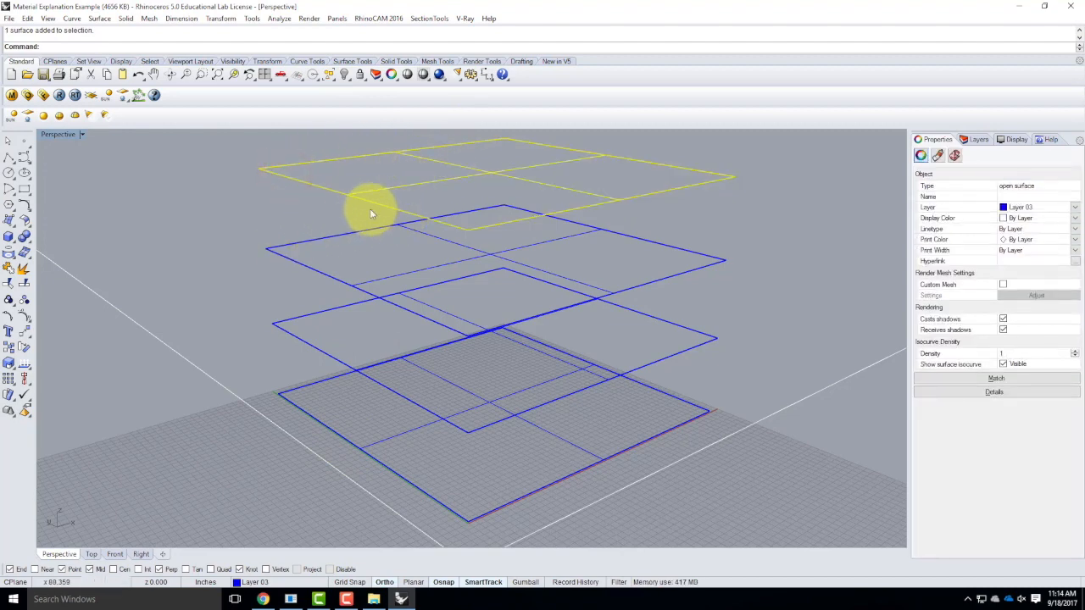
left_click(1017, 6)
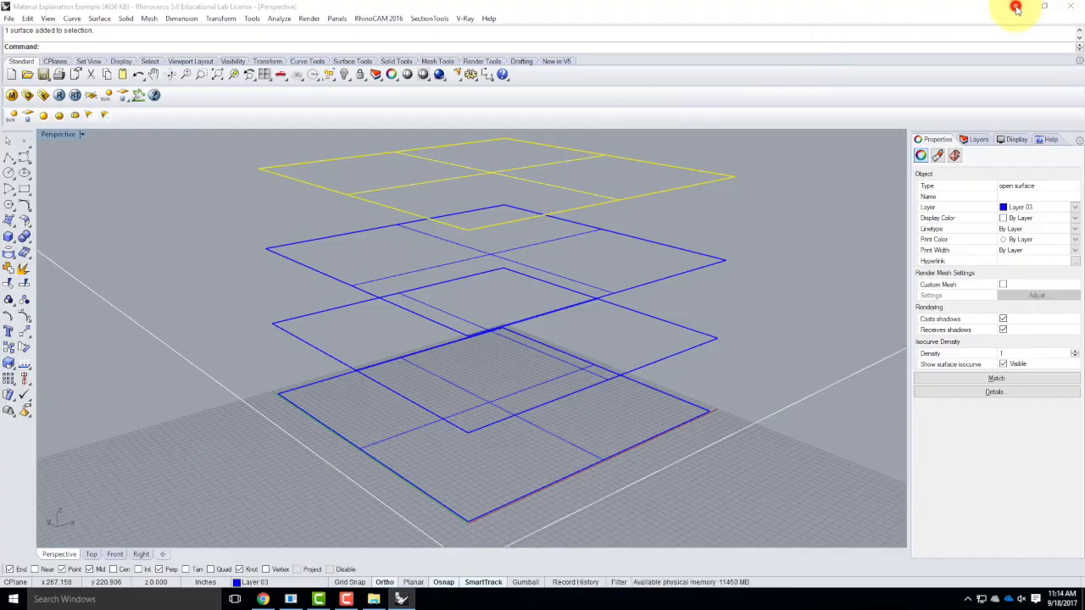
Preview Shingle Siding Example in Paint, close it, then open the image with Adobe Photoshop CS6.
left_click(374, 598)
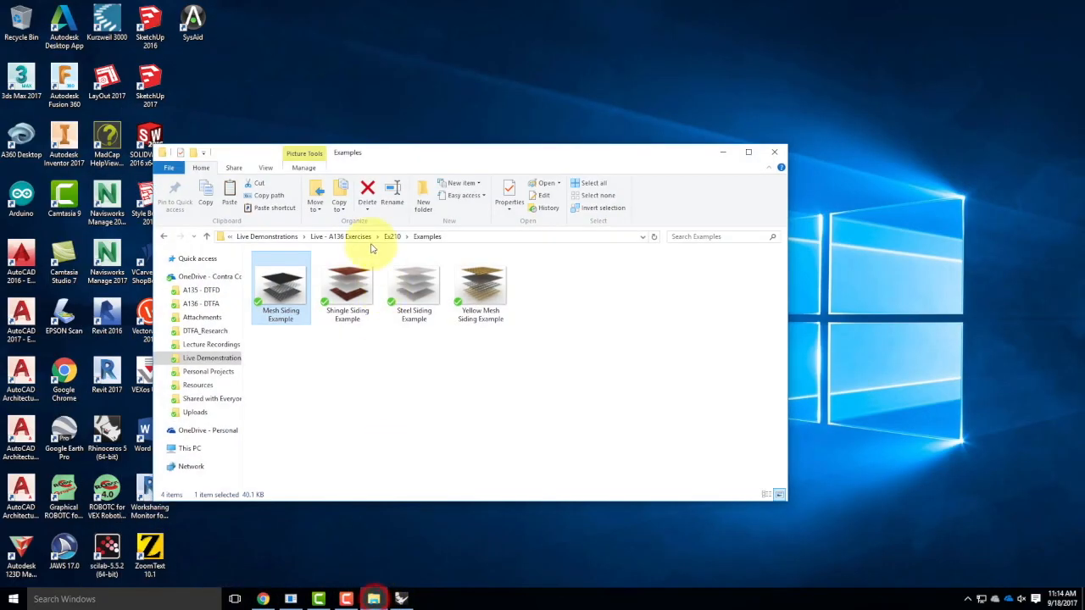
left_click(351, 298)
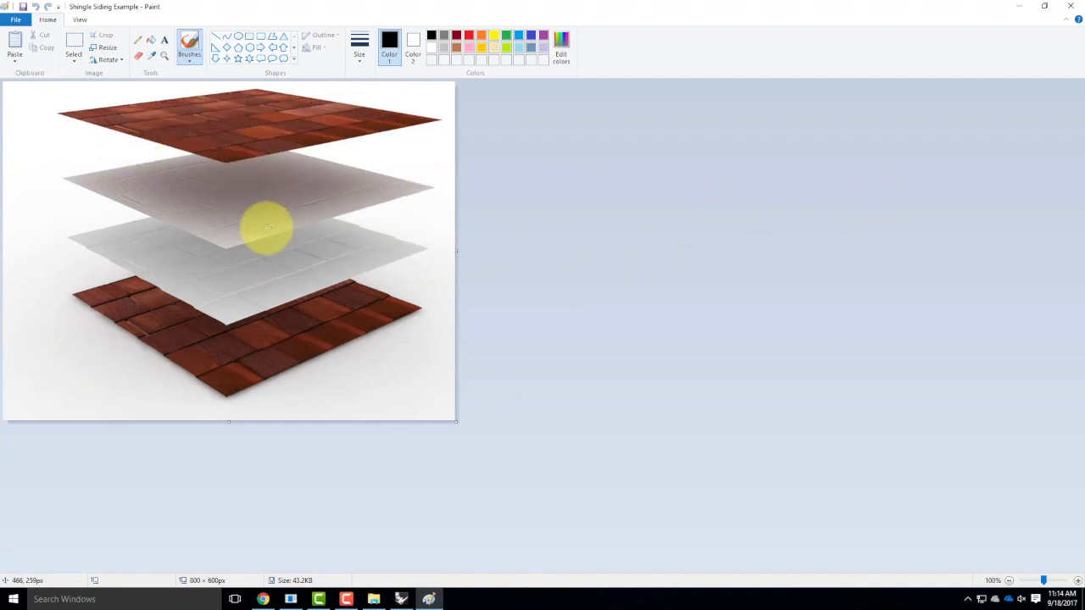
key("ctrl+equal")
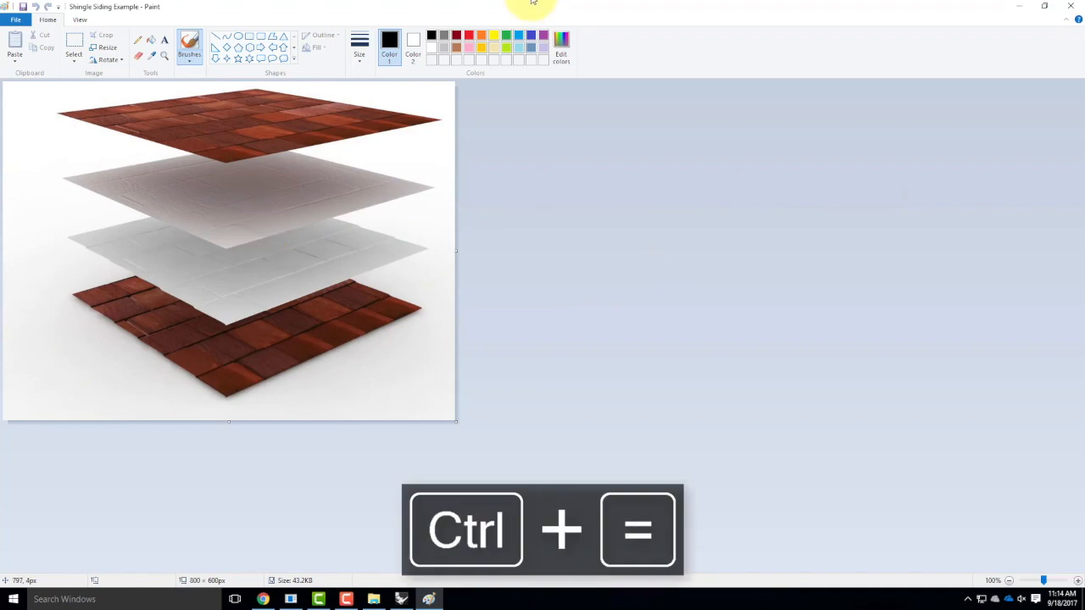
left_click(1072, 7)
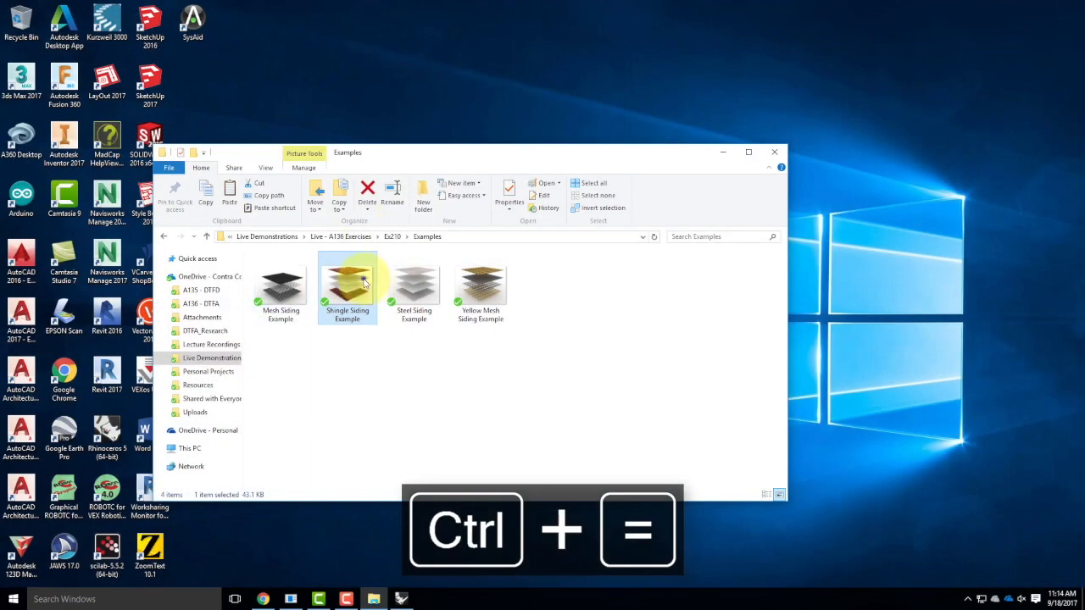
right_click(356, 278)
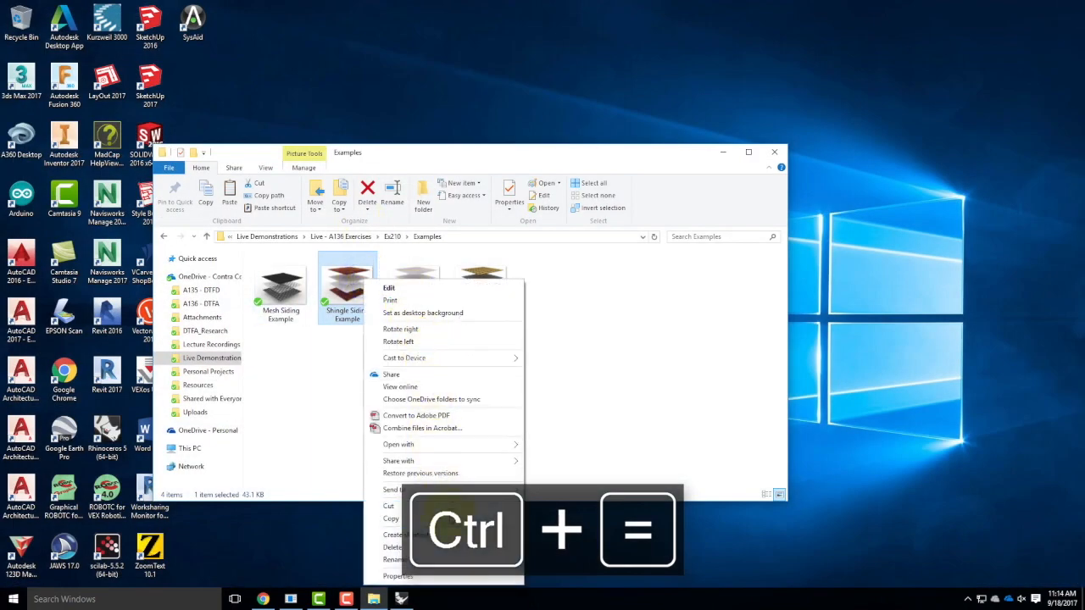
mouse_move(484, 448)
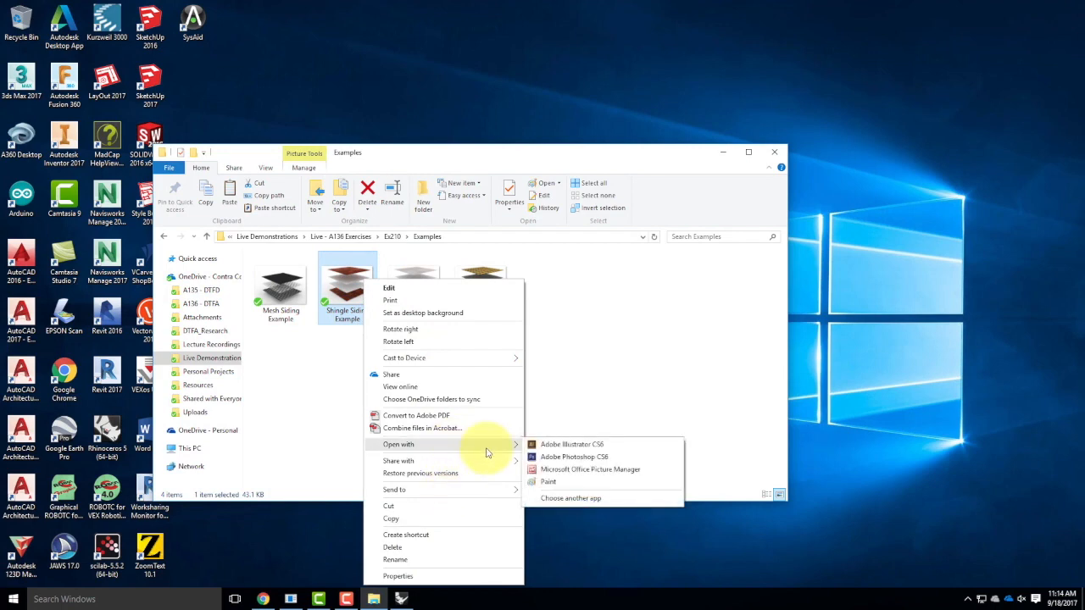
left_click(566, 457)
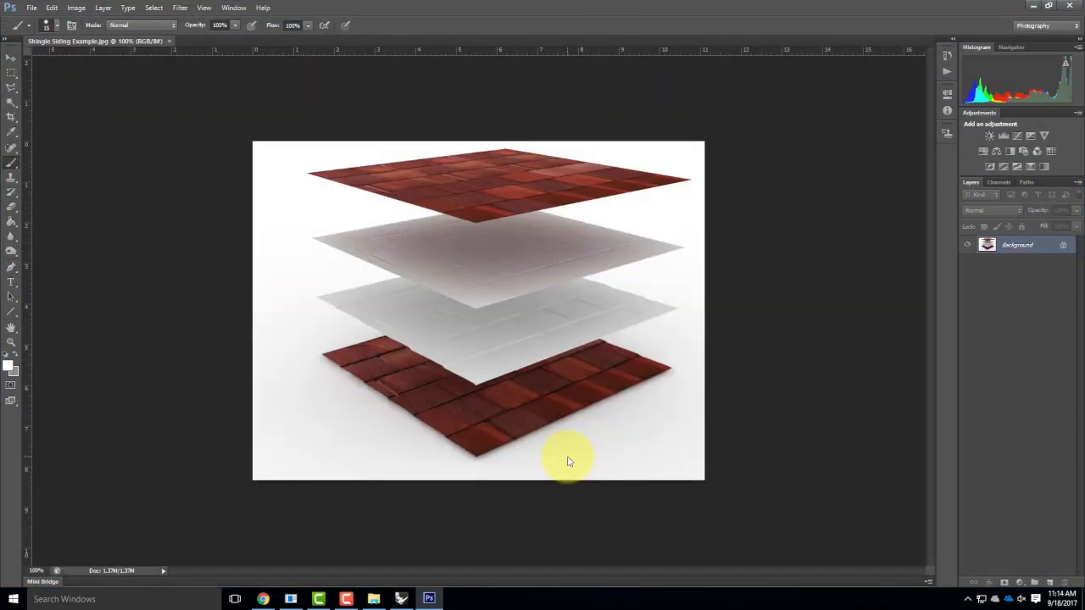
Fit the shingle siding image to the window with Ctrl+0.
key("ctrl+0")
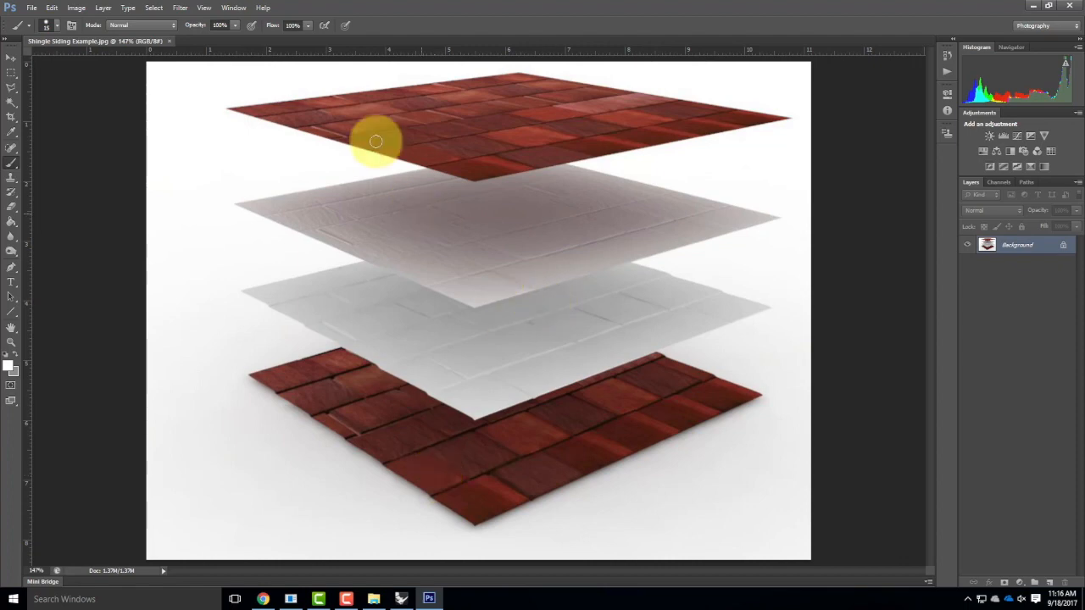
Add a Levels 1 adjustment layer, raise midtones to 2.02, and mask back the lower-left shingles.
left_click(76, 6)
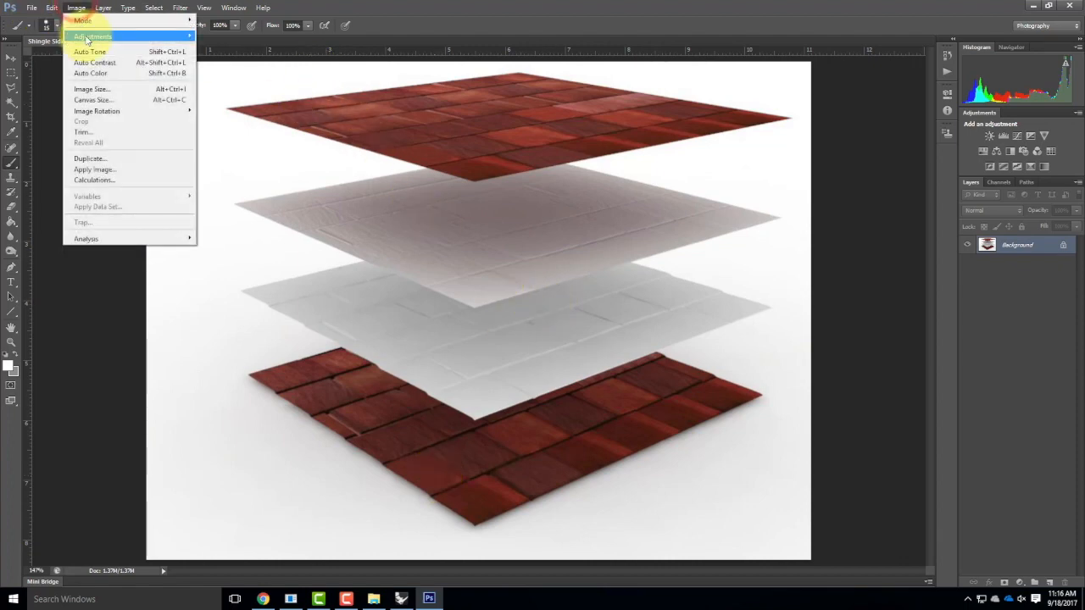
mouse_move(103, 8)
mouse_move(144, 106)
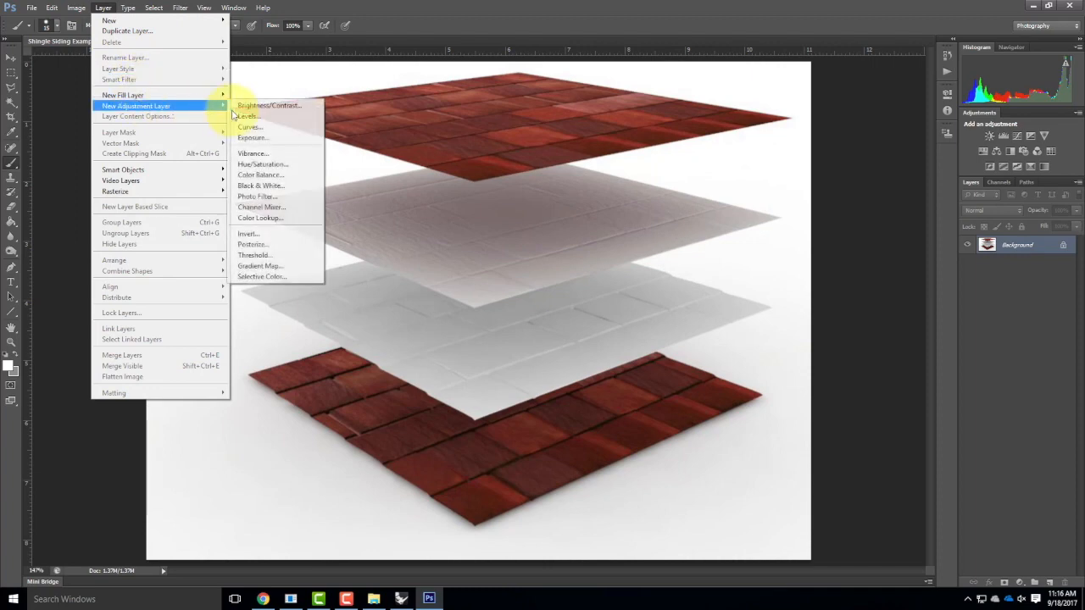
left_click(264, 119)
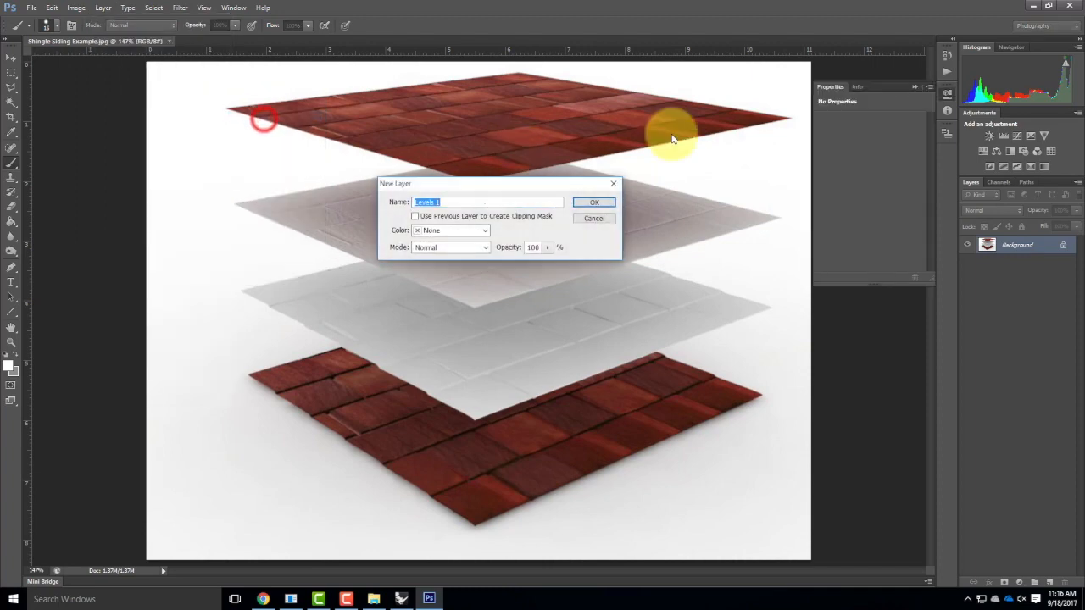
left_click(598, 200)
mouse_move(877, 203)
left_mouse_down()
mouse_move(895, 203)
mouse_move(856, 205)
left_mouse_up()
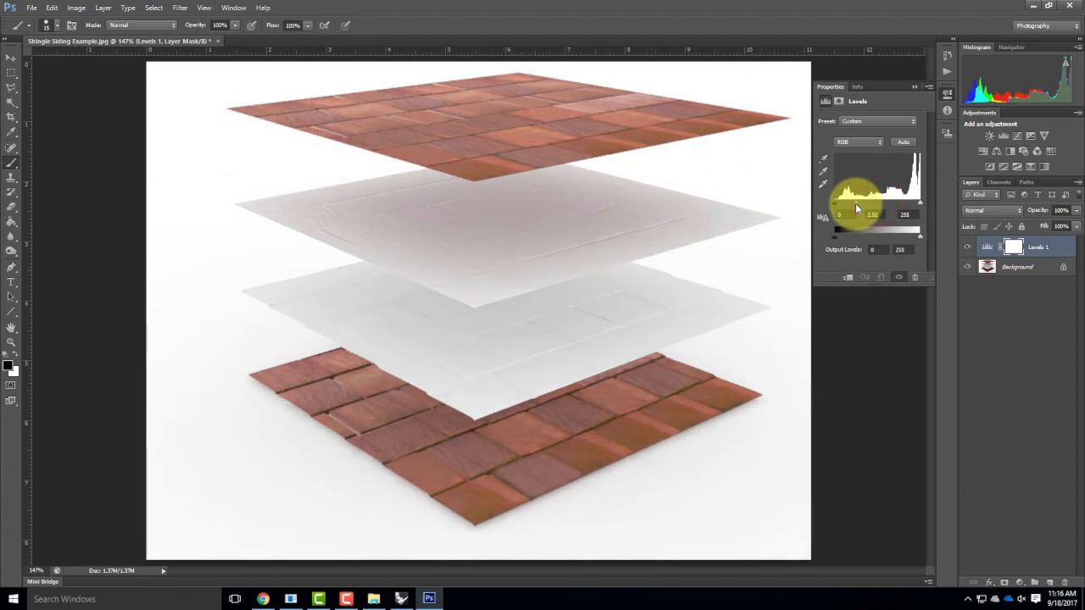
mouse_move(284, 386)
left_mouse_down()
mouse_move(344, 363)
mouse_move(225, 375)
mouse_move(281, 402)
mouse_move(341, 402)
left_mouse_up()
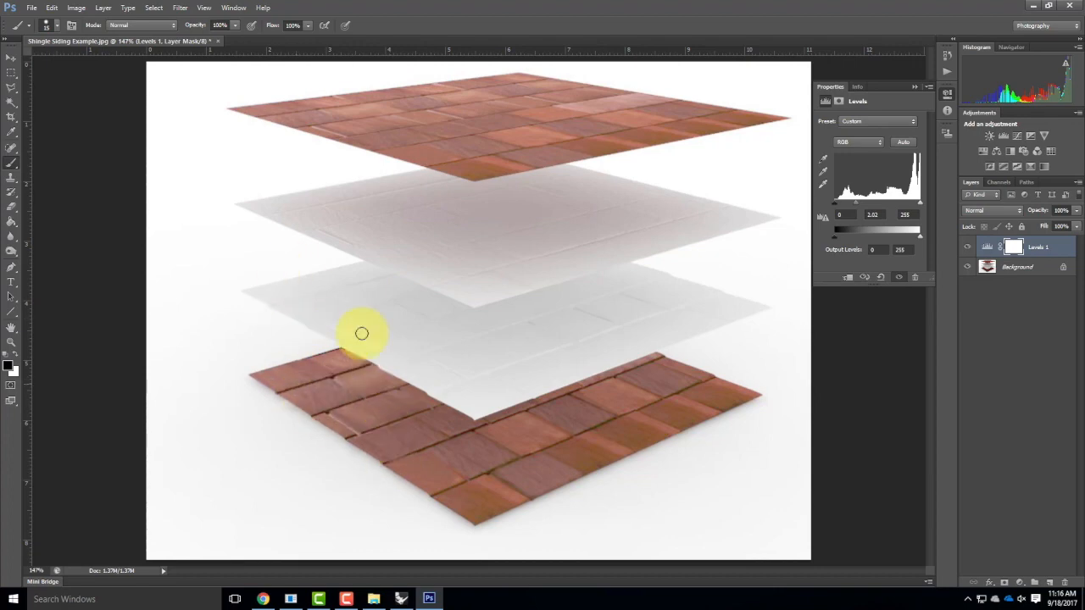
Open Steel Siding Example in Photoshop CS6, fit it on screen, then minimize Photoshop.
left_click(1036, 8)
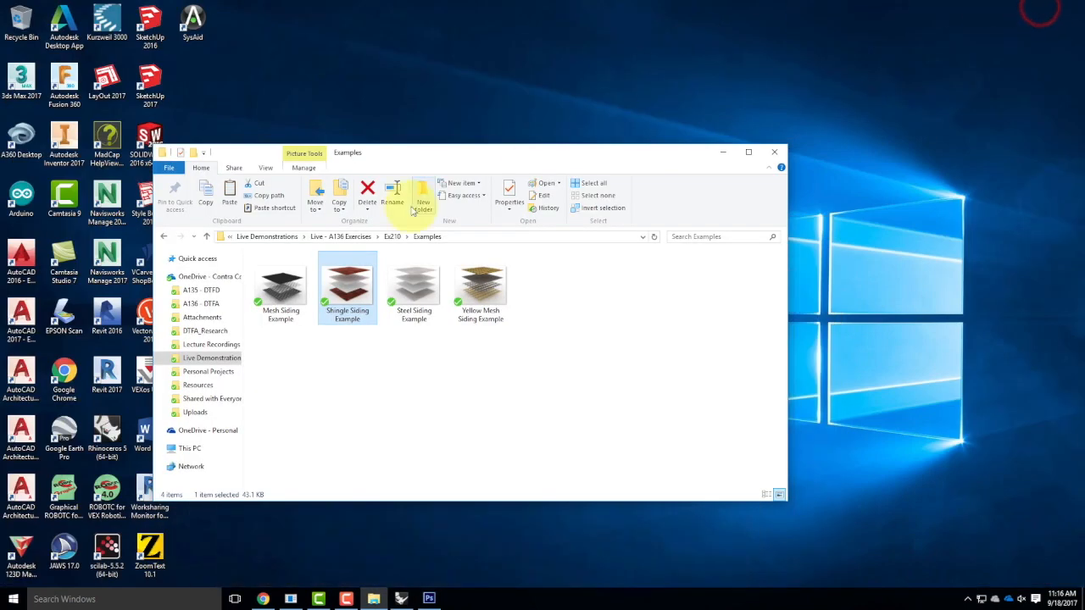
double_click(413, 287)
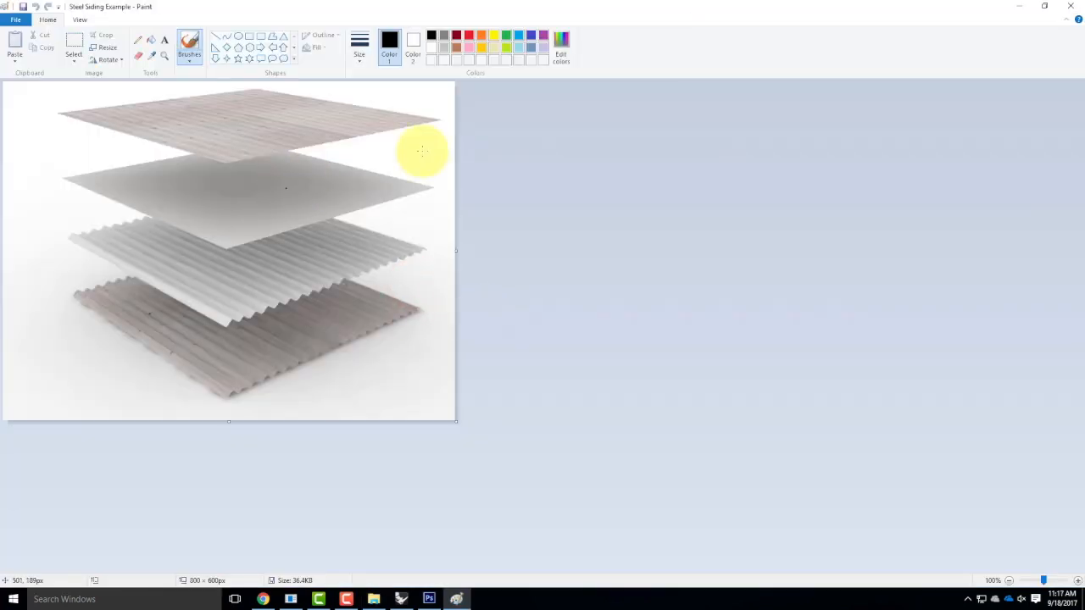
left_click(1071, 6)
right_click(405, 274)
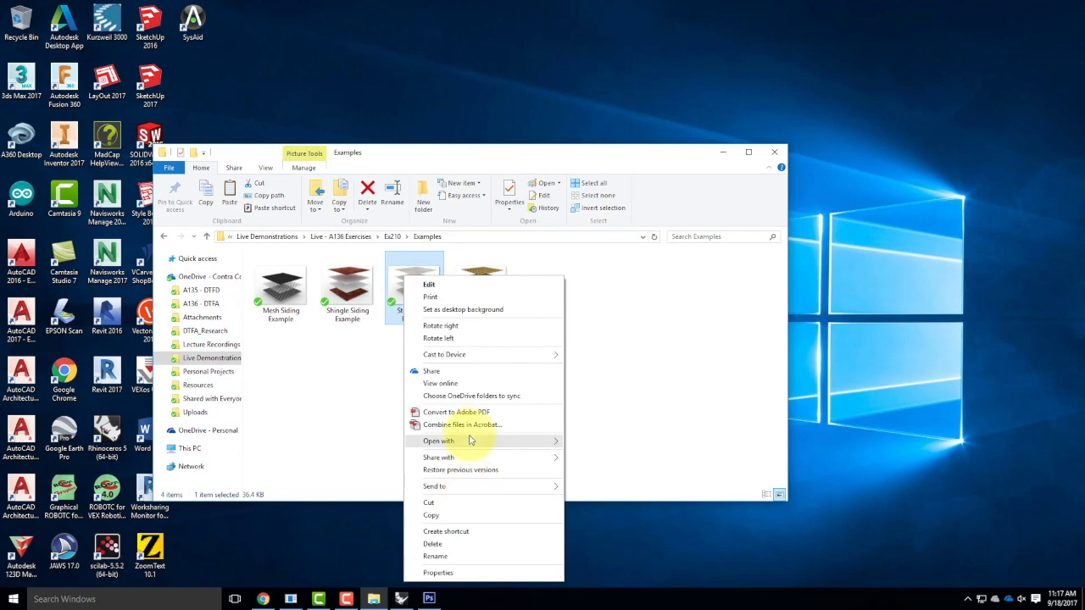
mouse_move(474, 440)
left_click(627, 455)
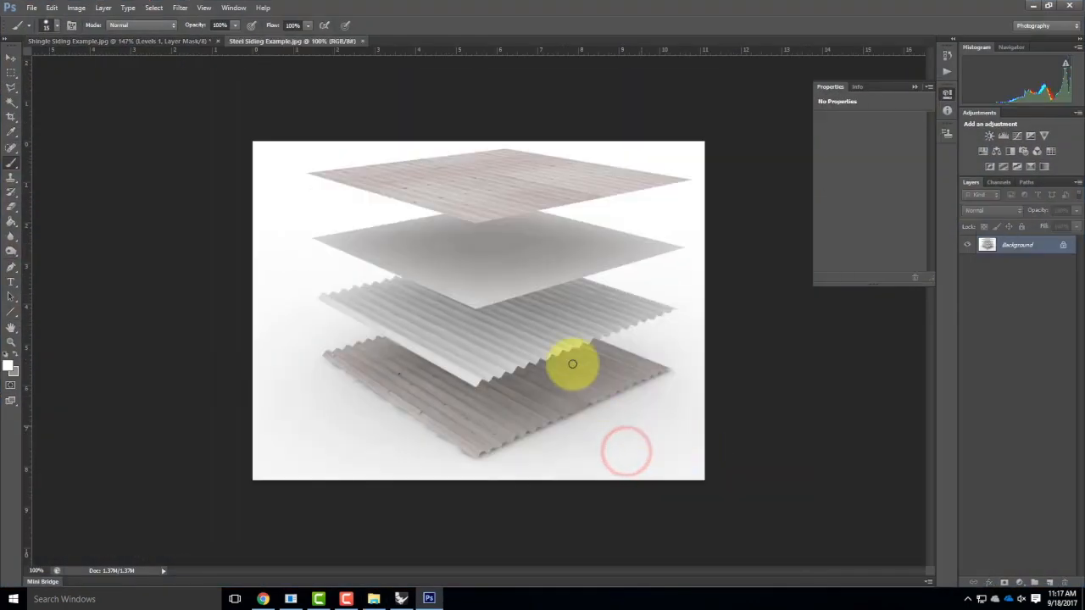
key("ctrl+0")
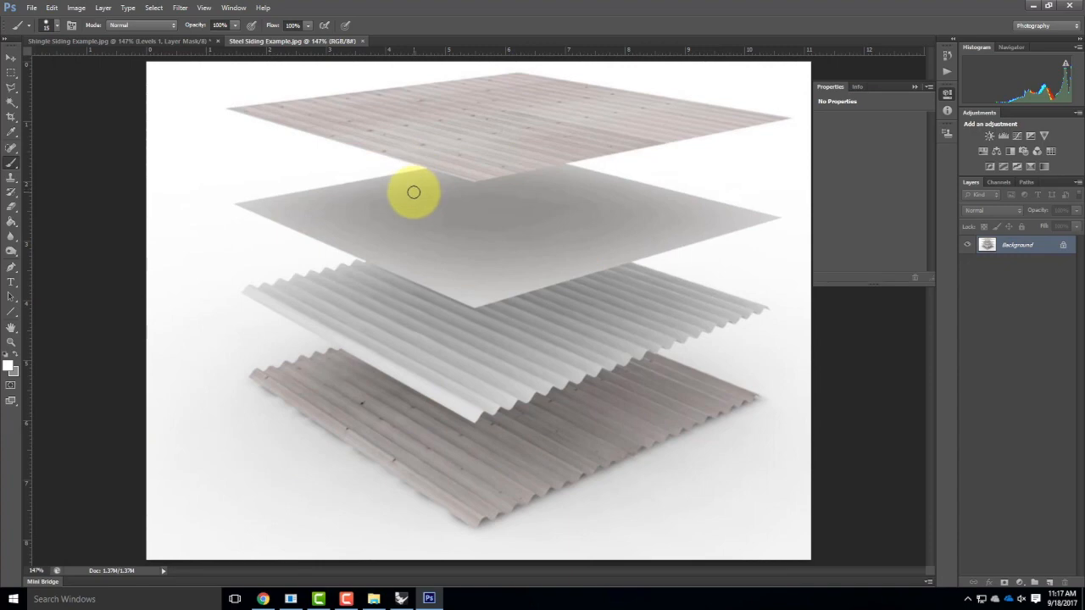
left_click(1031, 6)
Open Mesh Siding Example in Photoshop CS6 and fit it to the window.
left_click(487, 288)
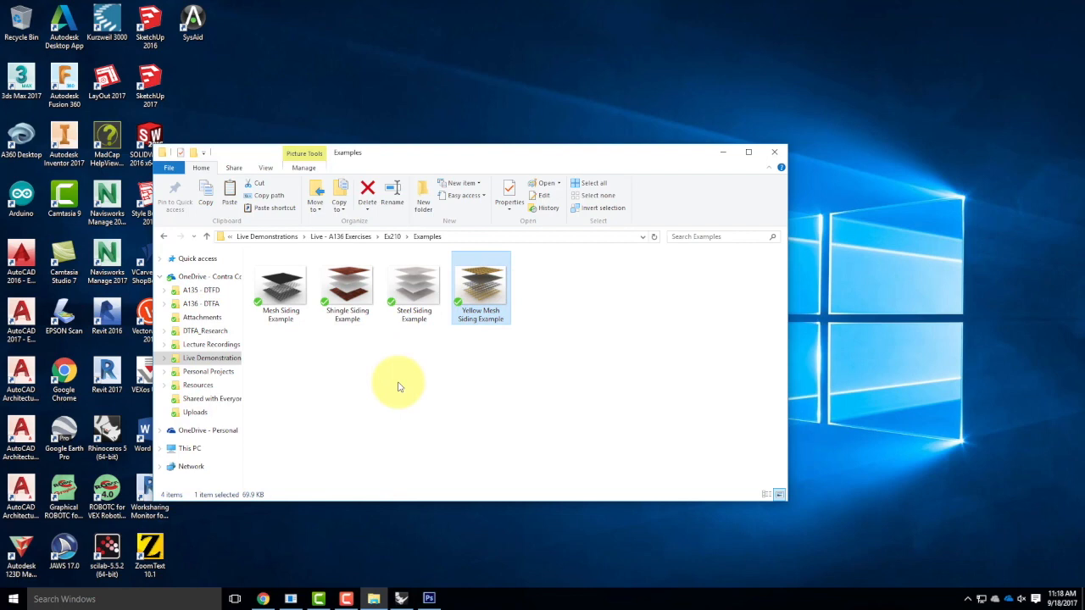
left_click(280, 292)
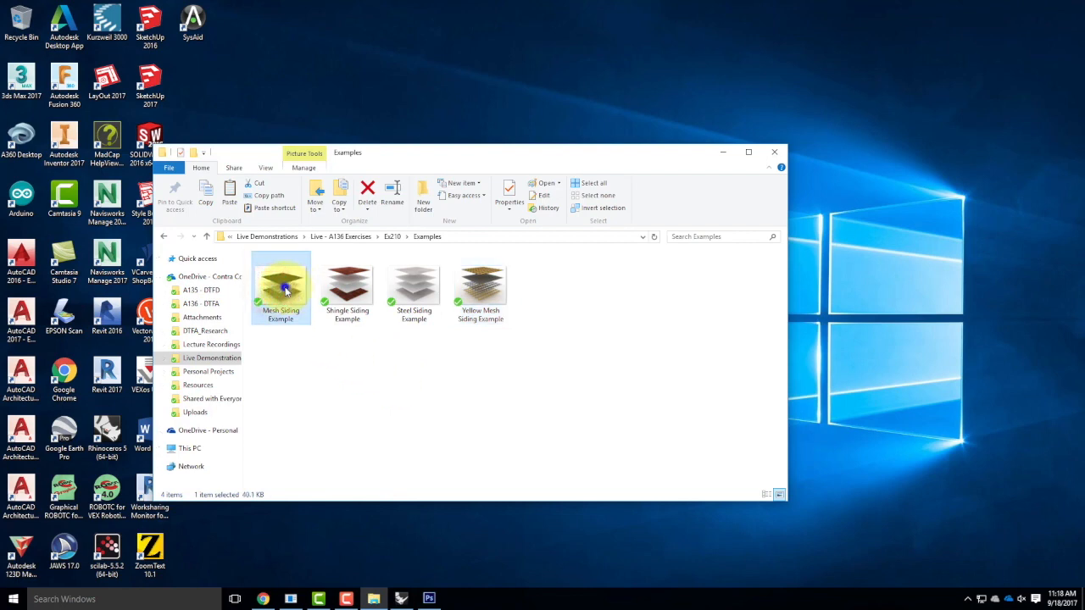
right_click(283, 288)
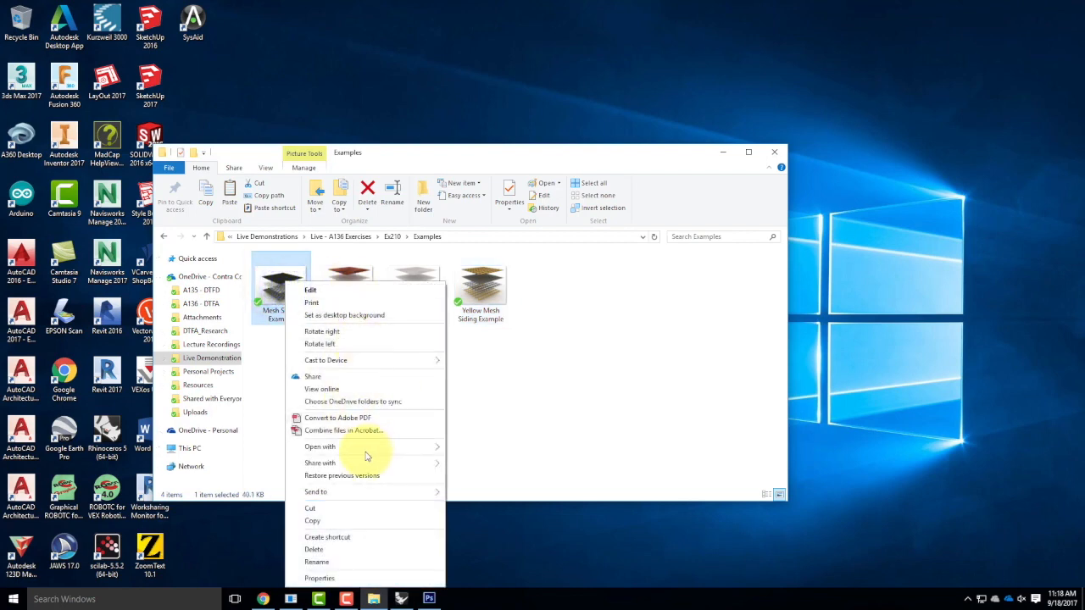
mouse_move(407, 447)
left_click(479, 460)
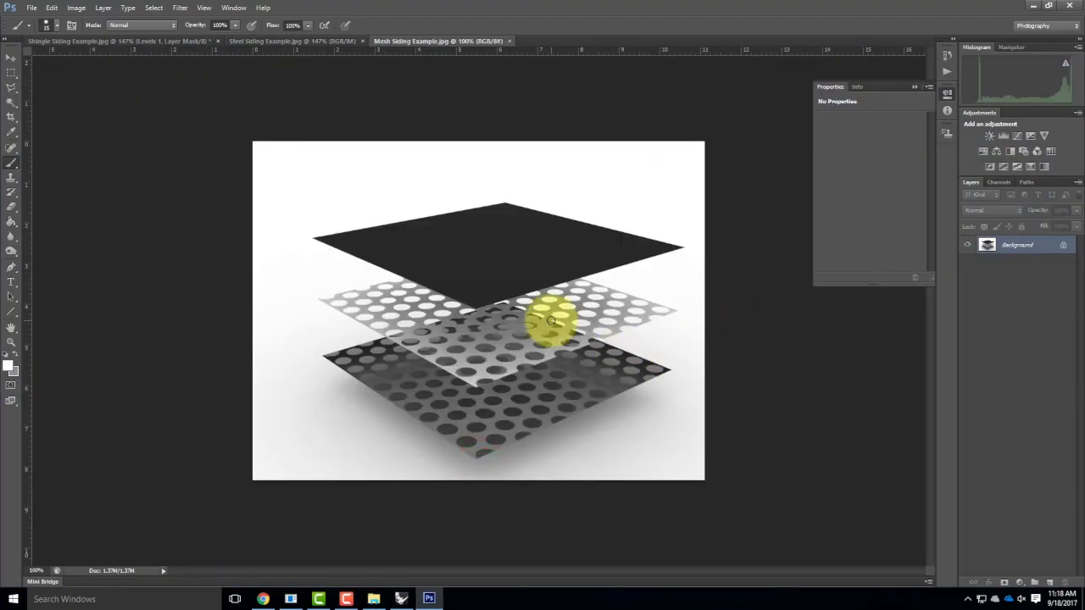
key("ctrl+0")
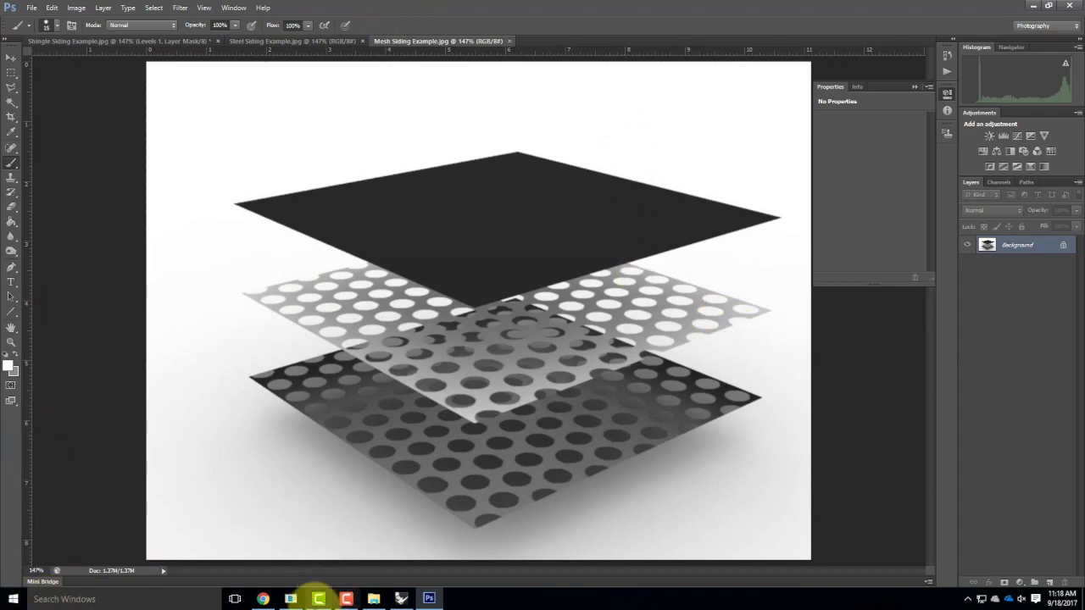
left_click(373, 599)
left_click(489, 289)
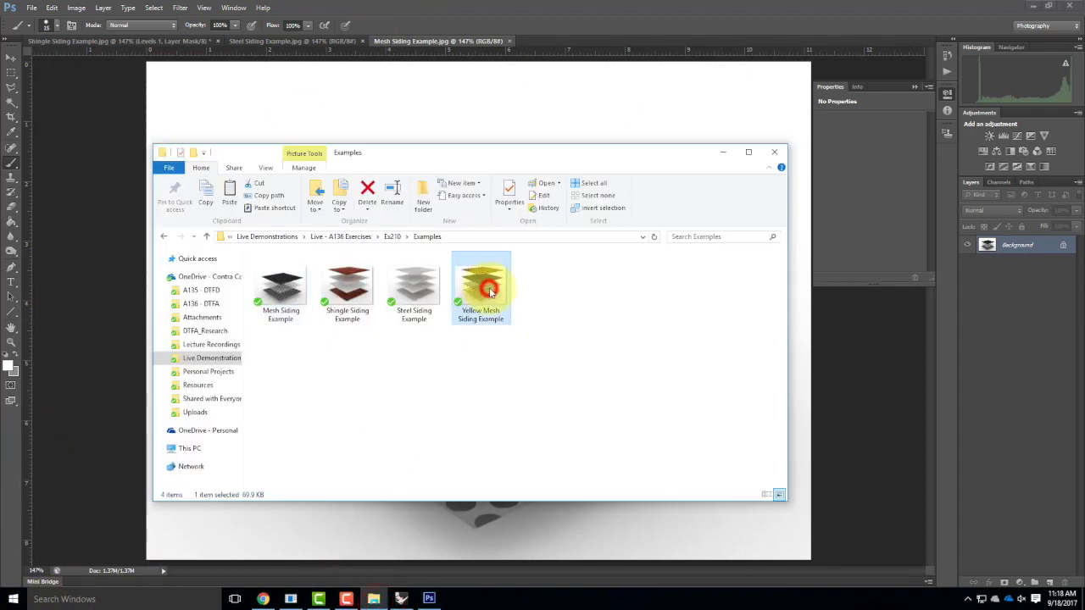
Open Yellow Mesh Siding Example with Adobe Photoshop CS6, then minimize Photoshop.
right_click(490, 285)
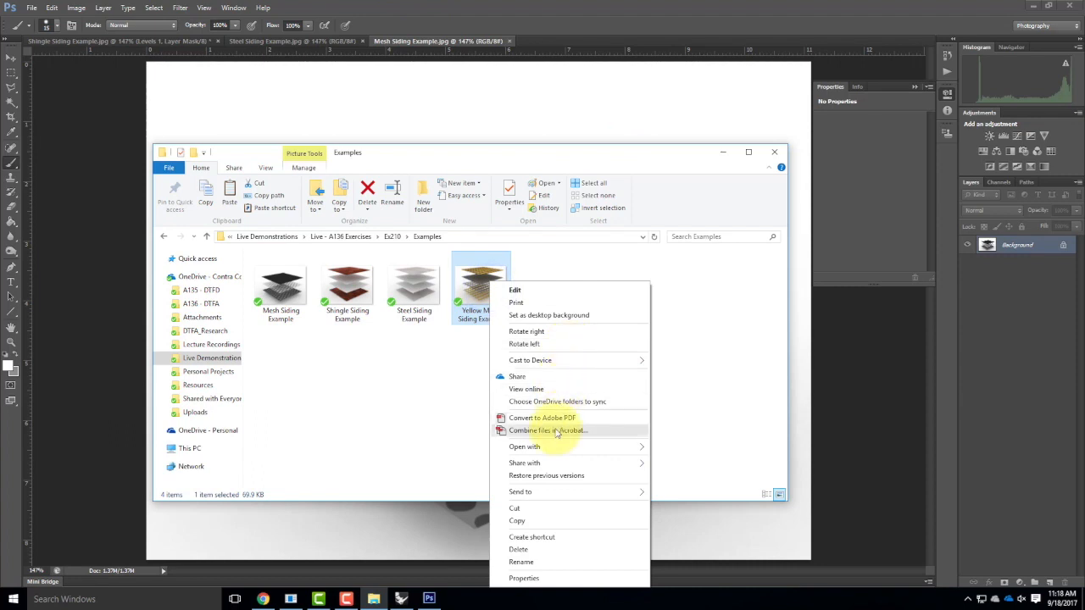
mouse_move(593, 447)
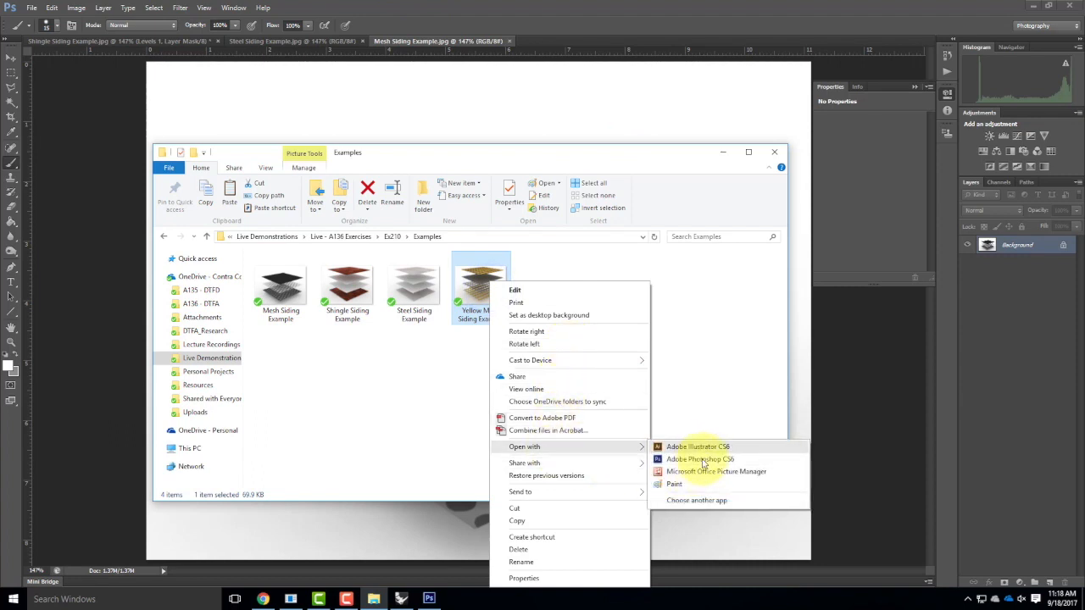
left_click(700, 460)
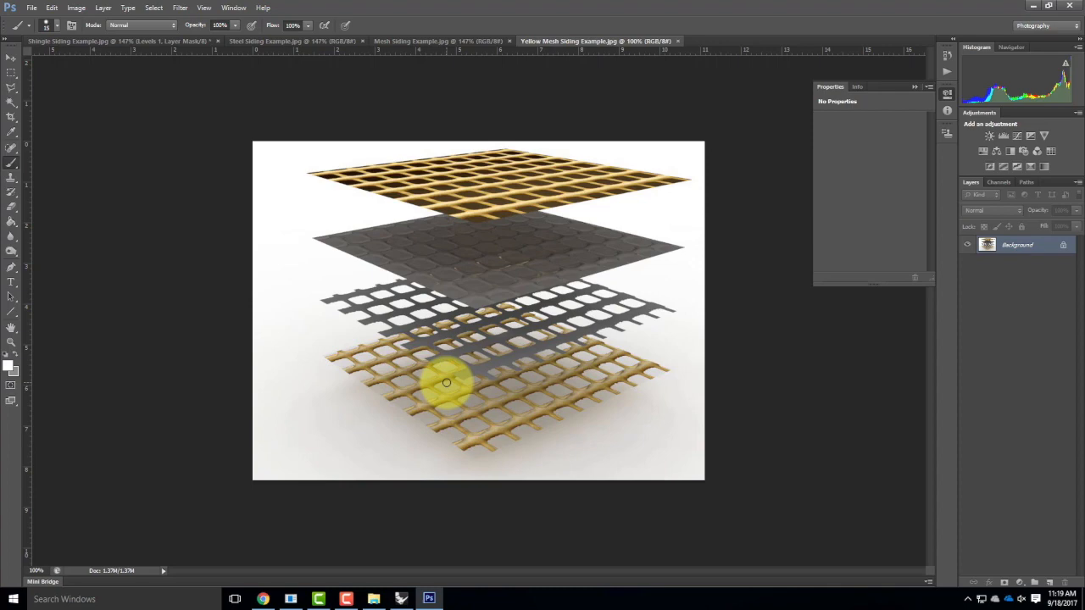
left_click(1030, 6)
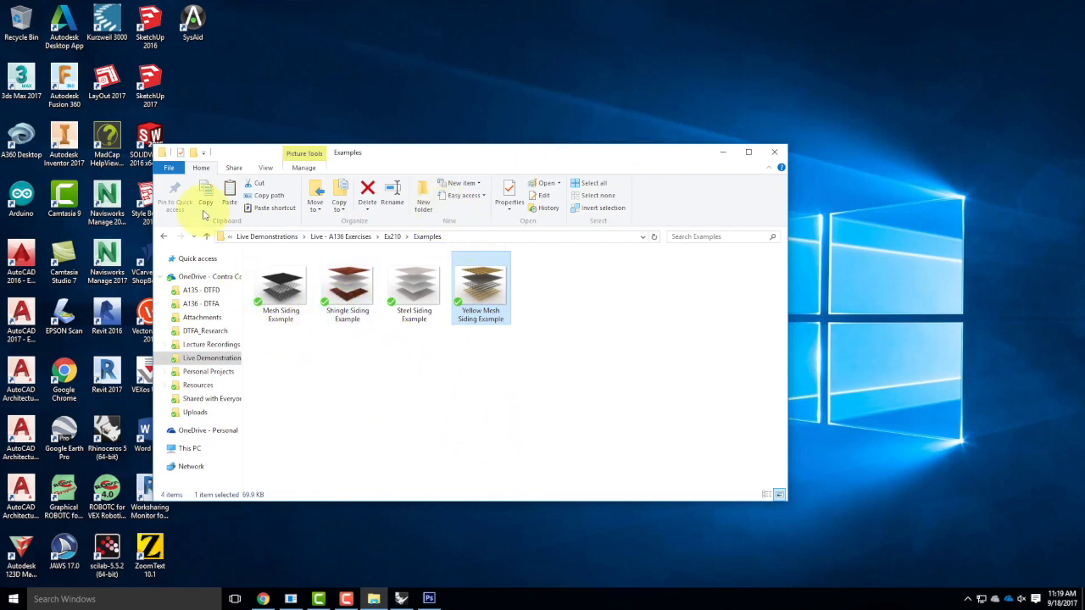
Go up to the Ex210 folder and open Materials-Test.3dm in Rhino.
left_click(393, 238)
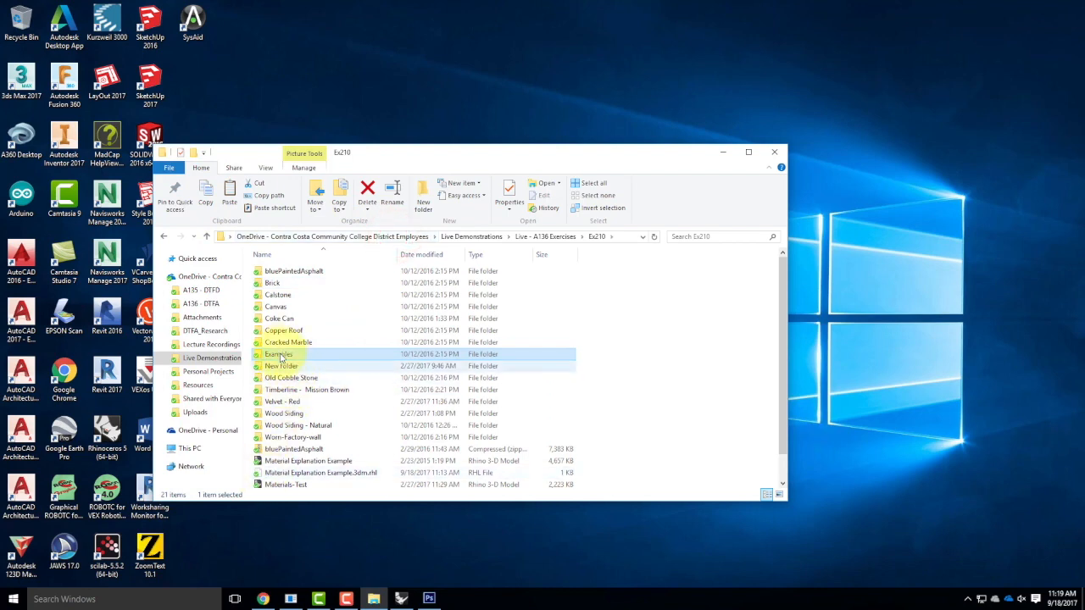
left_click(285, 483)
double_click(286, 483)
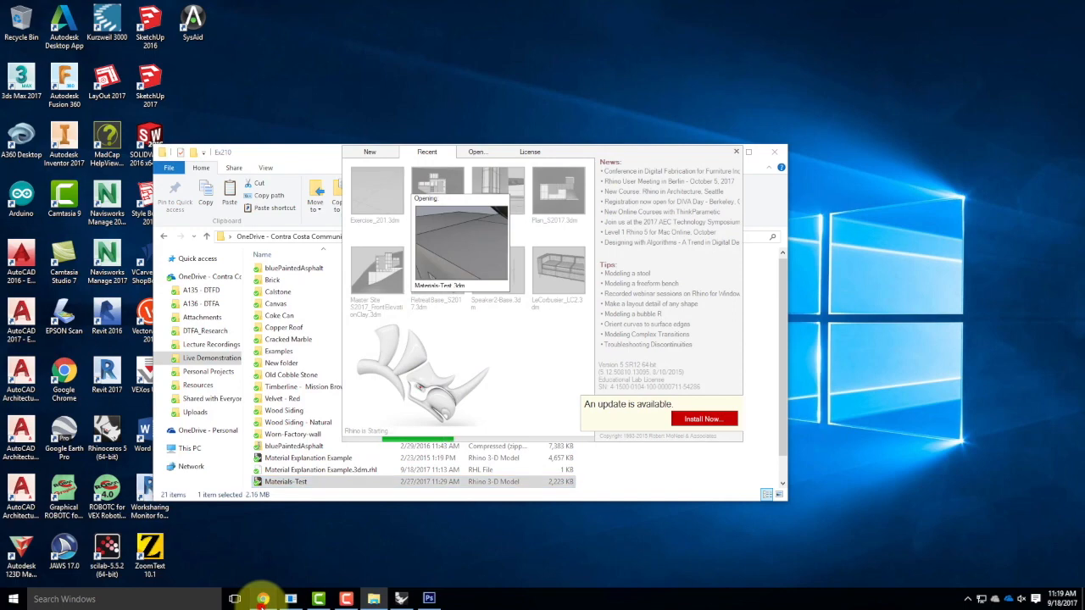
left_click(263, 599)
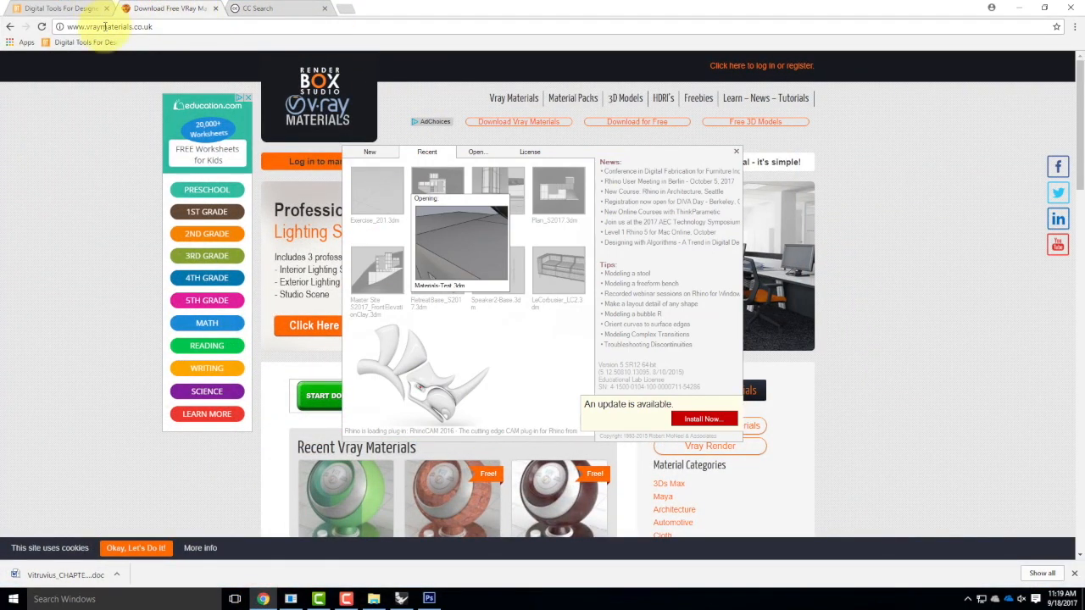
Switch to the Digital Tools for Designers & Architects page and open the Fall 2017 exercises.
left_click(82, 8)
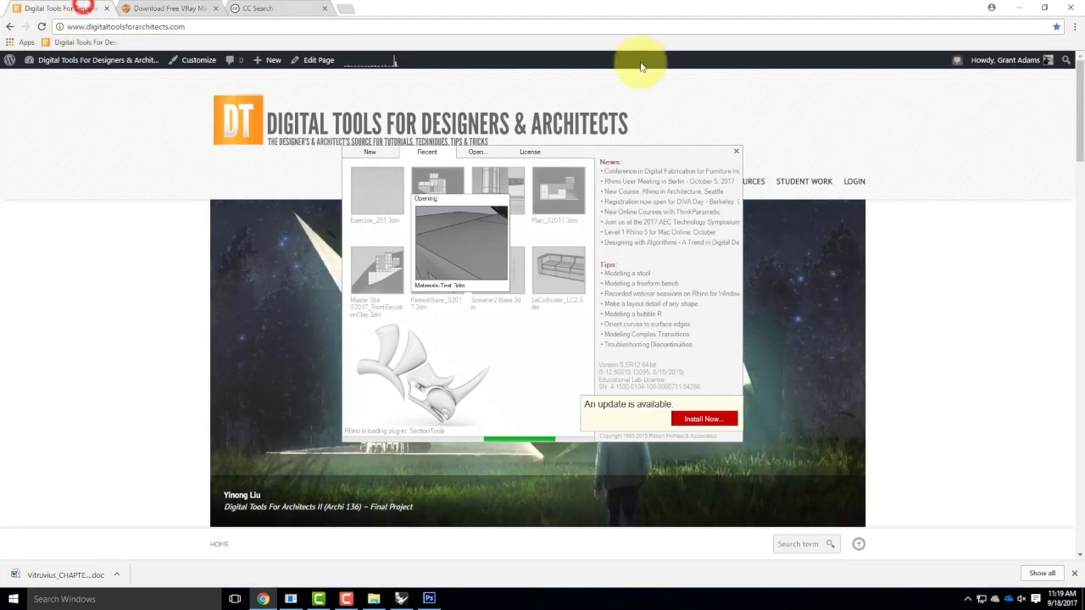
mouse_move(749, 184)
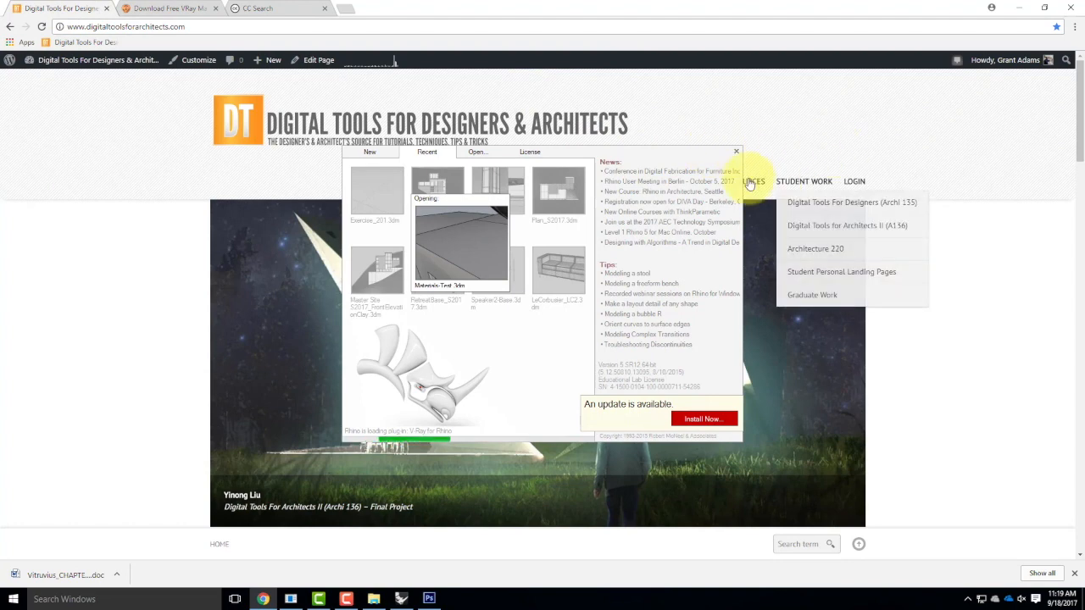
left_click_drag(697, 151, 499, 200)
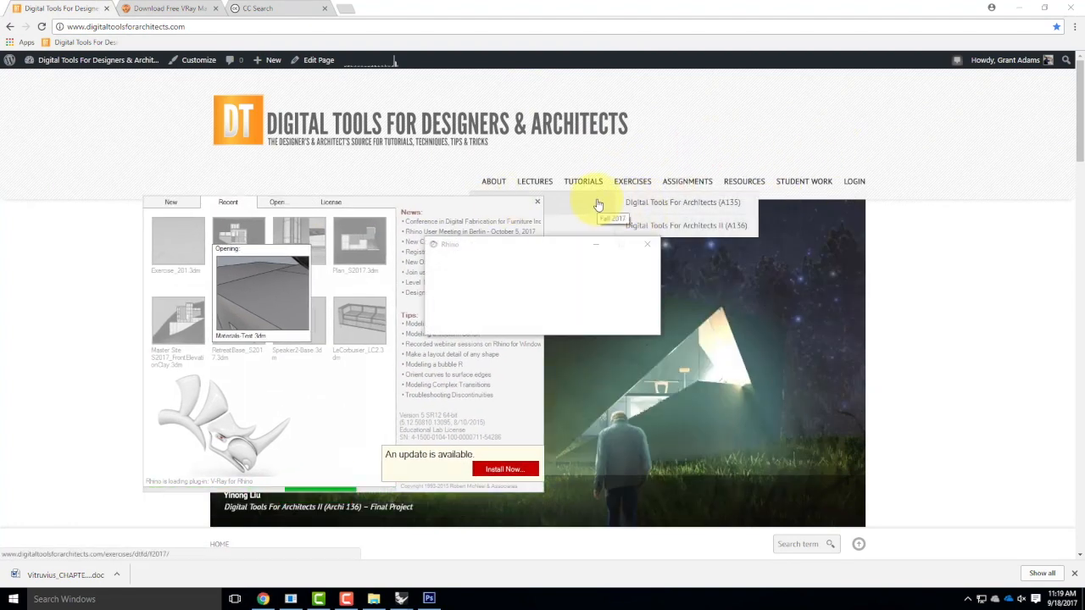
left_click(593, 201)
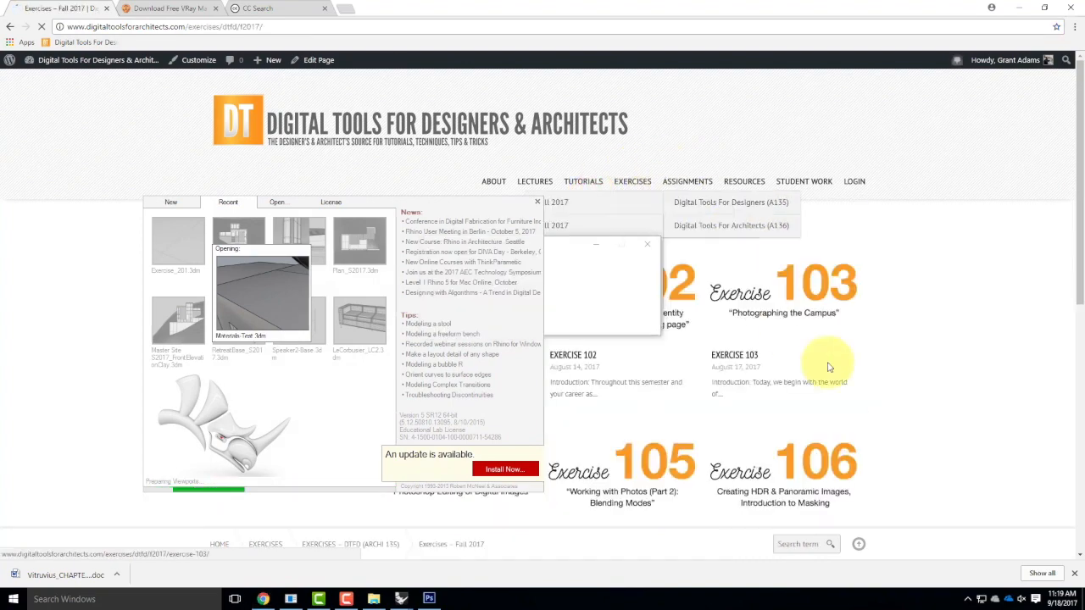
scroll(881, 394, "down", 3)
scroll(888, 400, "down", 1)
scroll(815, 341, "up", 4)
scroll(756, 292, "down", 2)
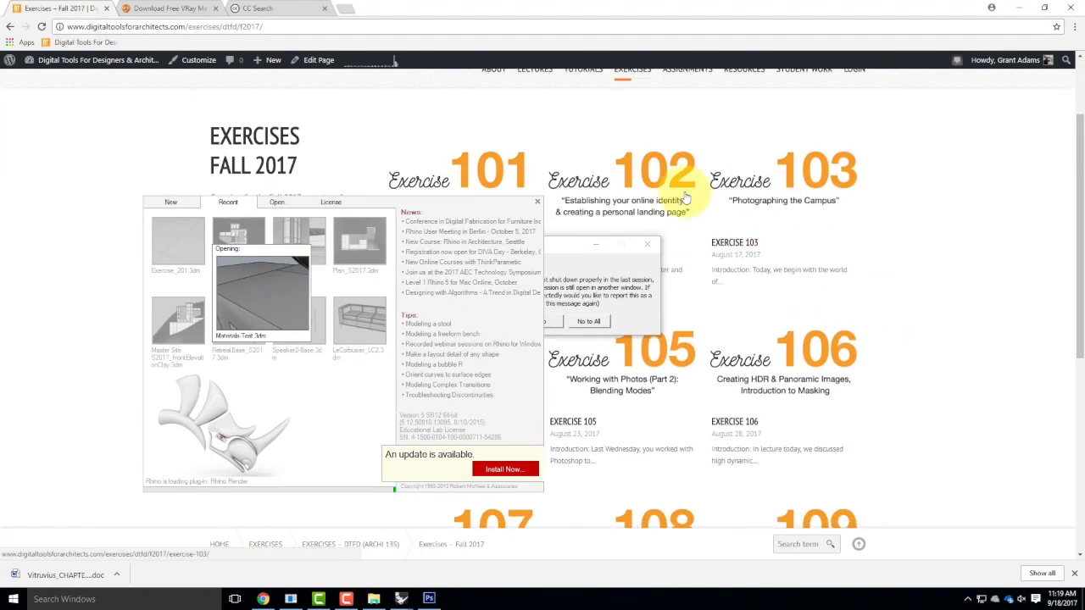
mouse_move(623, 82)
mouse_move(635, 113)
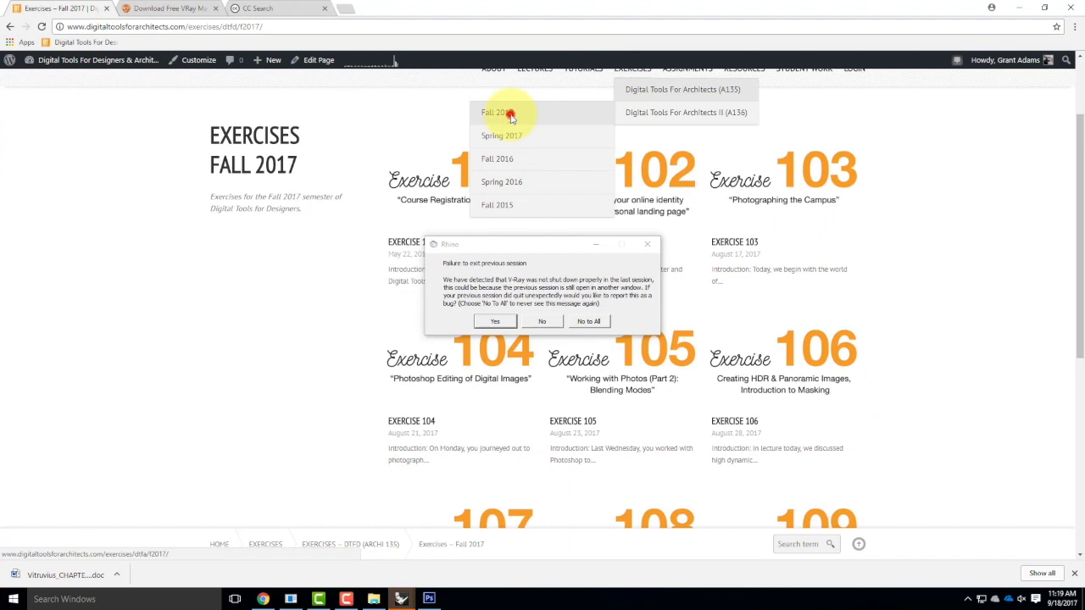
left_click(509, 115)
Open the Exercise 210 page and dismiss Rhino's V-Ray previous-session warning.
scroll(602, 492, "down", 6)
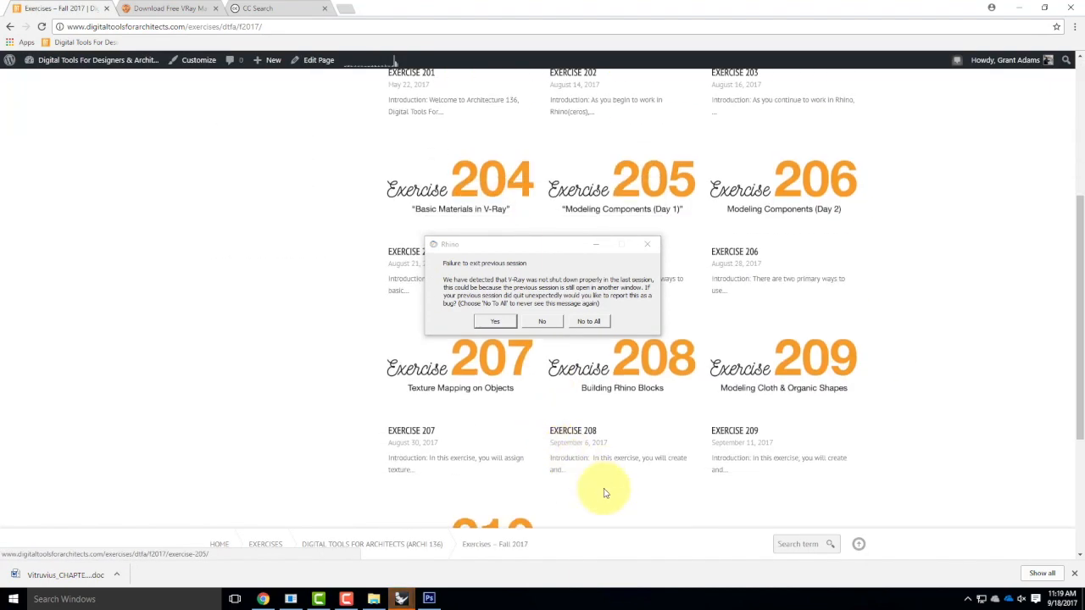
left_click(482, 365)
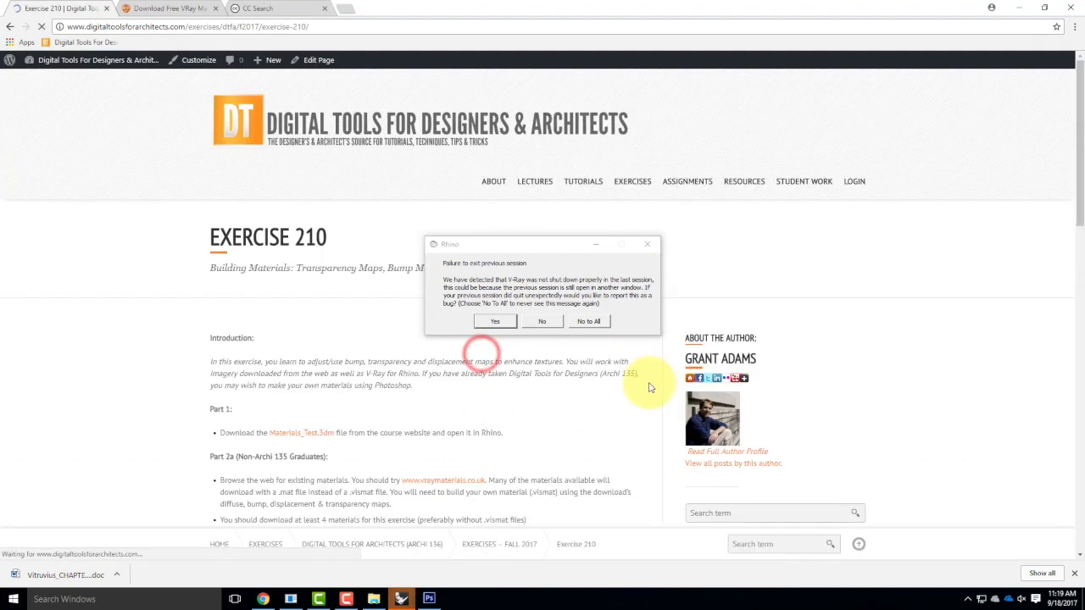
scroll(508, 356, "down", 1)
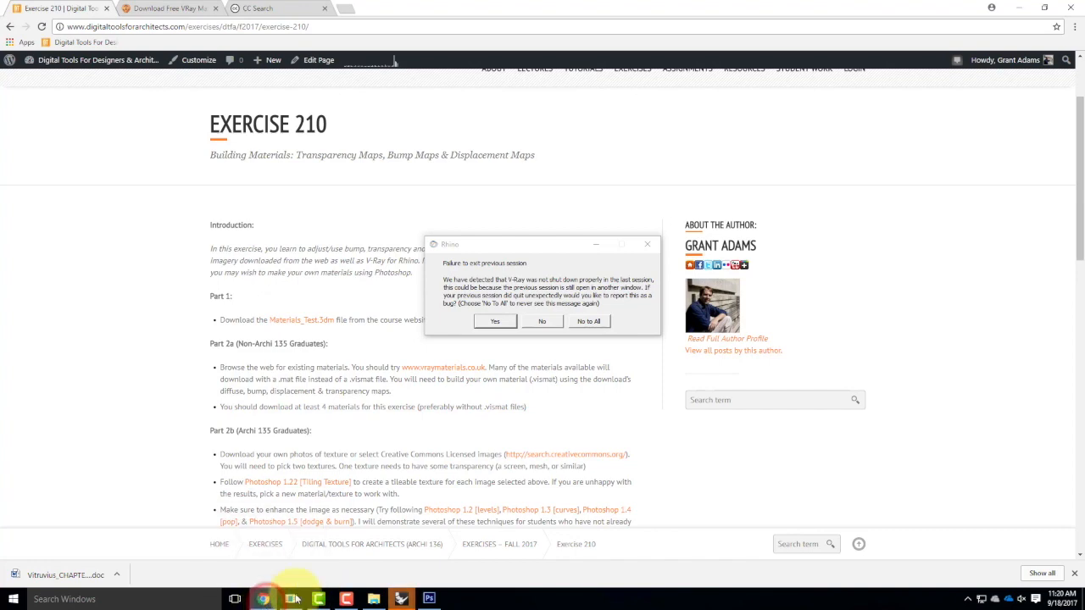
left_click(585, 321)
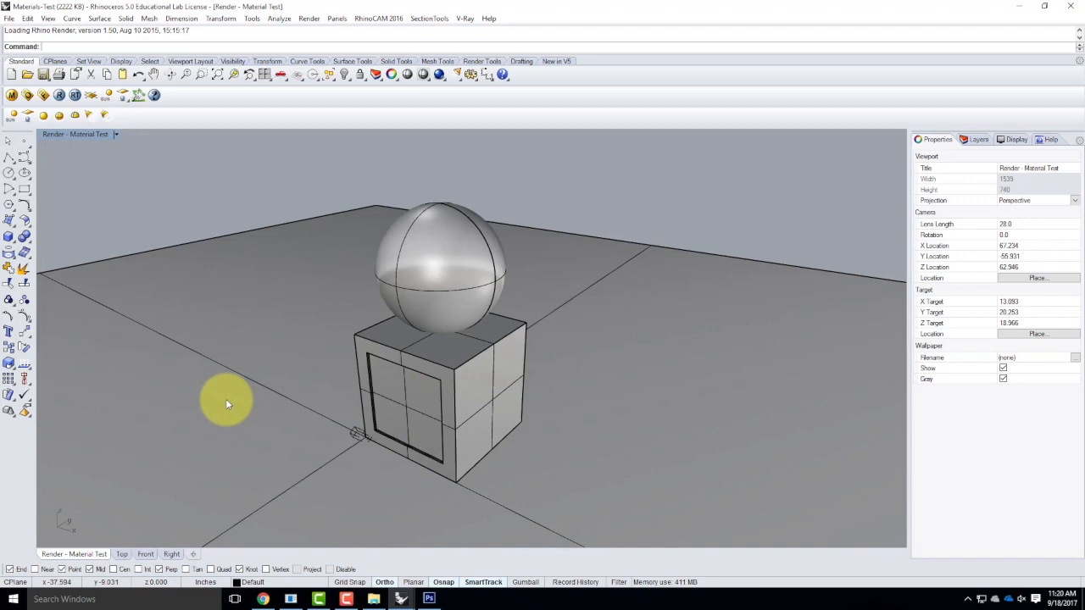
Clear the sphere and cube selection and switch the viewport to the saved Render - Material Test view.
left_click(436, 241)
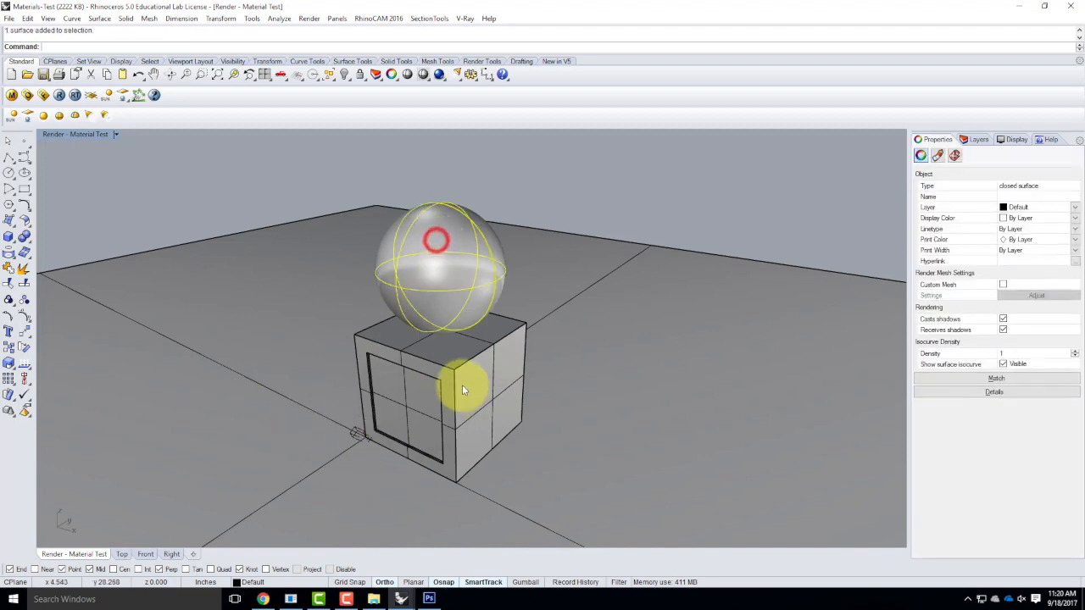
left_click(455, 357)
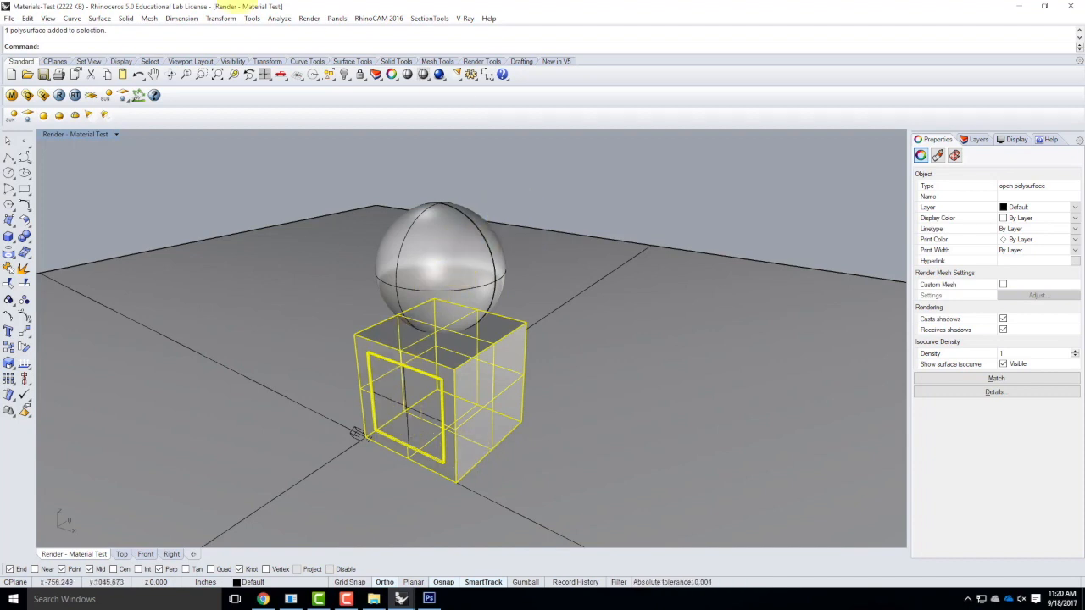
left_click(473, 180)
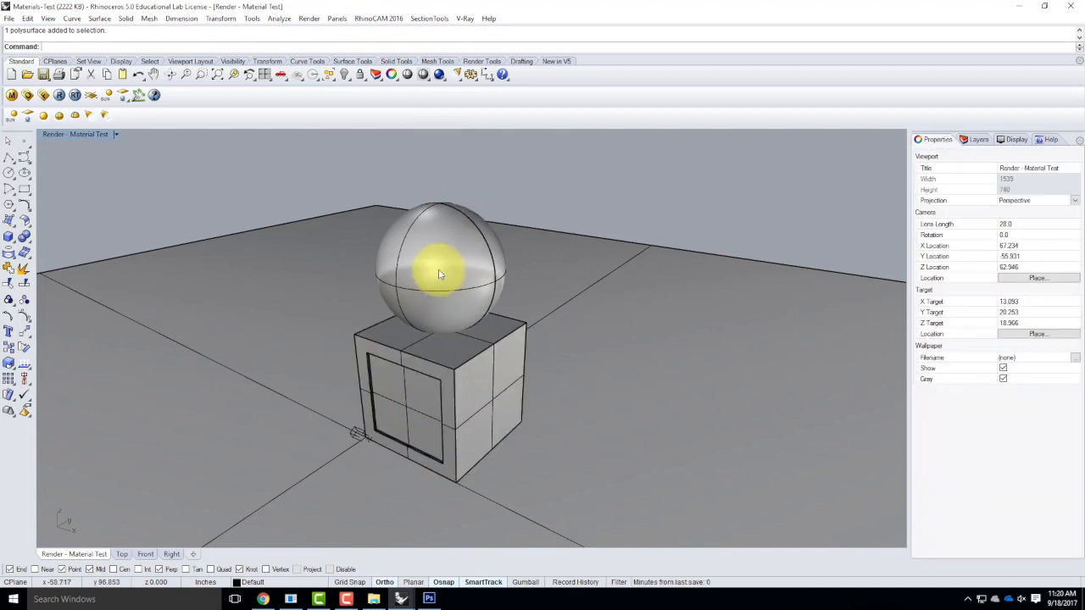
left_click(116, 134)
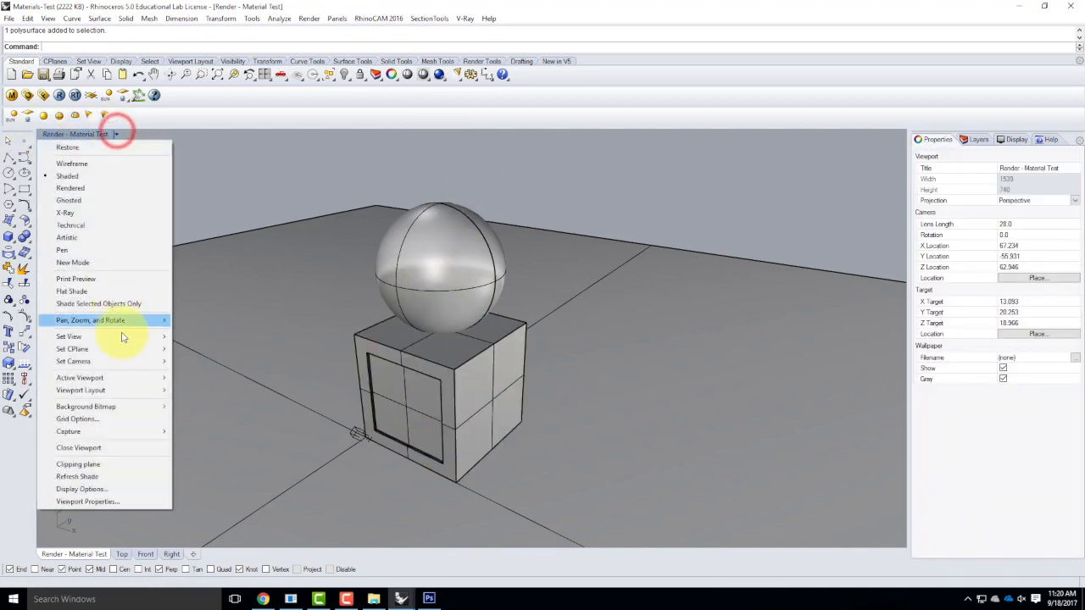
mouse_move(107, 340)
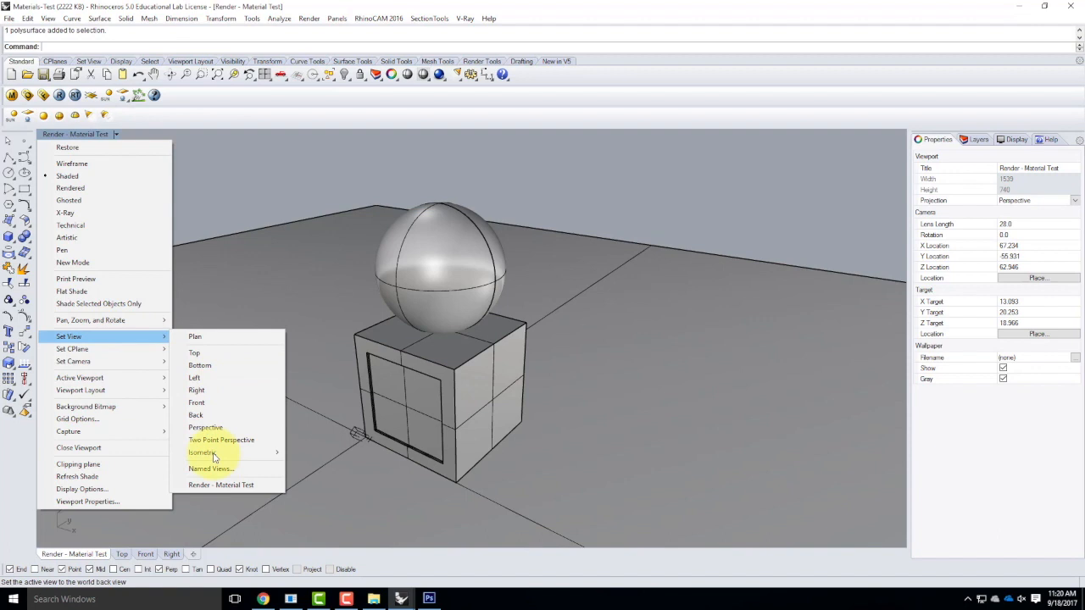
left_click(222, 483)
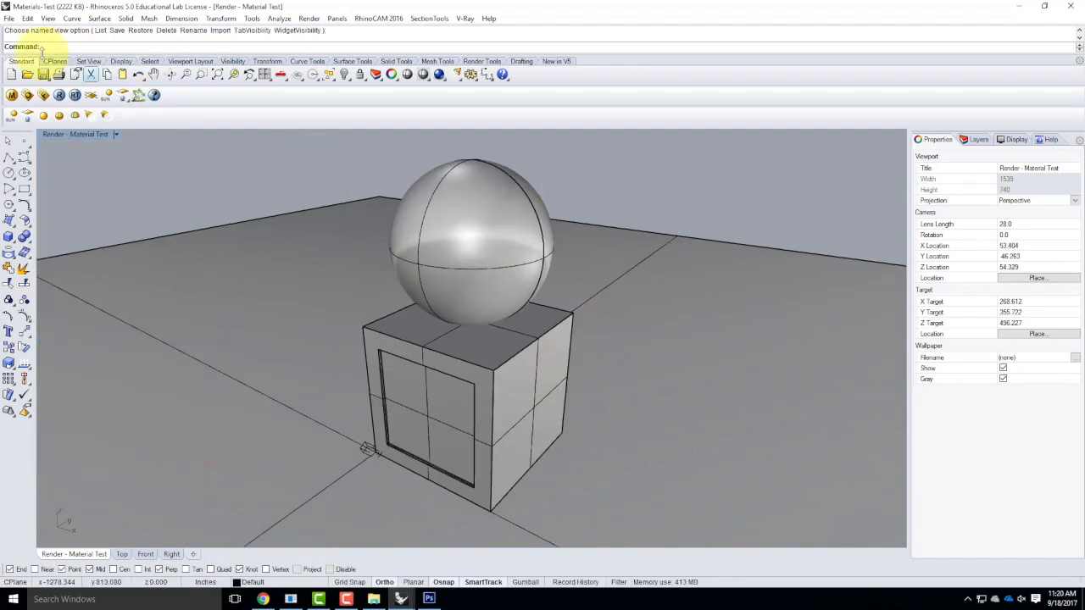
Purge unused materials from the V-Ray scene materials list.
left_click(11, 95)
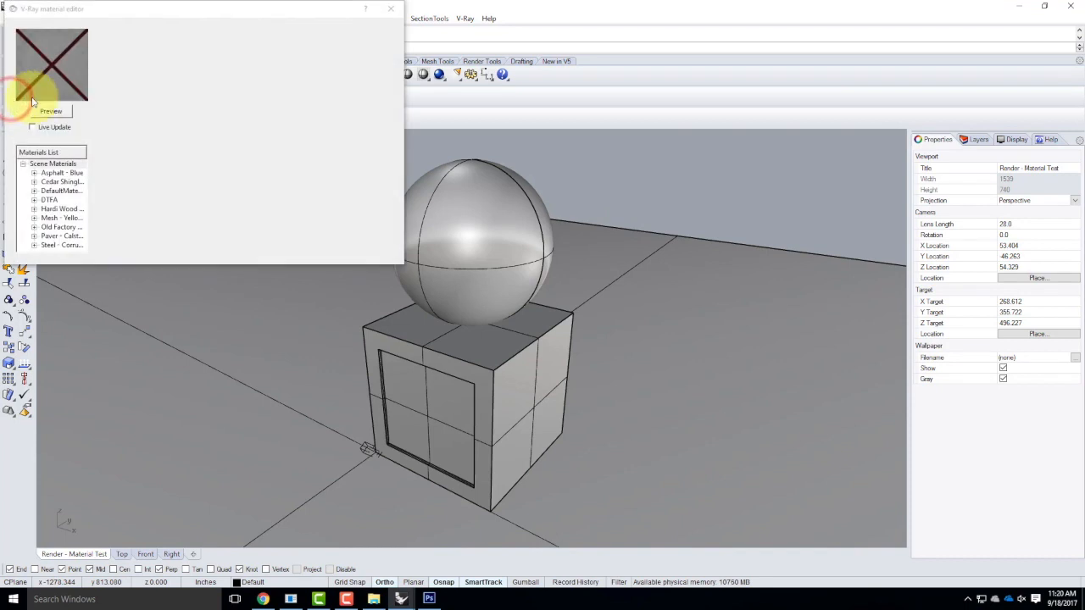
right_click(60, 164)
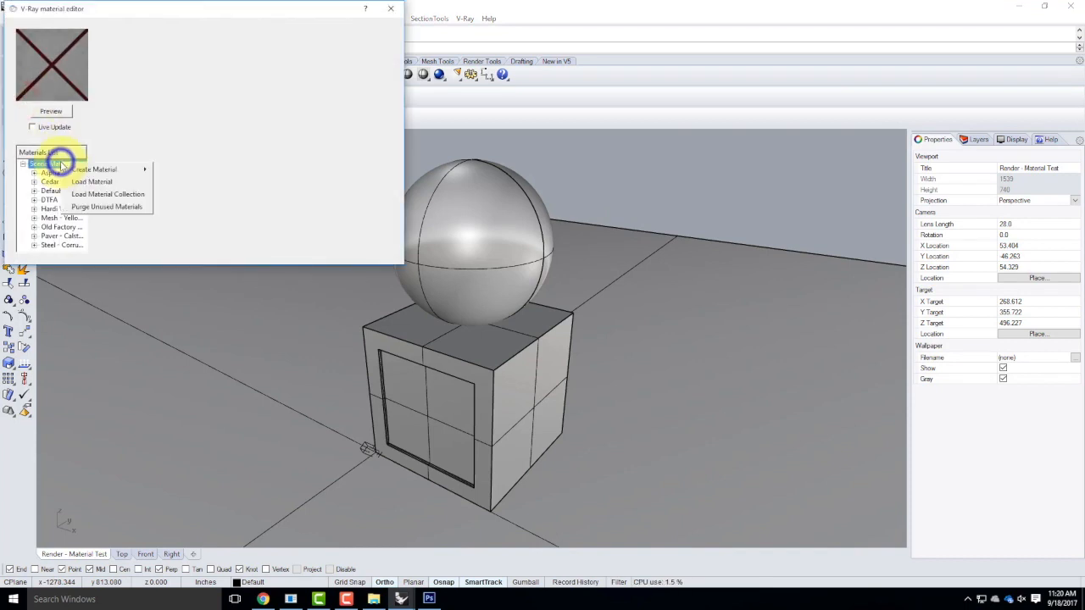
left_click(90, 207)
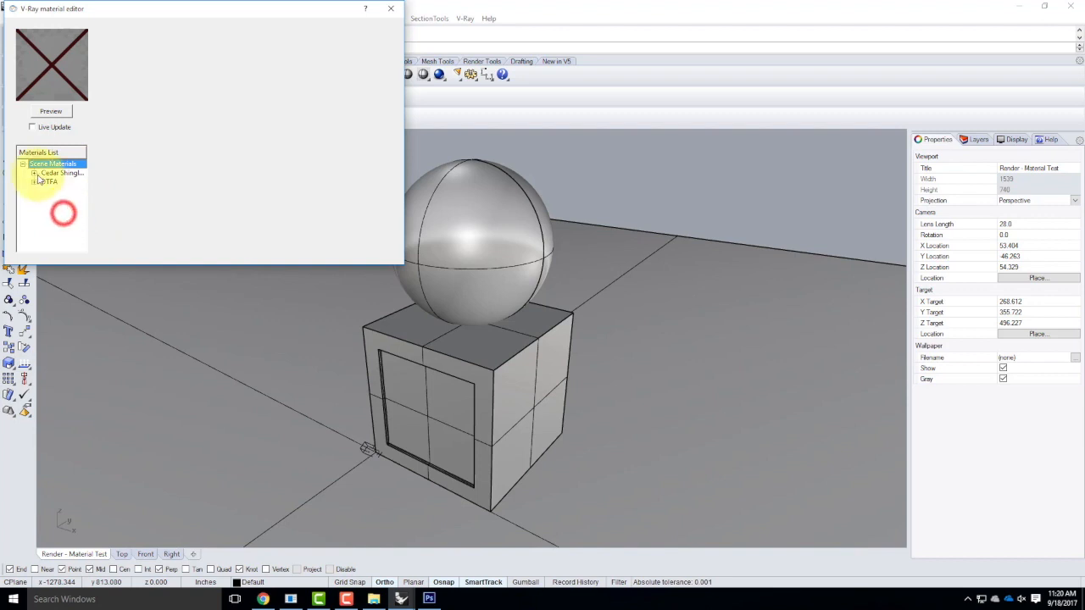
Remove the Cedar Shingle Siding material, confirming with Yes, leaving only DTFA.
left_click(59, 173)
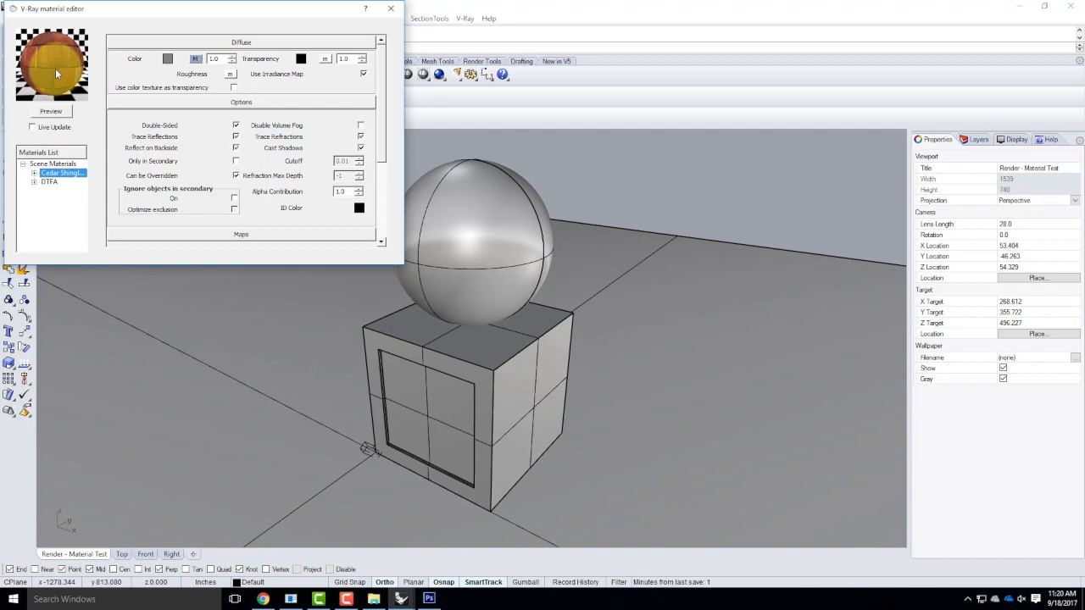
left_click(64, 174)
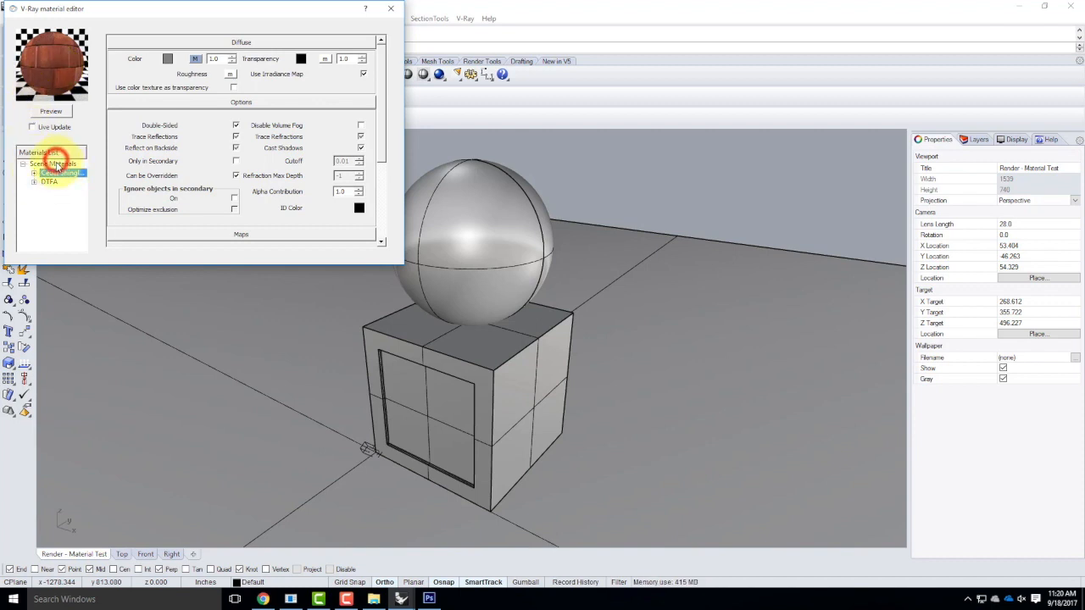
left_click(55, 163)
left_click(57, 174)
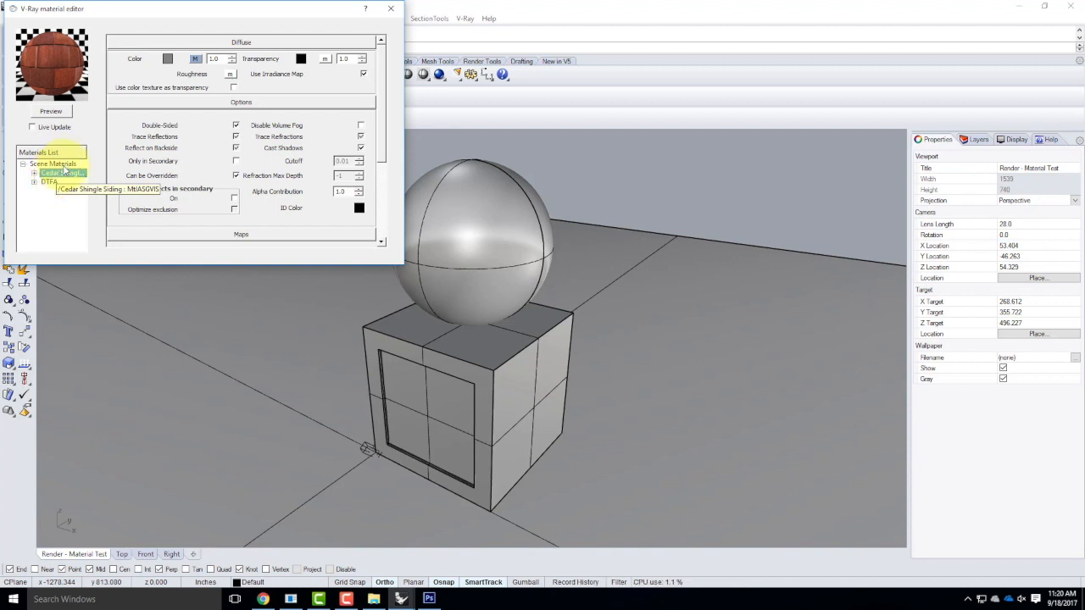
right_click(61, 175)
left_click(68, 170)
right_click(73, 174)
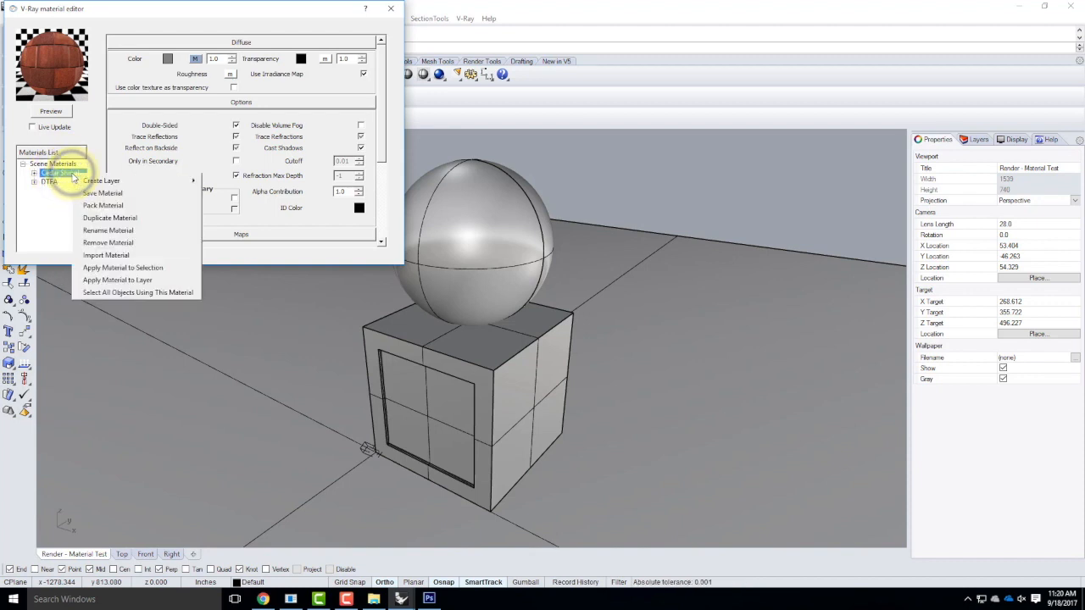
left_click(106, 242)
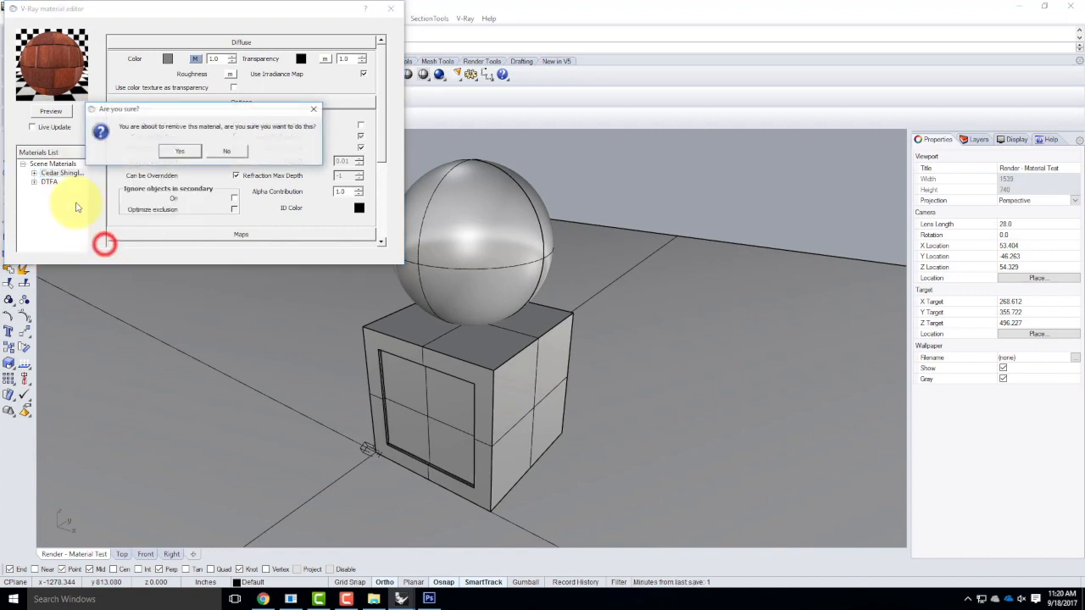
left_click(178, 153)
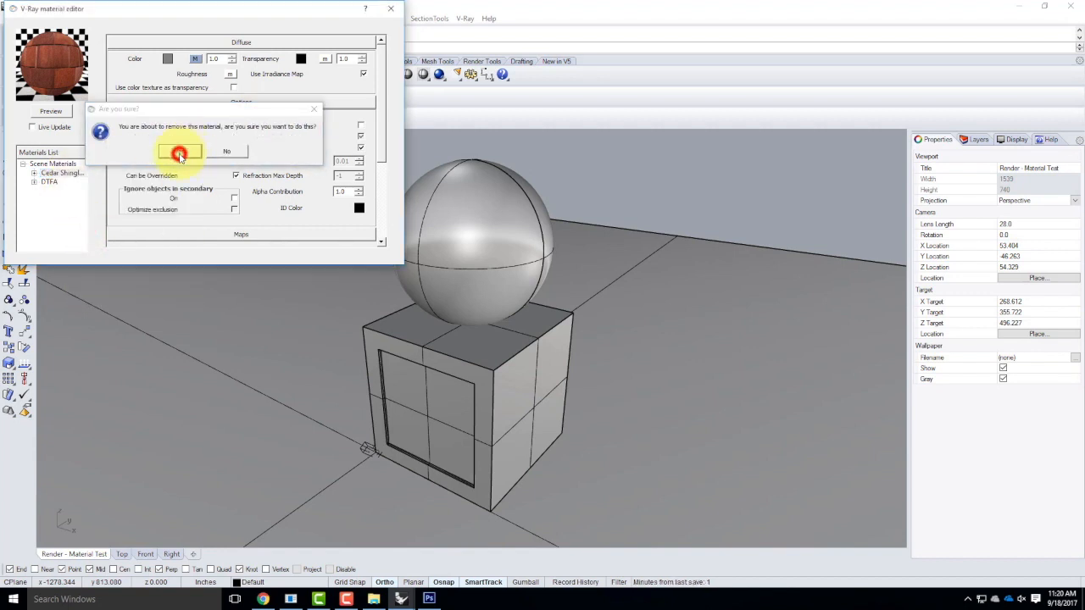
right_click(48, 164)
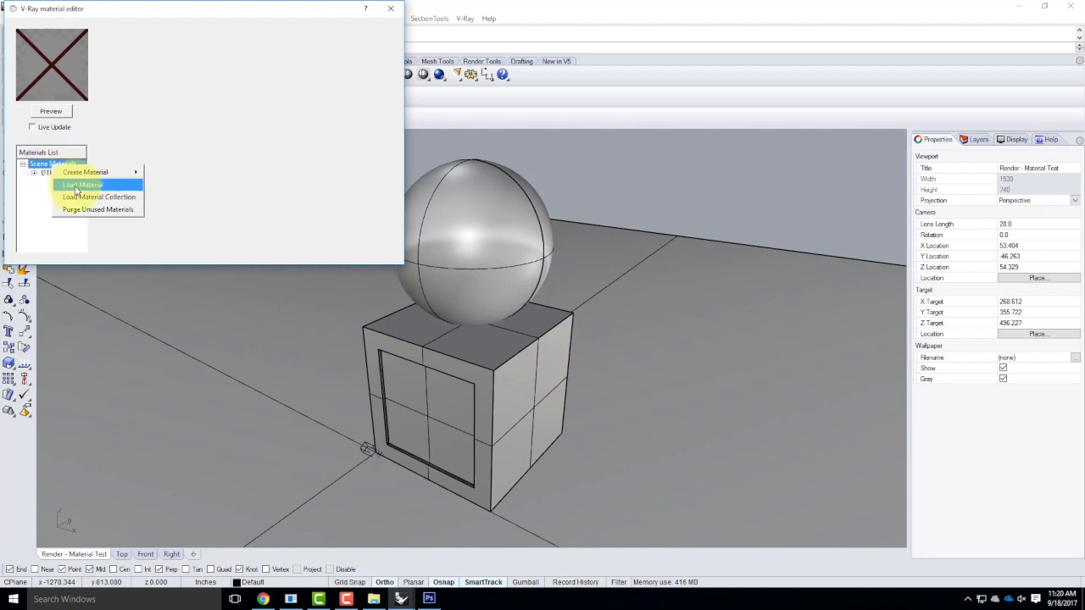
Load Cedar Shingle Siding.vismat from Resources > V-Ray > V-Ray Materials > Siding > Wood.
left_click(76, 186)
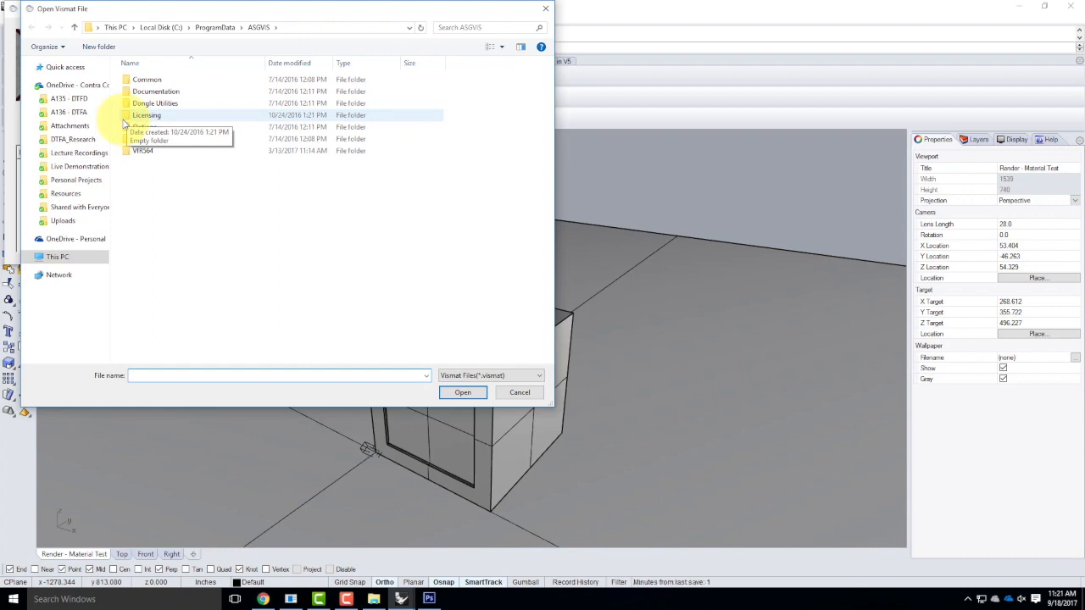
left_click(66, 193)
left_click(140, 210)
double_click(140, 210)
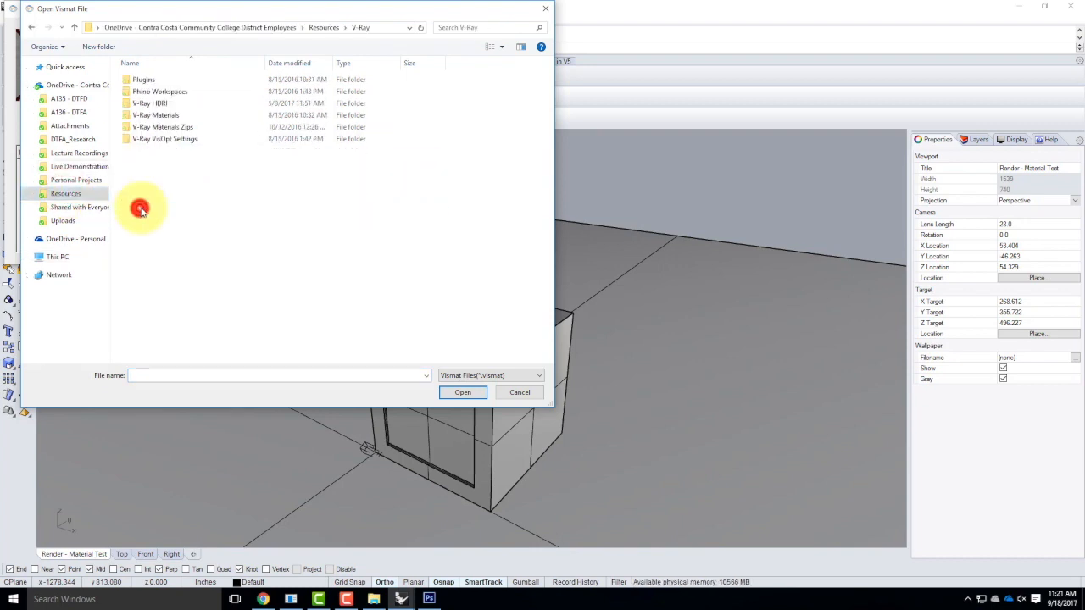
double_click(157, 114)
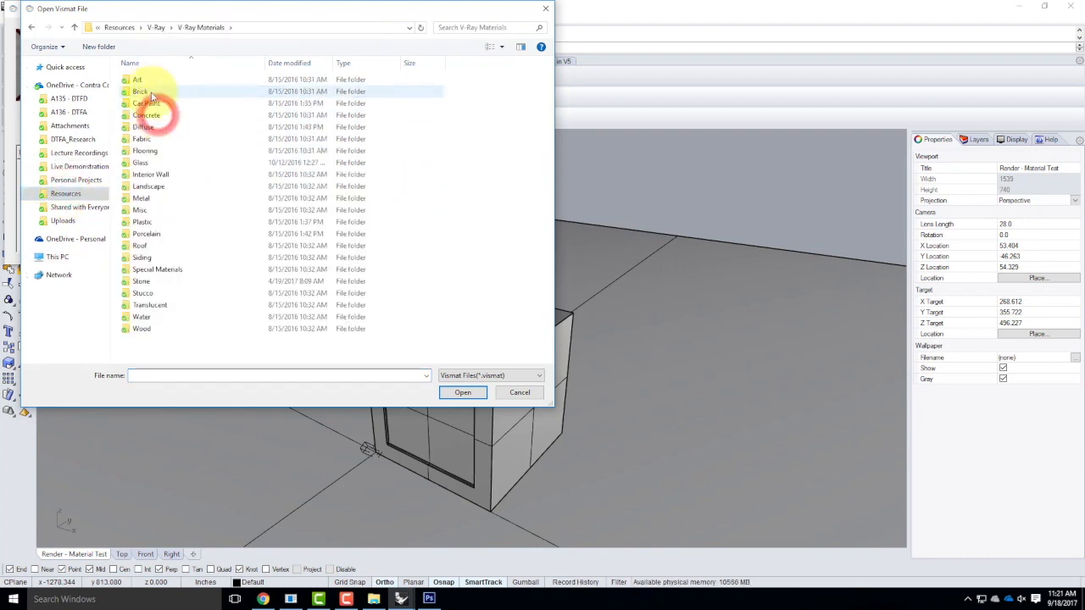
double_click(142, 258)
double_click(142, 91)
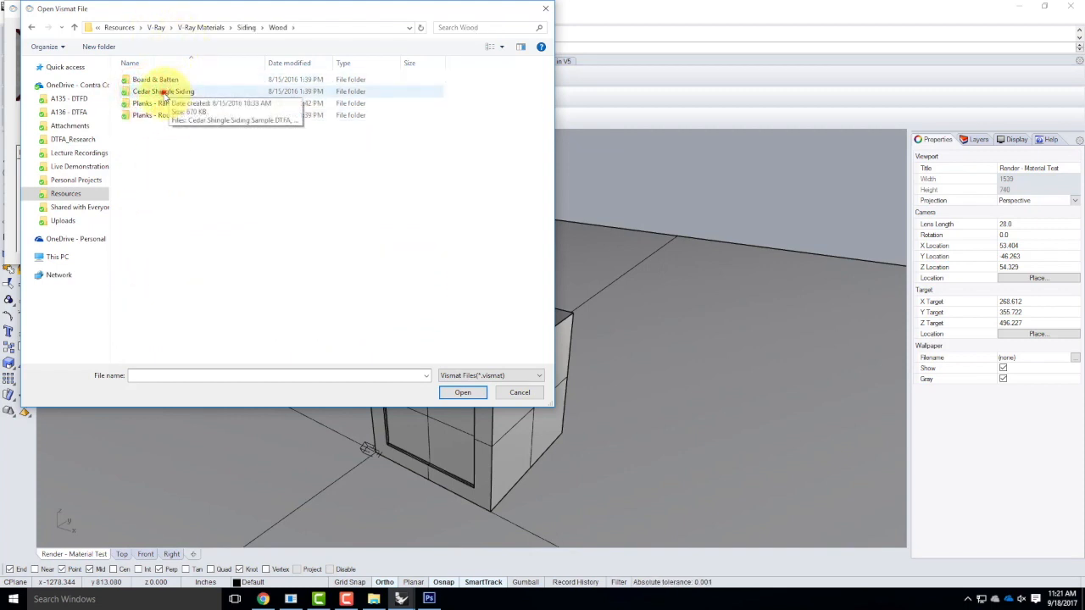
double_click(164, 91)
left_click(152, 91)
left_click(471, 393)
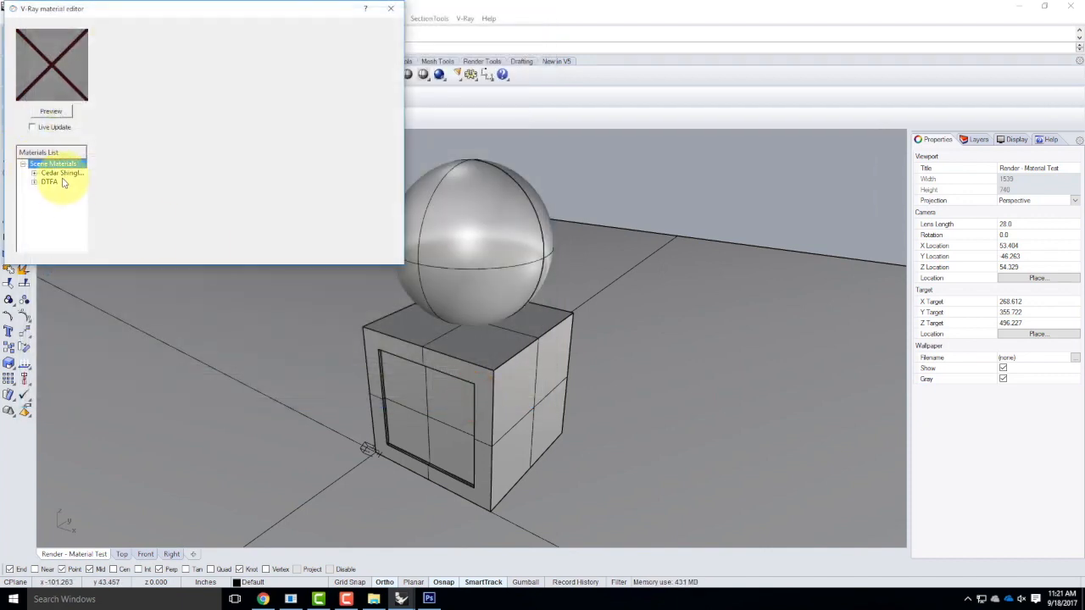
Render the Cedar Shingle Siding material preview and select the box.
left_click(62, 175)
left_click(51, 110)
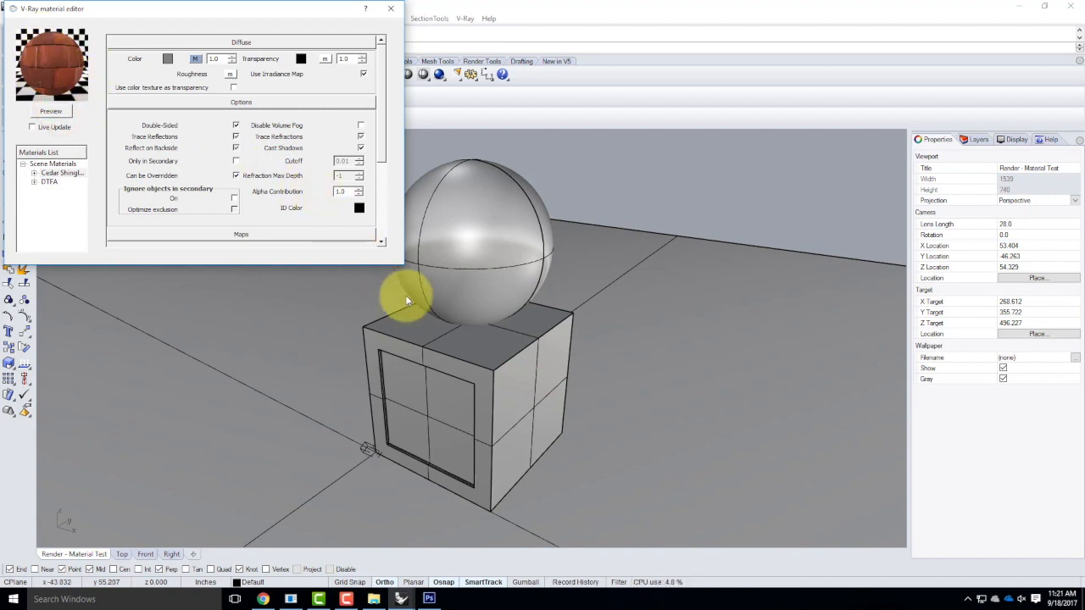
left_click(403, 327)
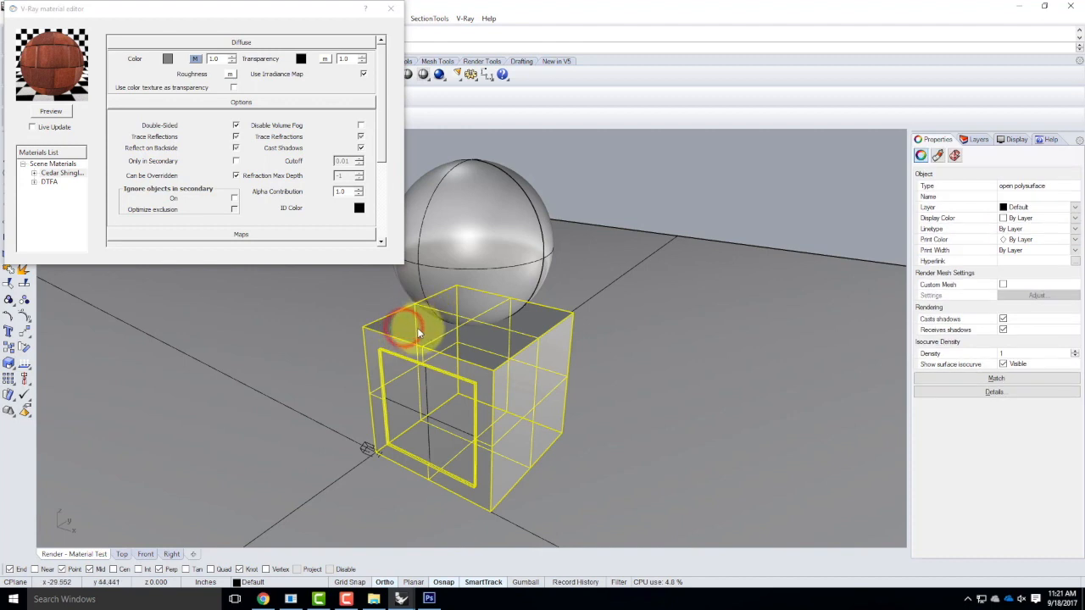
Apply Cedar Shingle Siding to the MaterialTest layer with Apply Material to Layer.
left_click(976, 139)
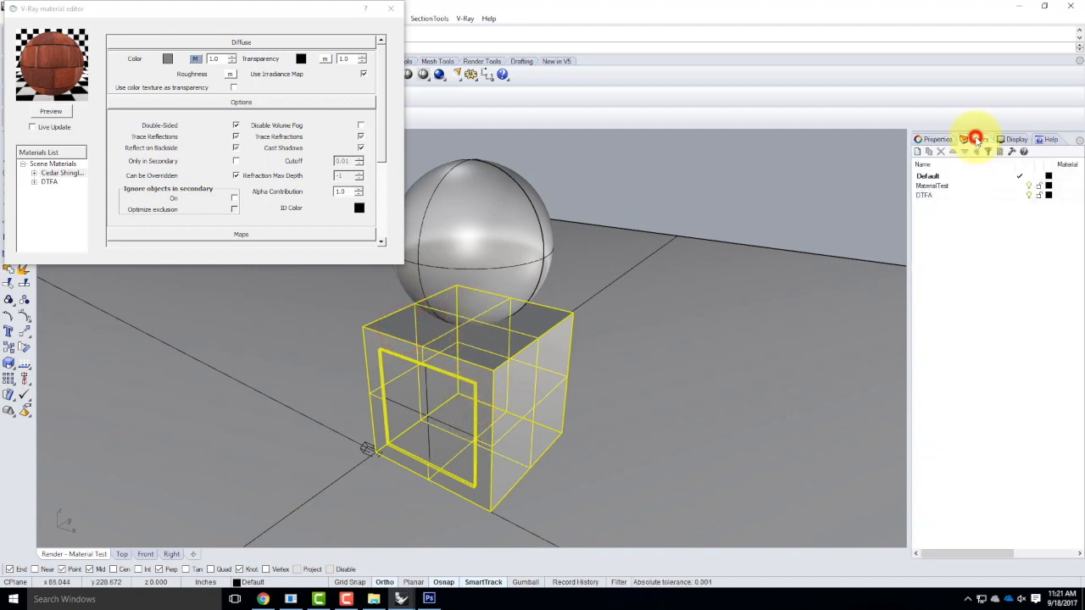
left_click(947, 186)
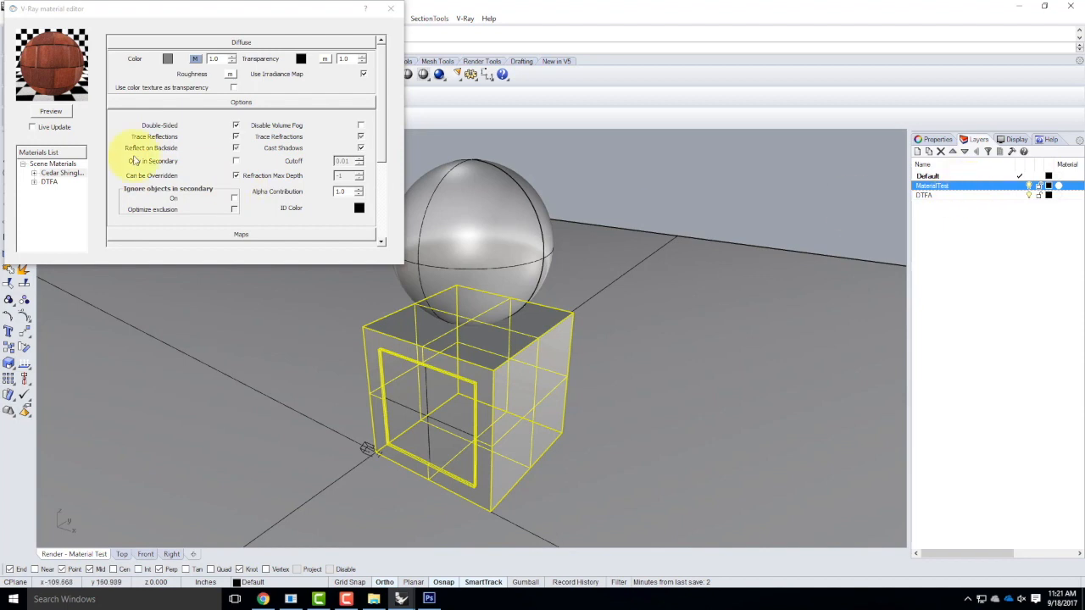
left_click(49, 172)
right_click(51, 173)
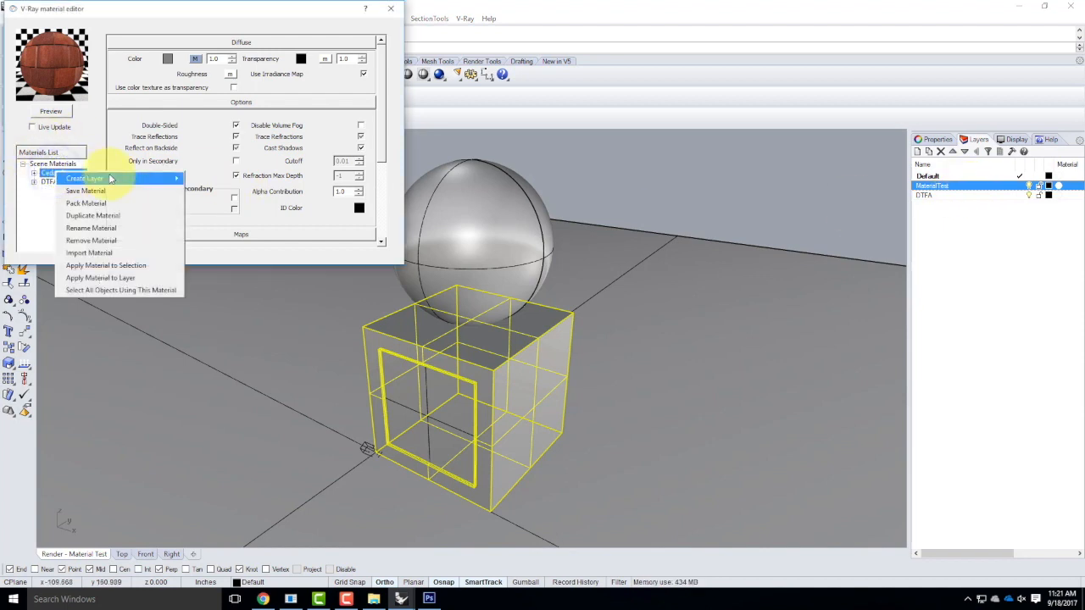
left_click(123, 277)
left_click(508, 251)
left_click(555, 355)
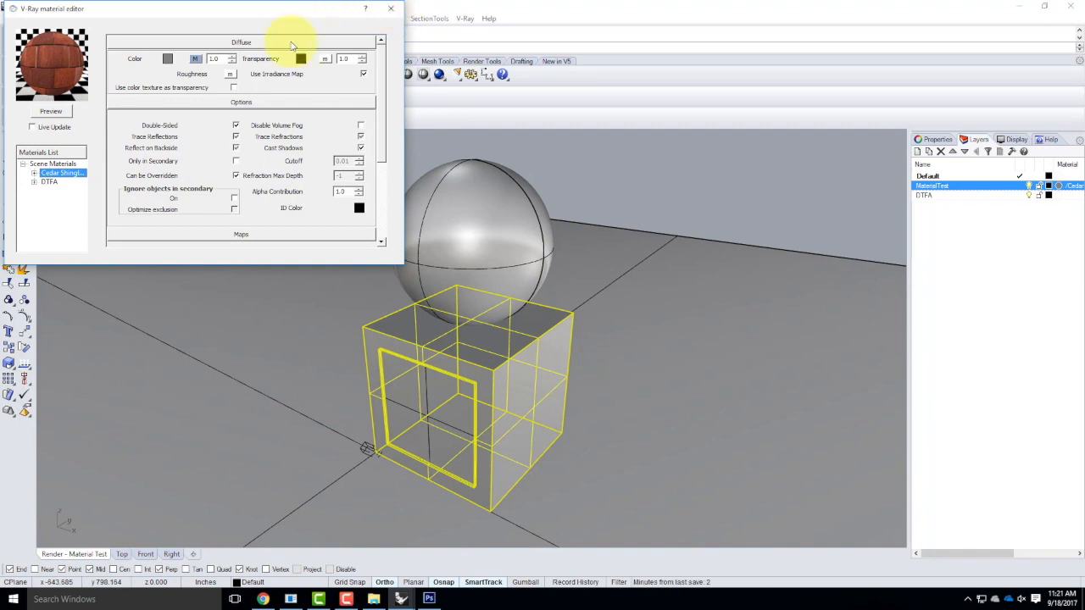
Close the V-Ray material editor and bring the Rhino Material Test window back.
left_click(399, 11)
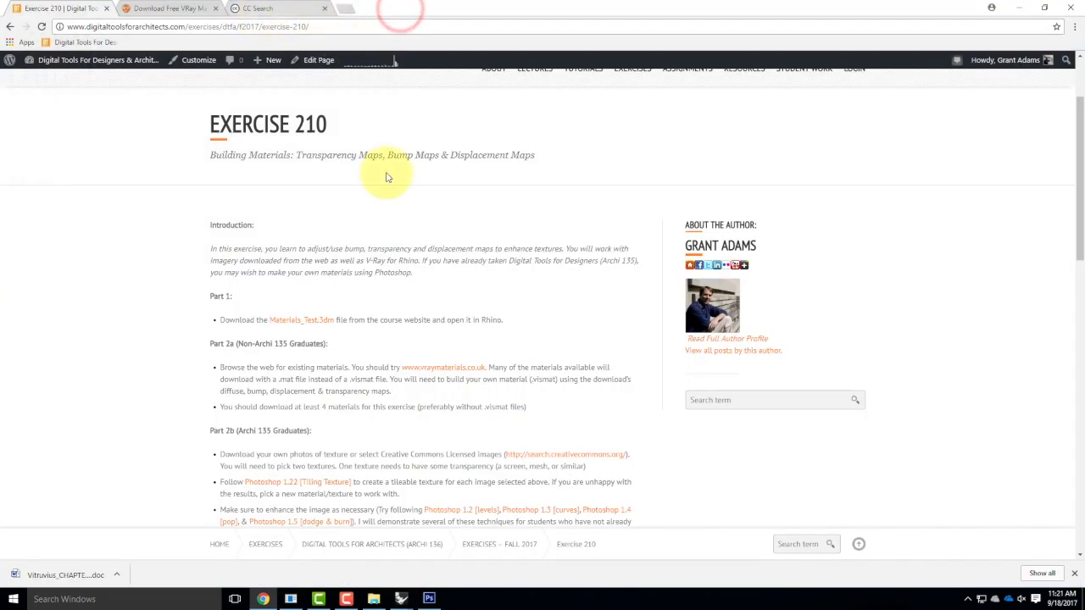
scroll(388, 177, "up", 1)
mouse_move(398, 599)
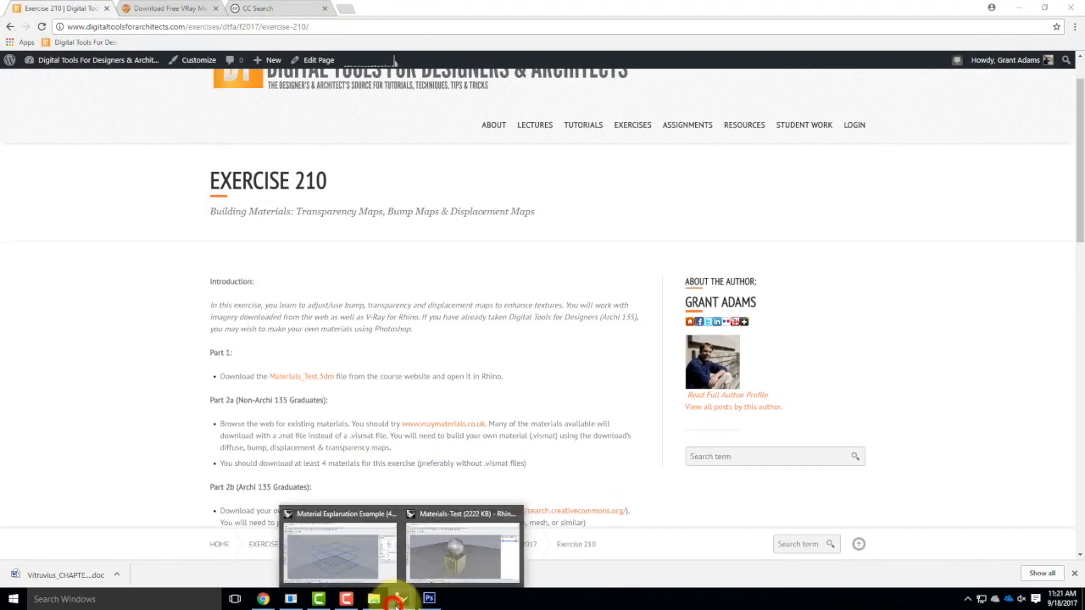
left_click(469, 551)
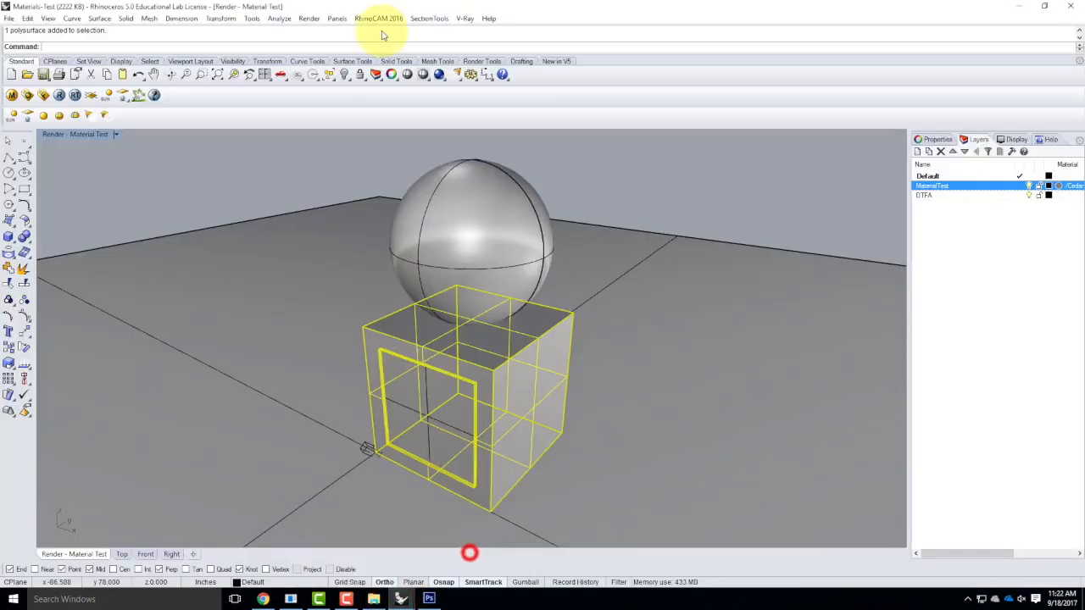
Open Tools > Toolbar Layout, then close the Rhino Options dialog.
left_click(251, 17)
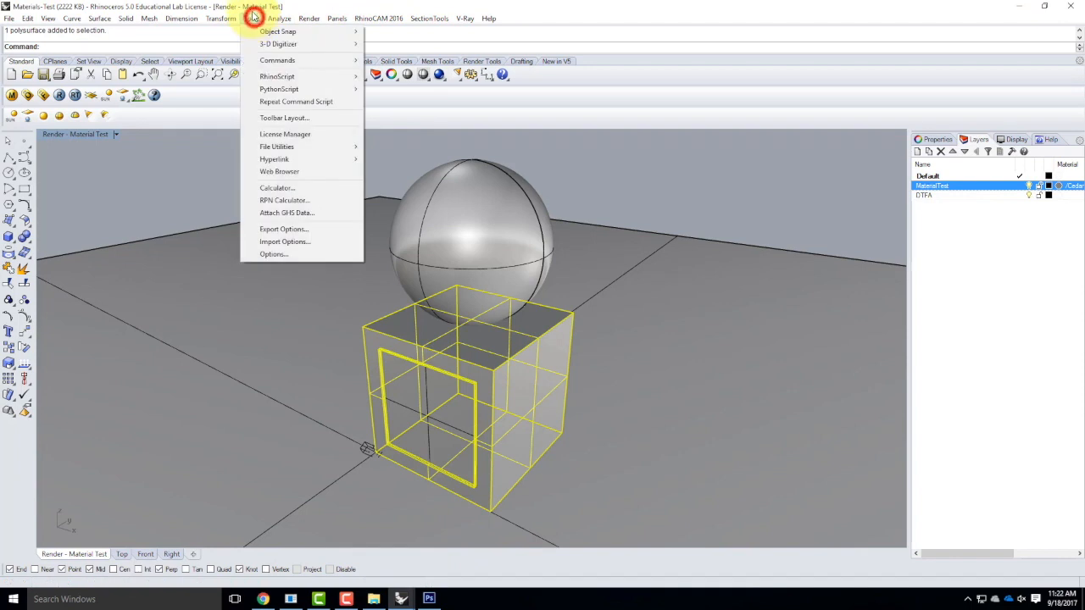
left_click(272, 120)
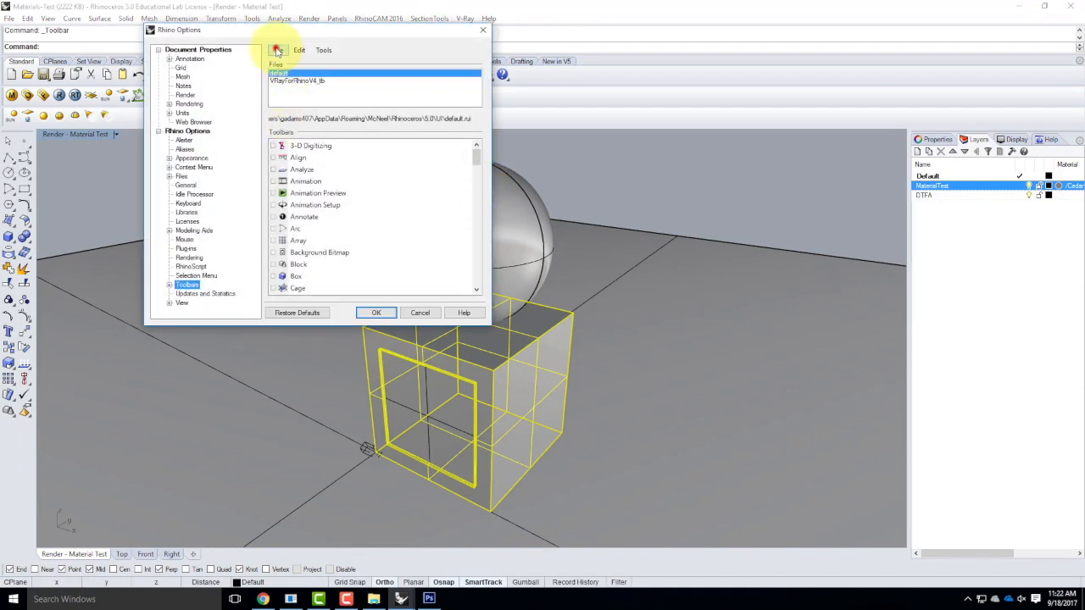
left_click(277, 51)
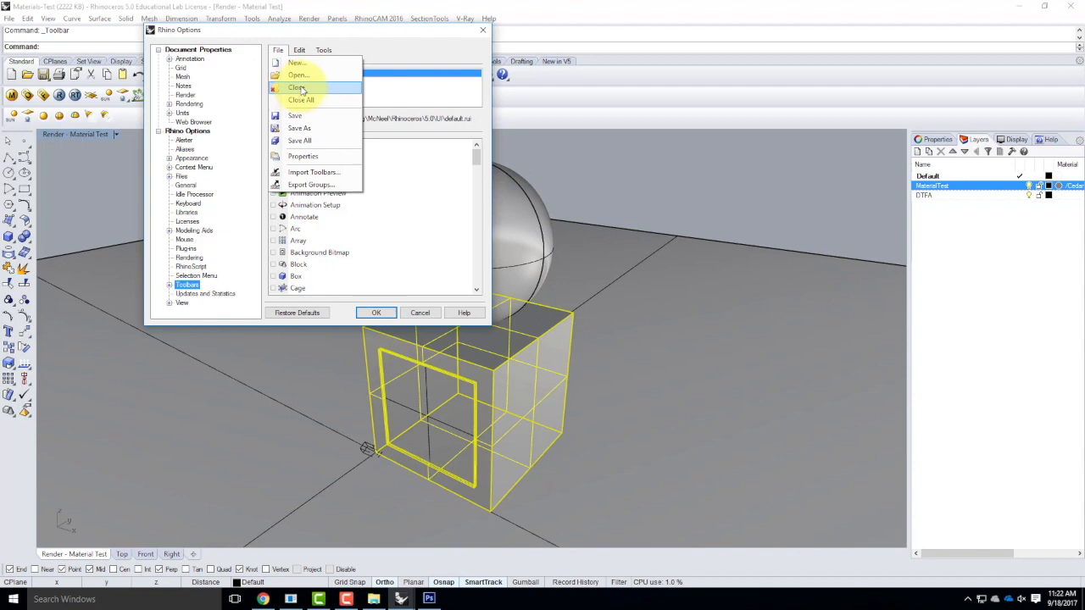
left_click(483, 30)
left_click(483, 30)
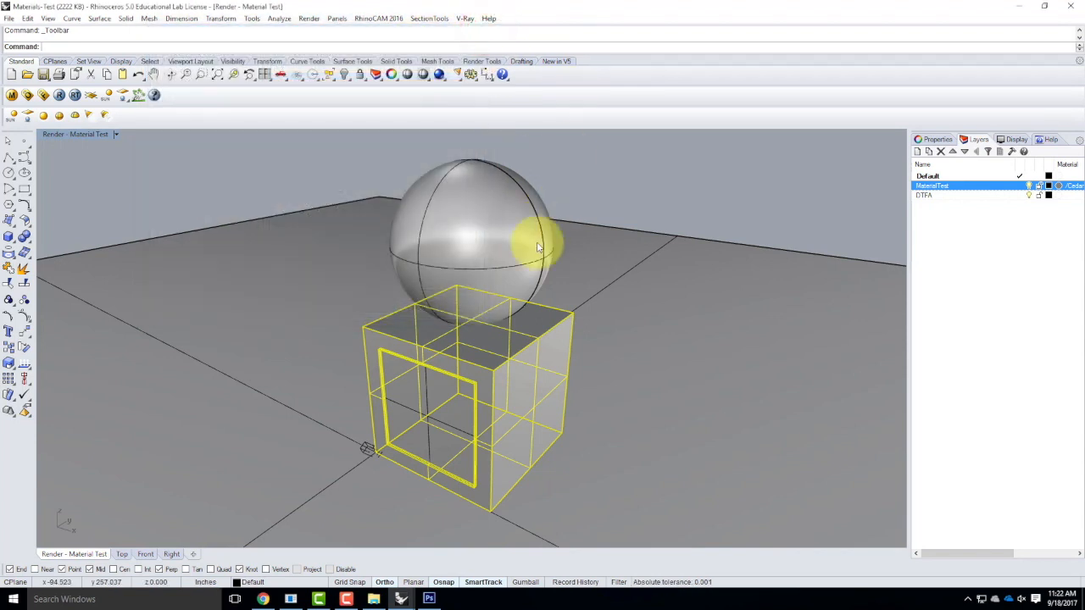
Reopen the V-Ray material editor, centre it, and open the shingles_Diff.jpg diffuse colour map.
left_click(12, 95)
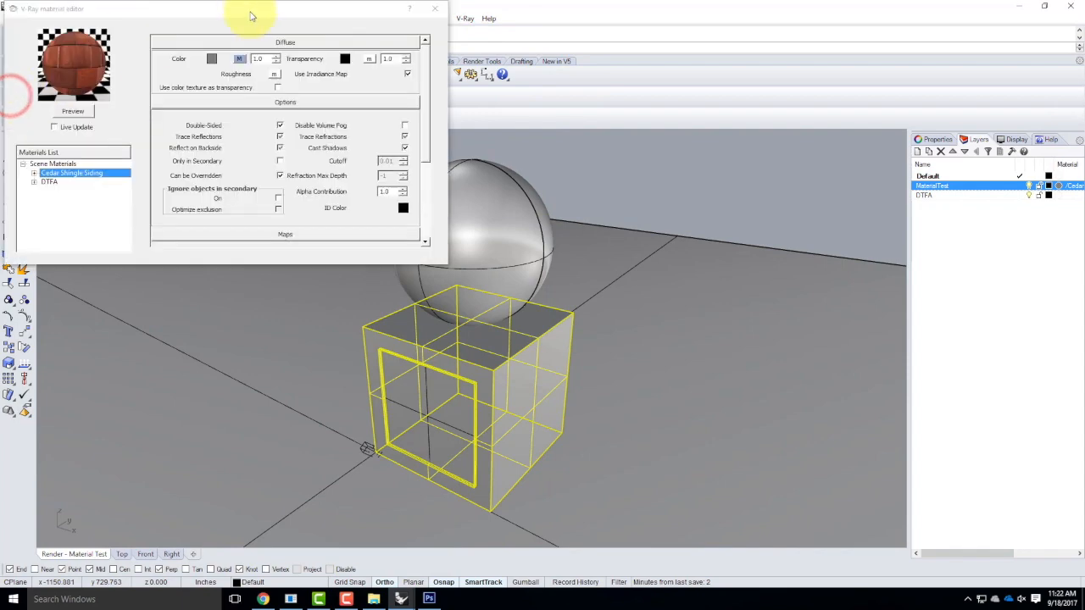
left_click_drag(255, 11, 442, 109)
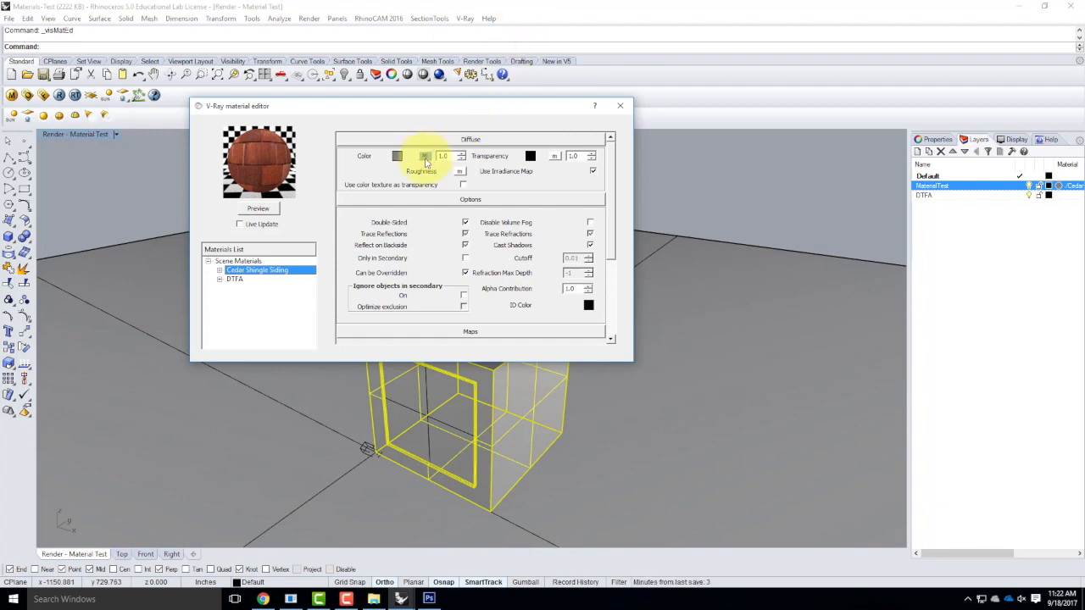
left_click(426, 157)
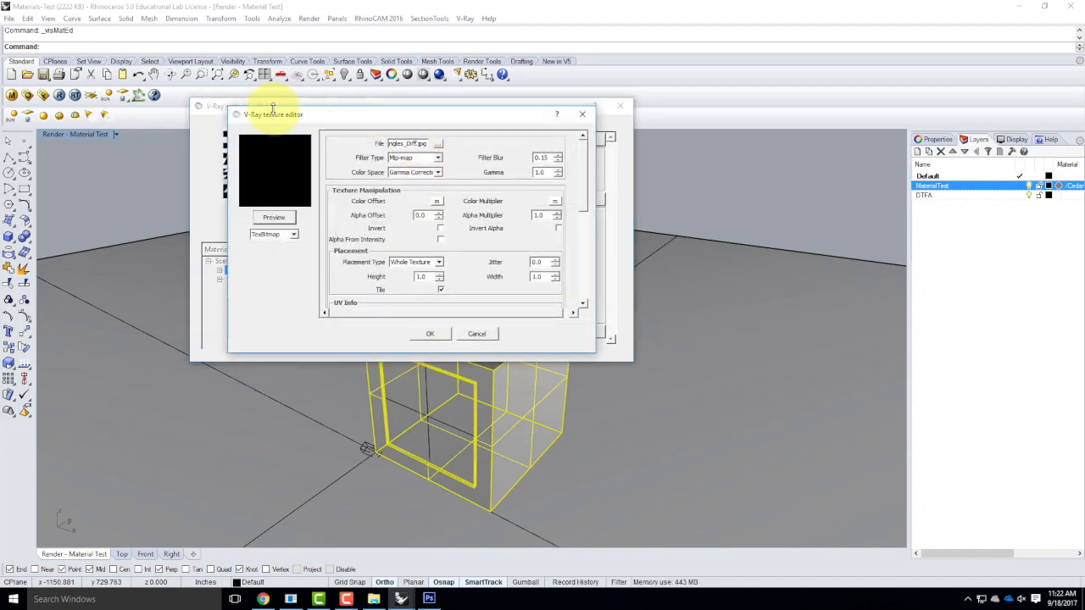
Inspect the shingles_Diff.jpg file path, render the shingle texture preview, and open the Start menu.
left_click_drag(291, 110, 303, 127)
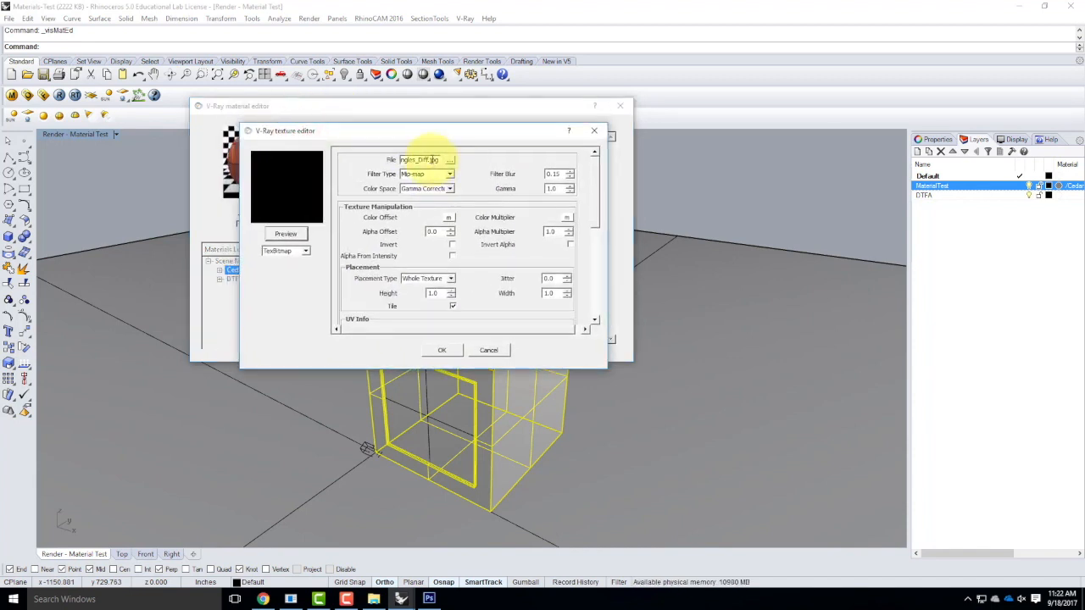
left_click(425, 158)
mouse_move(418, 156)
left_mouse_down()
mouse_move(392, 156)
mouse_move(437, 160)
left_mouse_up()
left_click(407, 159)
left_click(410, 159)
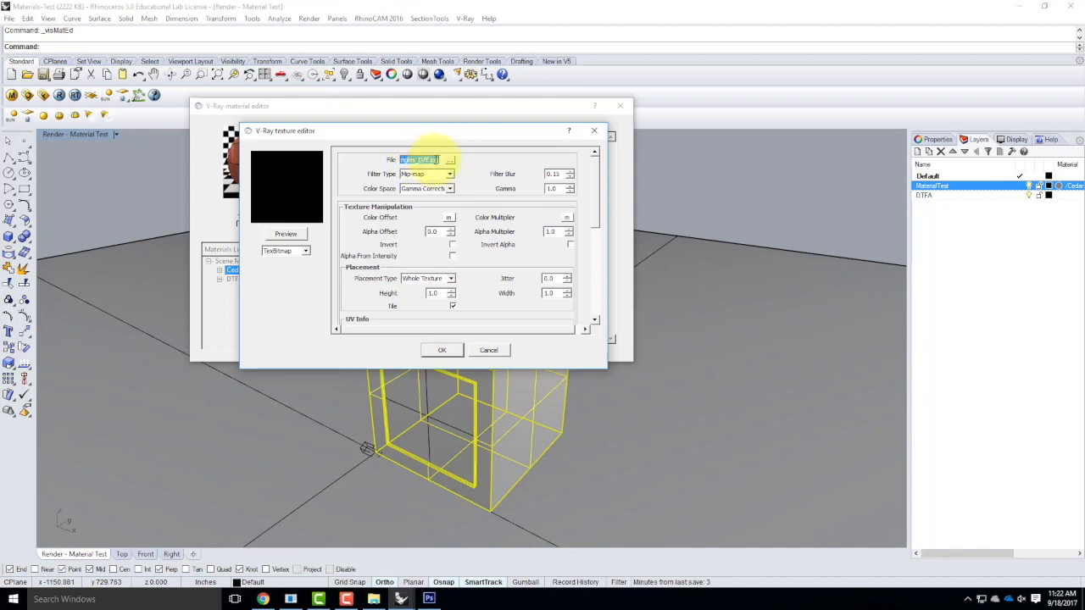
left_click(286, 234)
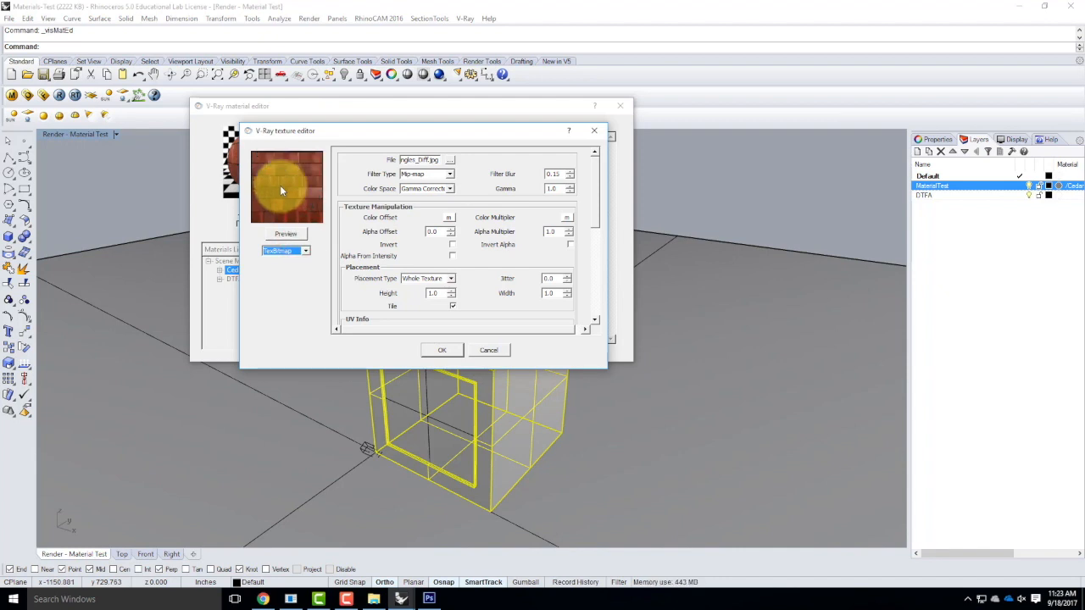
left_click(12, 599)
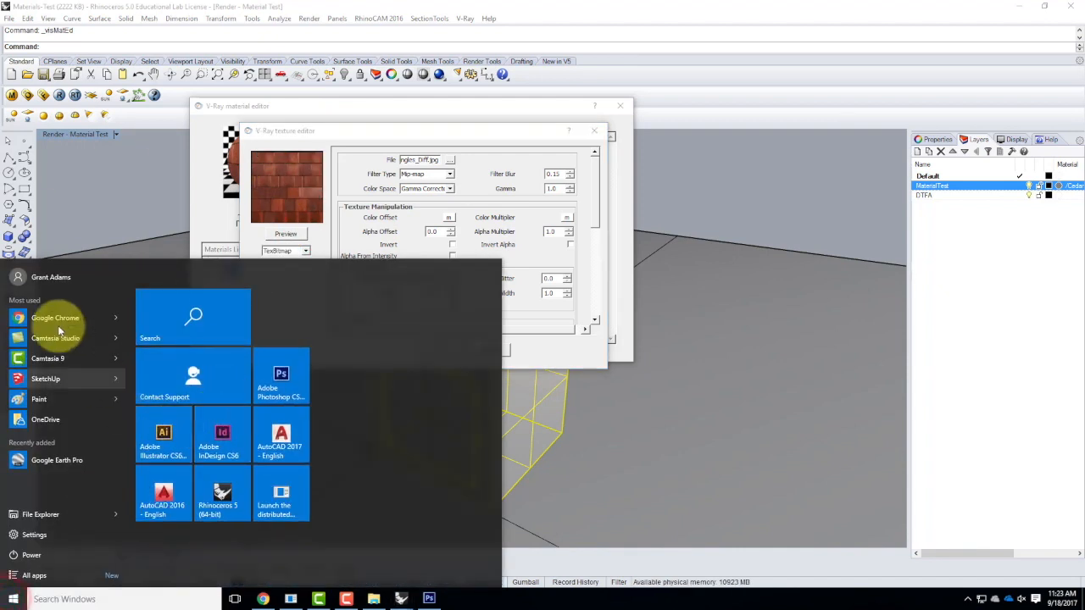
Browse File Explorer to Resources > V-Ray > V-Ray Materials > Siding > Wood > Cedar Shingle Siding.
left_click(40, 514)
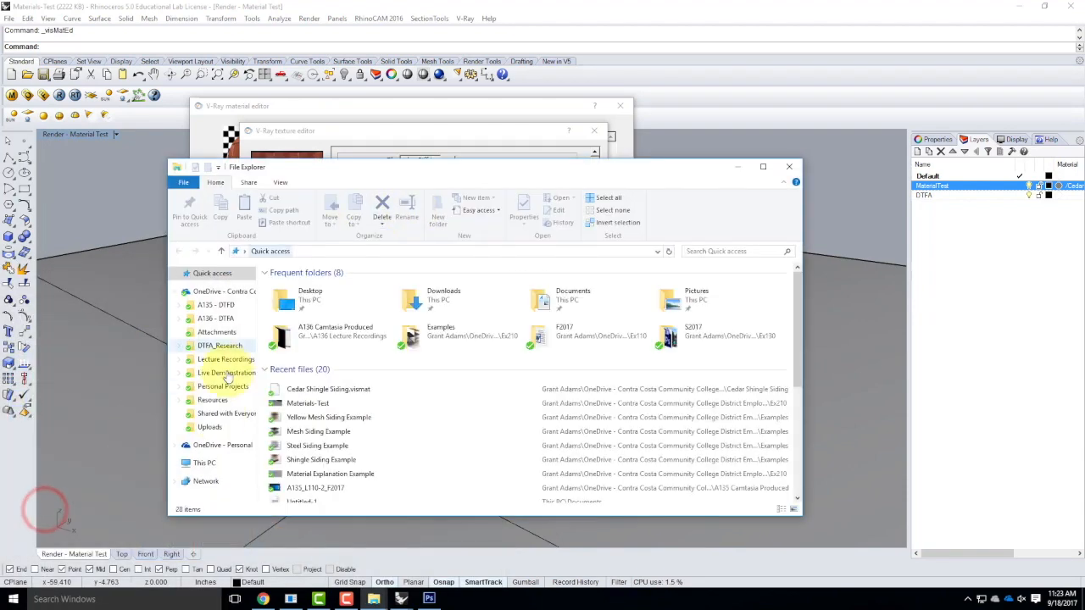
left_click(206, 403)
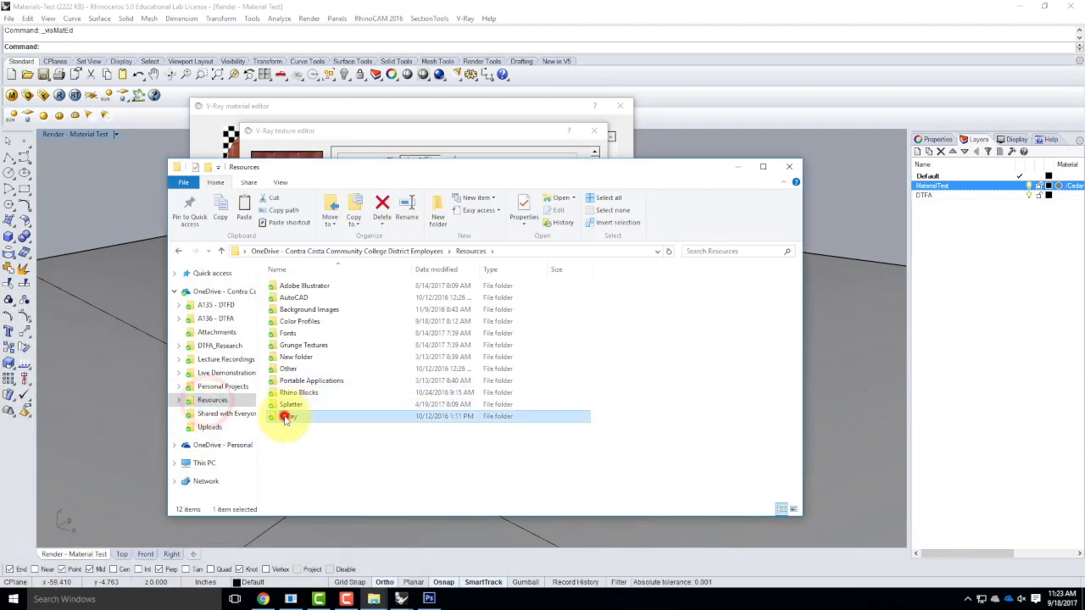
double_click(285, 416)
double_click(288, 321)
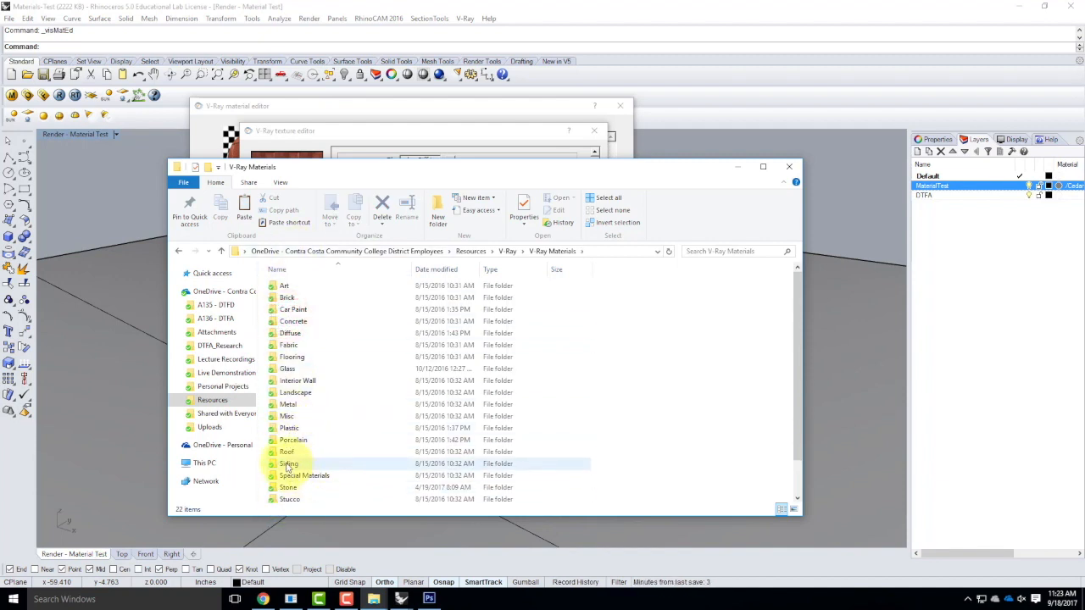
double_click(287, 464)
double_click(288, 298)
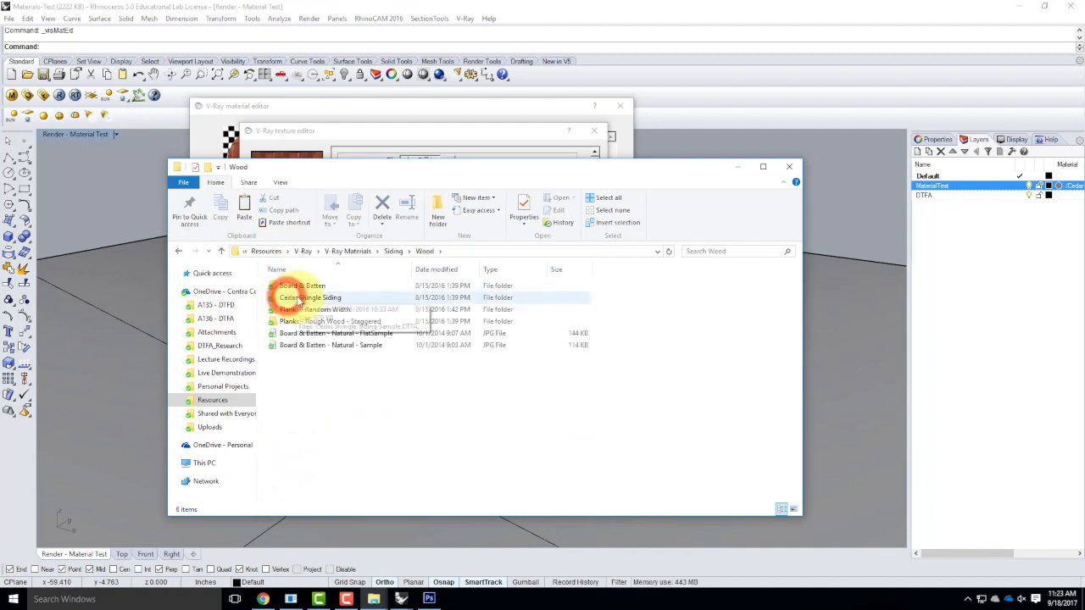
double_click(286, 290)
View Shingles_Diff in Paint, then minimise it and return to Rhino's texture settings.
left_click(534, 395)
left_click(629, 305)
double_click(629, 303)
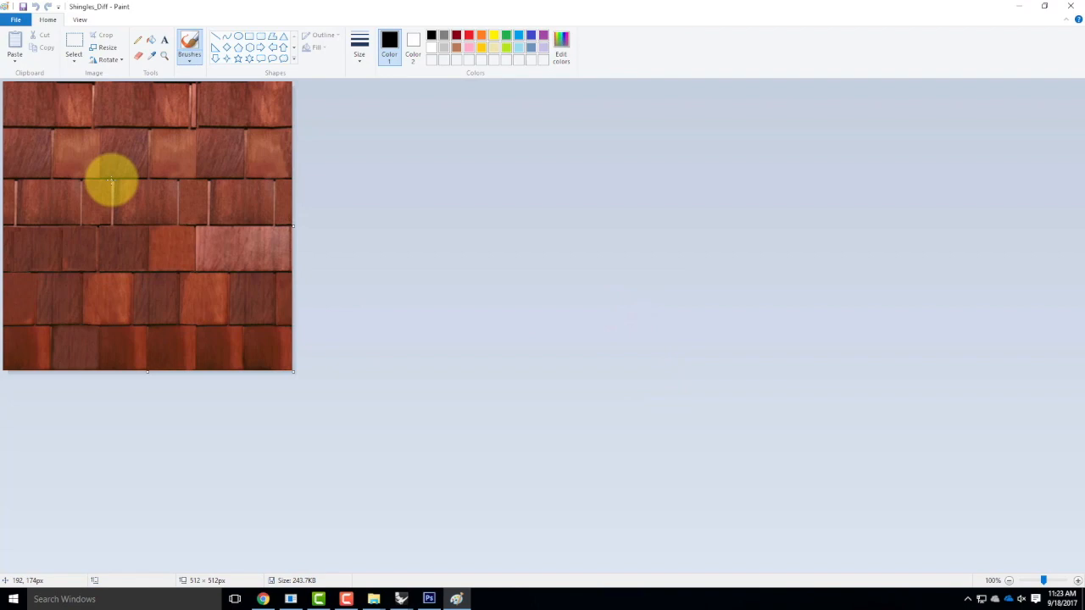
left_click(1012, 9)
left_click(316, 129)
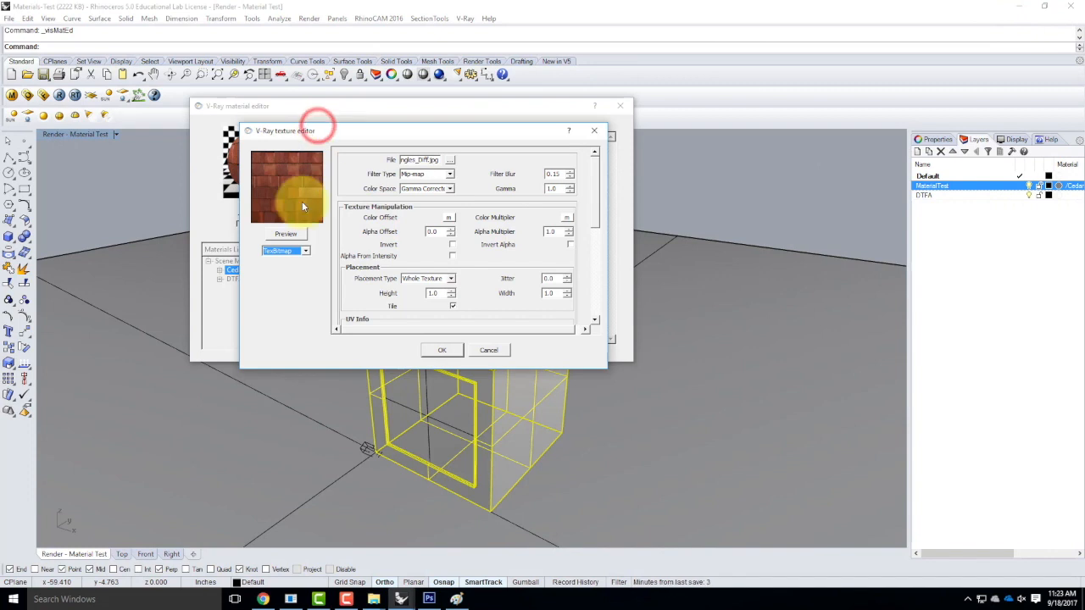
Accept the shingle bitmap as diffuse texture and scroll the material editor to the Maps rollout.
left_click(455, 354)
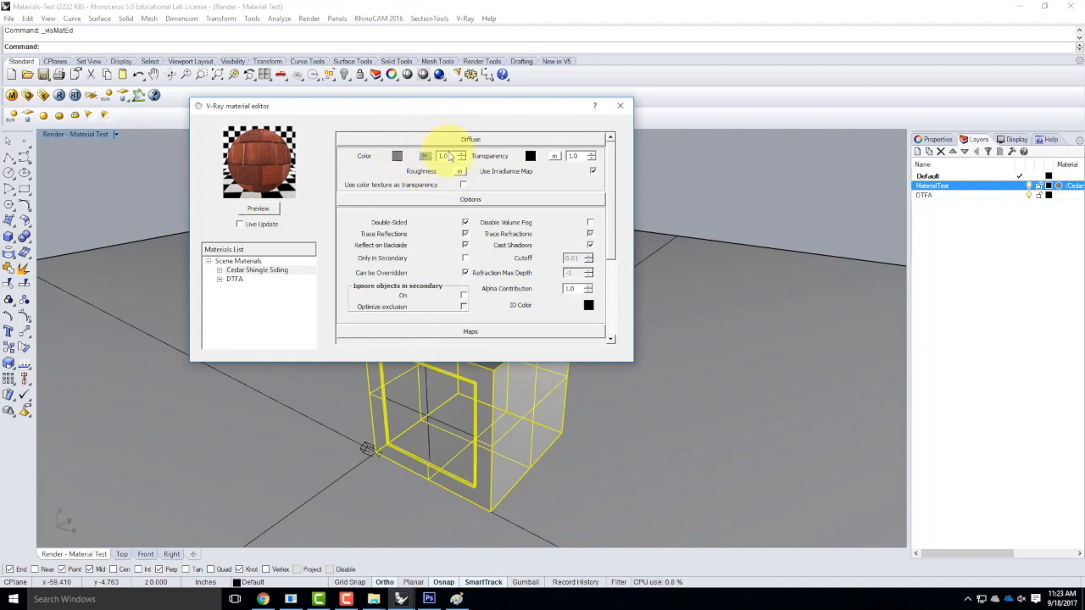
left_click_drag(612, 176, 622, 286)
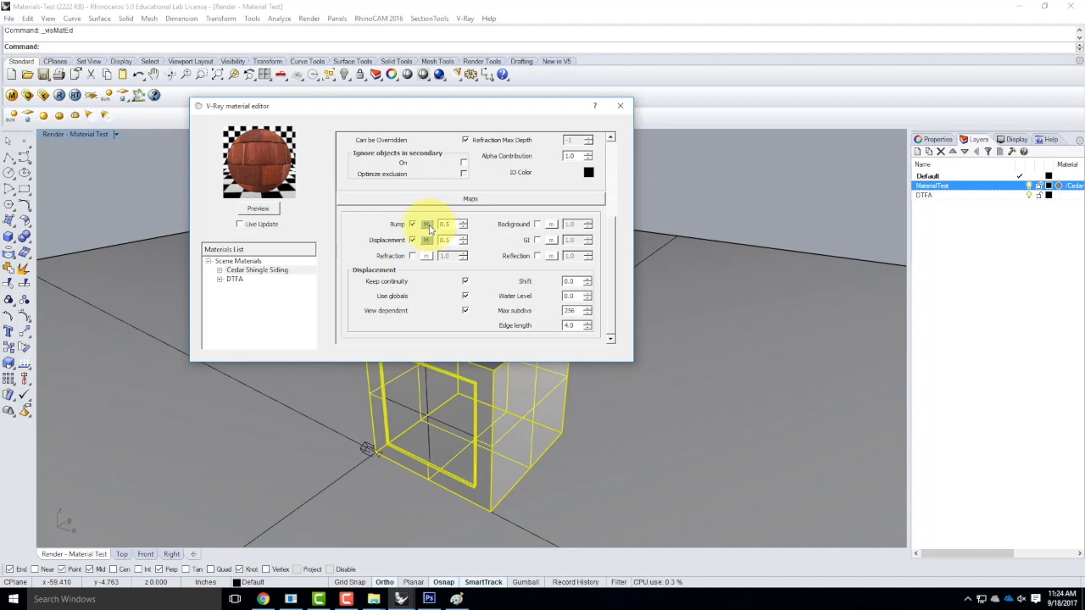
left_click(428, 226)
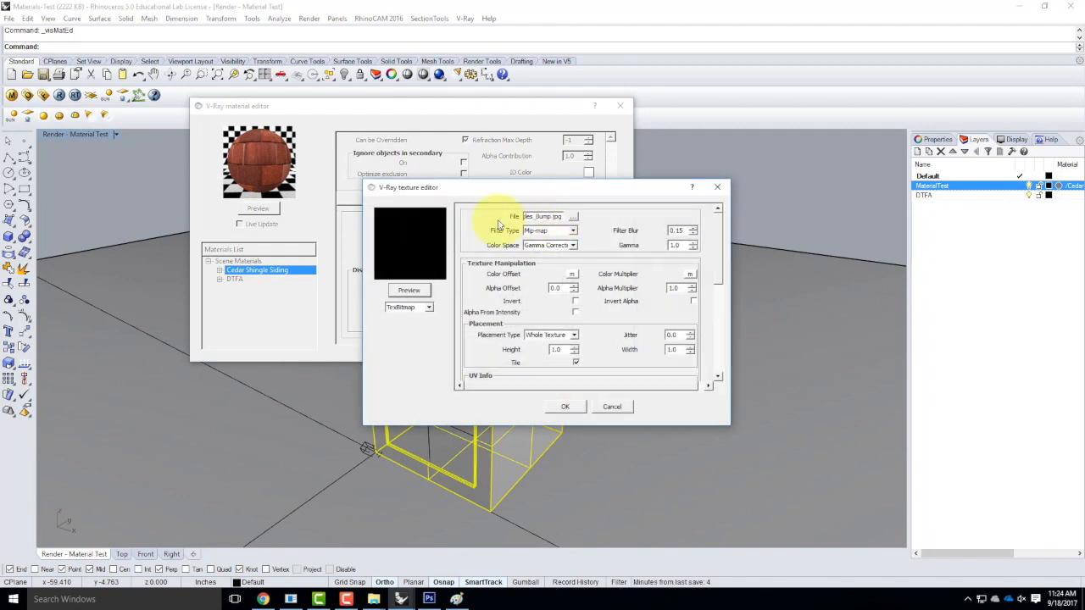
left_click(415, 290)
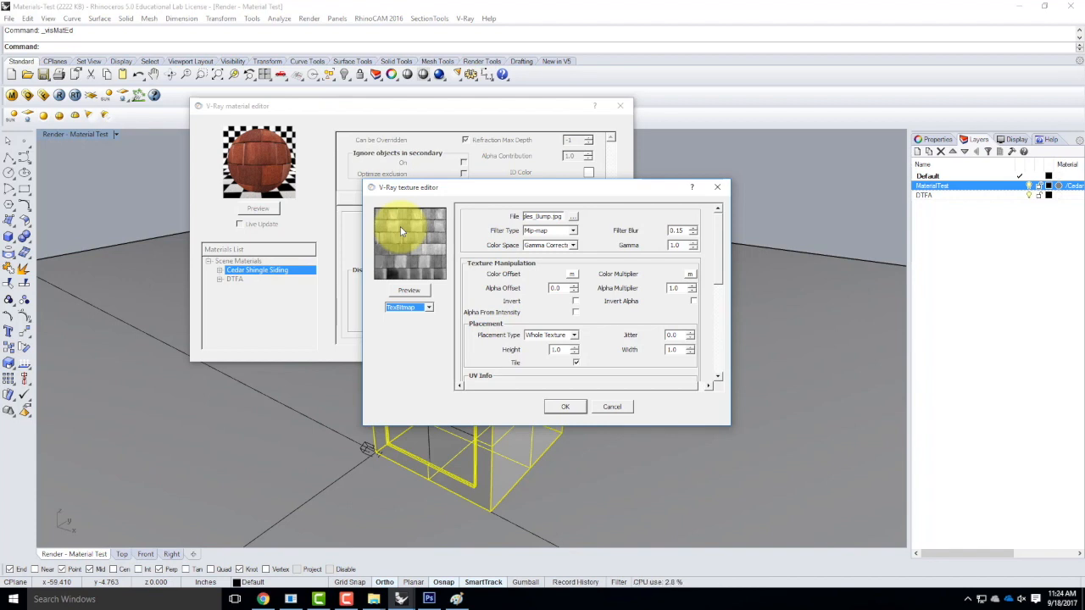
left_click(566, 406)
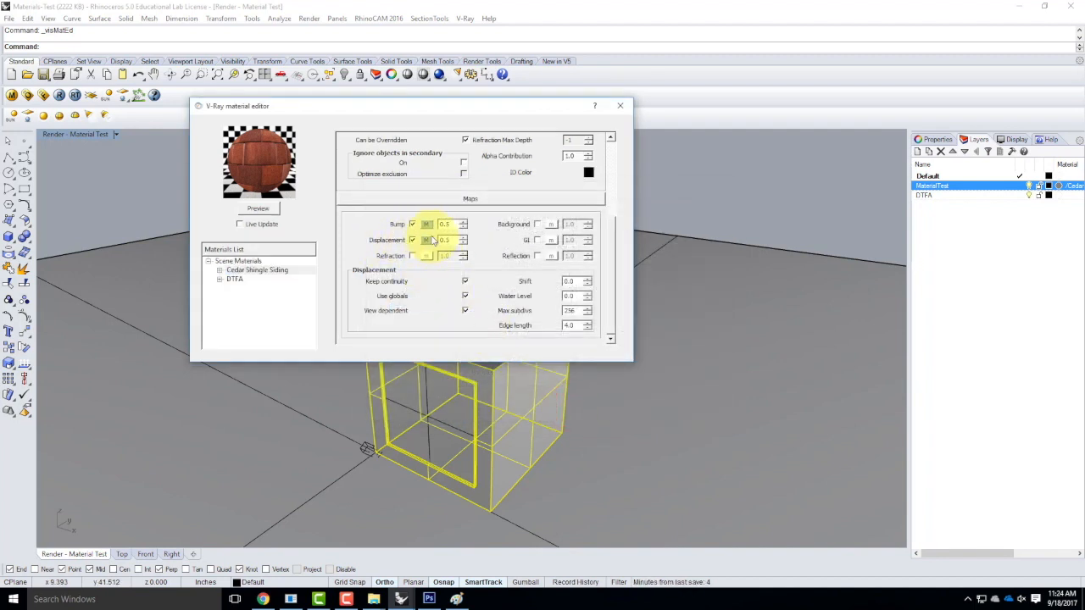
left_click(427, 241)
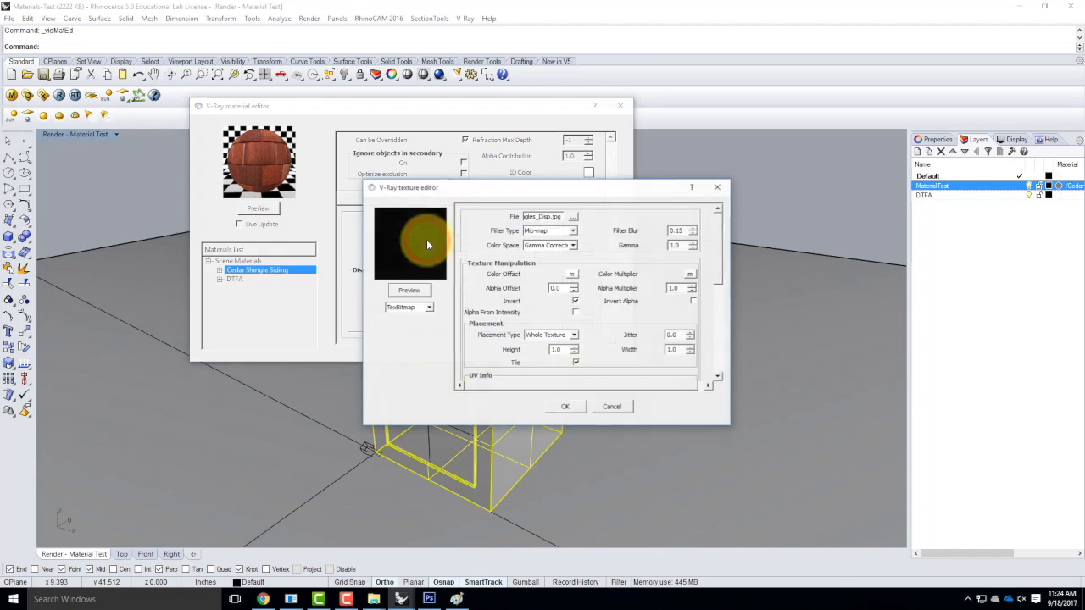
left_click(409, 290)
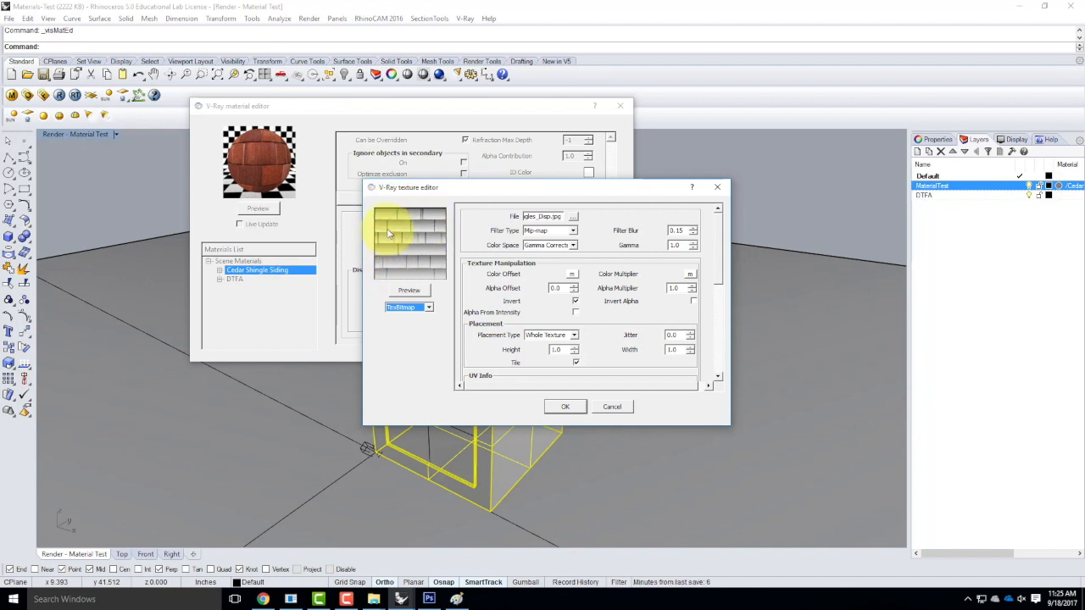
left_click(612, 408)
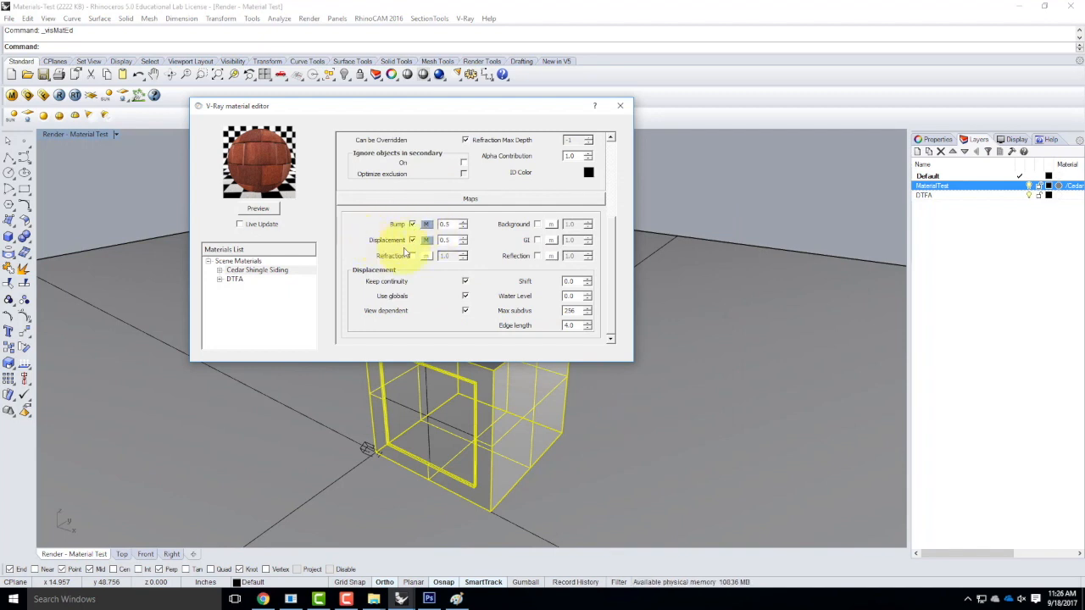
Select the Displacement amount, uncheck the Bump and Displacement maps, and close the material editor.
left_click(448, 240)
left_click_drag(459, 240, 435, 240)
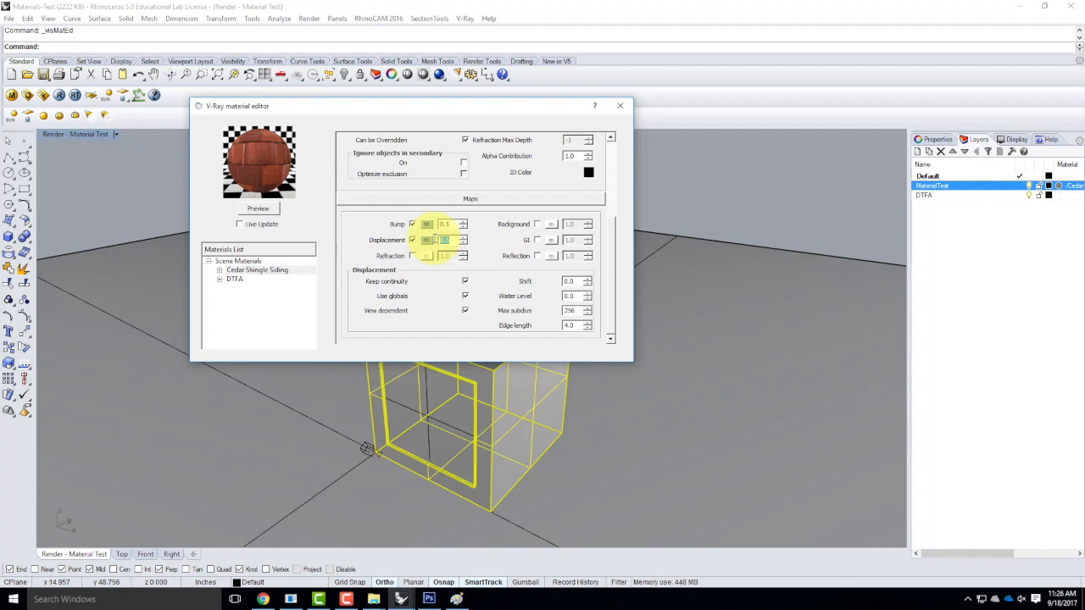
left_click(446, 240)
double_click(450, 239)
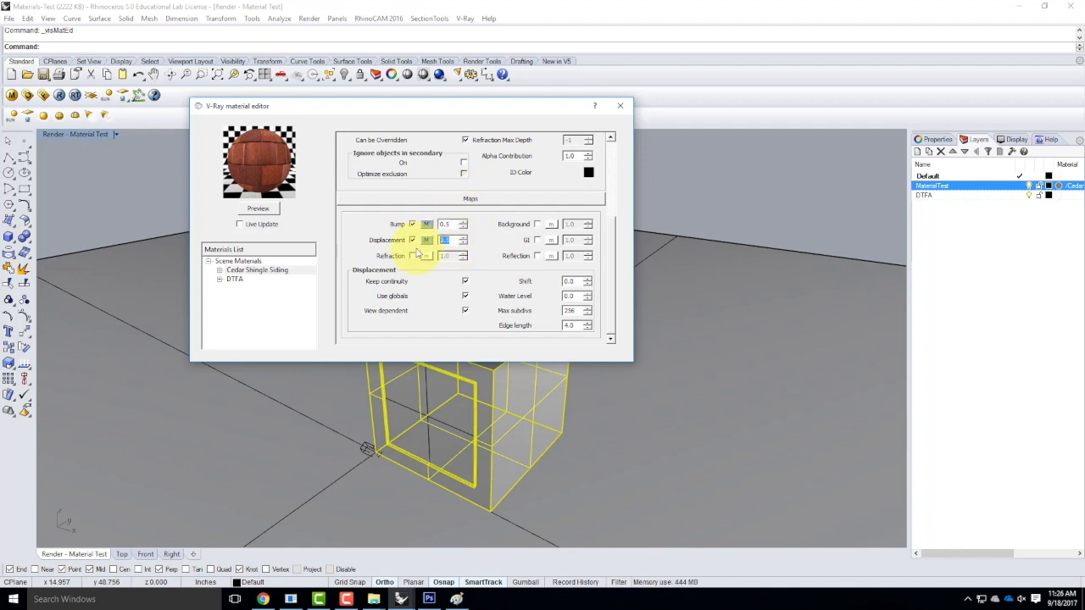
left_click(410, 225)
left_click(412, 240)
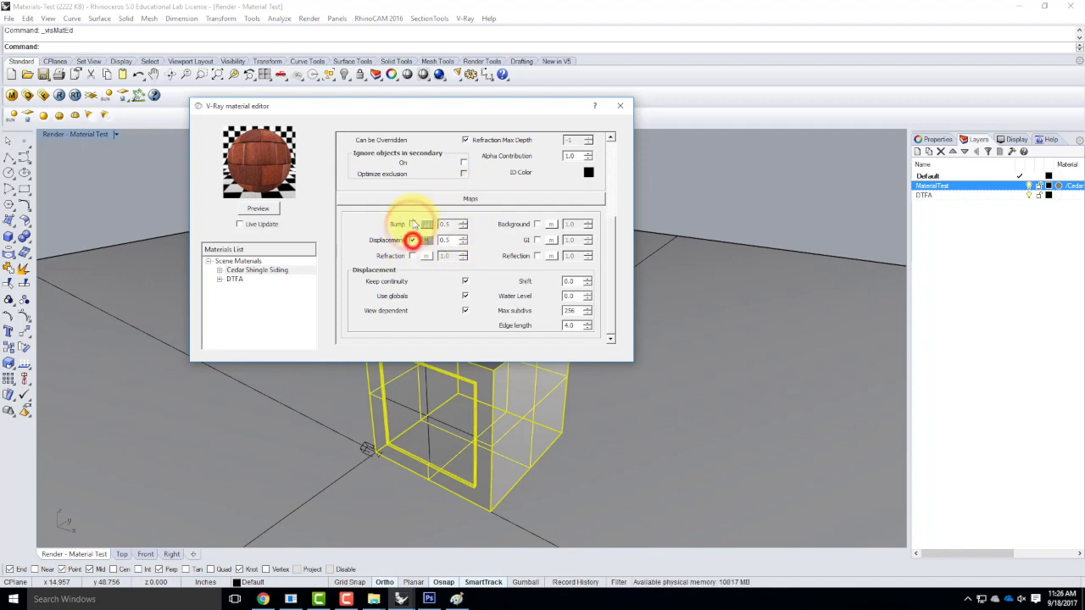
left_click(619, 105)
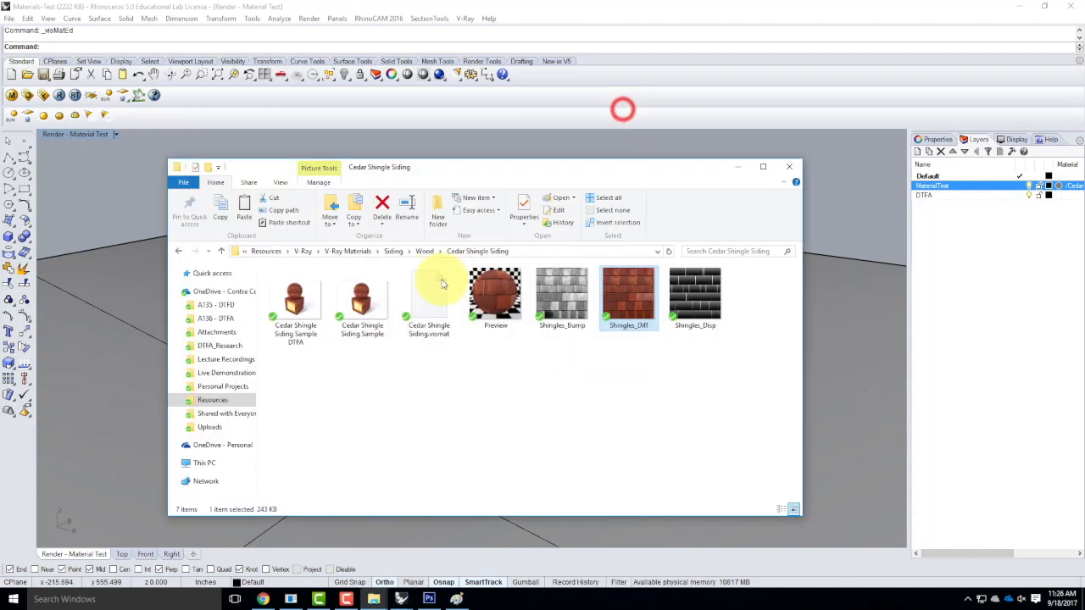
Close Explorer, deselect the box, zoom in close on its wall, and start a V-Ray render.
left_click(791, 166)
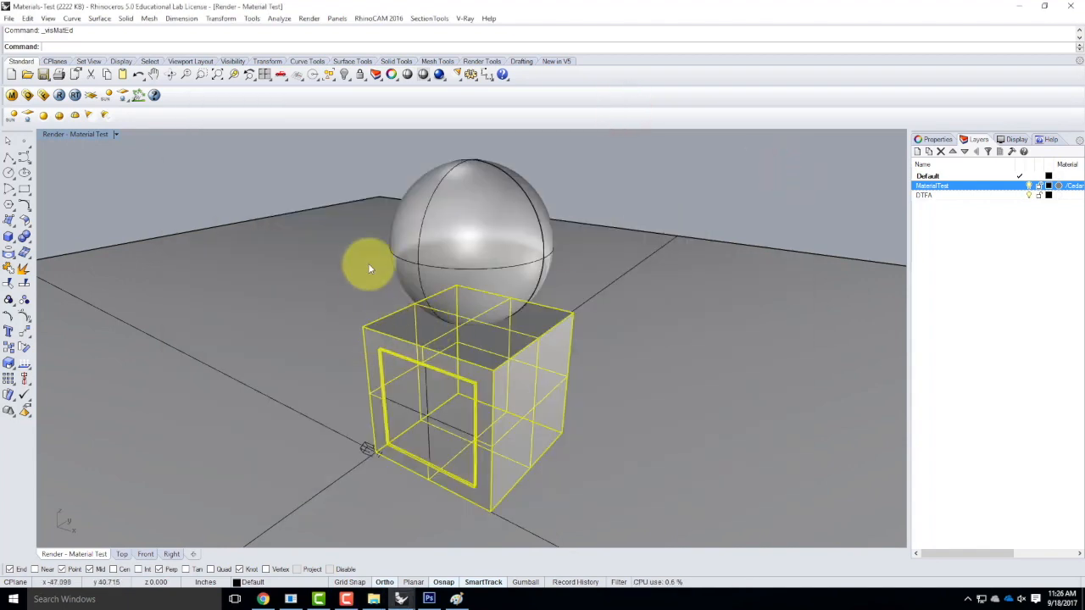
left_click(298, 171)
scroll(401, 373, "up", 2)
scroll(400, 371, "up", 5)
scroll(369, 232, "down", 3)
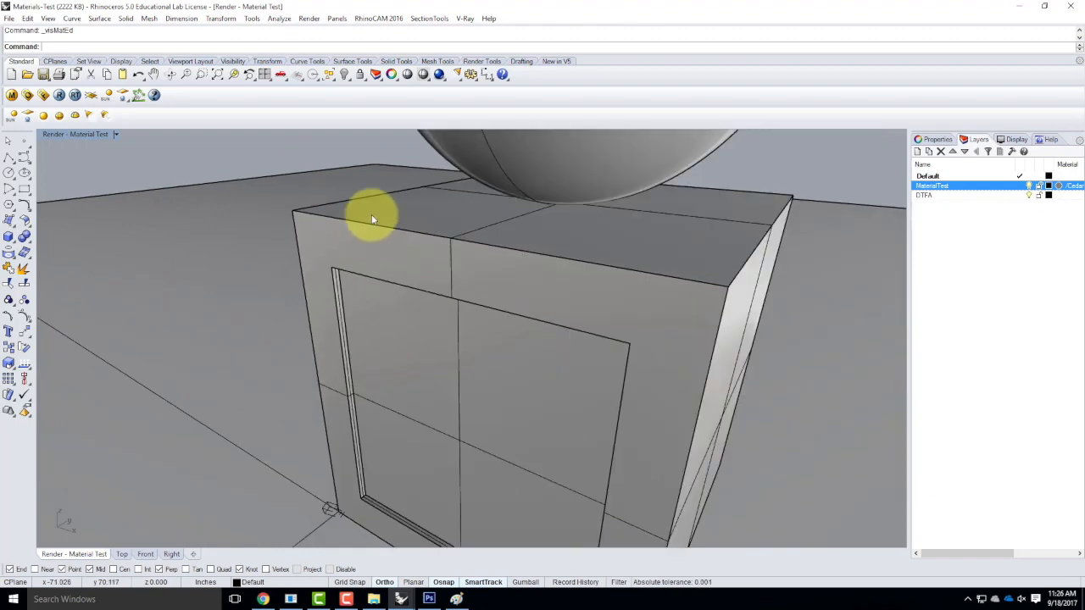
scroll(396, 178, "up", 4)
left_click(57, 95)
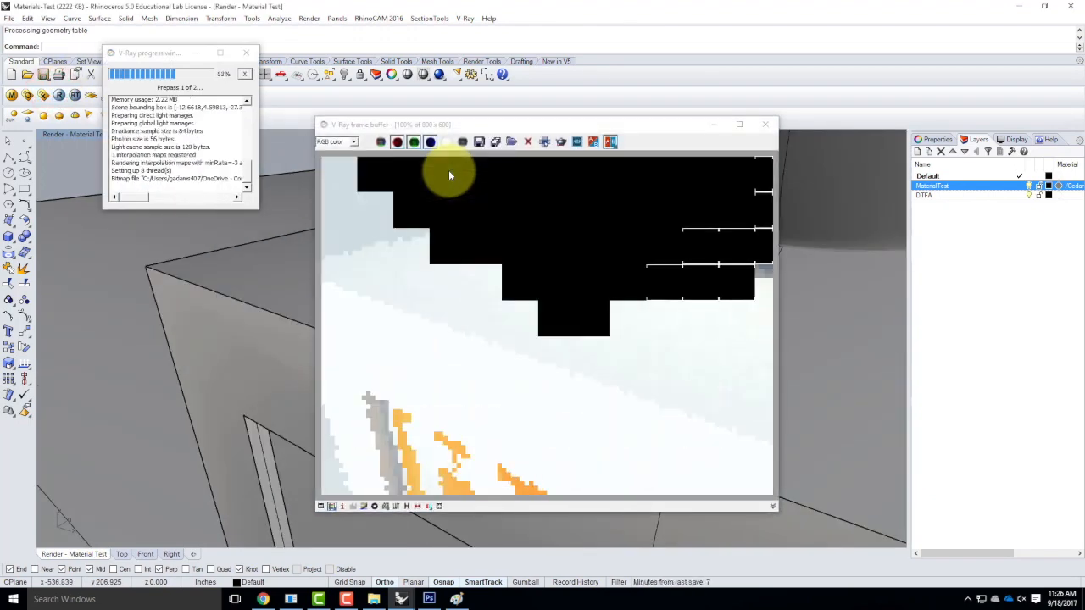
Move the box wall and the sphere onto the MaterialTest layer.
left_click(766, 125)
left_click(12, 95)
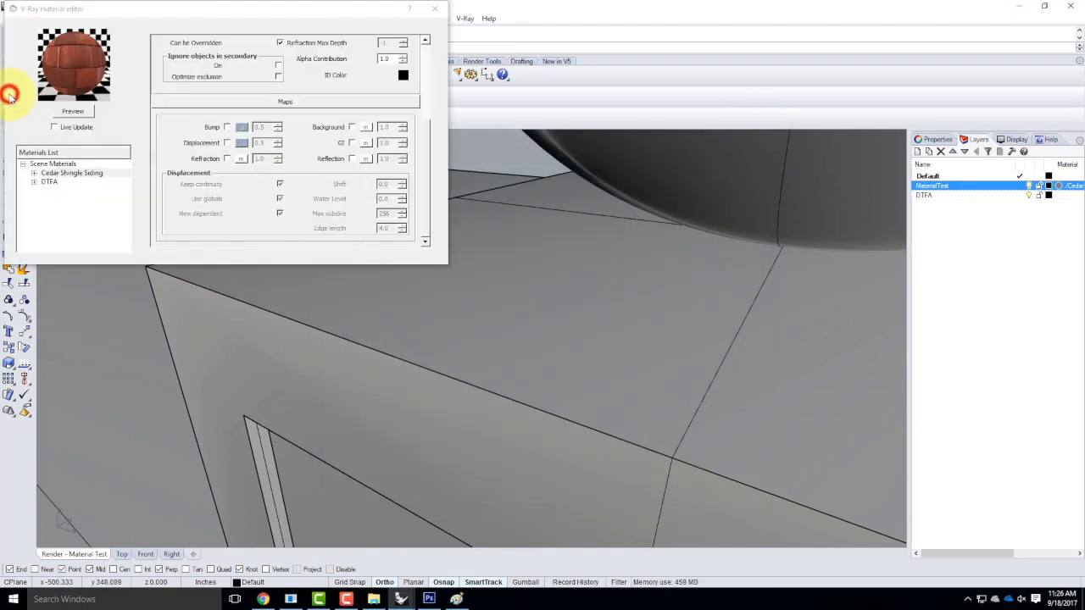
left_click(448, 414)
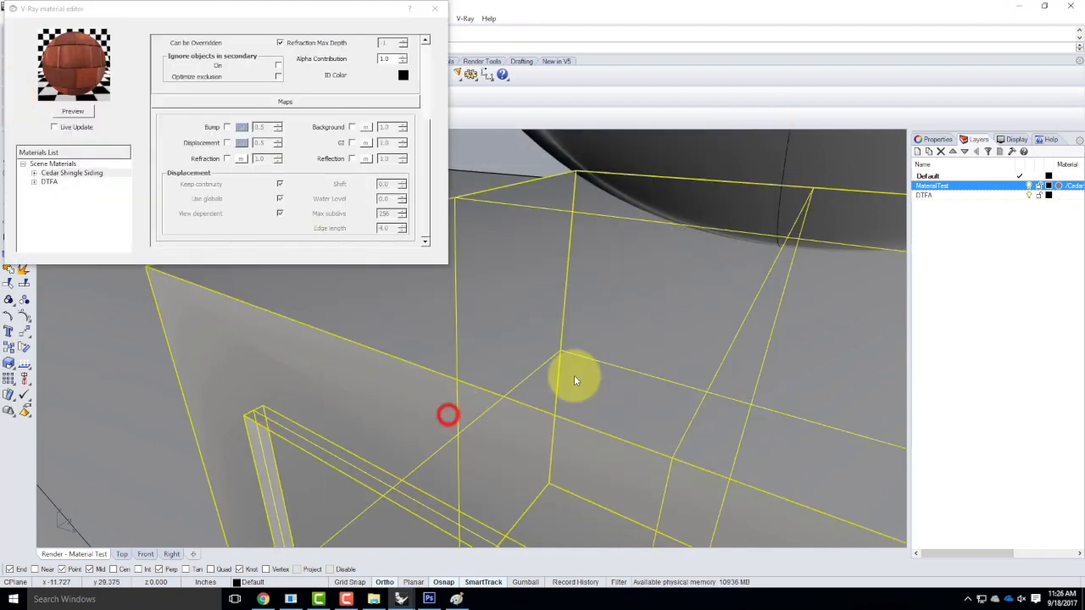
left_click(695, 160)
right_click(952, 192)
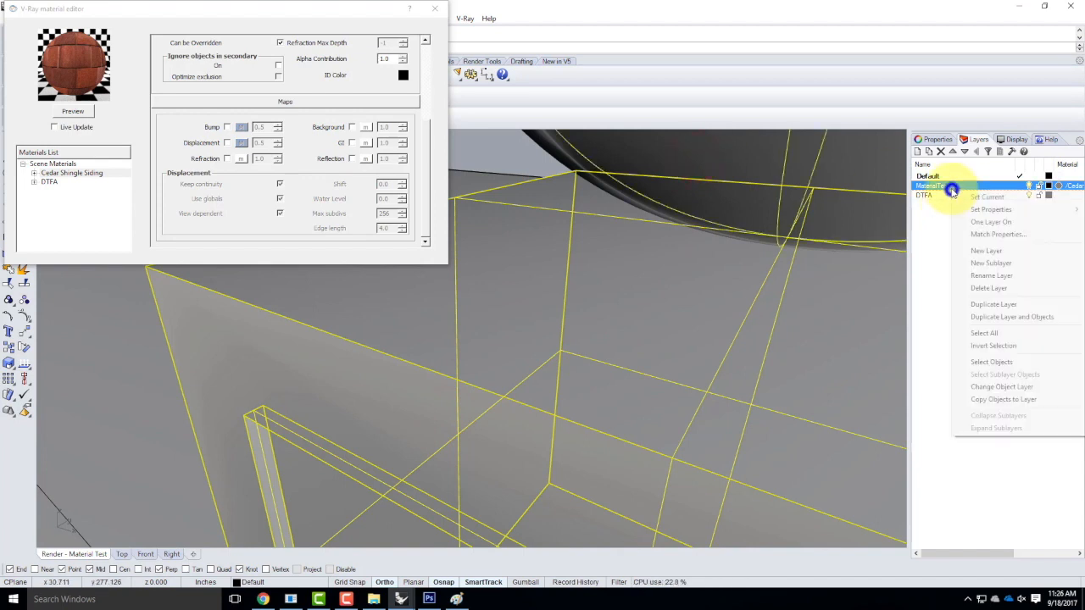
left_click(994, 392)
Apply the Cedar Shingle Siding material to the MaterialTest layer.
right_click(73, 173)
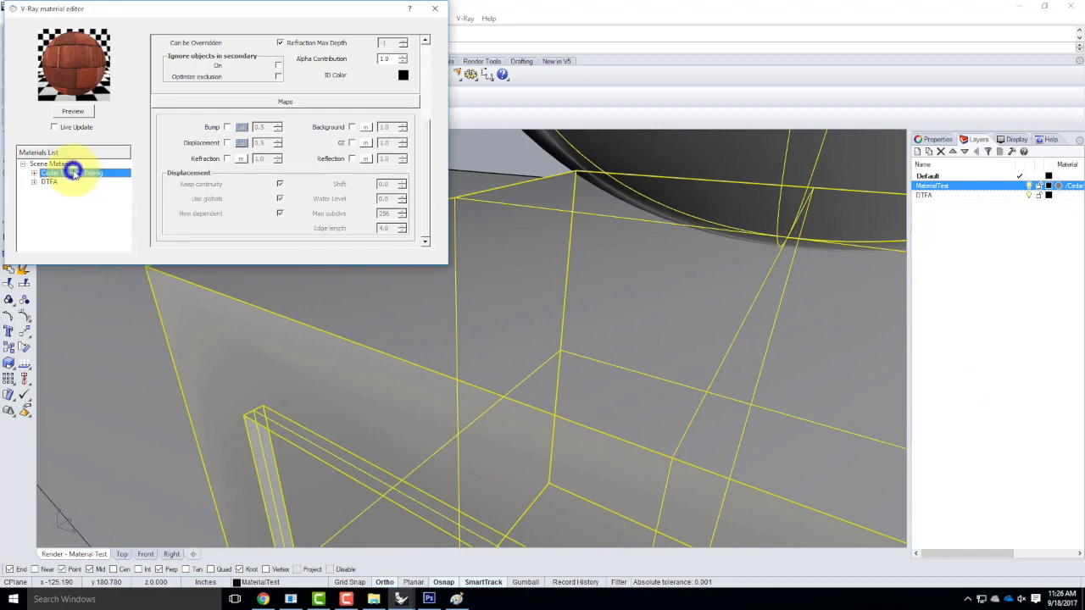
left_click(119, 278)
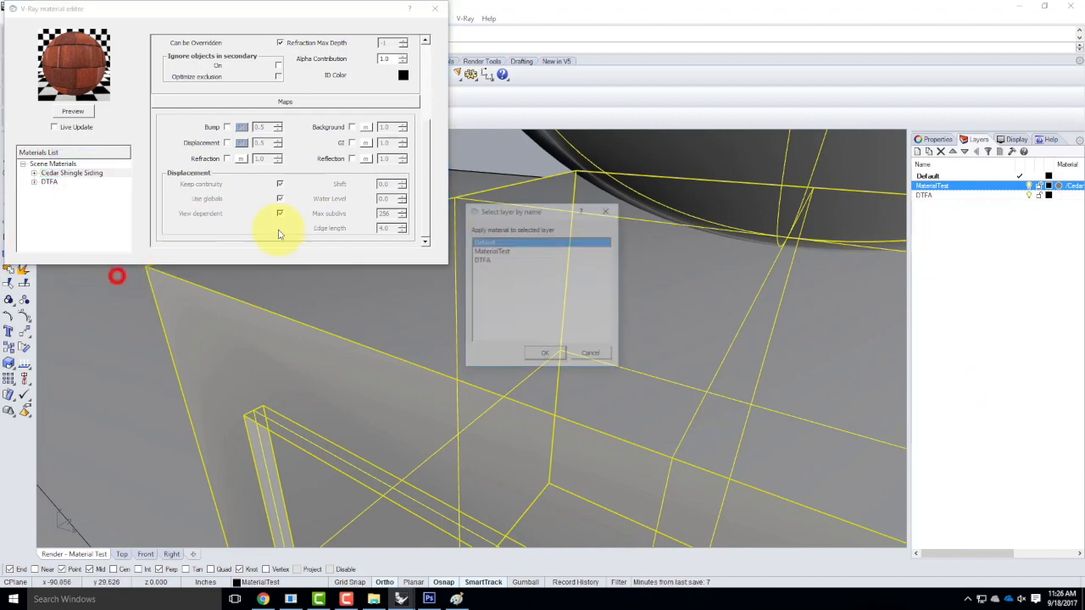
left_click(500, 250)
left_click(547, 356)
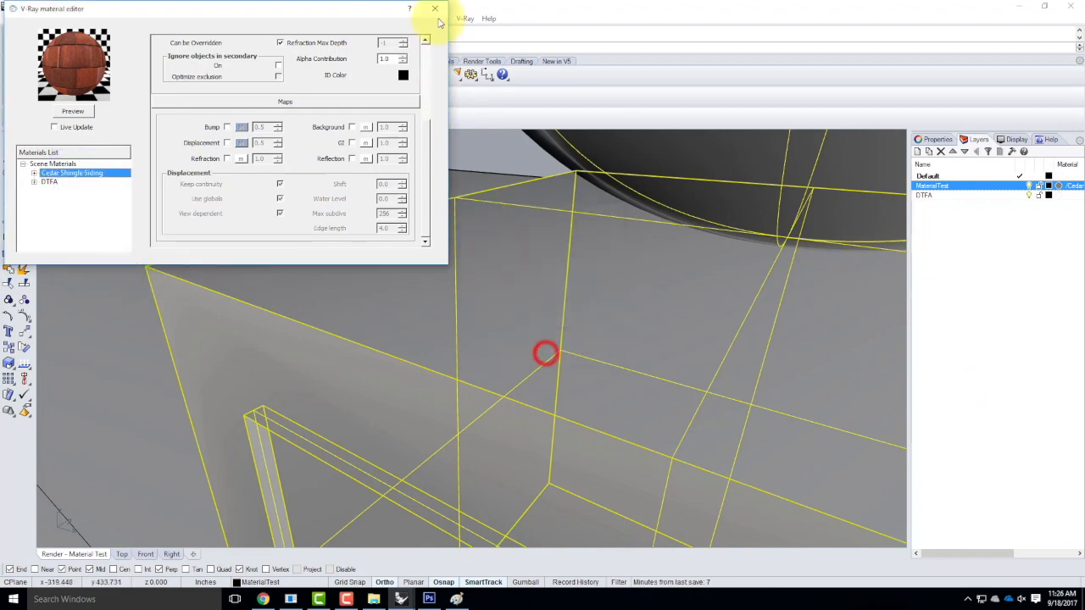
left_click(435, 9)
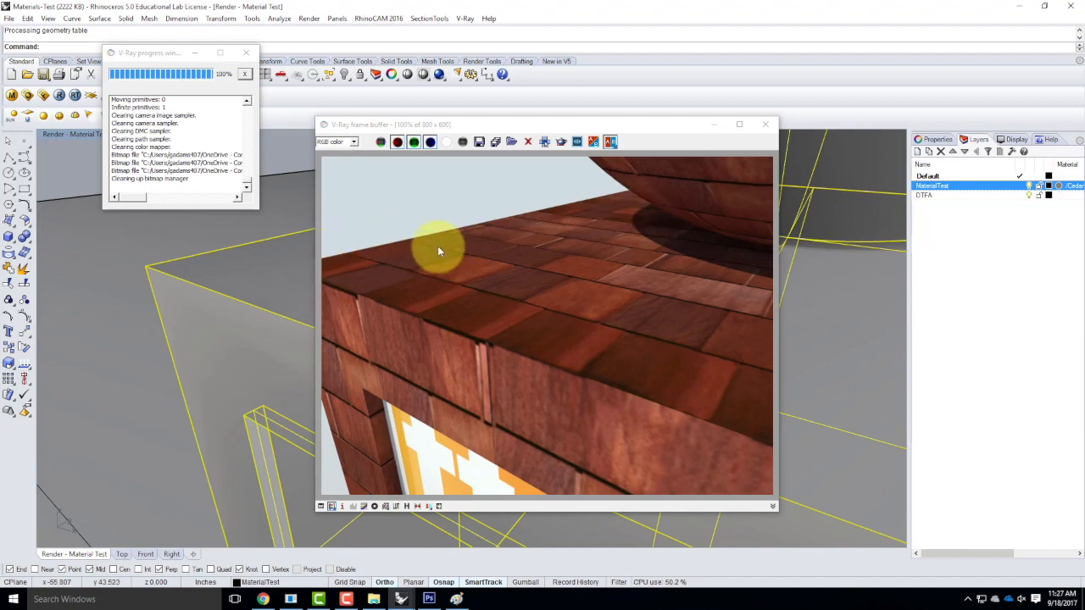
Re-enable the bump map on Cedar Shingle Siding and render the test view.
left_click(13, 96)
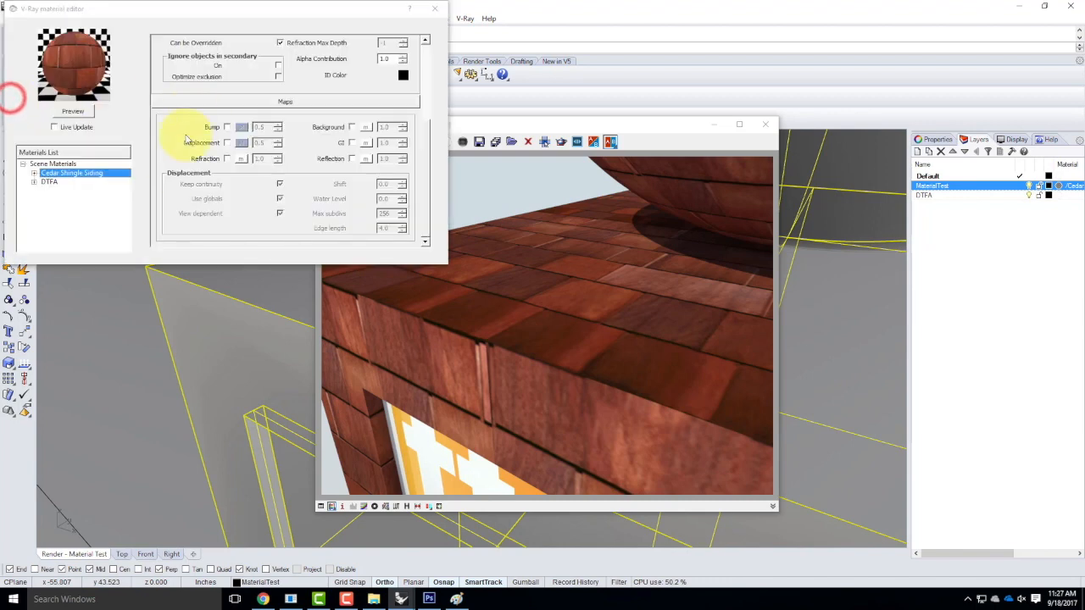
left_click(228, 127)
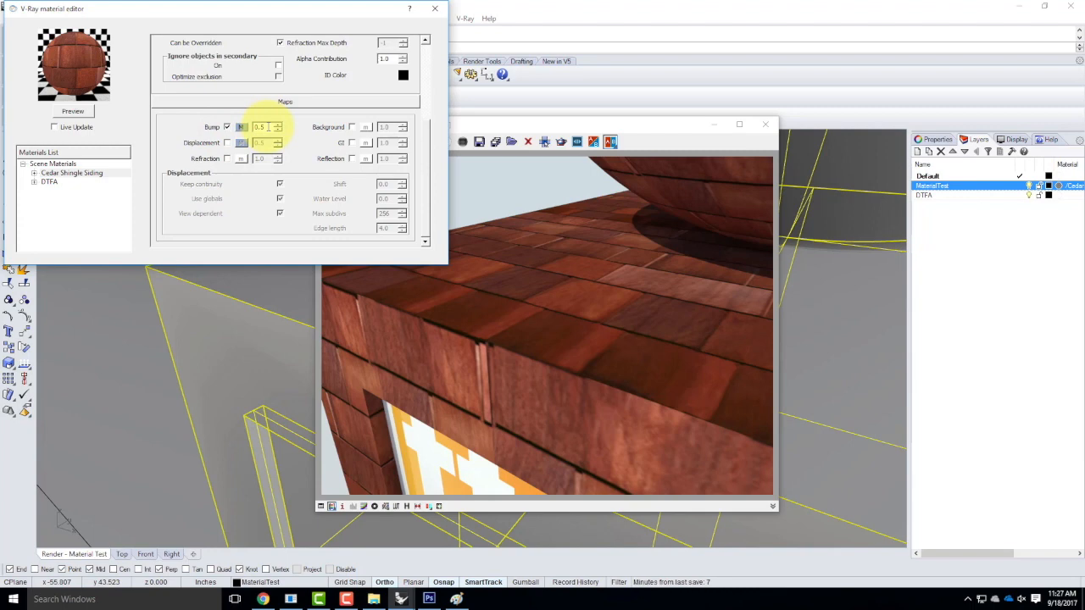
double_click(267, 127)
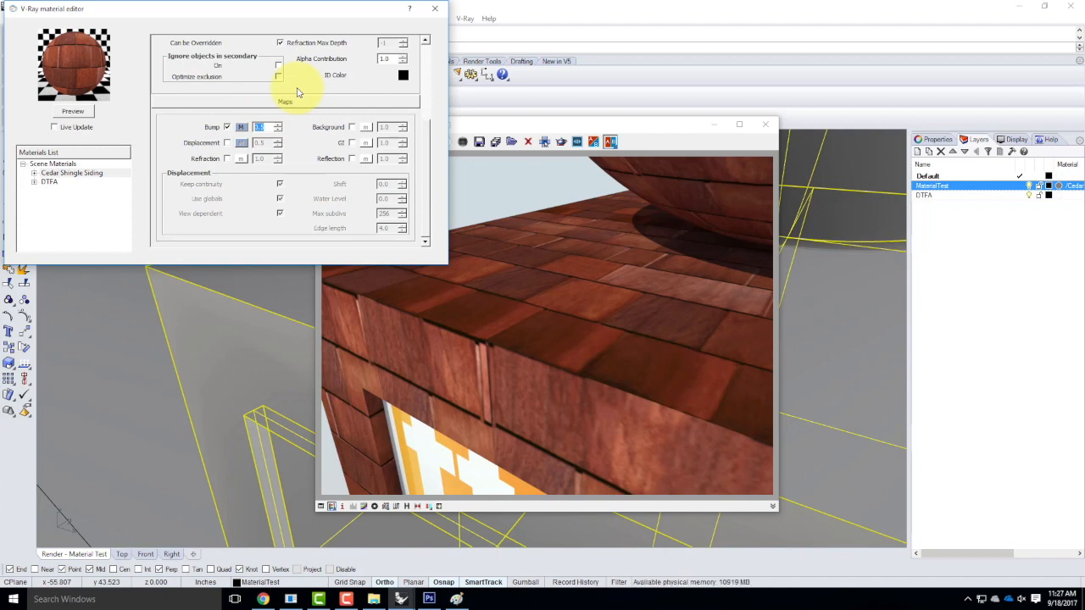
left_click(266, 127)
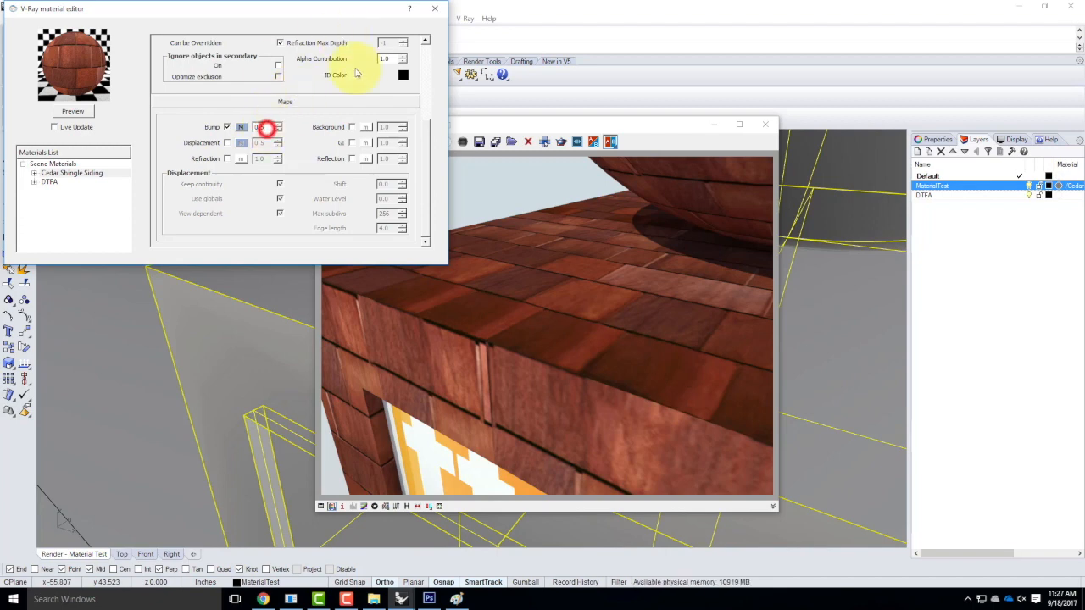
left_click(435, 8)
left_click(52, 95)
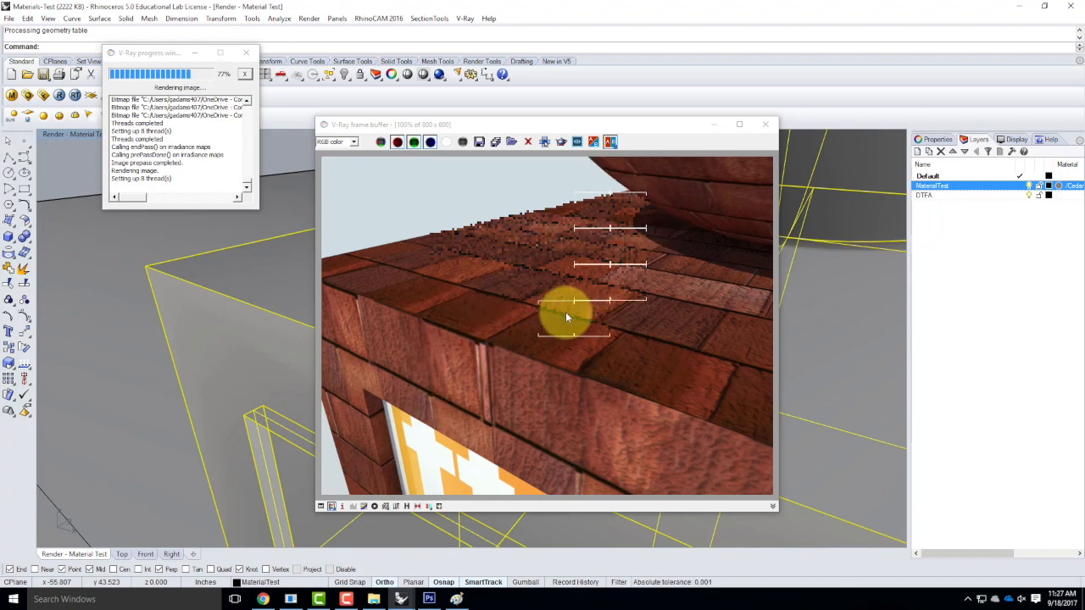
Raise the bump strength to 100, refresh the preview, and re-render.
left_click(28, 95)
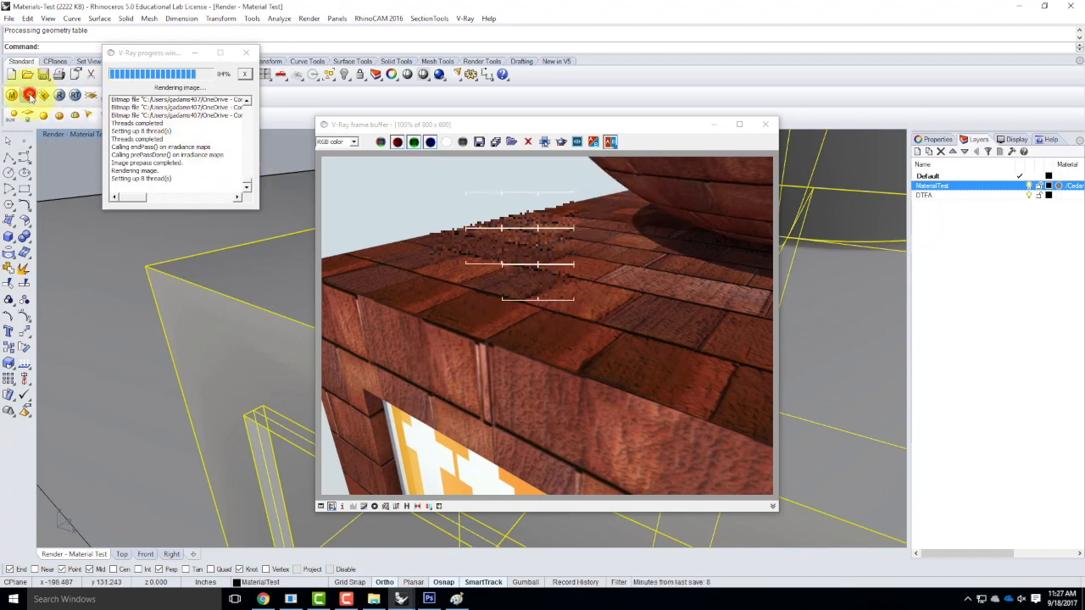
left_click(663, 172)
left_click(12, 95)
left_click_drag(266, 128, 248, 126)
type("100")
key("Return")
left_click(73, 111)
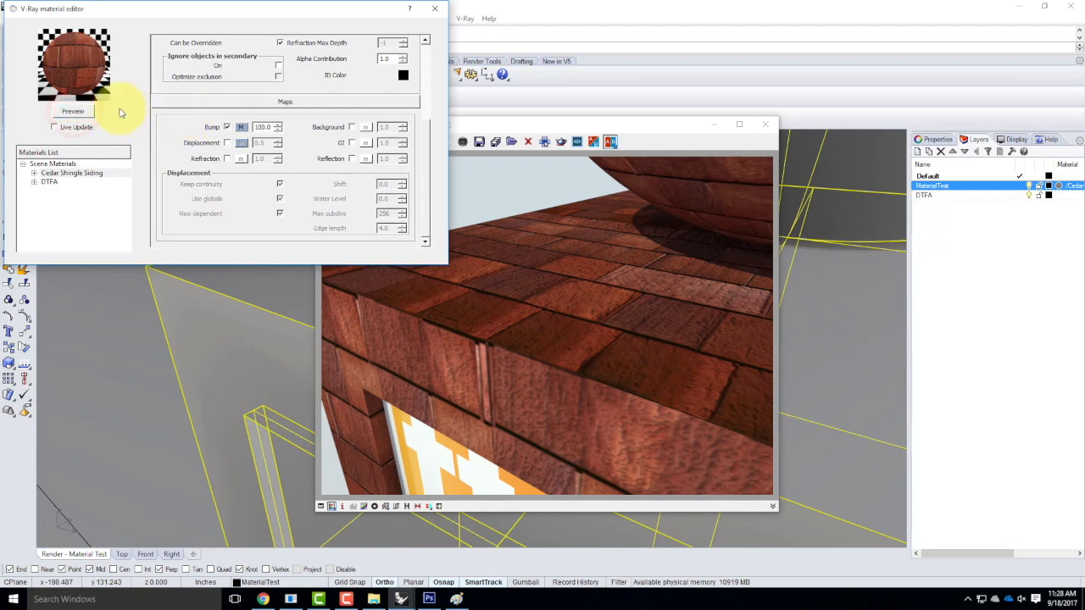
left_click(435, 9)
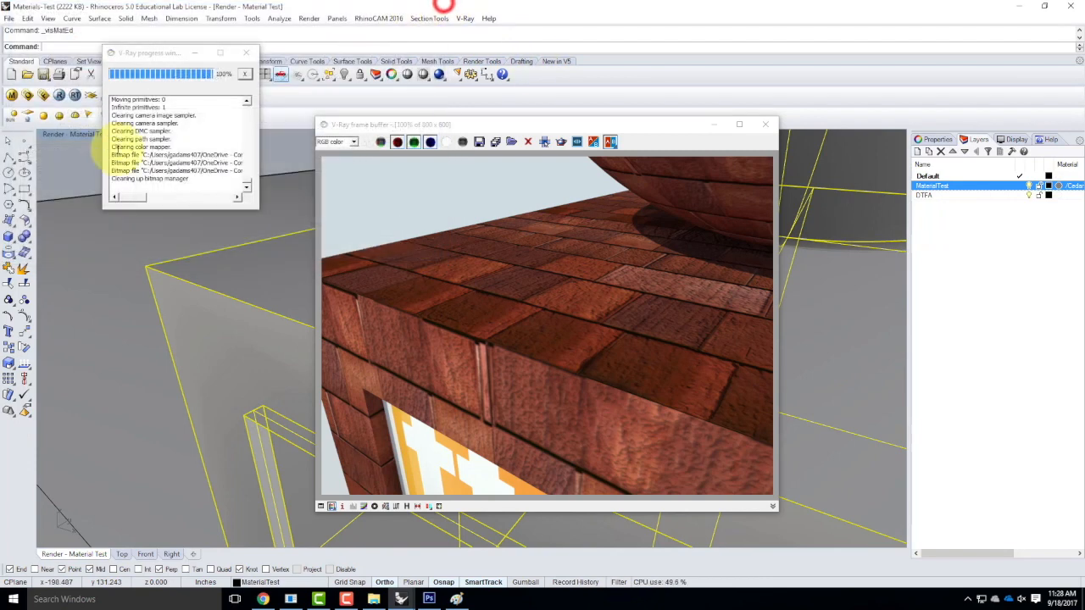
left_click(58, 95)
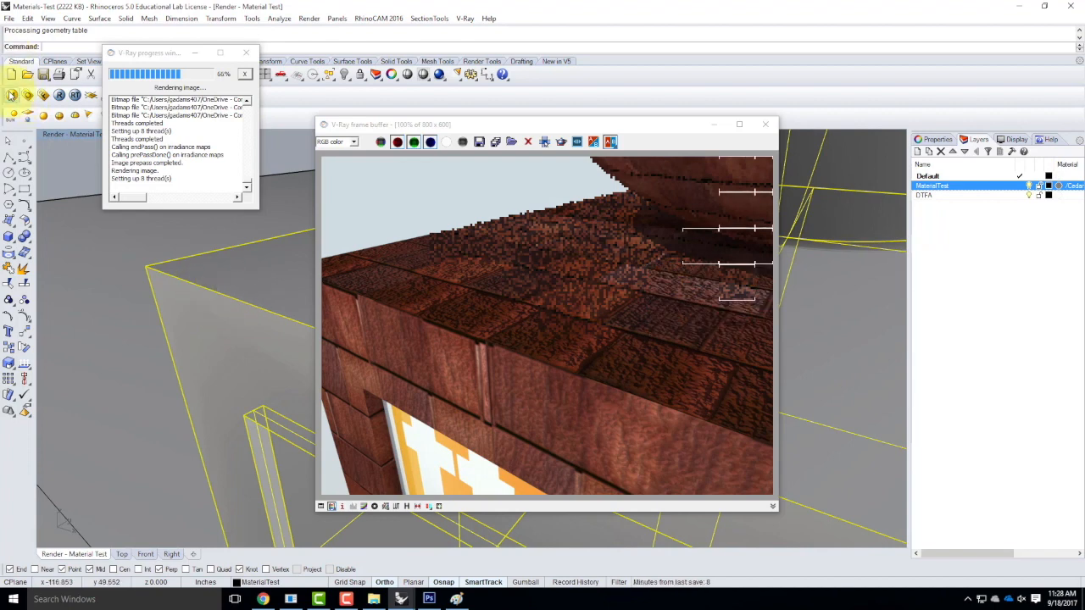
Reduce the bump strength from 100 to 0.5.
left_click(10, 94)
double_click(268, 126)
type("0.5")
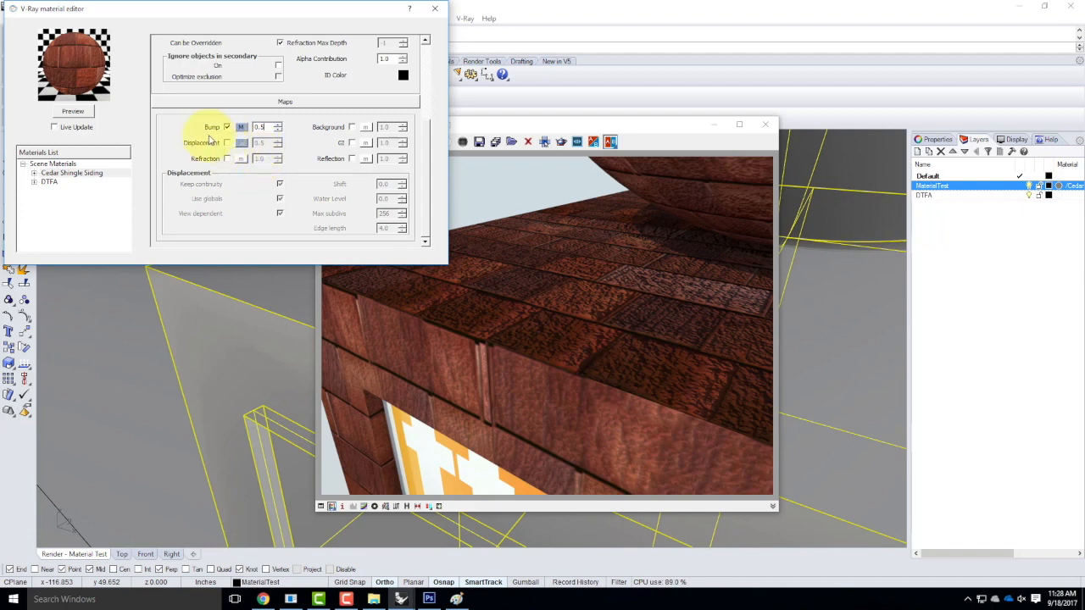
Enable displacement on the shingle material, re-render, and turn on track-mouse rendering.
left_click(227, 143)
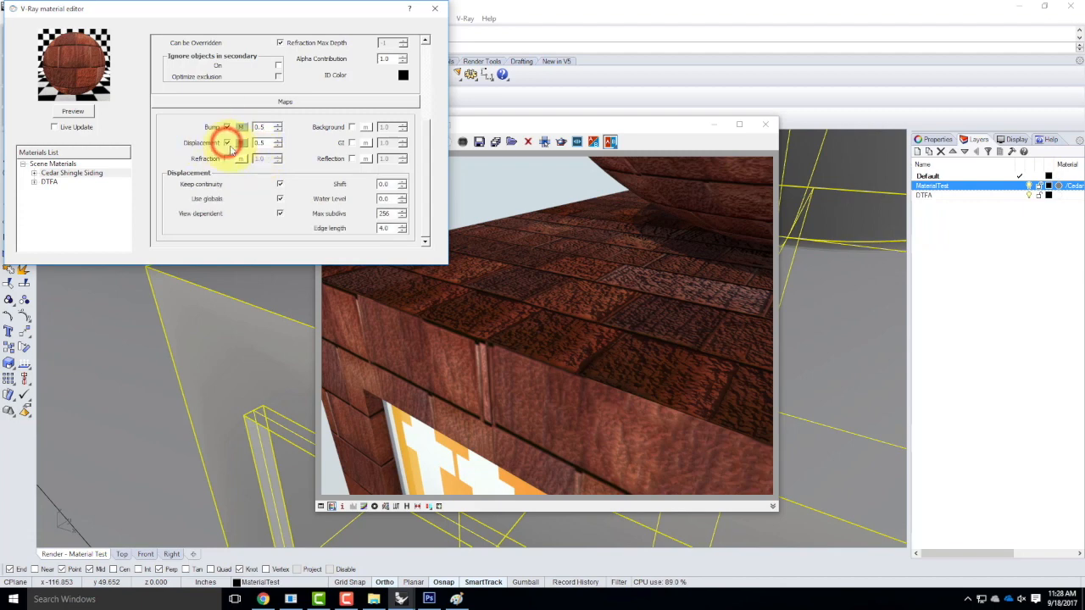
double_click(266, 143)
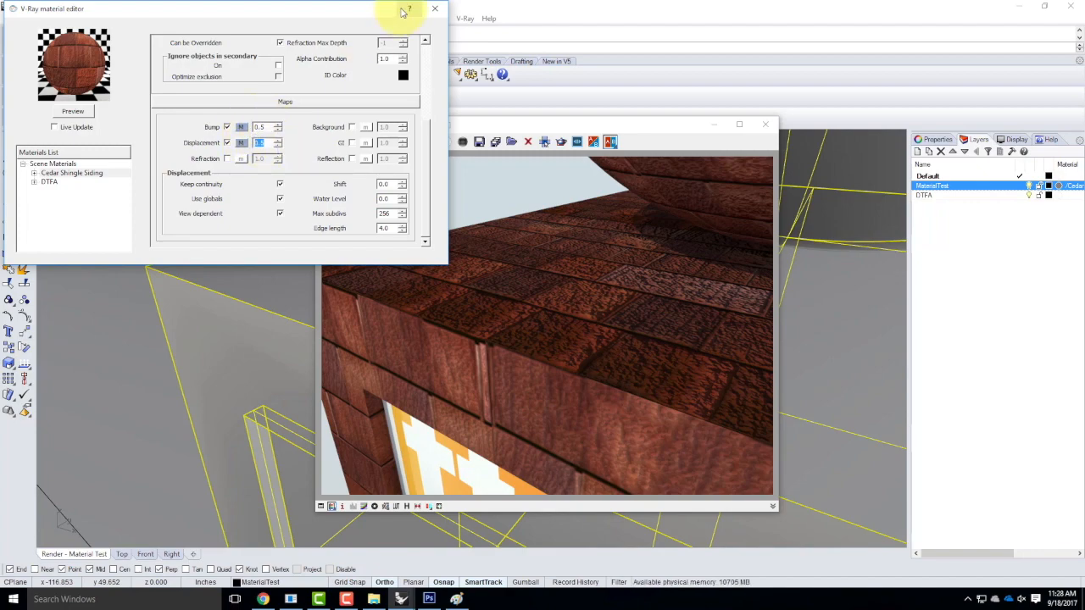
left_click(435, 8)
left_click(57, 95)
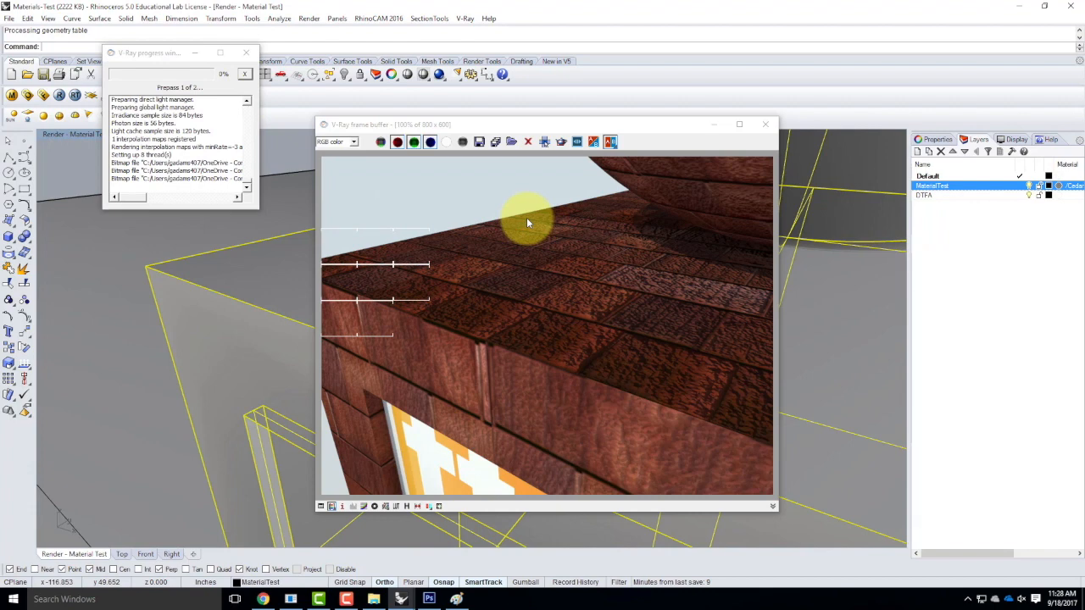
left_click(610, 142)
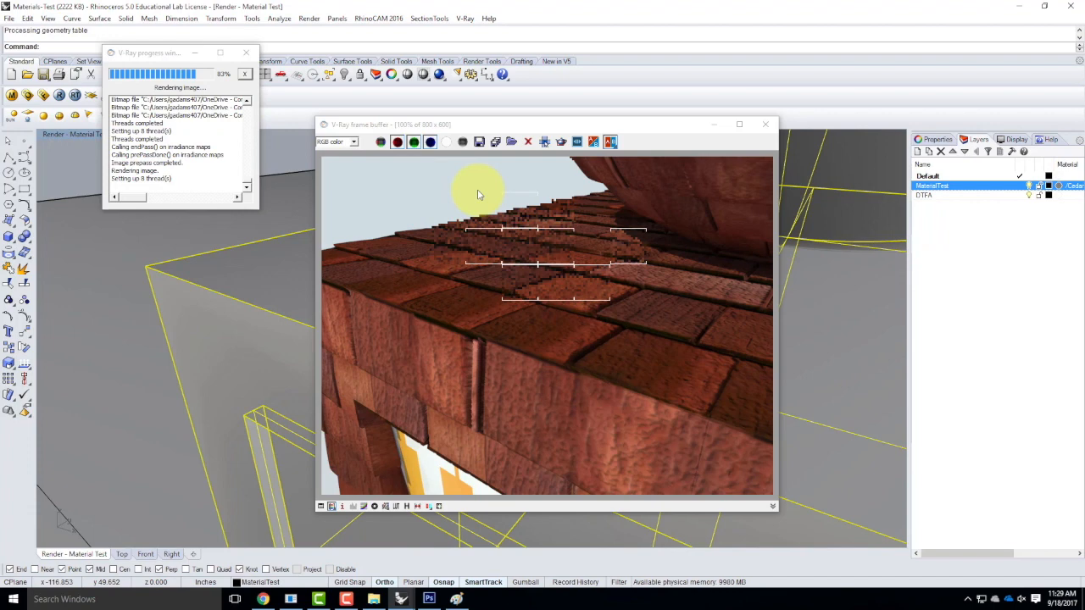
Load the Mesh - Yellow Plastic Coated material from the Metal > Metal Screens library.
left_click(766, 128)
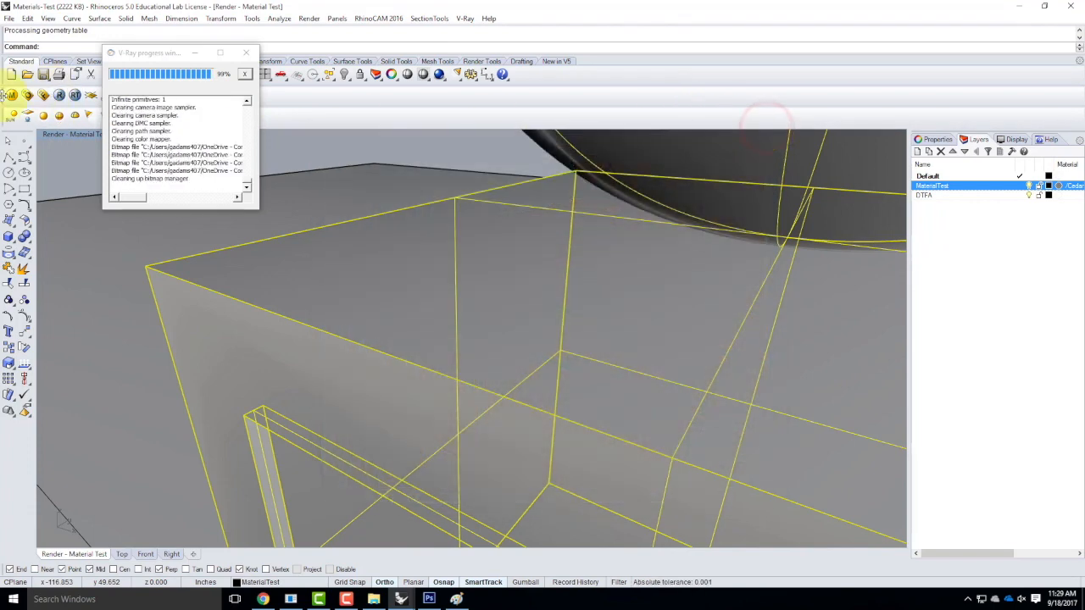
left_click(11, 95)
right_click(53, 164)
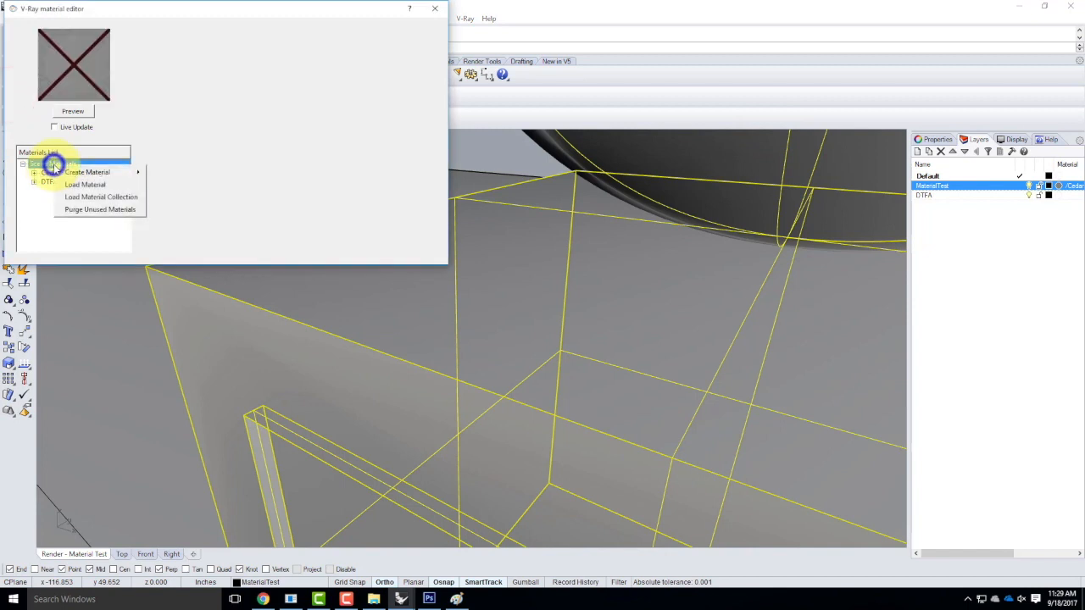
left_click(88, 185)
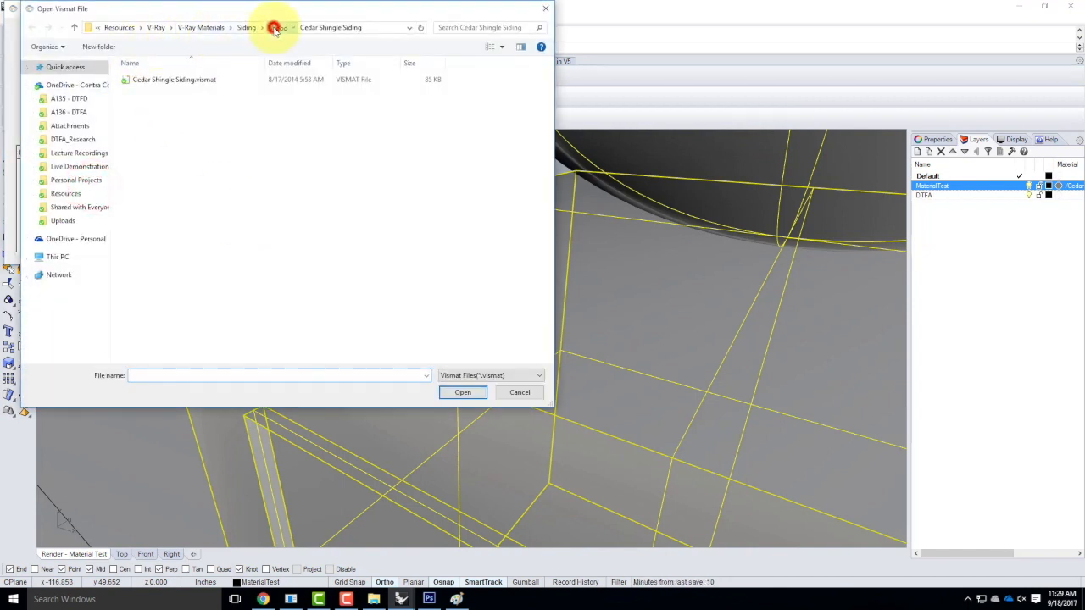
left_click(275, 29)
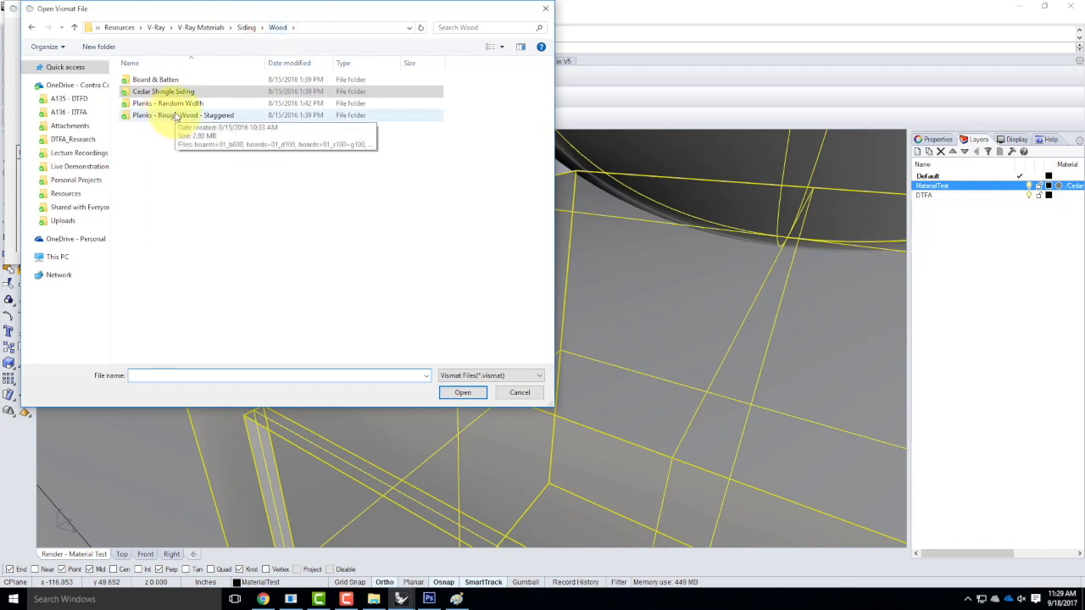
left_click(245, 27)
left_click(201, 29)
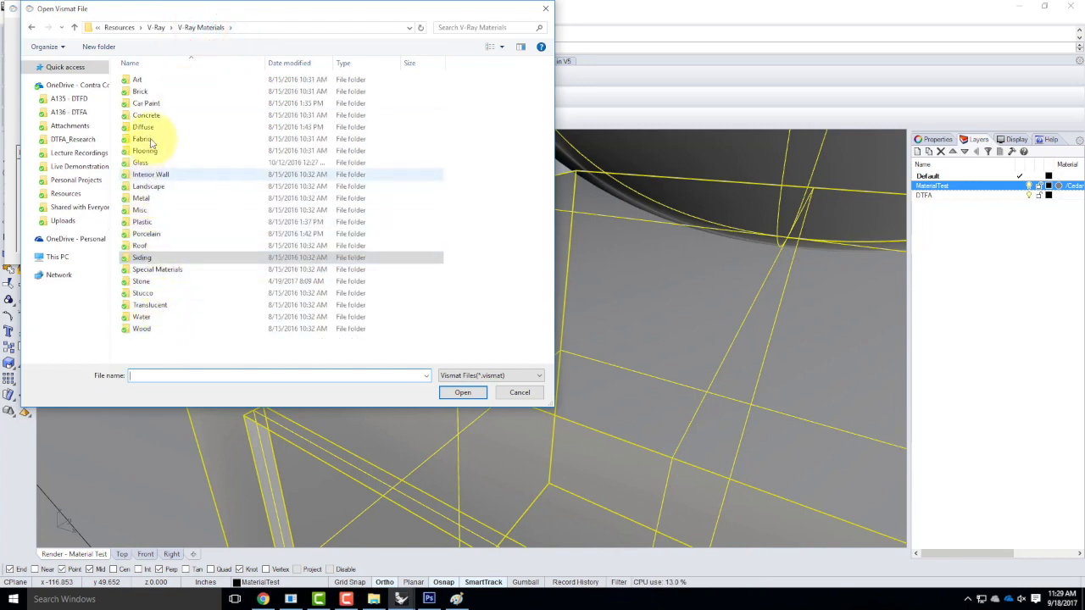
left_click(144, 198)
left_click(144, 198)
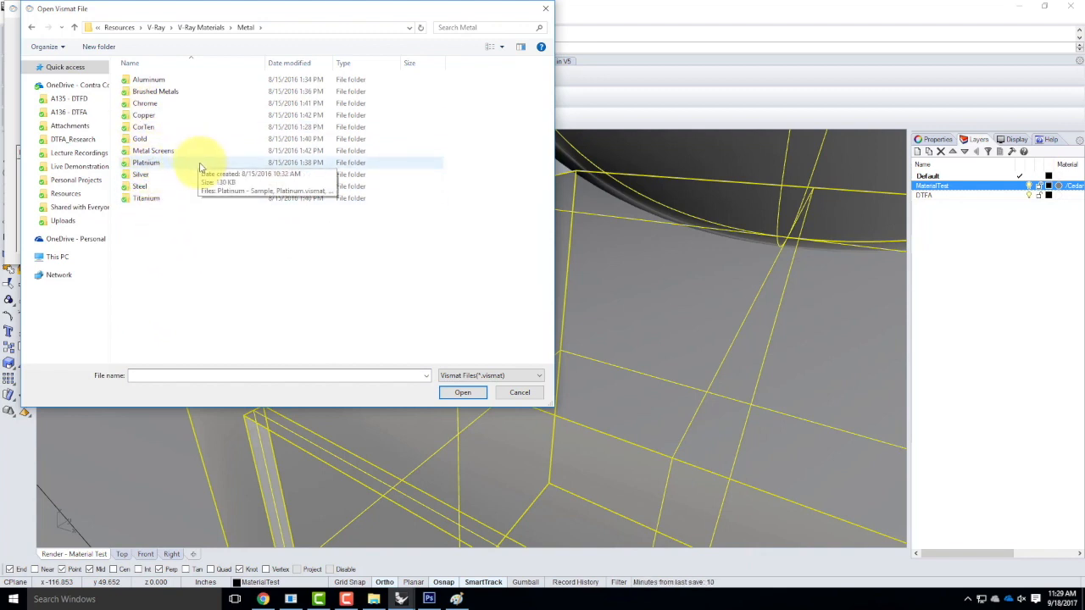
double_click(170, 151)
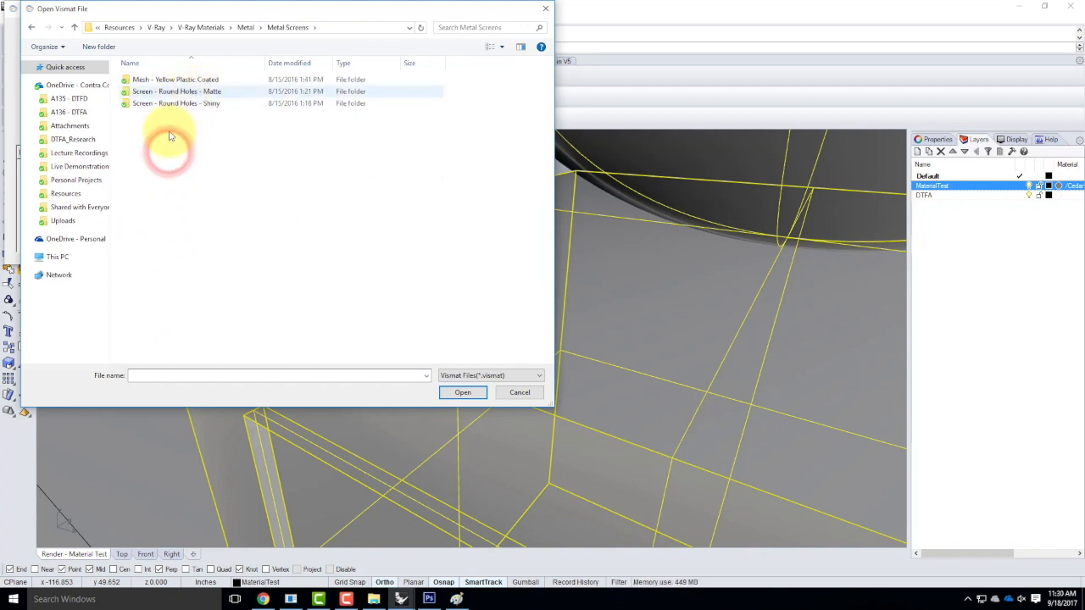
double_click(187, 81)
double_click(152, 121)
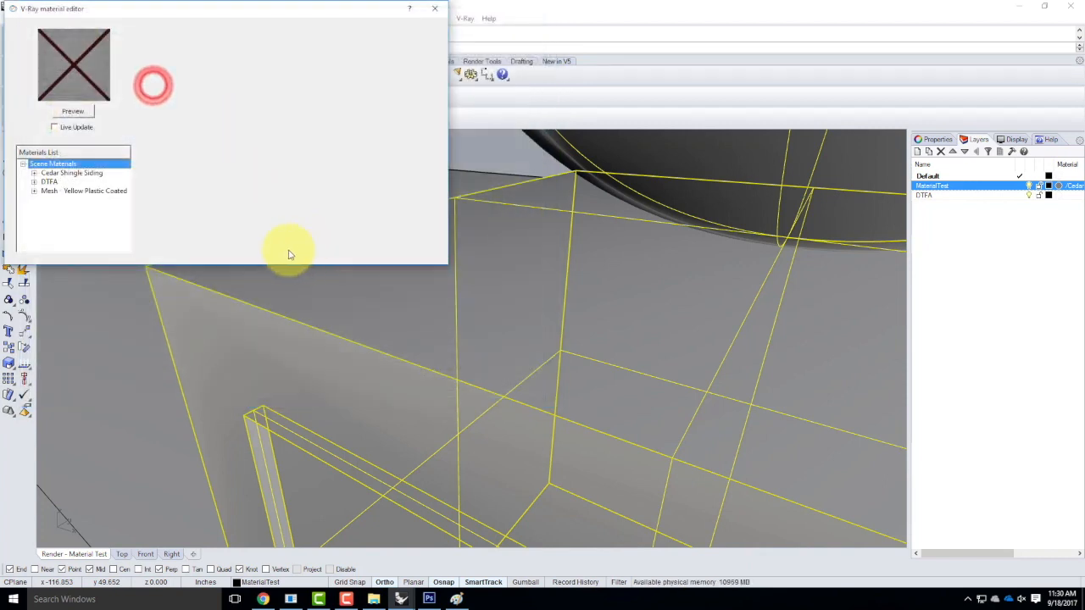
Apply Mesh - Yellow Plastic Coated to the MaterialTest layer, then reopen the material editor.
left_click(75, 190)
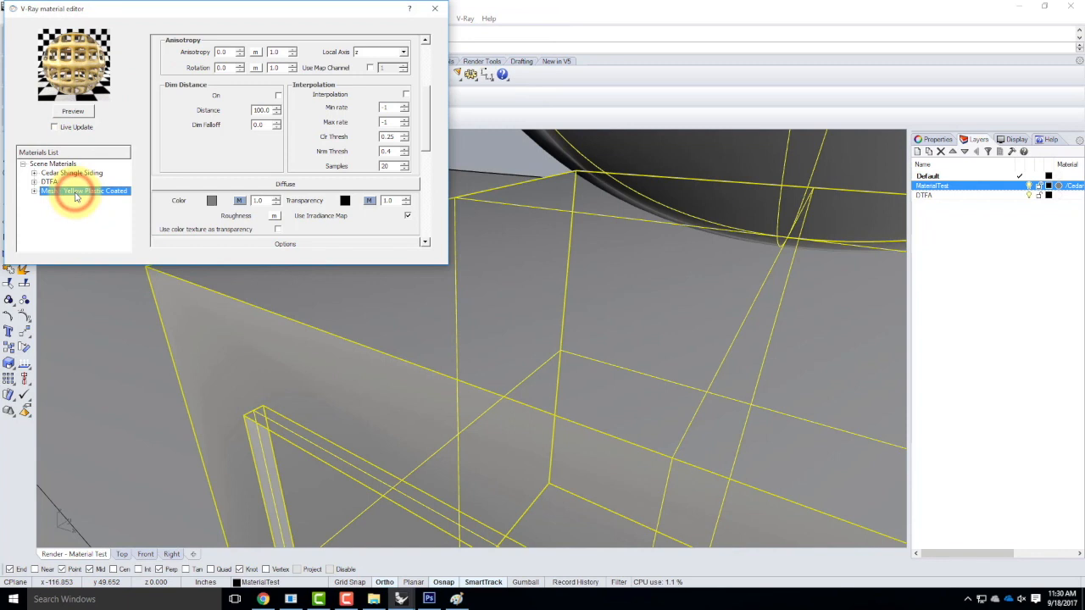
right_click(74, 194)
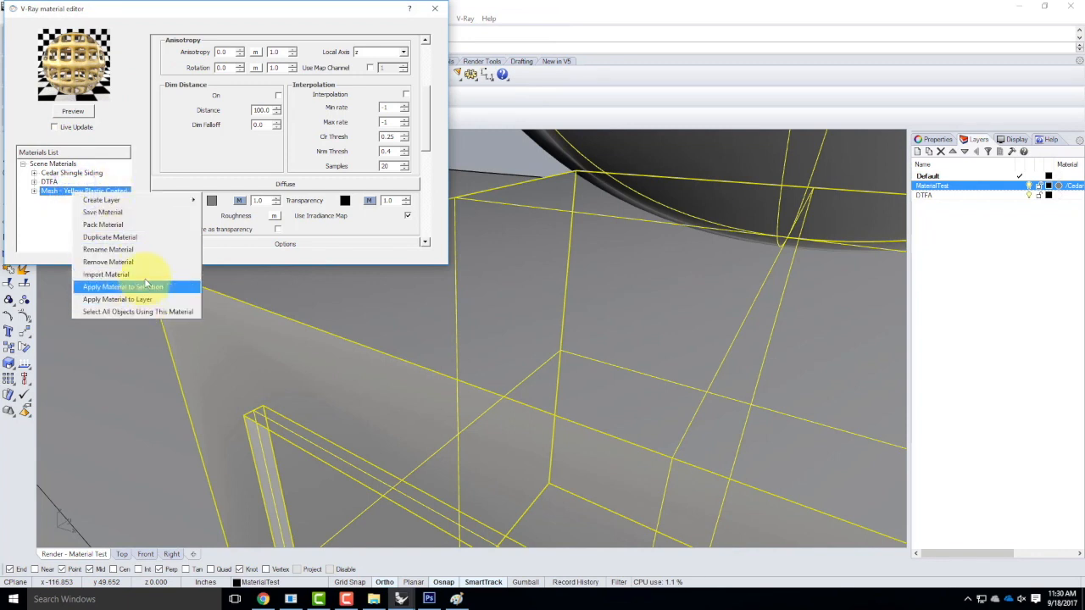
left_click(134, 299)
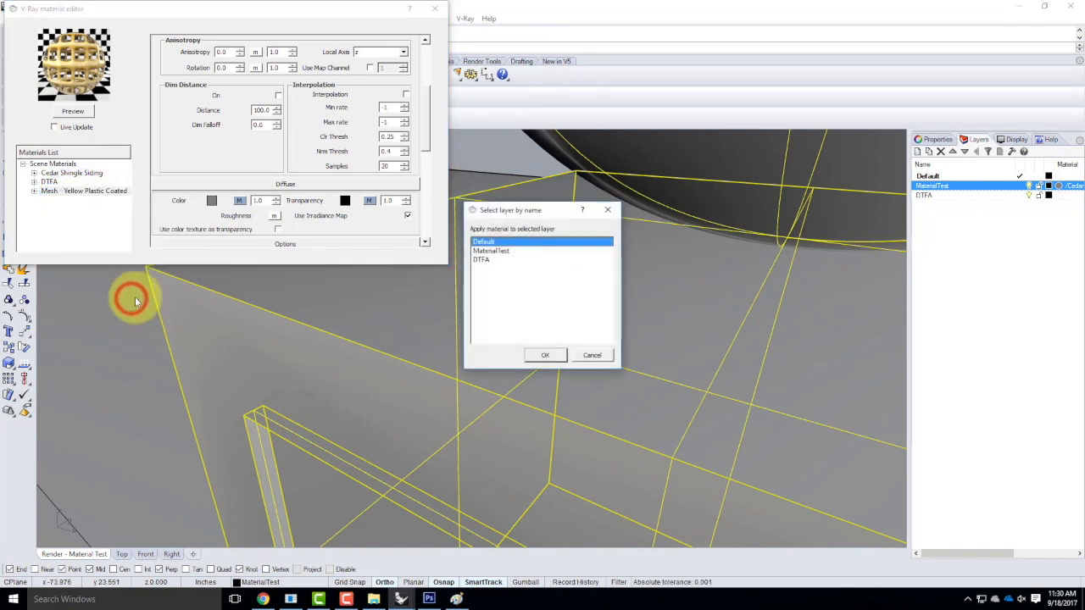
left_click(489, 251)
left_click(542, 356)
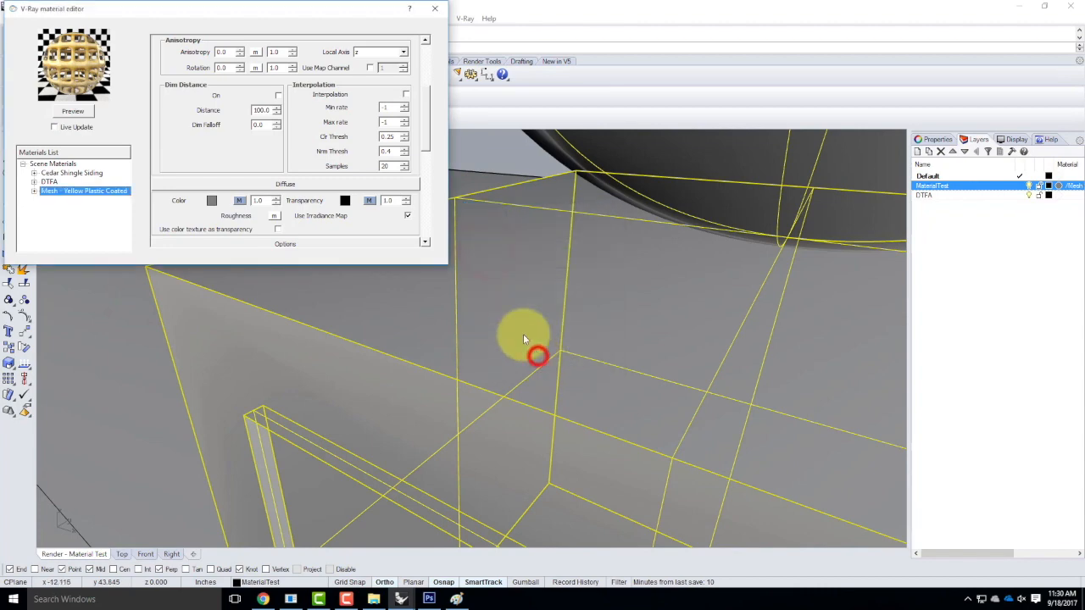
left_click(432, 8)
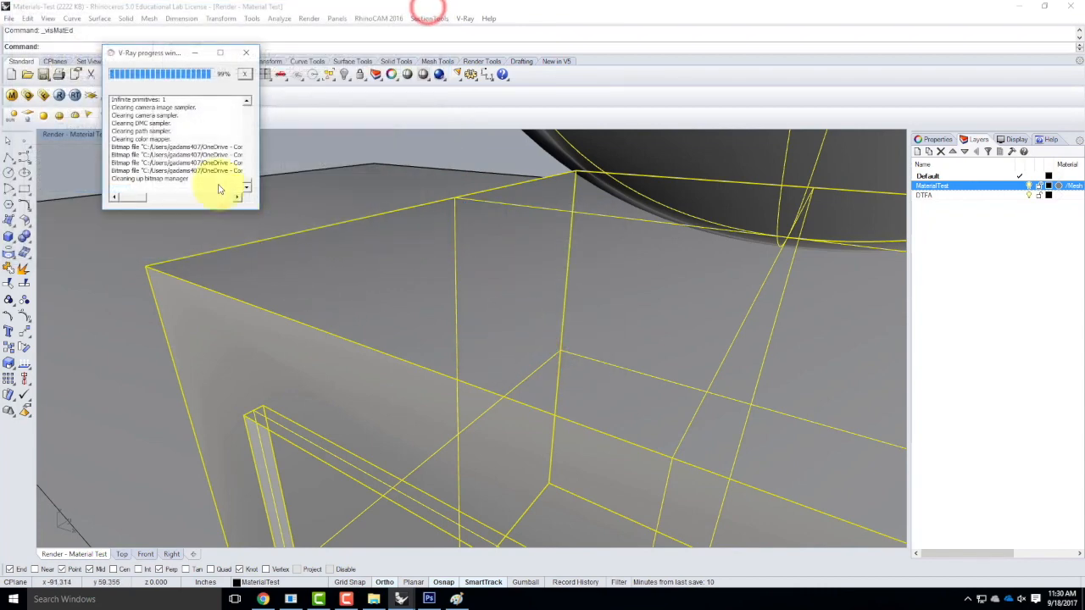
left_click(28, 95)
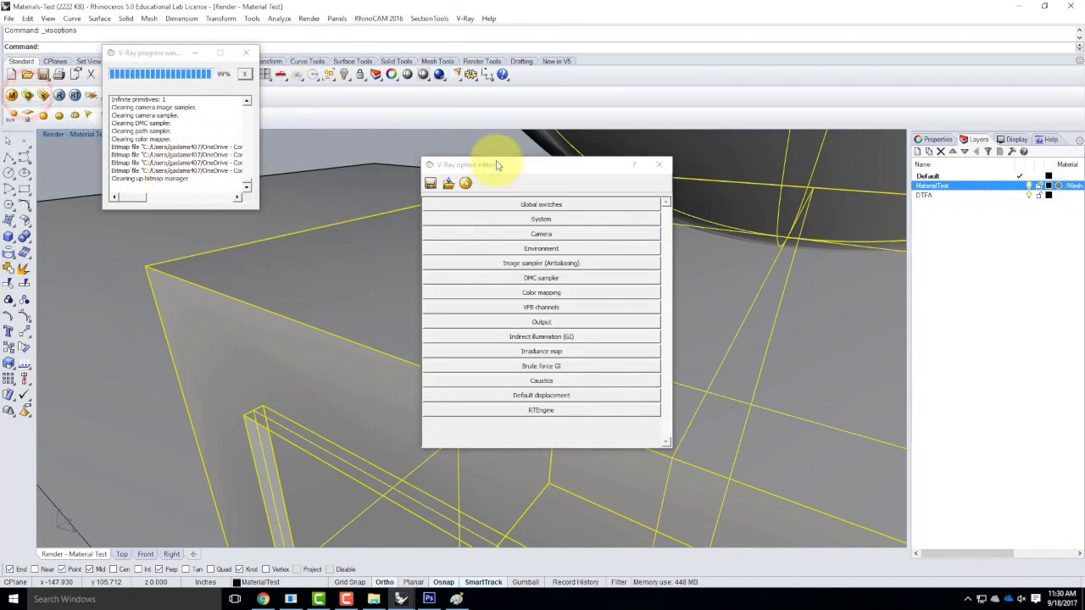
left_click(660, 163)
left_click(12, 94)
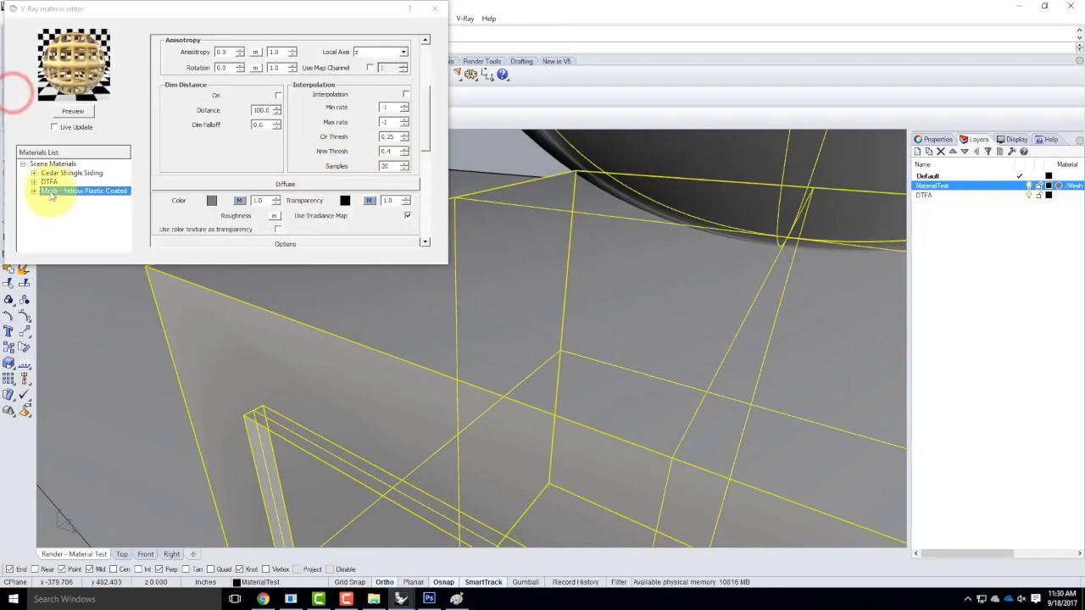
Reposition the material editor, collapse Reflection, and preview the yellow woven-mesh diffuse bitmap.
left_click_drag(123, 15, 263, 125)
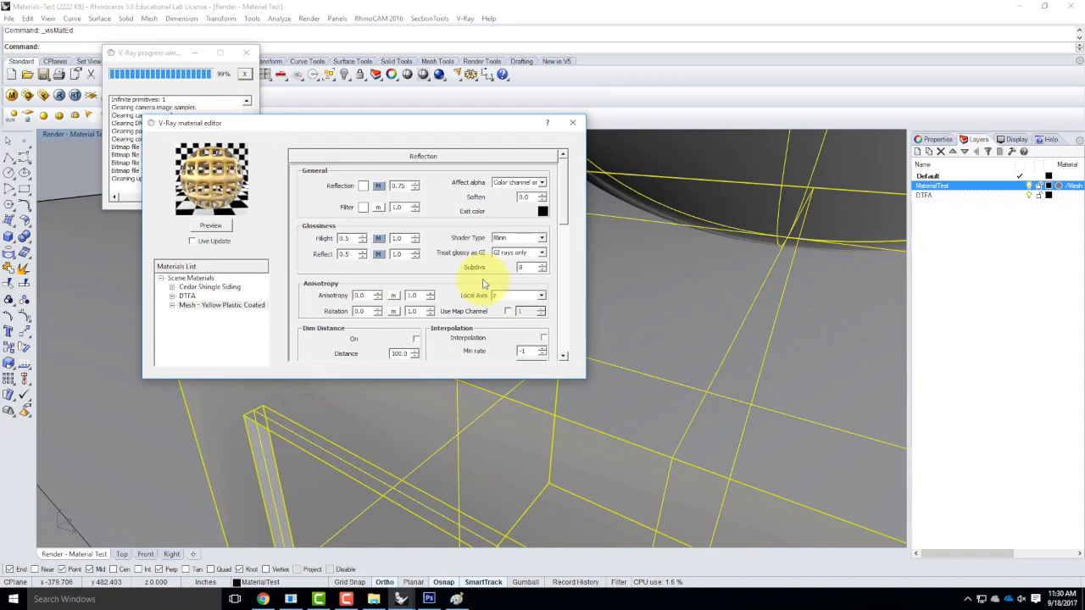
left_click(442, 154)
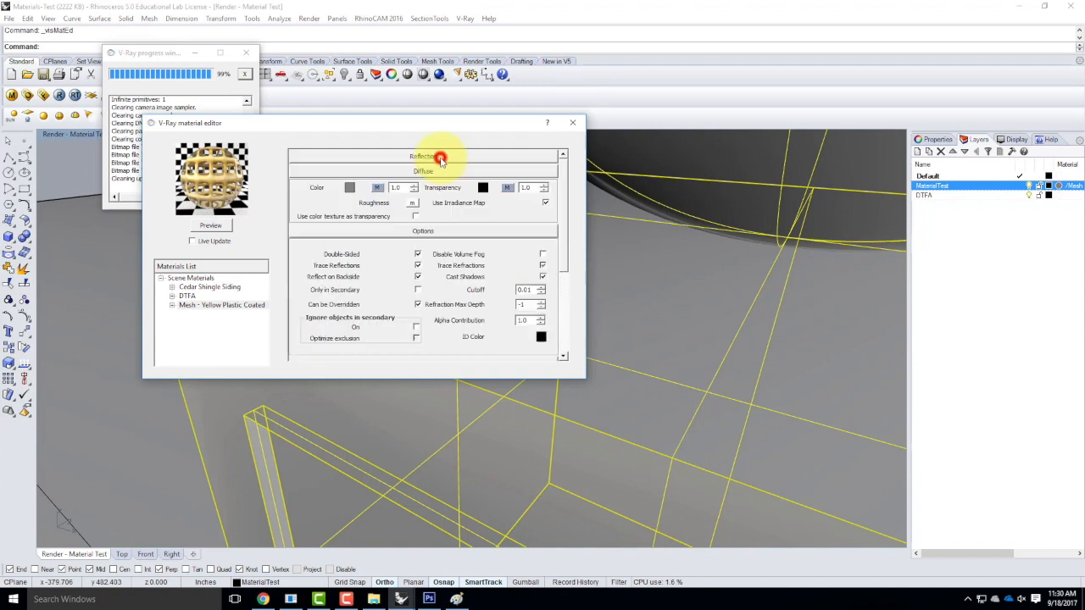
left_click(381, 188)
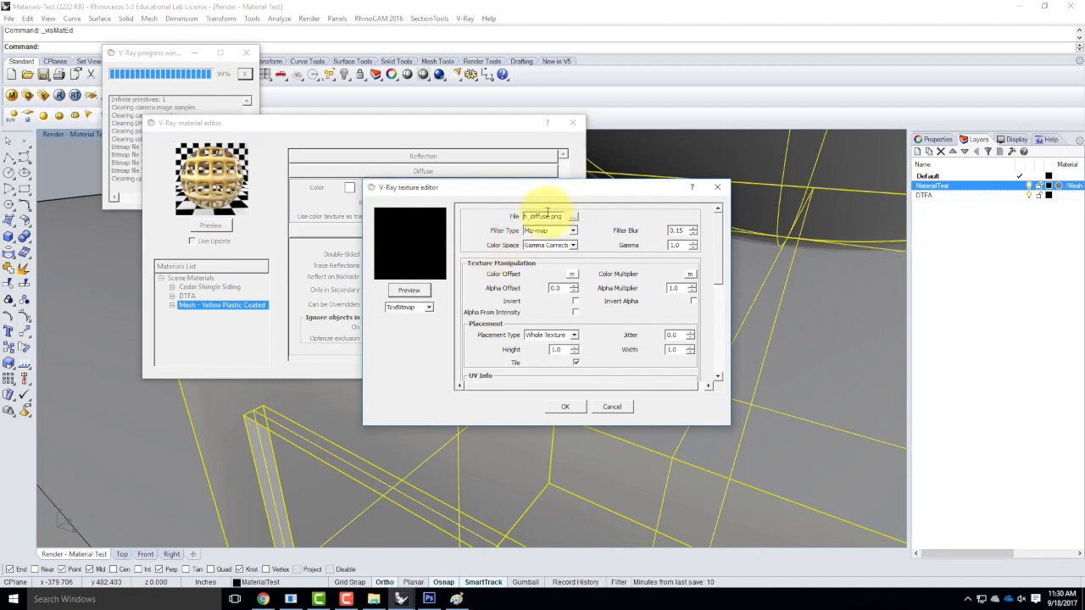
left_click(408, 290)
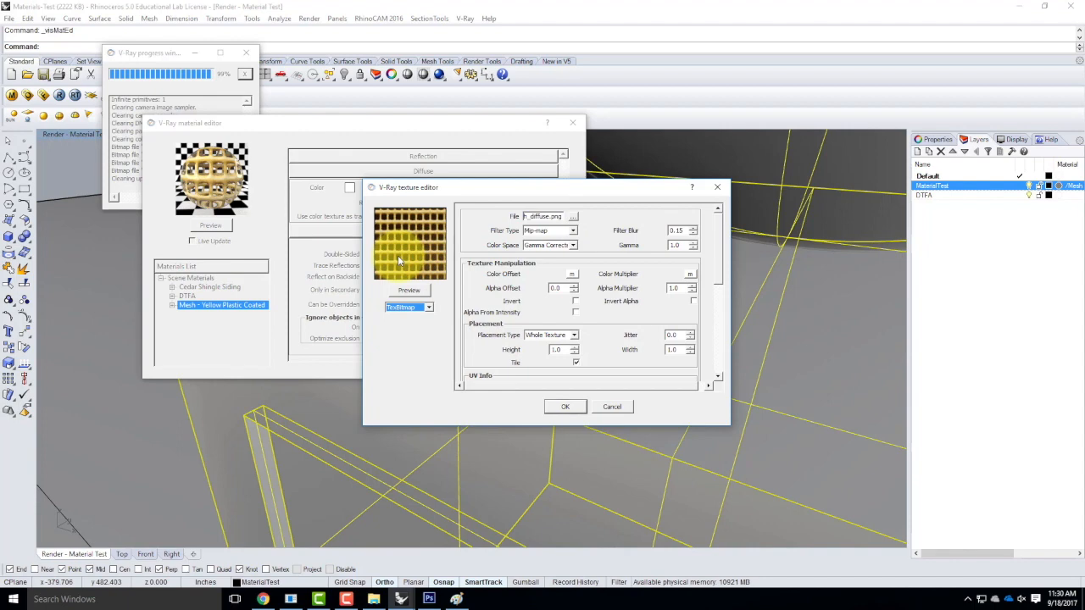
left_click(613, 406)
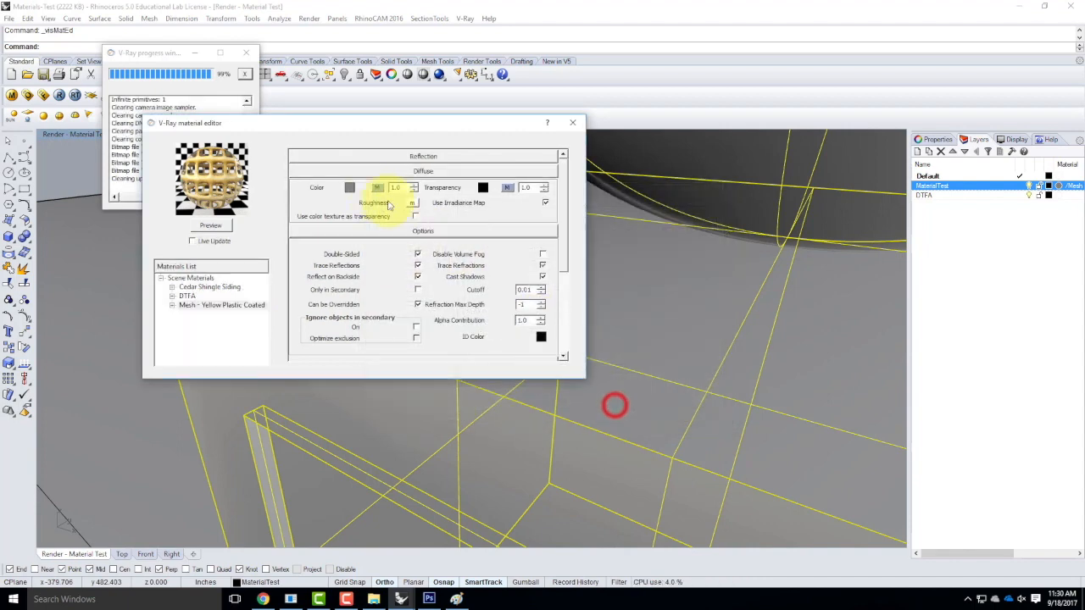
Preview the transparency bitmap with and without inversion, leaving it unchanged.
left_click(506, 188)
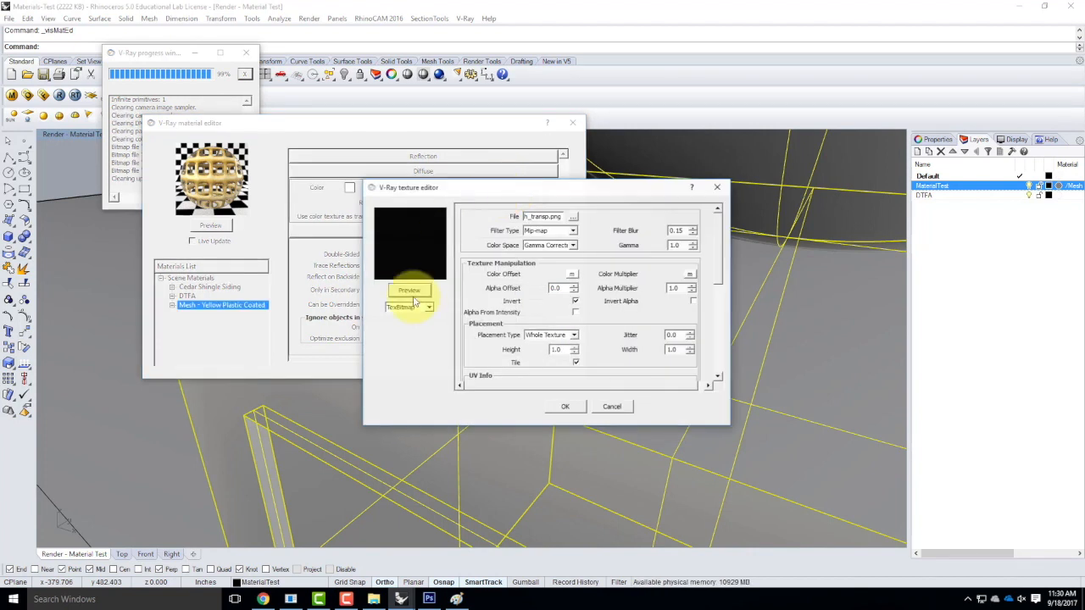
left_click(413, 289)
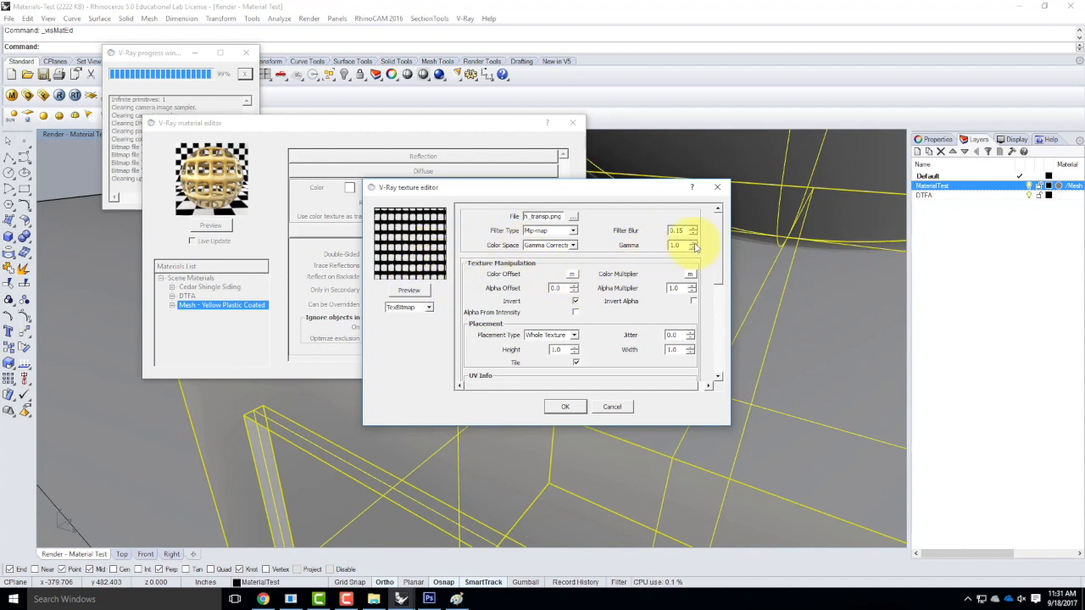
left_click_drag(718, 253, 724, 191)
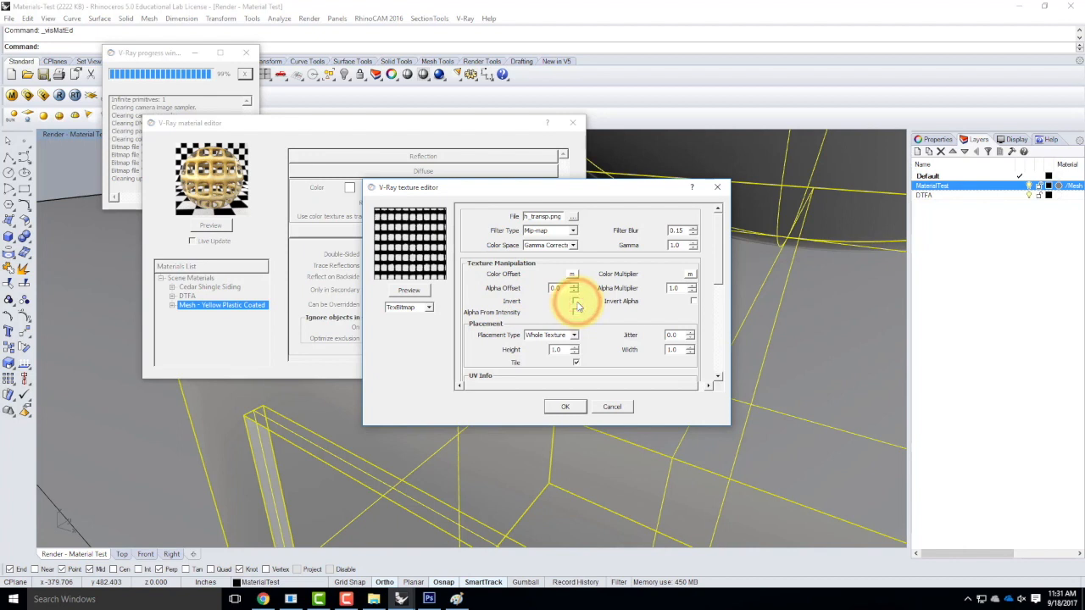
left_click(419, 288)
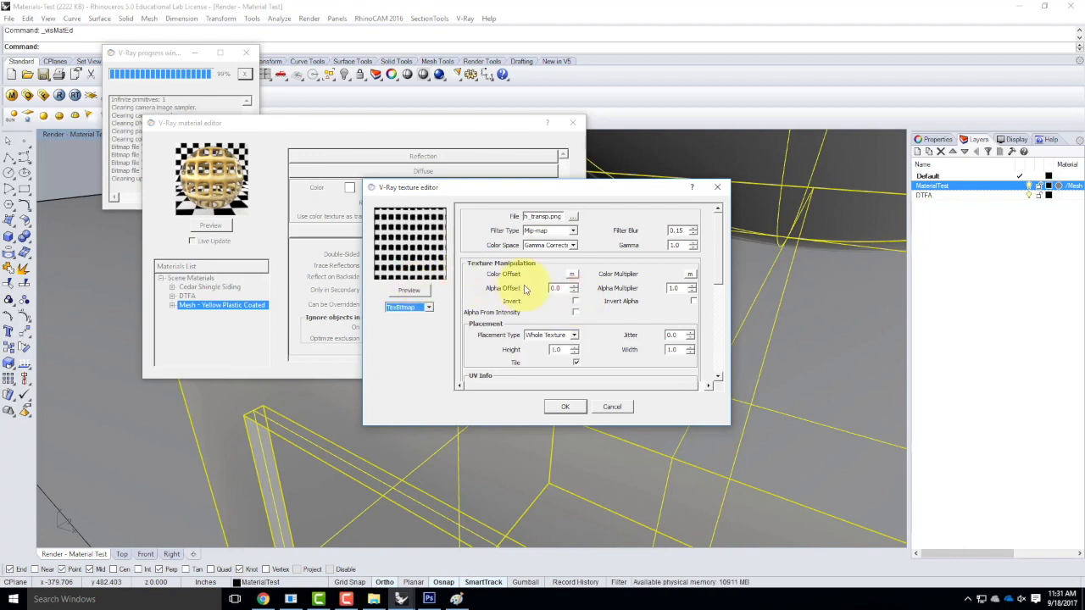
left_click(576, 302)
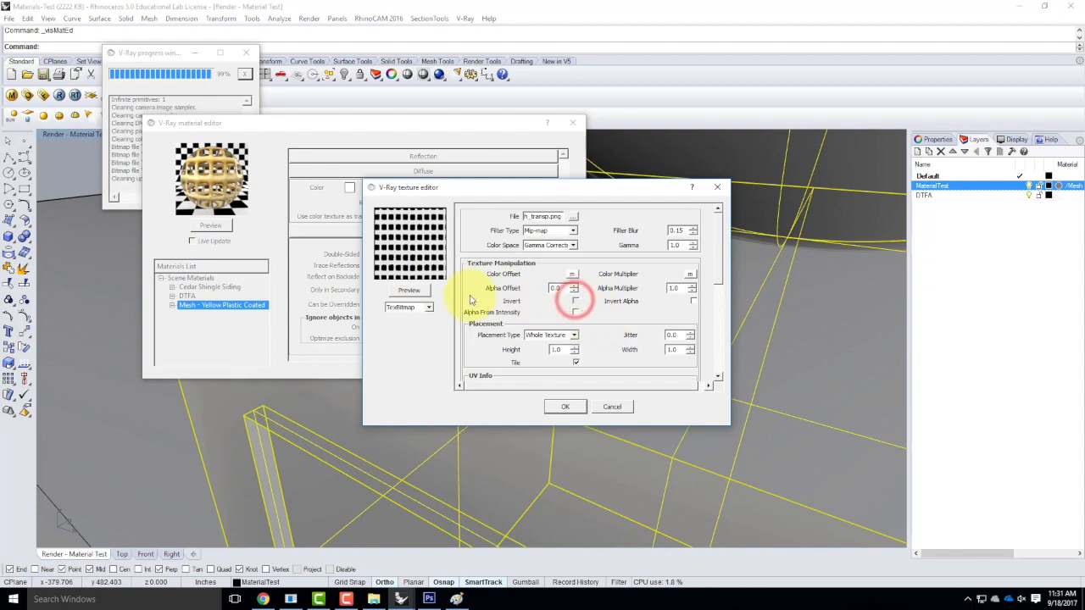
left_click(421, 291)
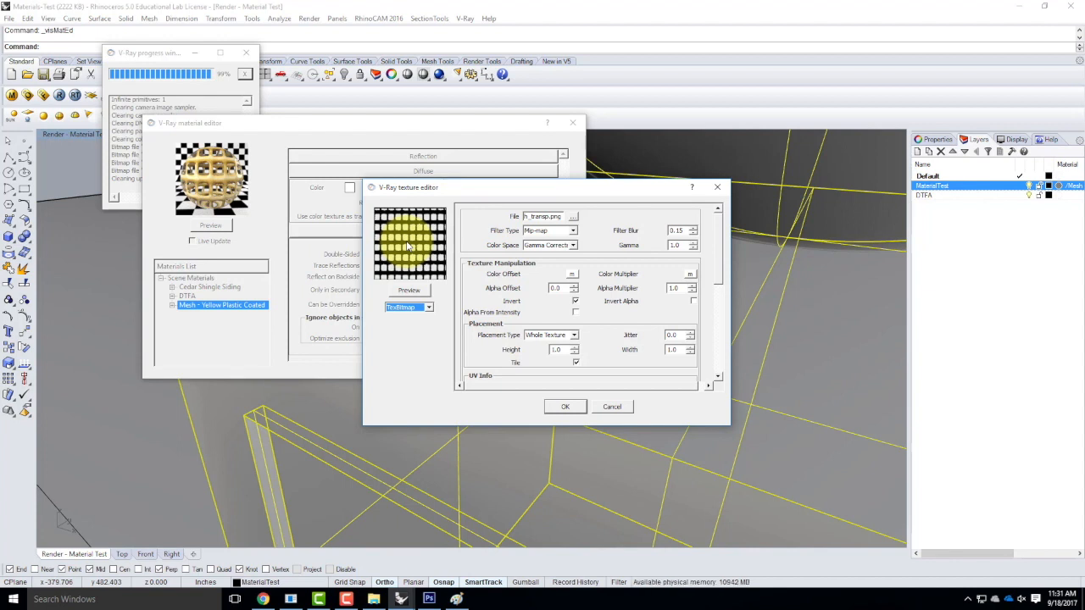
left_click(611, 407)
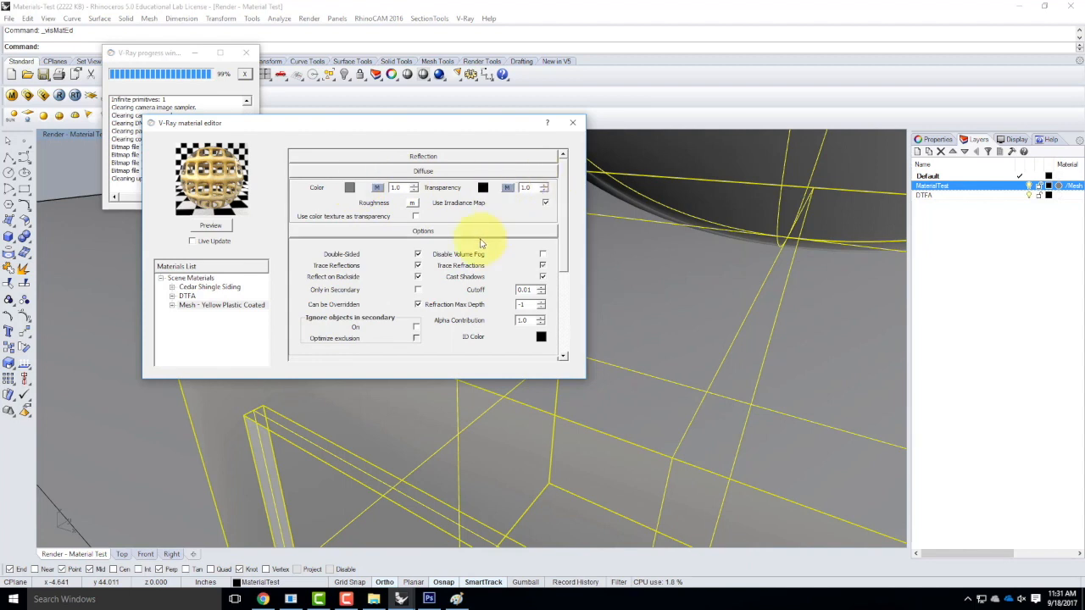
Preview the bump texture image, then turn off the bump map.
left_click_drag(555, 200, 562, 291)
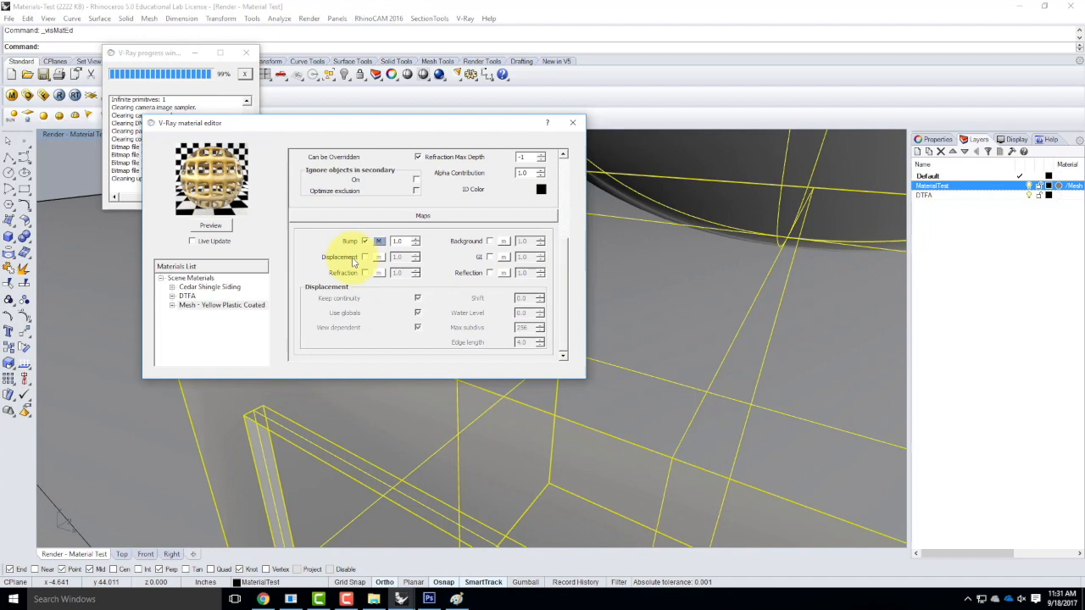
left_click(379, 241)
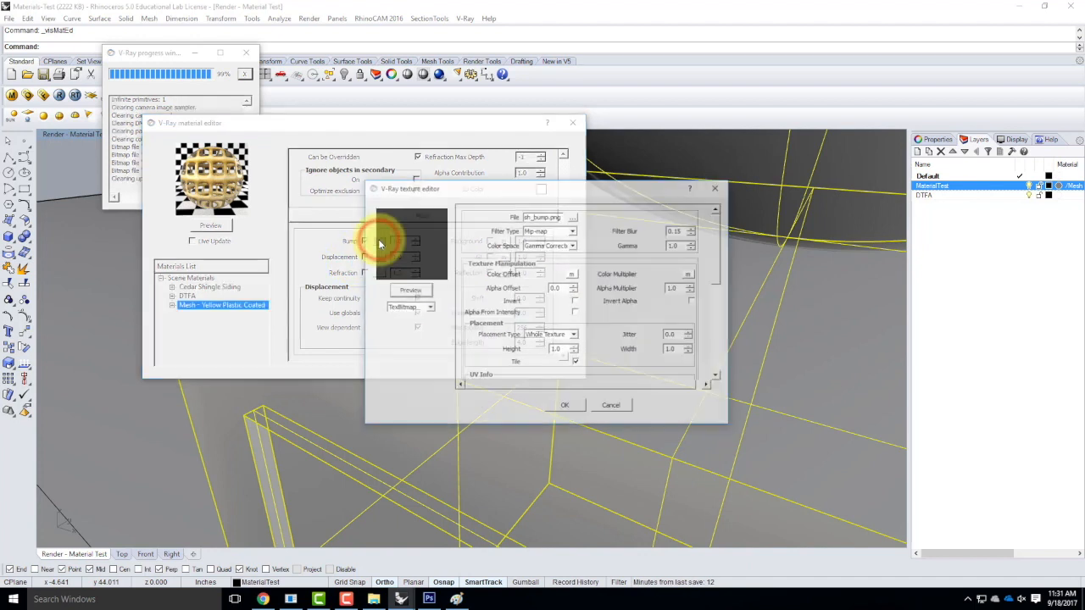
left_click(410, 291)
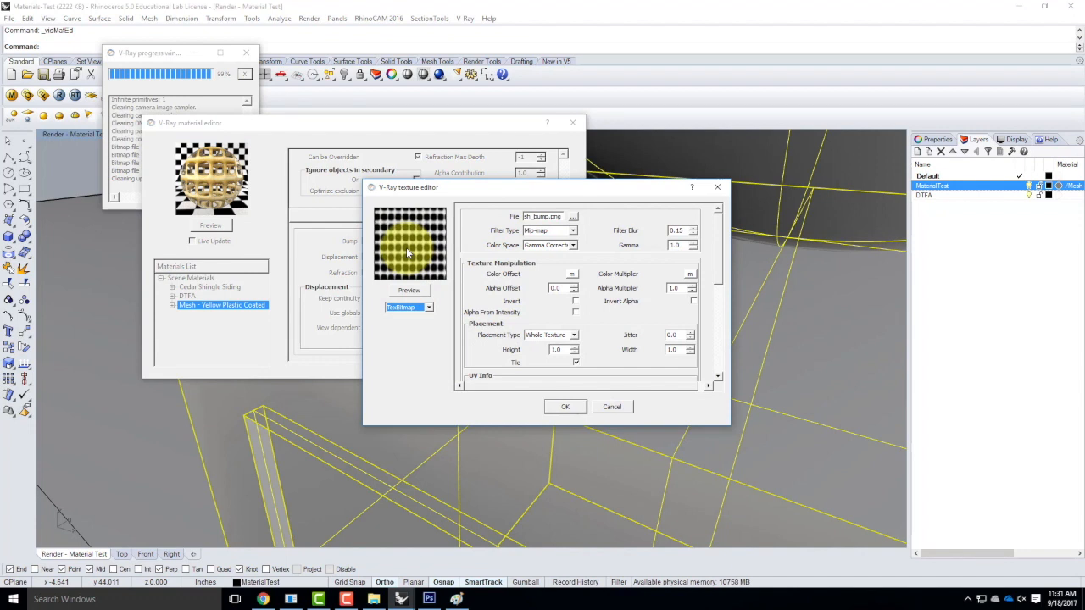
left_click(612, 407)
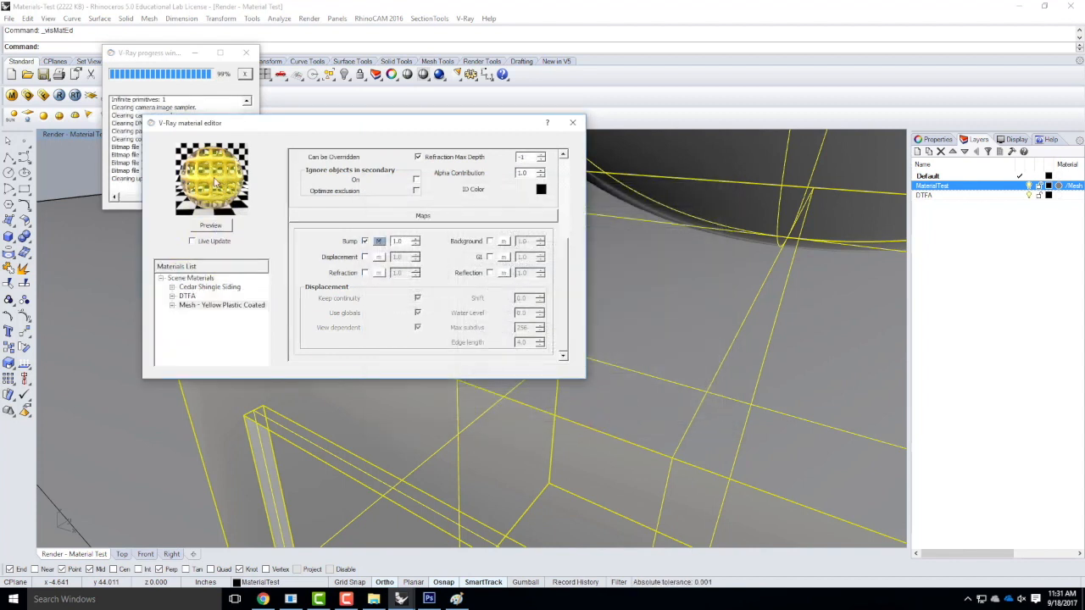
left_click(364, 241)
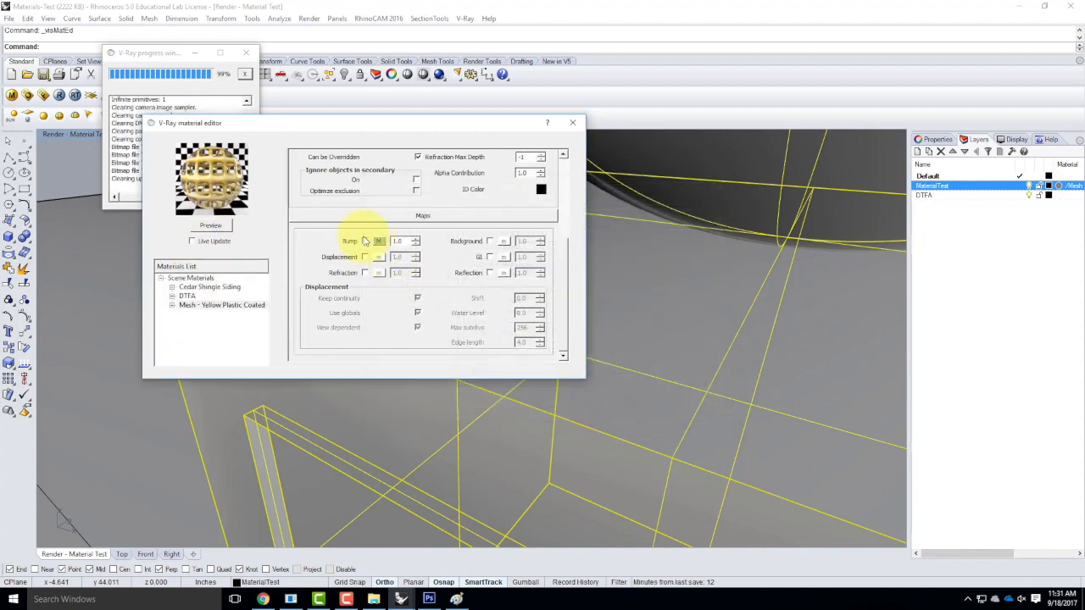
Set the transparency texture type to None and refresh the material preview.
left_click(564, 284)
left_click(506, 189)
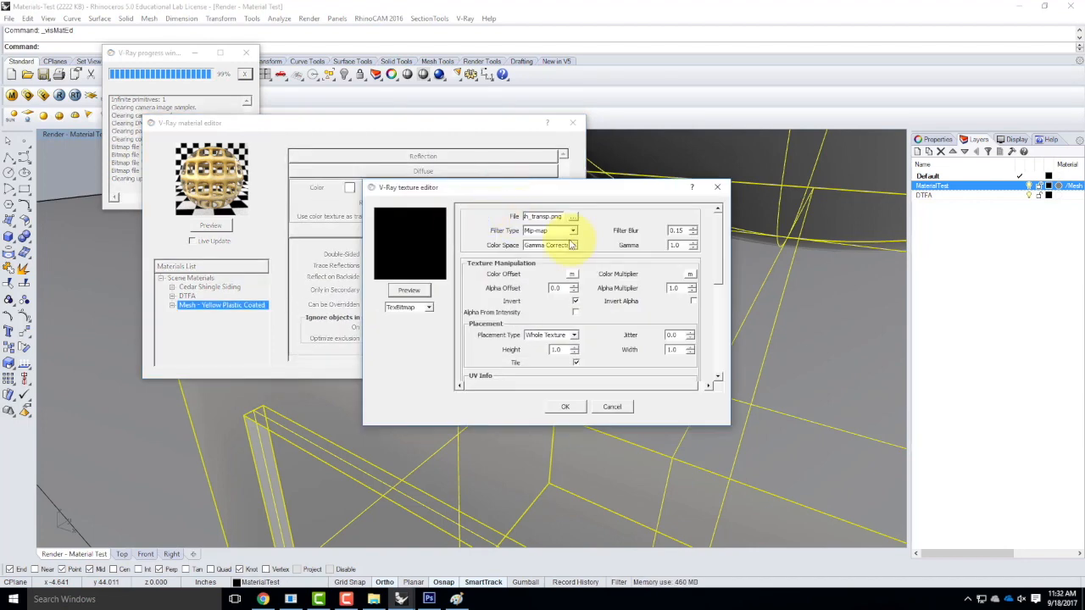
left_click(417, 308)
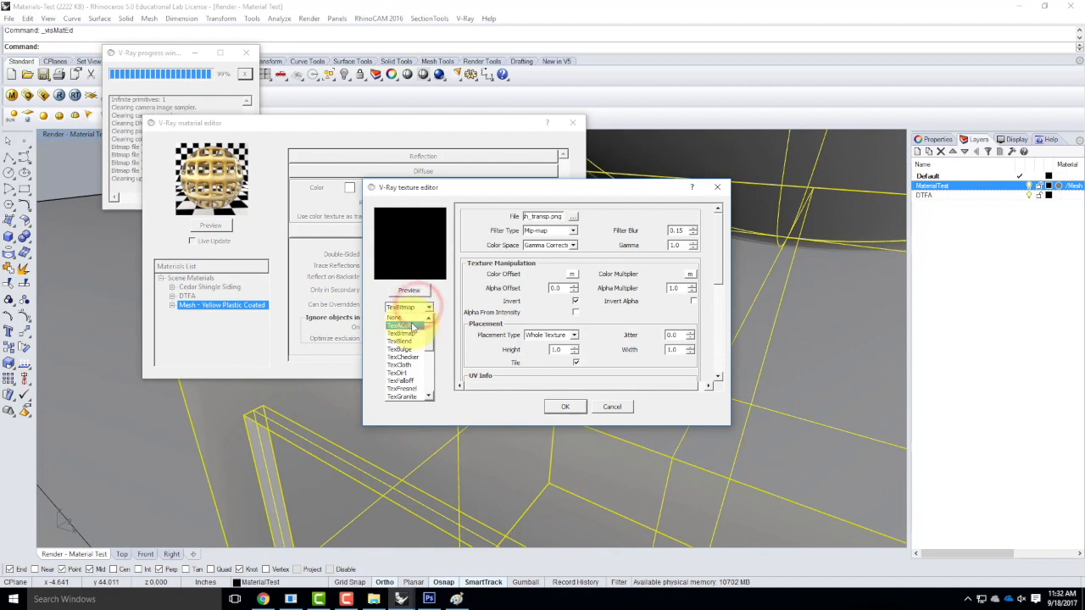
left_click(410, 321)
left_click(573, 407)
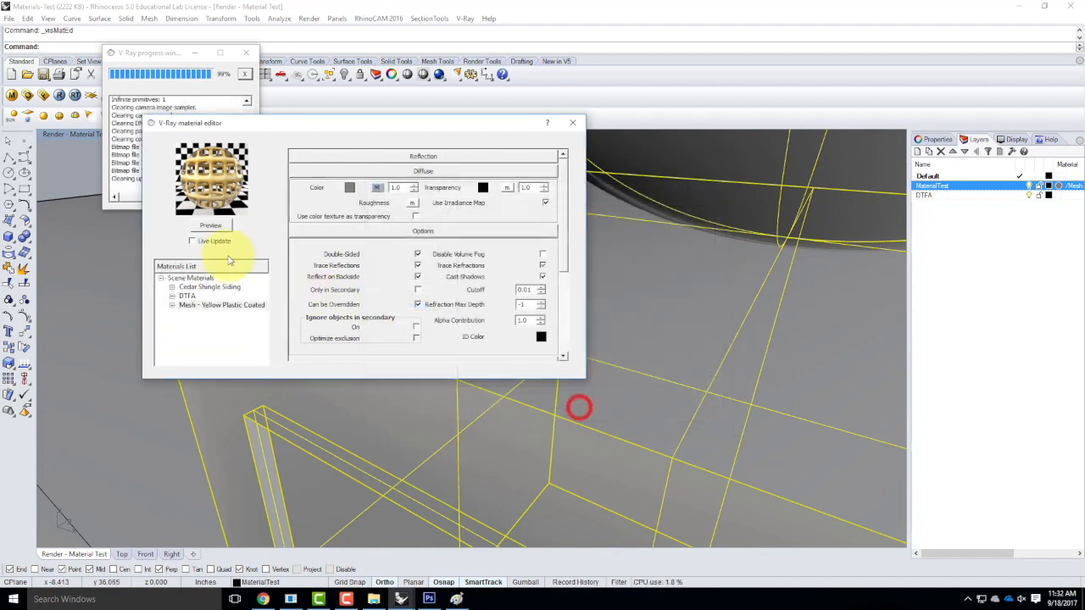
left_click(217, 225)
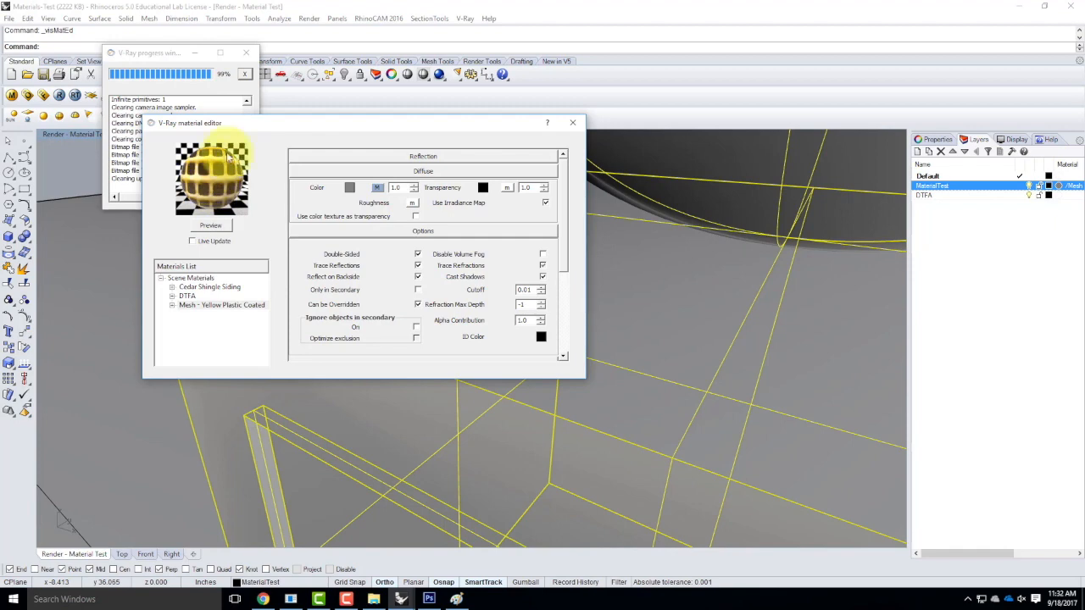
left_click(572, 122)
Start a render, then re-enable the bump map on the yellow mesh material.
left_click(63, 97)
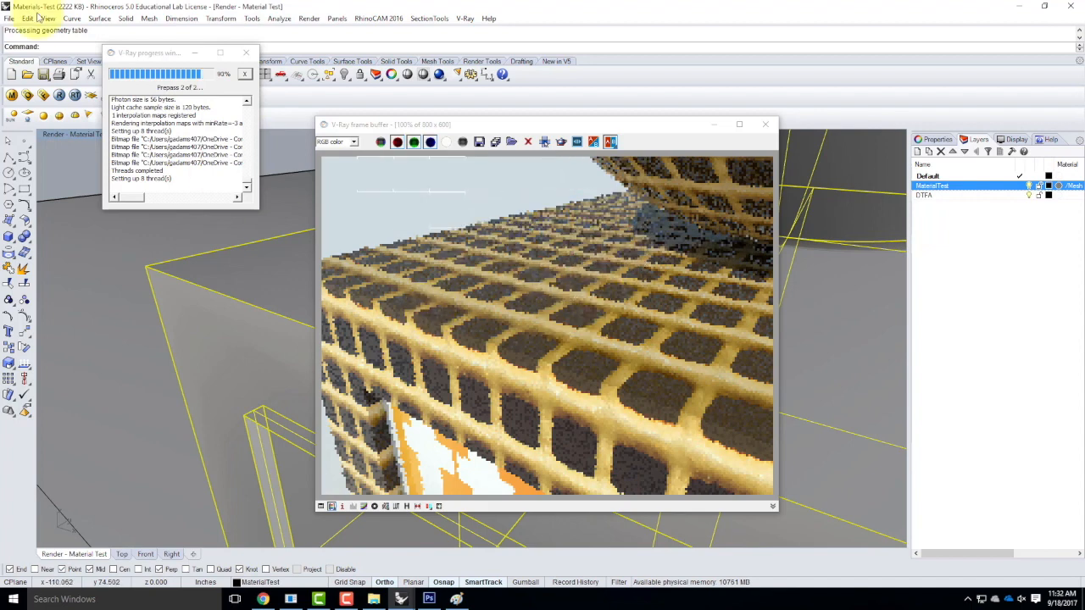
left_click(12, 97)
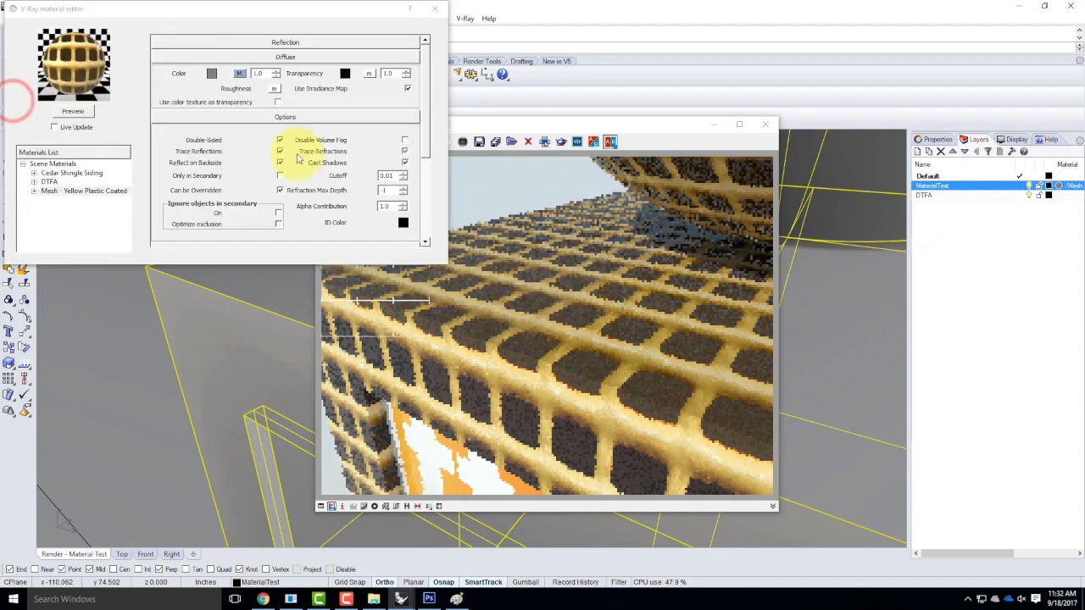
left_click(427, 125)
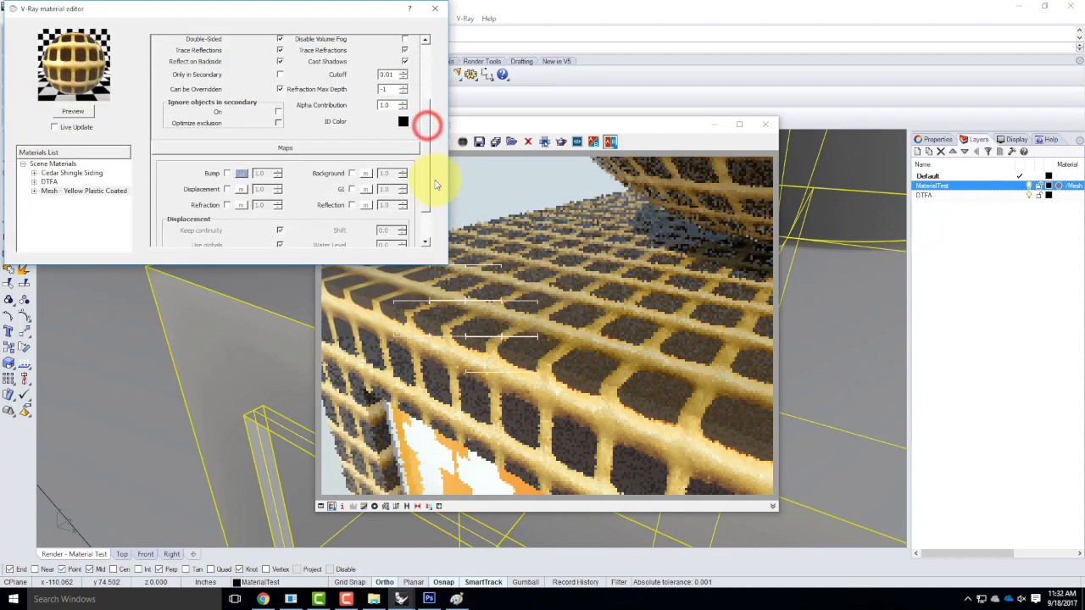
left_click(228, 172)
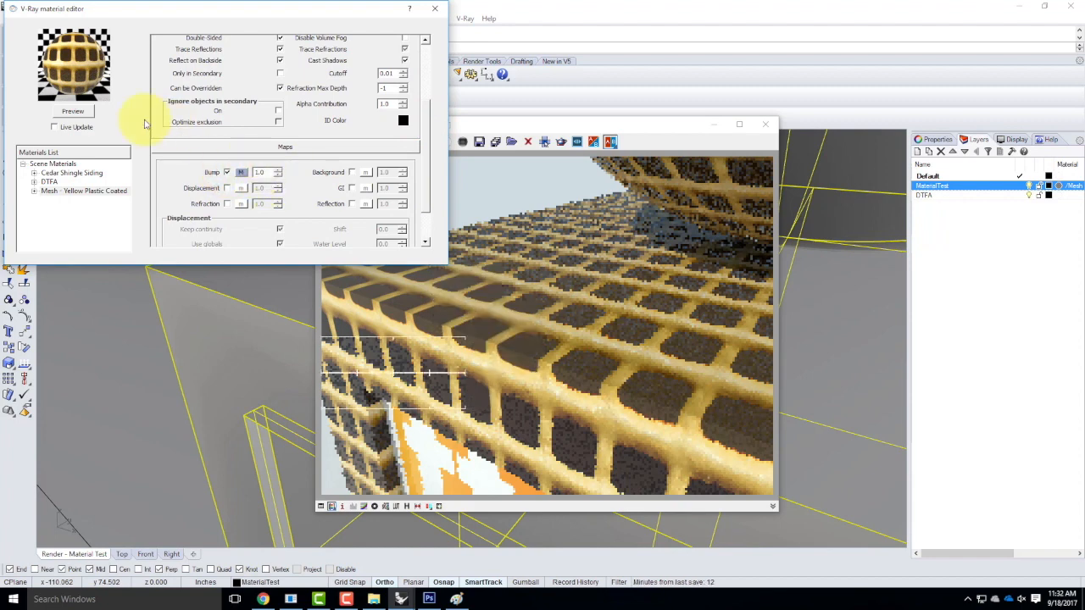
left_click(435, 9)
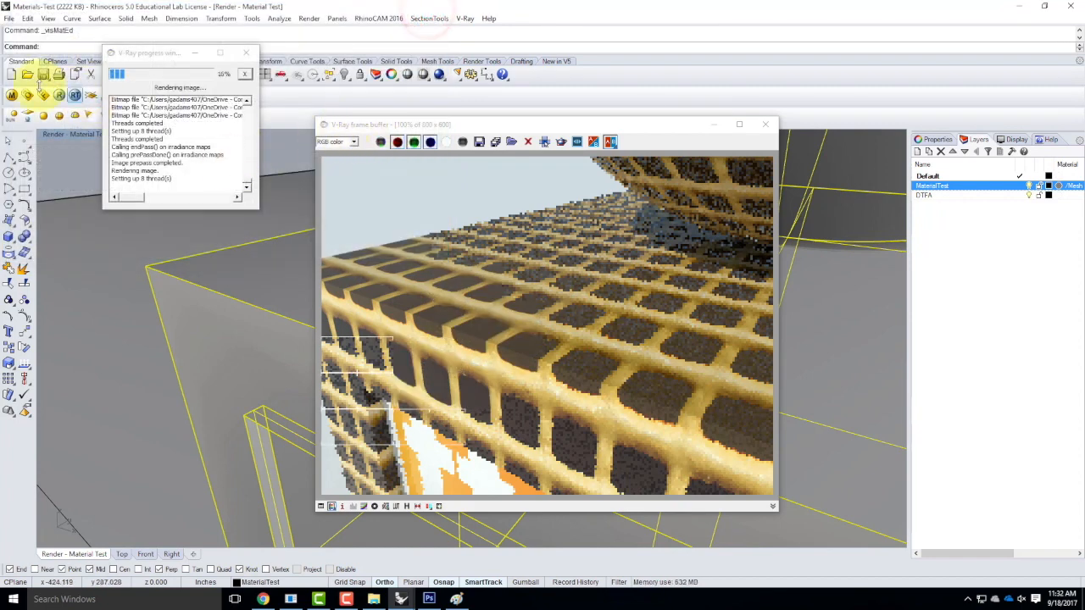
Restart the render with the bump map active and reopen the material editor.
left_click(60, 95)
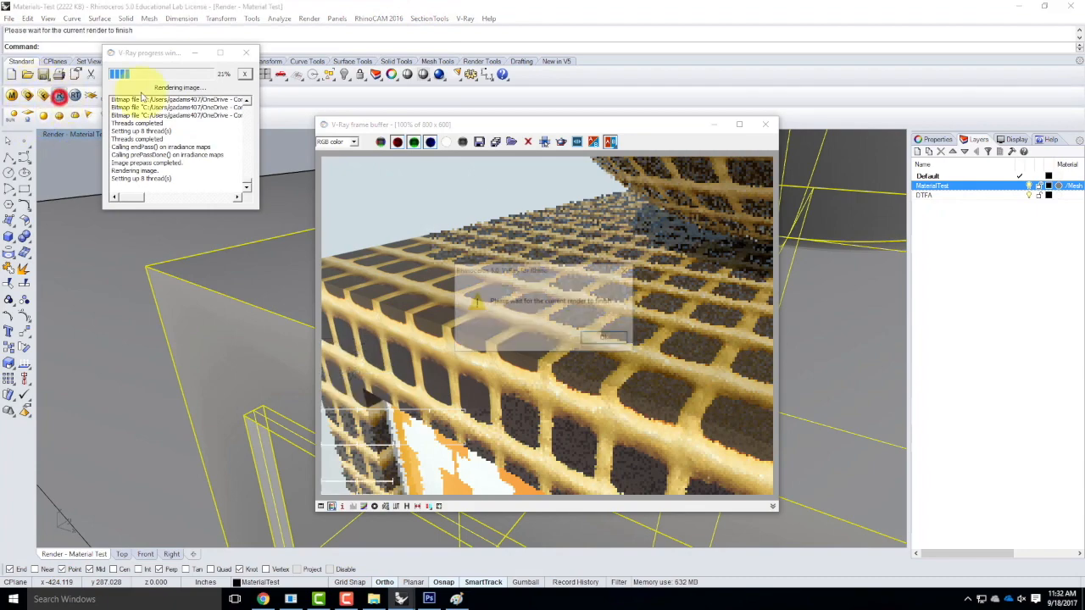
left_click(605, 337)
left_click(766, 124)
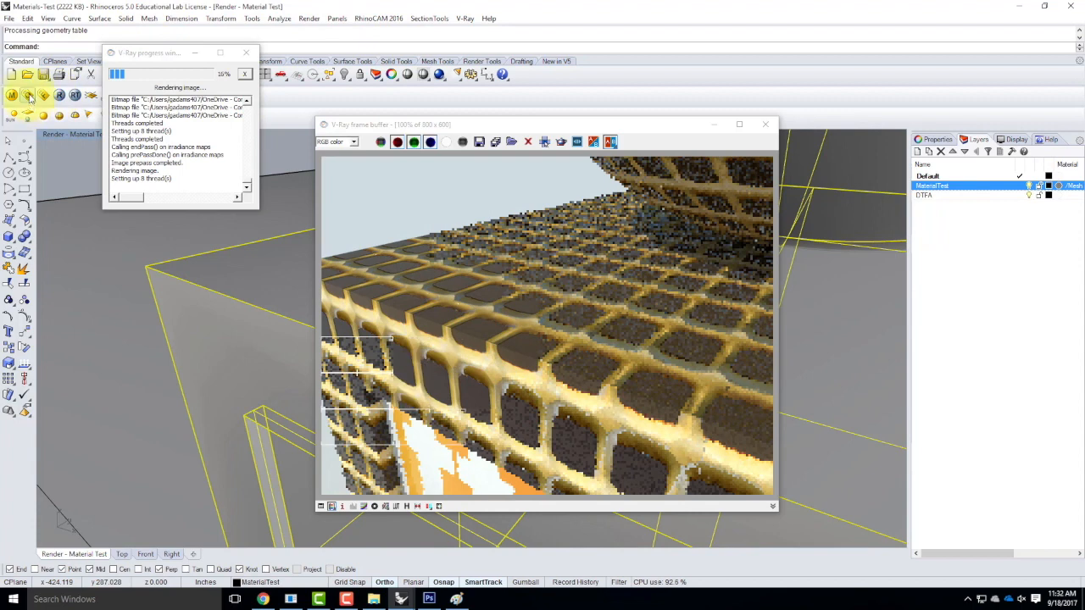
left_click(12, 95)
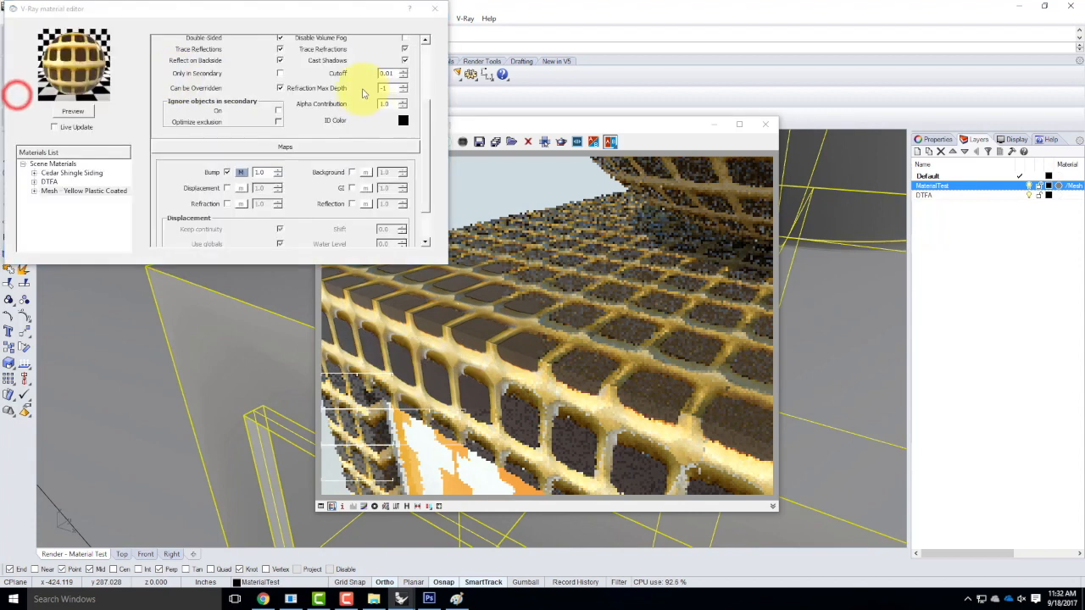
Load yellow_mesh_transp as an inverted bitmap transparency map and close the material editor.
left_click(426, 127)
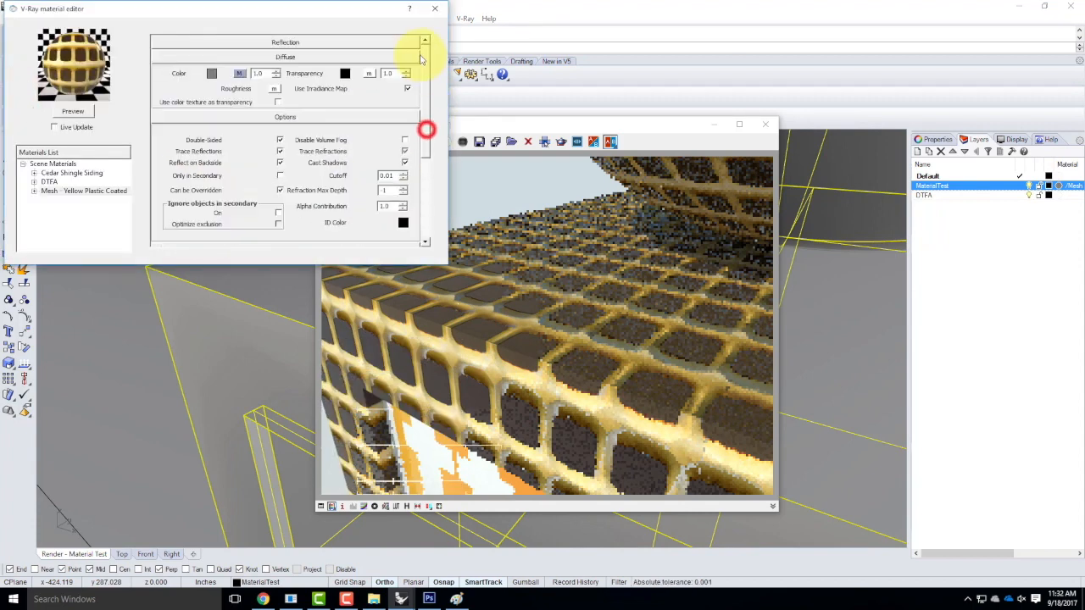
left_click(368, 74)
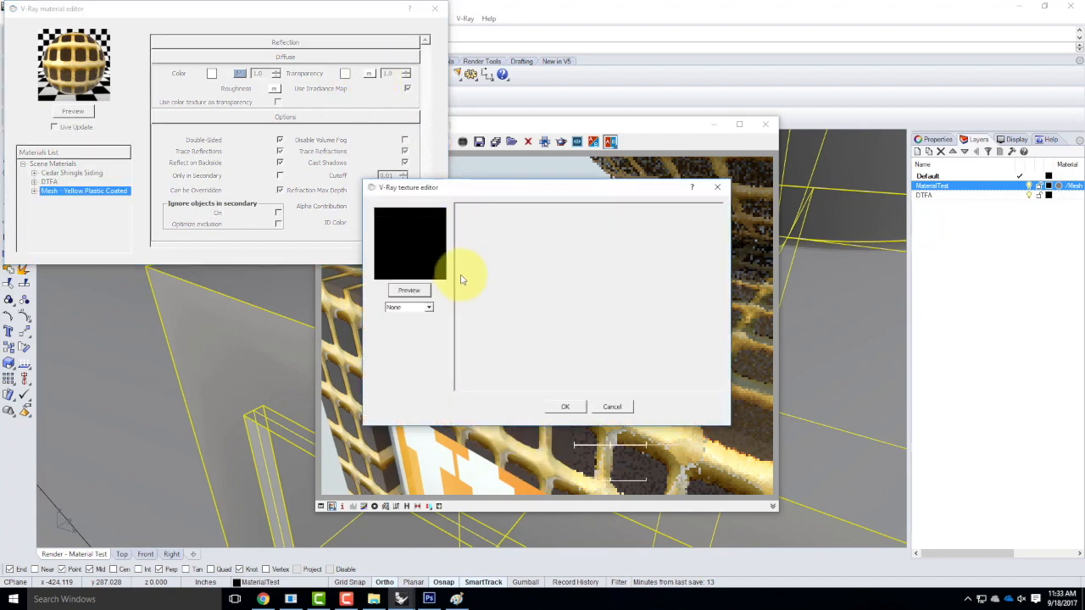
left_click(421, 308)
left_click(404, 333)
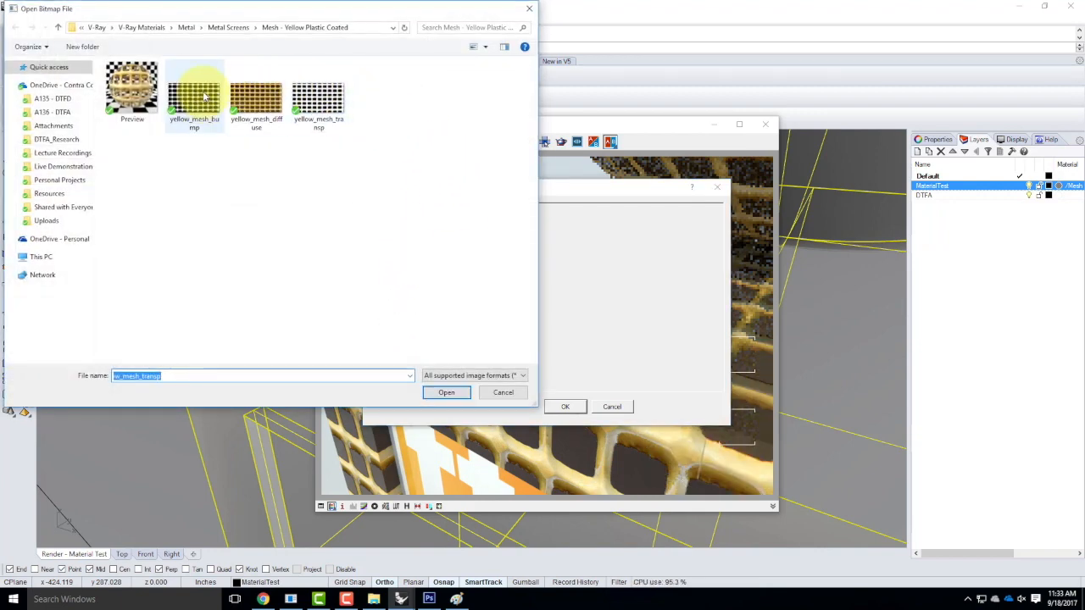
left_click(326, 103)
left_click(444, 392)
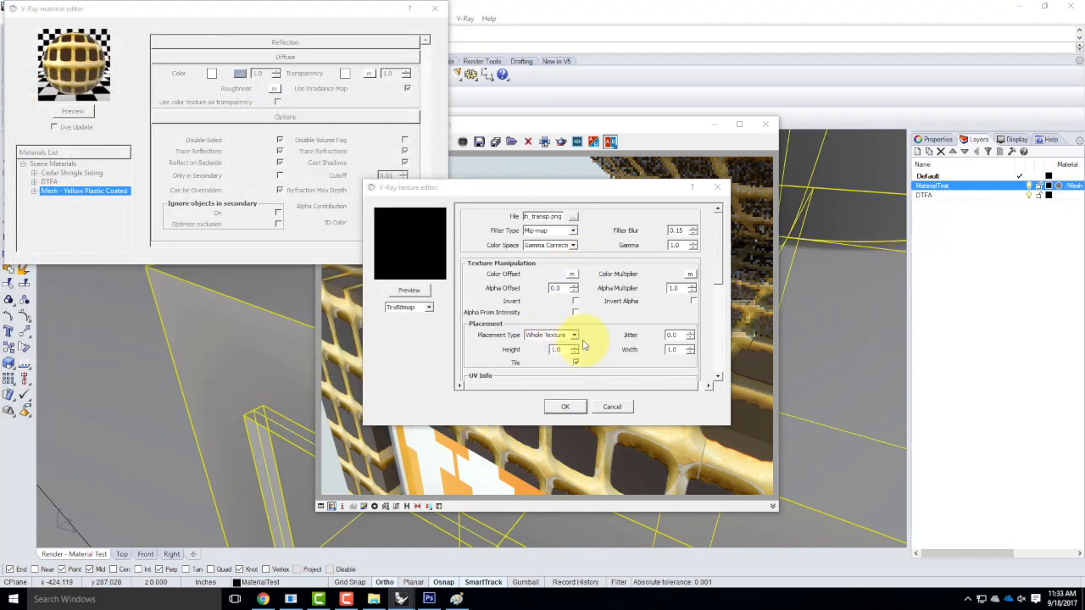
scroll(612, 290, "down", 2)
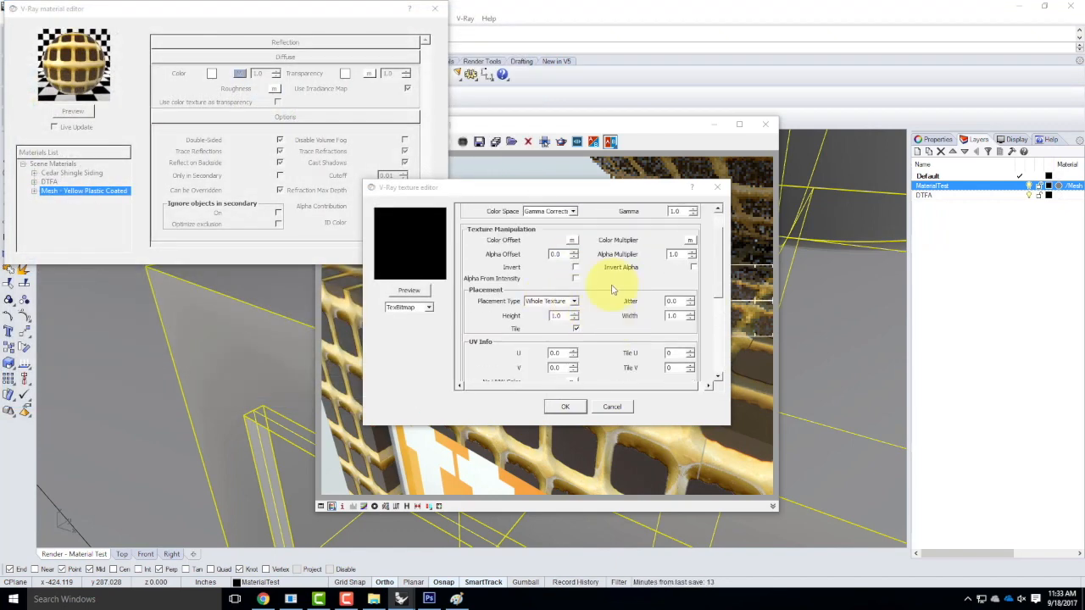
scroll(606, 294, "up", 2)
left_click(576, 302)
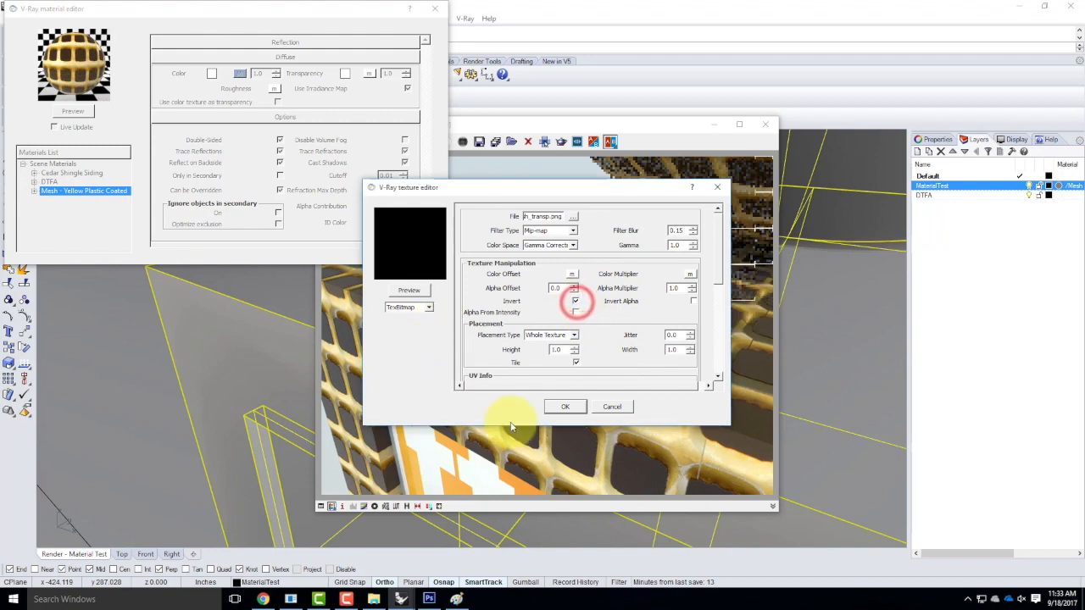
left_click(562, 408)
left_click(765, 124)
left_click(435, 9)
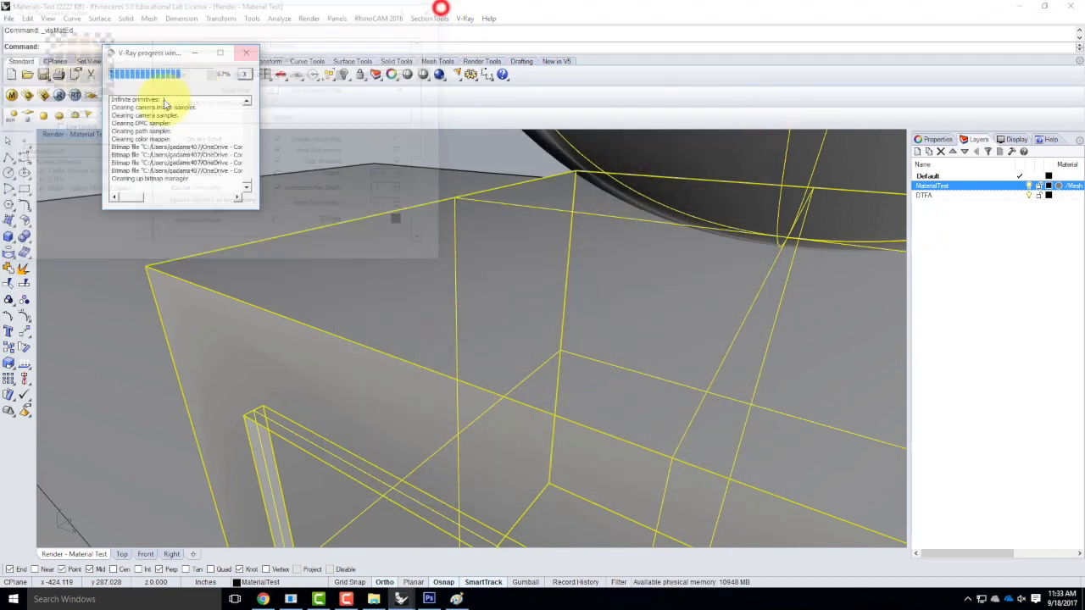
Render the mesh with see-through holes, close the frame buffer, and minimize Rhino.
left_click(59, 95)
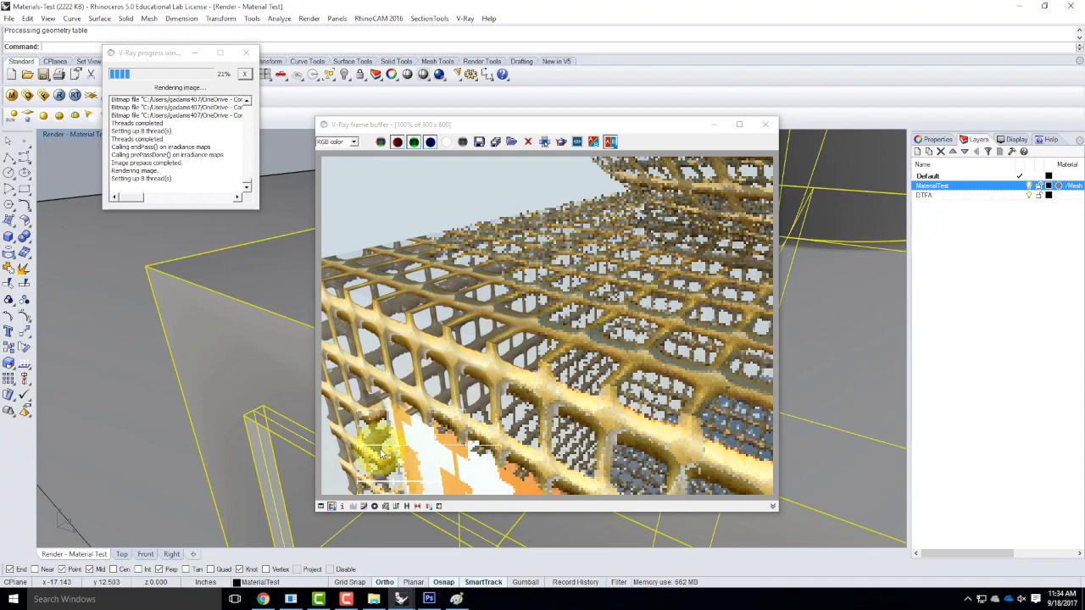
left_click(765, 124)
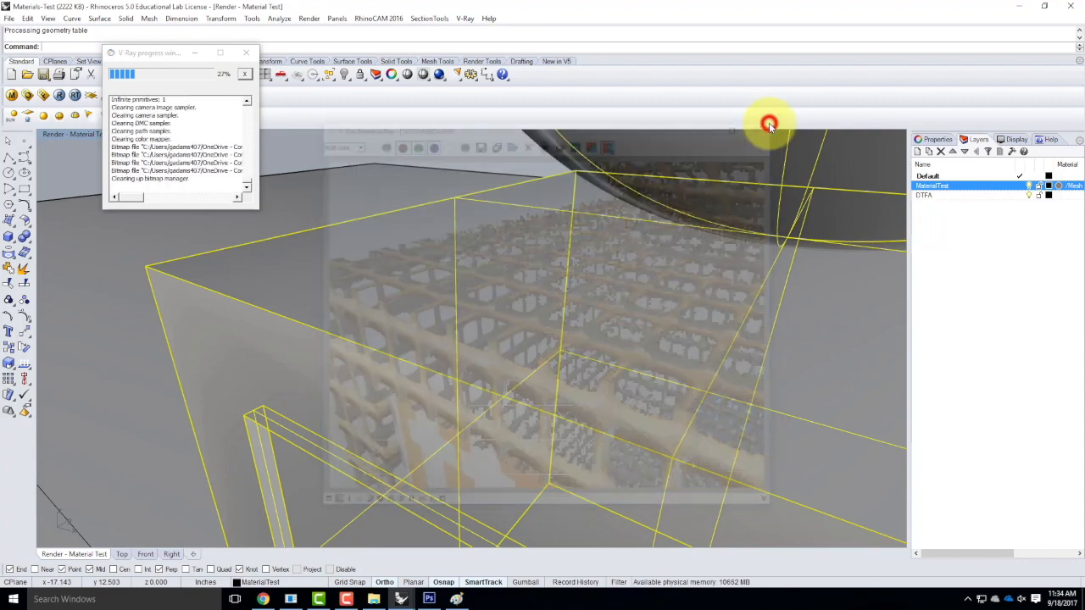
left_click(1017, 8)
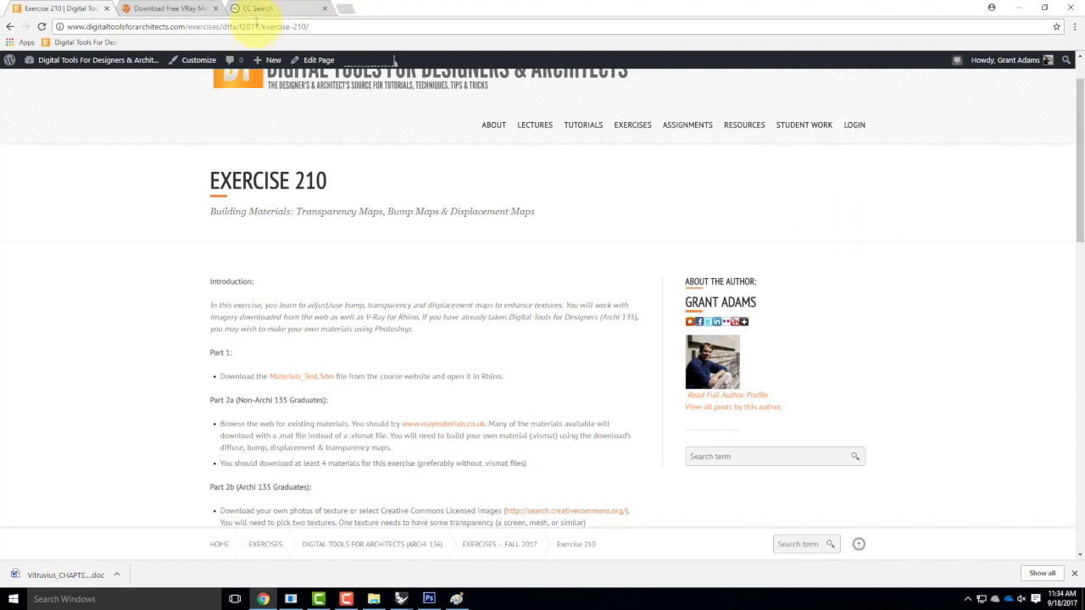
Switch Chrome to the vraymaterials.co.uk 'Download Free VRay Materials' tab.
left_click(189, 9)
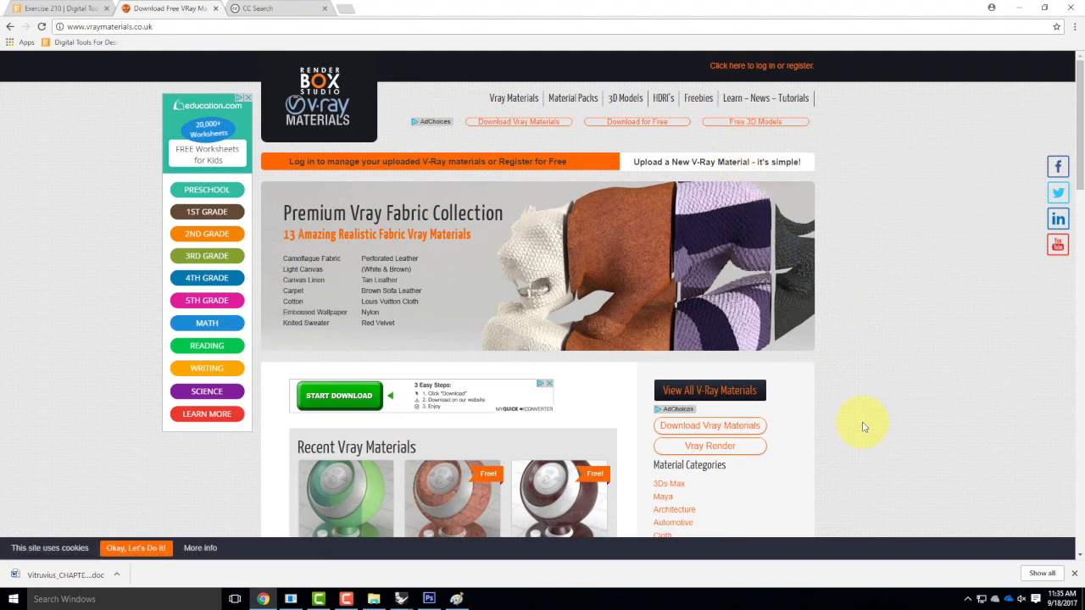
Download Leather Perforated White.zip from the White Perforated Leather product page in the Vray Materials library.
scroll(861, 411, "down", 2)
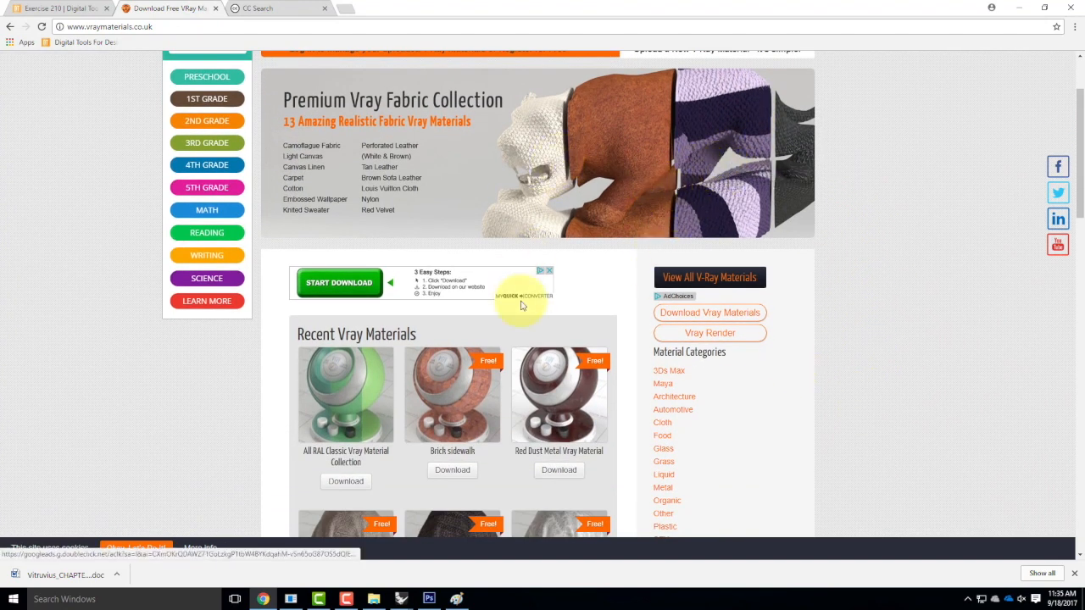
scroll(536, 343, "up", 2)
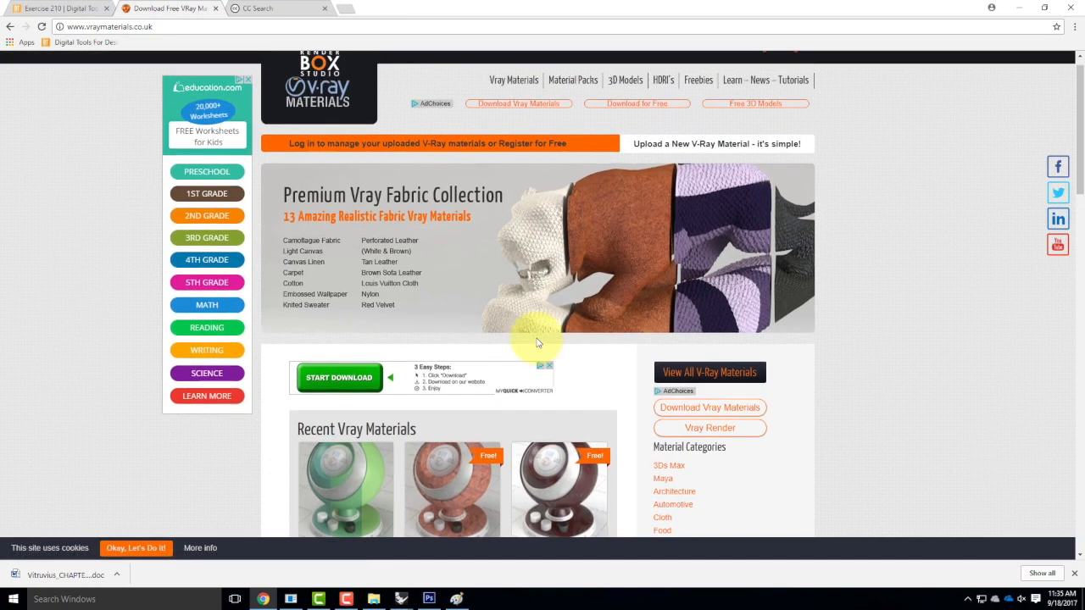
left_click(511, 99)
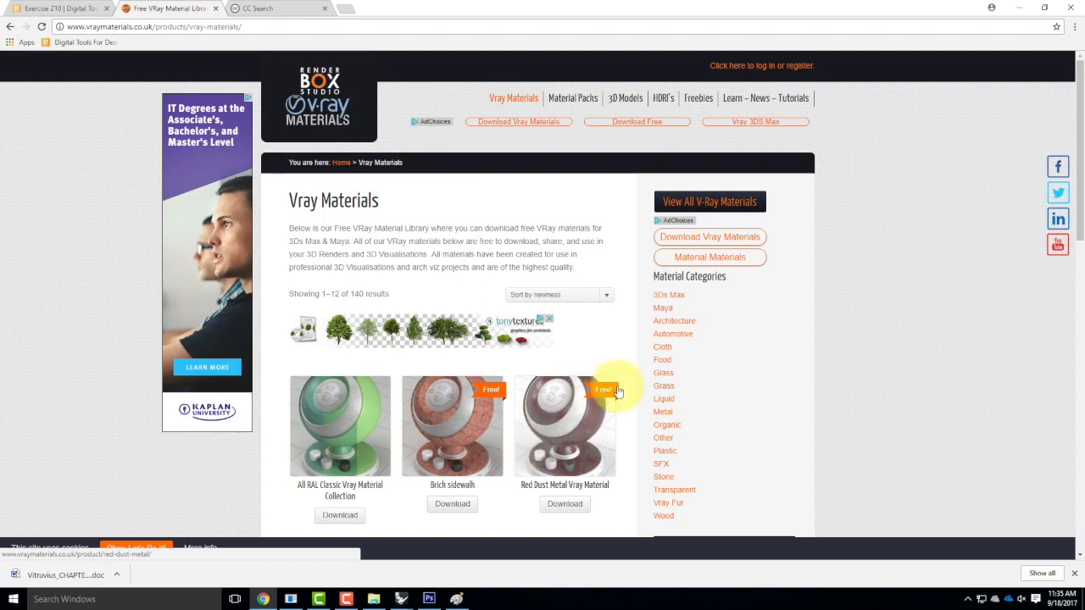
scroll(627, 394, "down", 4)
scroll(811, 483, "down", 5)
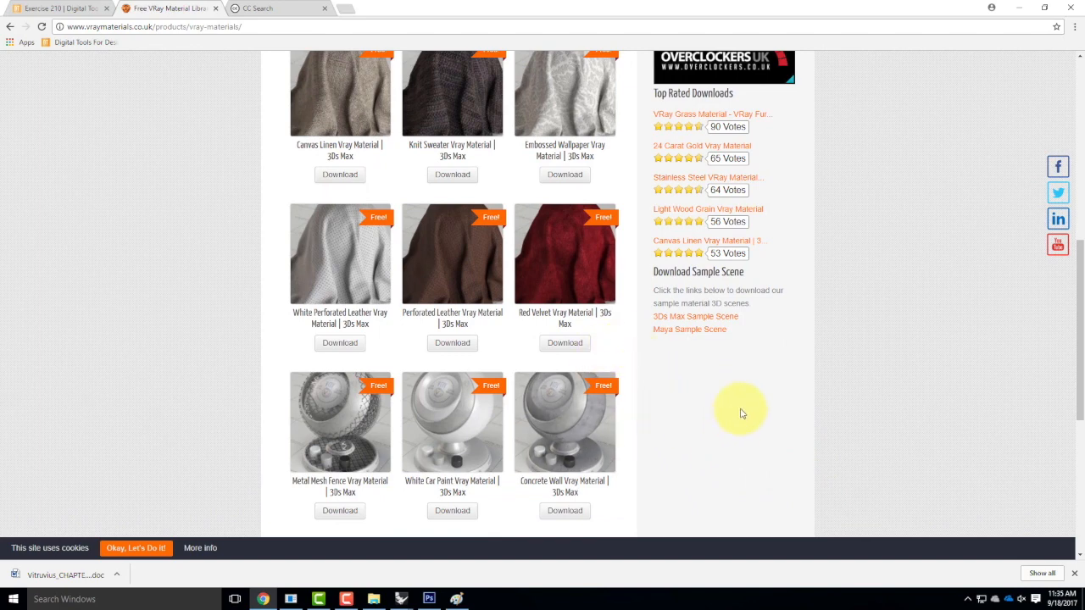
scroll(741, 413, "up", 1)
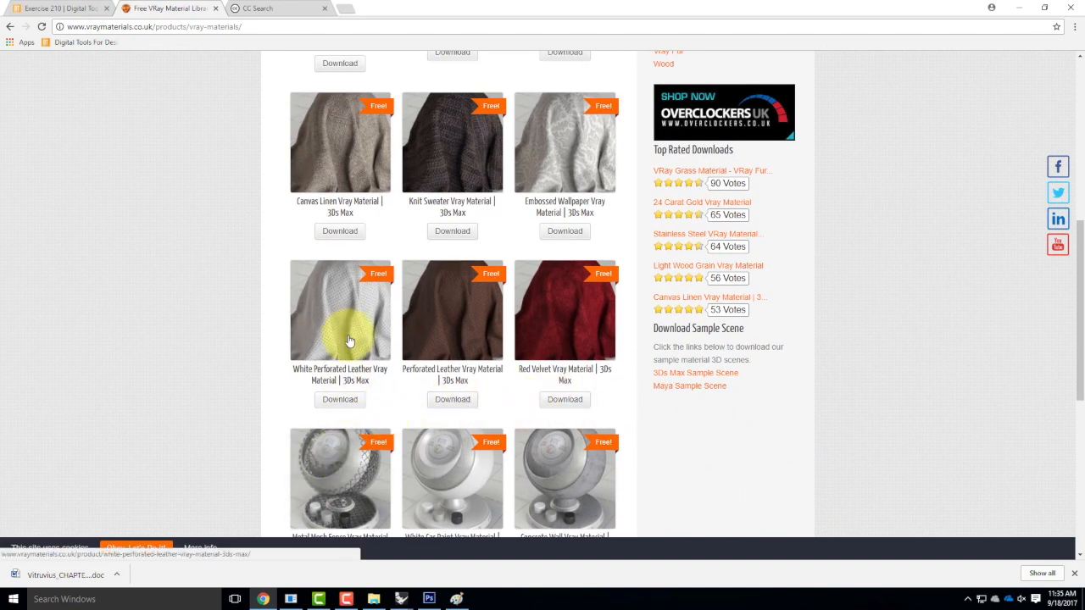
left_click(342, 399)
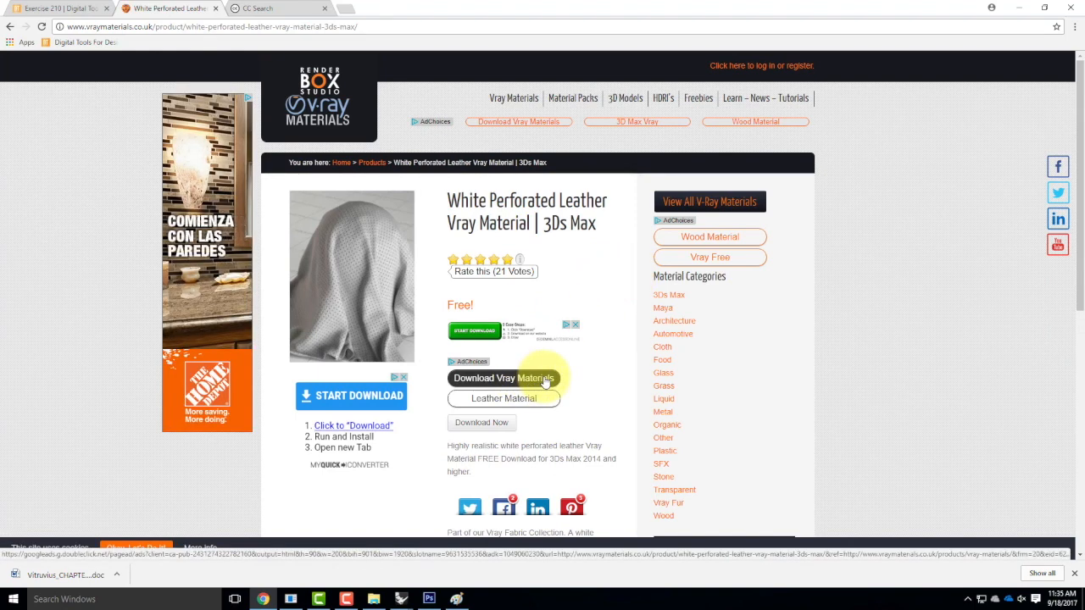
left_click(501, 429)
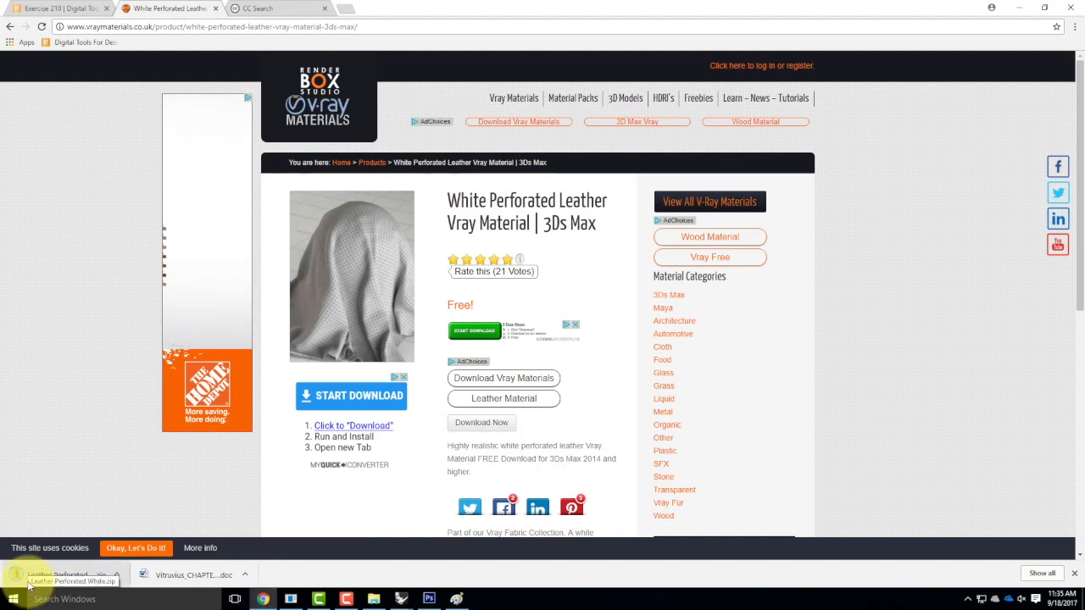
Extract the downloaded Leather Perforated White zip into its suggested folder.
left_click(117, 575)
left_click(166, 540)
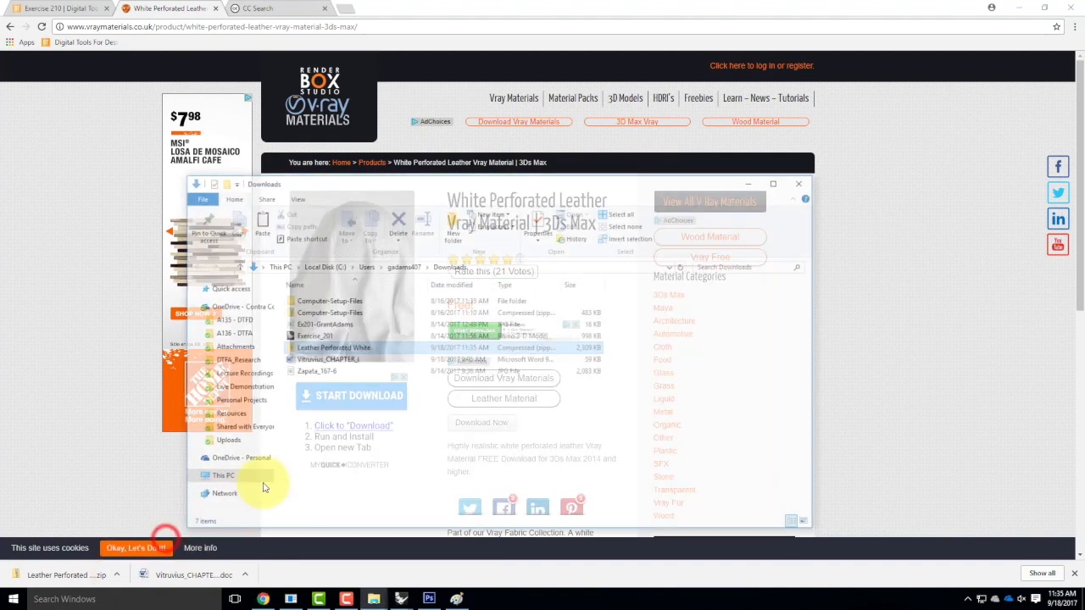
right_click(337, 347)
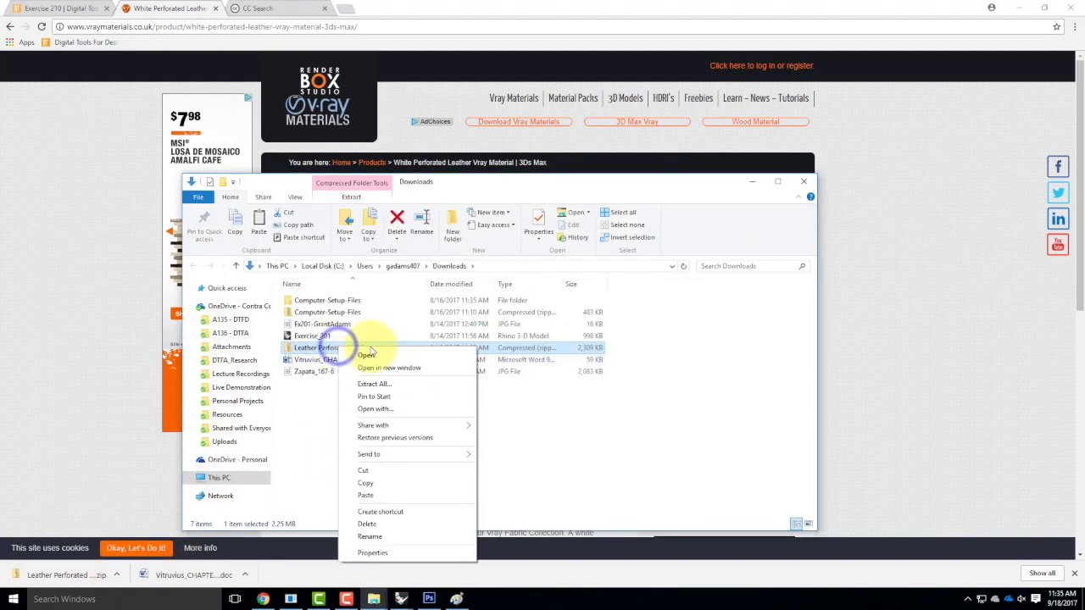
left_click(370, 383)
left_click(641, 407)
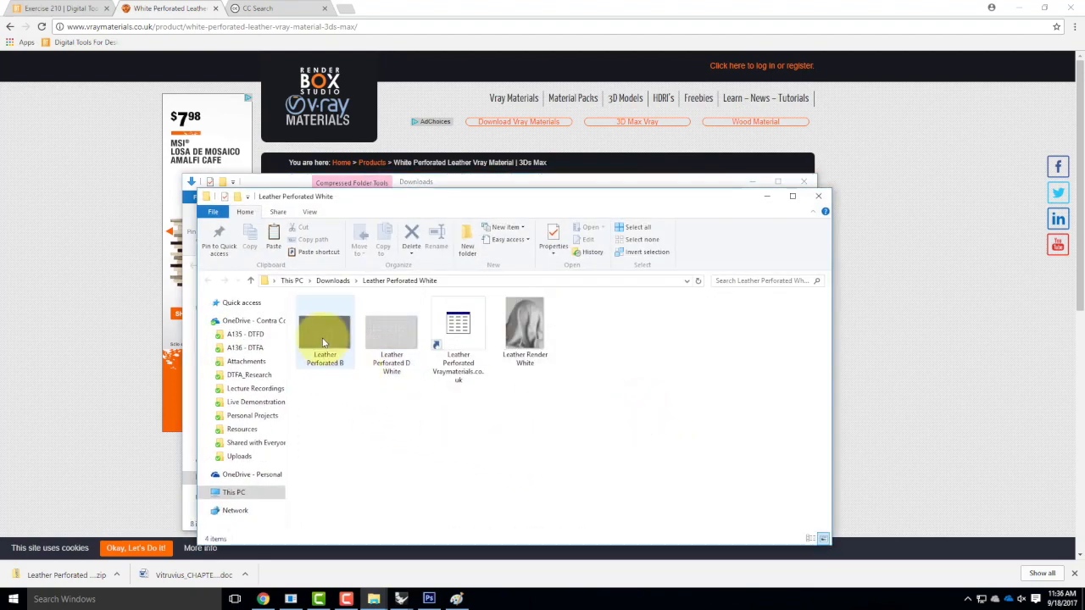
Open the Leather Perforated B texture from the extracted folder in Paint.
left_click(529, 337)
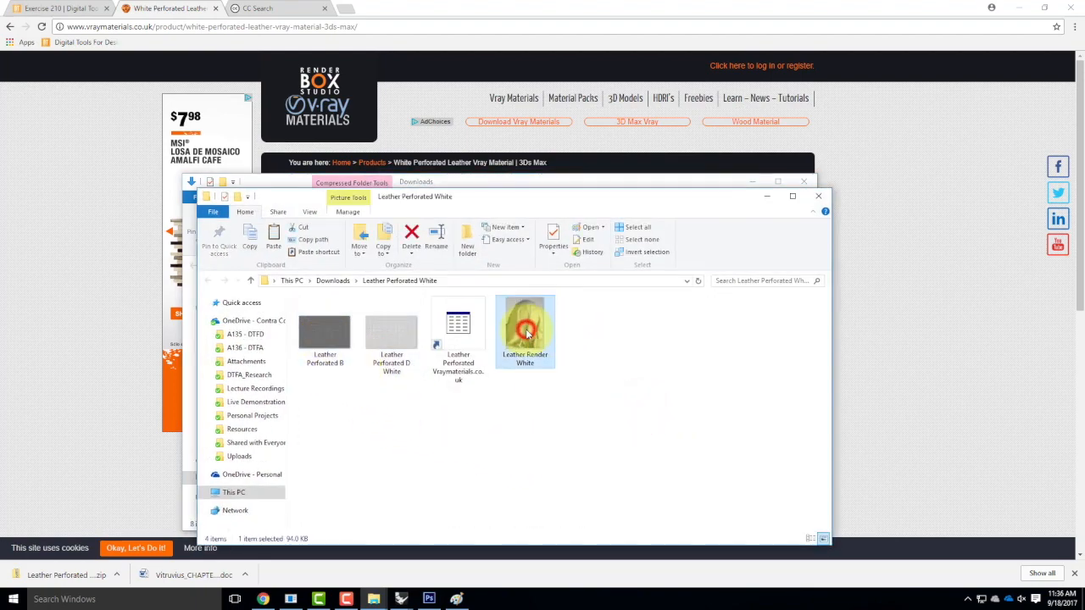
left_click(462, 326)
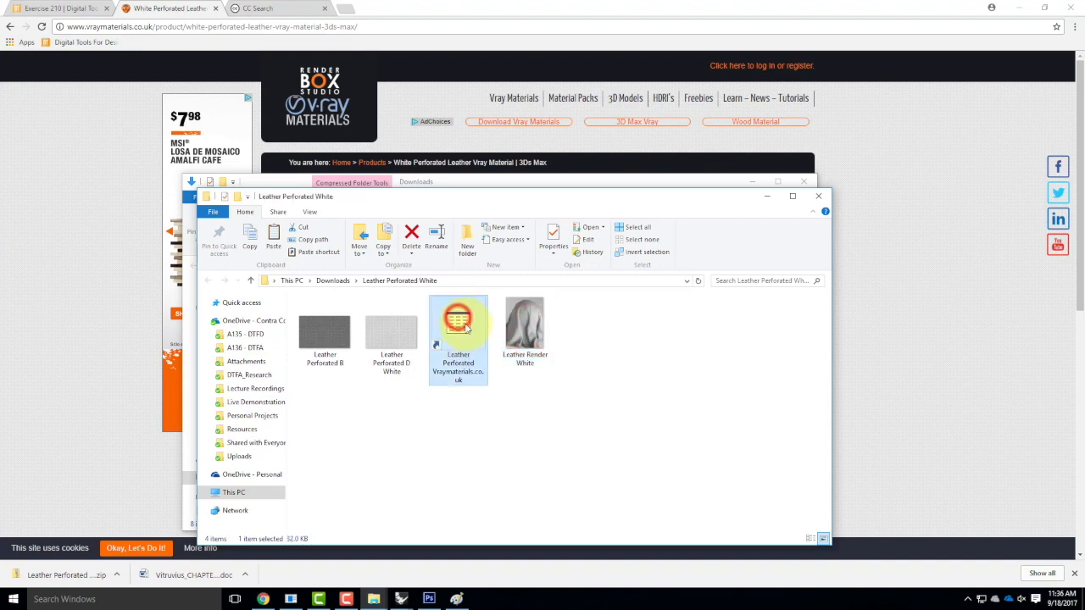
left_click(383, 349)
left_click(330, 338)
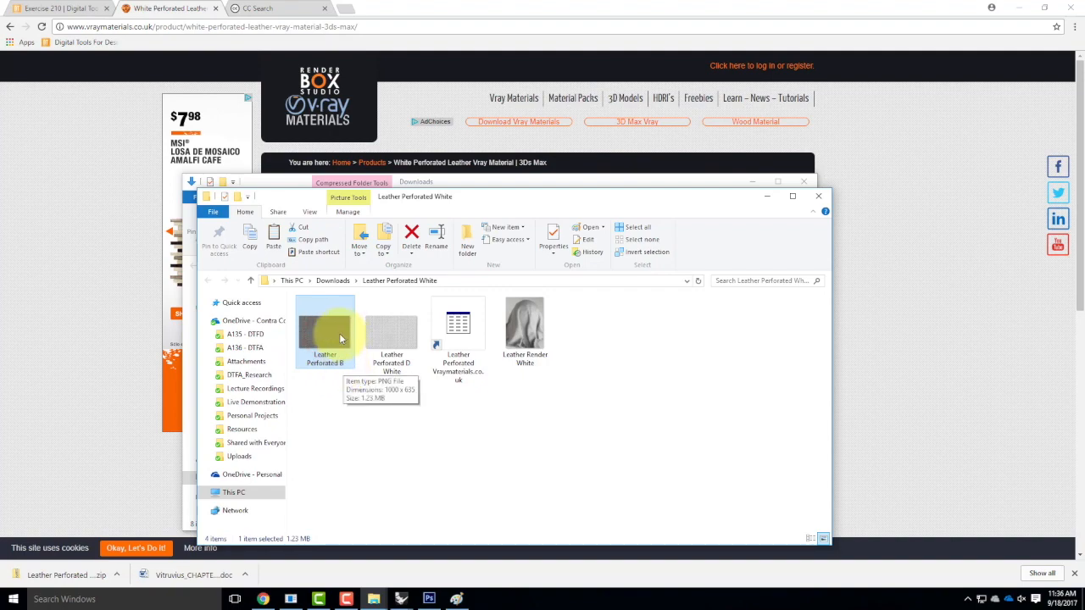
double_click(335, 338)
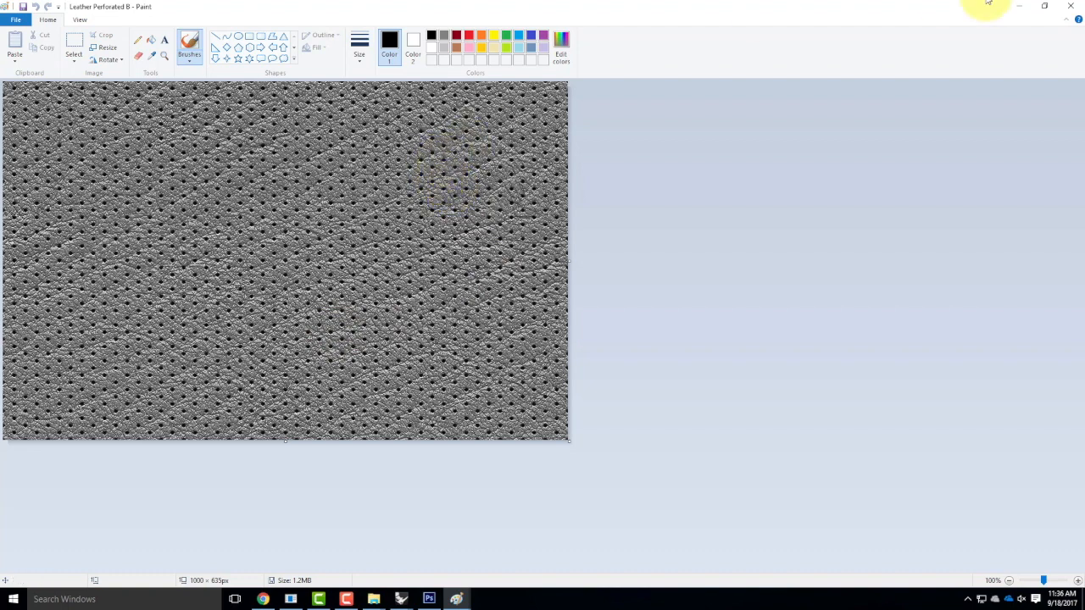
View the Leather Perforated D White texture in Paint, then select the B and D White images in the folder.
left_click(1019, 6)
double_click(405, 335)
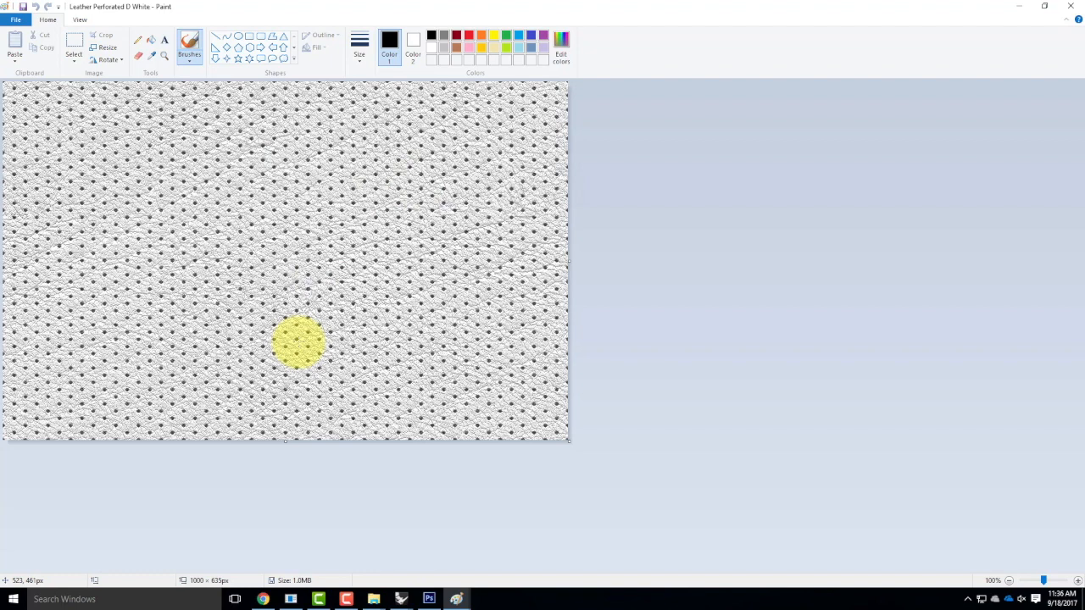
left_click(1019, 9)
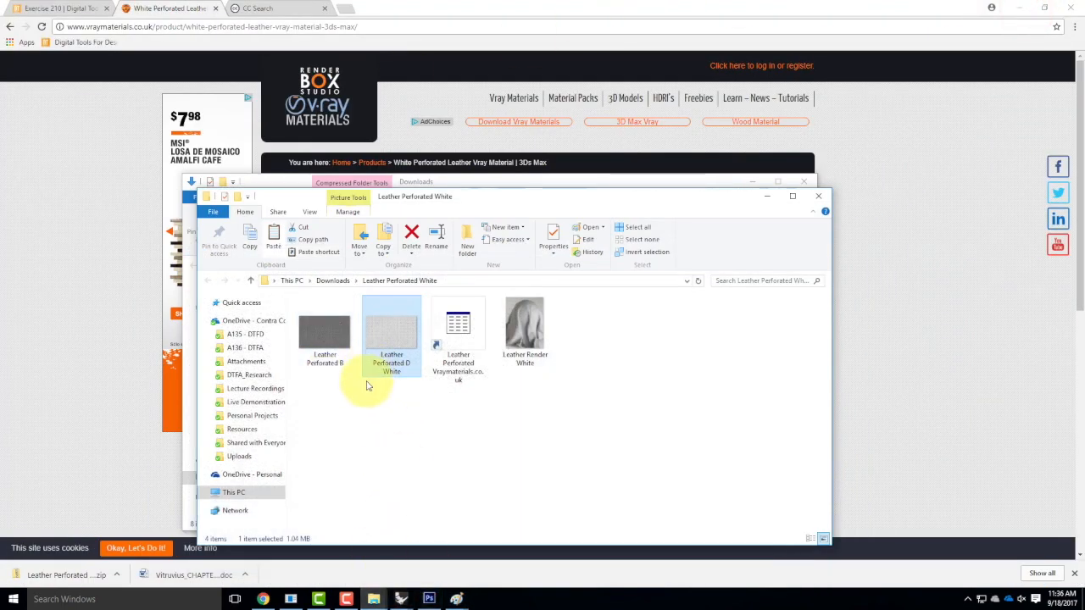
left_click_drag(410, 413, 321, 343)
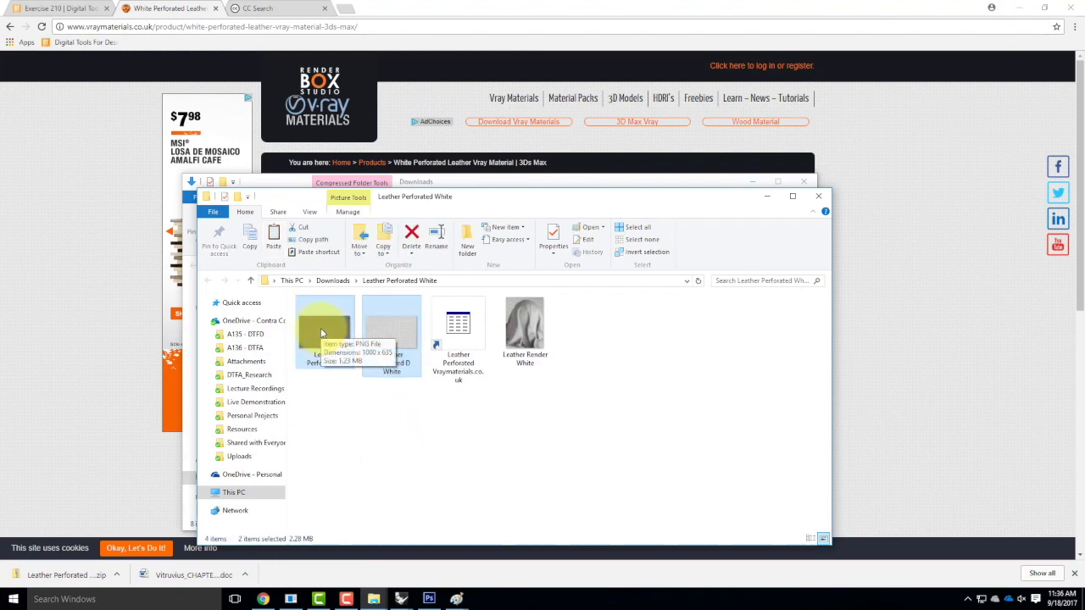
Re-extract Leather Perforated White.zip, replacing the four existing files, then return to Rhino.
left_click(378, 429)
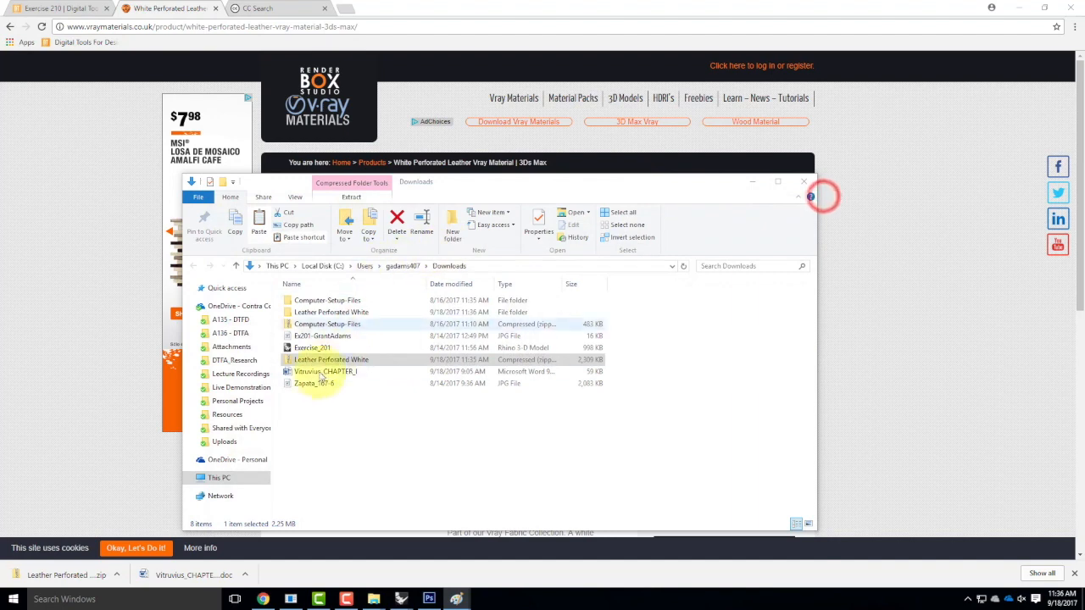
right_click(310, 362)
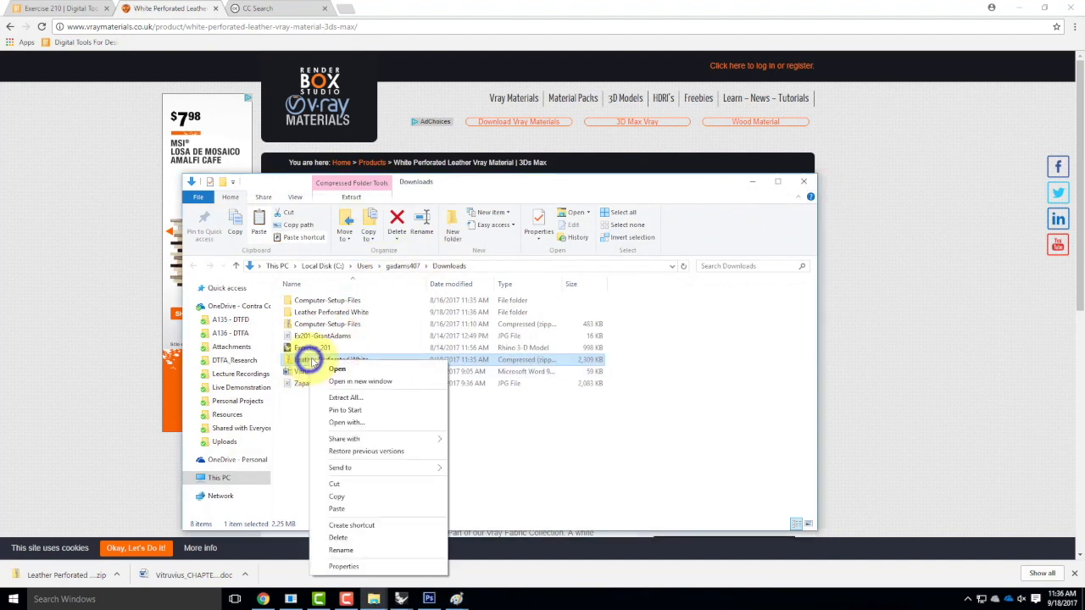
left_click(358, 397)
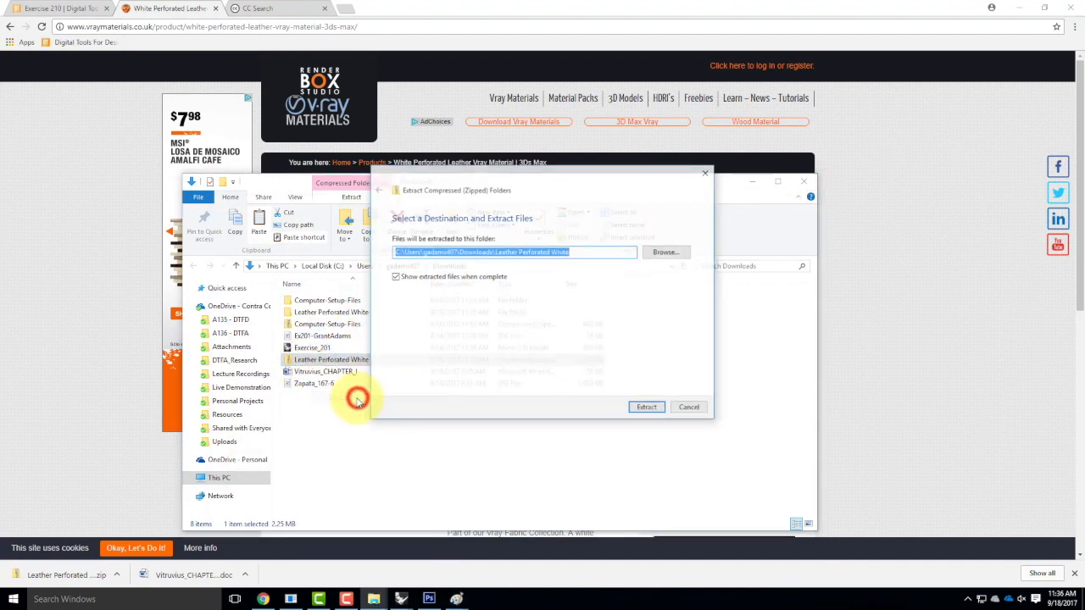
left_click(648, 409)
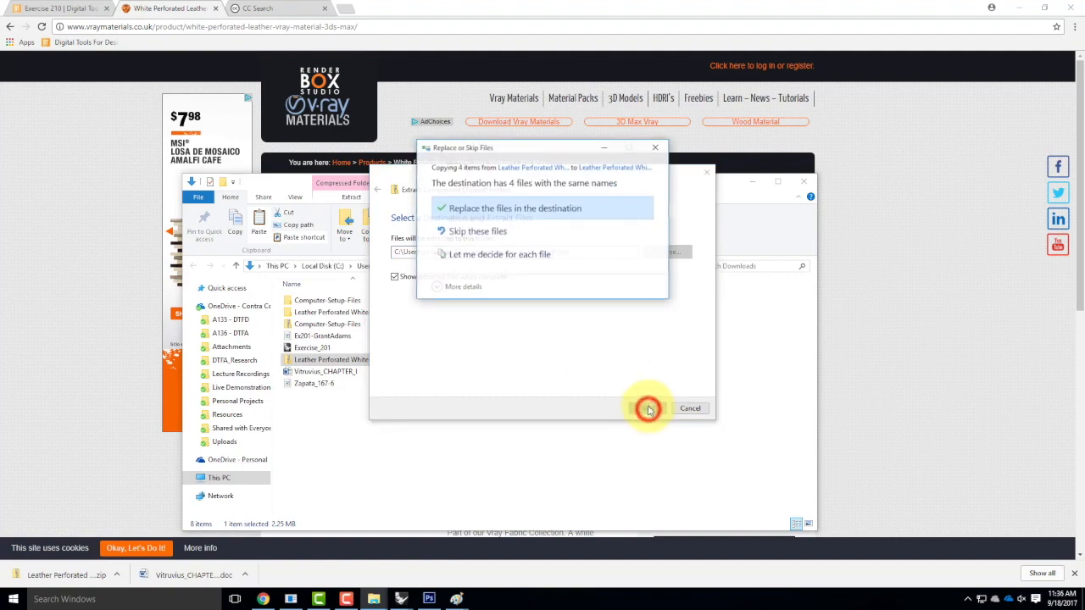
left_click(535, 209)
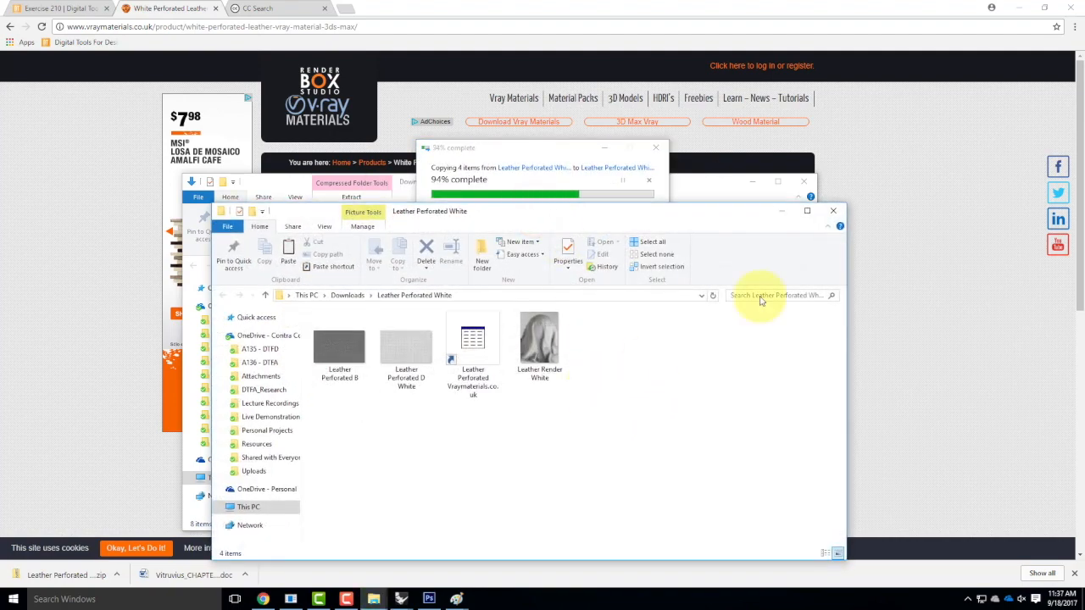
left_click(836, 212)
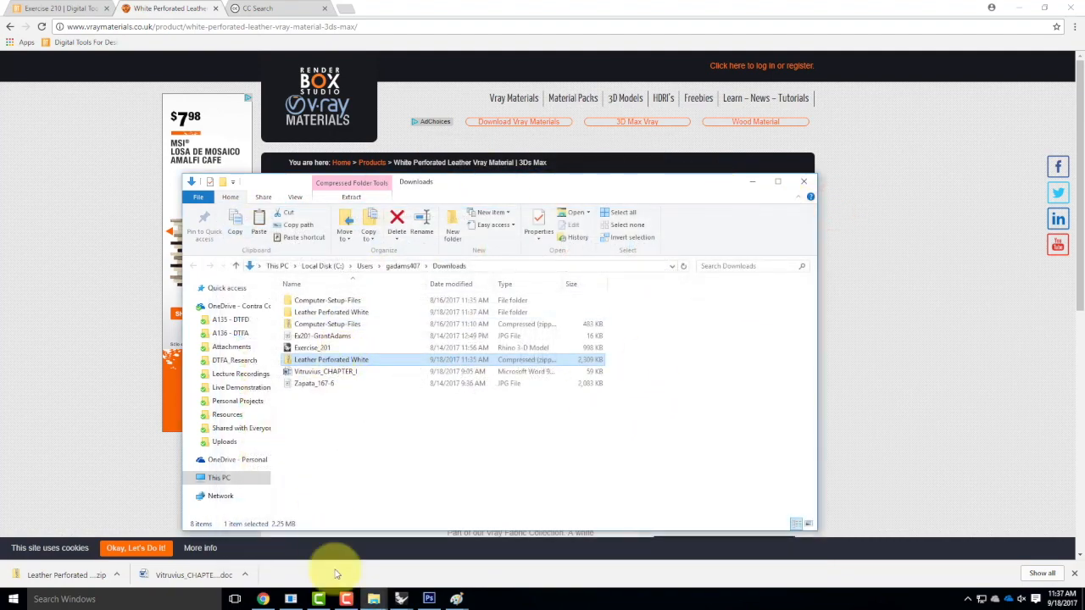
left_click(401, 597)
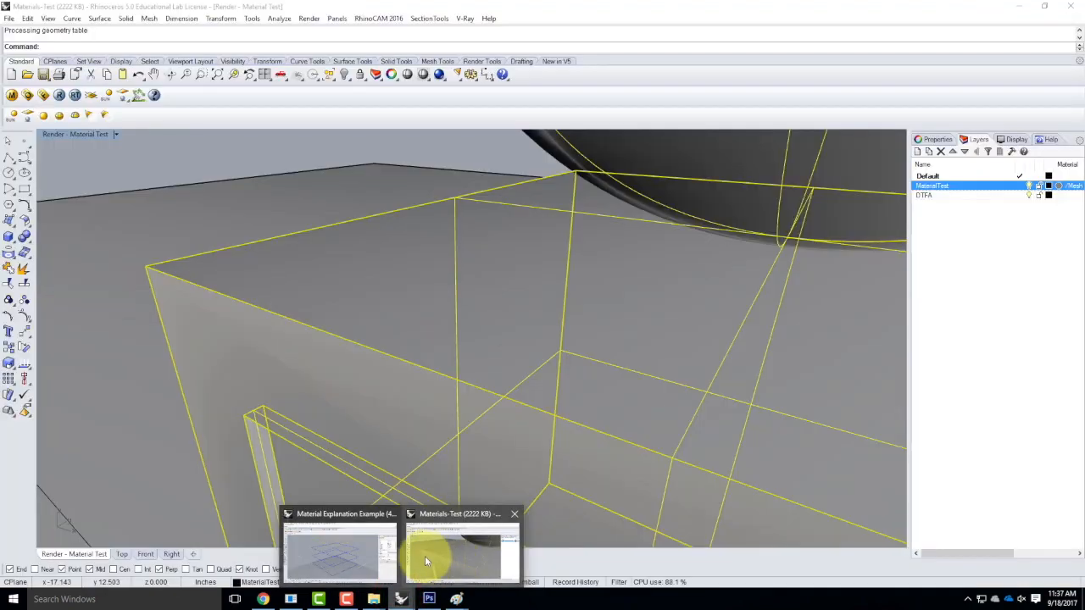
Bring the Materials-Test model forward and open the V-Ray material editor.
left_click(432, 556)
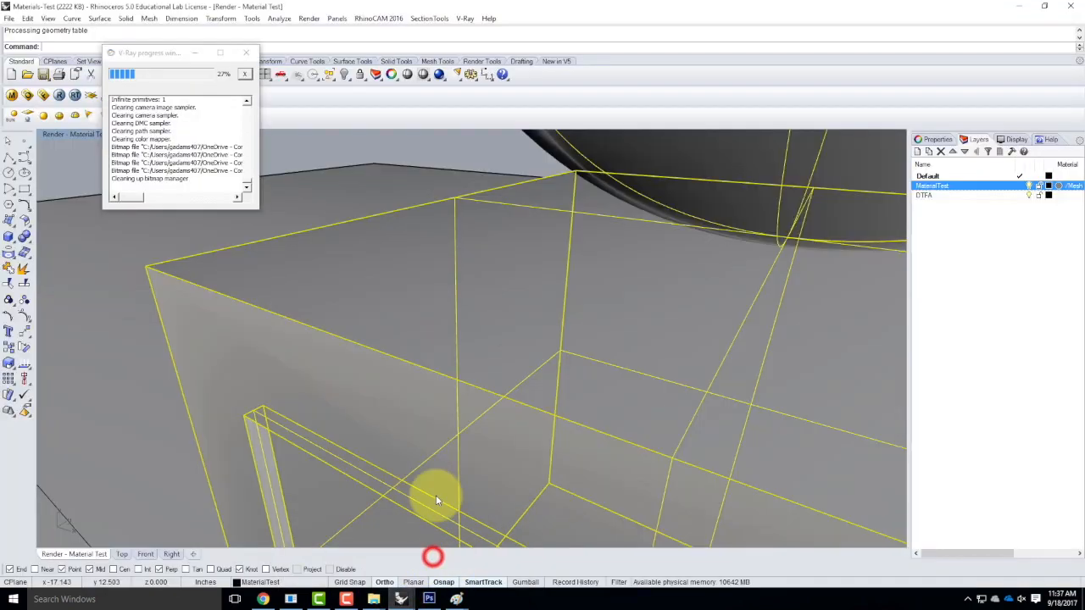
left_click(245, 52)
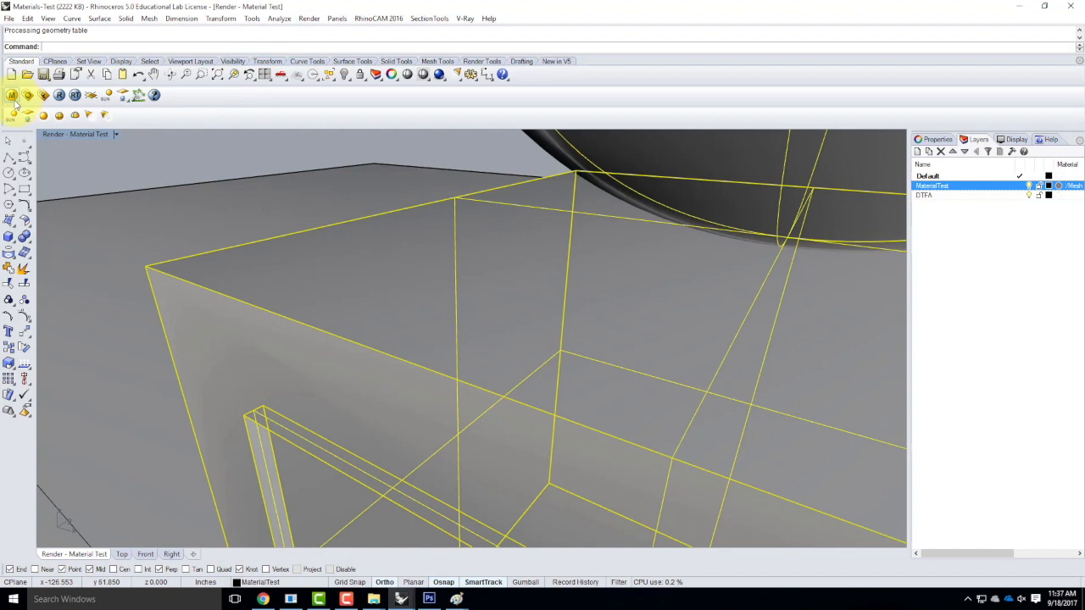
left_click(12, 95)
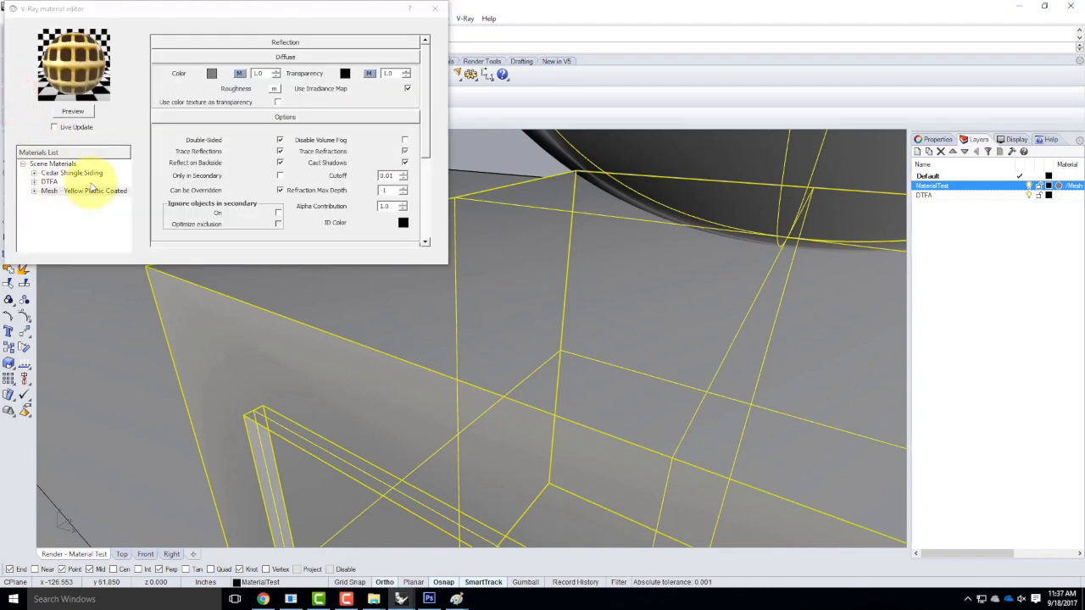
Add a new standard scene material and name it White Leather.
right_click(56, 164)
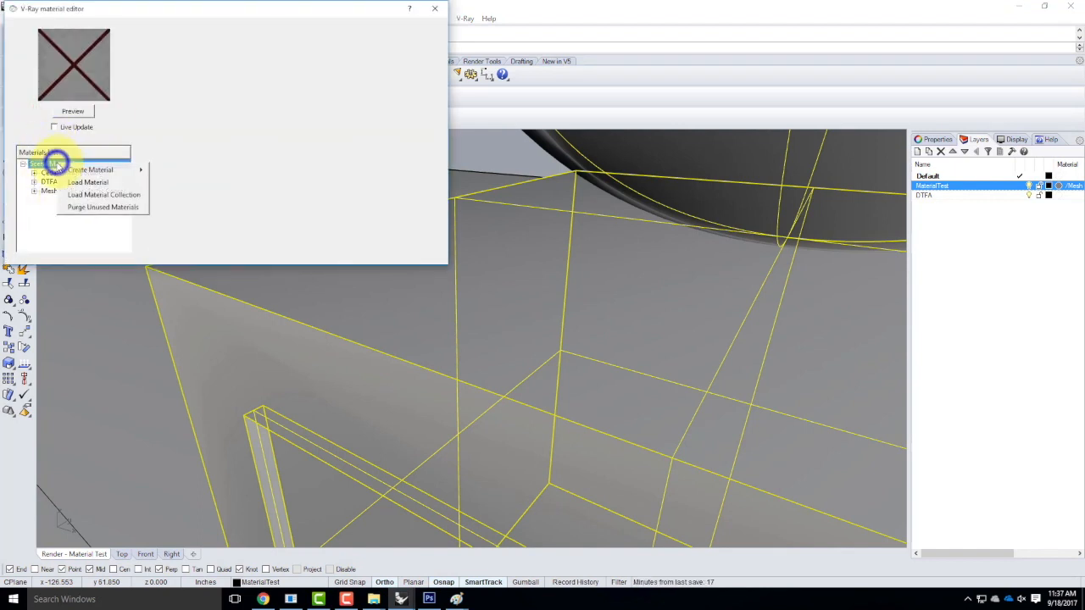
mouse_move(101, 173)
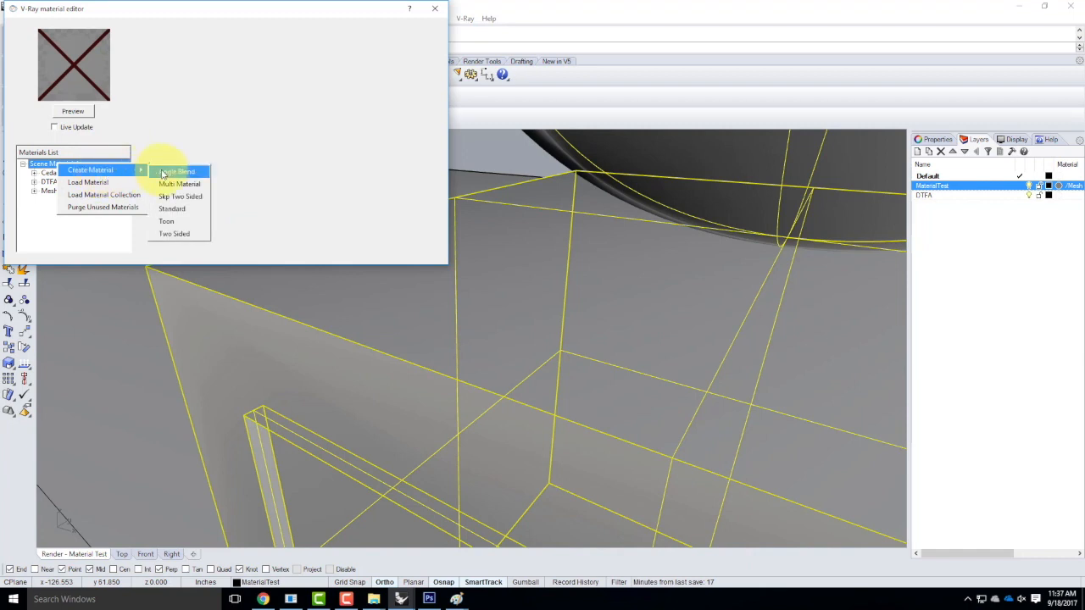
left_click(170, 211)
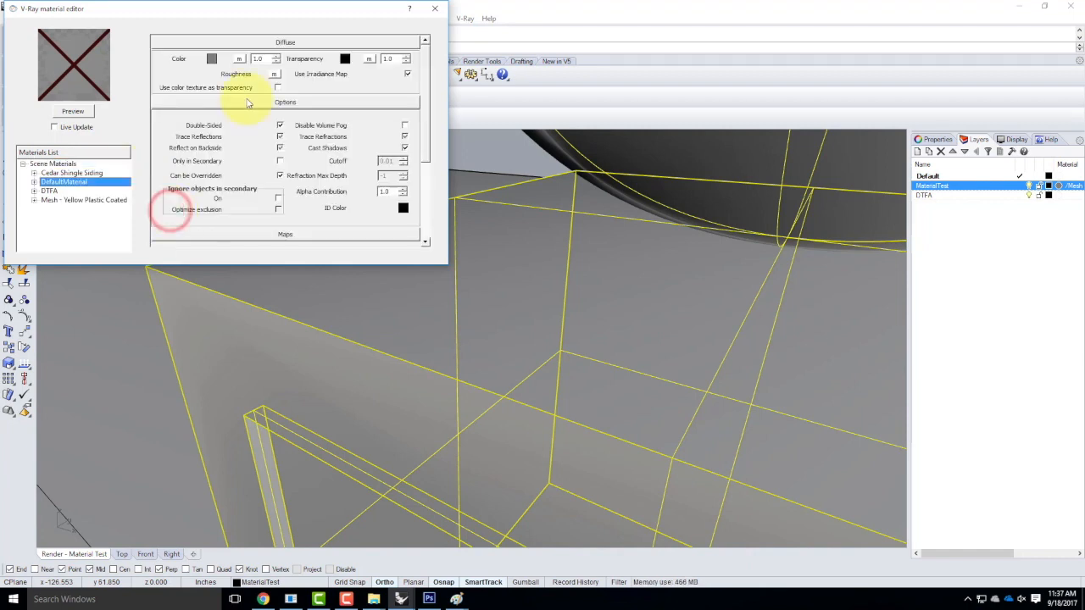
double_click(82, 187)
type("White Leather")
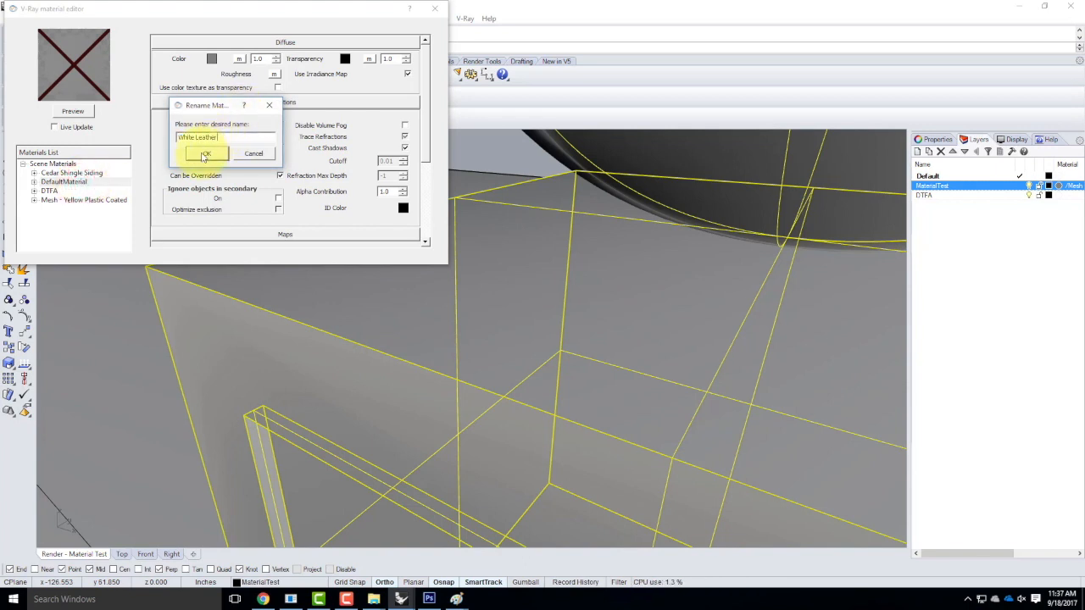
left_click(205, 154)
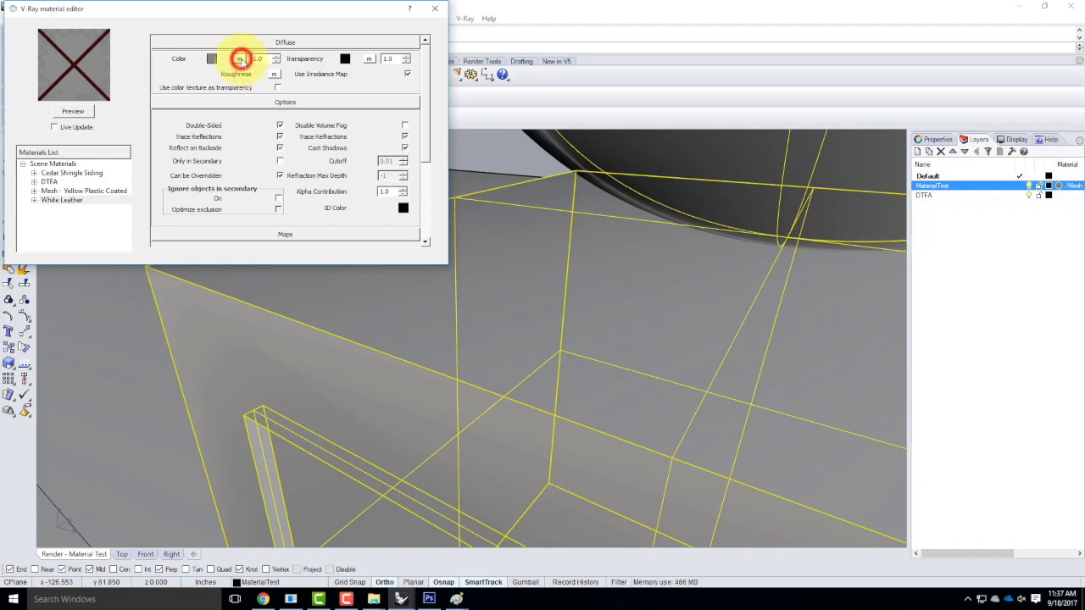
Assign a TexBitmap texture to White Leather's Diffuse Color slot.
left_click(241, 59)
left_click_drag(424, 182, 310, 145)
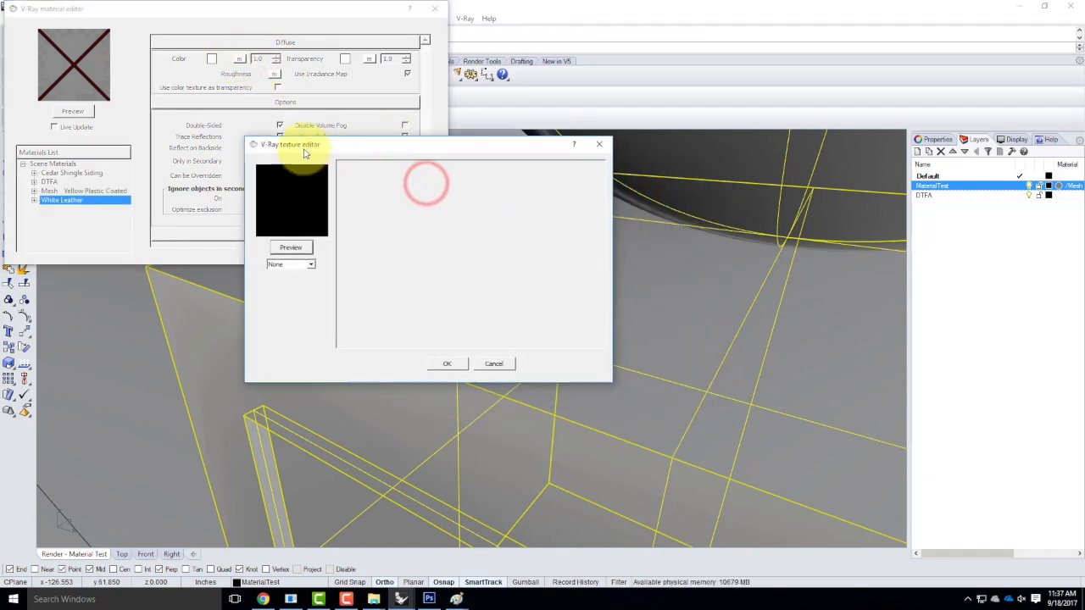
left_click(285, 265)
left_click(286, 264)
left_click(310, 265)
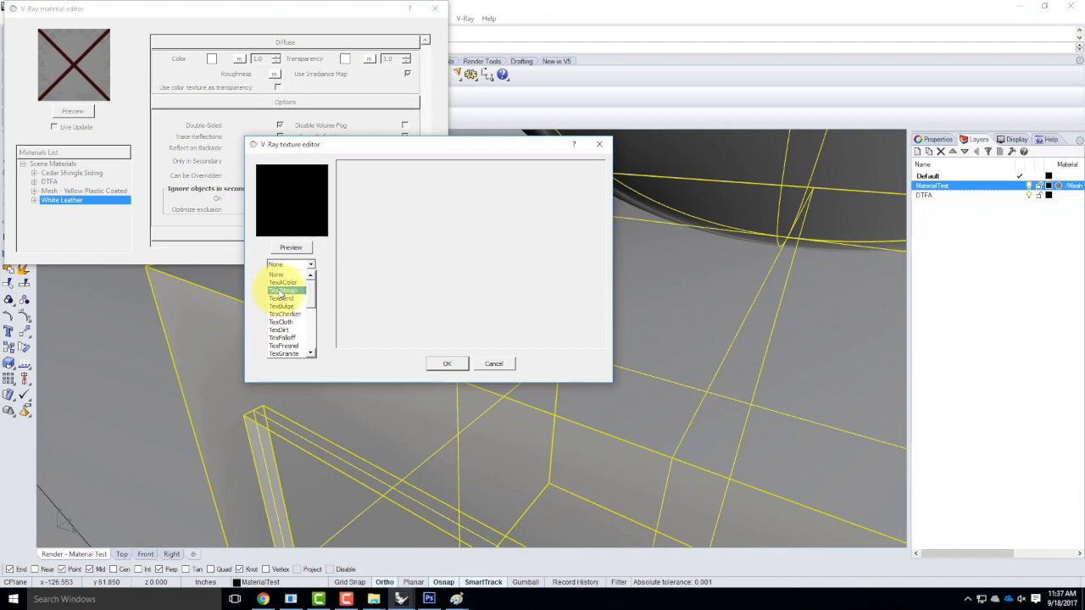
left_click(279, 291)
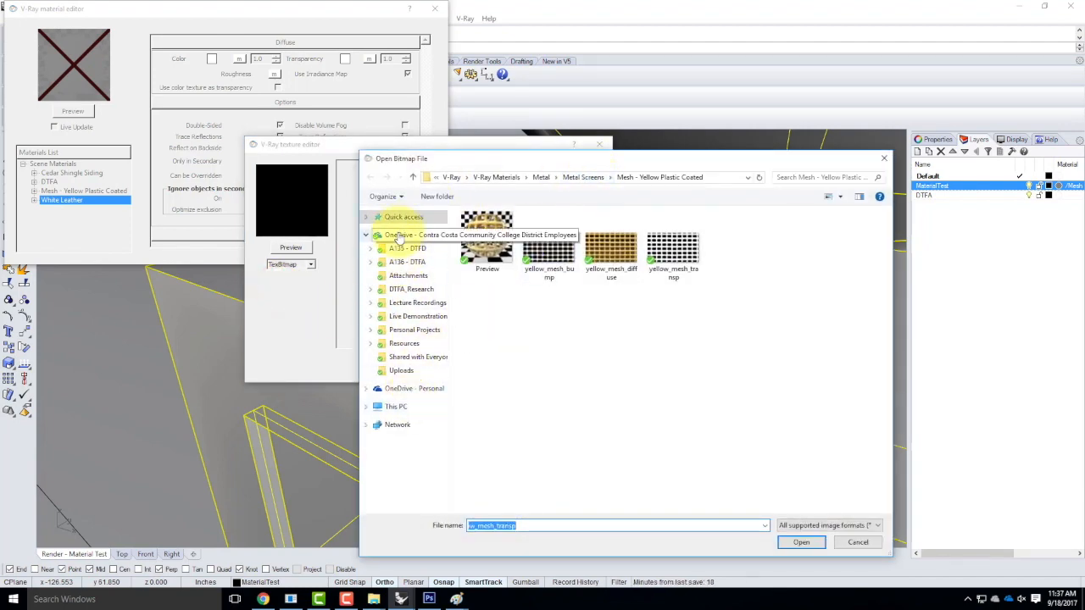
Load Leather Perforated D White from Downloads > Leather Perforated White as the diffuse bitmap.
left_click(394, 409)
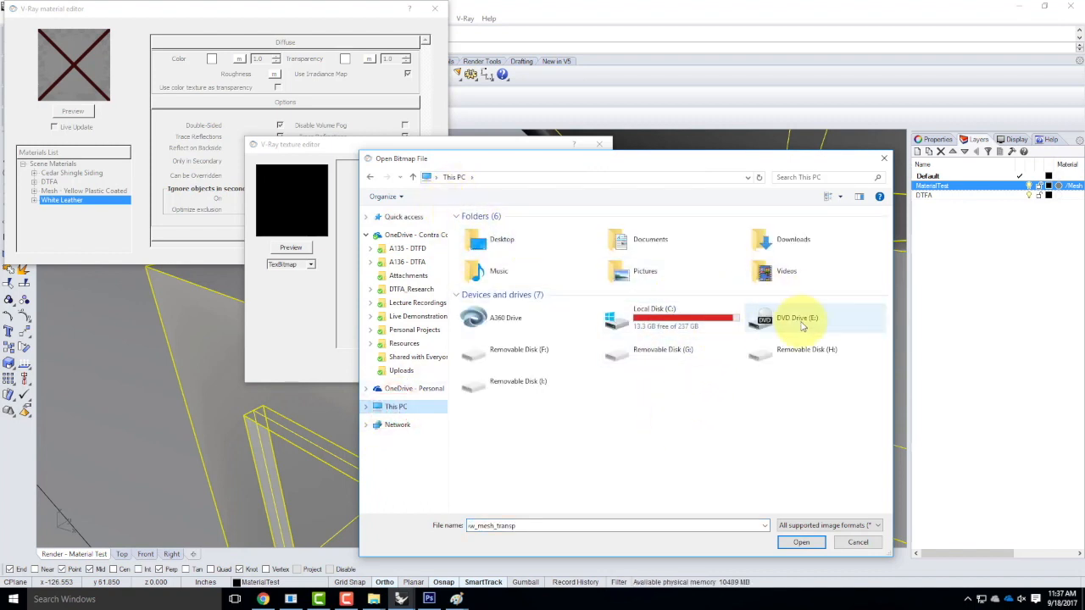
double_click(768, 241)
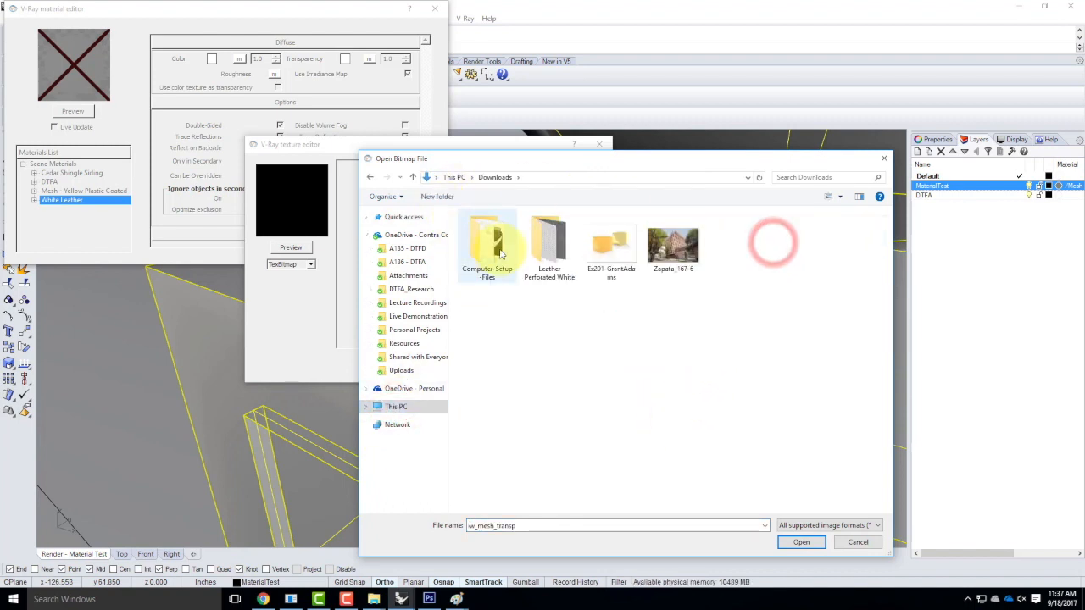
double_click(543, 245)
left_click(554, 249)
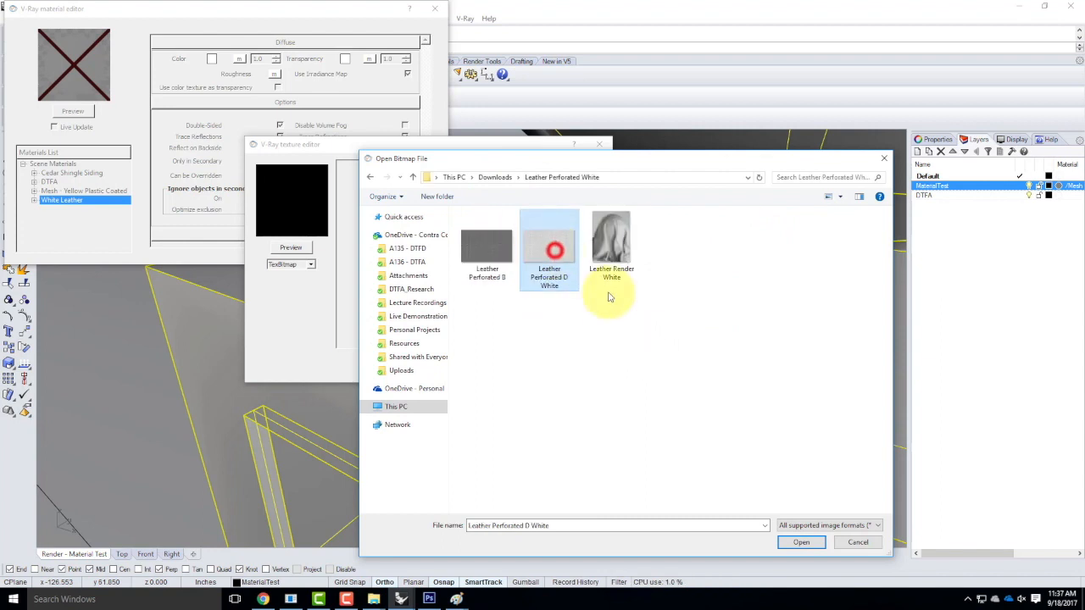
left_click(800, 543)
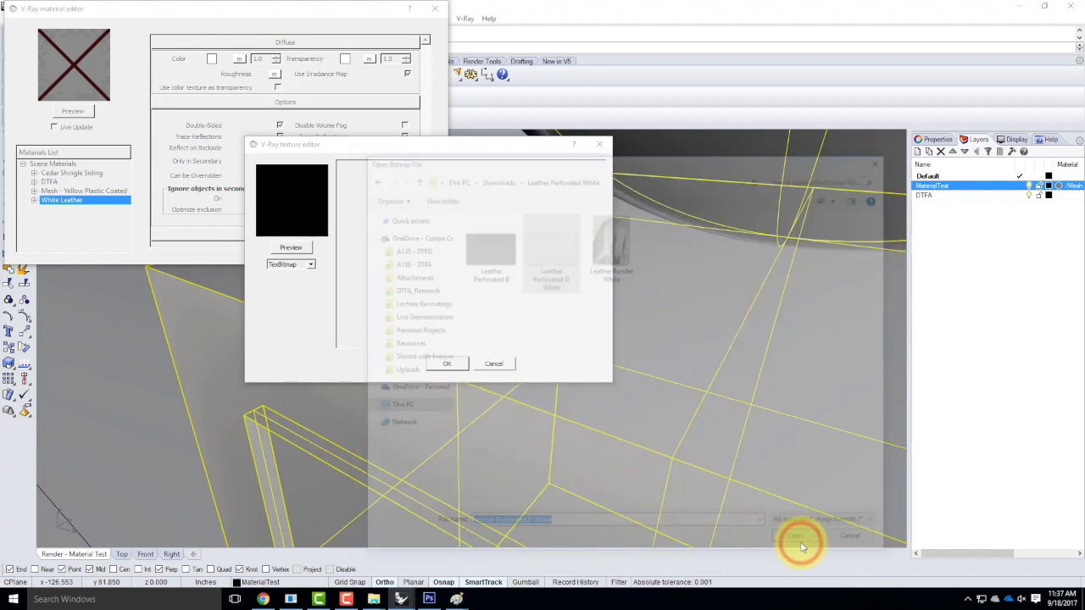
left_click(290, 247)
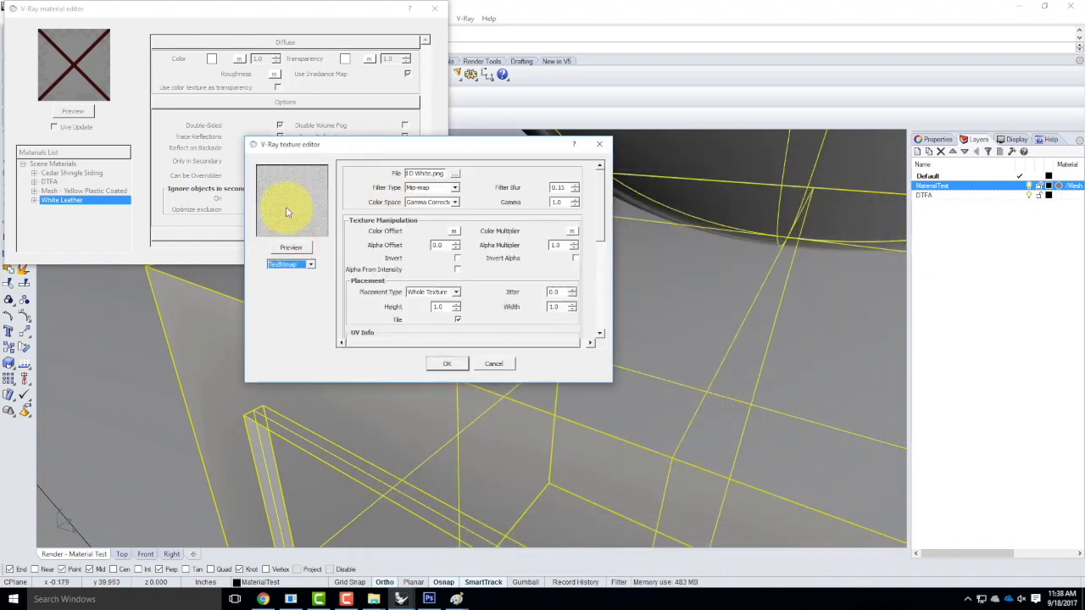
left_click(452, 364)
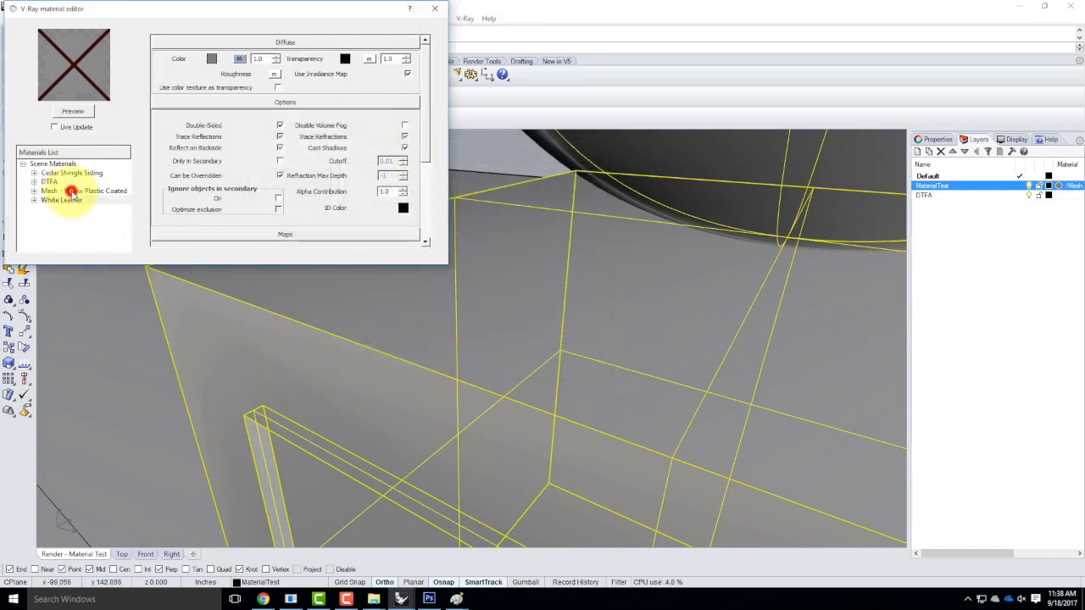
Apply the White Leather material to the MaterialTest layer.
left_click(71, 191)
left_click(63, 201)
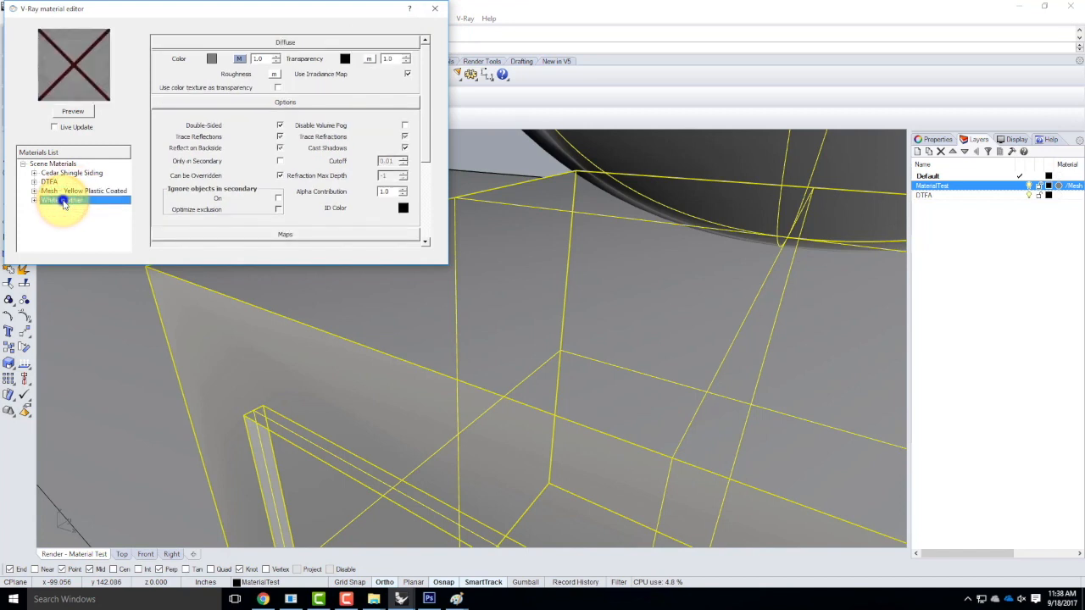
right_click(63, 201)
left_click(124, 308)
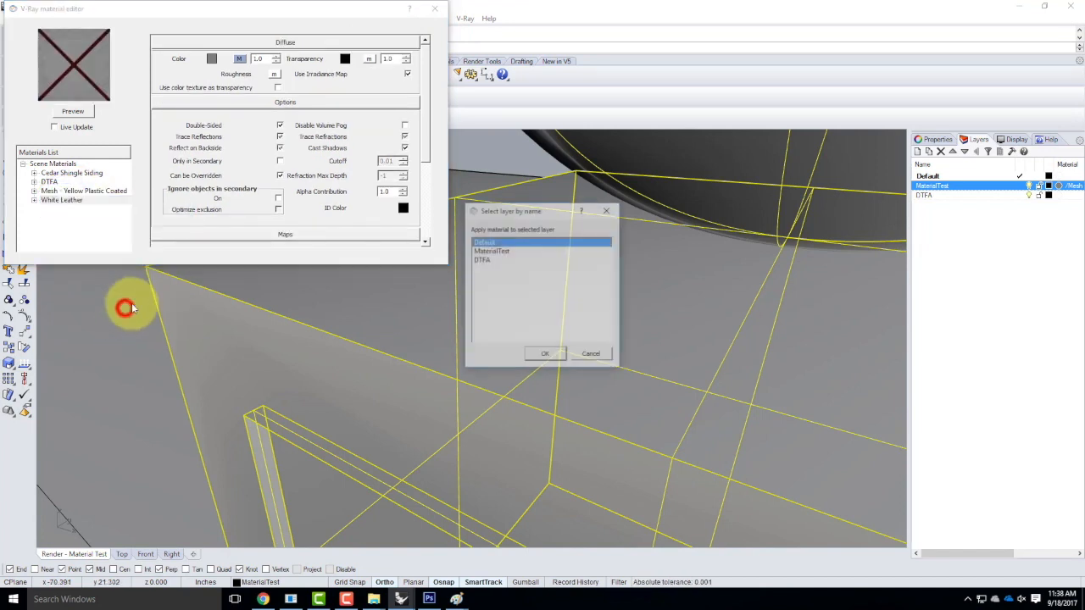
left_click(501, 250)
left_click(546, 355)
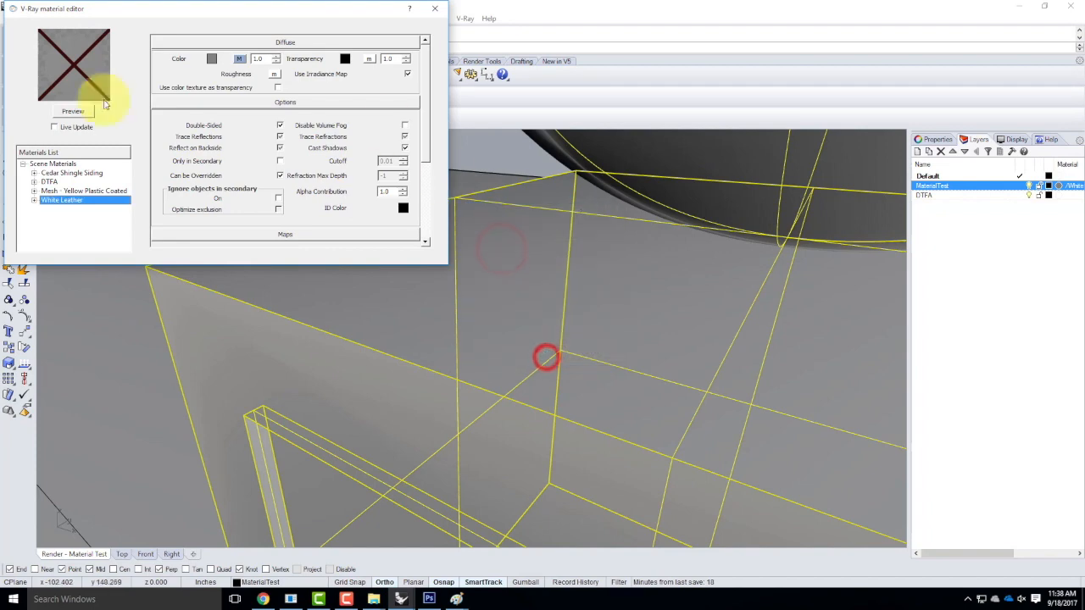
Render the scene with V-Ray, then reopen the material editor on White Leather.
left_click(434, 9)
left_click(60, 95)
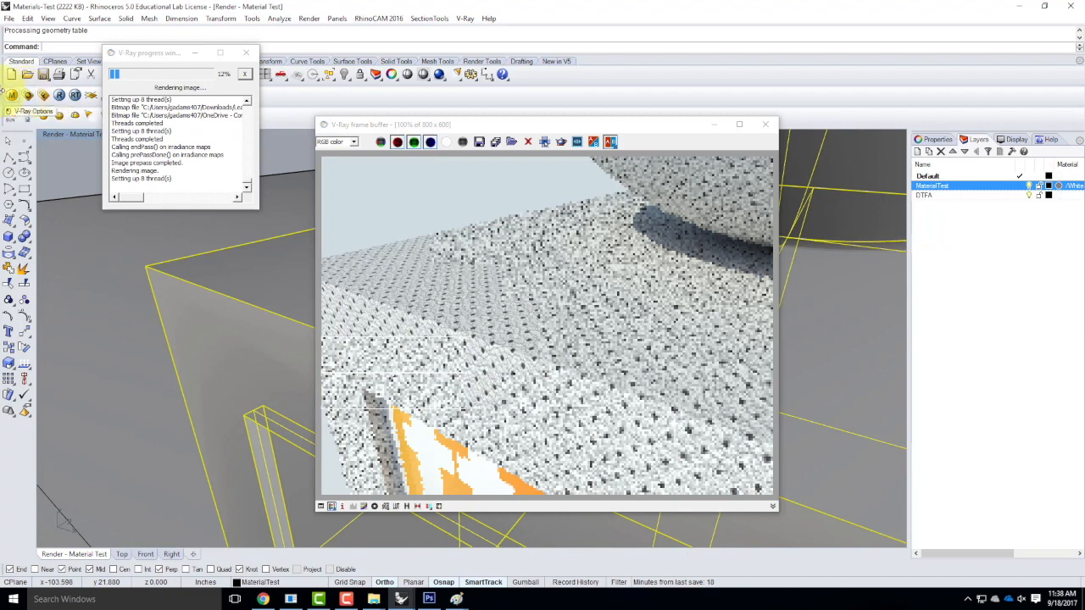
left_click(12, 100)
left_click(61, 203)
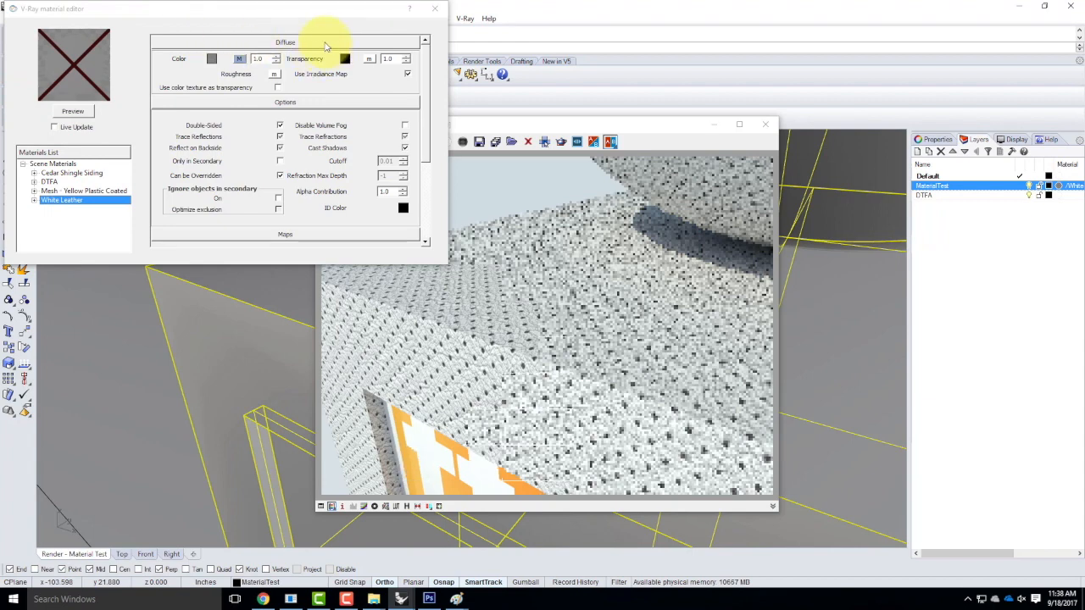
Enable White Leather's bump map at 1.0 using the Leather Perforated B bitmap.
scroll(424, 76, "down", 5)
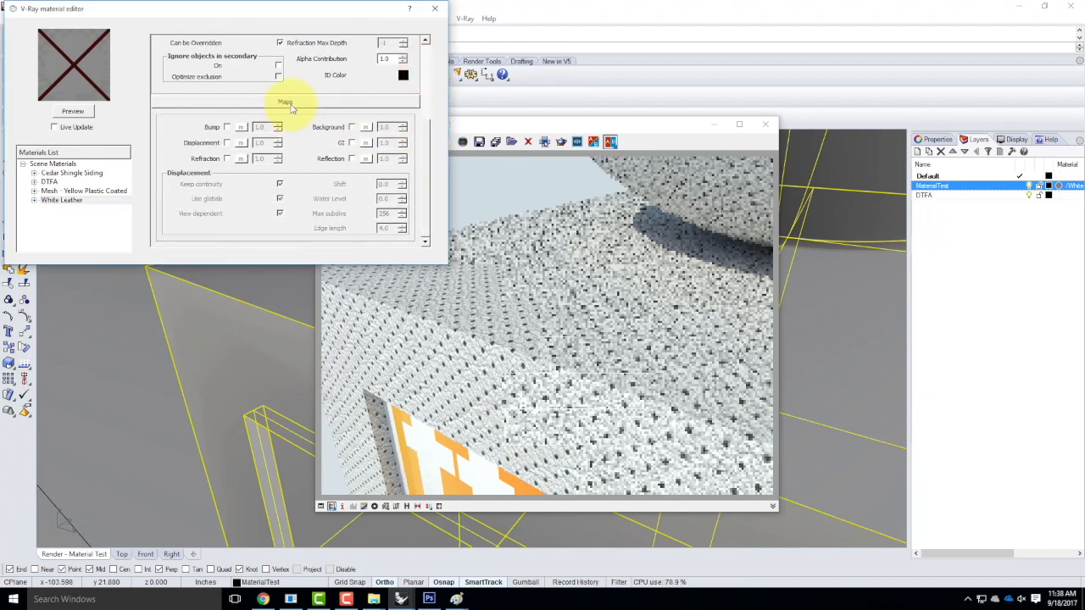
left_click(227, 128)
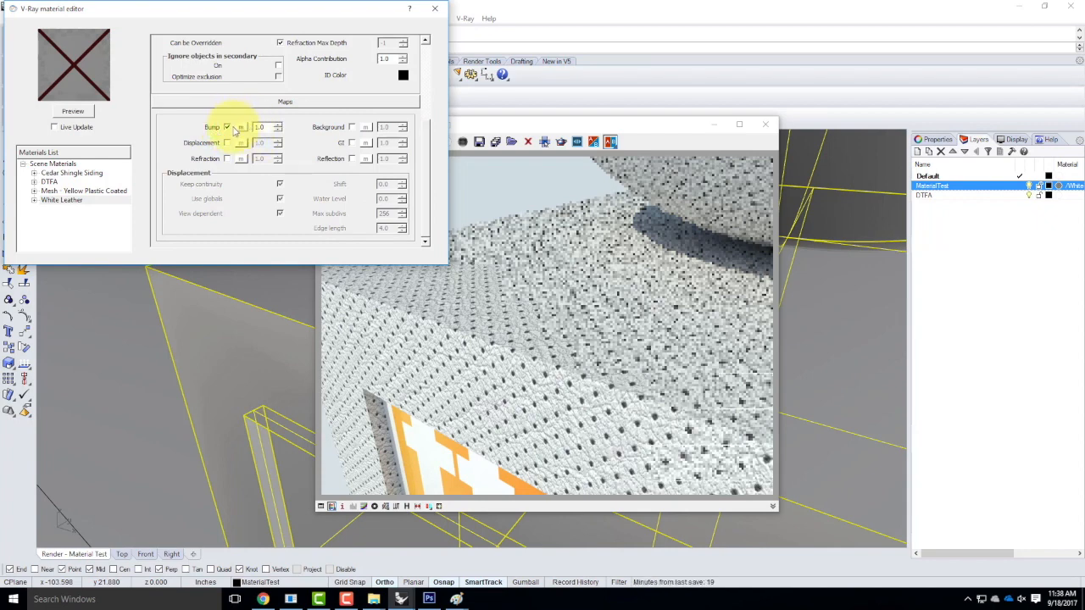
left_click(243, 128)
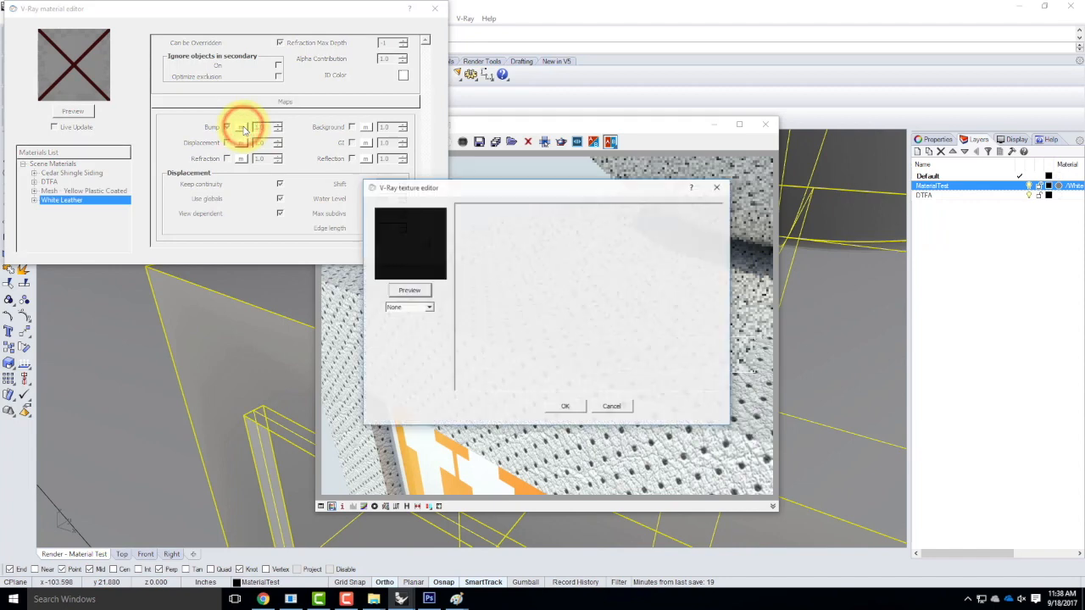
left_click(428, 308)
left_click(416, 333)
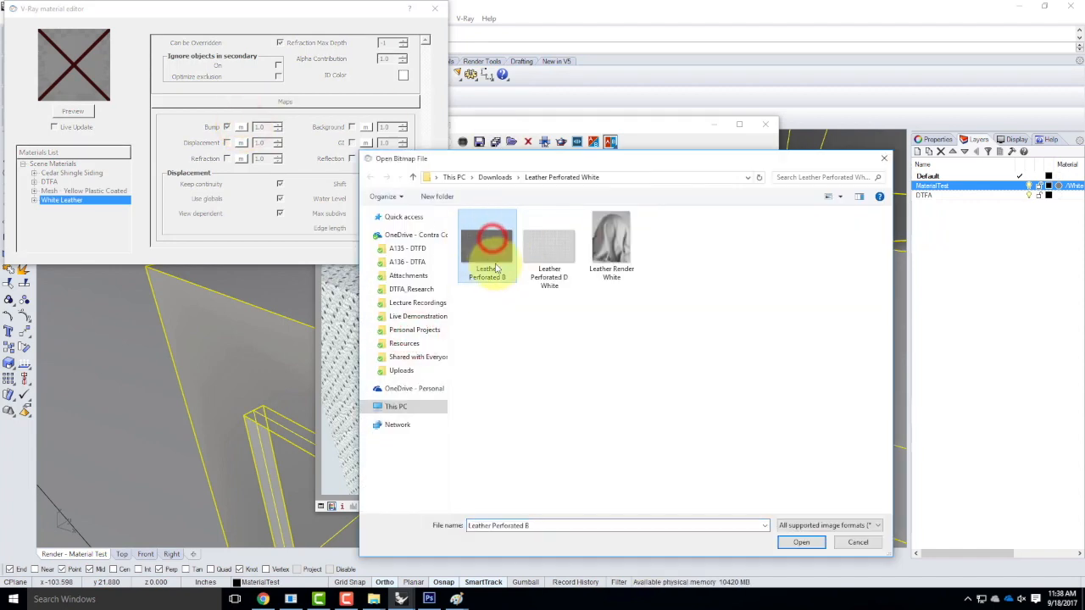
left_click(799, 544)
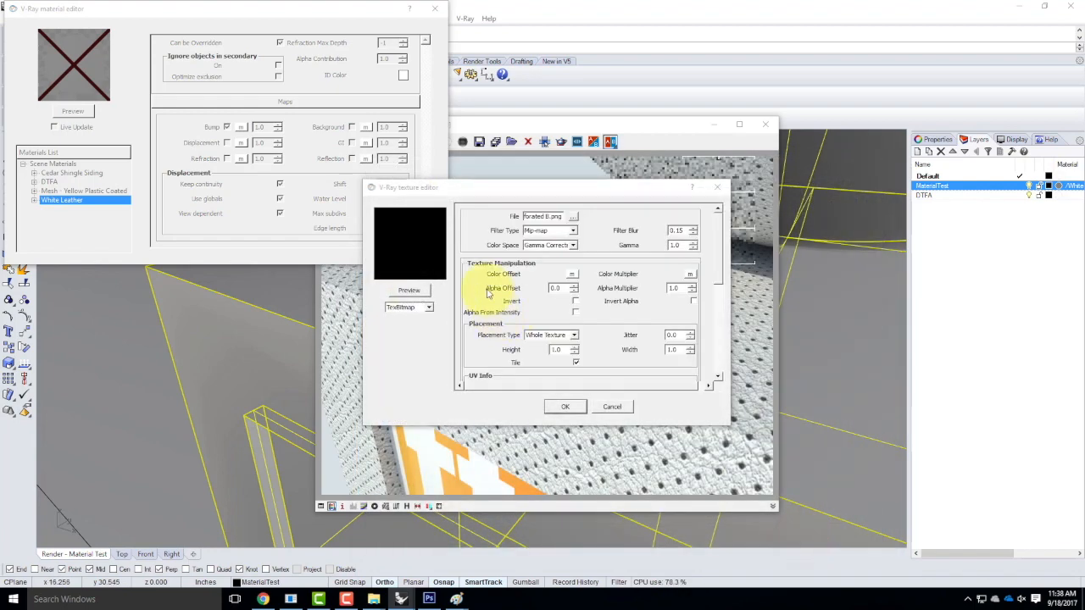
left_click(583, 405)
left_click(568, 409)
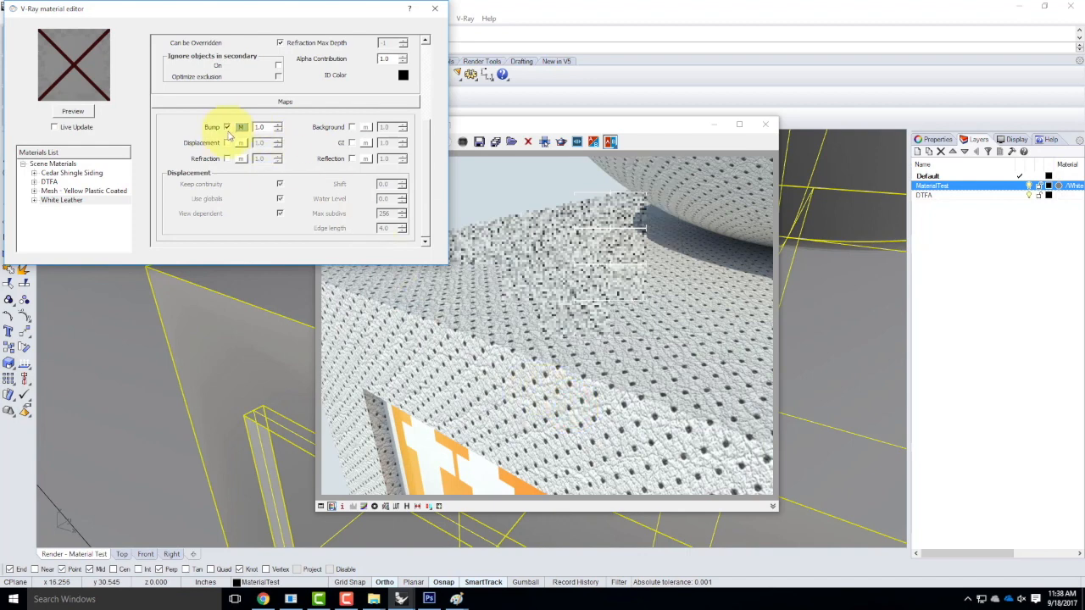
left_click(264, 127)
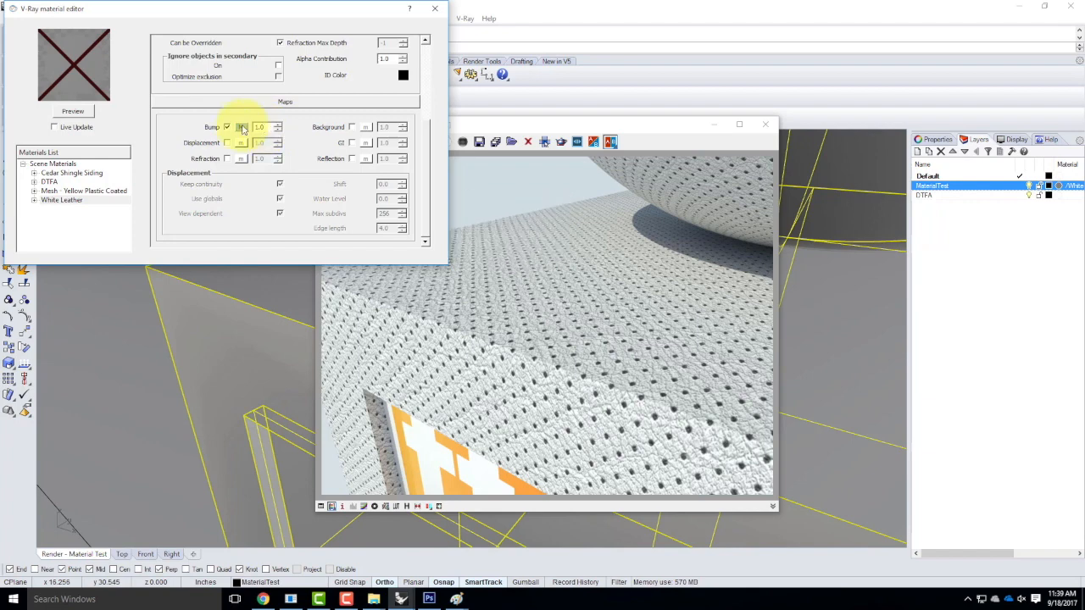
Close the editor and previous render window, then render the scene again.
left_click(434, 9)
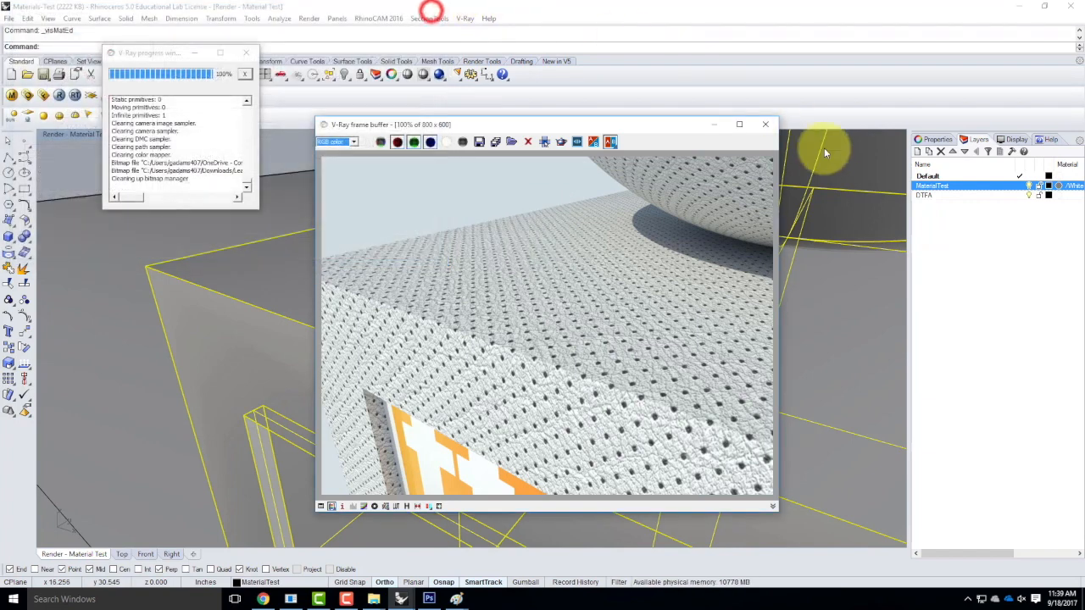
left_click(765, 124)
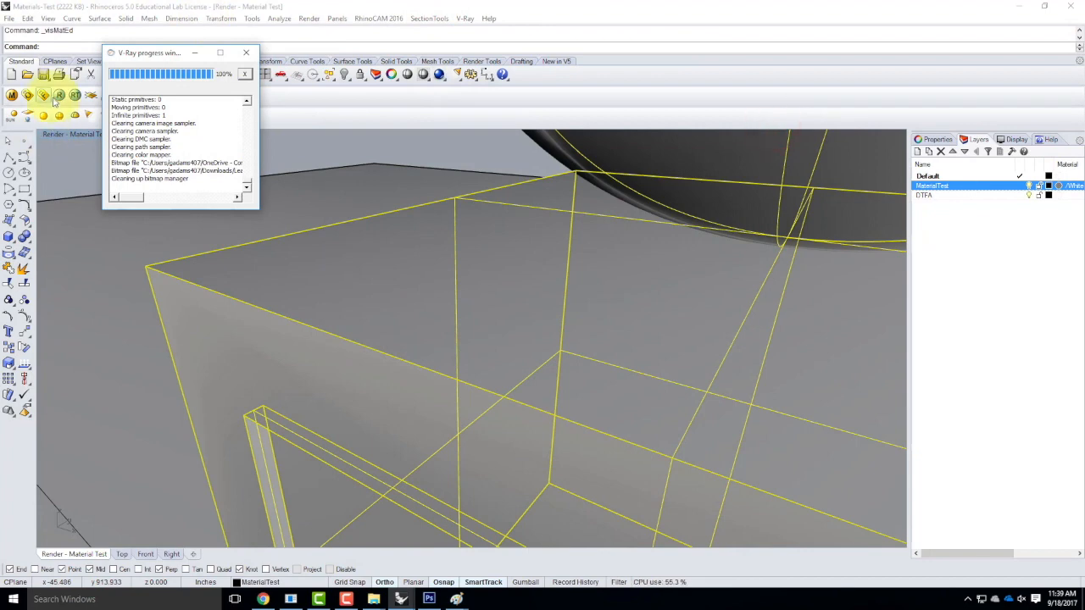
left_click(56, 95)
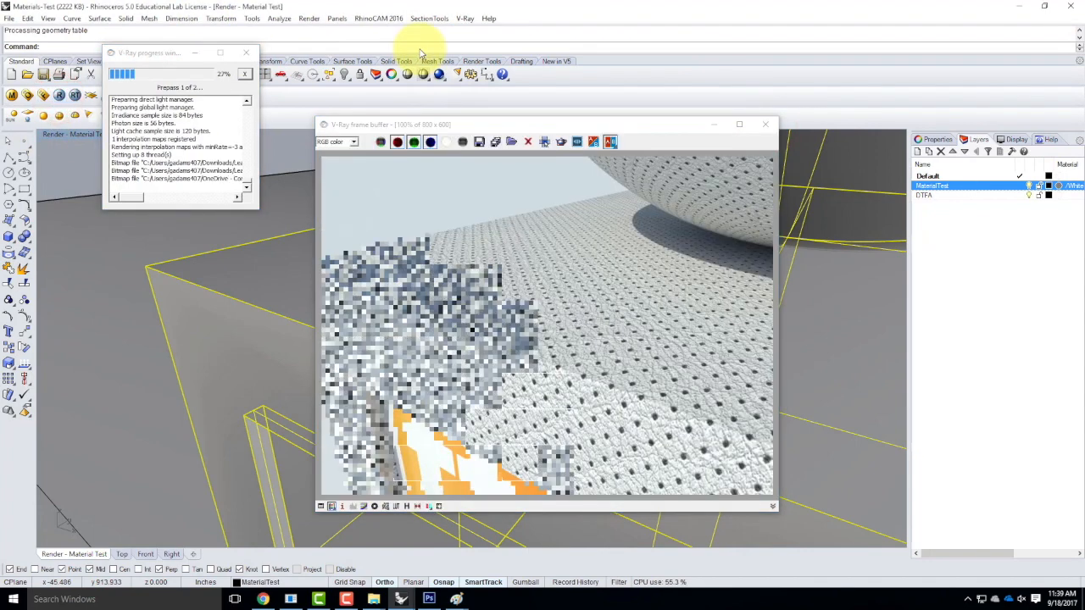
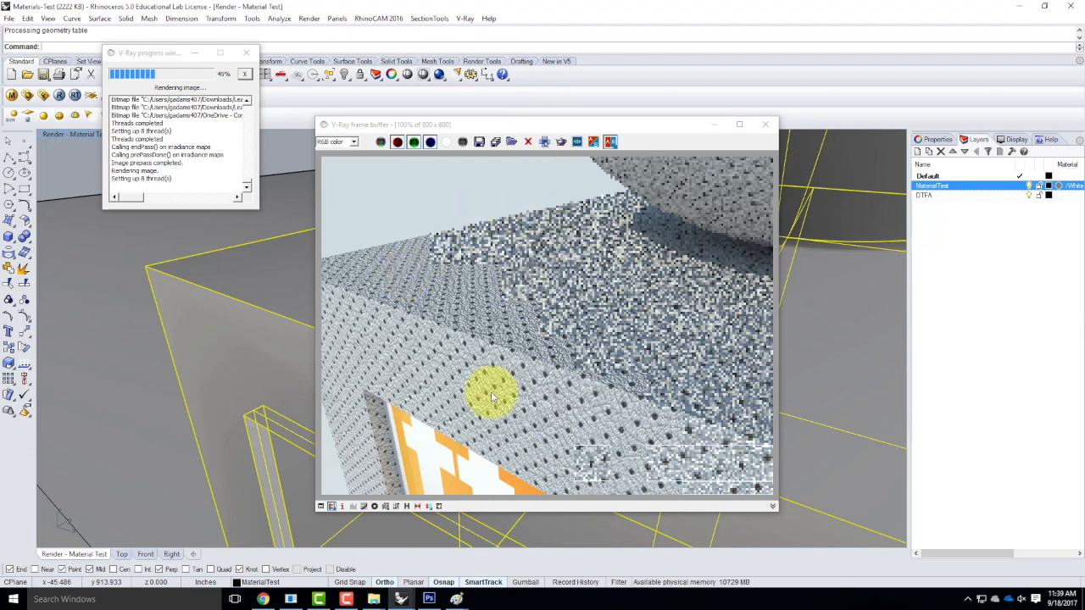
Close the V-Ray windows and restore the saved Render - Material Test view.
left_click(766, 125)
left_click(246, 53)
left_click(116, 134)
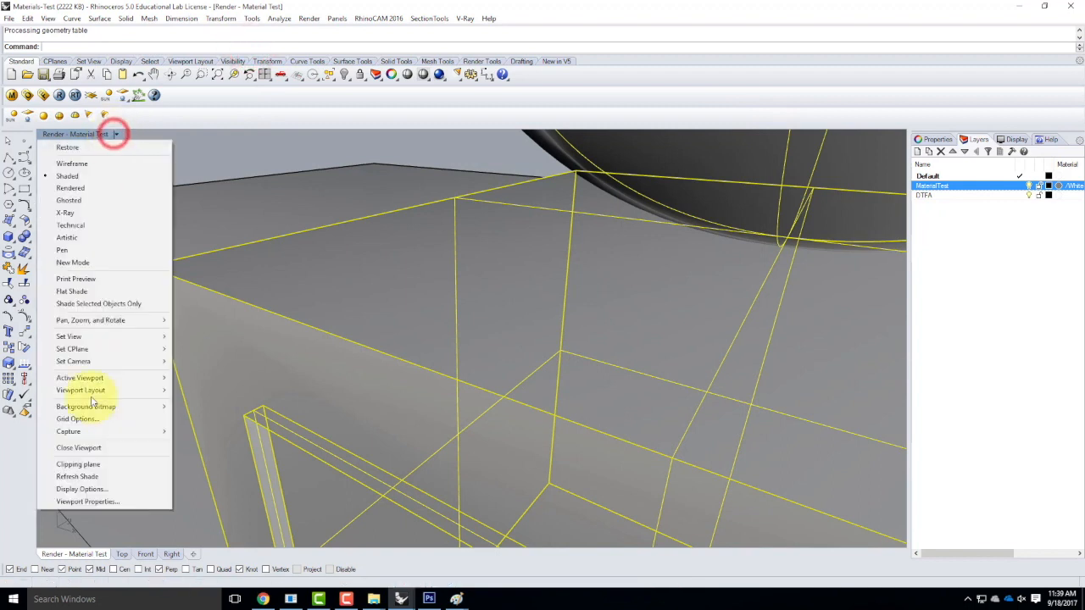
mouse_move(108, 365)
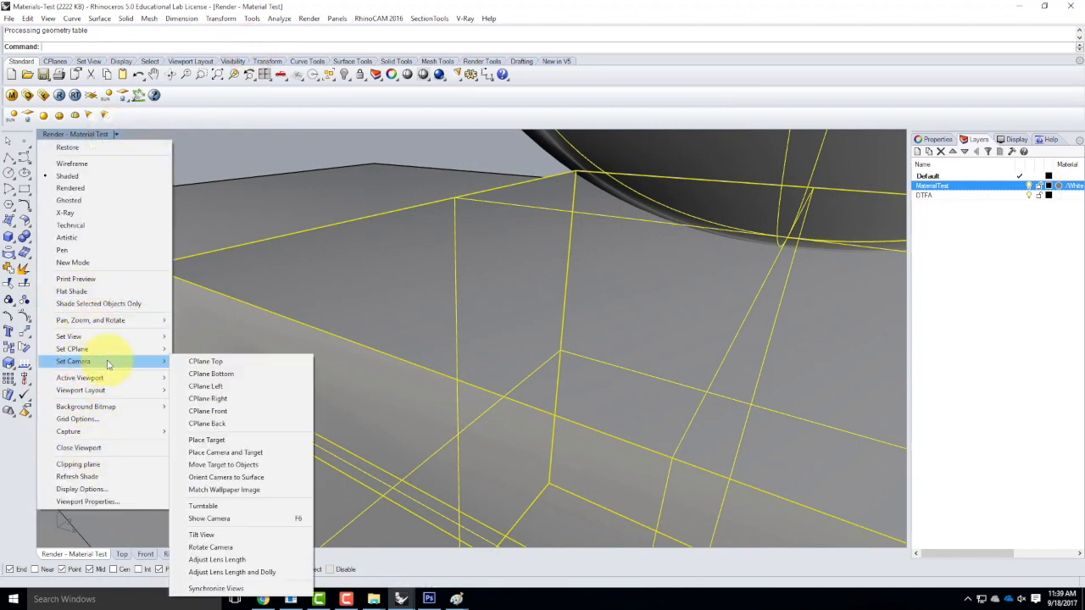
mouse_move(152, 336)
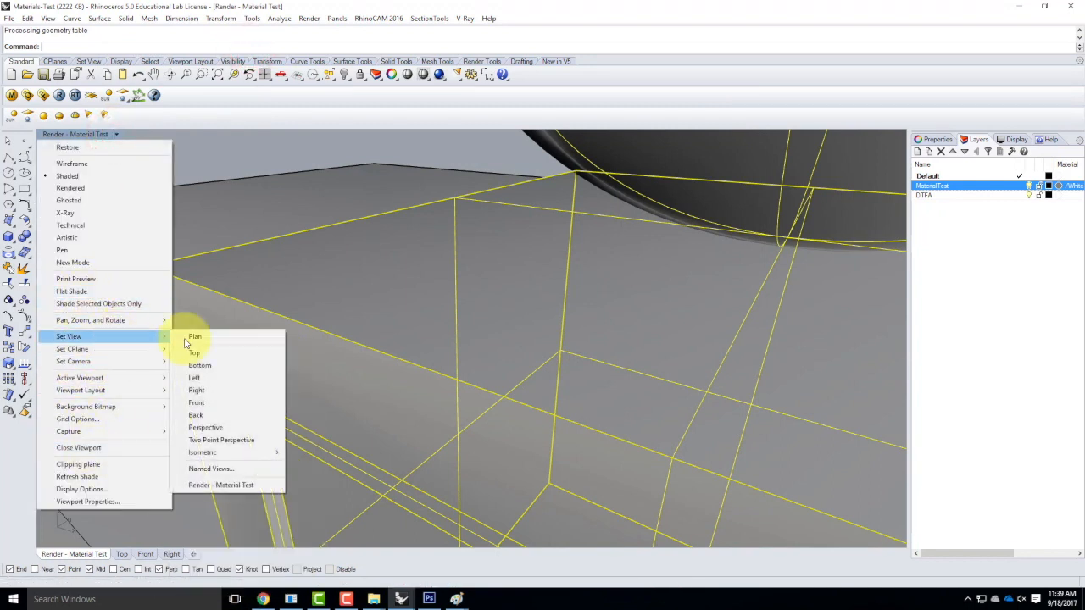
left_click(222, 485)
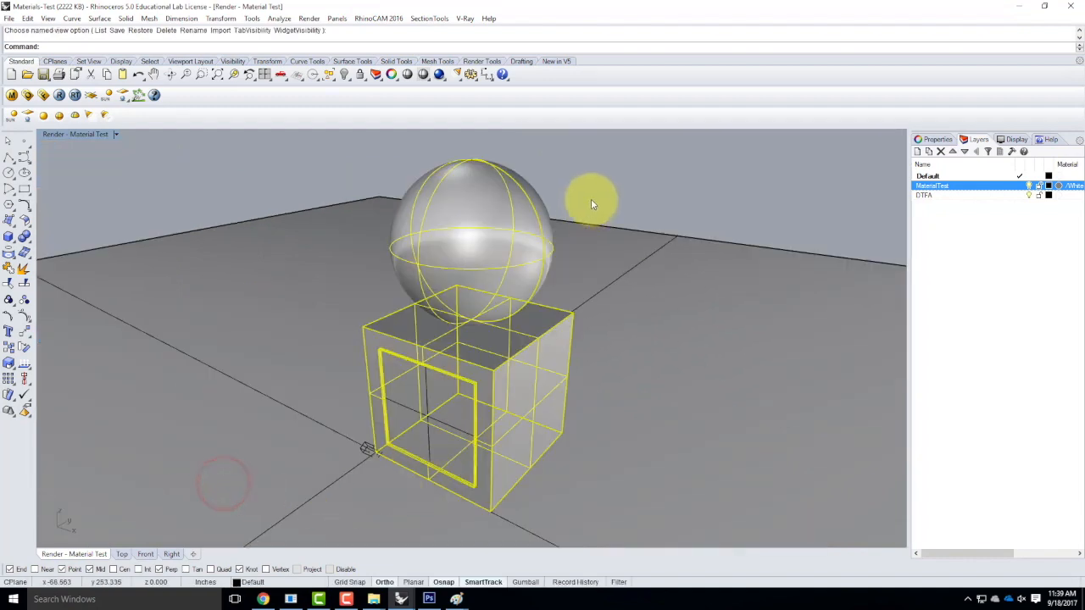
Clear the selection, run a V-Ray render, then select the box's front face.
left_click(596, 191)
left_click(61, 96)
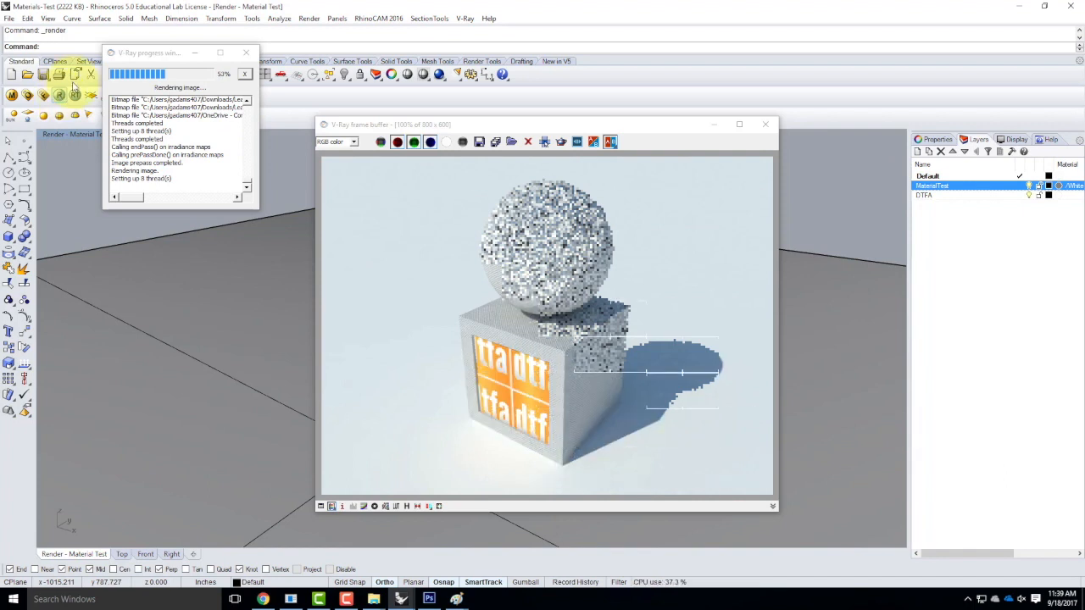
left_click(767, 125)
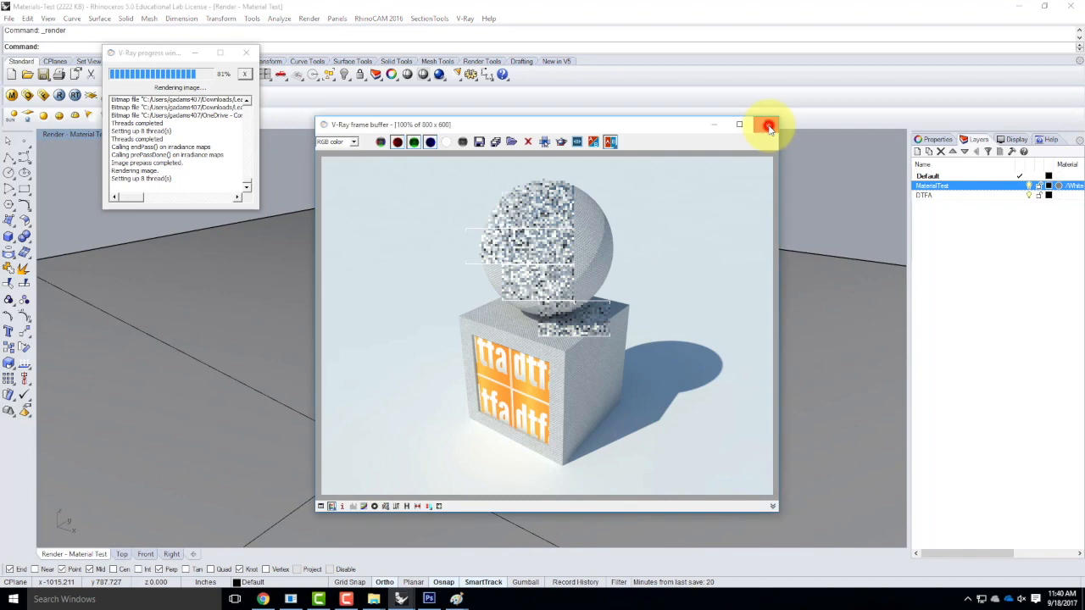
left_click(416, 394, "ctrl+shift")
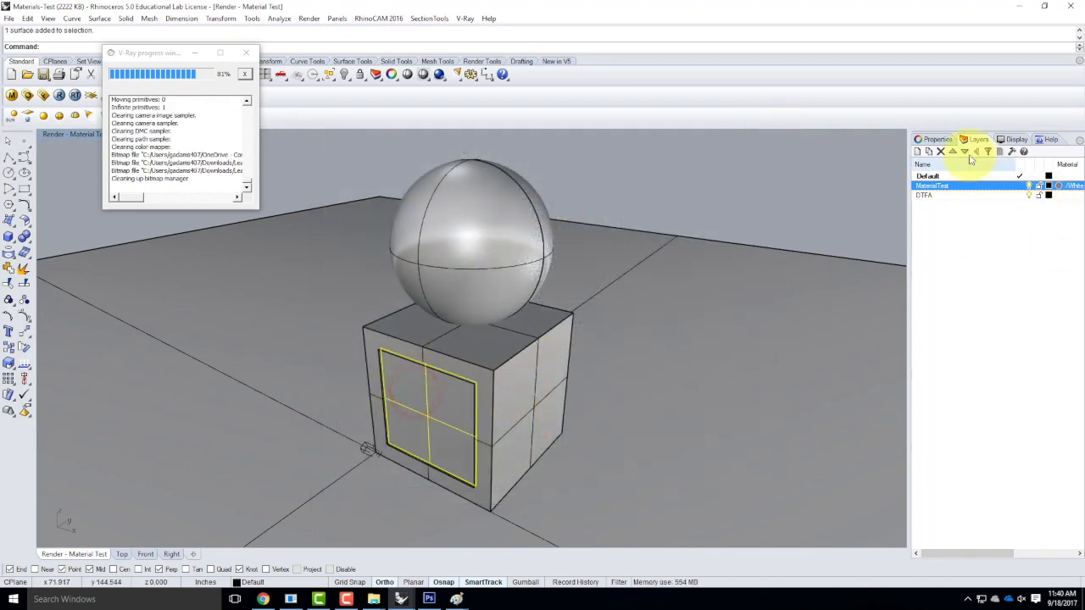
Open the face's texture mapping properties and try an XYZ size of 12.
left_click(936, 139)
left_click(954, 155)
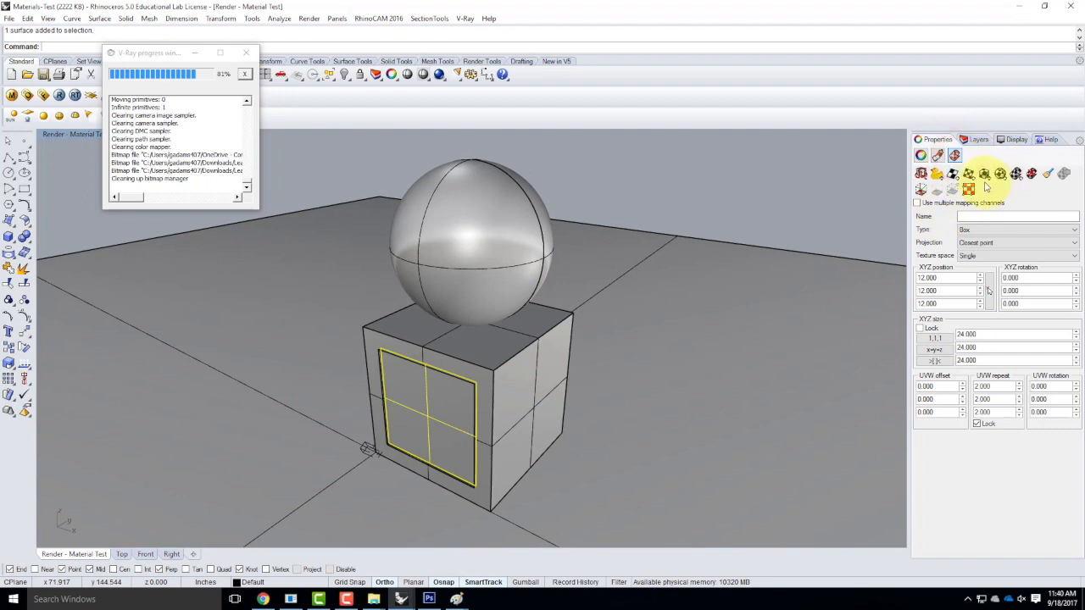
left_click(985, 333)
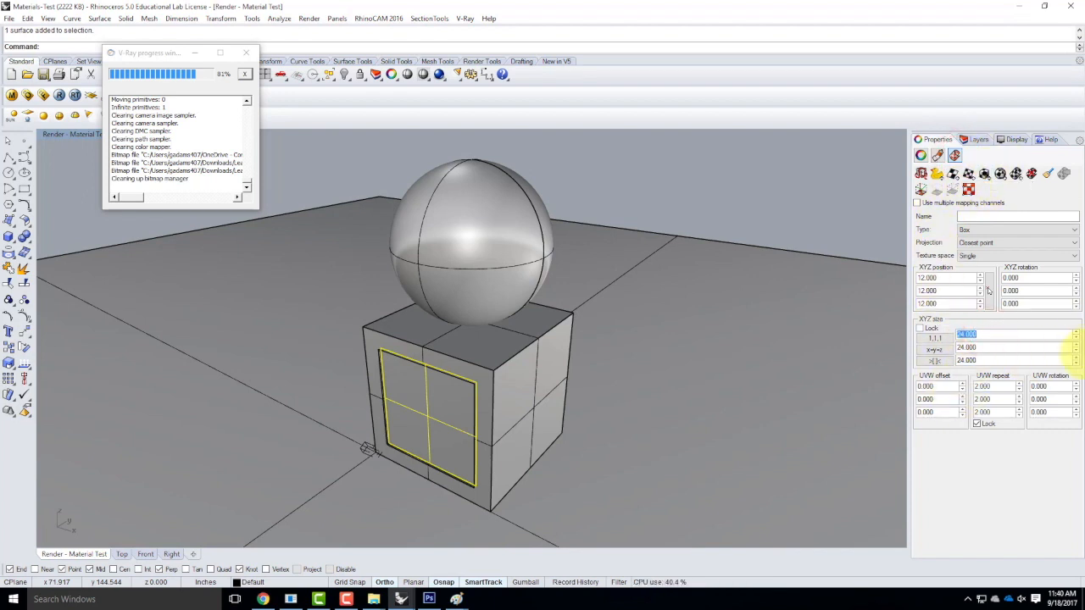
type("12")
key("Tab")
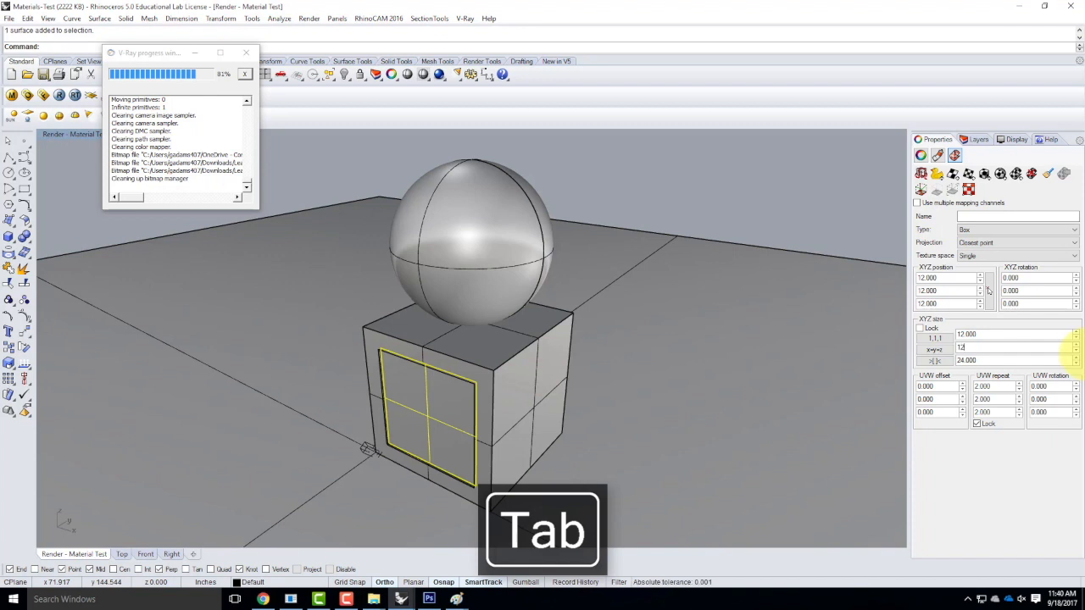
key("Tab")
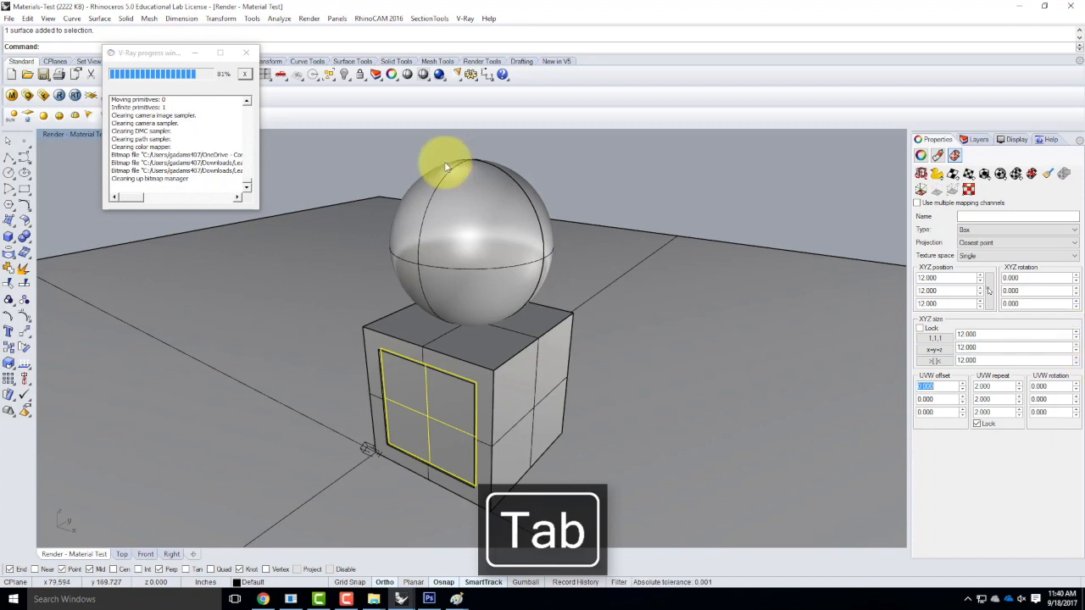
Close the render progress window and switch the viewport to Rendered display.
left_click(245, 53)
left_click(116, 133)
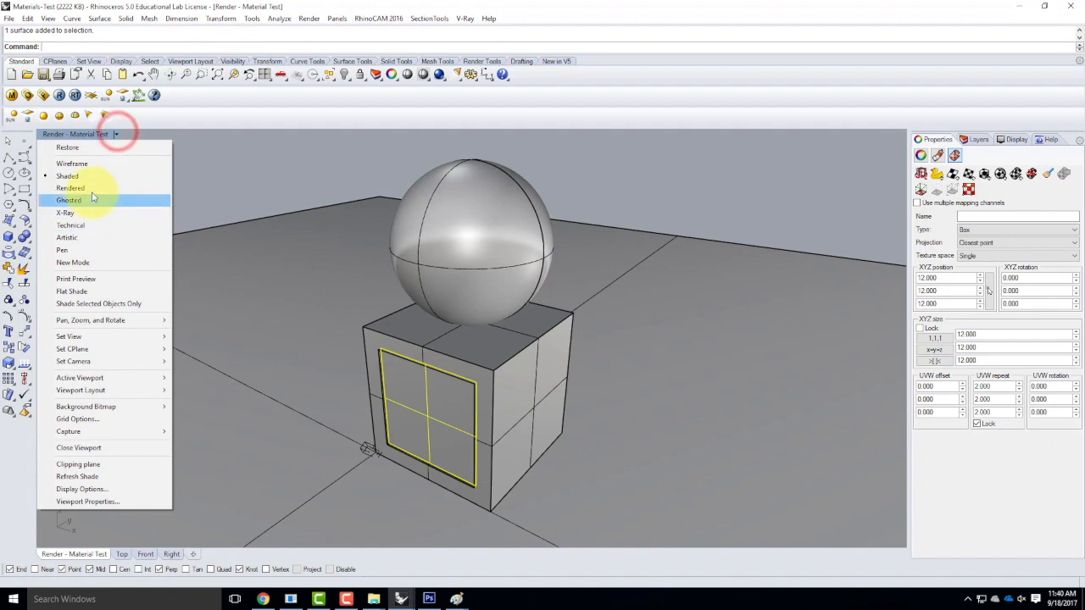
left_click(90, 189)
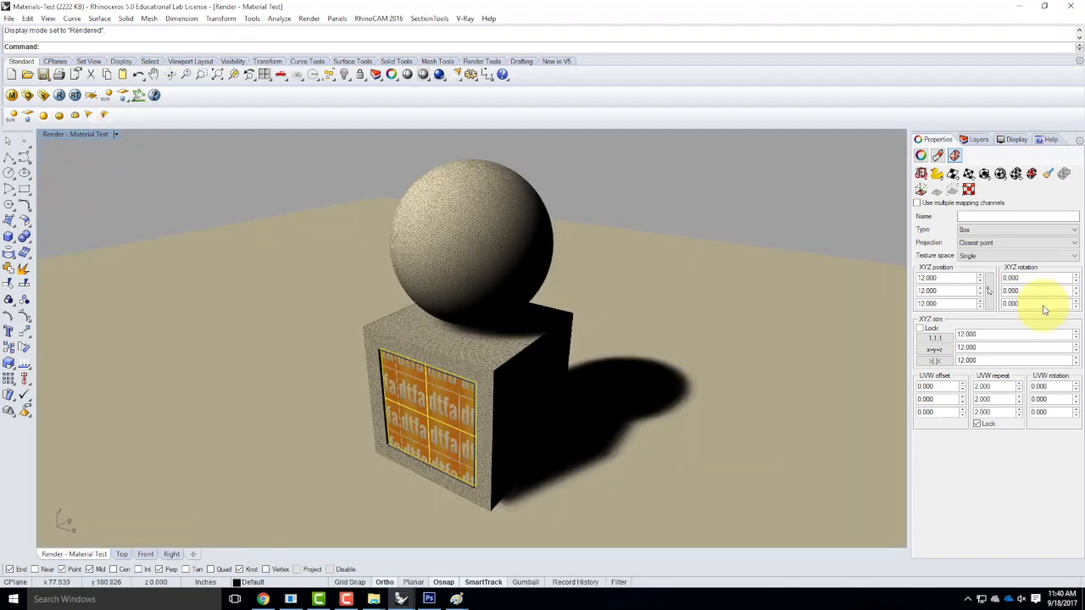
Try an XYZ size of 48 in all three size fields.
type("48")
key("Tab")
type("48")
key("Tab")
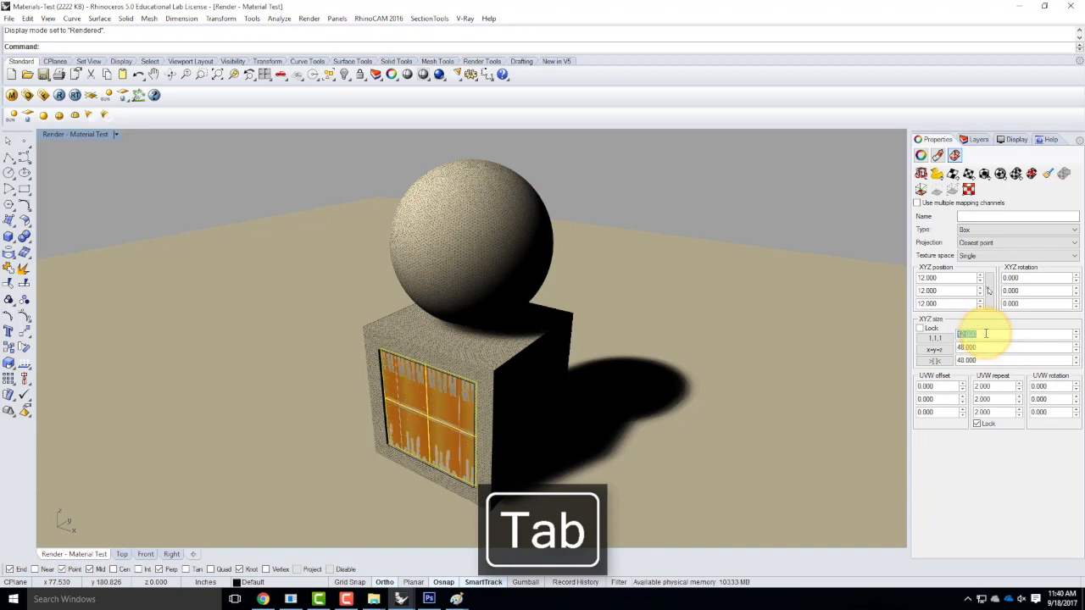
type("48")
key("Tab")
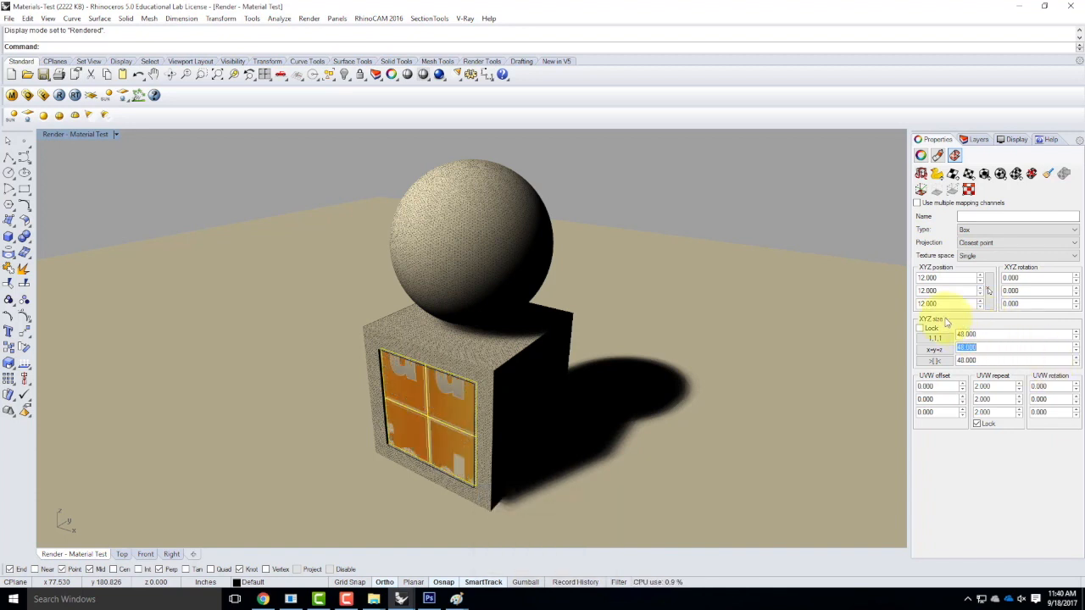
Set all three XYZ mapping sizes to 24.
left_click_drag(983, 335, 958, 333)
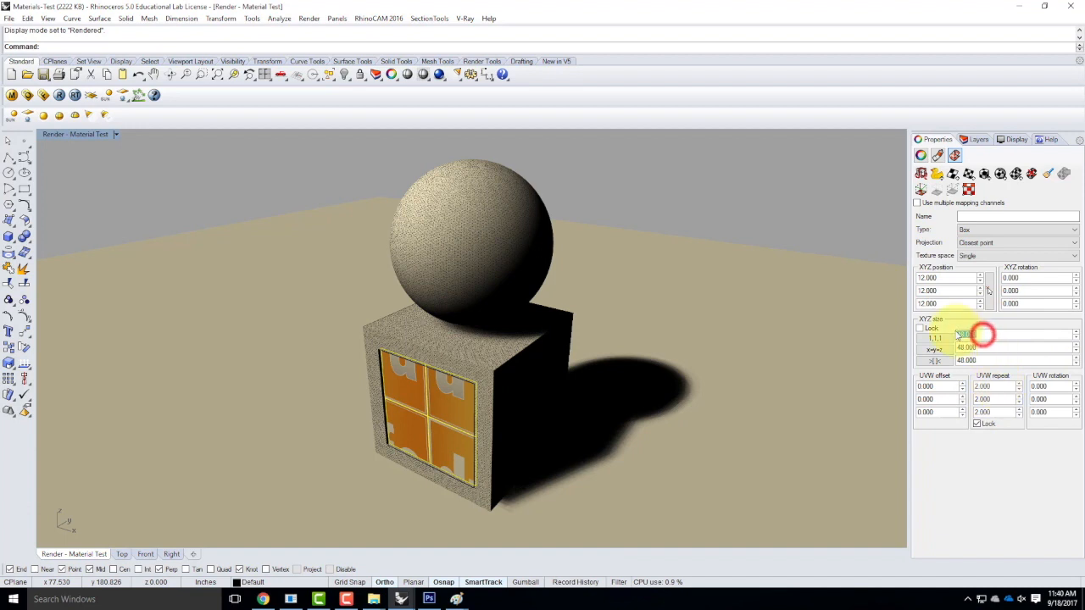
key("Tab")
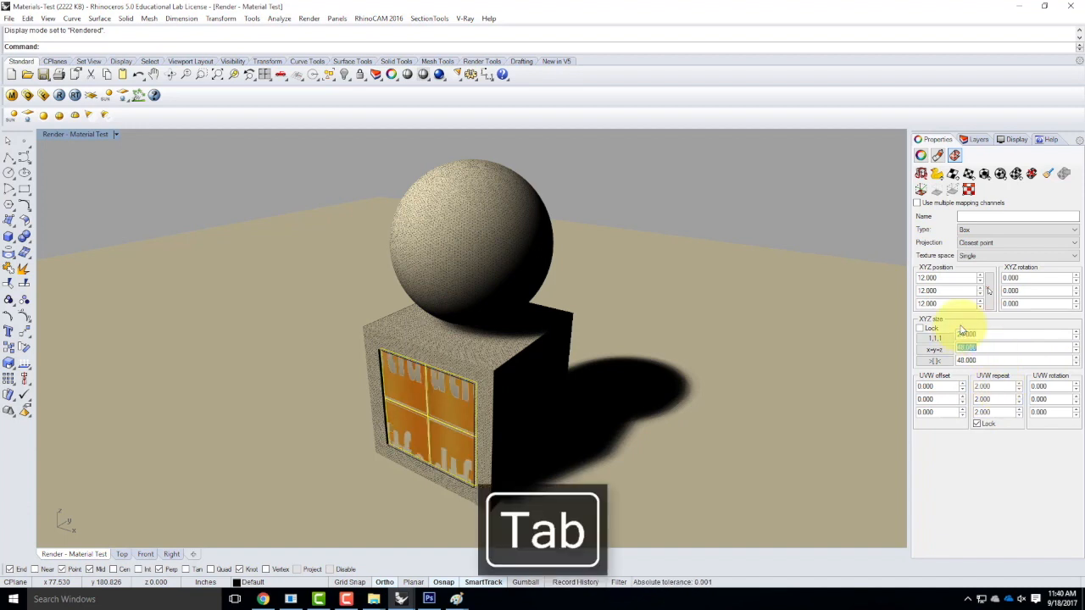
key("ctrl+a")
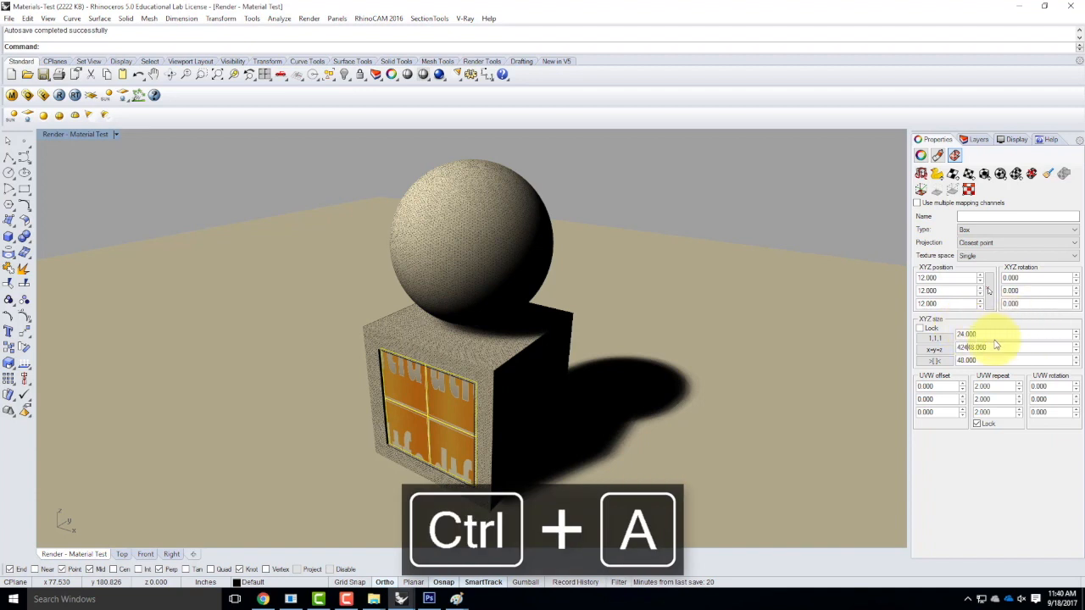
left_click_drag(998, 346, 894, 325)
type("24")
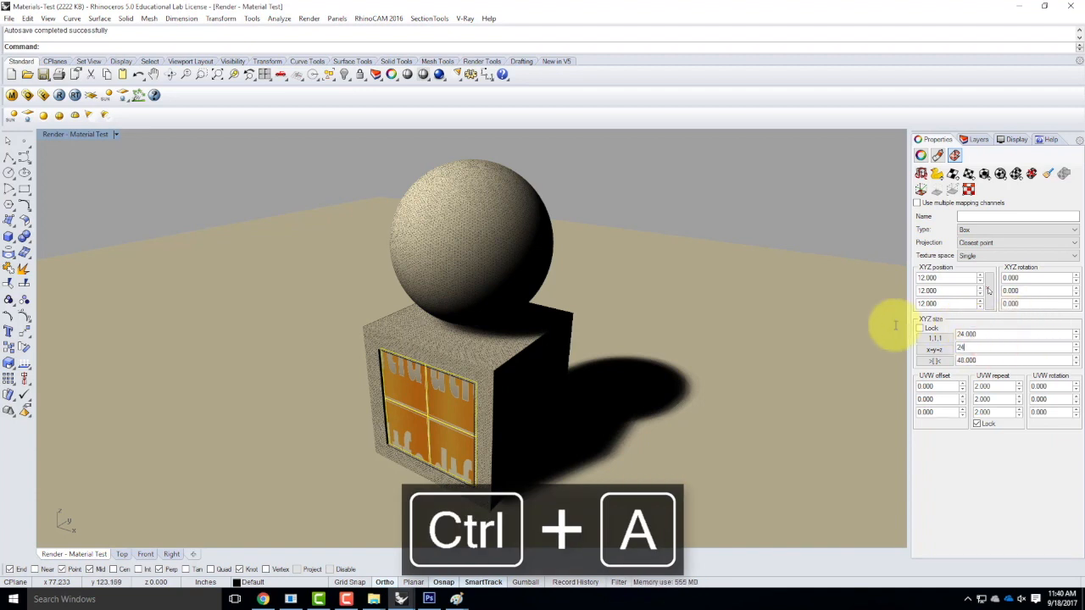
key("Tab")
type("24")
key("Tab")
Set the UVW repeat to 1.000 and start a new V-Ray render.
left_click_drag(999, 388, 972, 386)
type("1")
key("Tab")
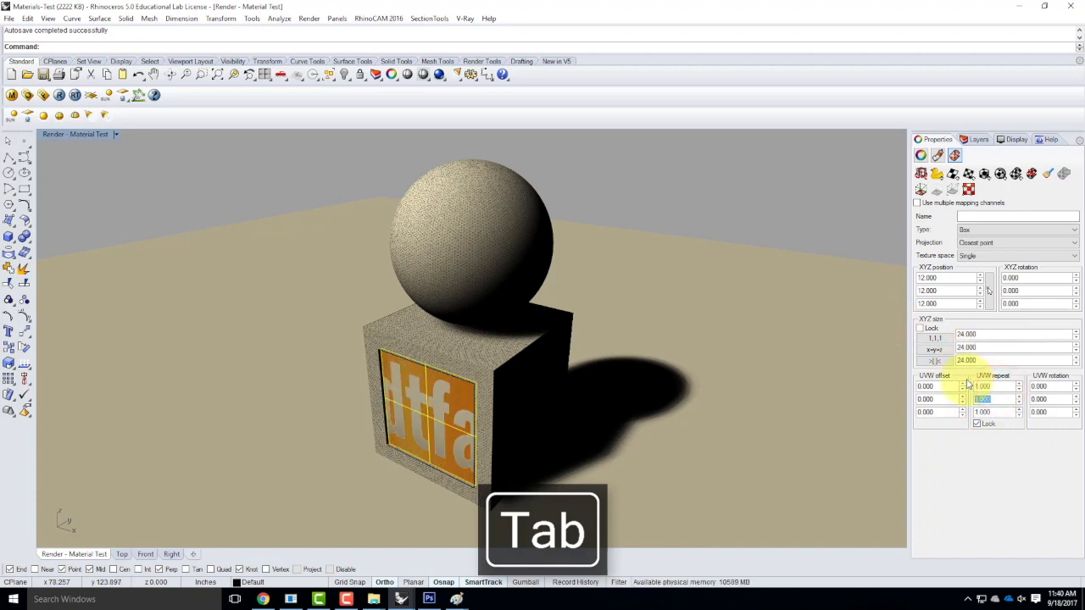
type("1.1")
key("Tab")
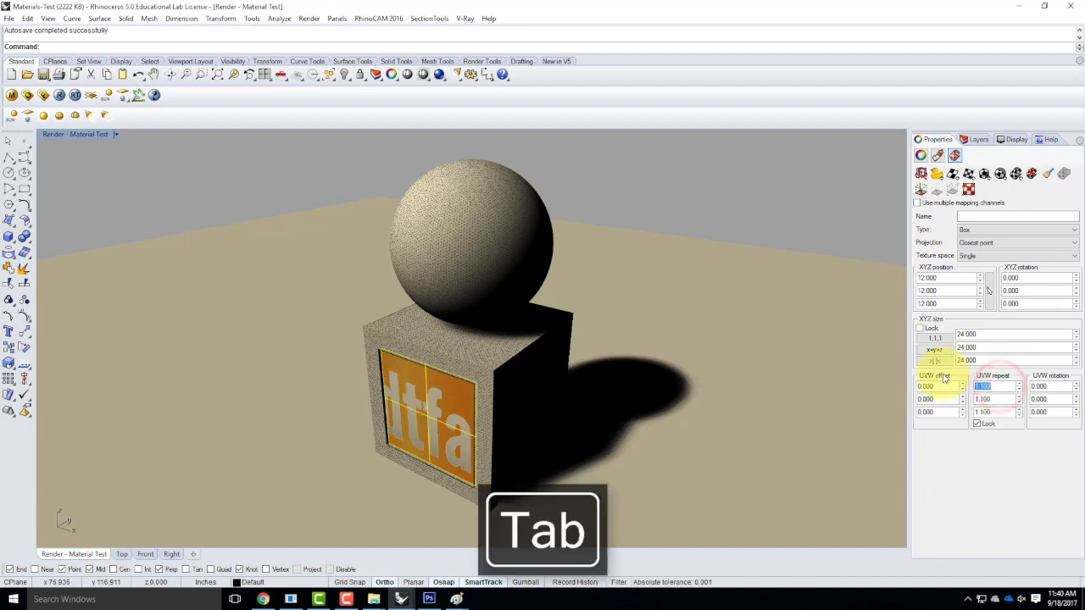
key("Tab")
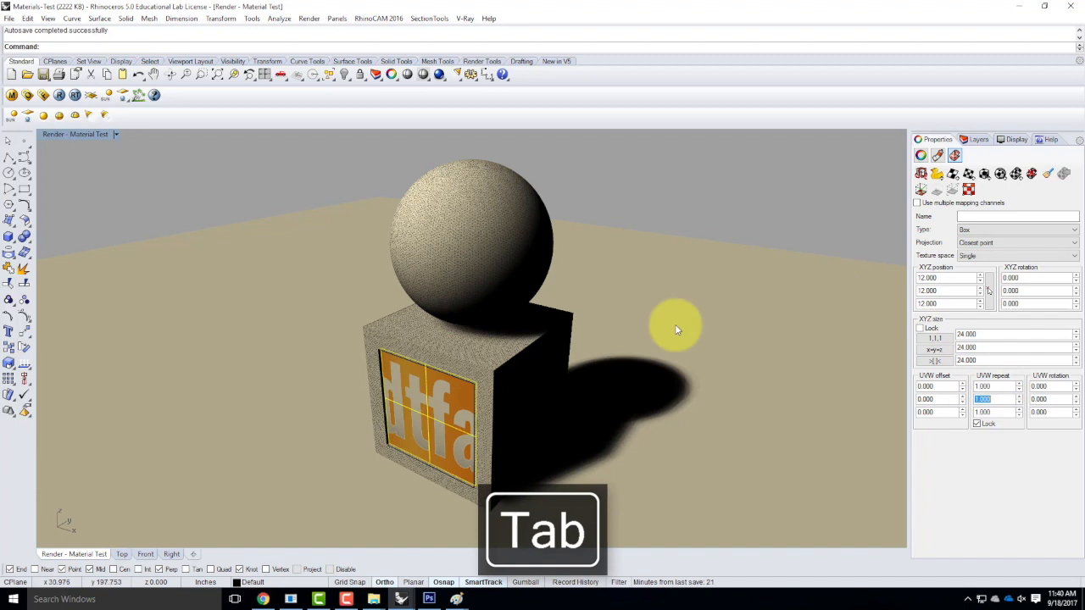
left_click(59, 96)
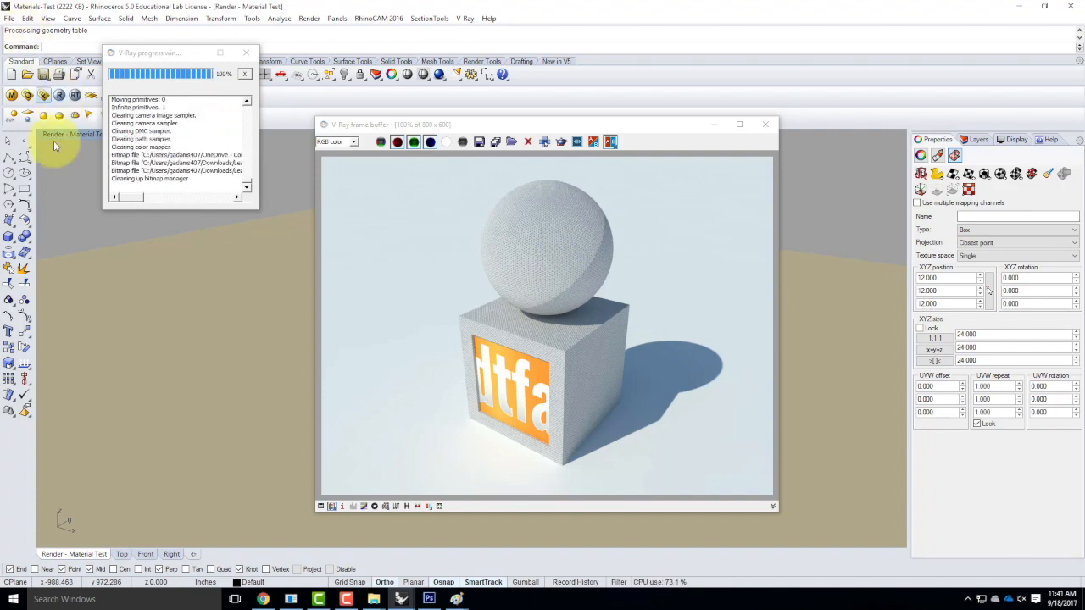
From the frame buffer's save dialog, create a new White Leather folder in Ex210.
left_click(480, 144)
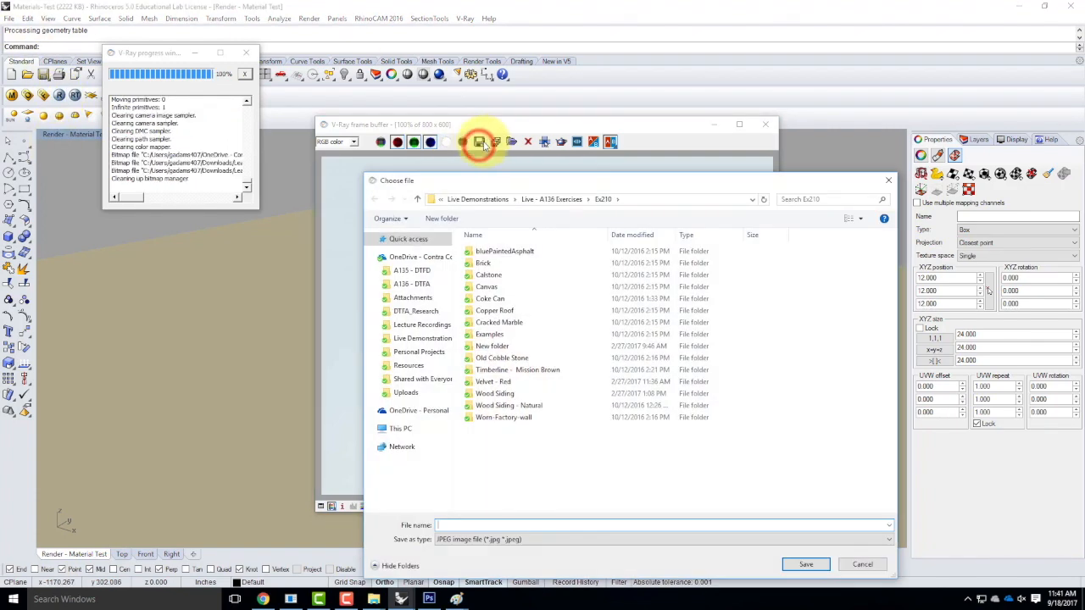
right_click(506, 447)
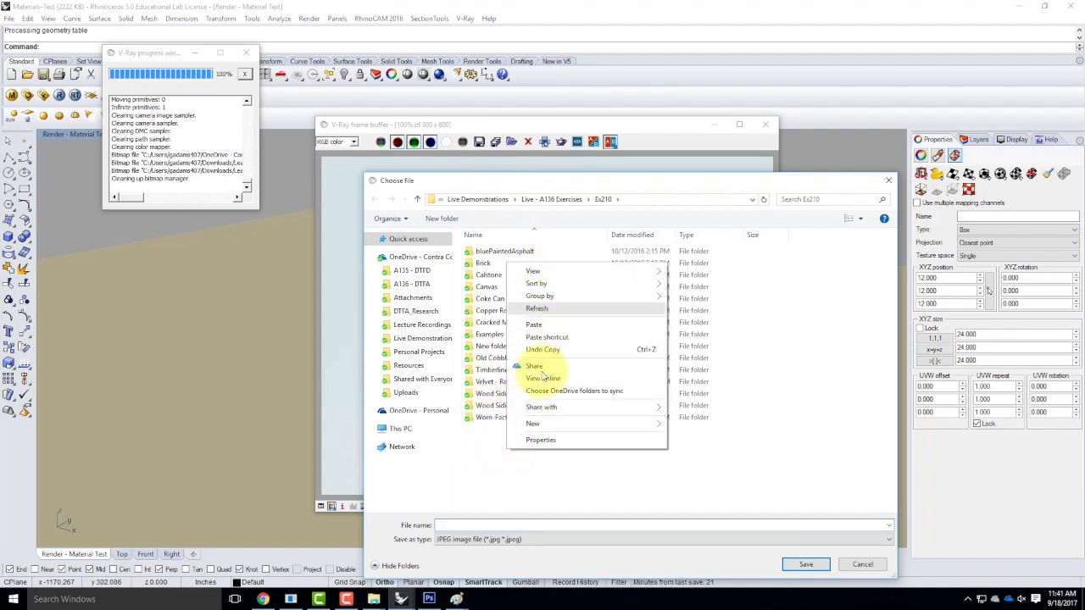
mouse_move(533, 423)
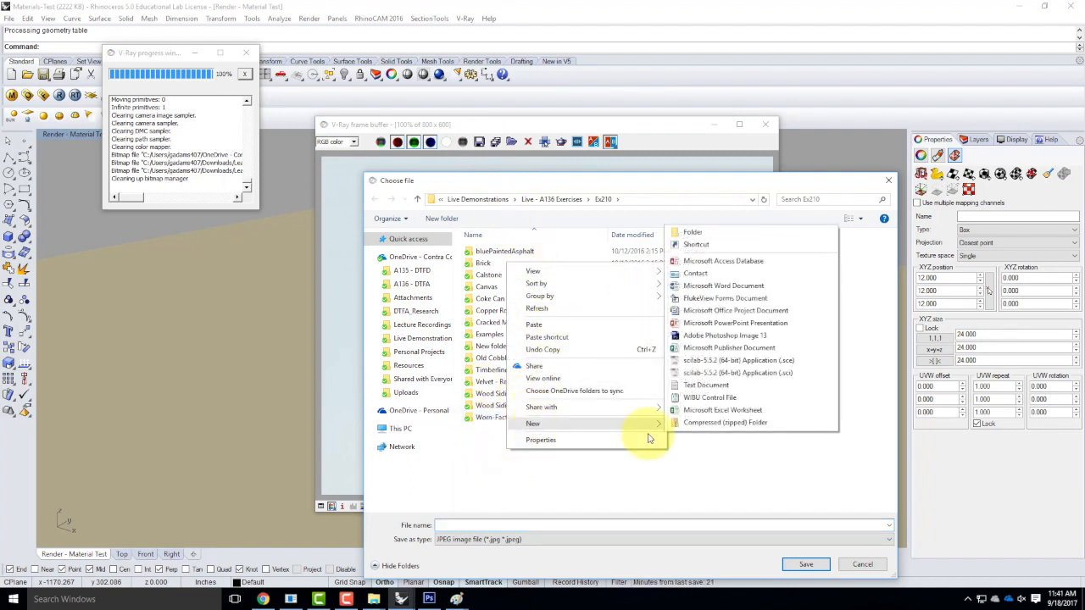
left_click(702, 236)
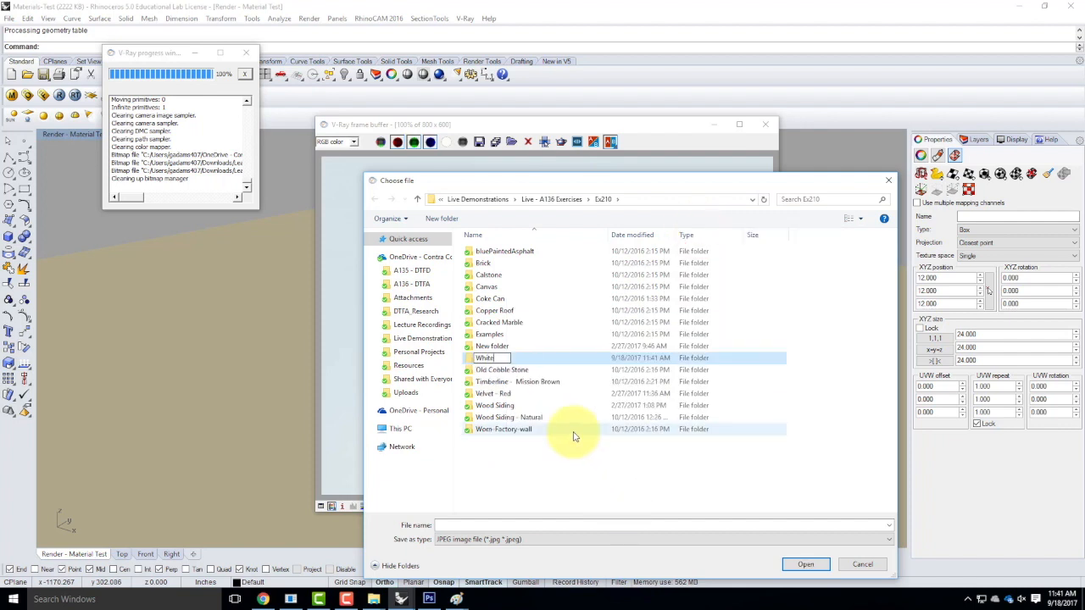
left_click(550, 360)
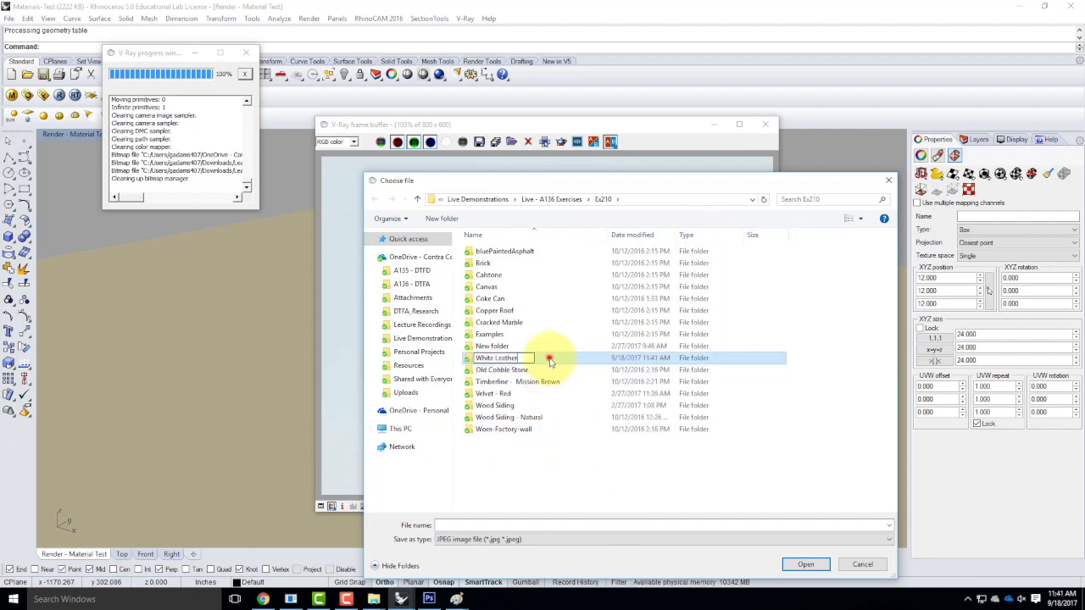
Save the render as JPEG 'White Leather Sample' inside Ex210\White Leather.
double_click(468, 358)
left_click(374, 198)
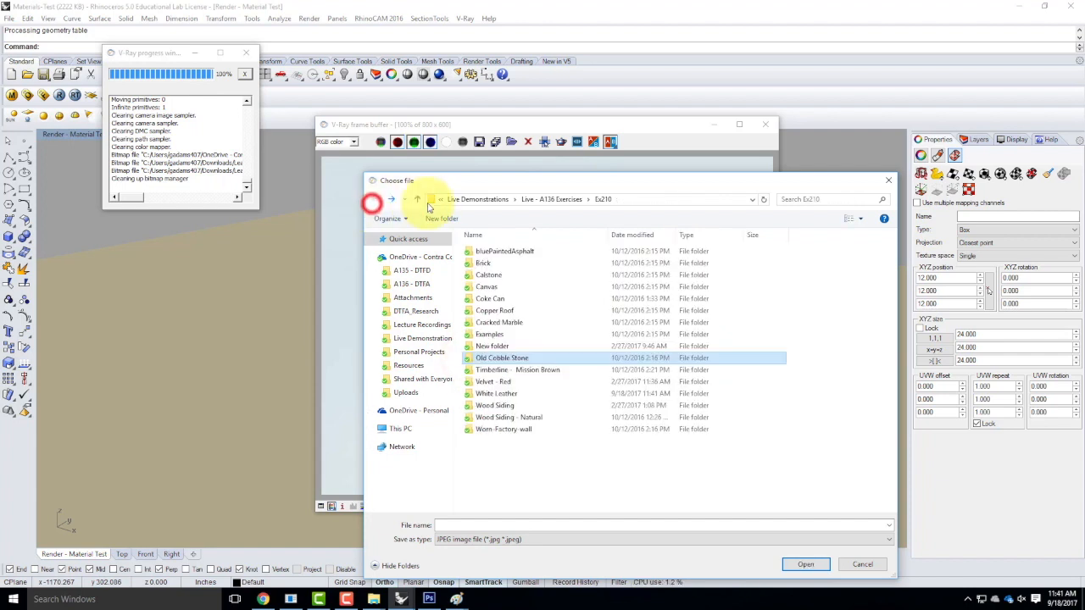
double_click(496, 395)
left_click(459, 527)
type("White Leather Samp")
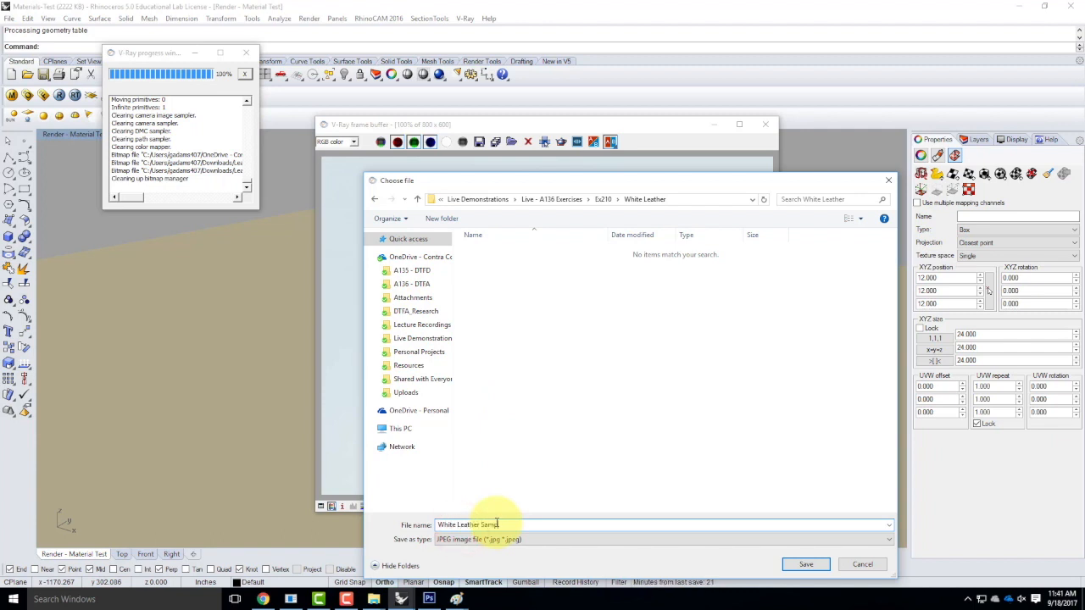
type("le")
left_click(803, 563)
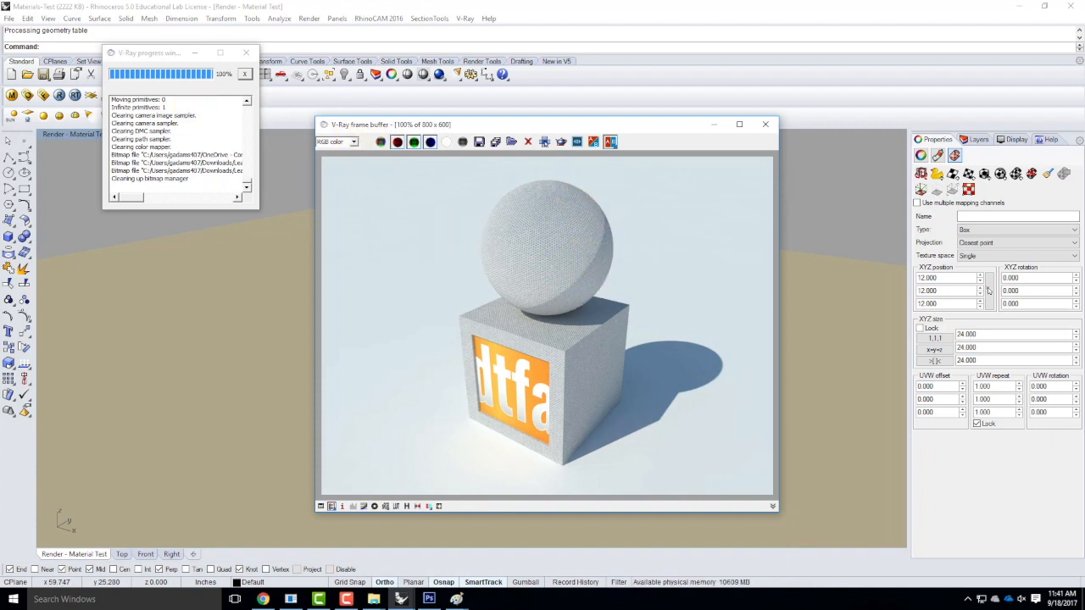
In the V-Ray material editor, choose Pack Material for White Leather.
left_click(12, 96)
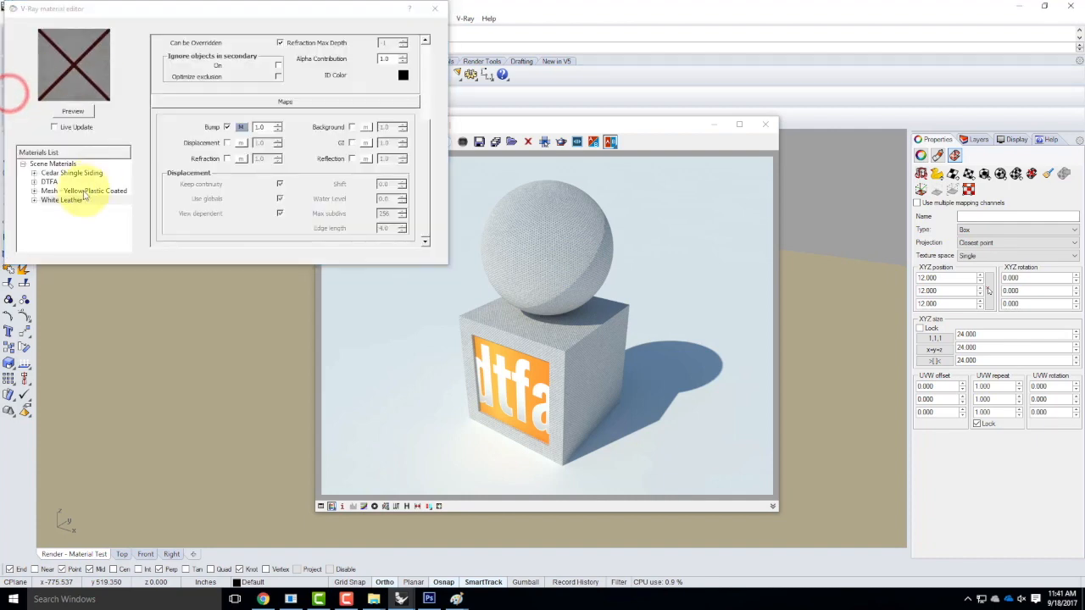
left_click(53, 202)
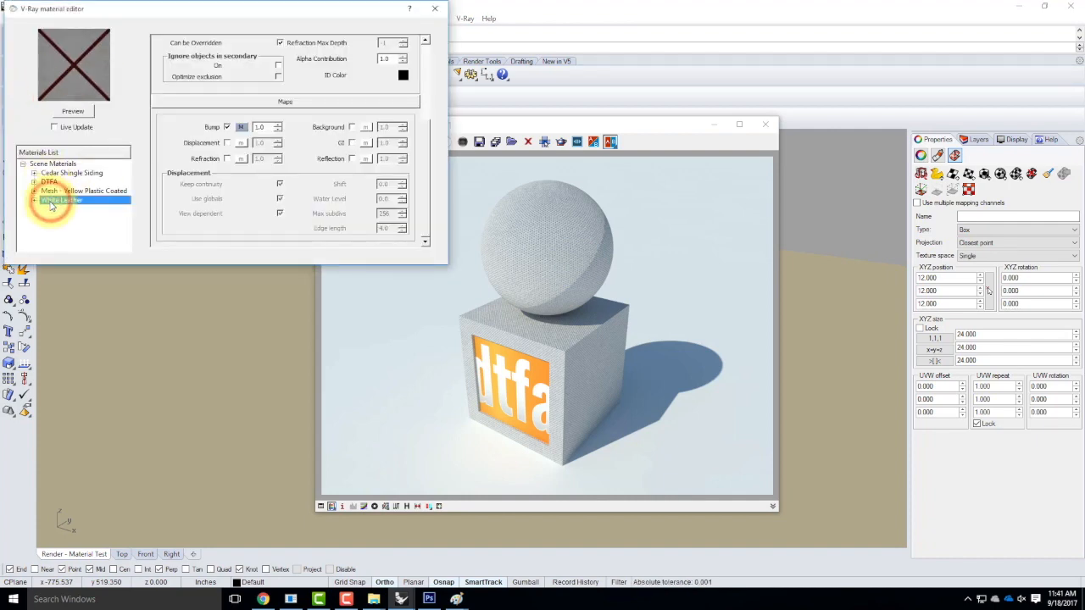
right_click(47, 201)
left_click(81, 233)
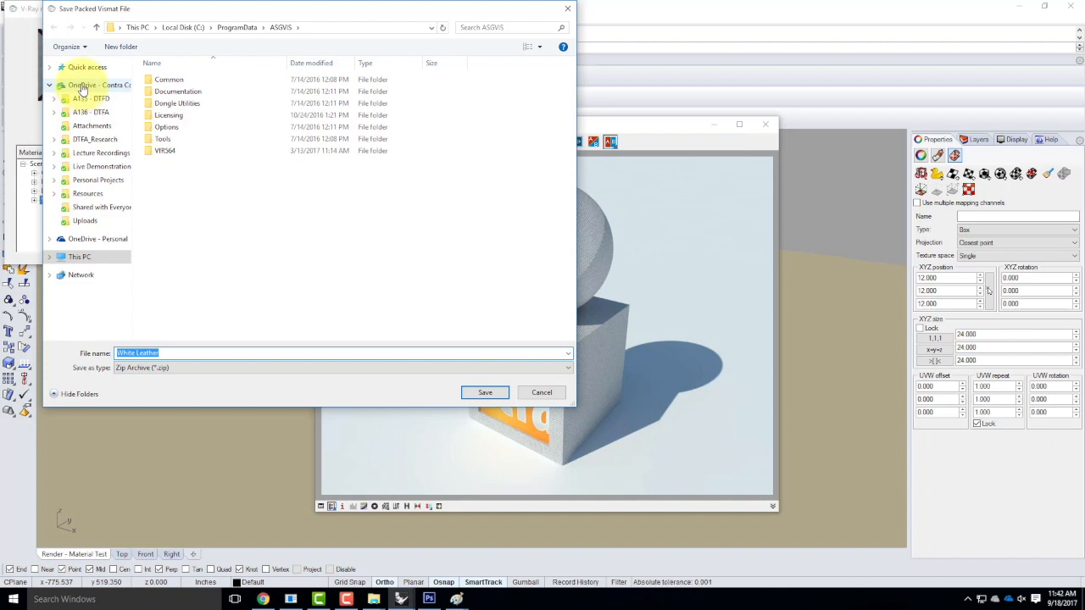
Save the packed archive into Live - A136 Exercises\Ex210\White Leather.
left_click(90, 166)
double_click(175, 92)
double_click(163, 188)
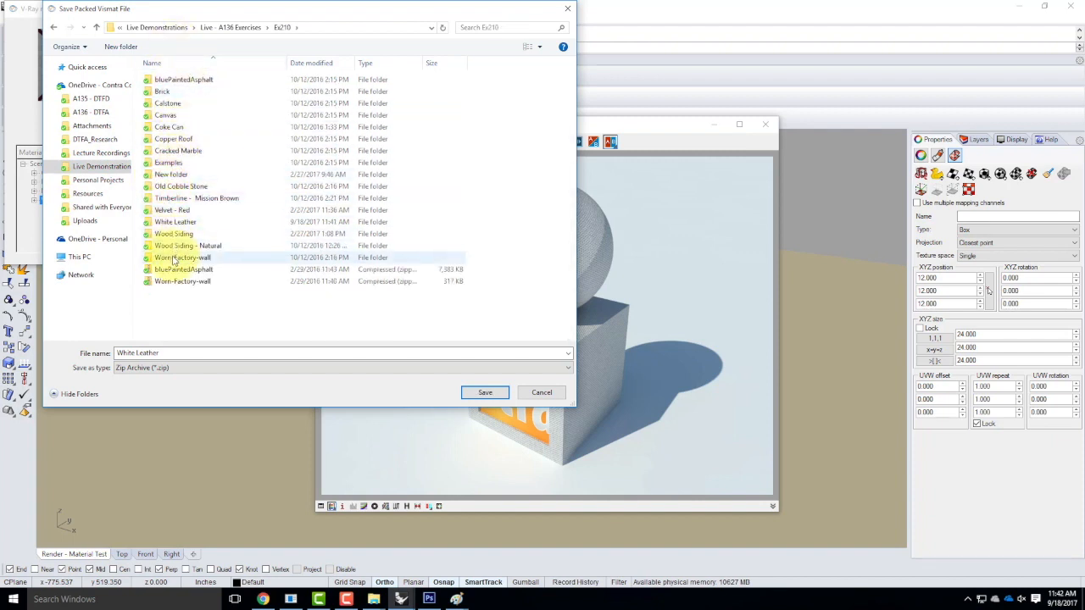
double_click(172, 222)
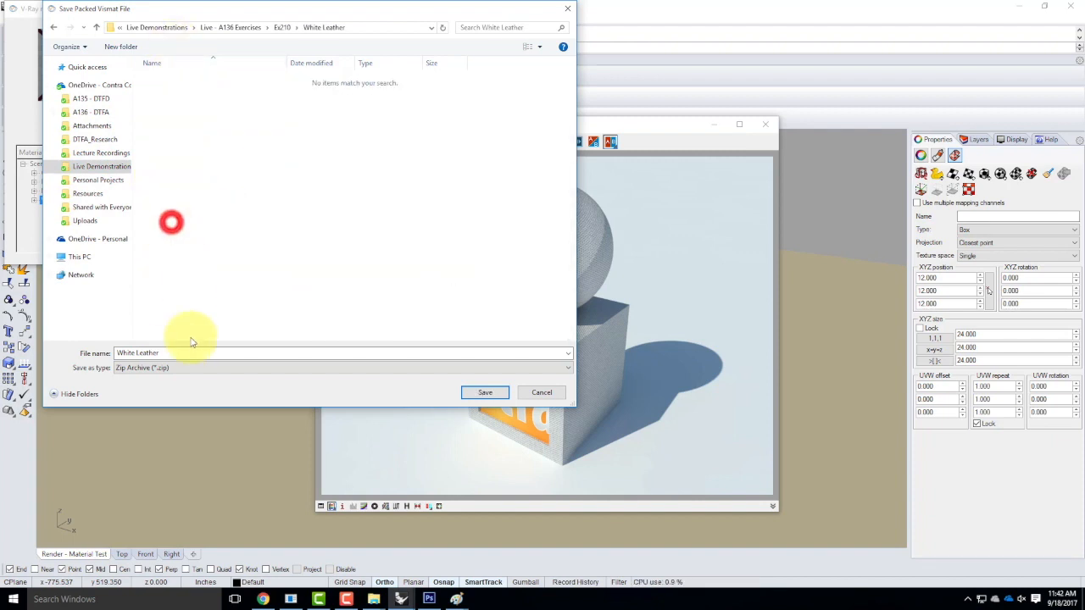
left_click(482, 392)
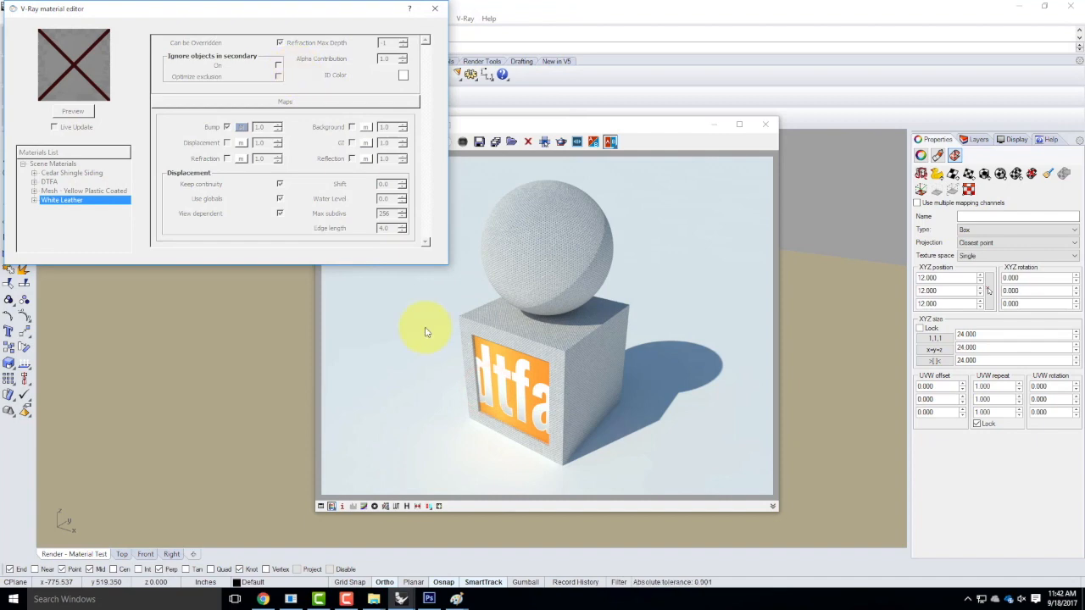
Extract the White Leather zip inside the Ex210\White Leather folder.
mouse_move(374, 599)
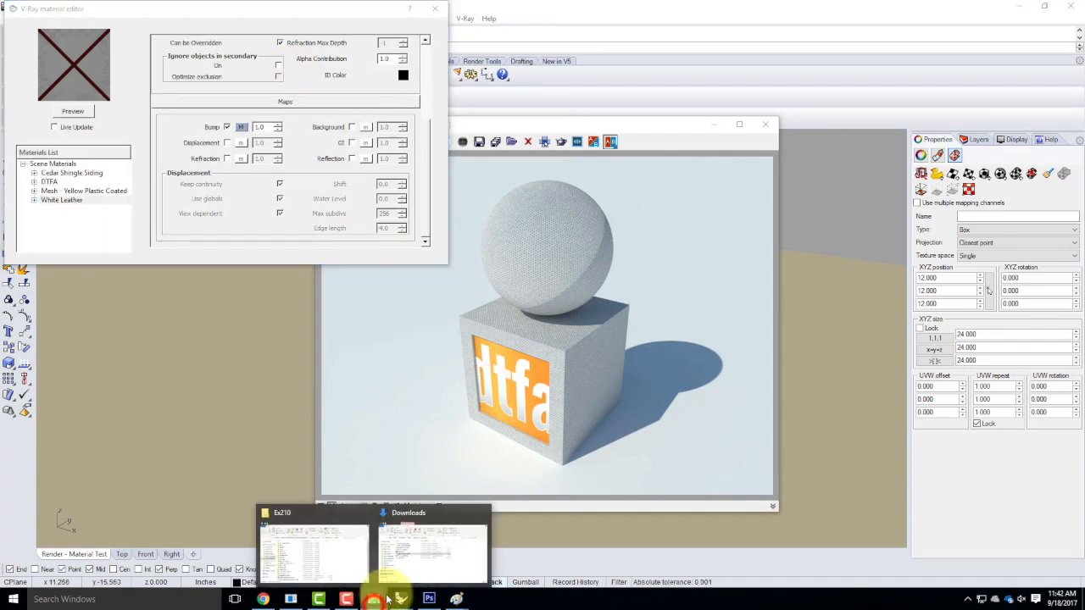
left_click(313, 551)
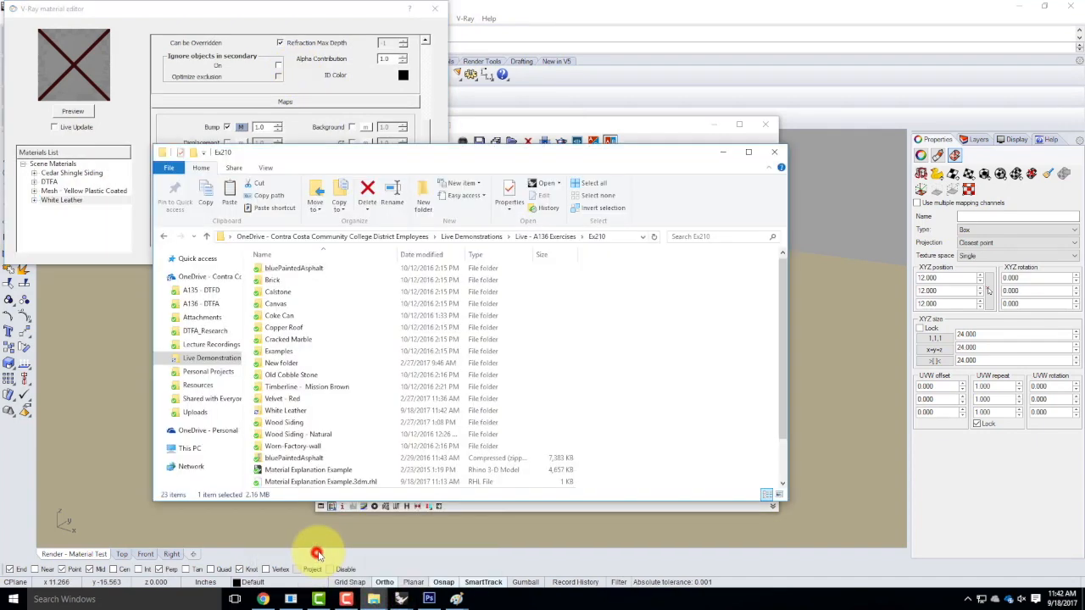
double_click(282, 411)
left_click(354, 290)
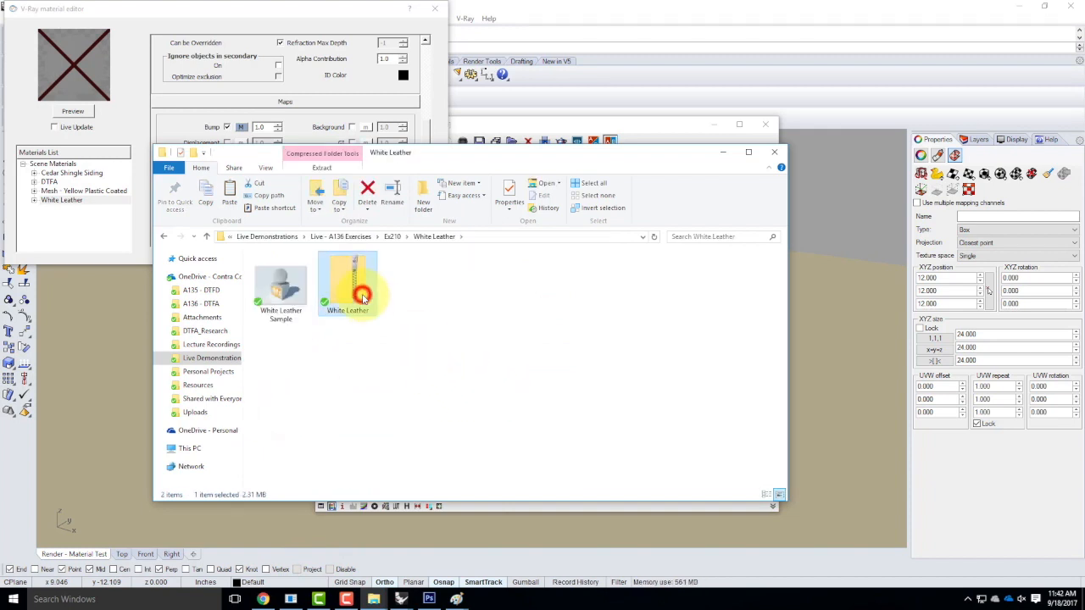
left_click(278, 297)
right_click(350, 283)
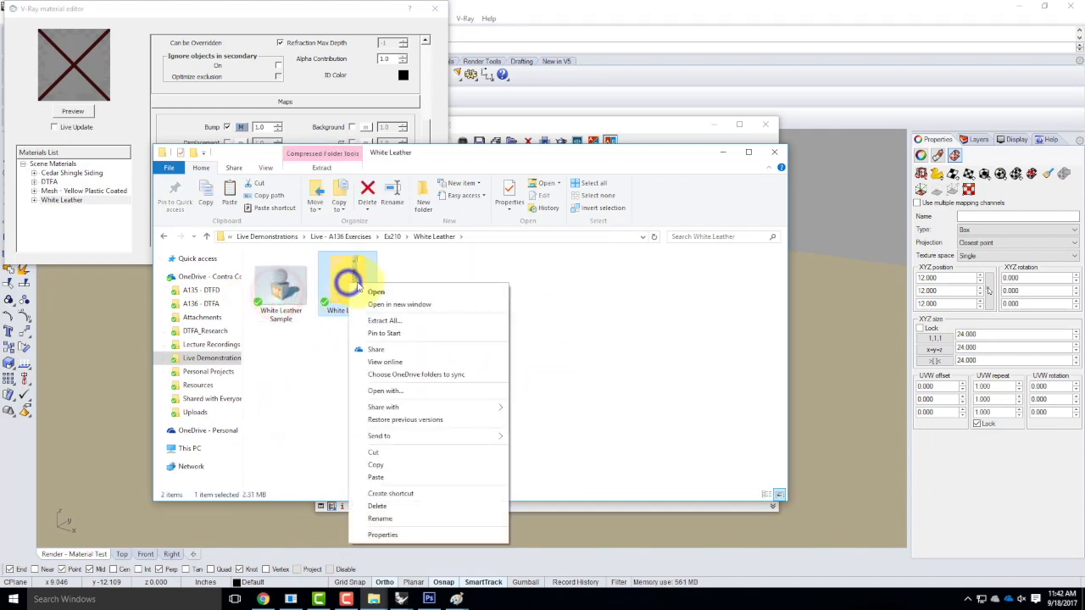
left_click(391, 321)
left_click(648, 408)
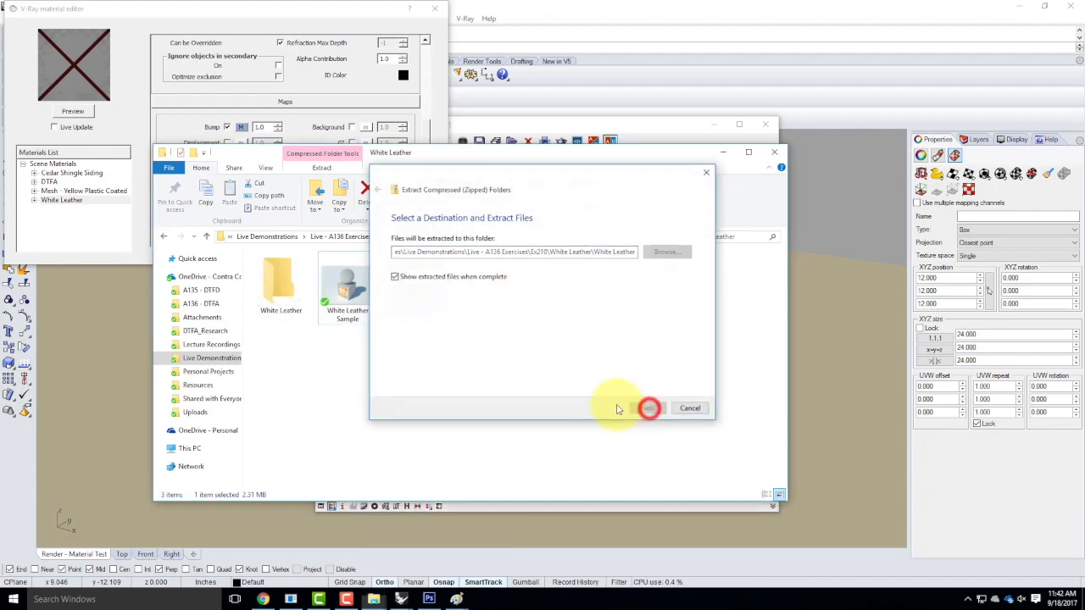
Inspect the extracted vismat and Leather Perforated textures, then close both Explorer windows.
left_click_drag(514, 227, 482, 140)
left_click(455, 303)
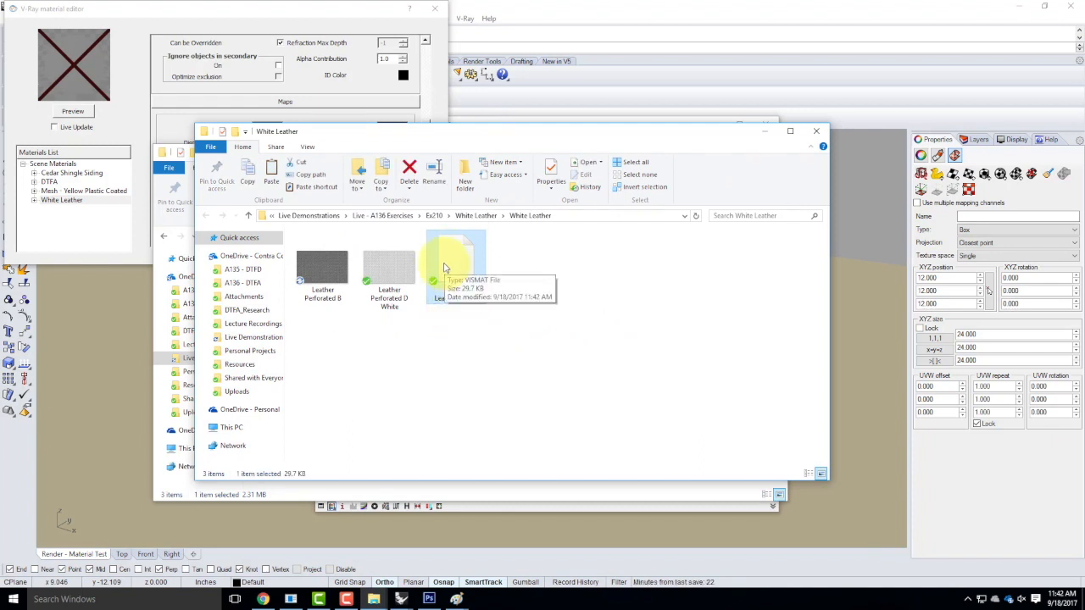
left_click(381, 263)
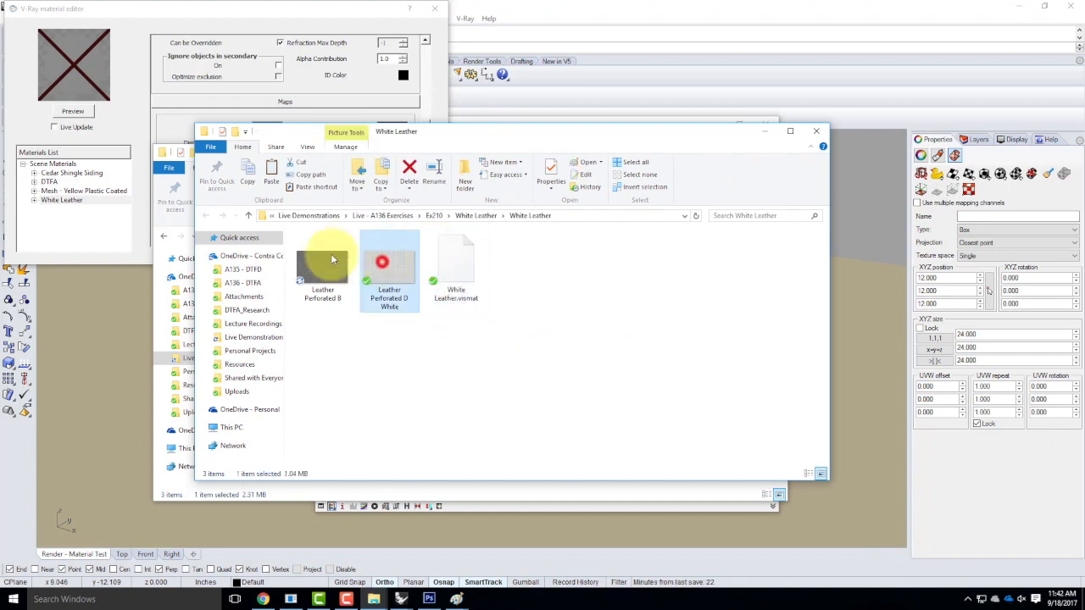
left_click(327, 266)
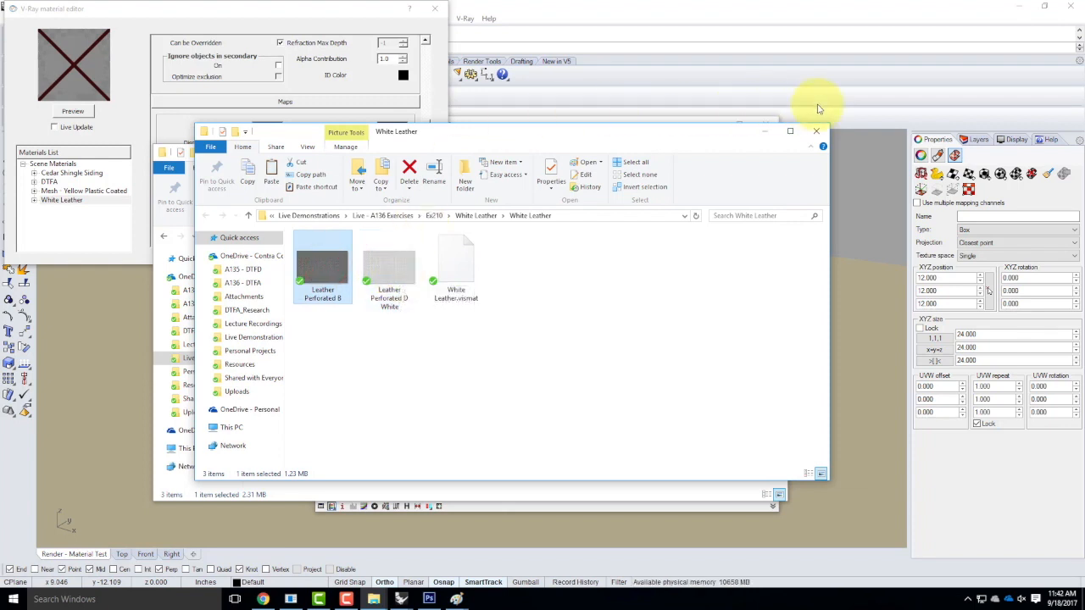
left_click(815, 133)
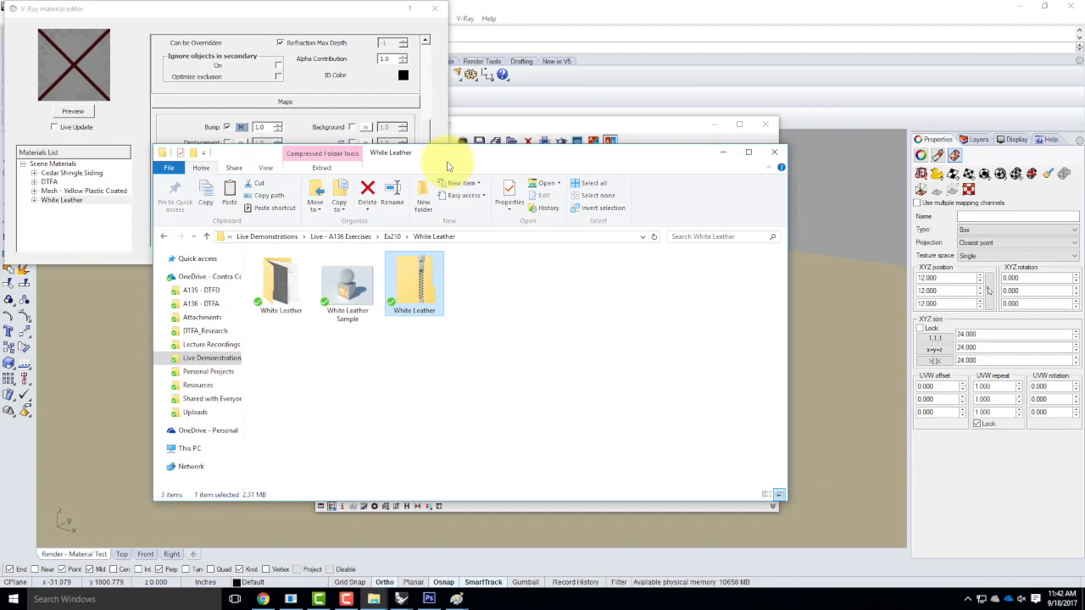
left_click(778, 153)
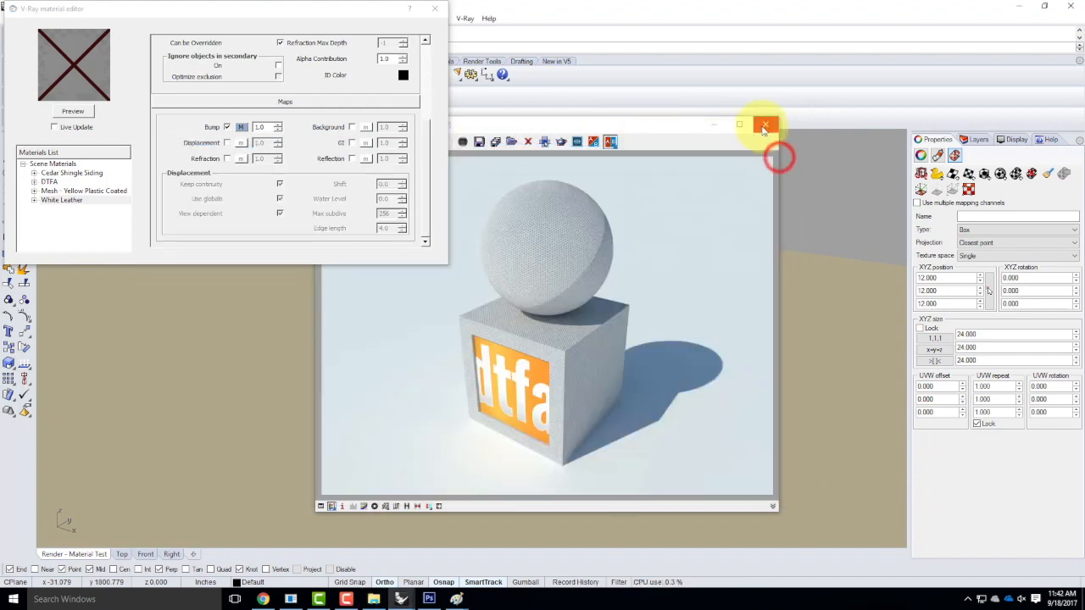
mouse_move(402, 599)
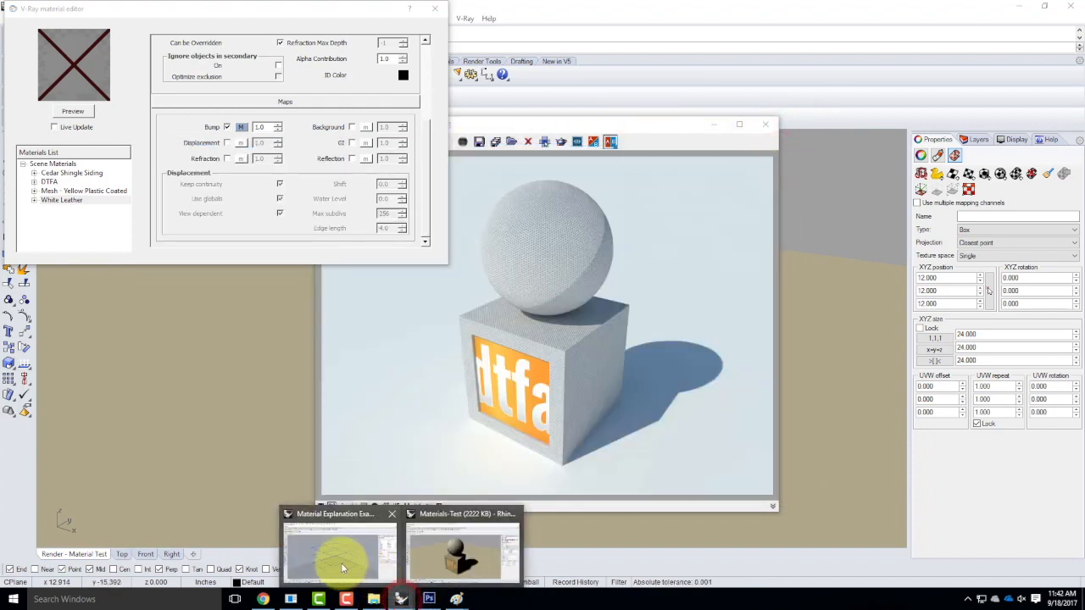
Switch to Chrome and return to the vraymaterials.co.uk material listing.
left_click(270, 601)
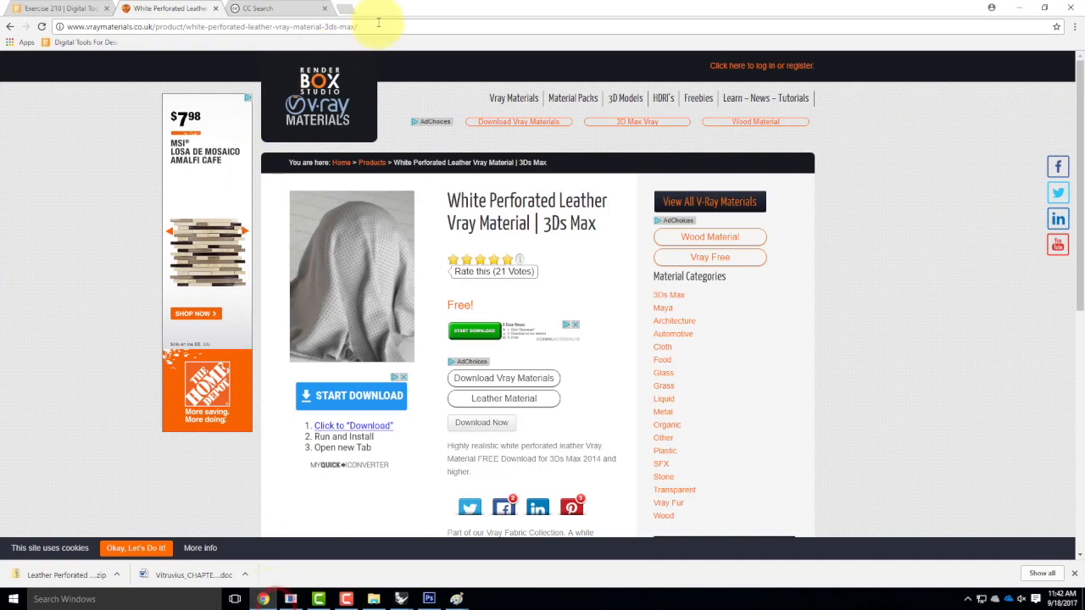
left_click(10, 27)
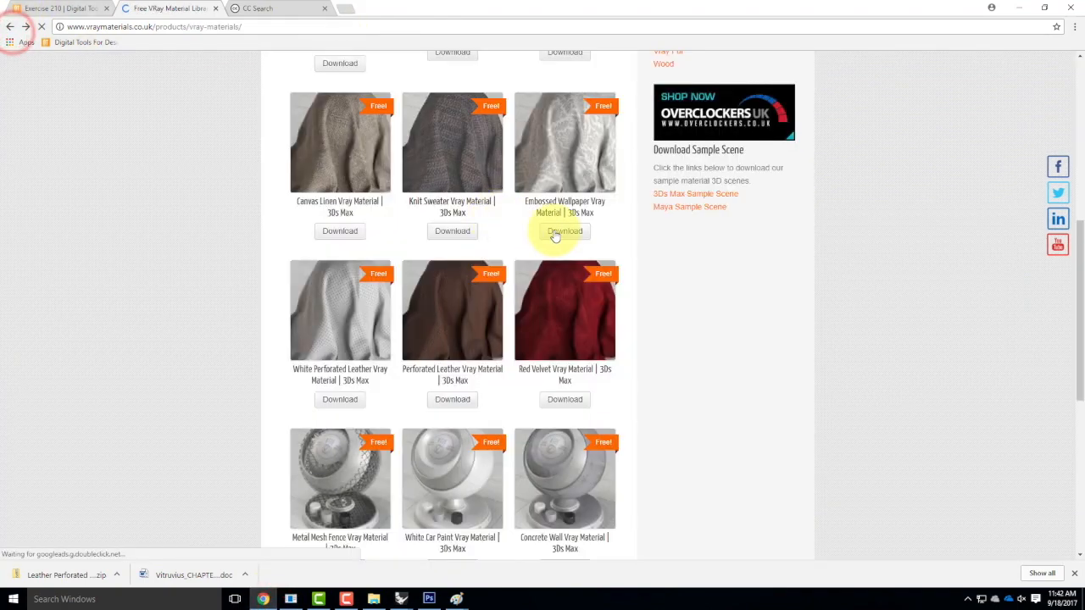
scroll(605, 266, "down", 3)
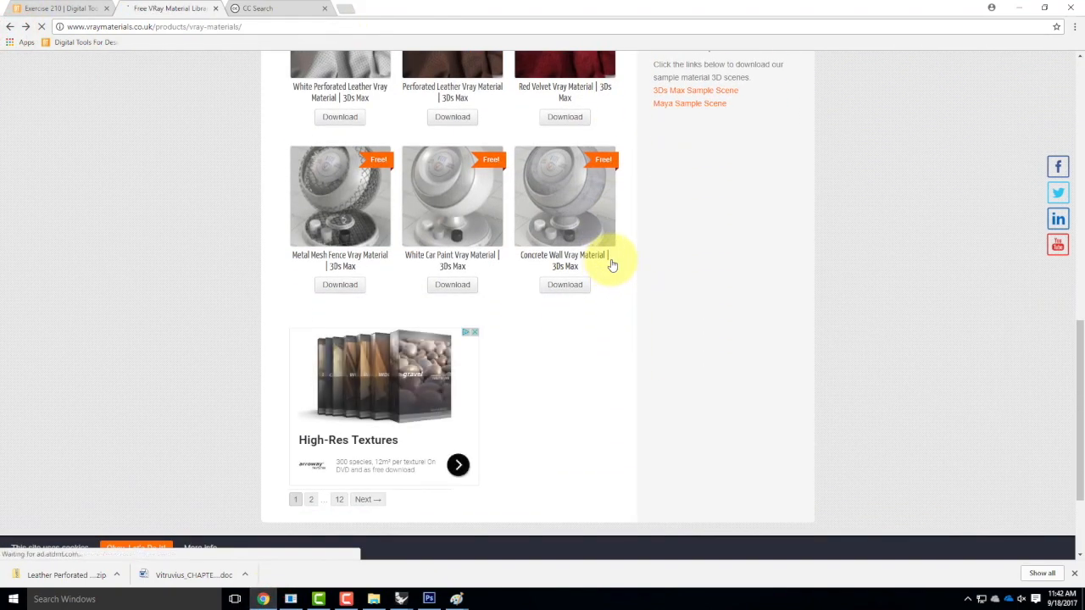
scroll(610, 266, "down", 3)
scroll(610, 265, "up", 7)
scroll(608, 265, "up", 5)
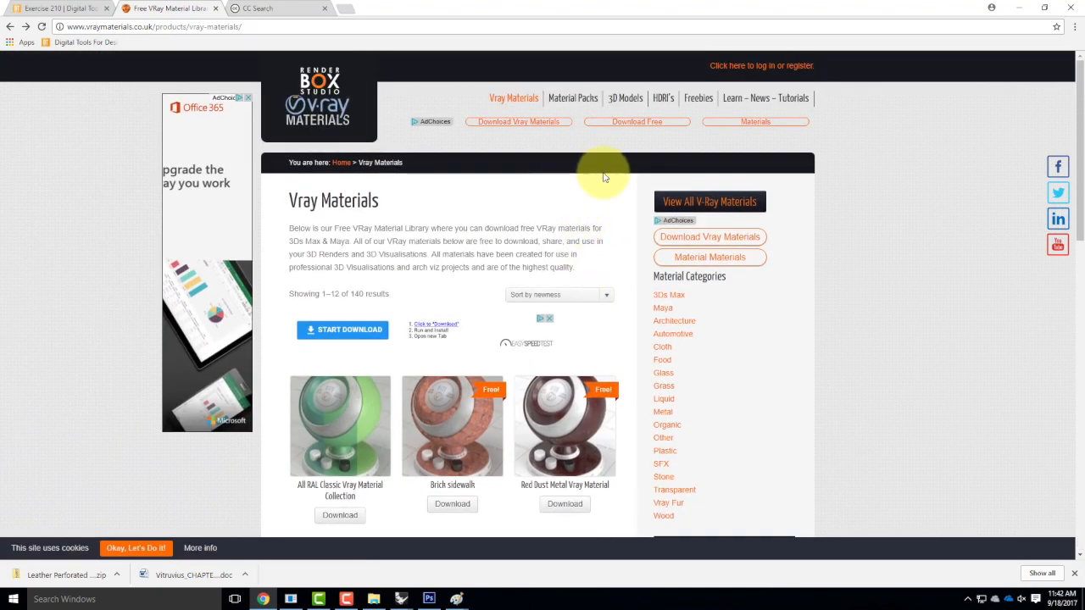
scroll(601, 220, "down", 2)
scroll(602, 222, "down", 1)
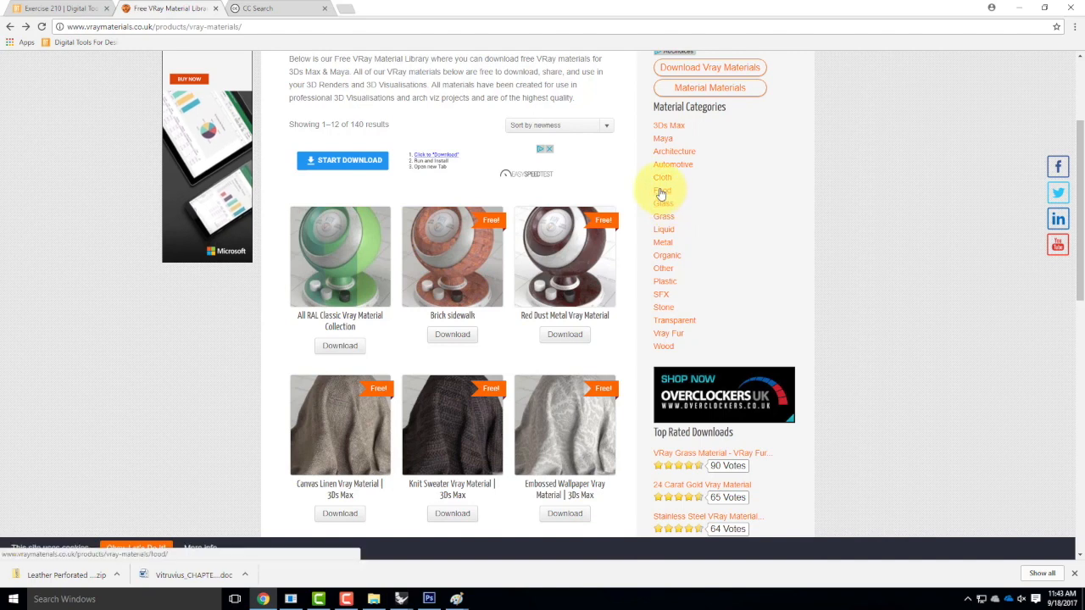
Open the Organic category and download the Tree Bark material as Bark-VRay-Material.zip.
left_click(670, 256)
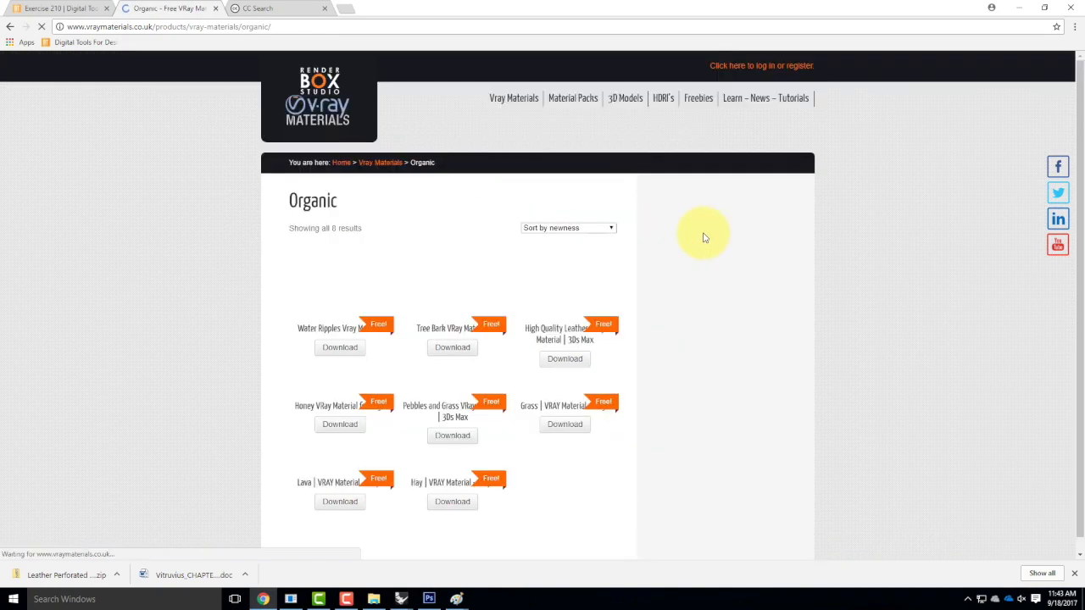
scroll(796, 267, "down", 1)
scroll(805, 272, "down", 1)
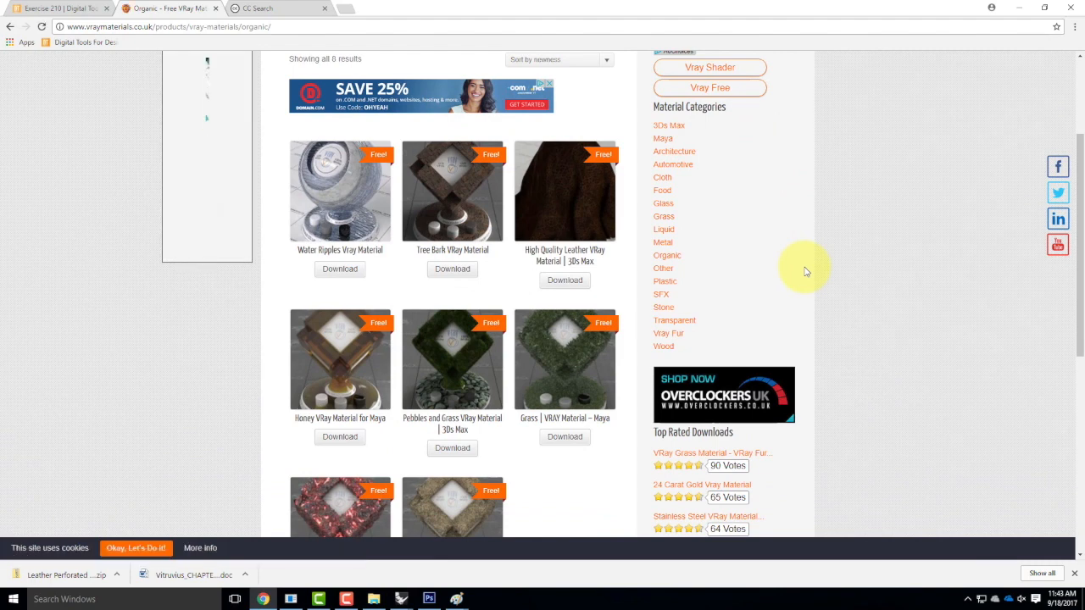
left_click(452, 268)
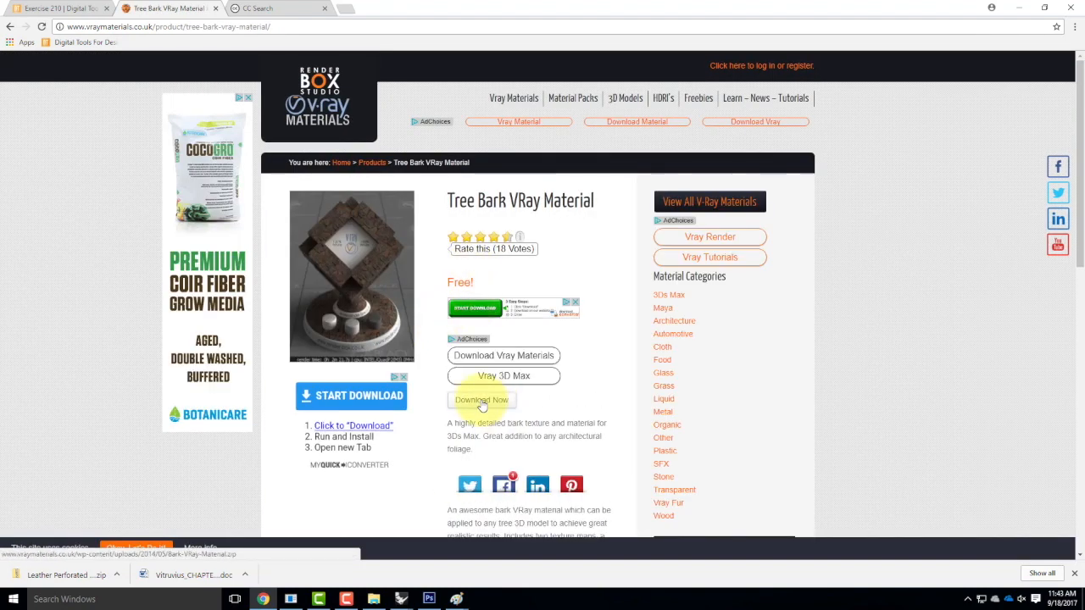
left_click(480, 401)
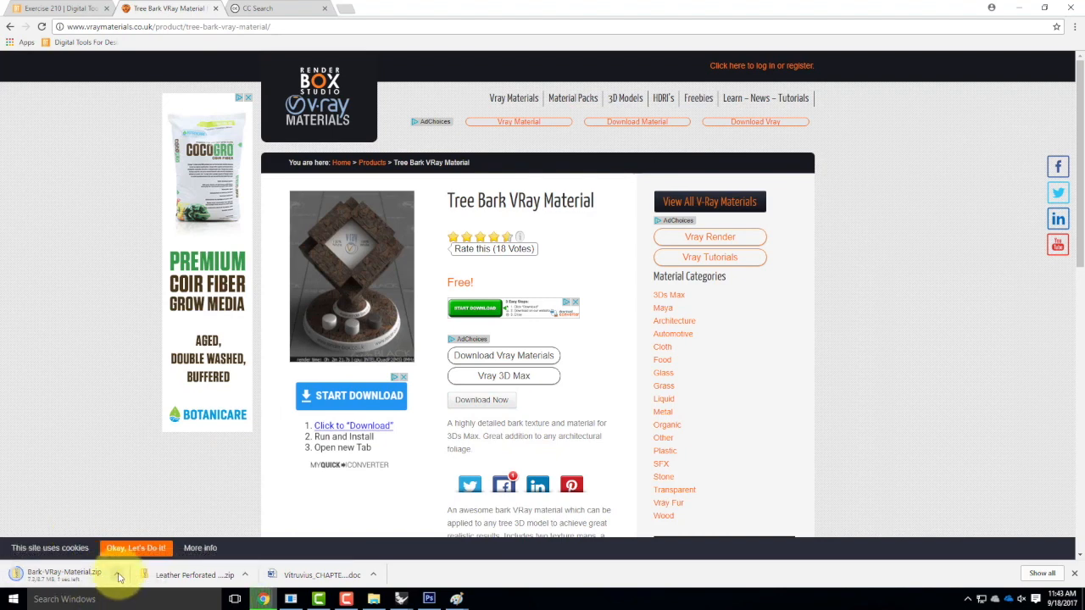
left_click(119, 577)
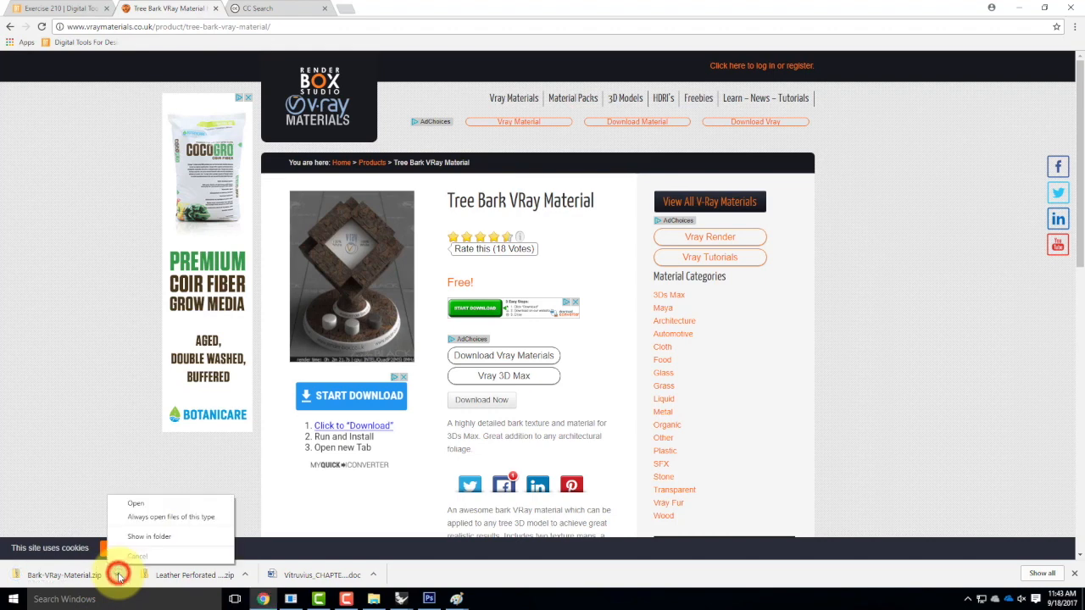
Extract Bark-VRay-Material.zip into Downloads and view the Bark Bump and Bark Diffuse images.
left_click(138, 536)
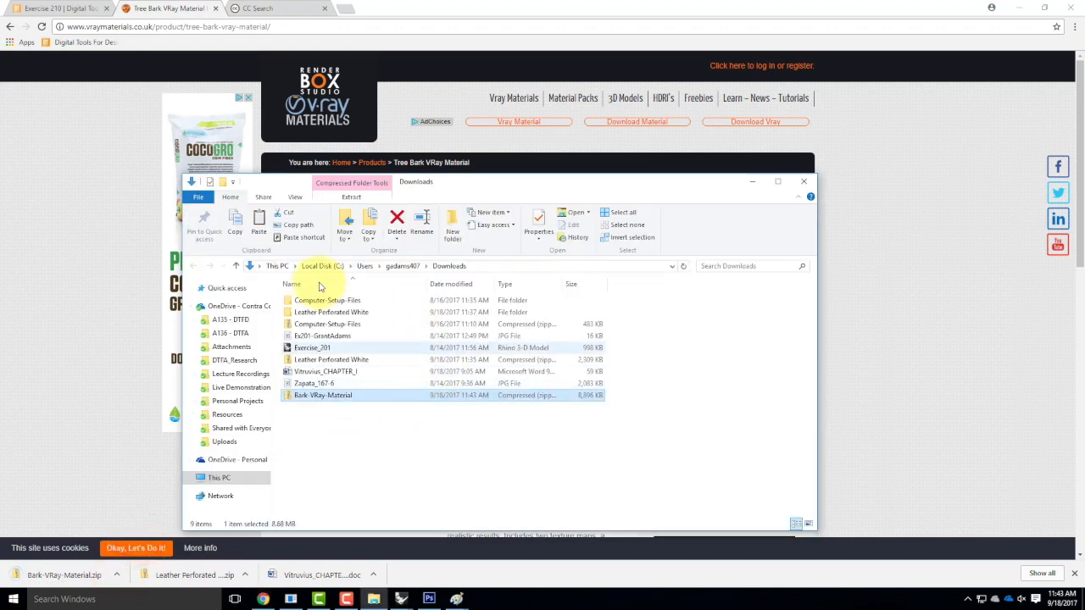
right_click(331, 398)
left_click(376, 213)
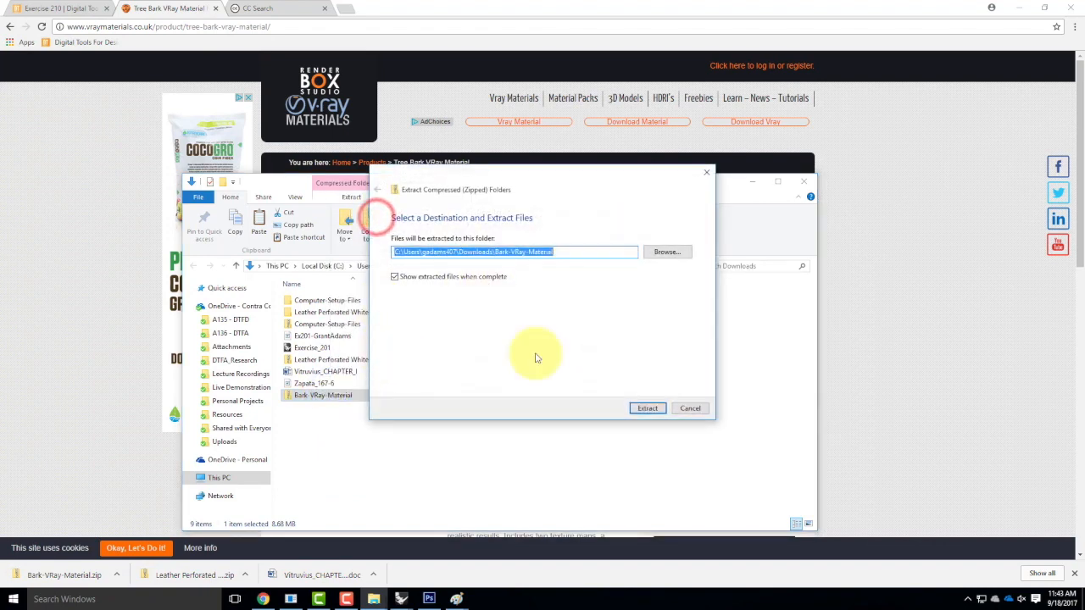
left_click(647, 407)
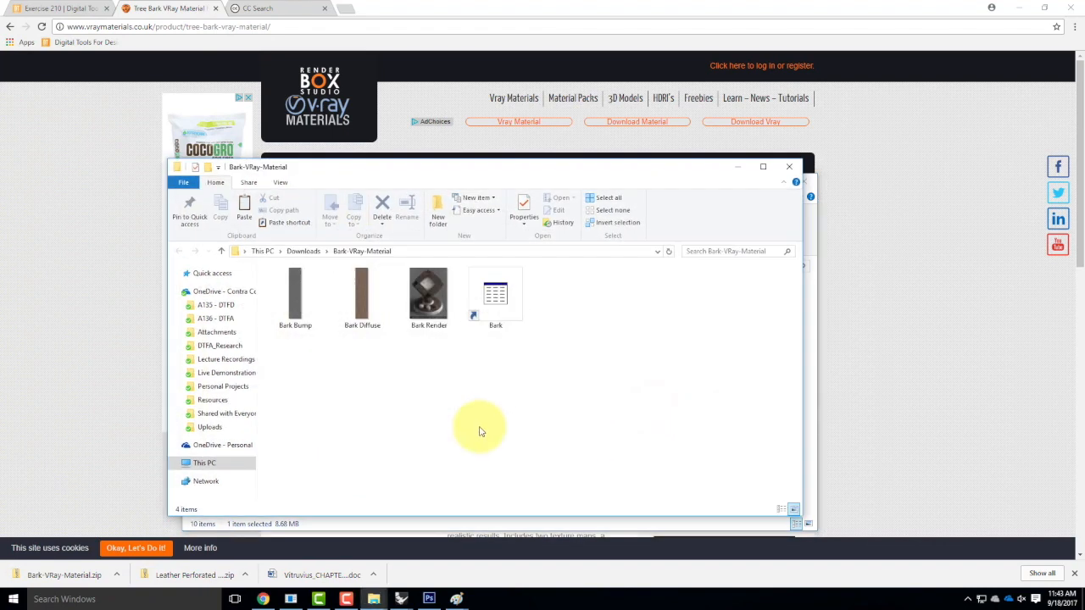
left_click(295, 292)
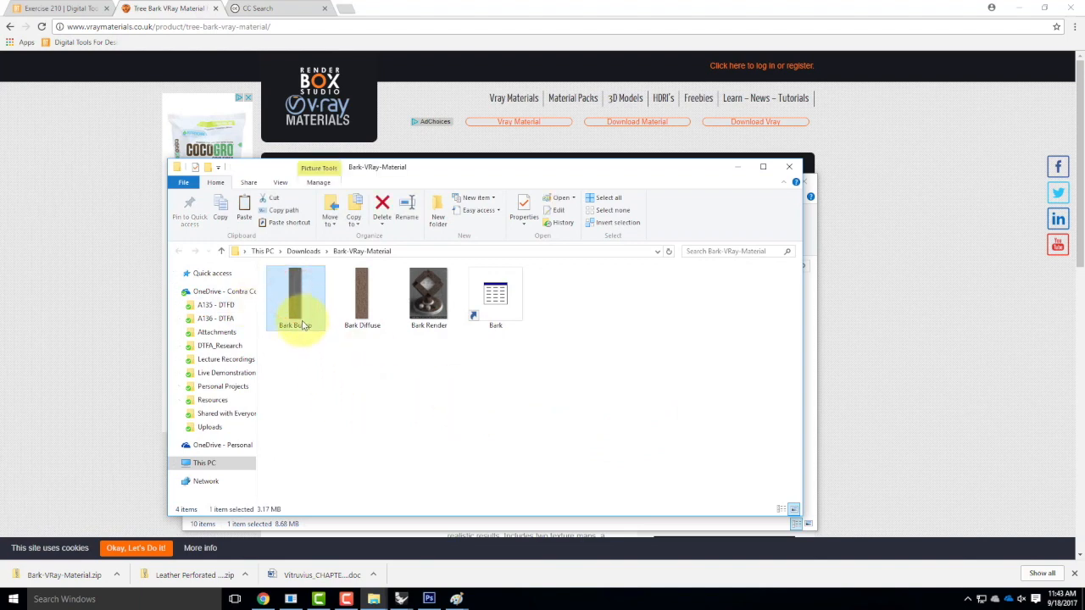
left_click(358, 330)
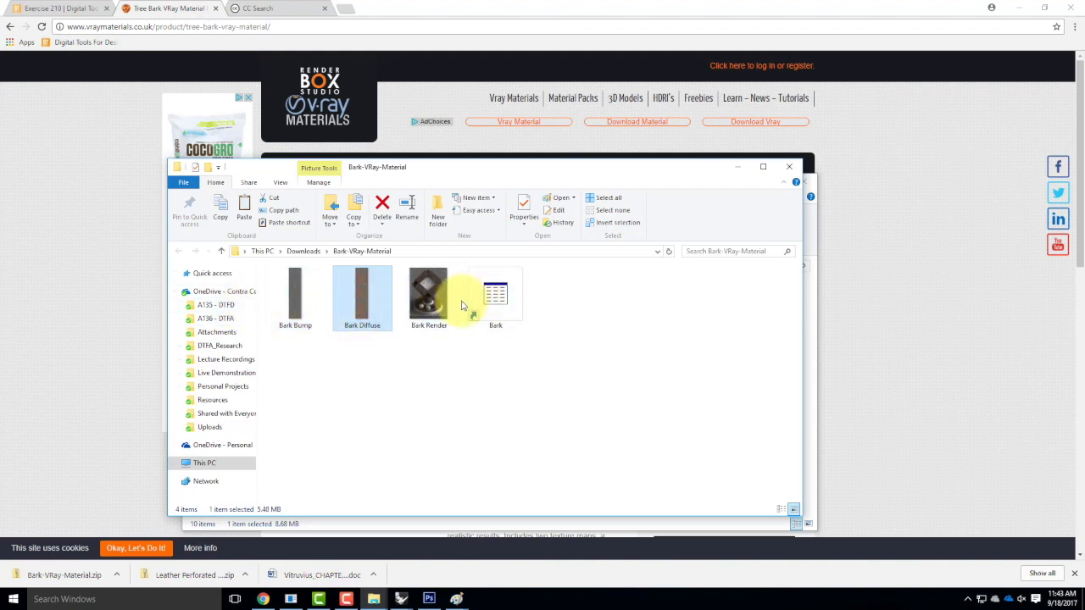
left_click(401, 597)
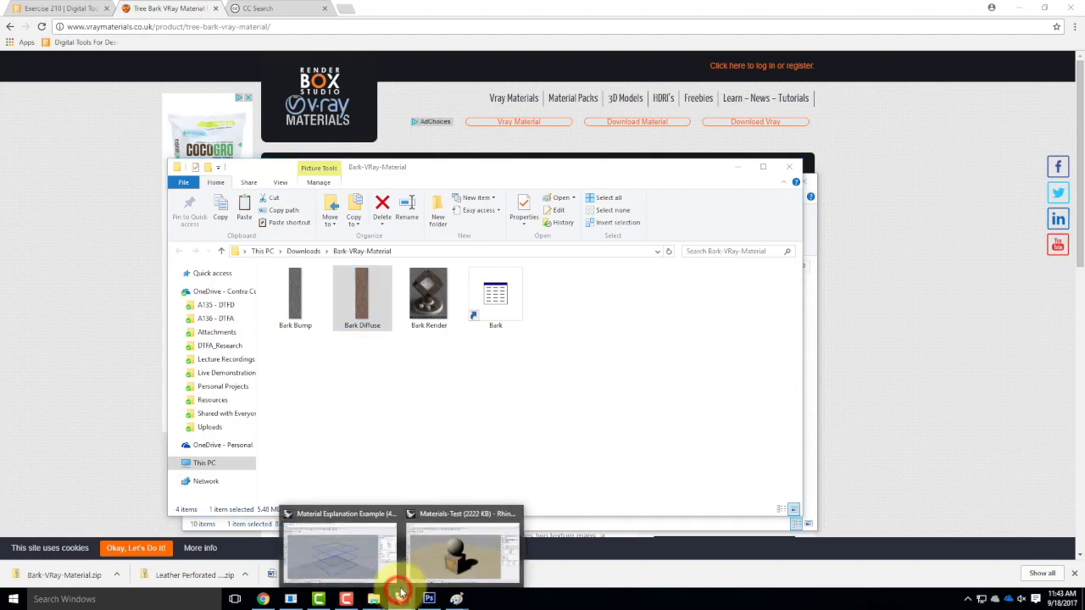
Switch back to Rhino and close the V-Ray render result window.
left_click(439, 561)
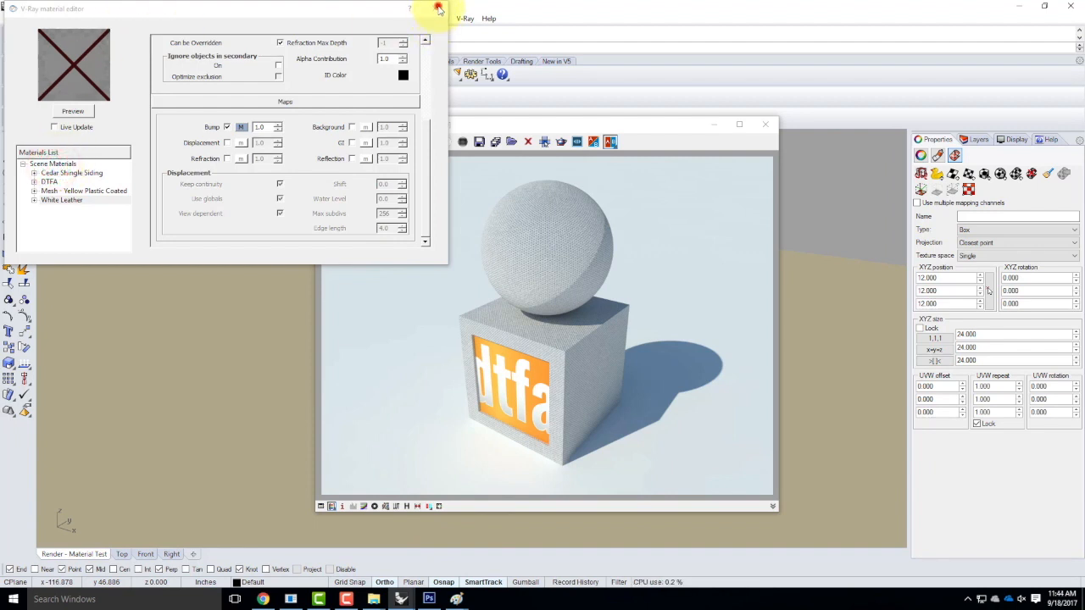
left_click_drag(682, 123, 694, 125)
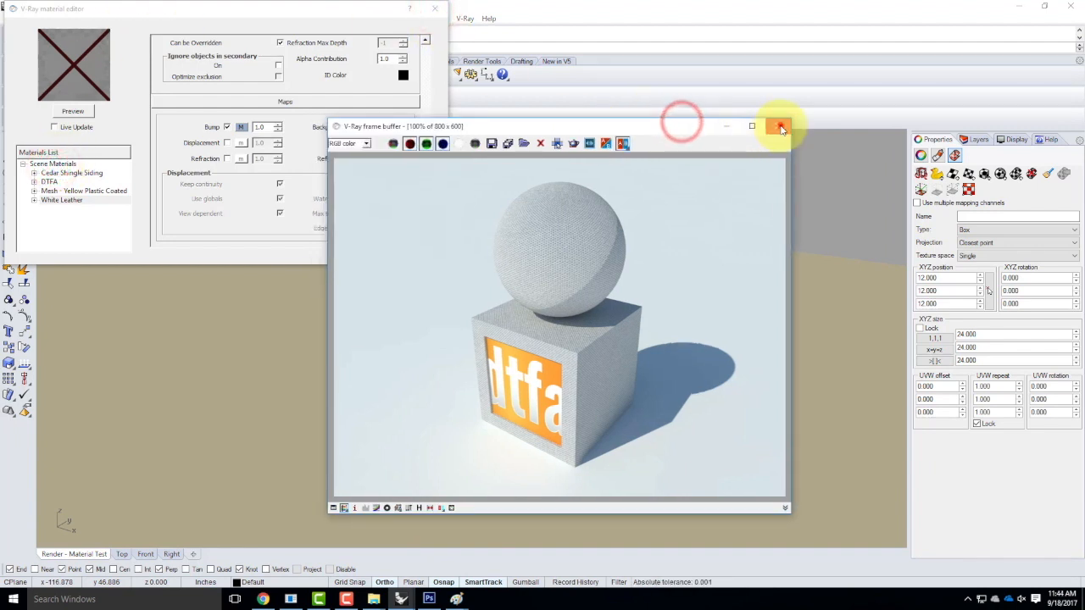
left_click(778, 126)
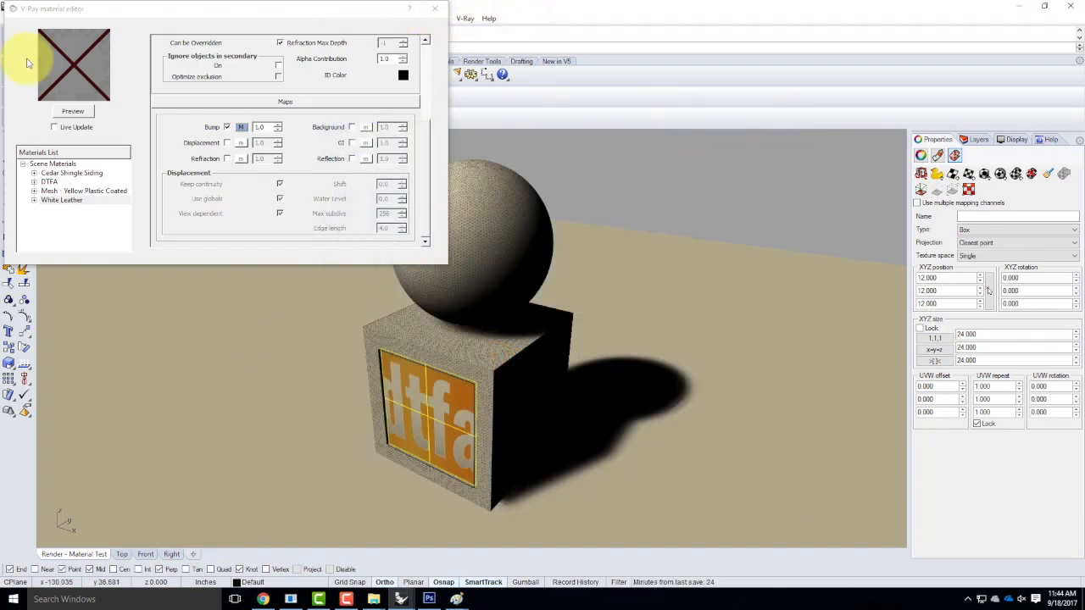
key("Return")
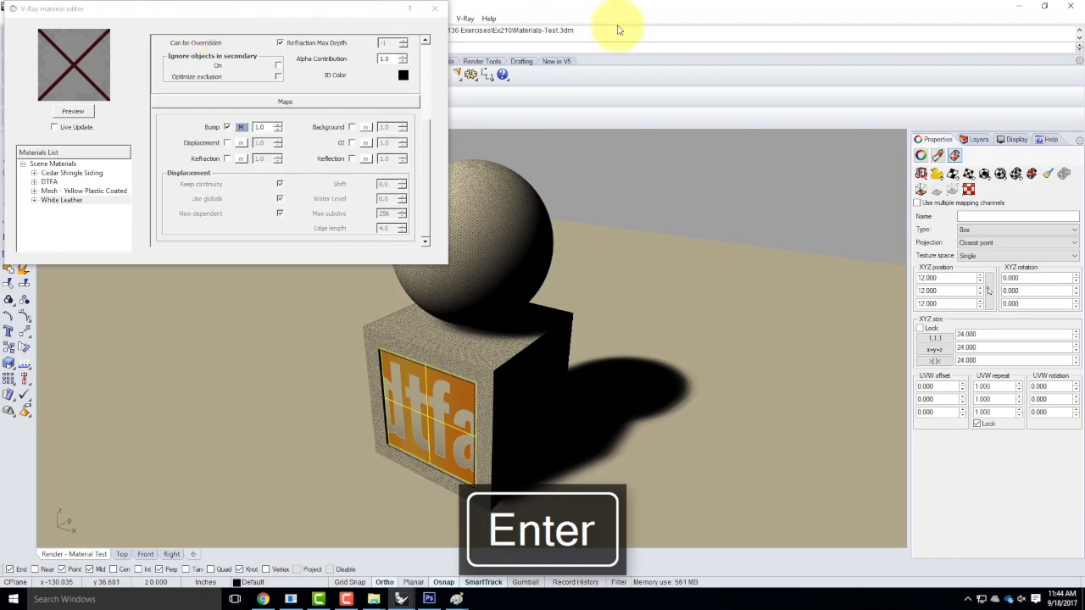
left_click(1074, 7)
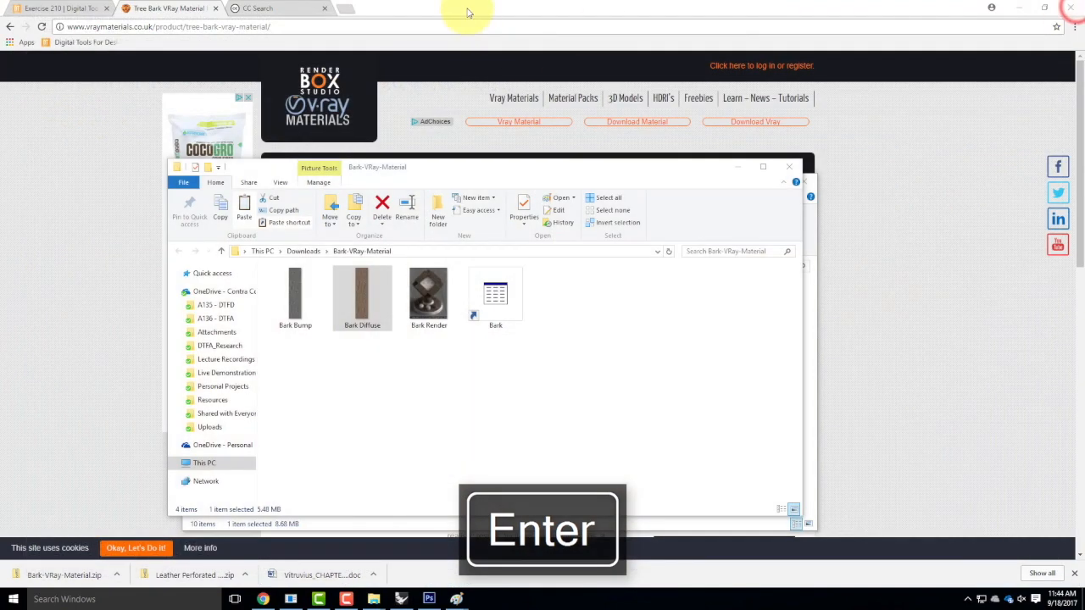
left_click(401, 599)
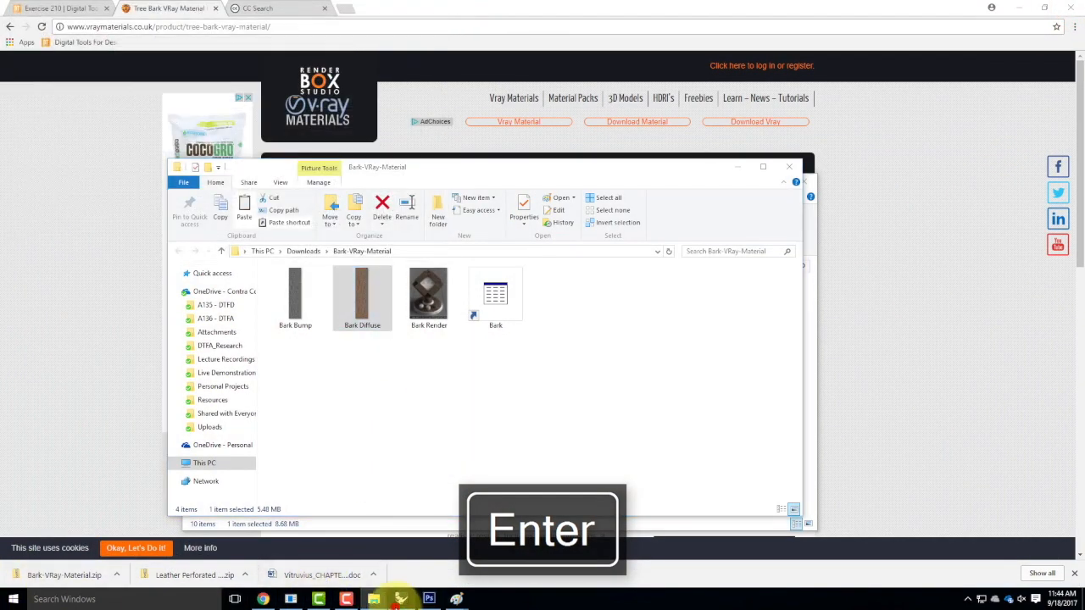
Open the Materials-Test.3dm model via File > Open.
left_click(7, 19)
left_click(7, 19)
left_click(7, 19)
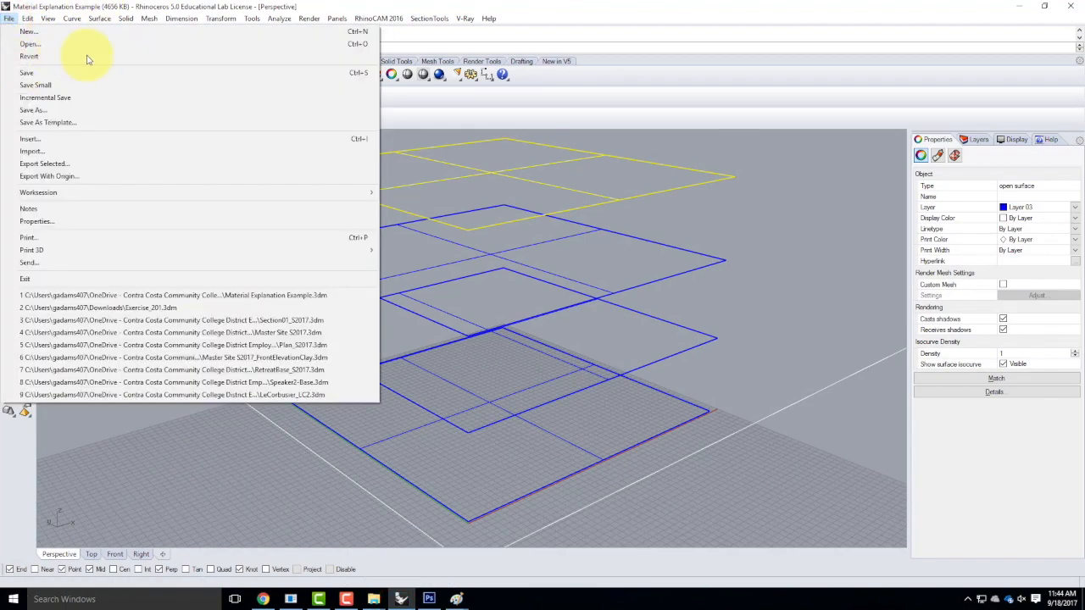
left_click(43, 43)
double_click(483, 430)
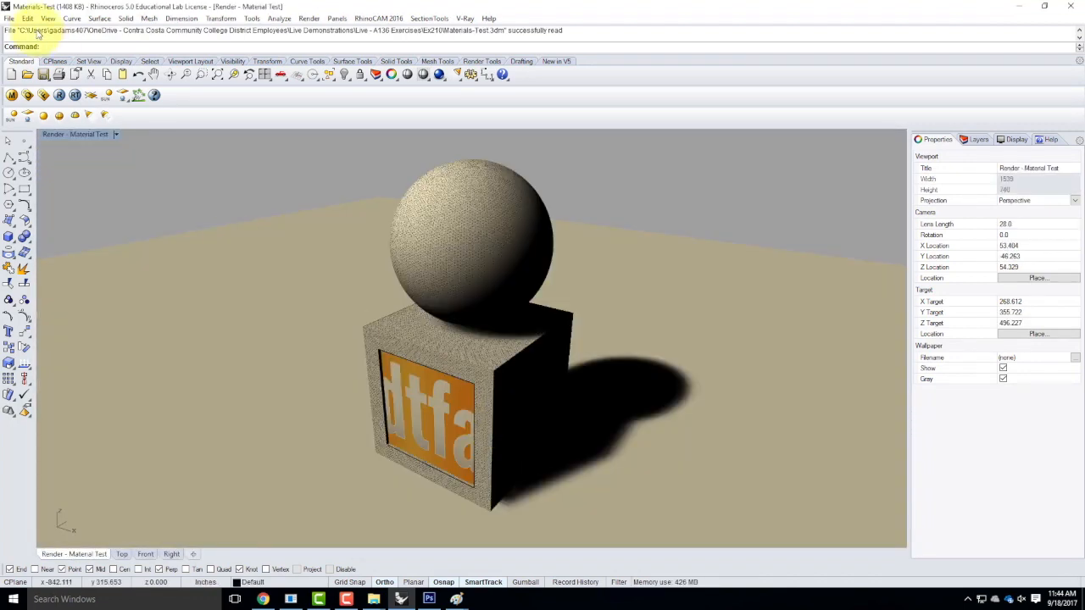
Create a new standard V-Ray material named Tree Bark.
left_click(12, 96)
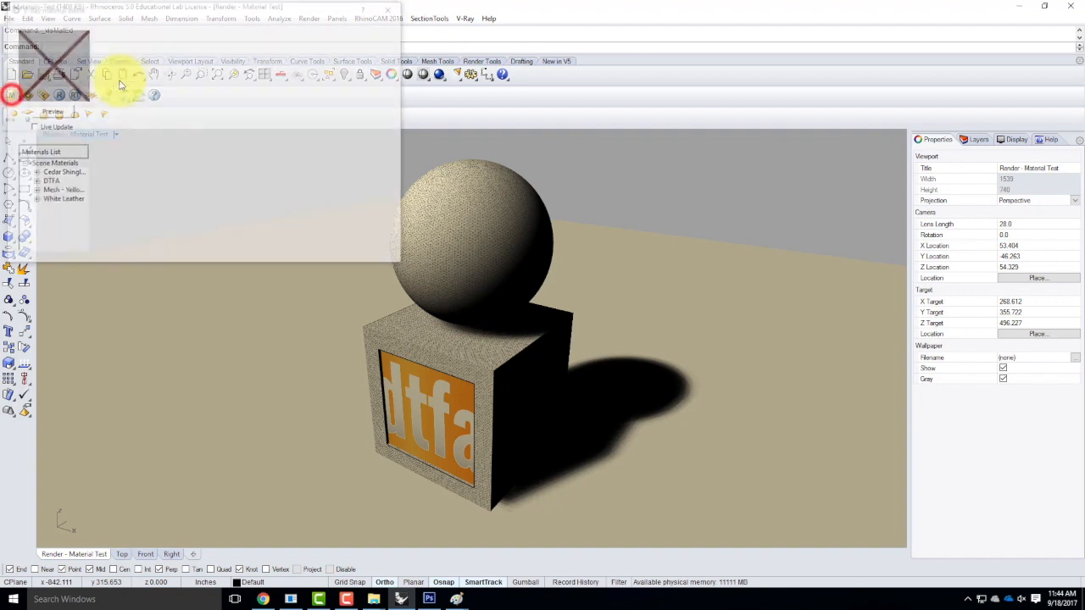
left_click_drag(139, 8, 201, 165)
right_click(100, 319)
mouse_move(169, 327)
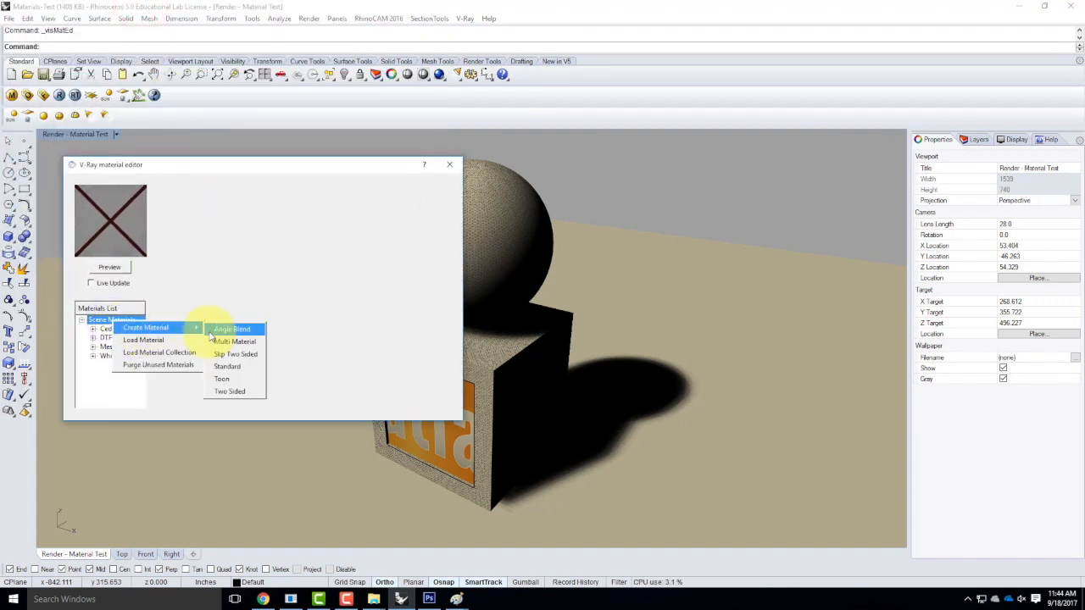
left_click(240, 367)
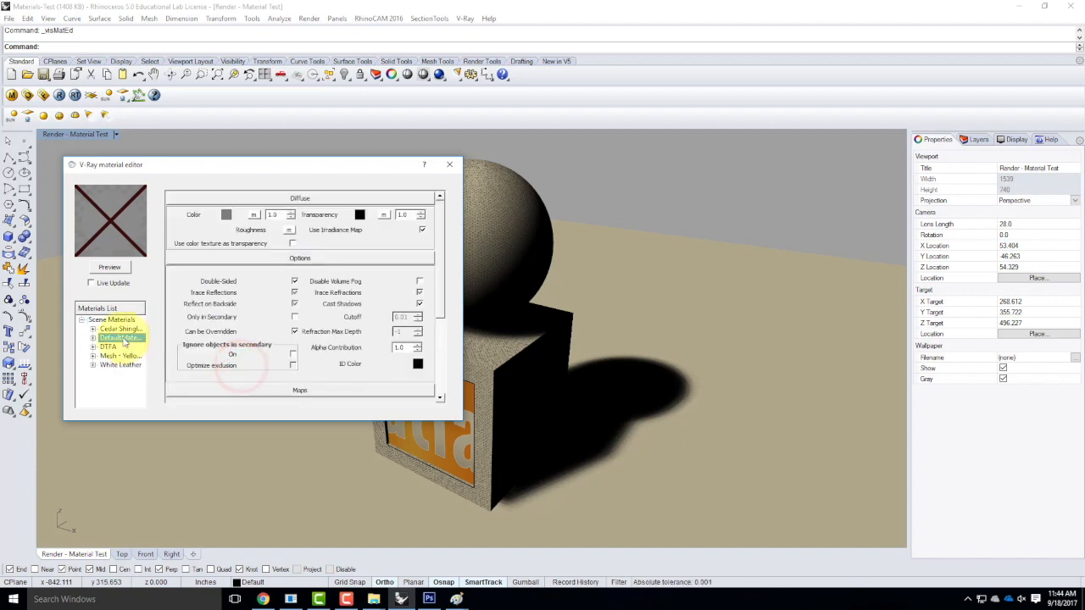
double_click(123, 339)
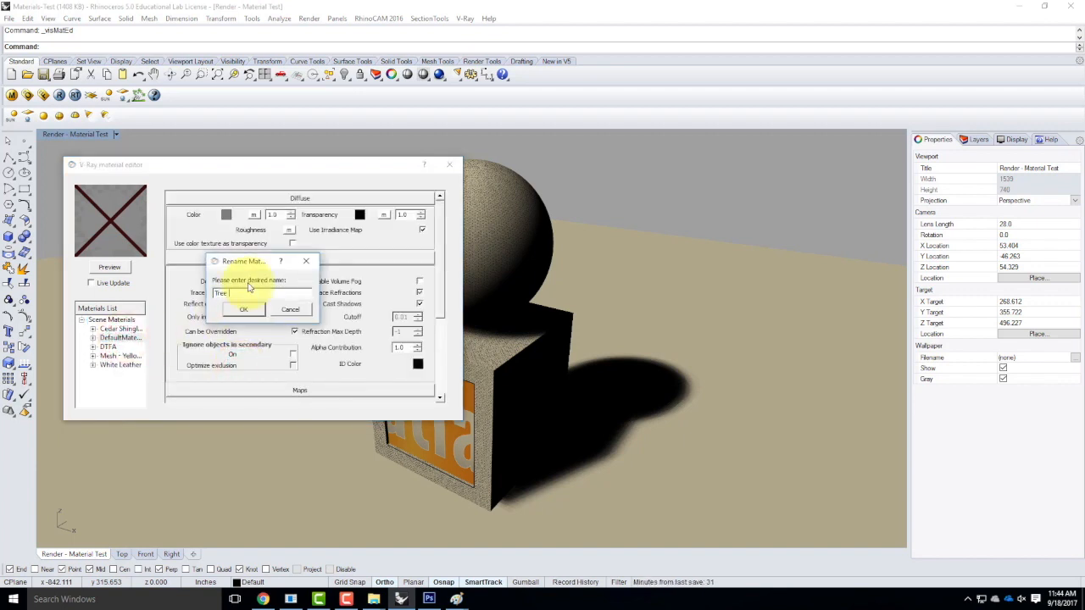
left_click(241, 309)
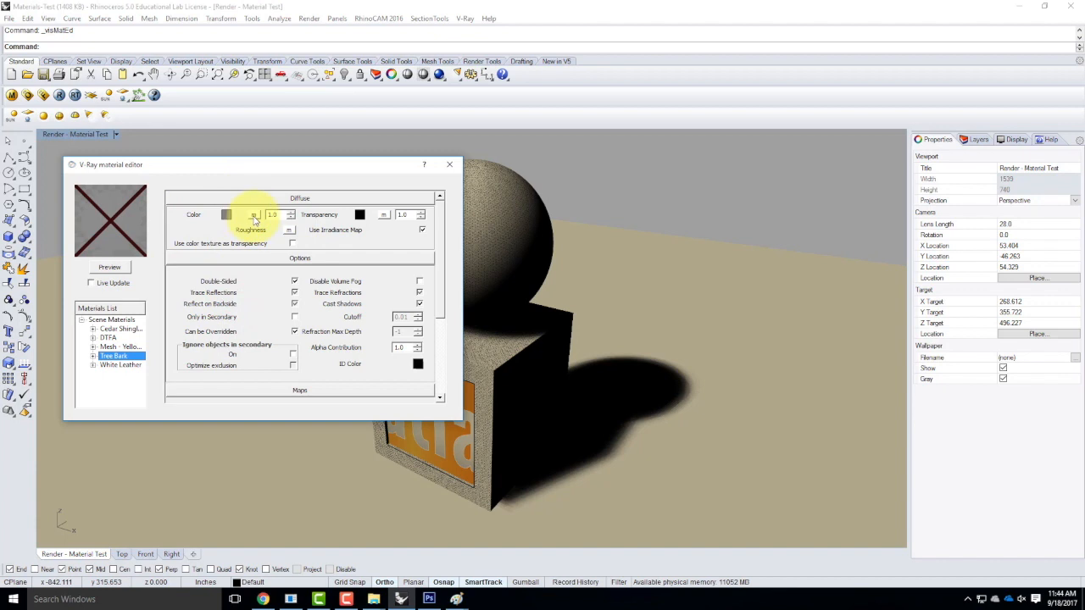
Assign Bark Diffuse.jpg as Tree Bark's diffuse bitmap texture and preview the material.
left_click(253, 216)
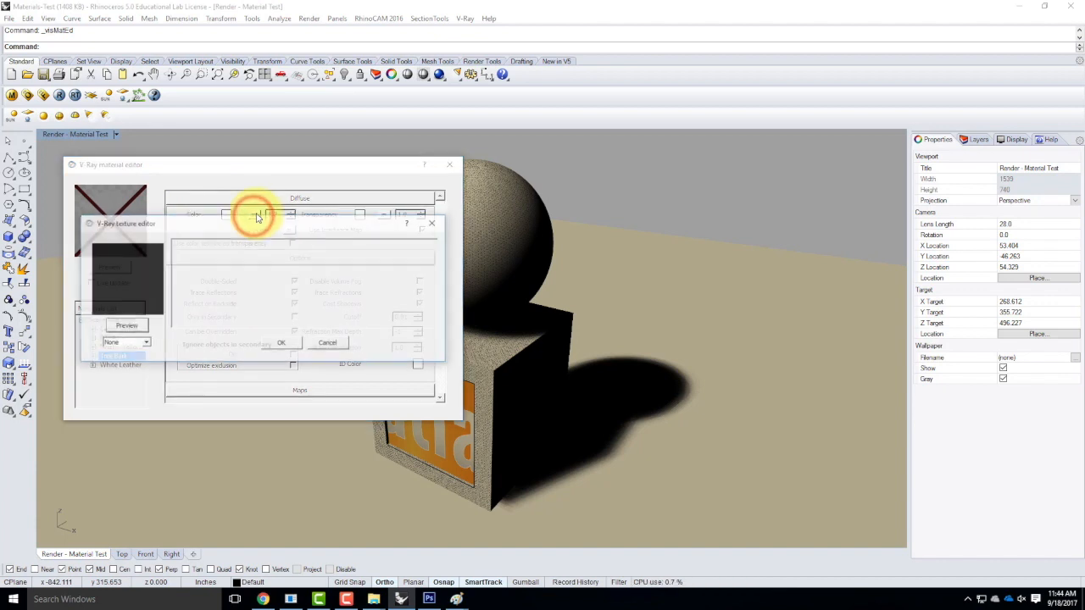
left_click(116, 345)
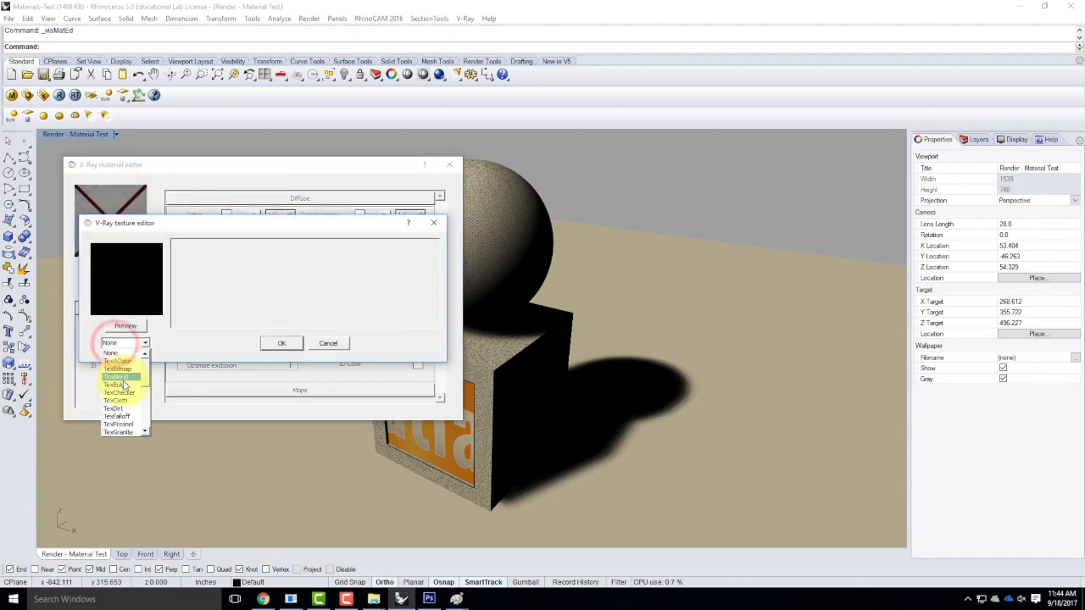
left_click(127, 370)
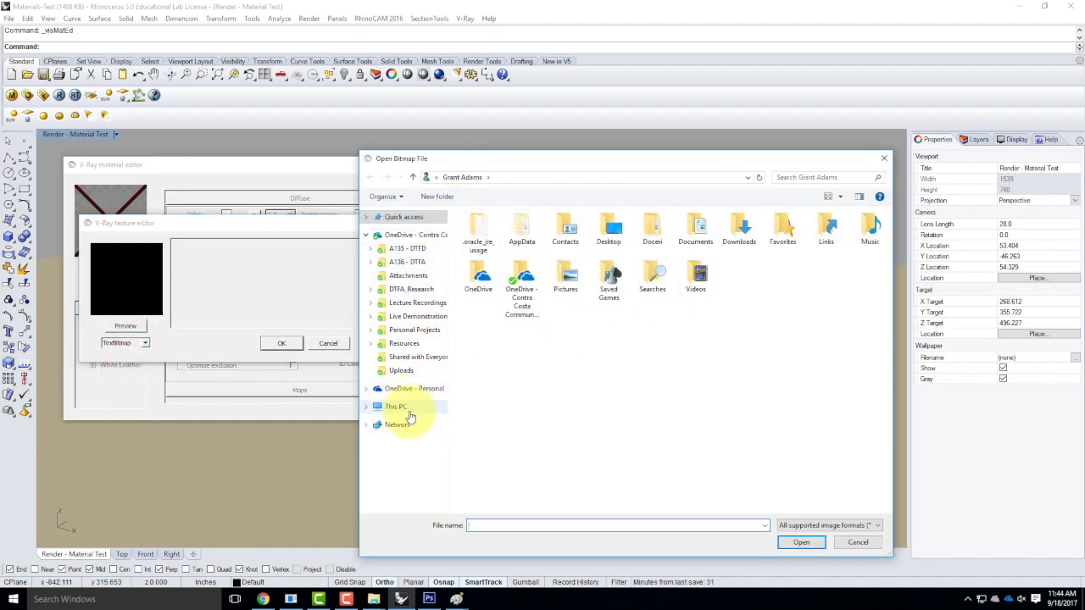
double_click(733, 229)
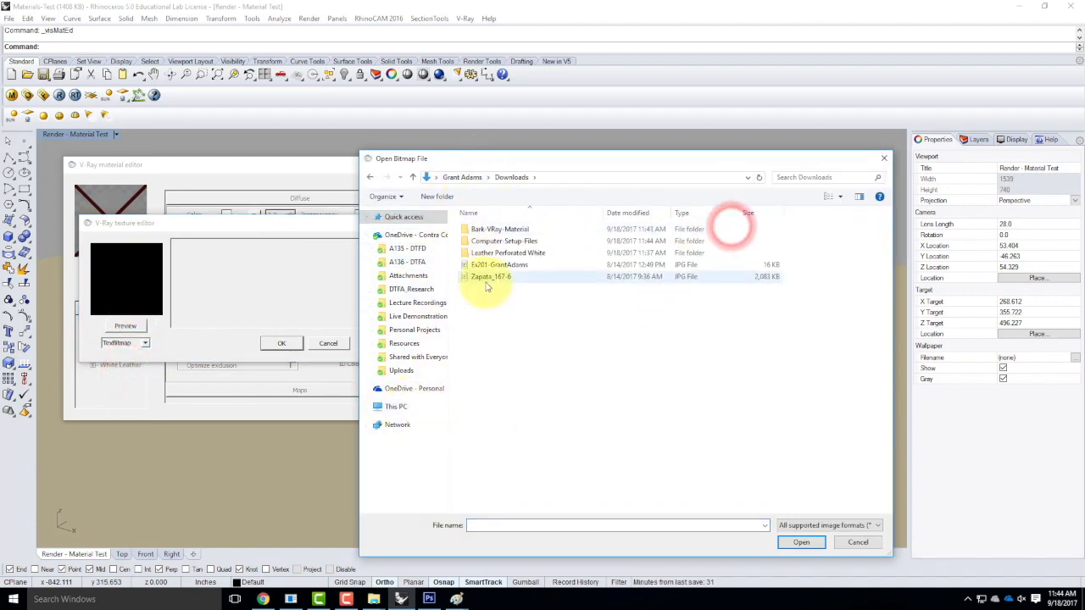
double_click(495, 228)
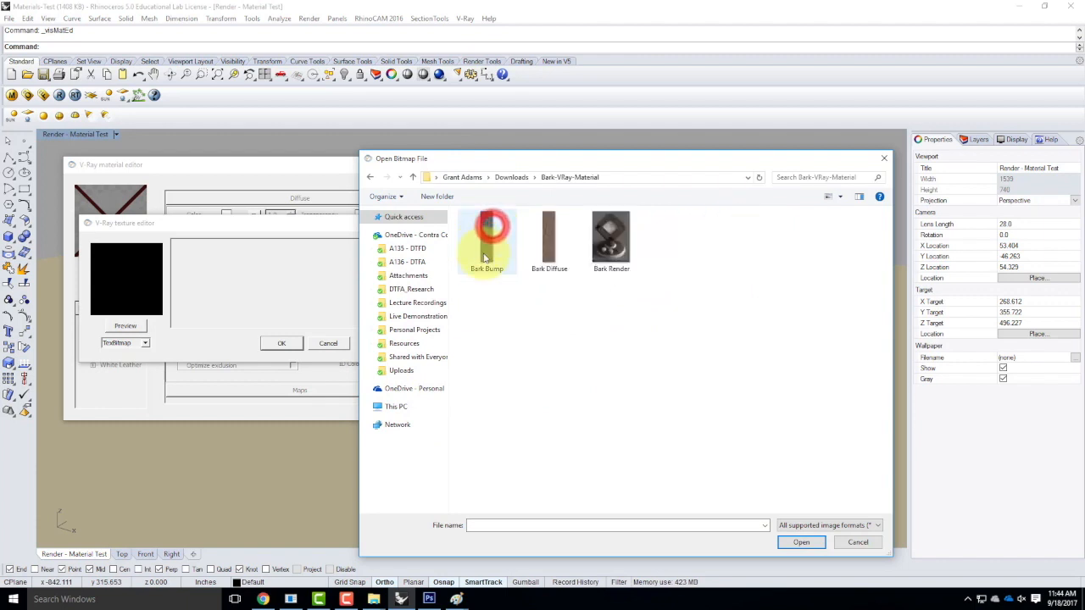
left_click(549, 242)
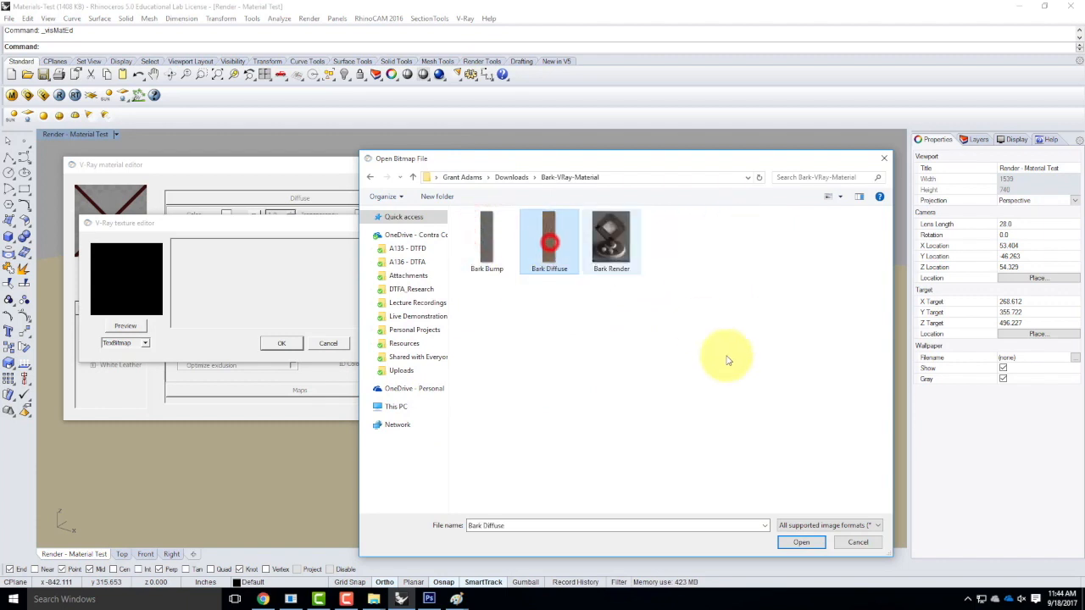
left_click(801, 543)
left_click(133, 328)
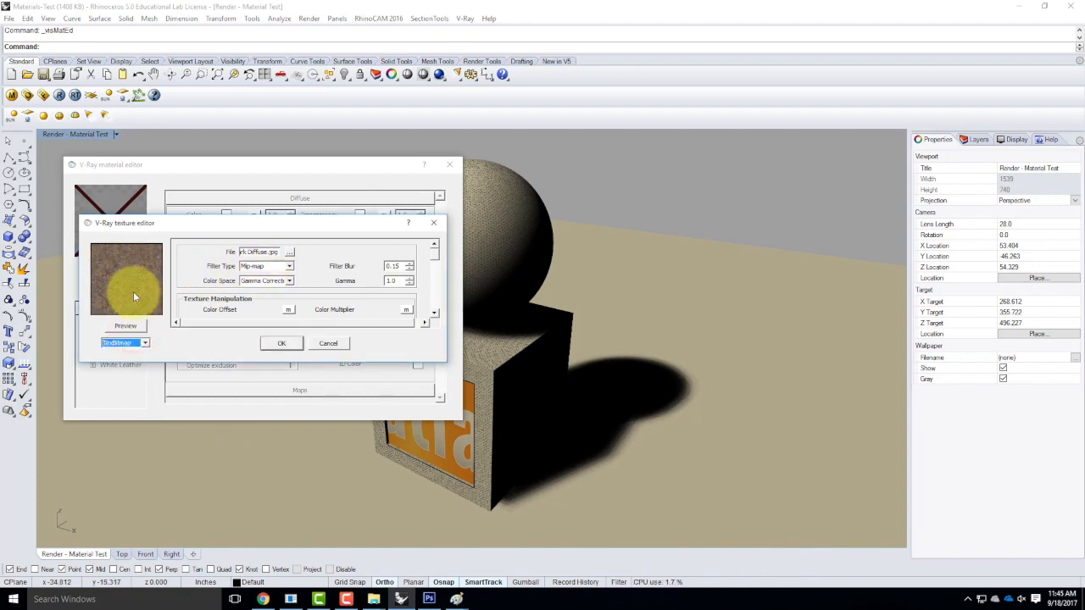
left_click(279, 343)
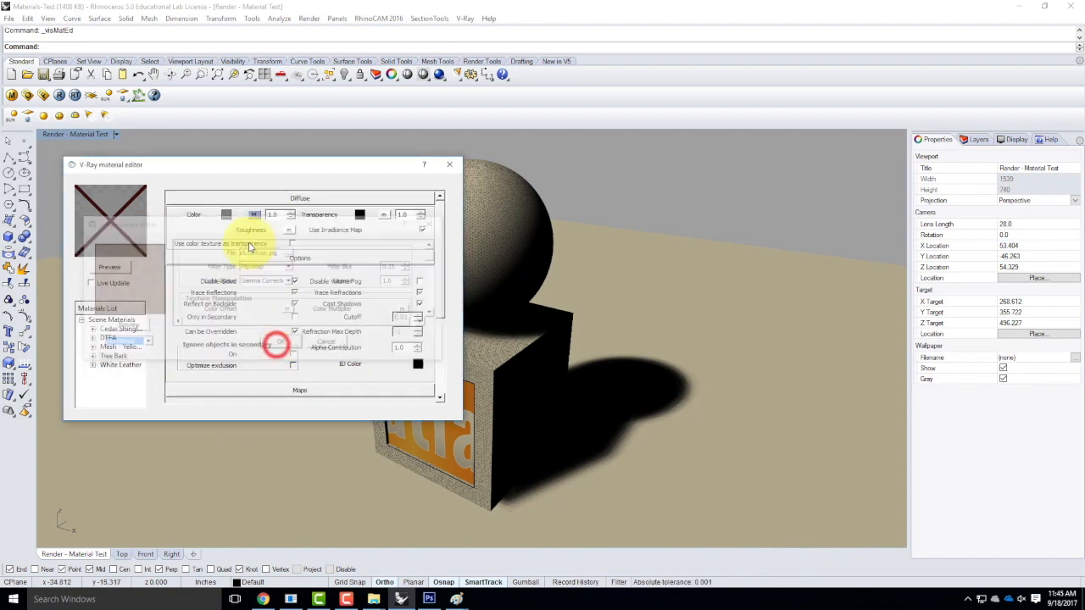
left_click(122, 269)
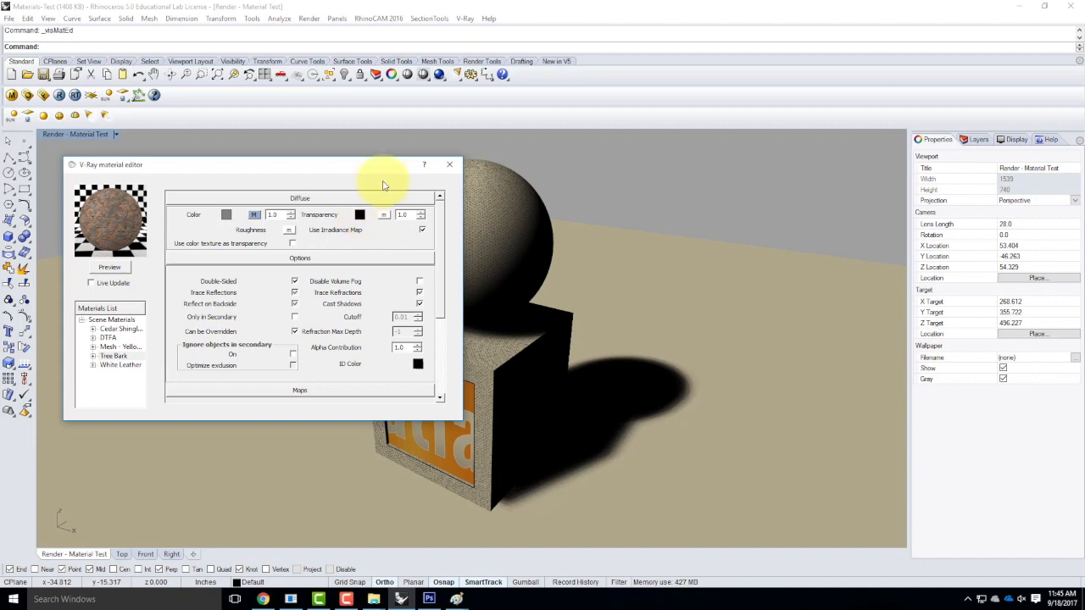
left_click_drag(441, 239, 448, 310)
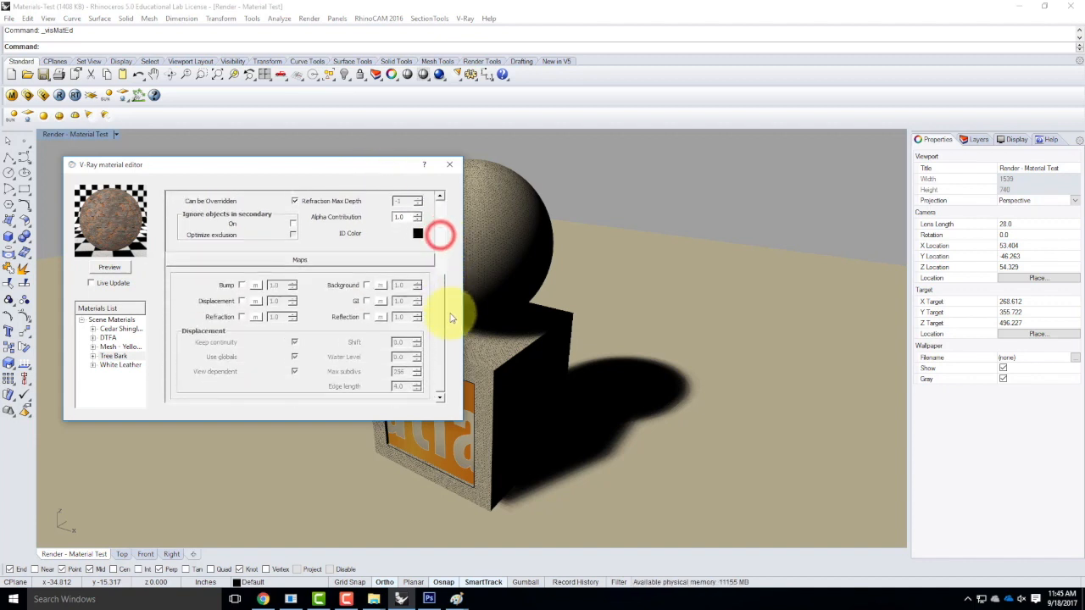
Load Bark Bump.jpg as a TexBitmap bump map and refresh the preview.
left_click(255, 284)
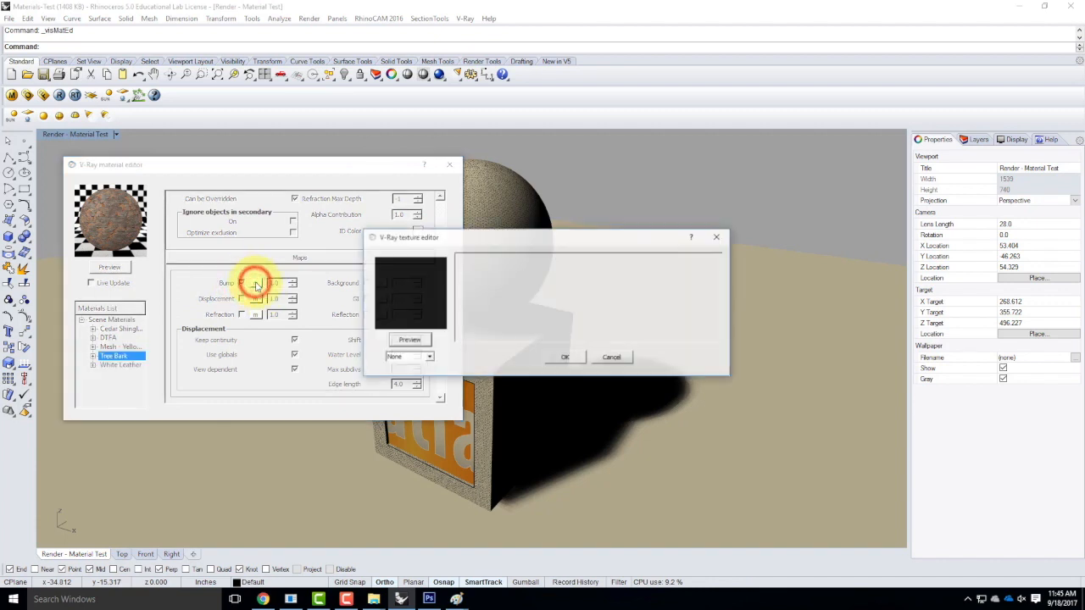
left_click(410, 357)
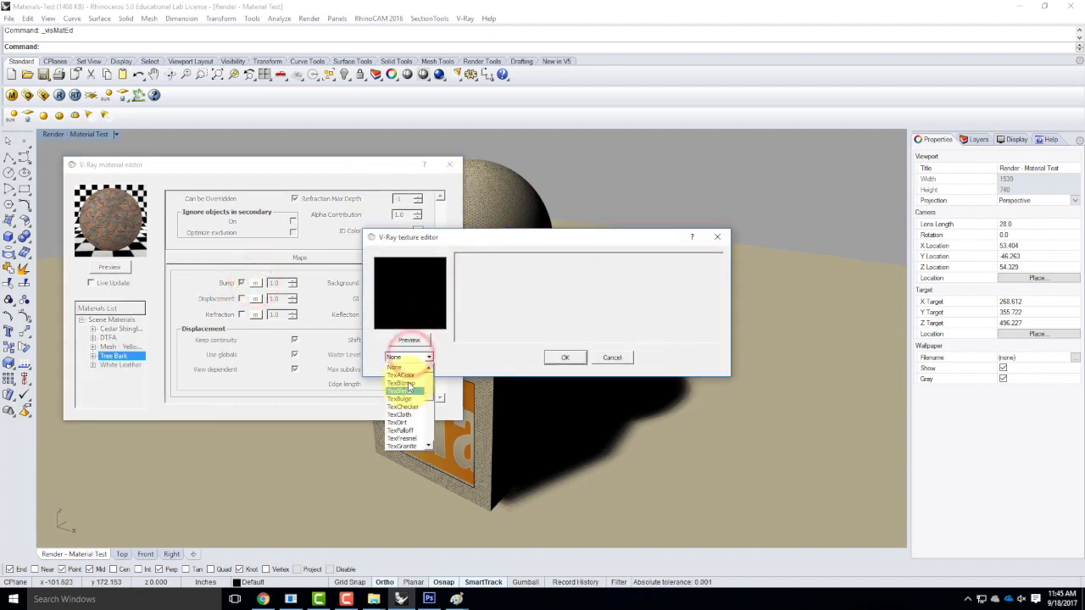
left_click(403, 383)
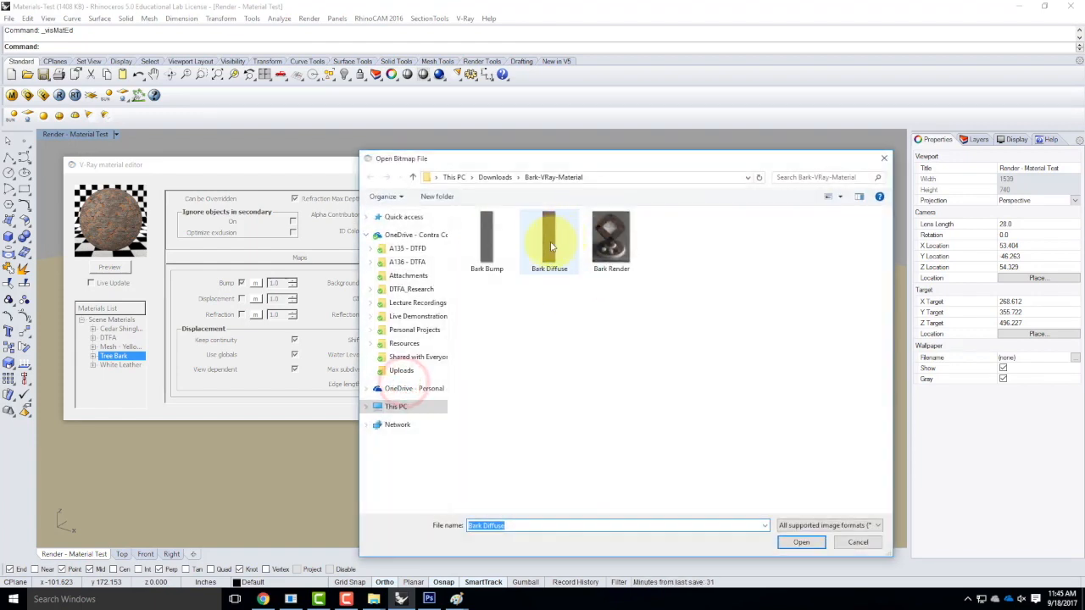
left_click(483, 241)
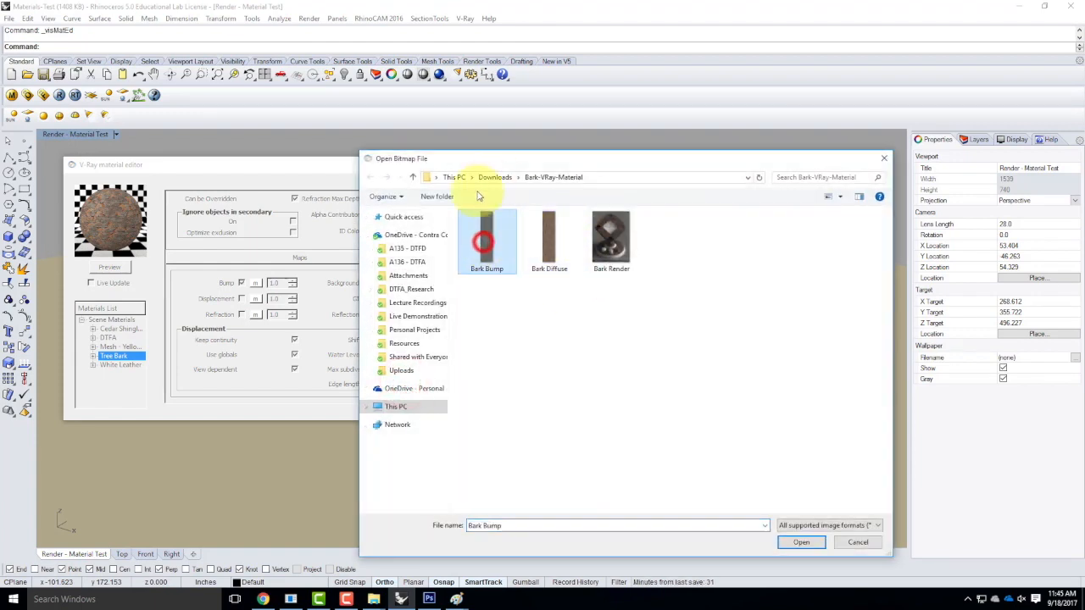
left_click(801, 542)
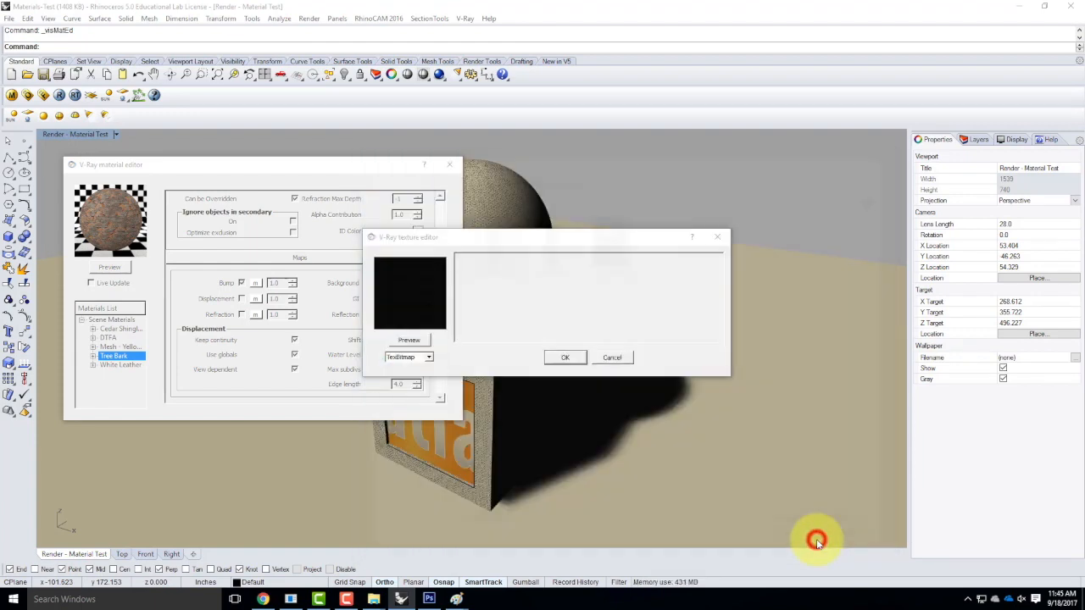
left_click(566, 358)
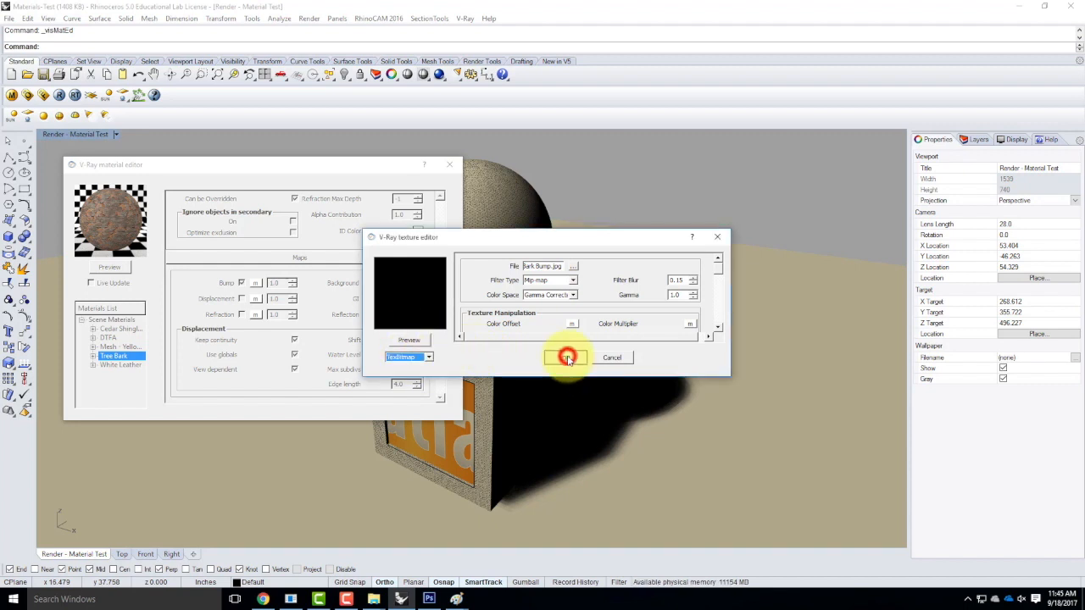
left_click(116, 268)
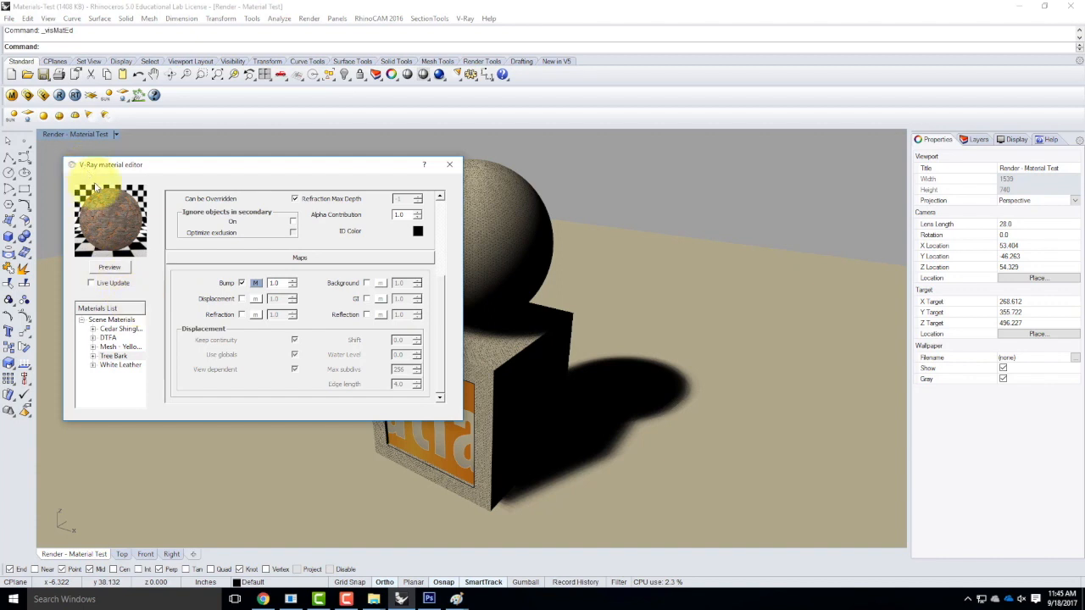
Replace Tree Bark's bump with displacement mapped to Bark Bump.jpg at 0.75, then refresh the preview.
left_click(241, 298)
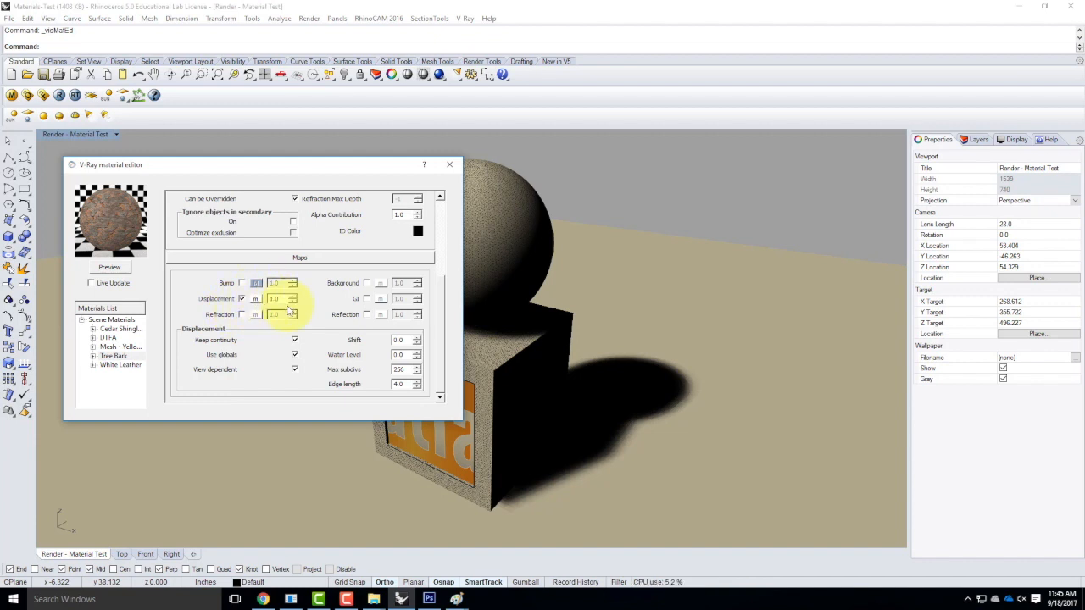
left_click(255, 300)
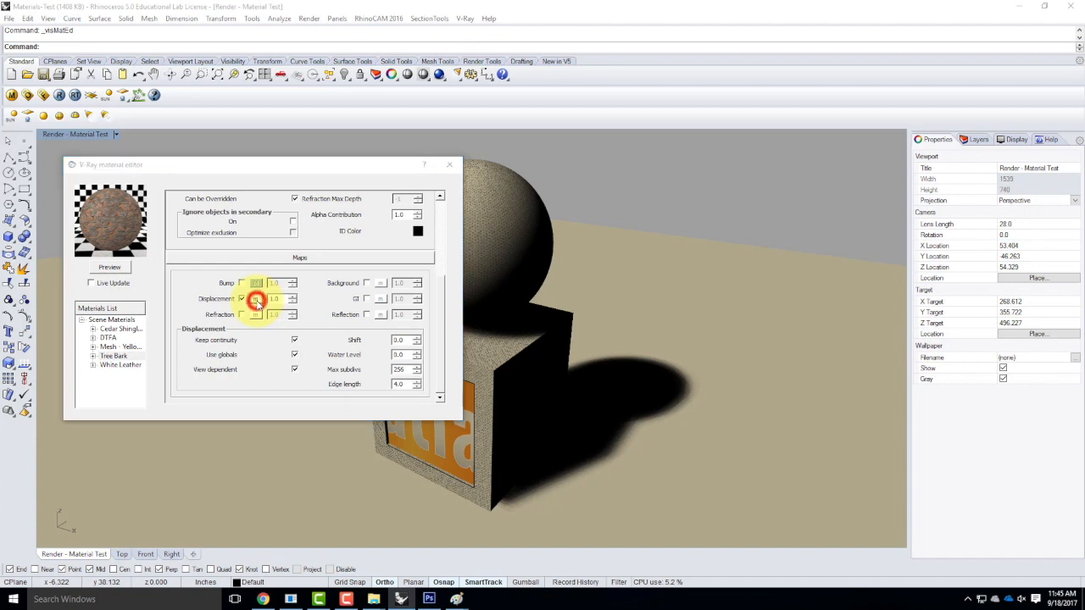
left_click(414, 357)
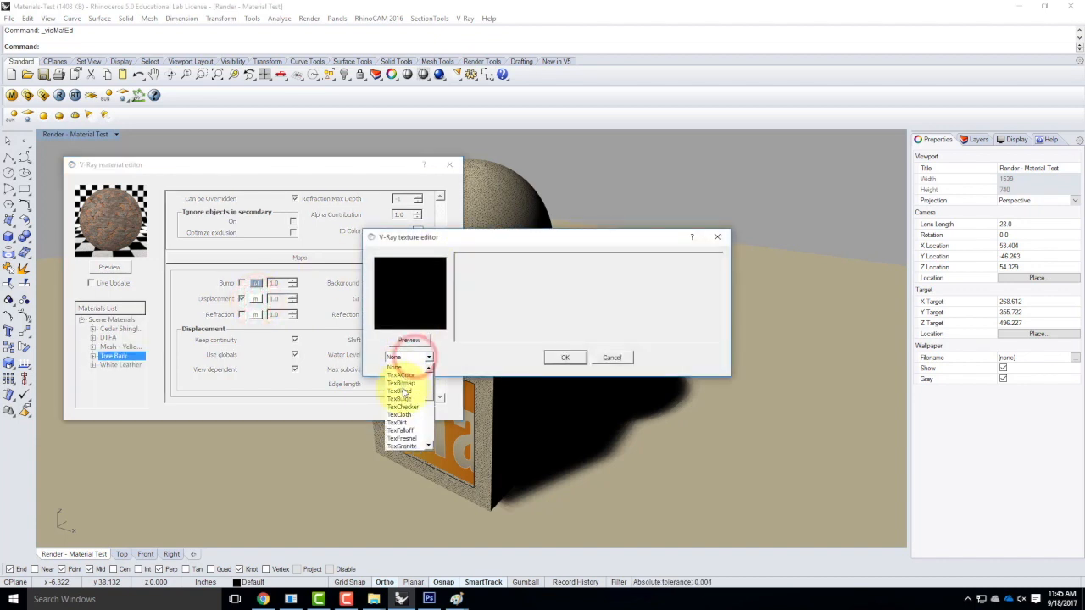
left_click(403, 384)
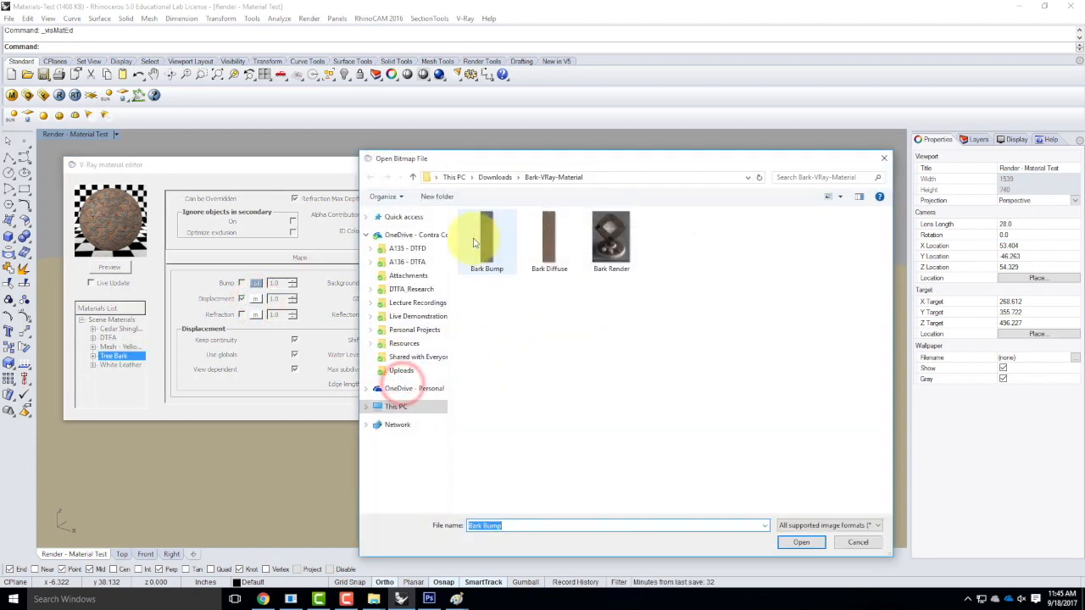
left_click(489, 239)
left_click(799, 543)
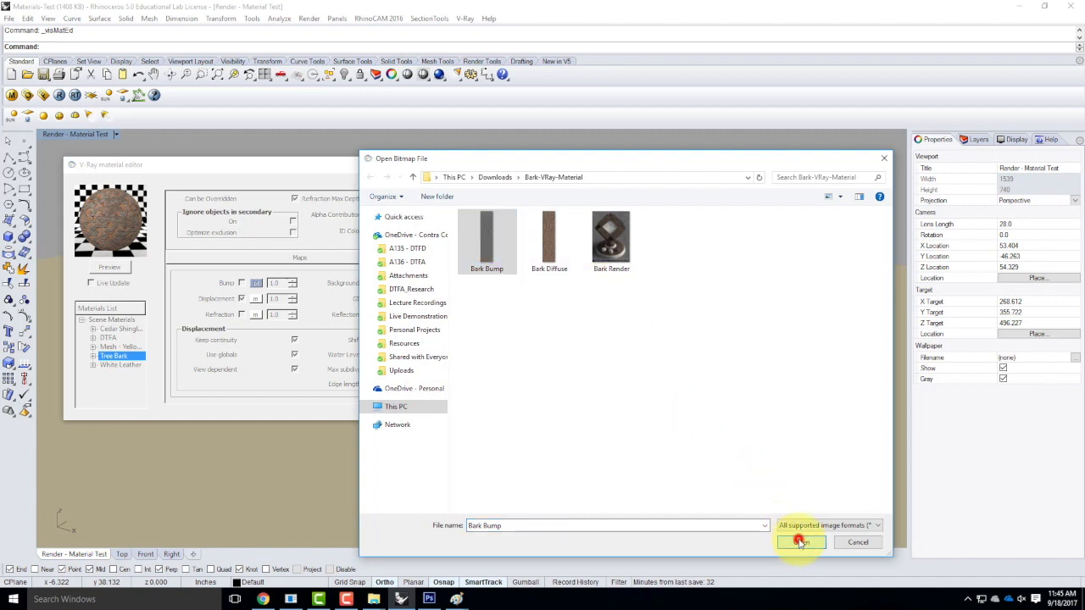
left_click(564, 356)
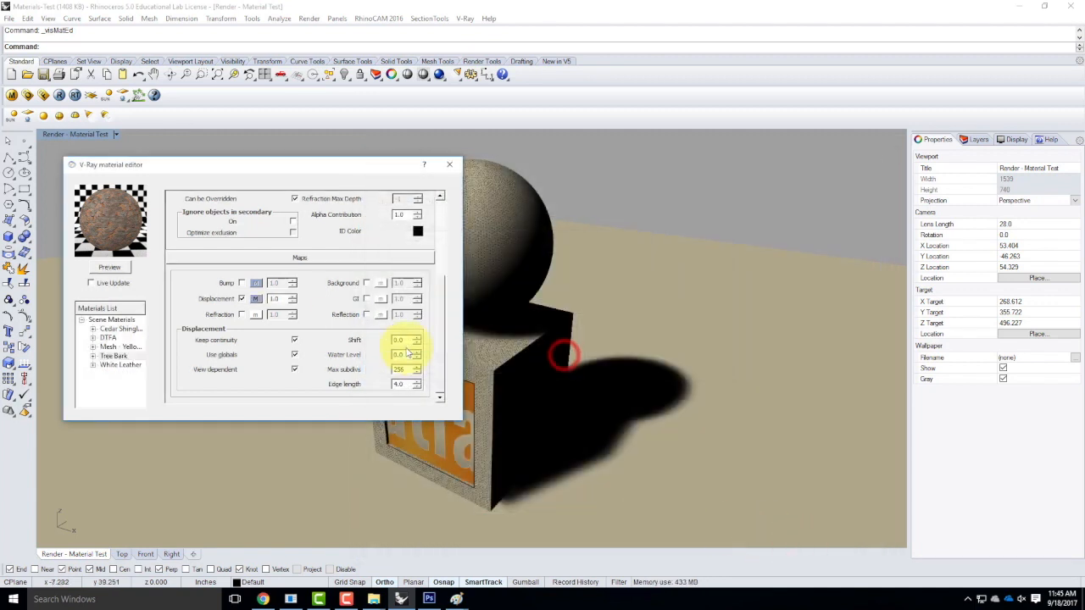
left_click(280, 298)
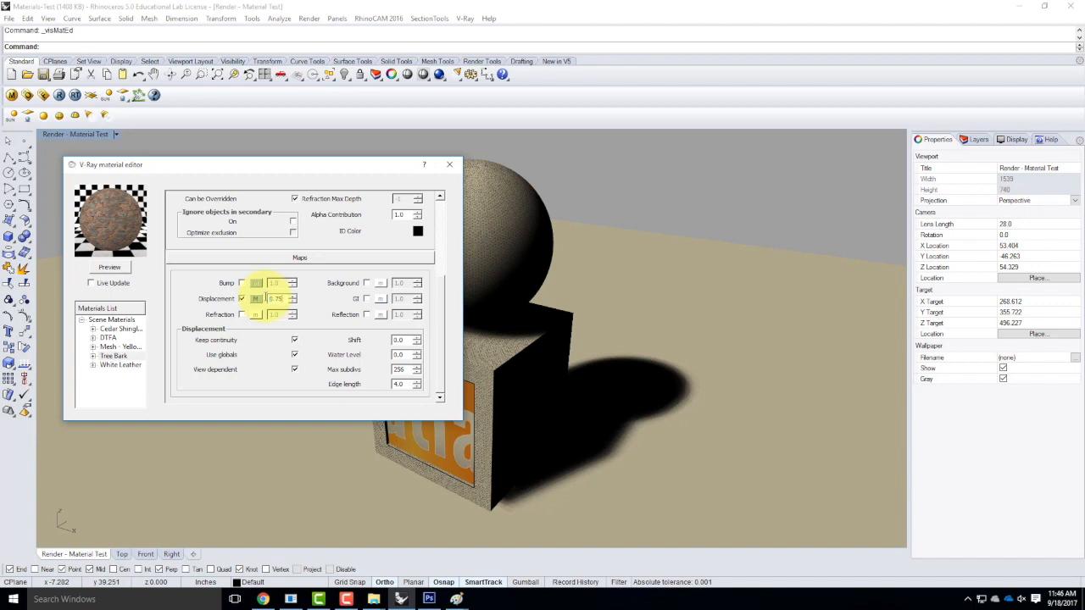
left_click(111, 267)
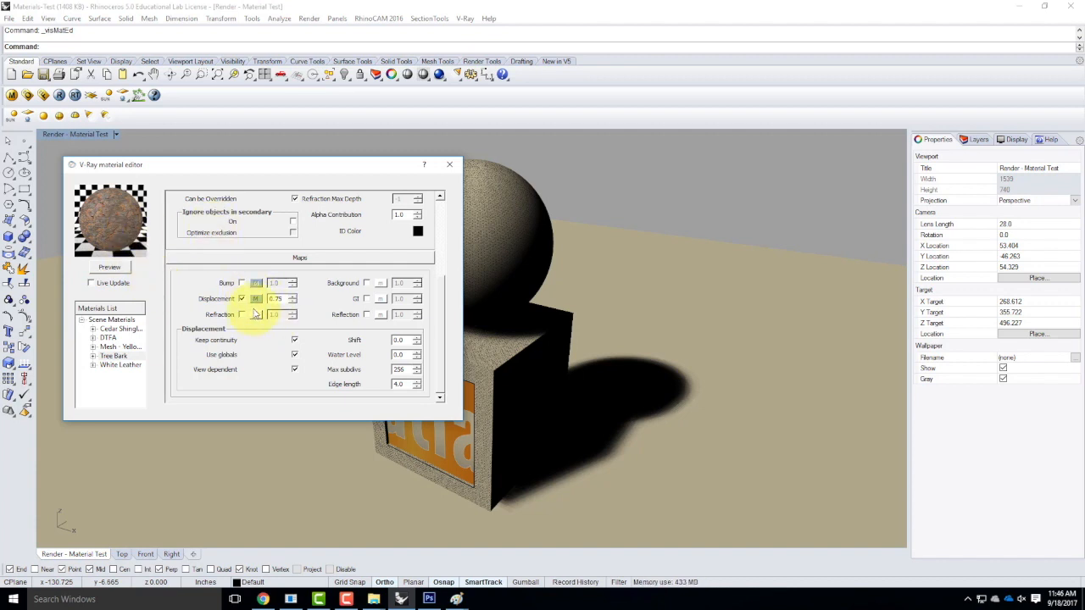
Apply the Tree Bark material to the MaterialTest layer.
right_click(113, 356)
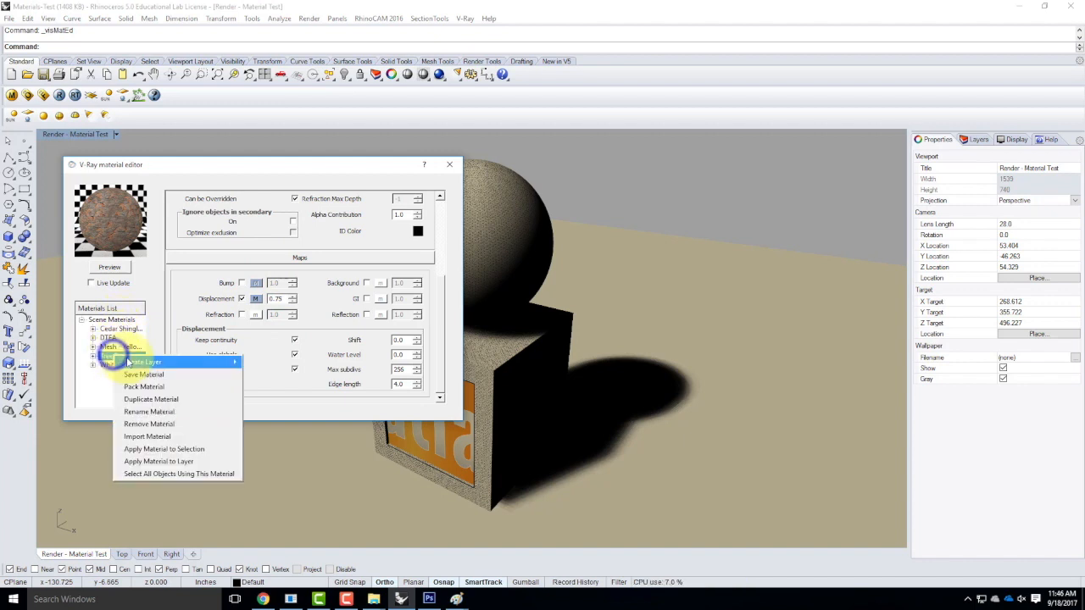
left_click(167, 463)
left_click(508, 252)
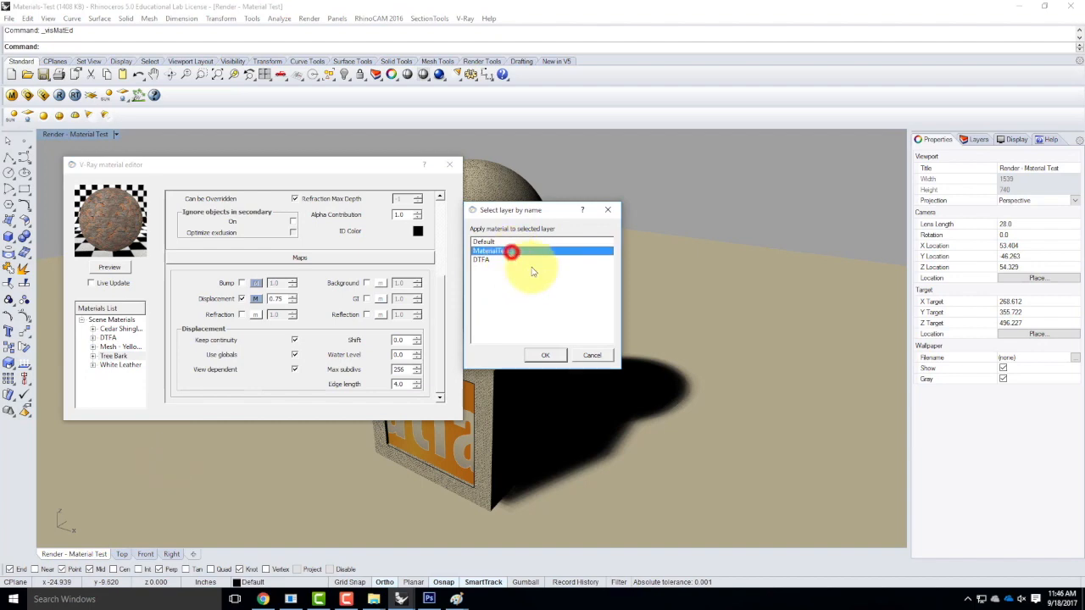
left_click(545, 358)
Close the material editor and file browser, zoom in on the cube, and start a V-Ray render.
left_click(449, 164)
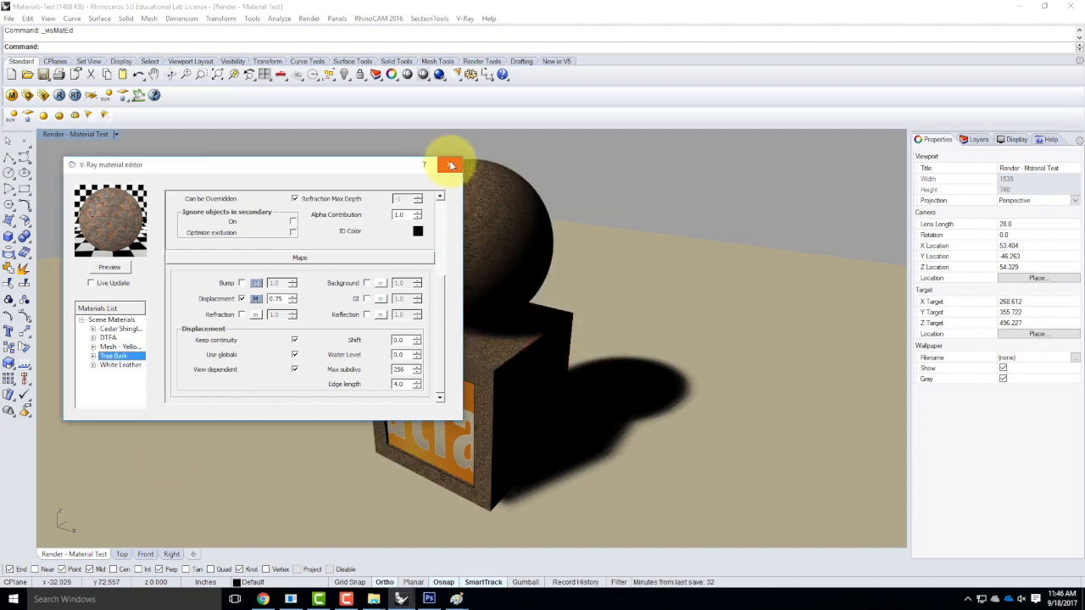
left_click(780, 165)
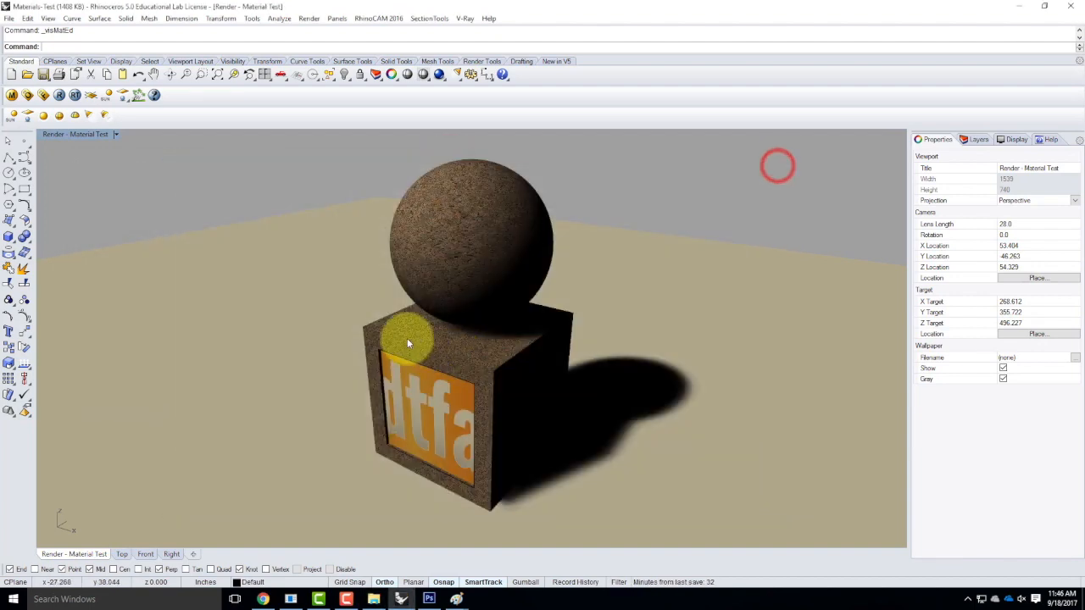
left_click(285, 290)
left_click(270, 193)
scroll(416, 375, "up", 3)
scroll(415, 370, "up", 2)
scroll(341, 213, "up", 2)
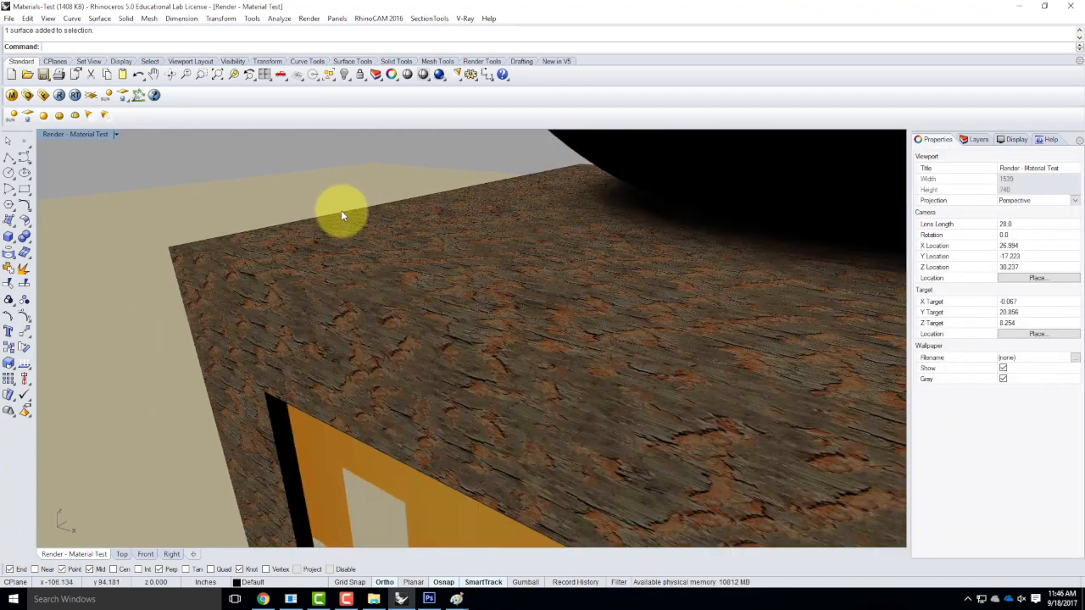
scroll(341, 210, "up", 2)
scroll(429, 276, "down", 2)
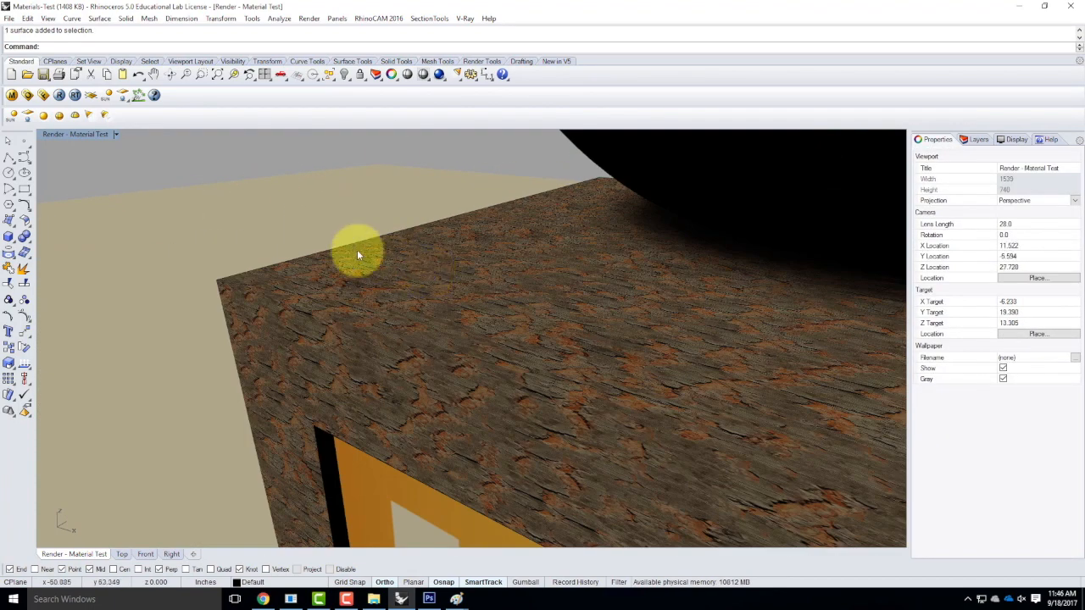
left_click(59, 94)
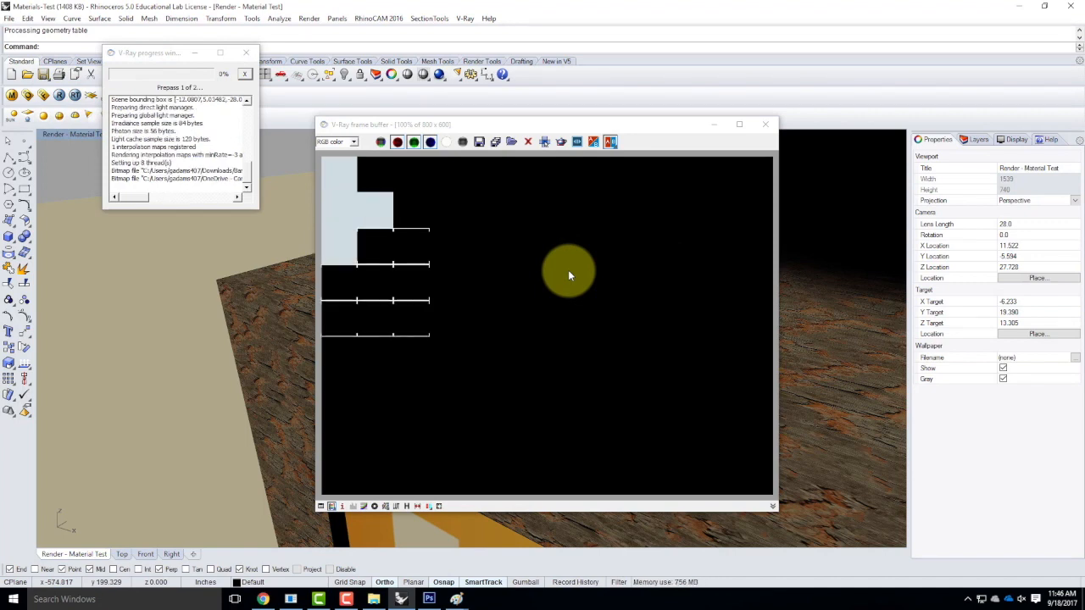
Open Bark Bump from Downloads > Bark-VRay-Material in Paint.
left_click(373, 599)
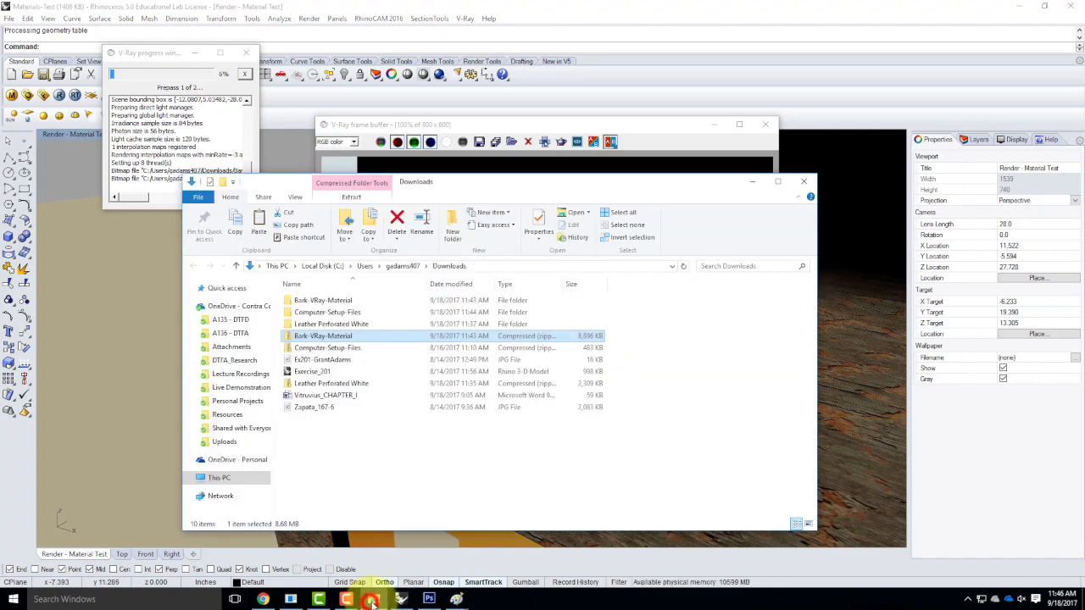
double_click(312, 302)
left_click(308, 299)
double_click(307, 299)
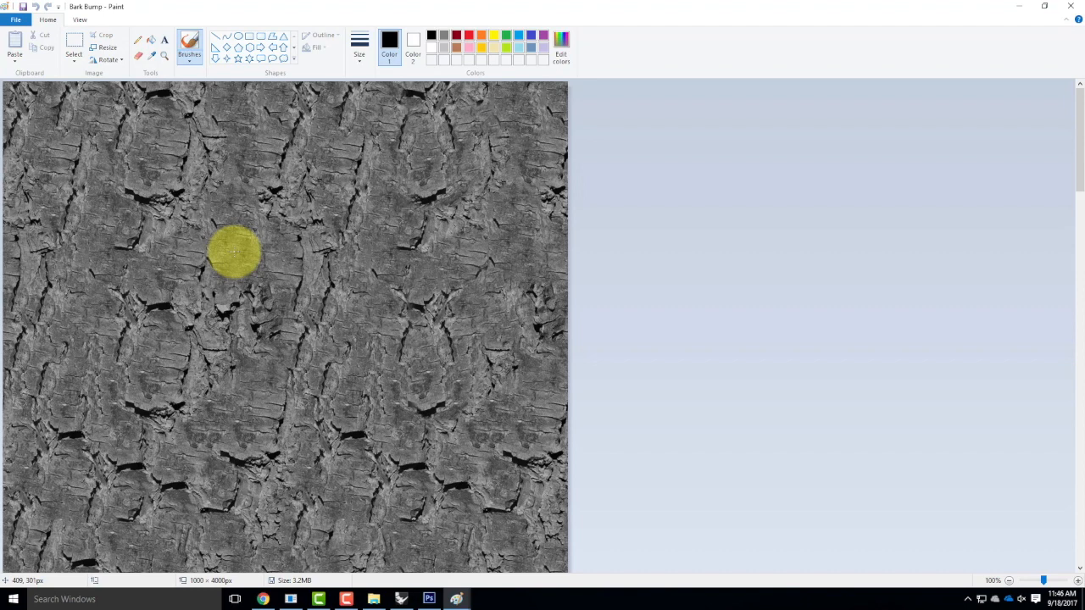
Return to Rhino and close the V-Ray frame buffer once the bark render has progressed.
left_click(404, 599)
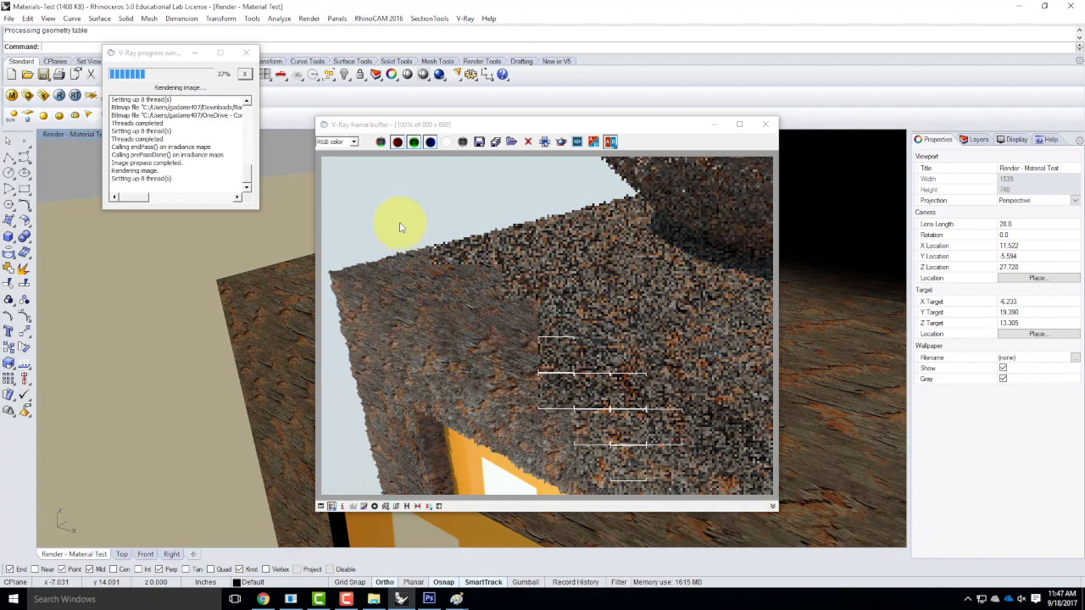
left_click(769, 126)
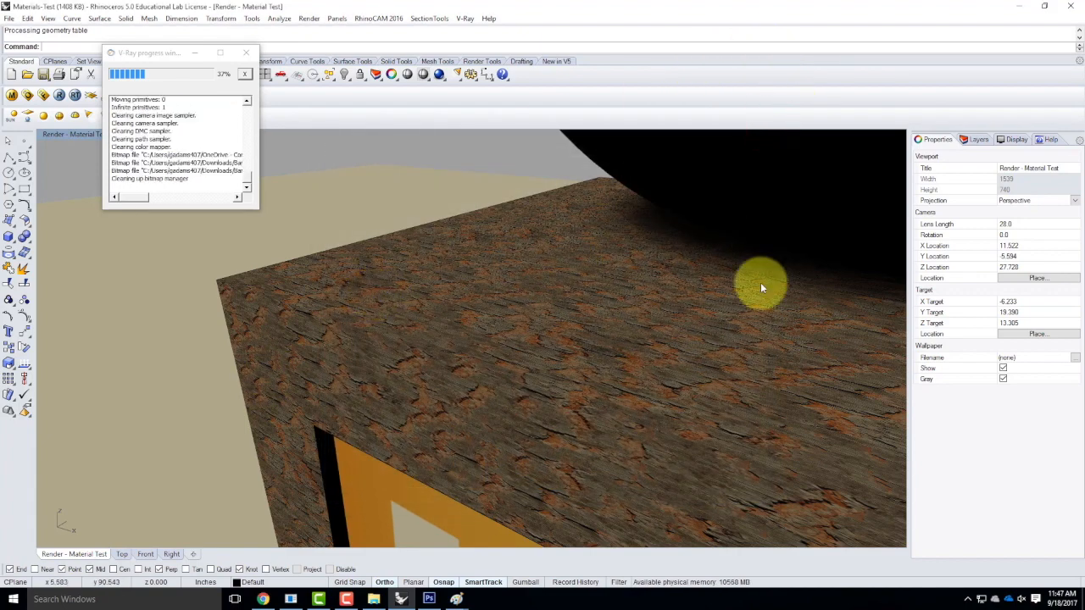
Minimize Rhino and Paint, then bring Chrome's CC Search tab forward with the search box focused.
left_click(1019, 7)
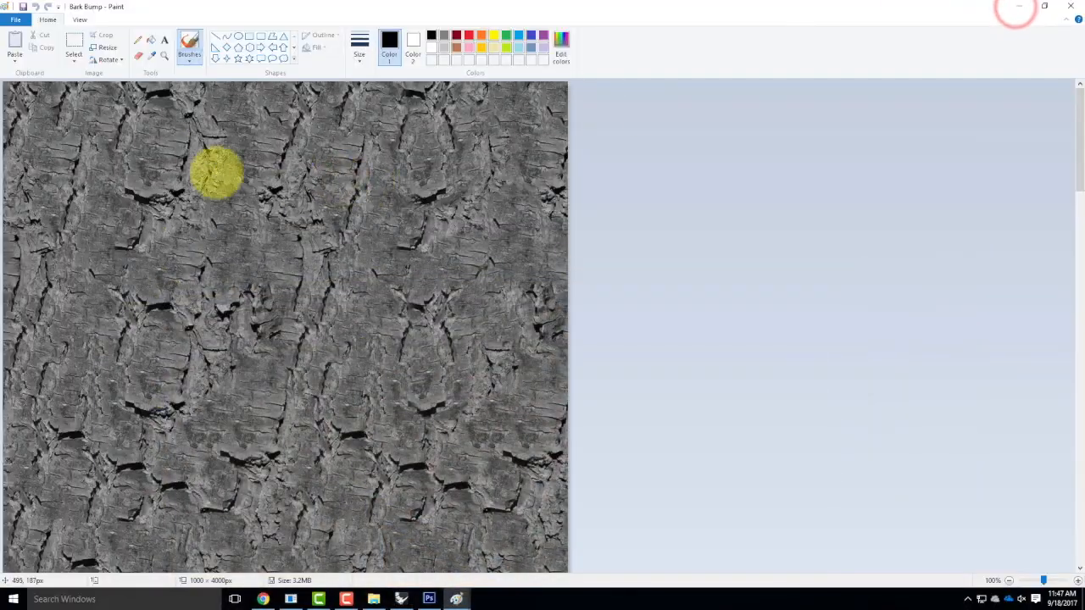
left_click(1016, 8)
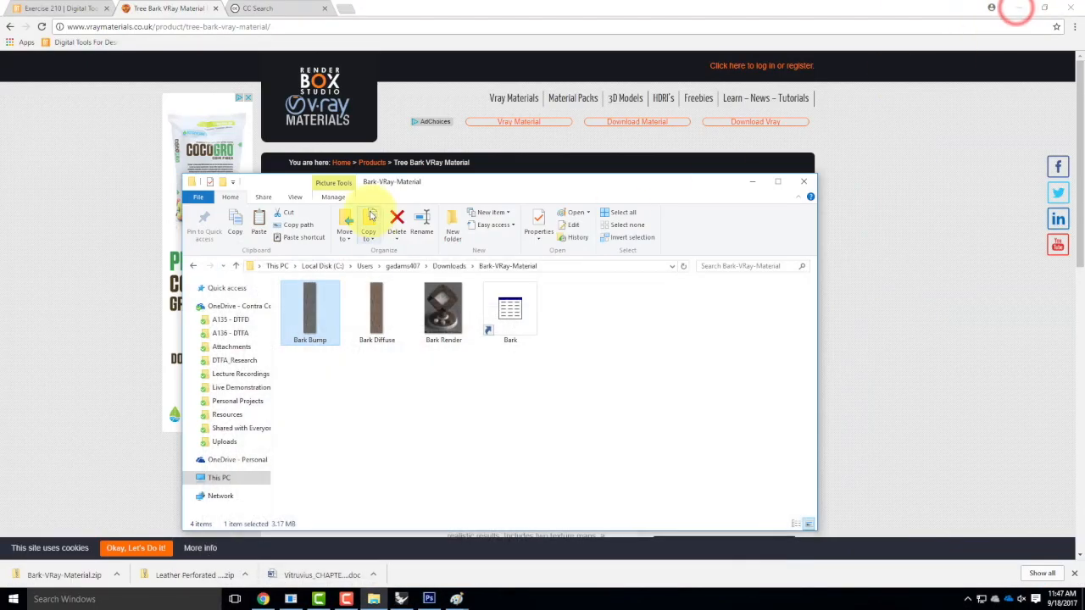
left_click(97, 129)
left_click(276, 7)
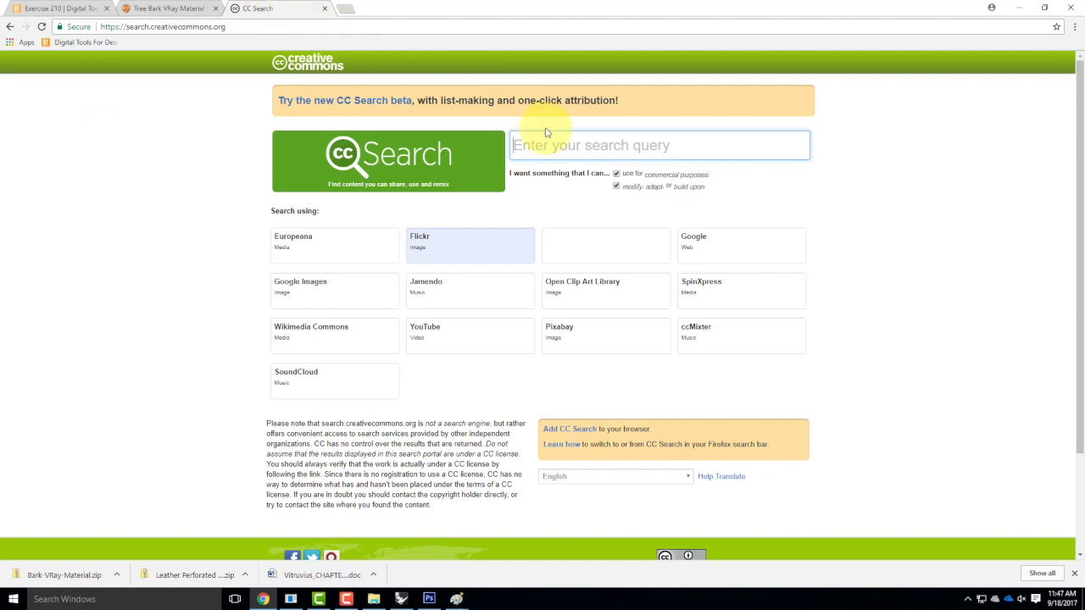
left_click(580, 145)
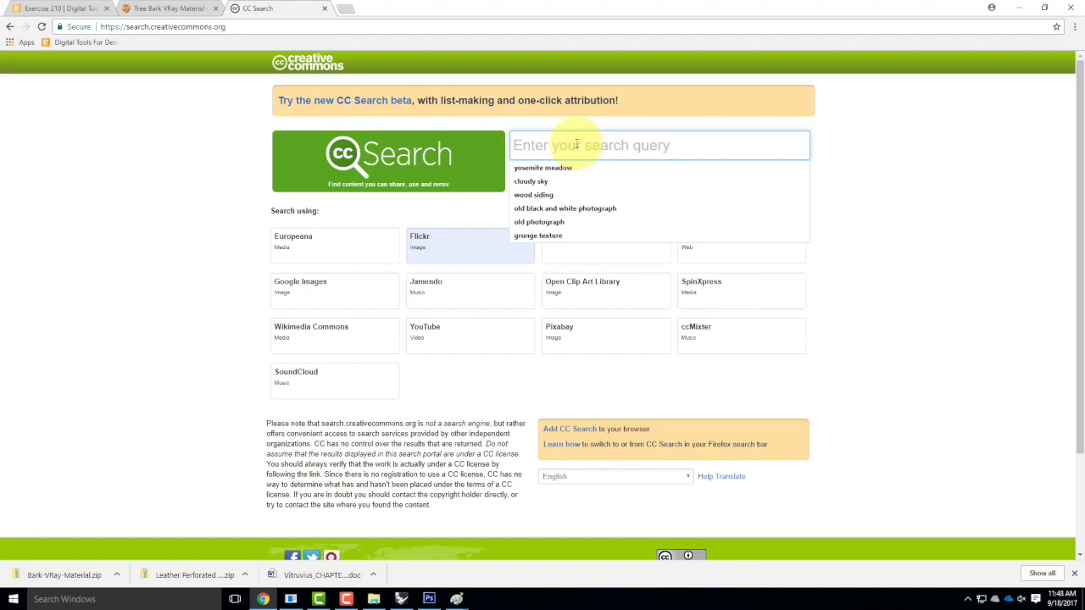
Search Flickr for 'ashlar', then 'ashlar wall', and browse the results.
type("ashlar")
key("Return")
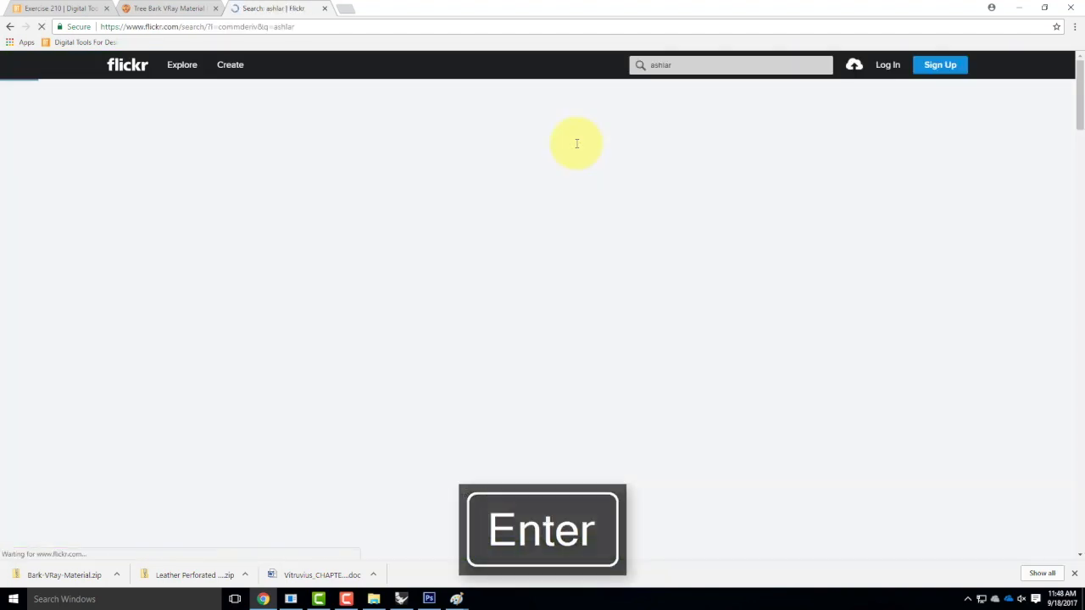
scroll(774, 208, "down", 10)
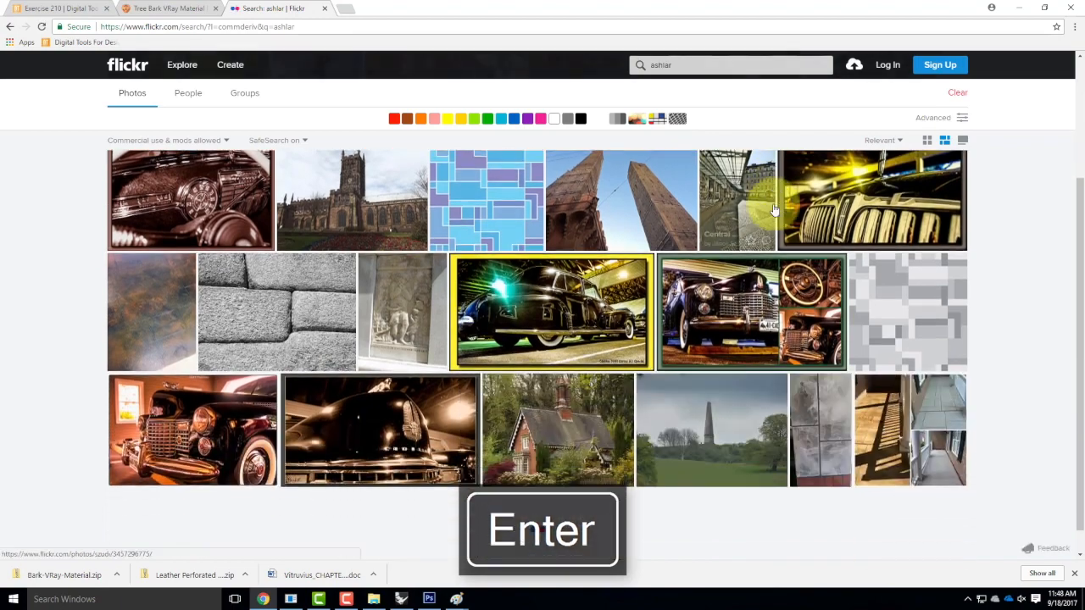
scroll(772, 210, "down", 12)
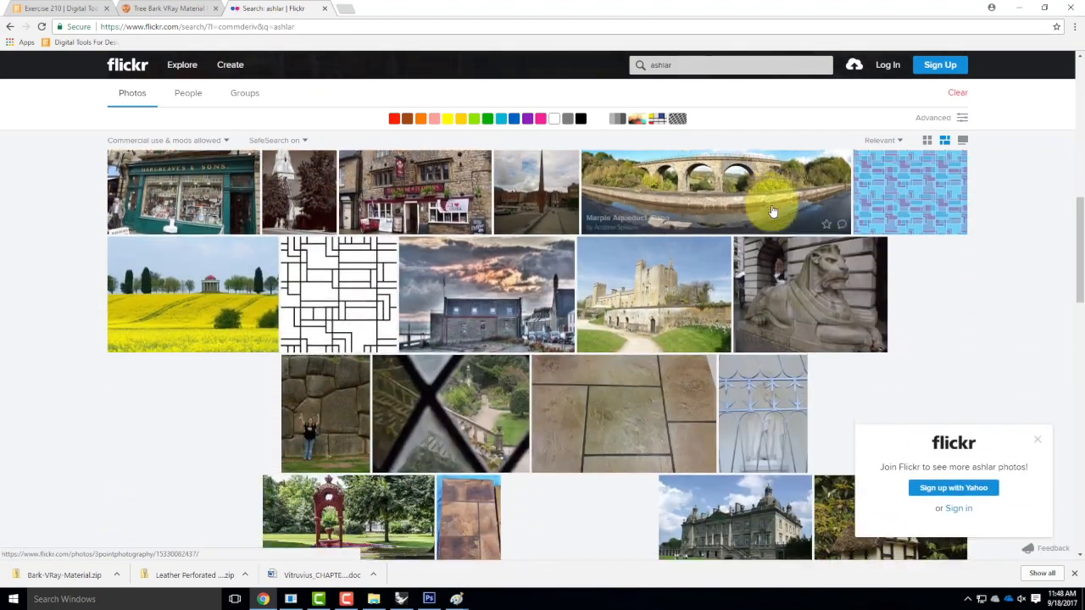
scroll(772, 210, "down", 6)
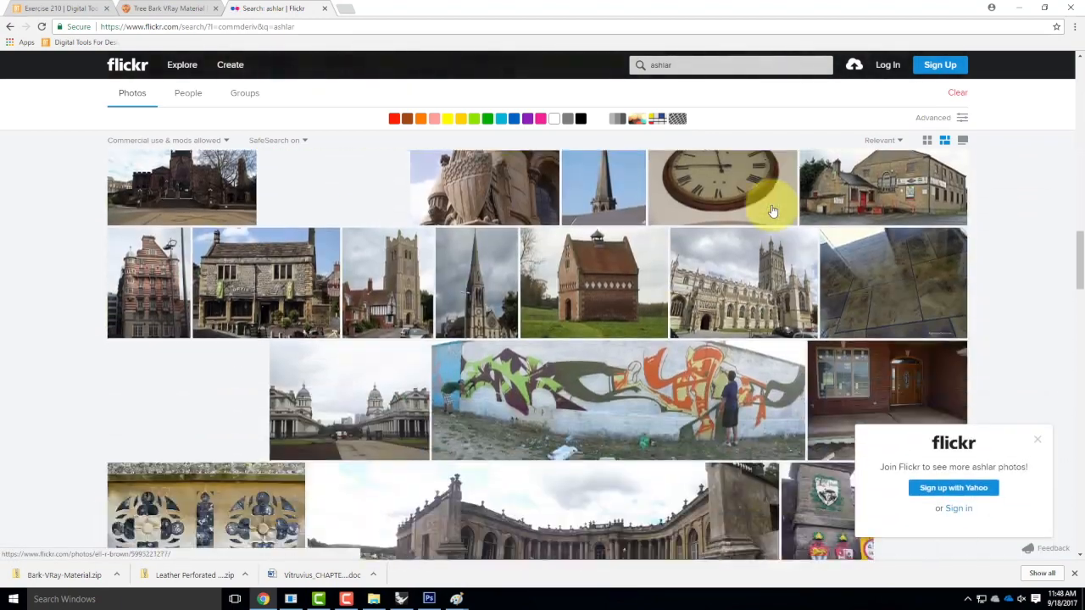
scroll(770, 212, "up", 5)
left_click(682, 65)
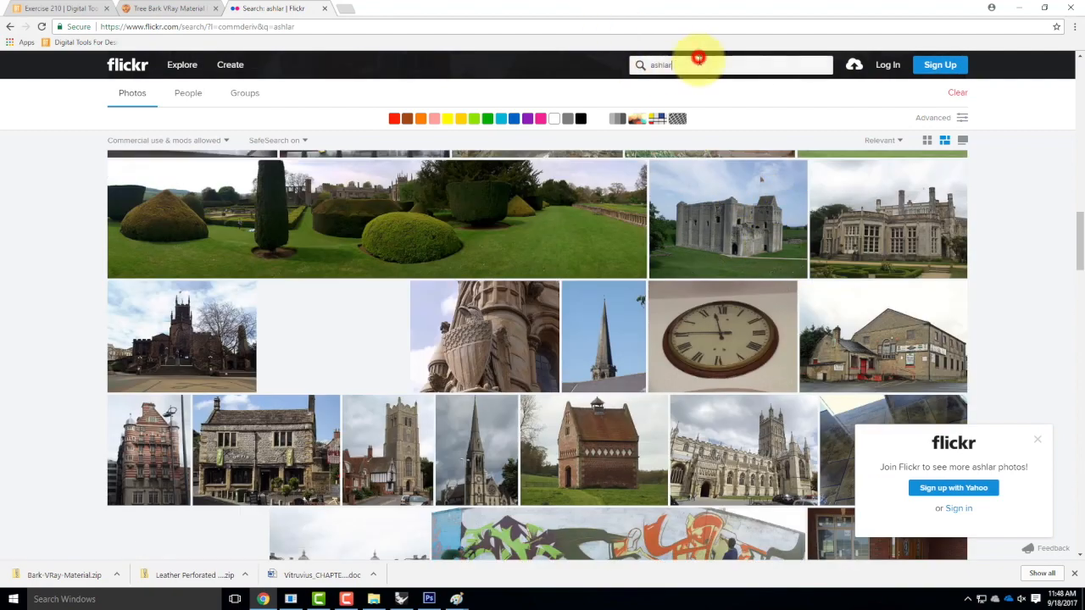
type("wall")
key("Return")
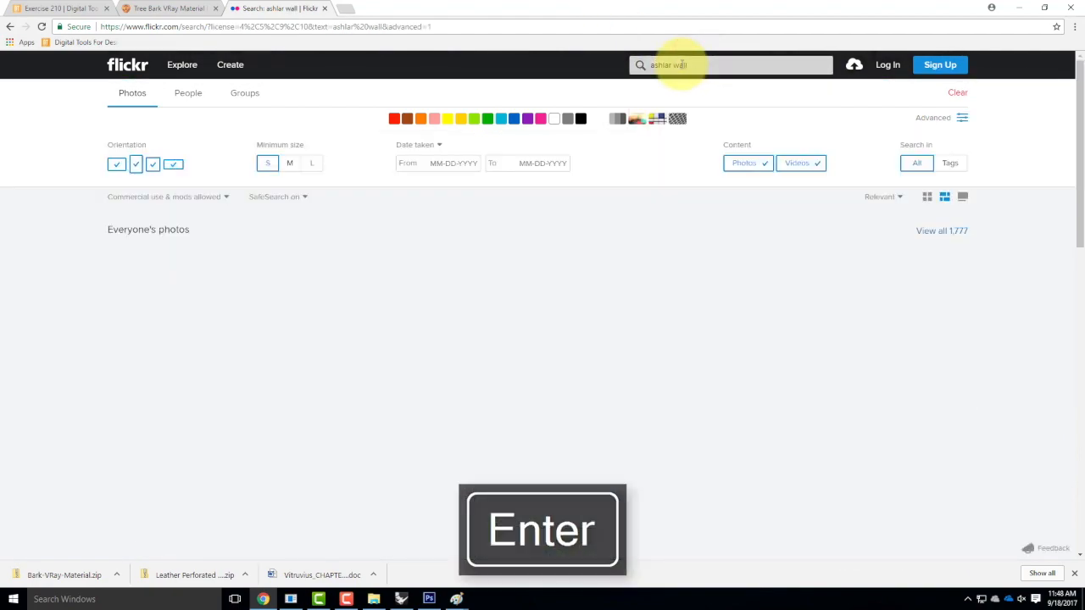
scroll(749, 141, "down", 1)
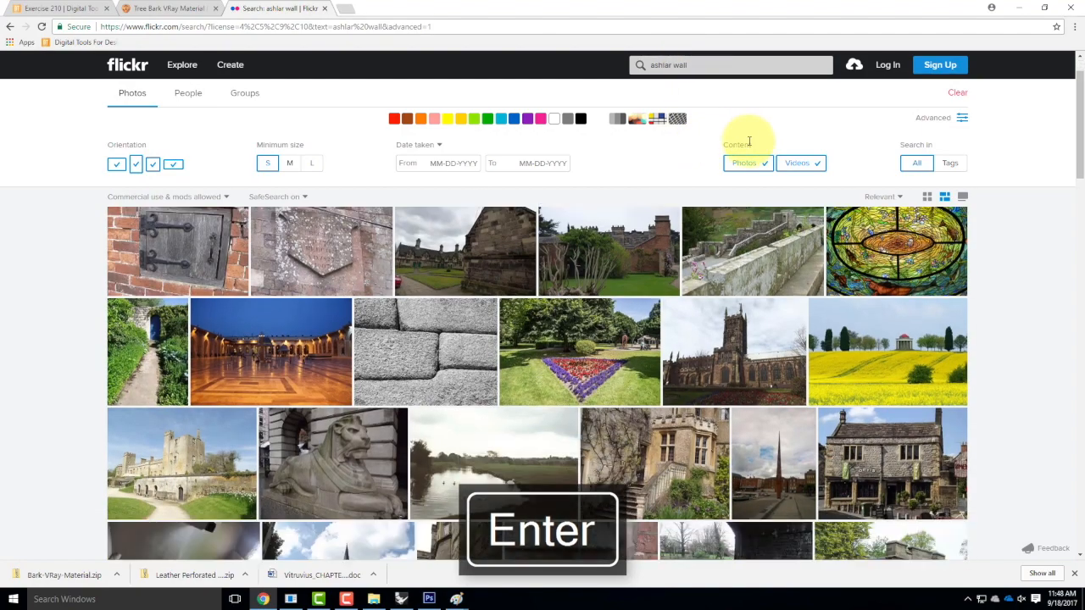
scroll(749, 142, "down", 7)
scroll(749, 142, "down", 8)
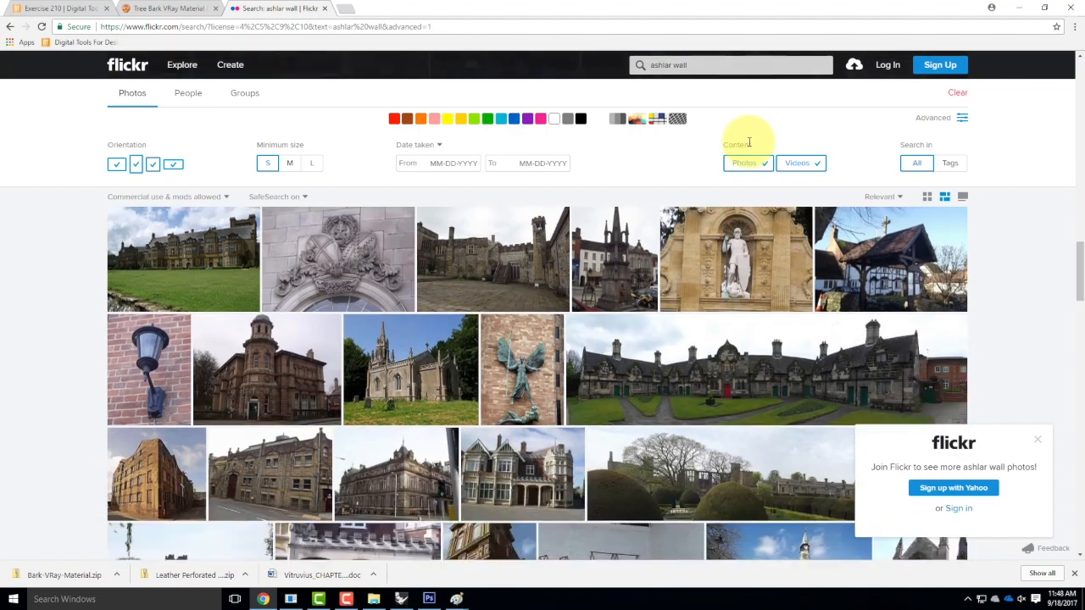
scroll(749, 142, "down", 5)
scroll(749, 142, "up", 1)
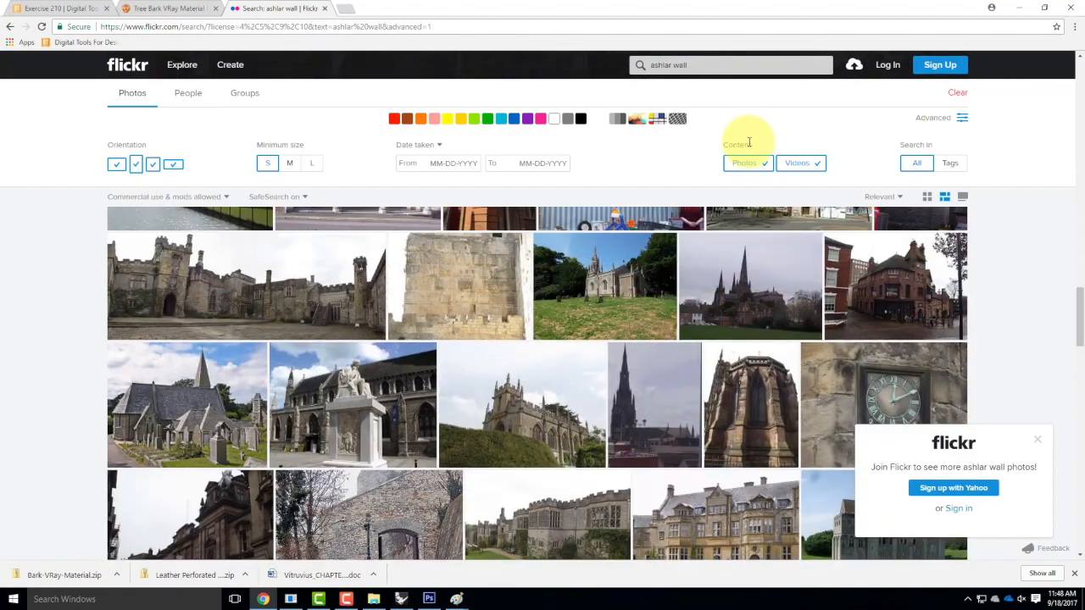
scroll(749, 141, "down", 6)
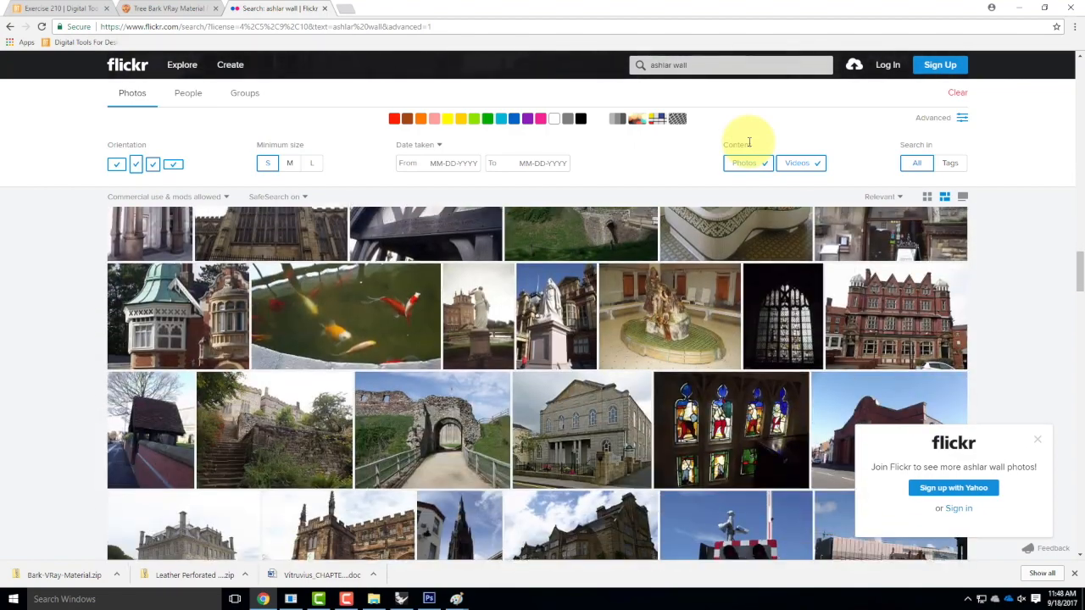
scroll(749, 142, "down", 8)
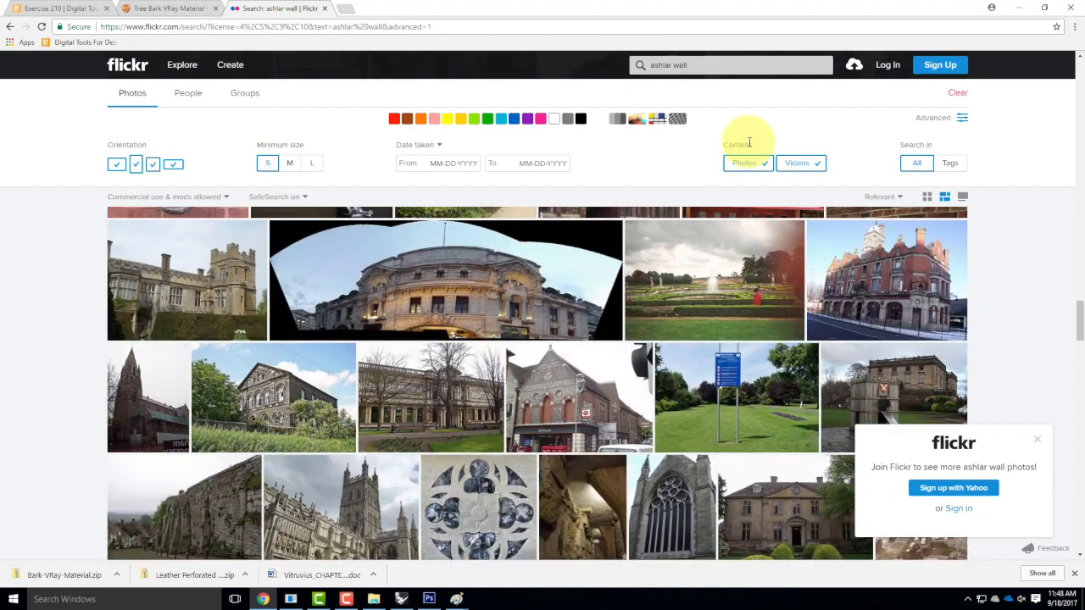
scroll(749, 141, "down", 8)
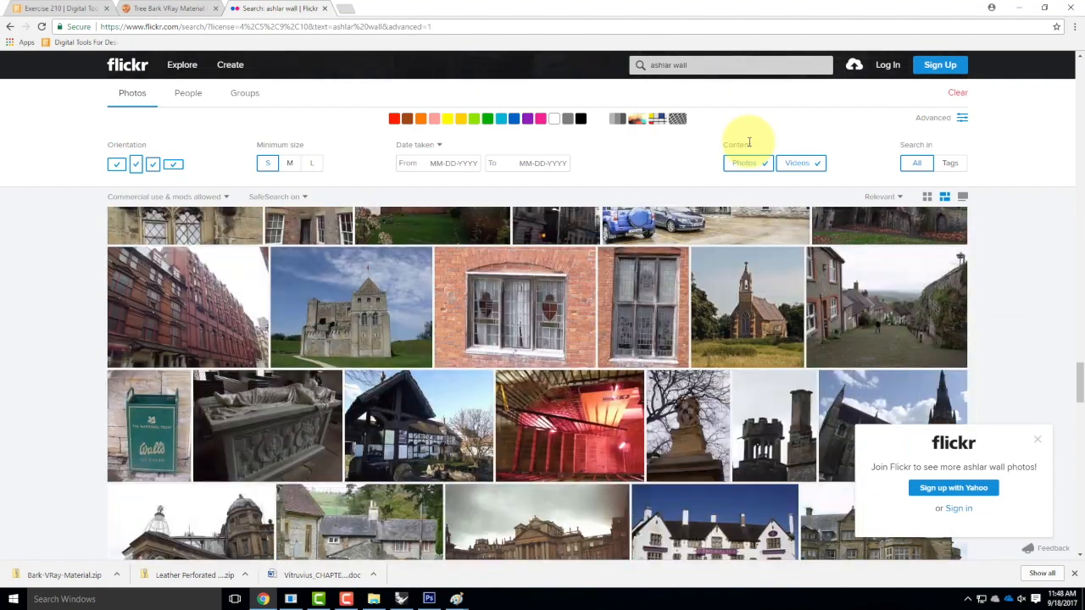
Refine the search to 'ashlar wall texture' and preview the grass-topped stone wall photo.
left_click(732, 68)
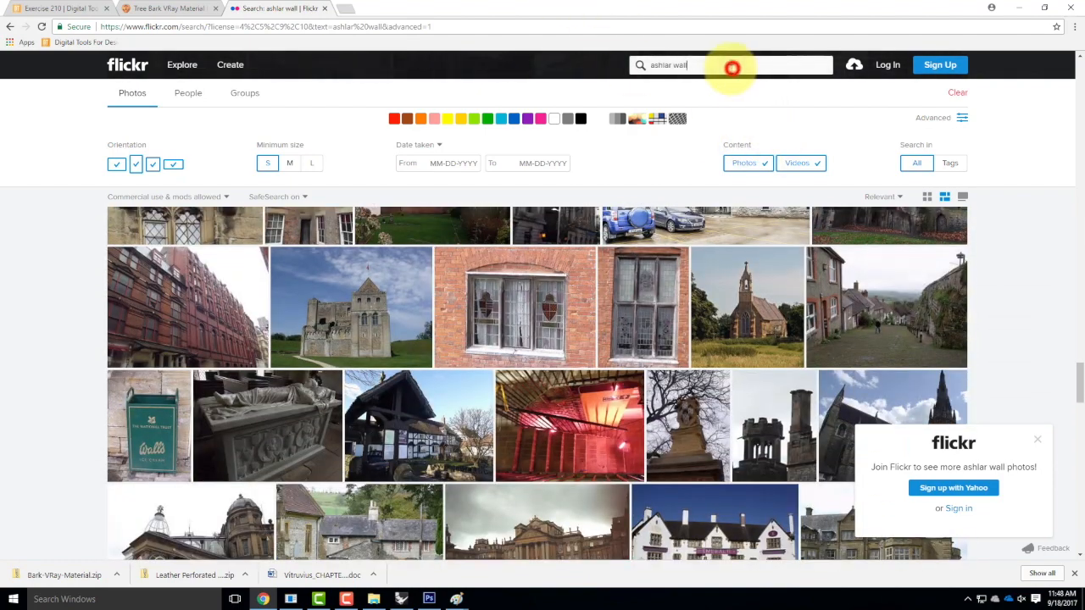
type("textyure")
key("BackSpace")
key("BackSpace")
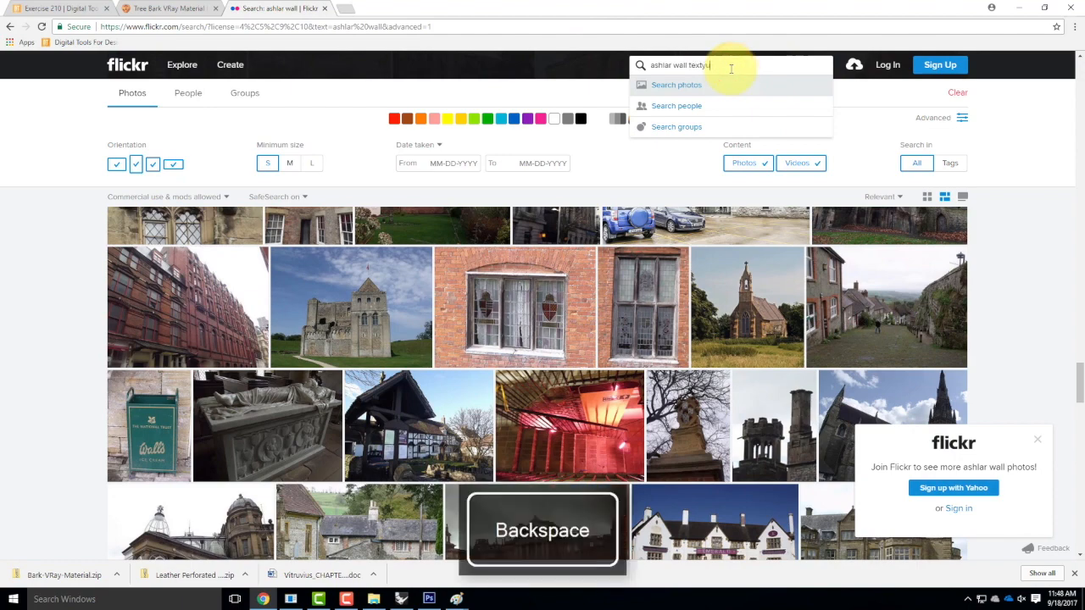
type("ure")
key("Return")
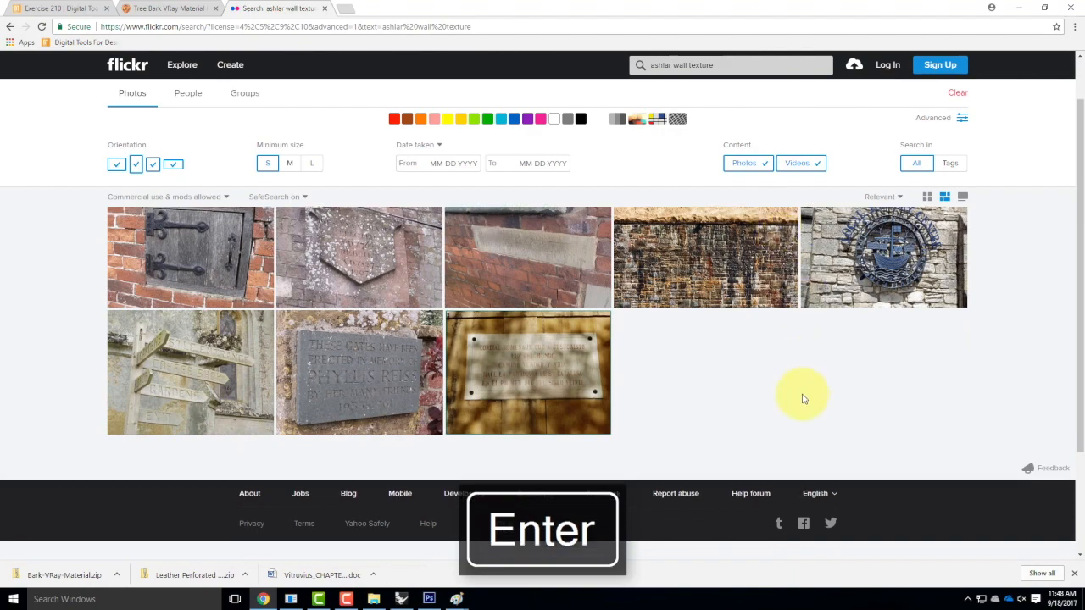
left_click(711, 253)
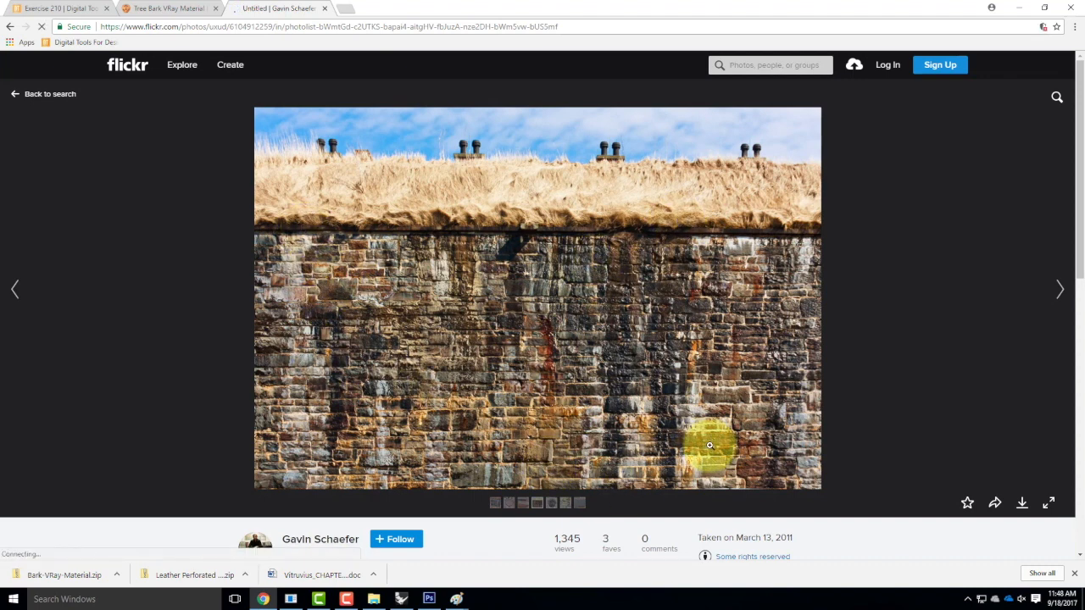
left_click(9, 26)
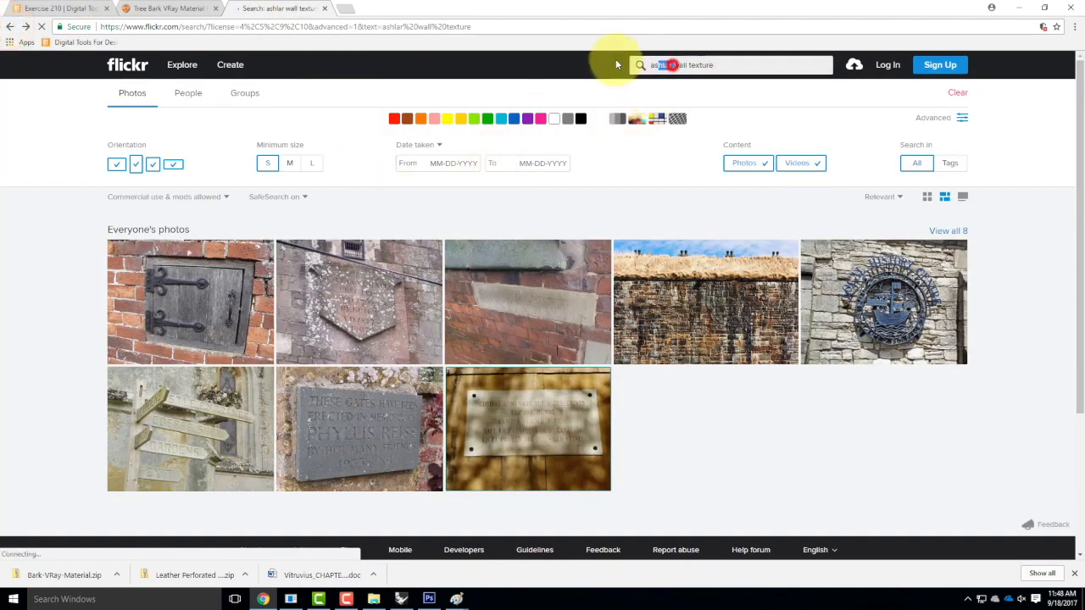
Search for 'stone wall texture' and open the Tomb Walls stone block photo.
double_click(672, 65)
type("stone")
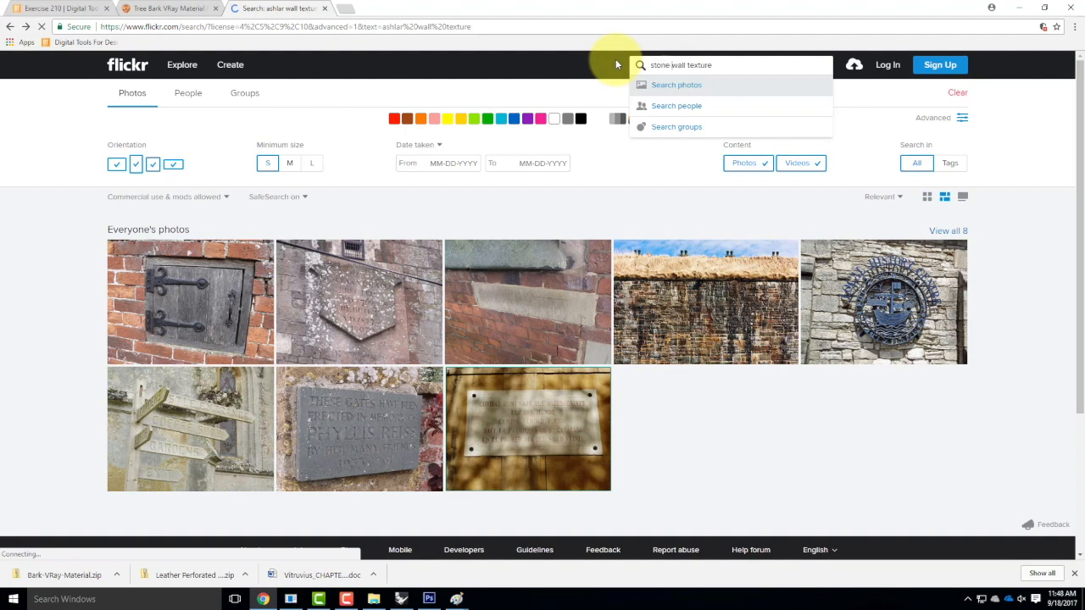
key("Return")
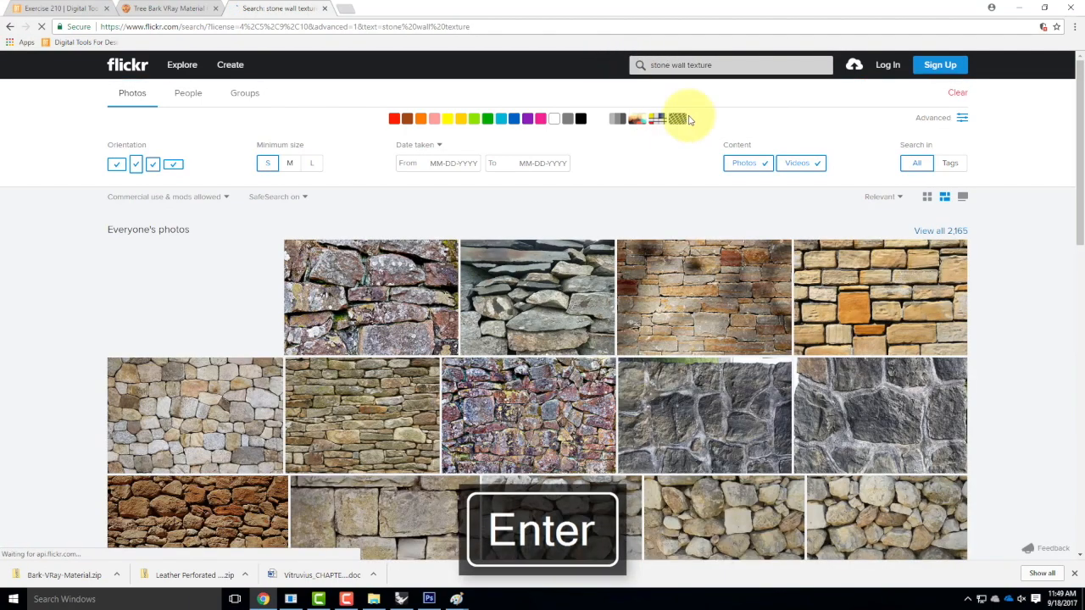
scroll(659, 257, "down", 4)
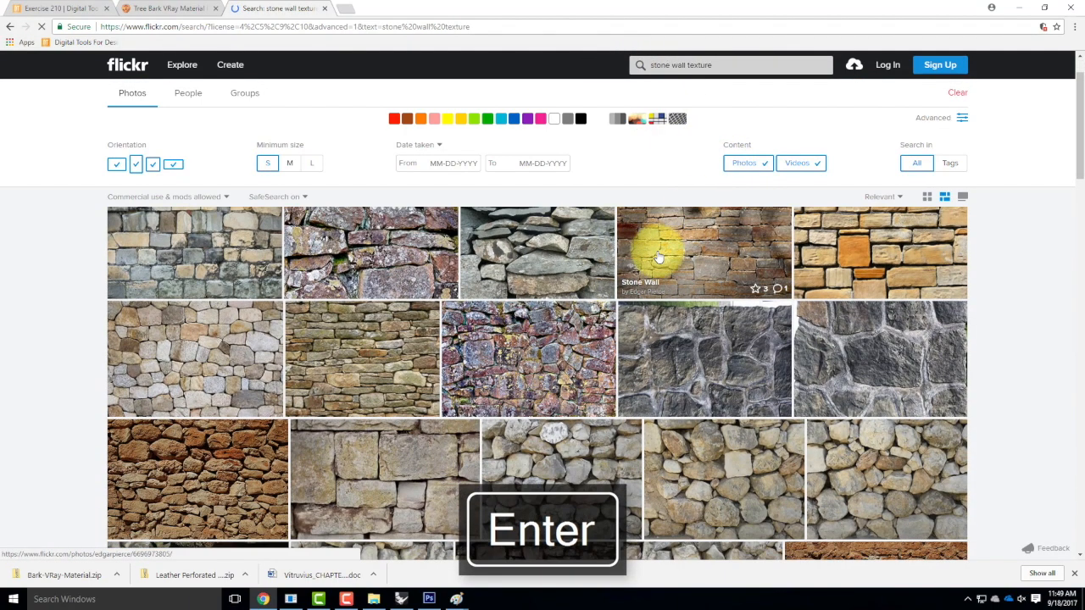
scroll(659, 257, "down", 1)
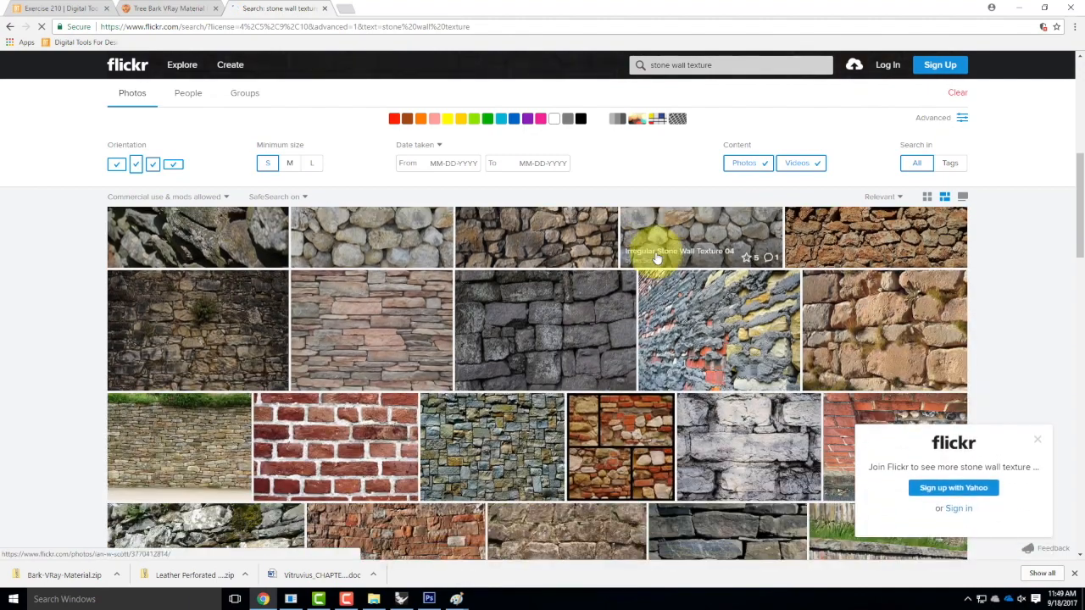
scroll(657, 259, "down", 5)
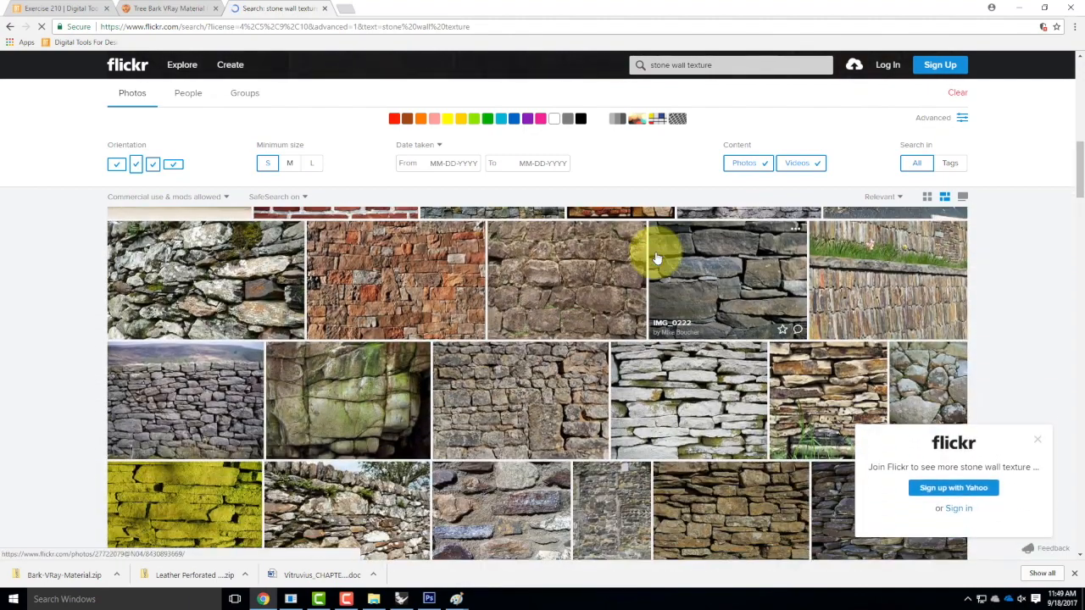
scroll(657, 258, "down", 3)
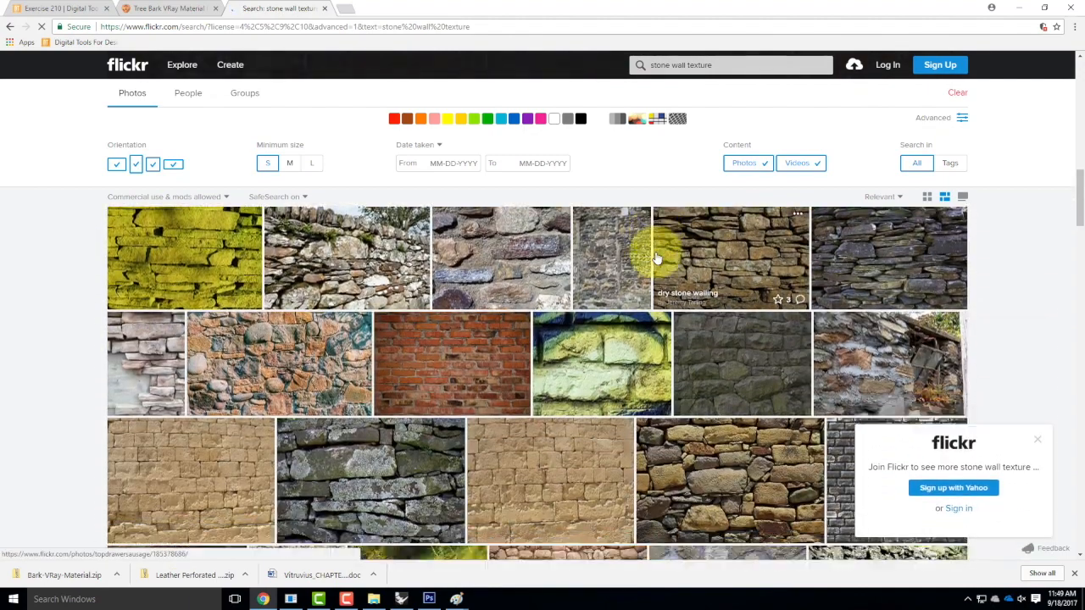
scroll(657, 258, "down", 1)
scroll(657, 258, "down", 4)
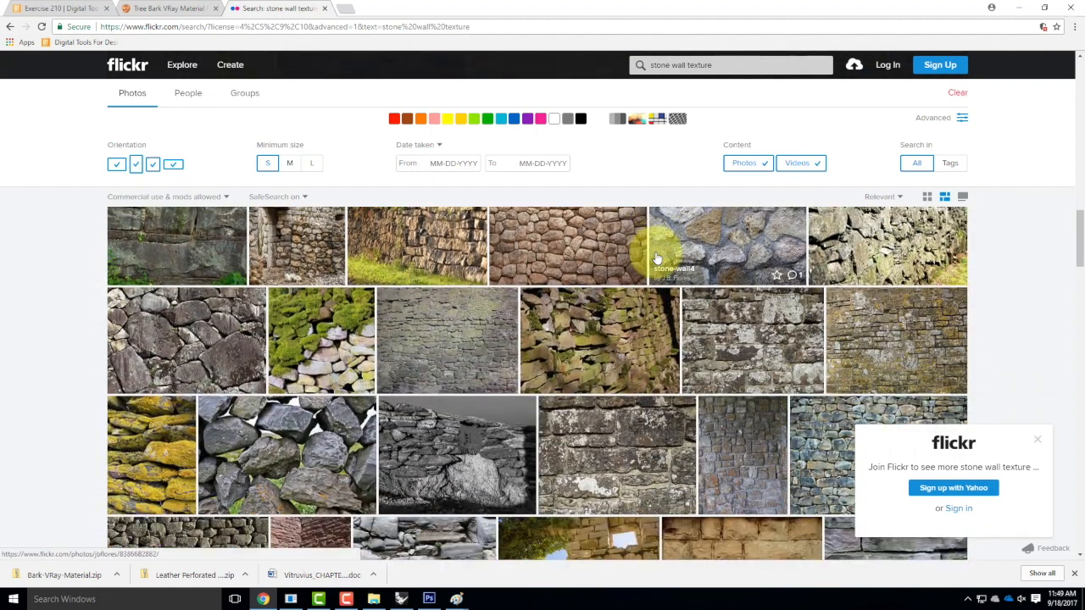
scroll(657, 259, "down", 1)
scroll(657, 259, "down", 2)
scroll(656, 258, "down", 4)
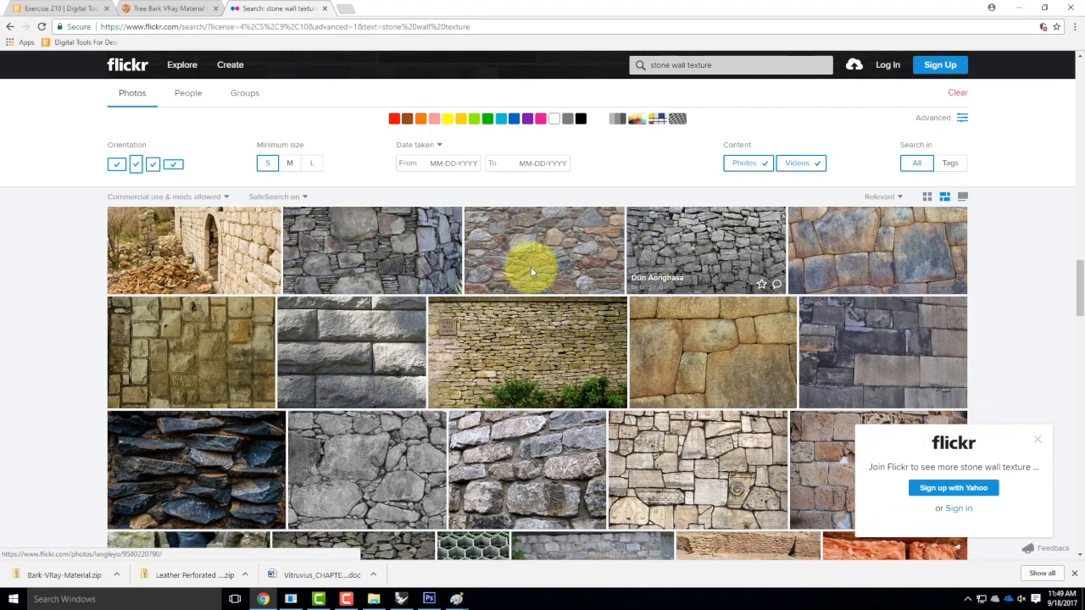
left_click(359, 322)
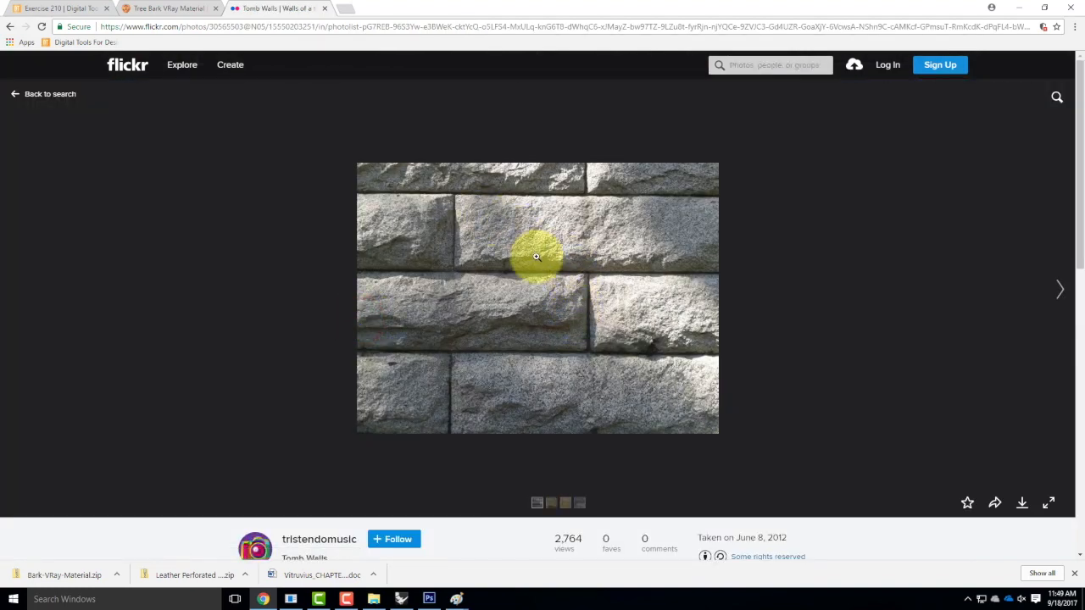
left_click(1022, 504)
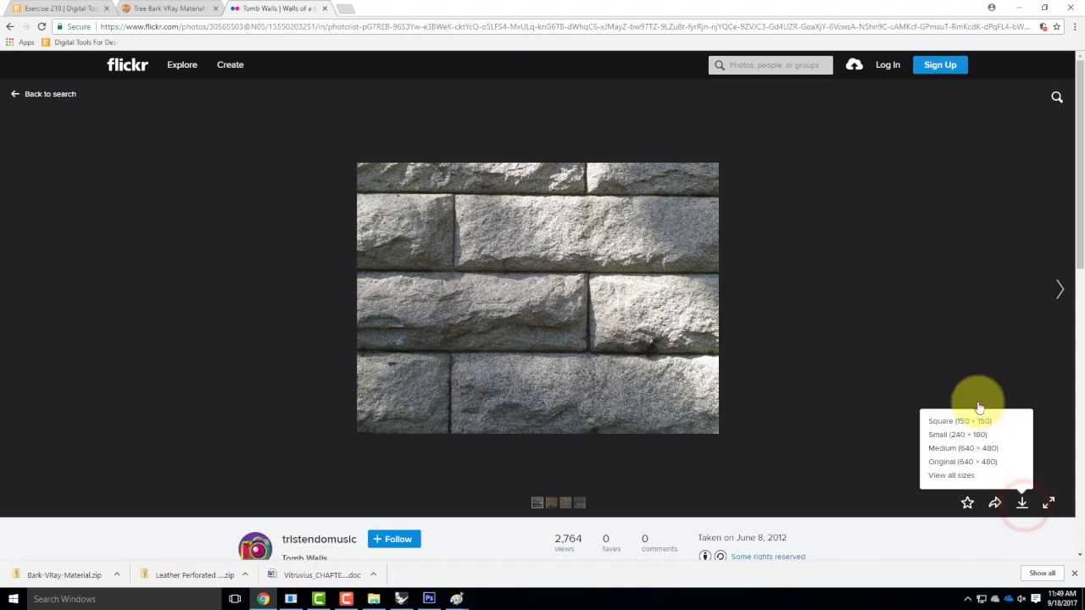
left_click(953, 328)
left_click(5, 26)
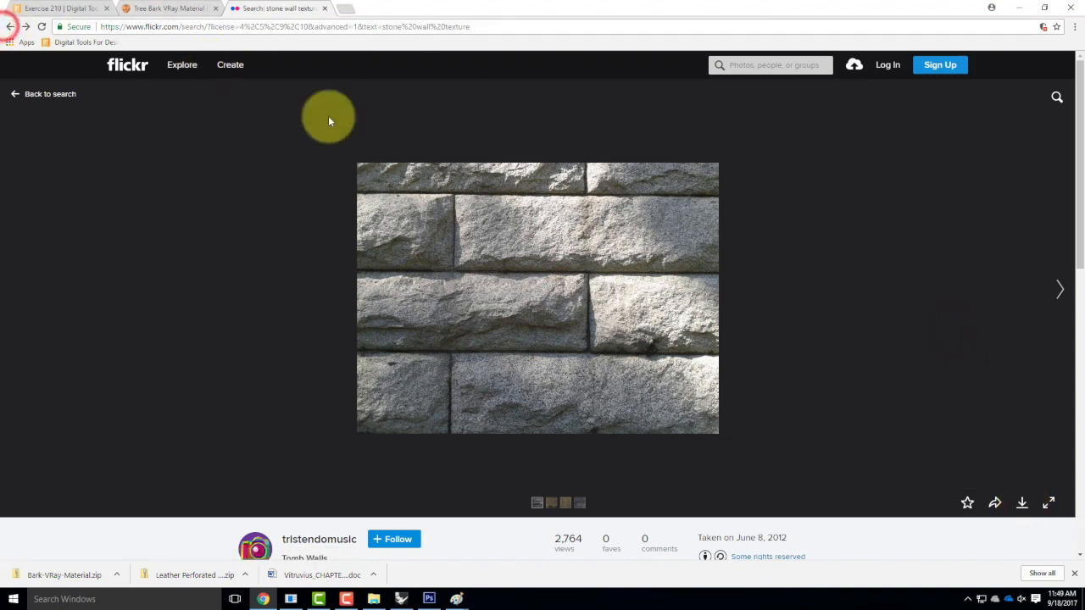
left_click(311, 163)
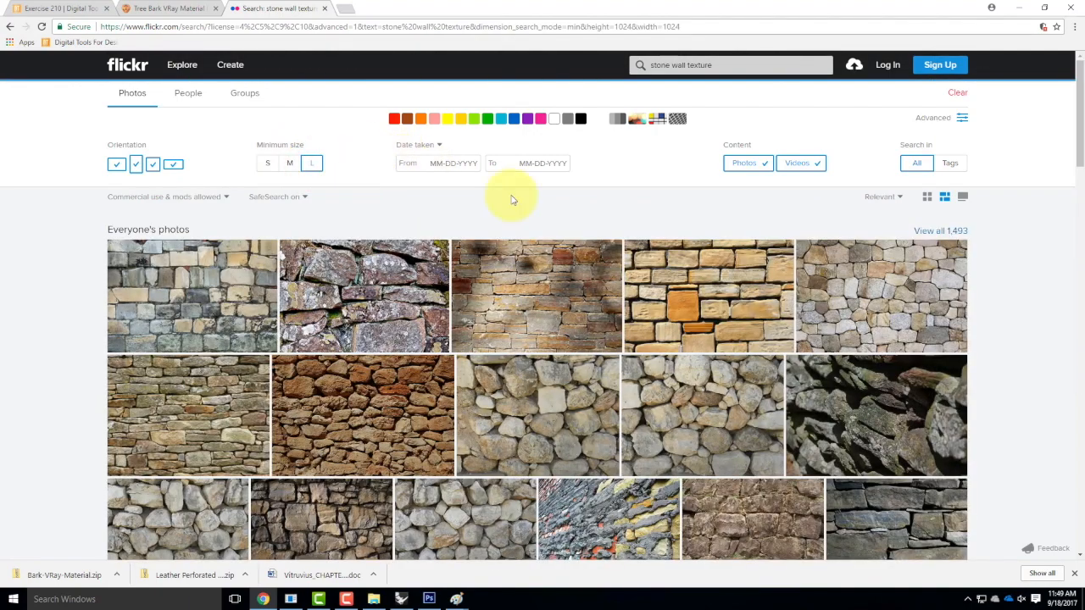
scroll(704, 293, "down", 2)
scroll(730, 299, "down", 10)
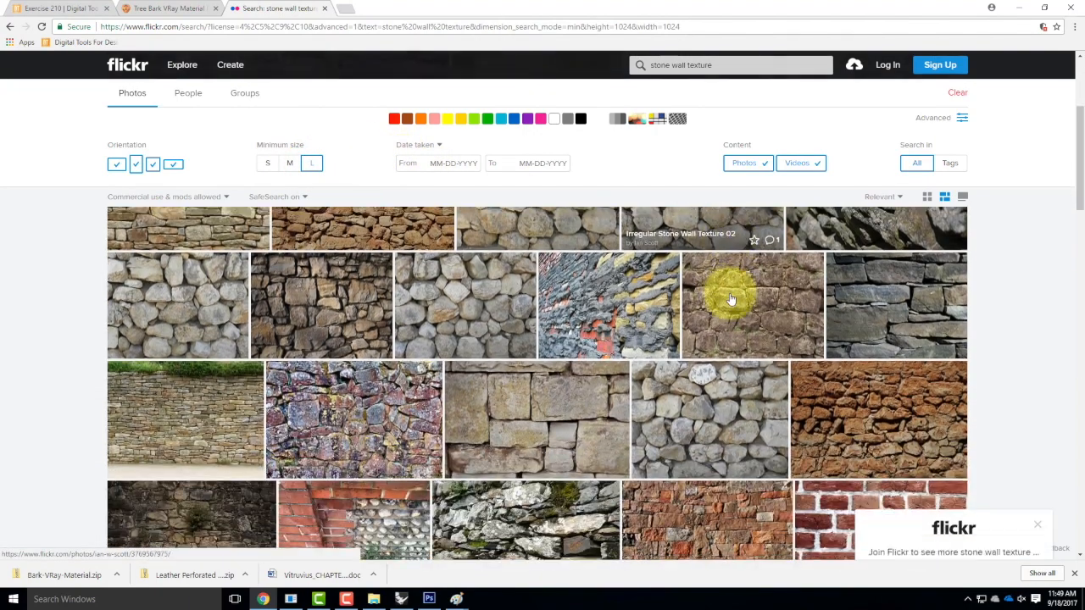
scroll(730, 298, "down", 5)
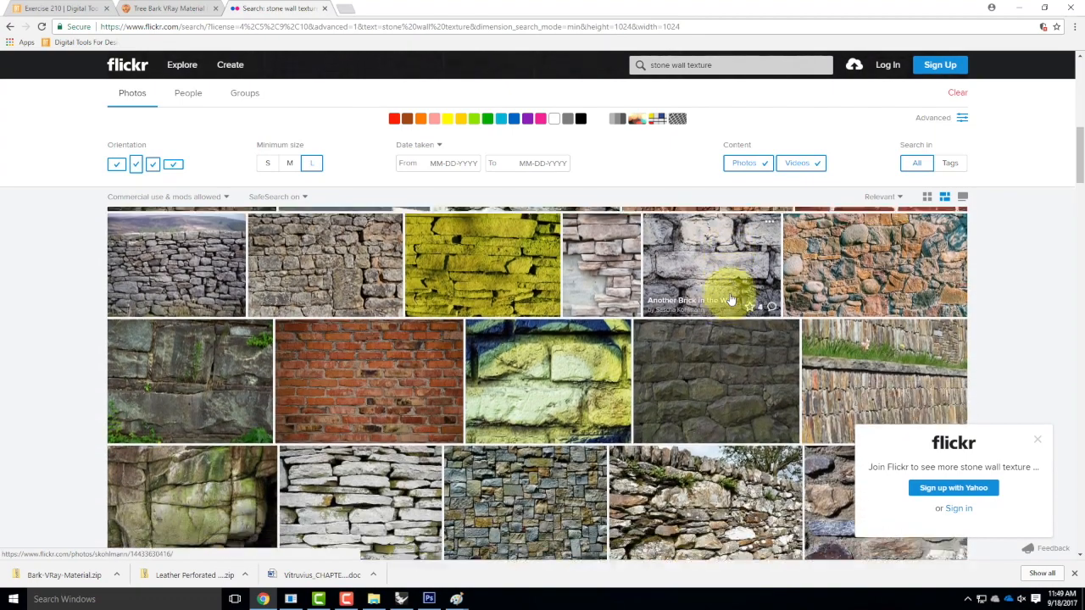
scroll(730, 299, "down", 1)
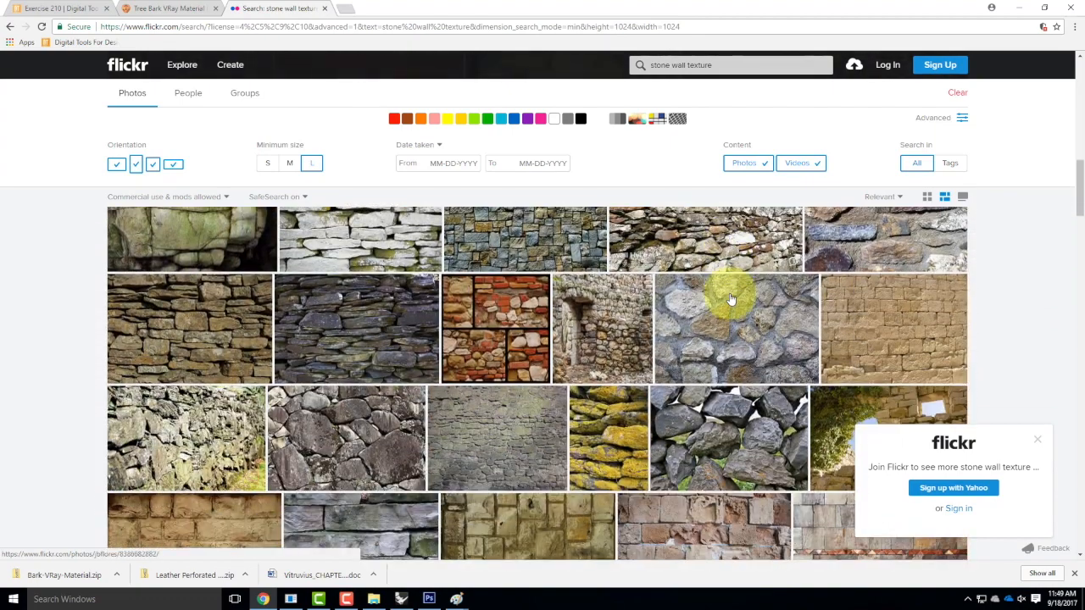
scroll(731, 298, "down", 5)
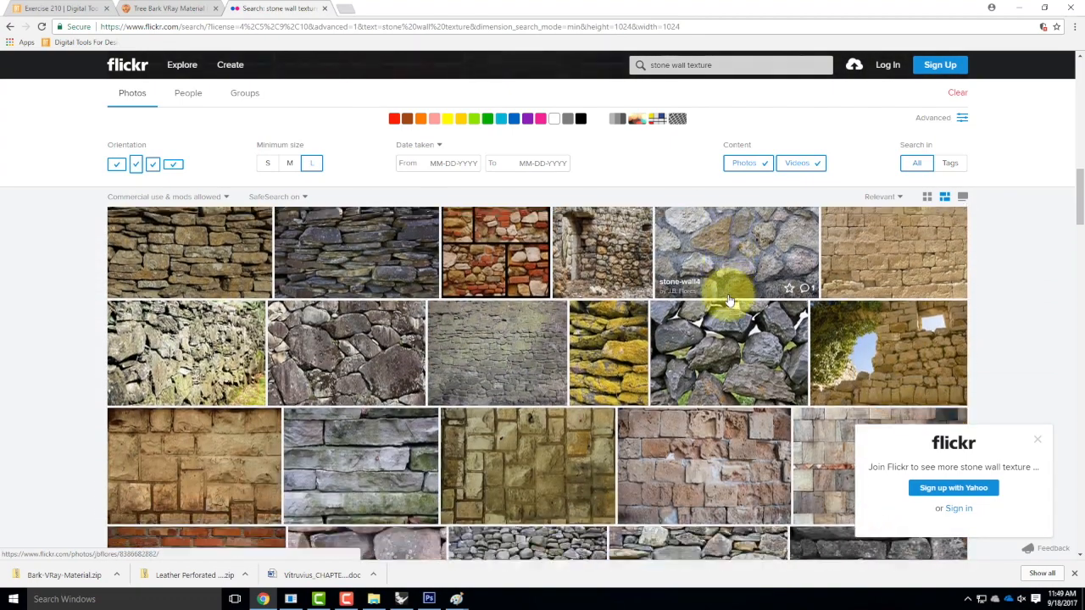
scroll(729, 300, "down", 5)
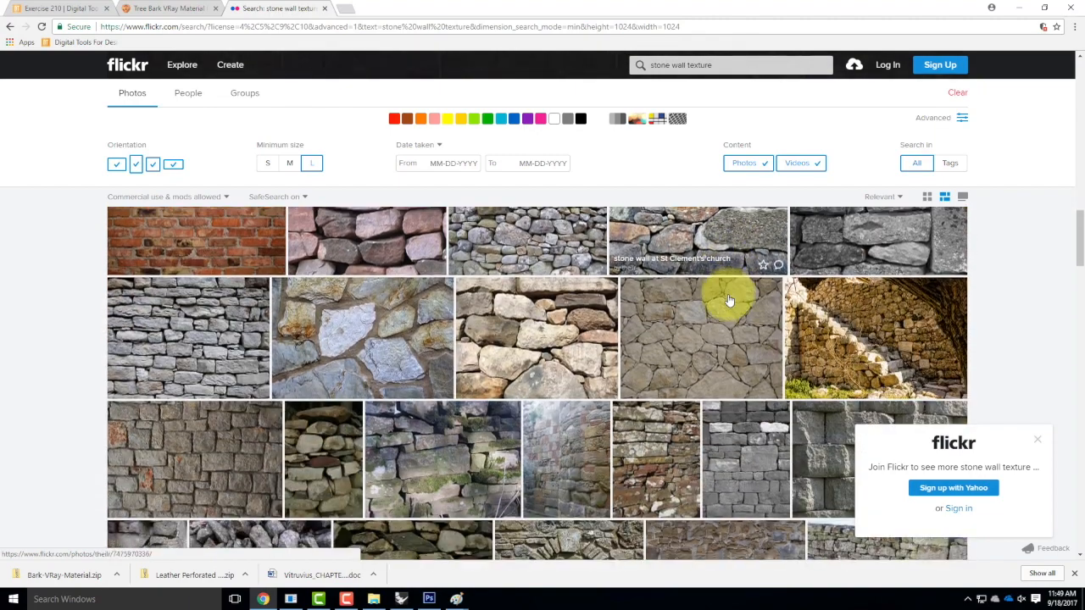
scroll(729, 300, "down", 1)
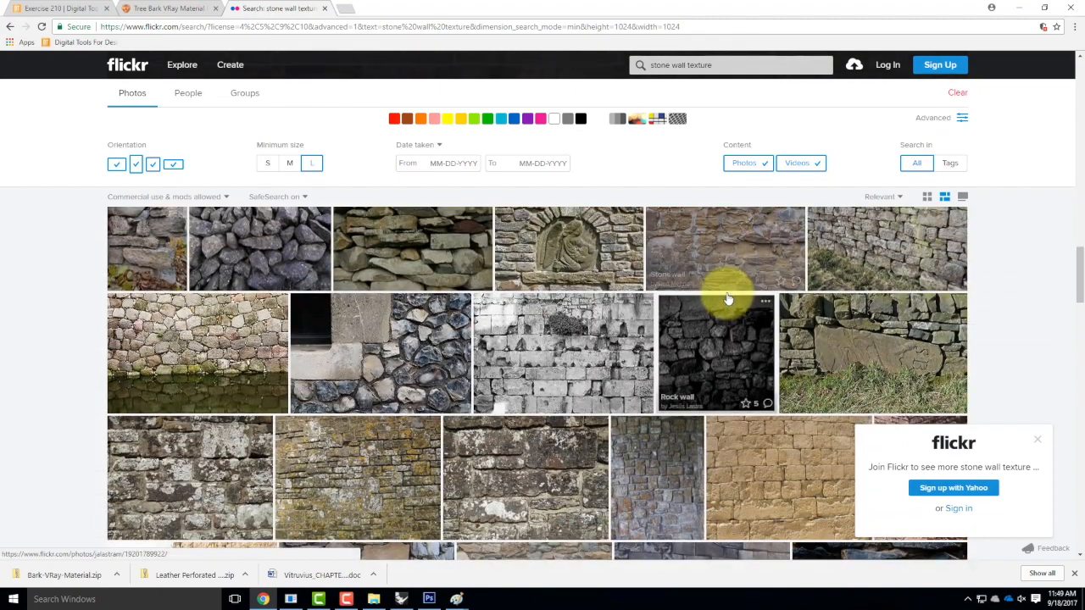
scroll(727, 297, "down", 1)
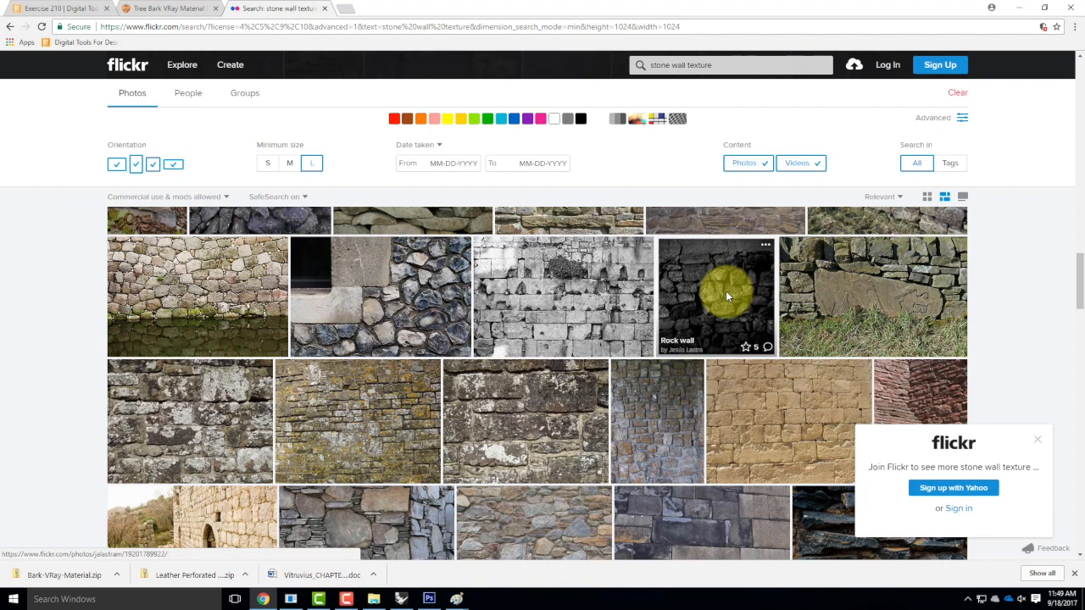
scroll(725, 295, "down", 1)
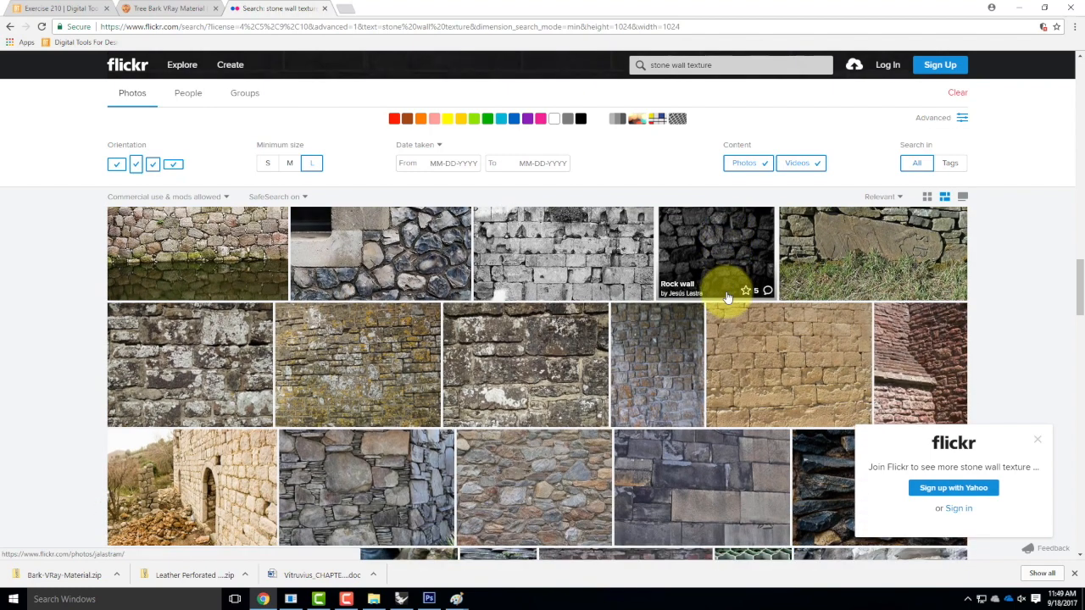
scroll(725, 295, "down", 2)
scroll(725, 297, "down", 1)
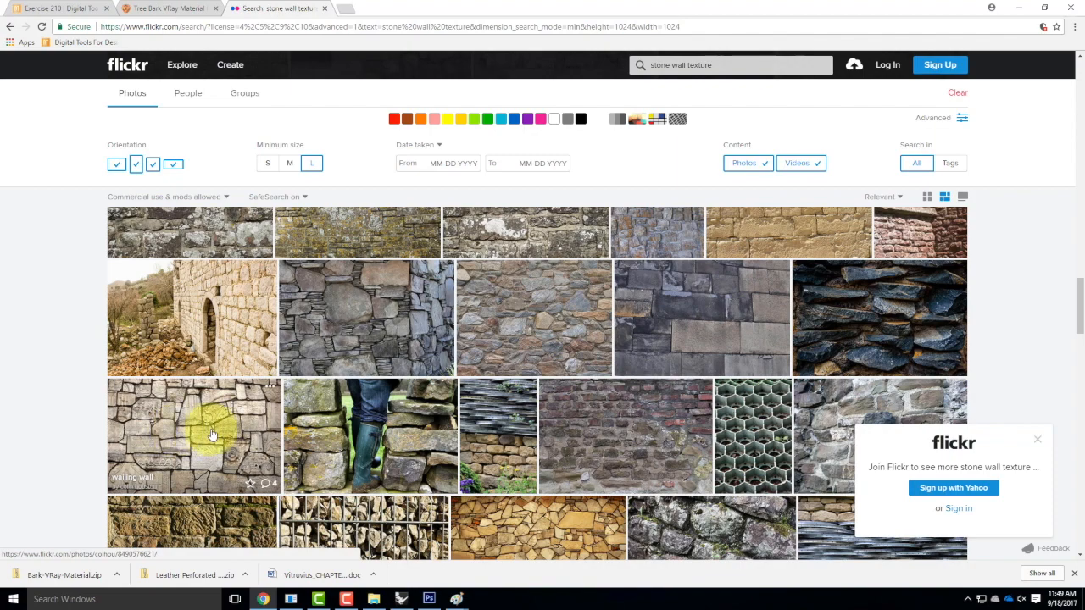
scroll(212, 435, "down", 3)
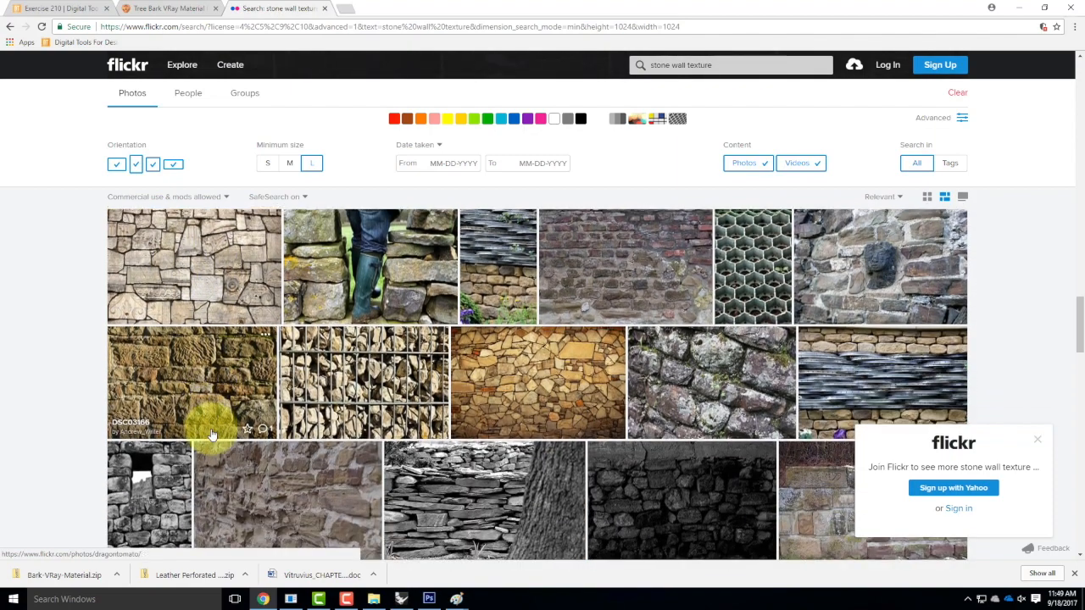
scroll(212, 434, "down", 5)
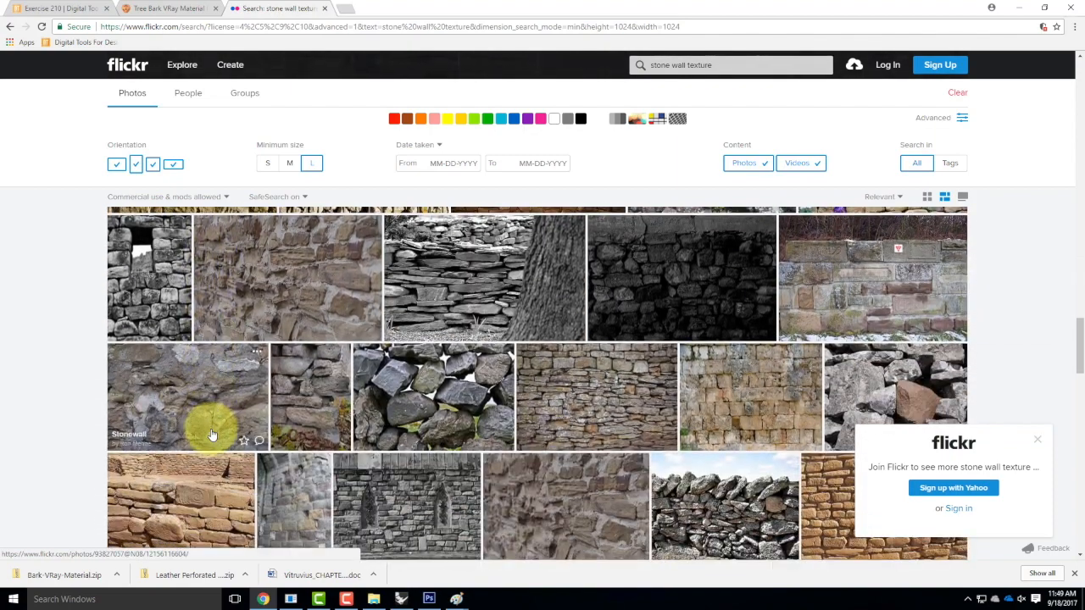
scroll(212, 434, "down", 4)
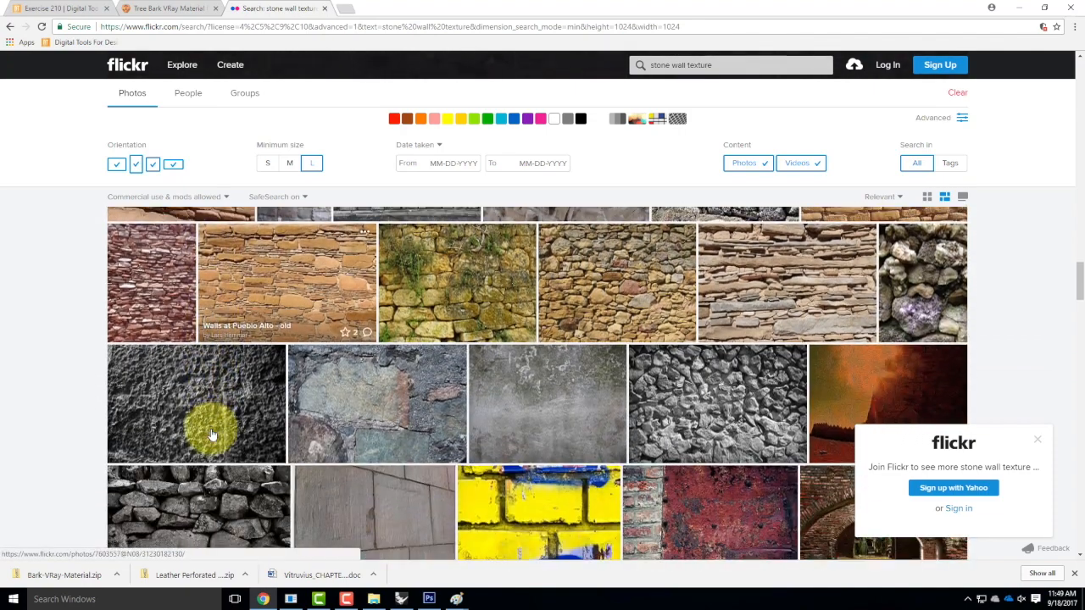
scroll(211, 434, "down", 4)
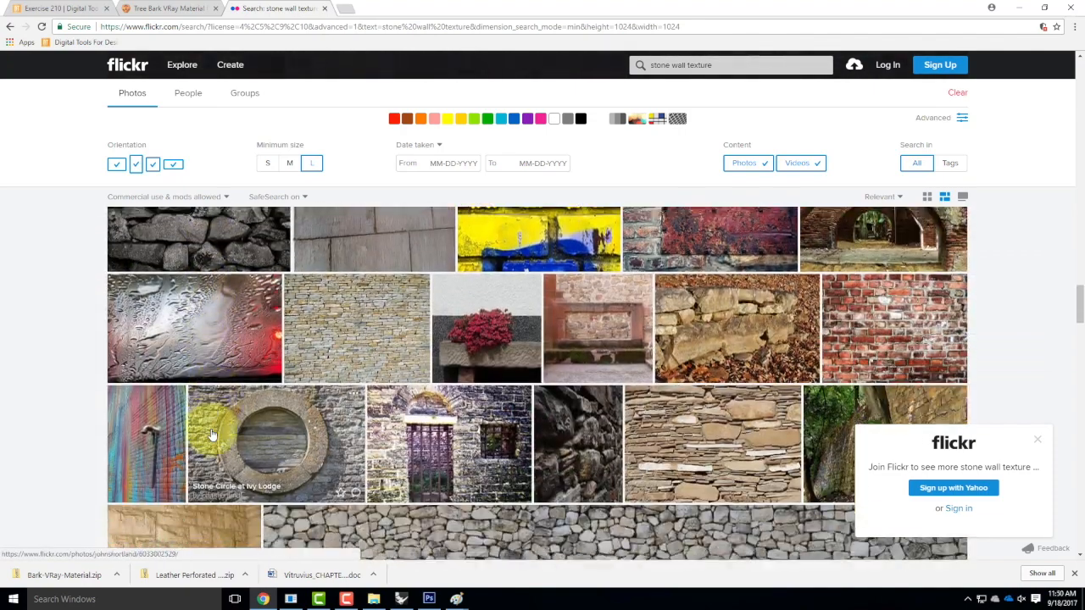
scroll(212, 435, "down", 2)
scroll(212, 434, "up", 2)
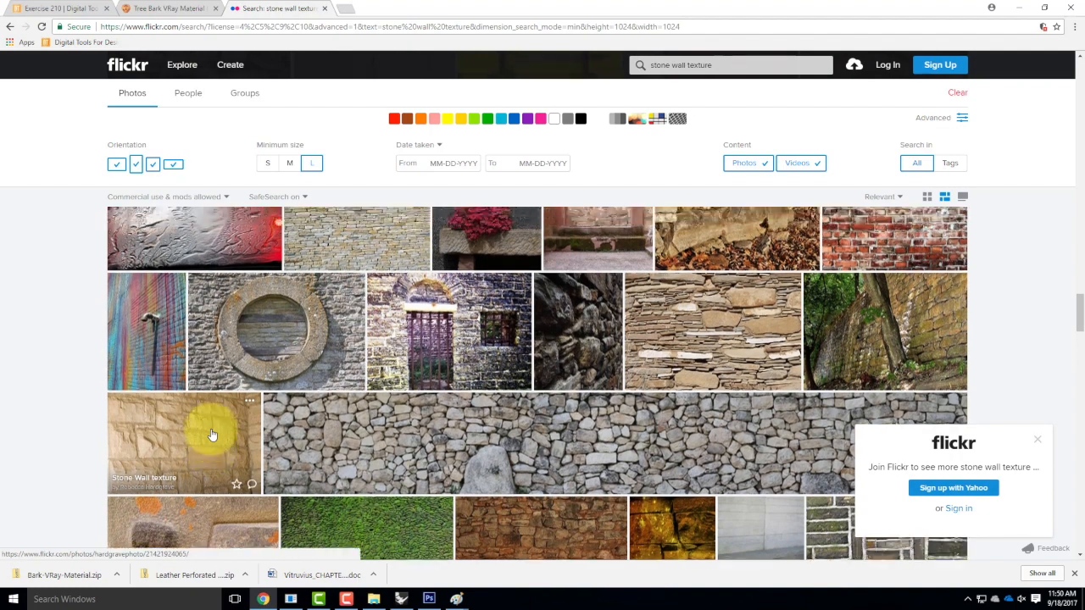
Download the Gloucestershire Stone photo at Original 2128 × 1596 and show it in its folder.
left_click(353, 293)
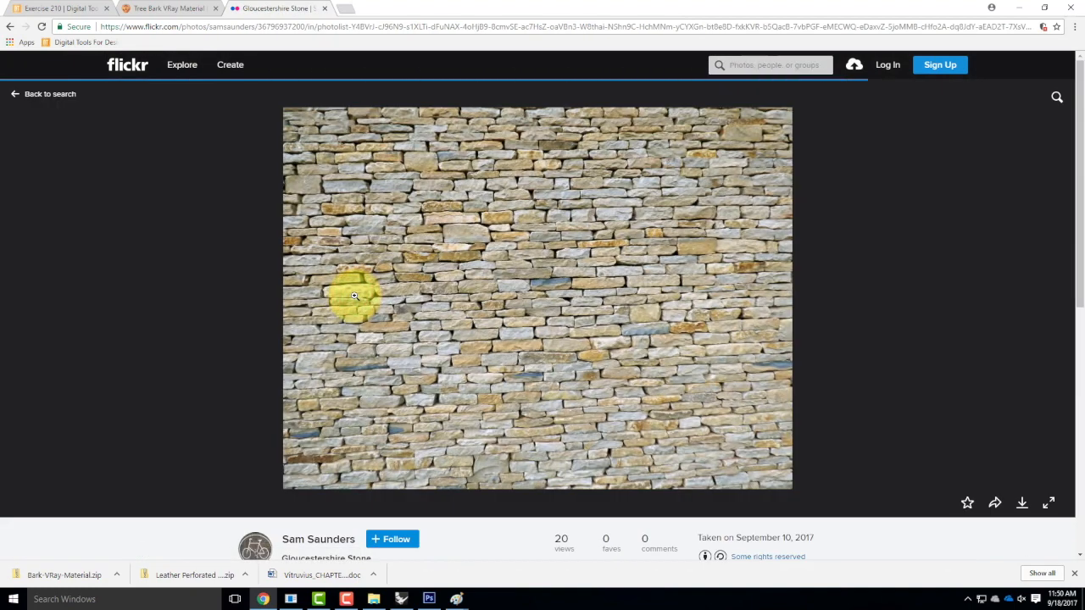
left_click(1021, 503)
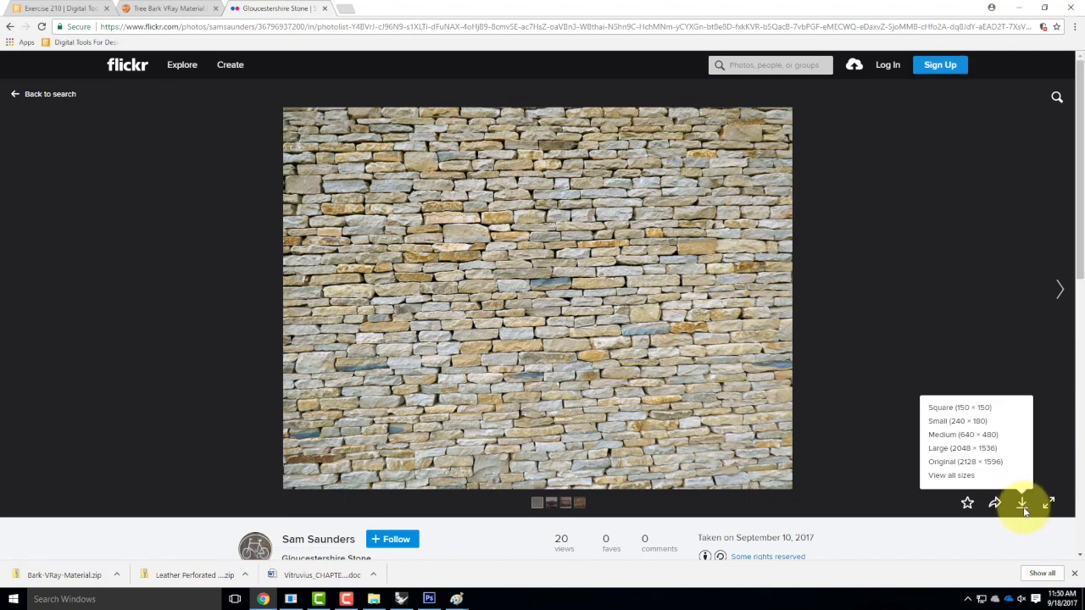
left_click(975, 461)
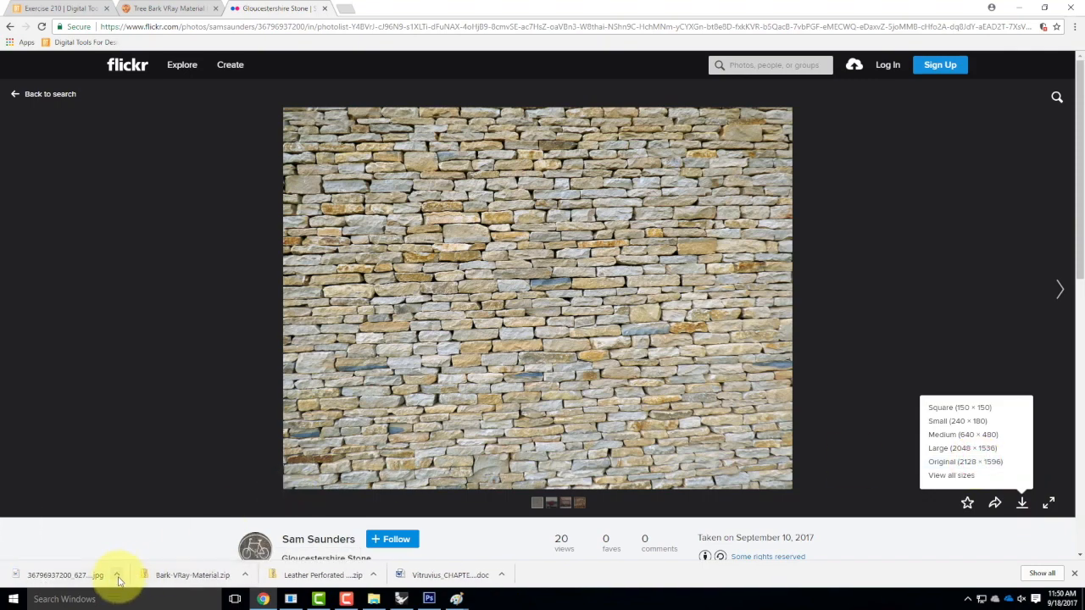
left_click(118, 576)
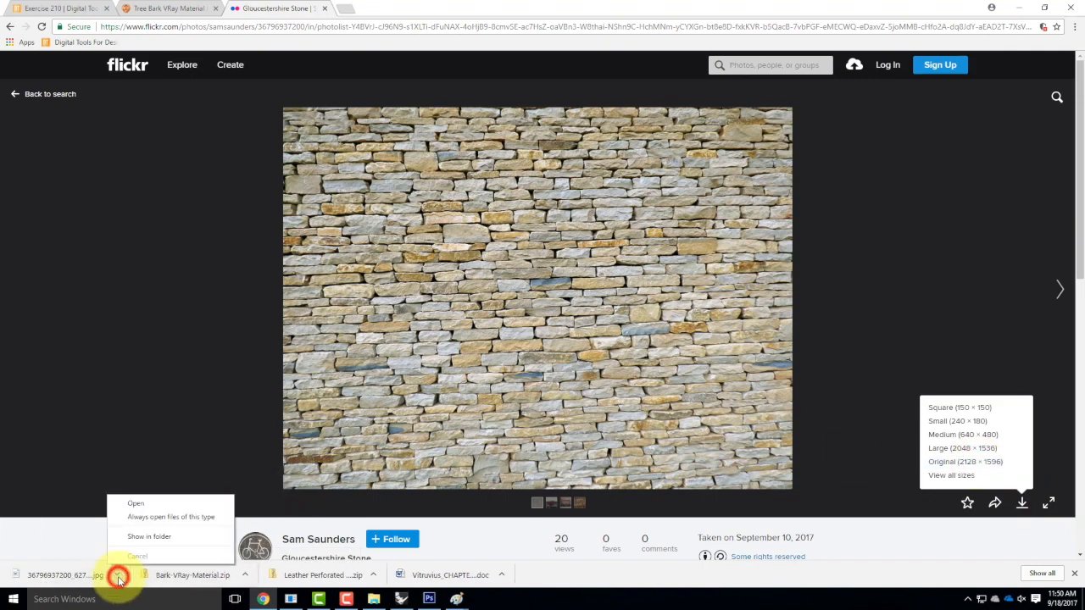
left_click(156, 539)
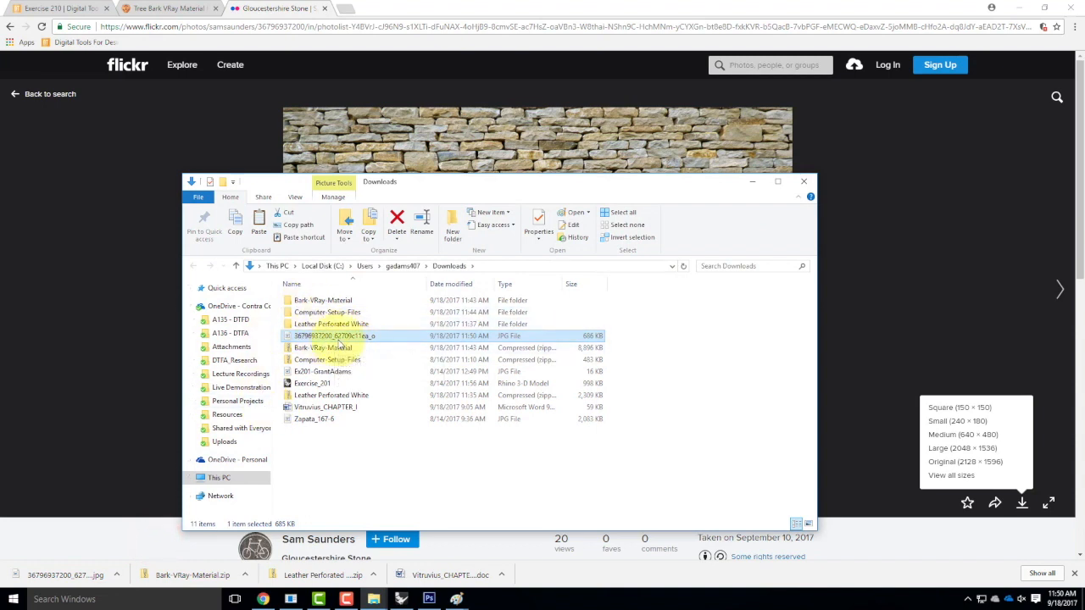
Open the downloaded stone wall JPG with Adobe Photoshop CS6, then return to Chrome.
right_click(339, 338)
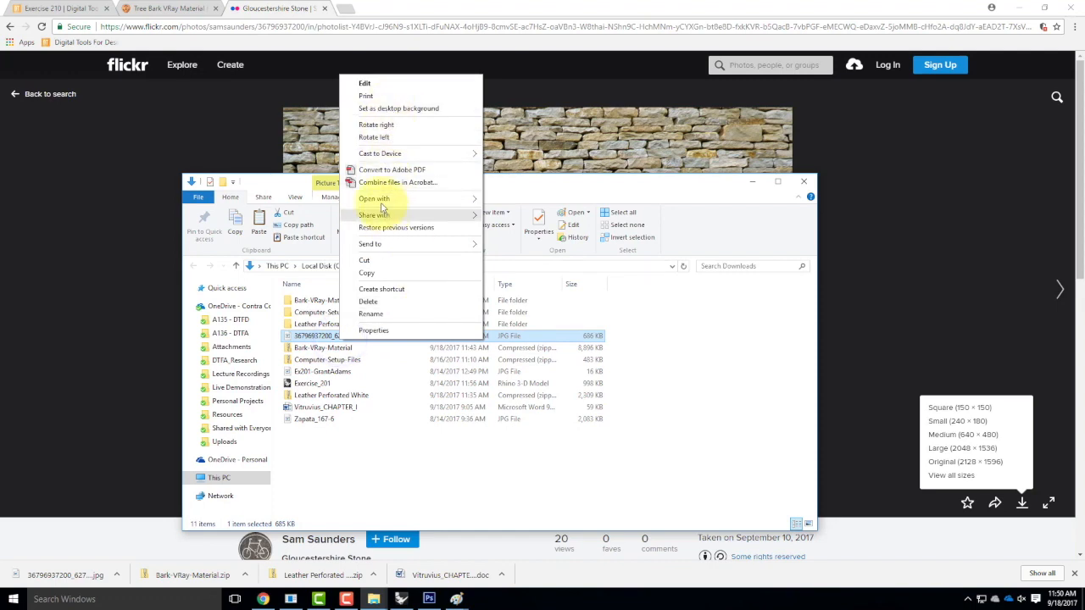
mouse_move(457, 198)
left_click(530, 212)
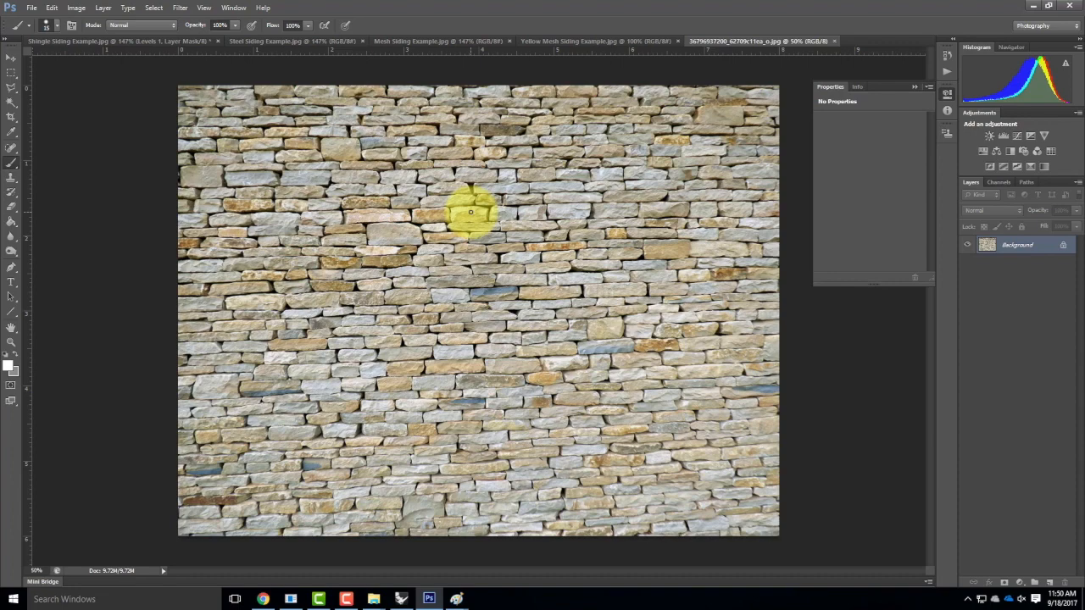
left_click(263, 599)
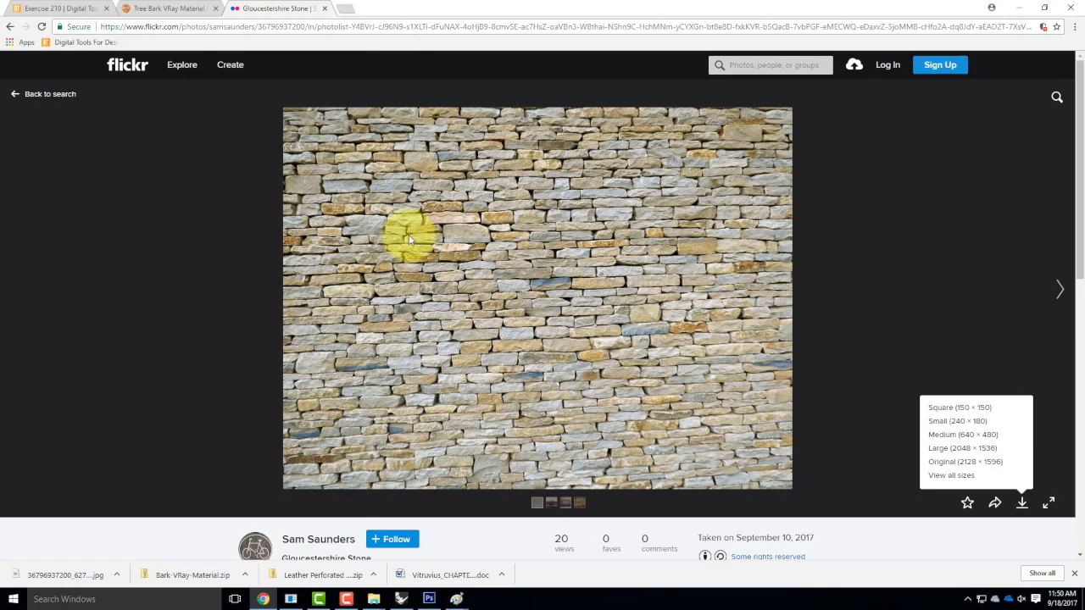
Review the Exercise 210 page and its Tutorials > Photoshop list, then minimize Chrome.
left_click(17, 8)
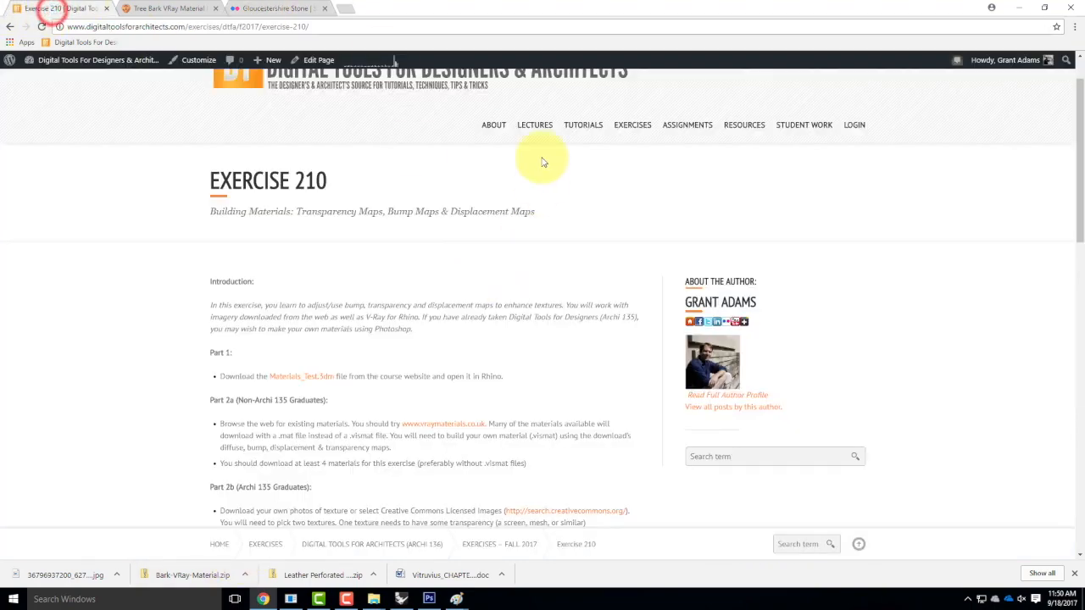
mouse_move(632, 129)
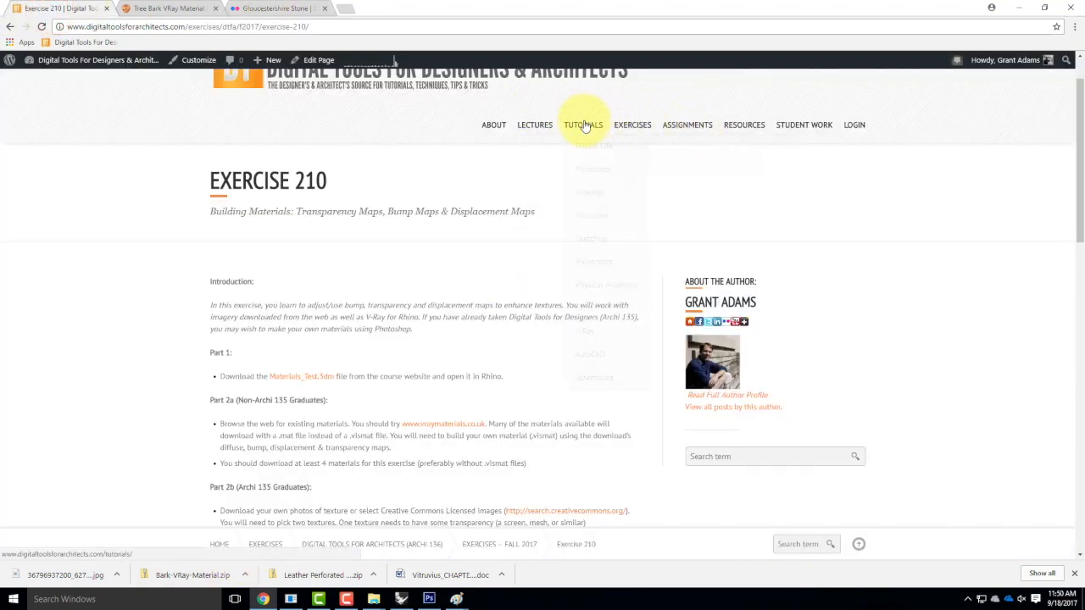
mouse_move(593, 167)
scroll(477, 364, "down", 3)
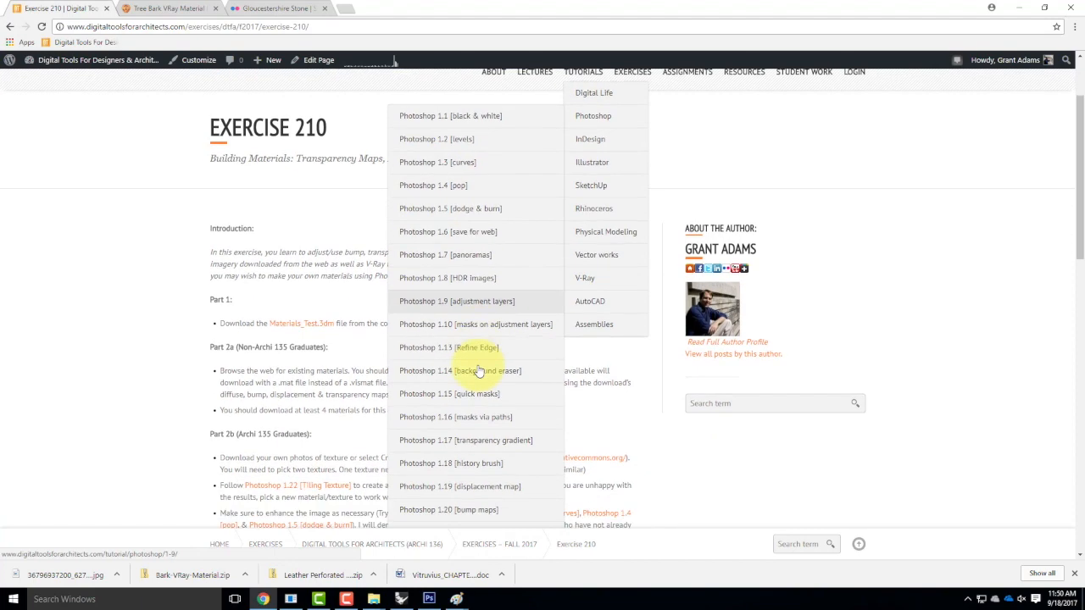
scroll(481, 369, "down", 1)
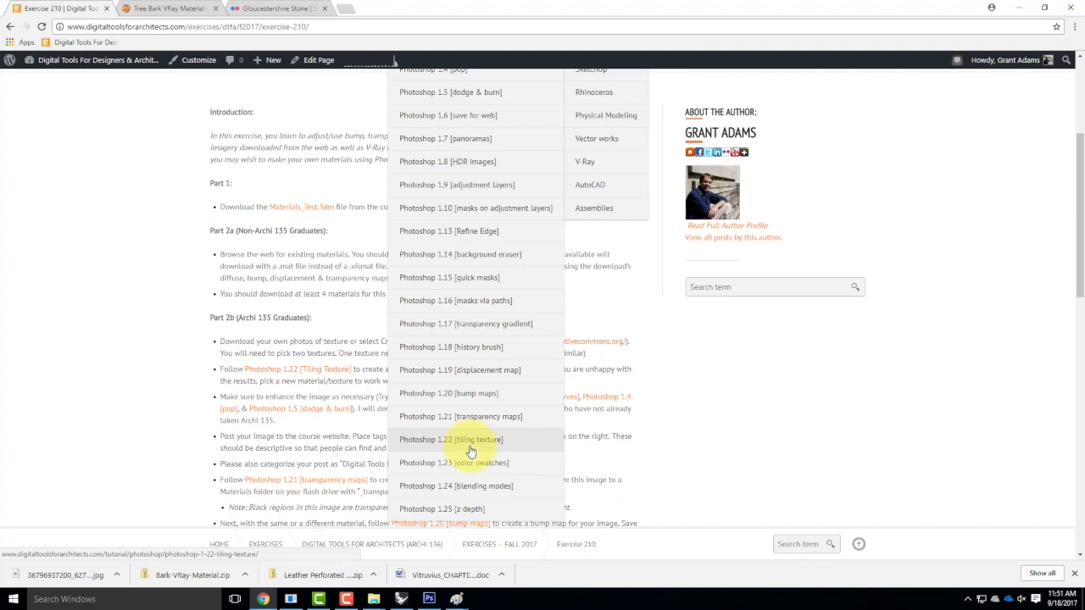
left_click(1016, 9)
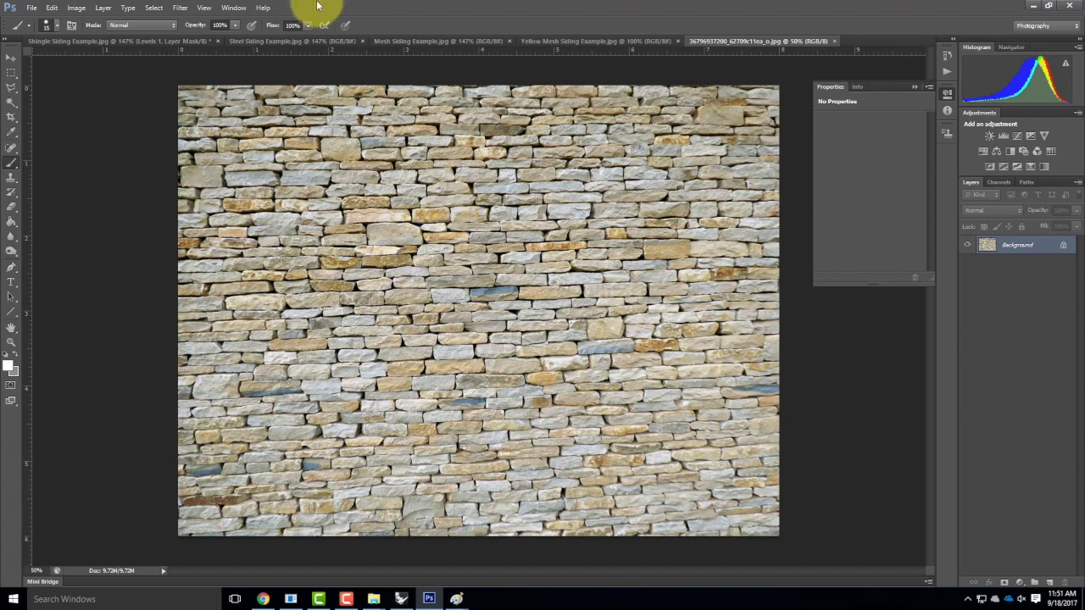
Drop a guide on the upper image and convert the Background into Layer 0.
left_click_drag(271, 50, 329, 212)
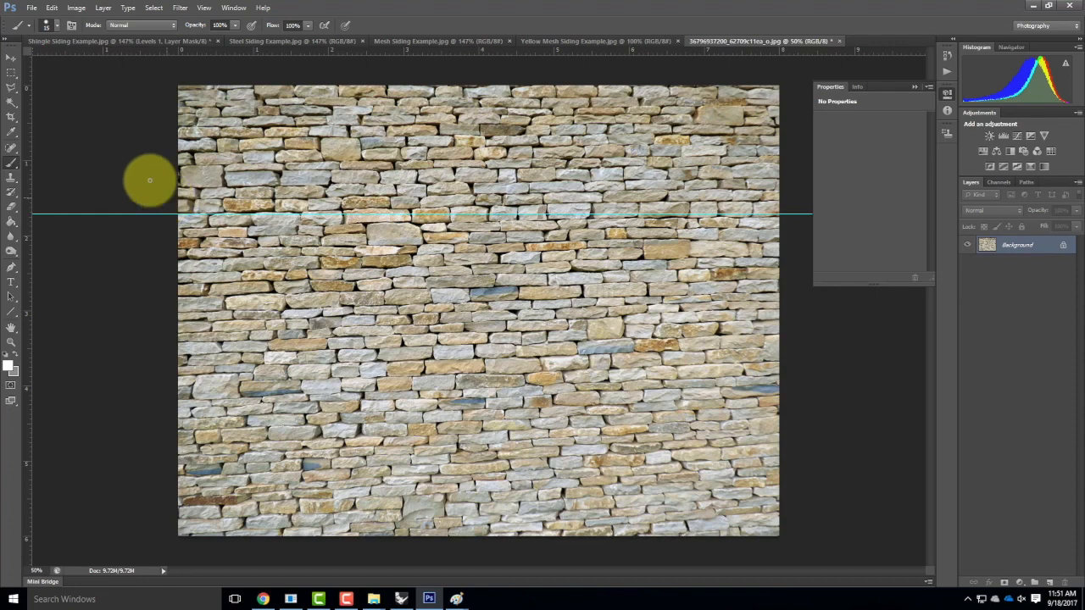
left_click(55, 13)
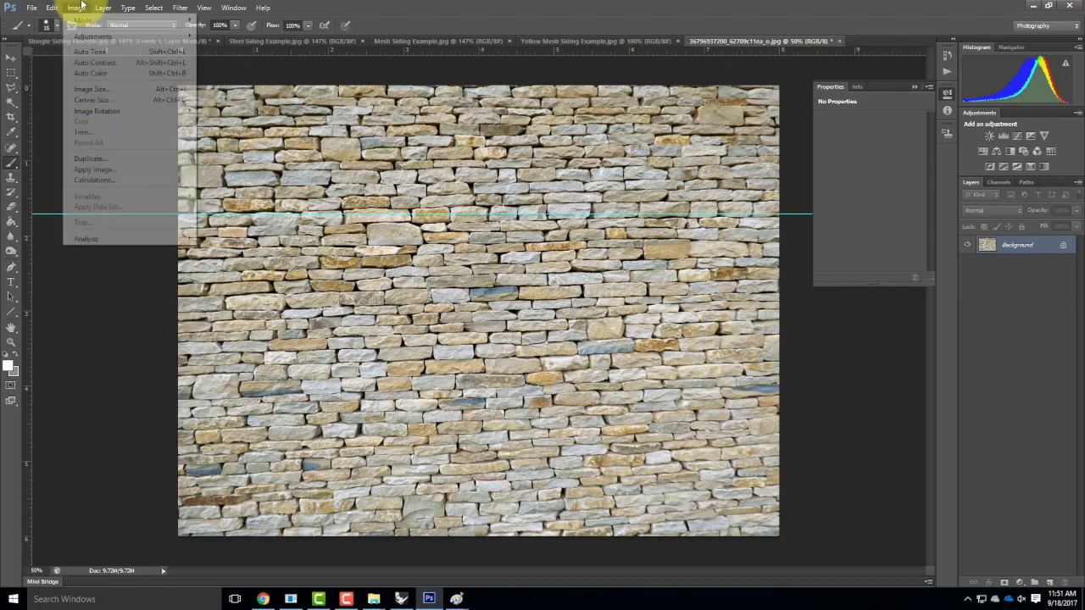
left_click(77, 7)
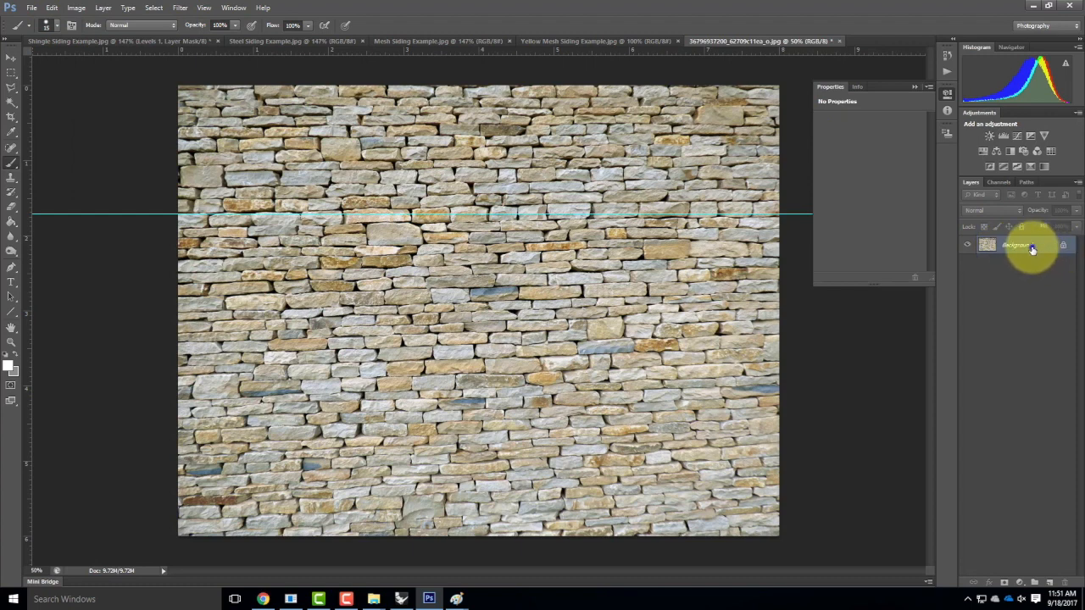
right_click(1032, 250)
left_click(1022, 249)
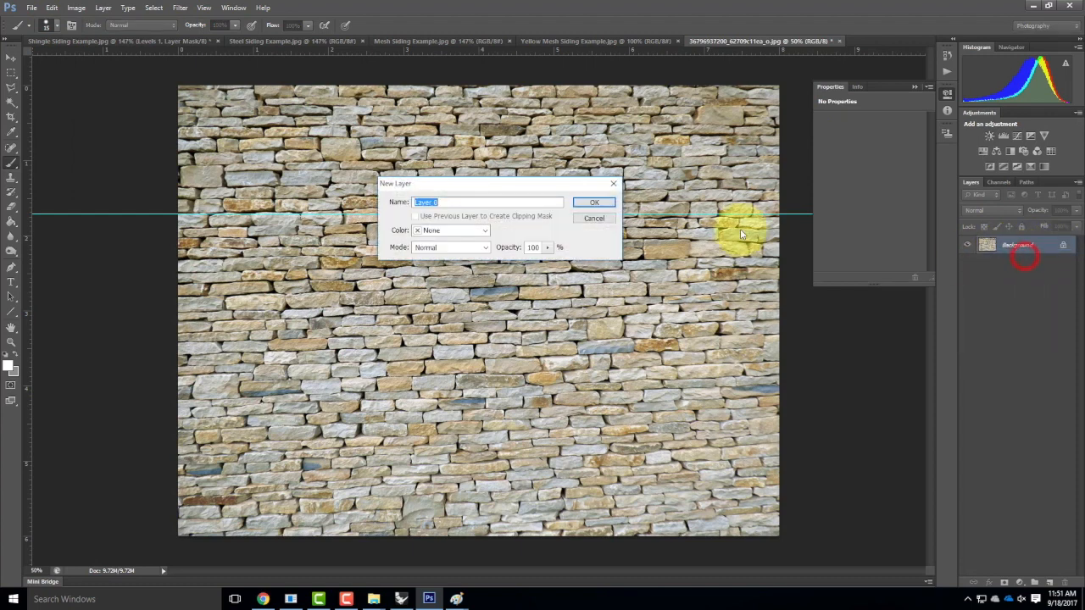
left_click(598, 199)
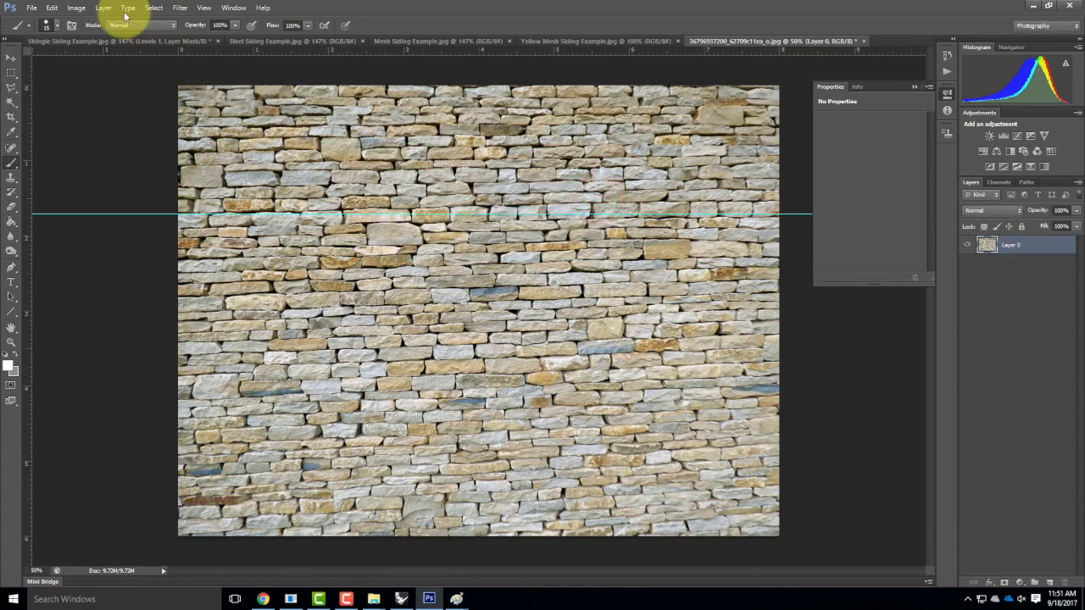
Free Transform the wall layer, rotating it about 1.5°.
left_click(52, 7)
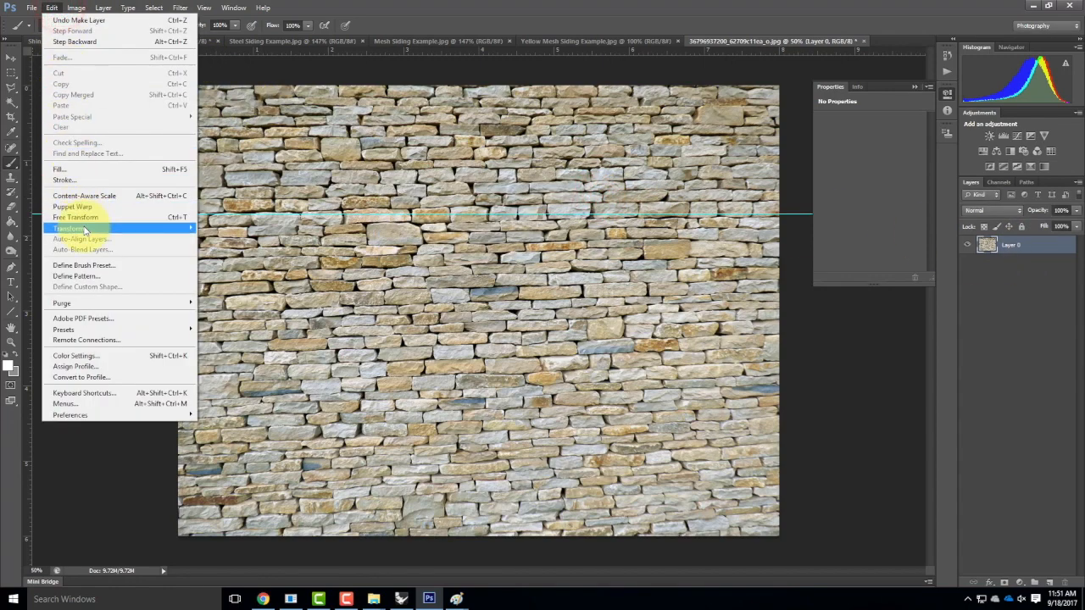
left_click(89, 217)
left_click_drag(844, 508, 853, 529)
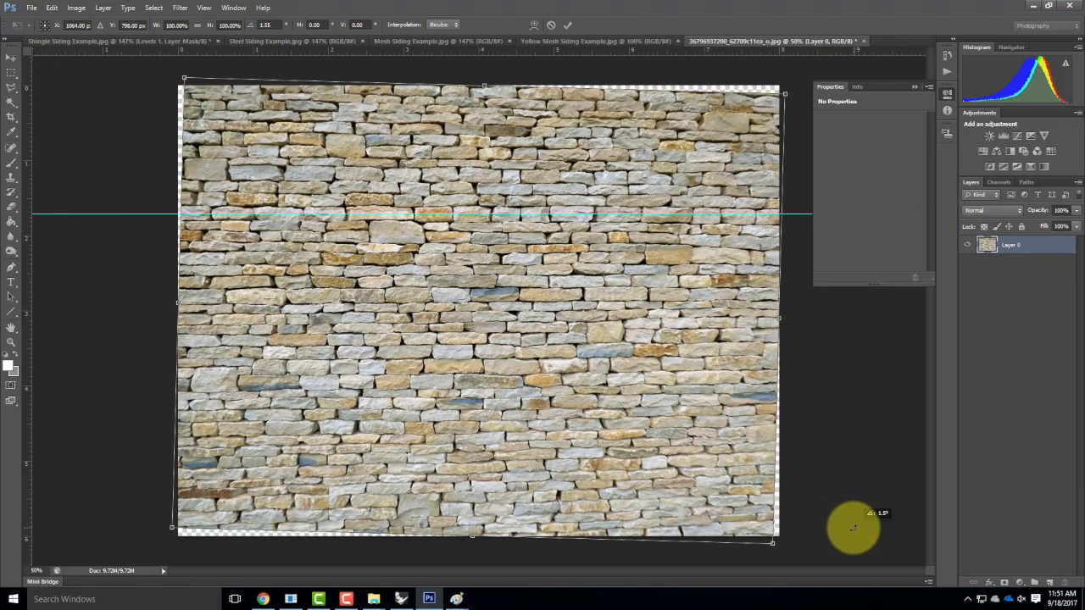
left_click_drag(853, 529, 854, 528)
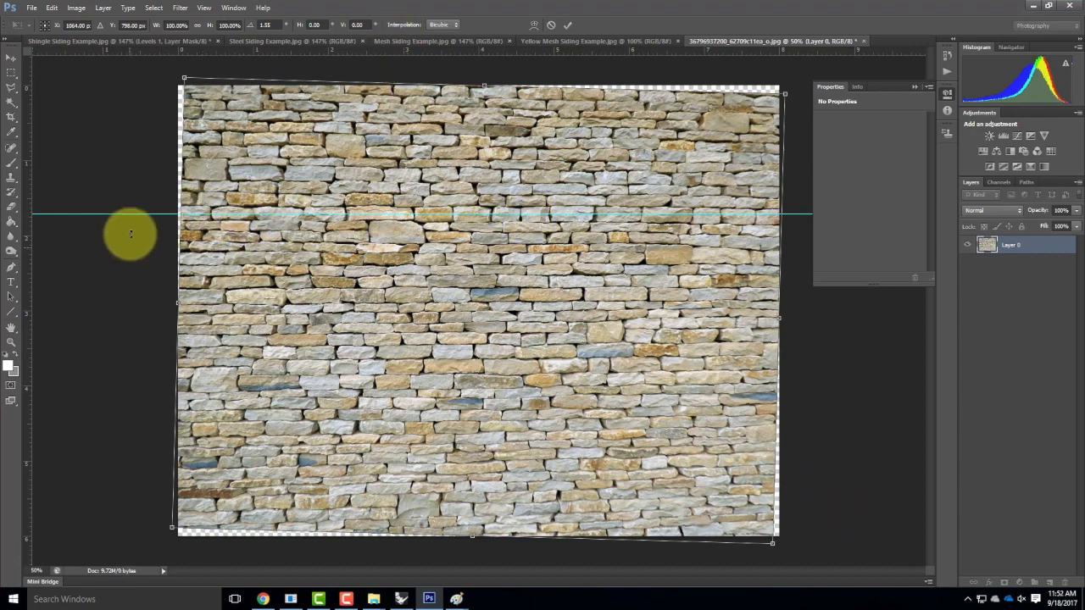
Place horizontal guides along two mortar lines and zoom out to see the whole image.
left_click_drag(256, 49, 361, 327)
left_click_drag(362, 327, 360, 324)
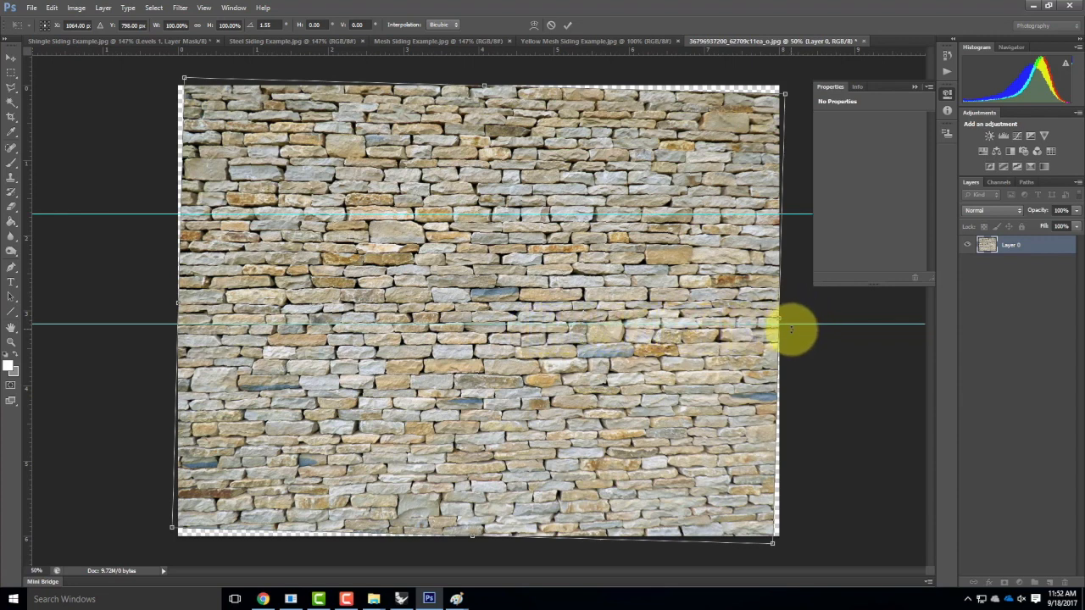
left_click_drag(361, 50, 453, 447)
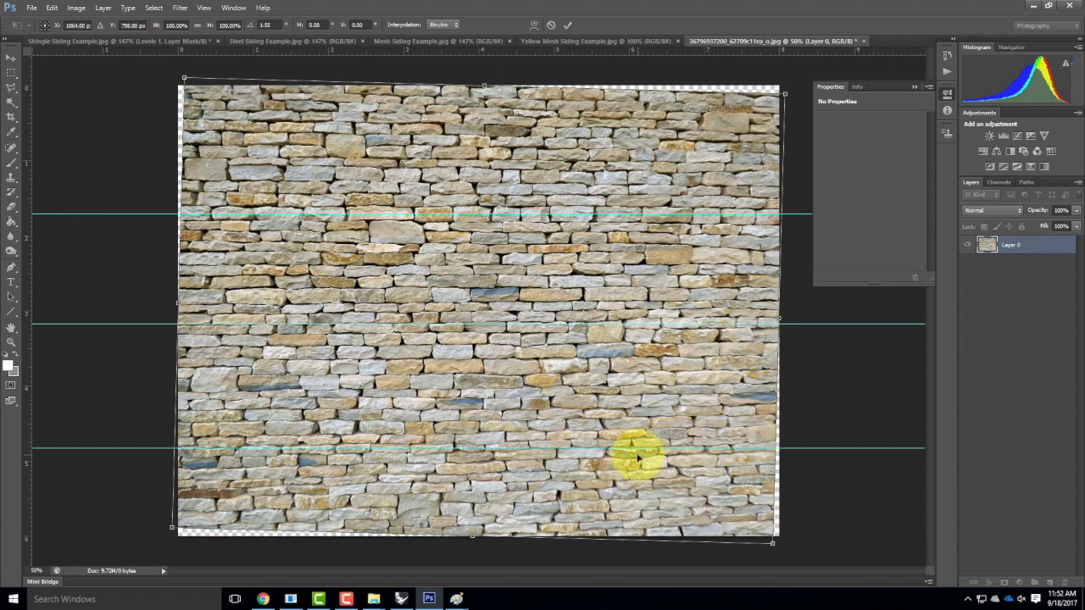
key("ctrl+minus")
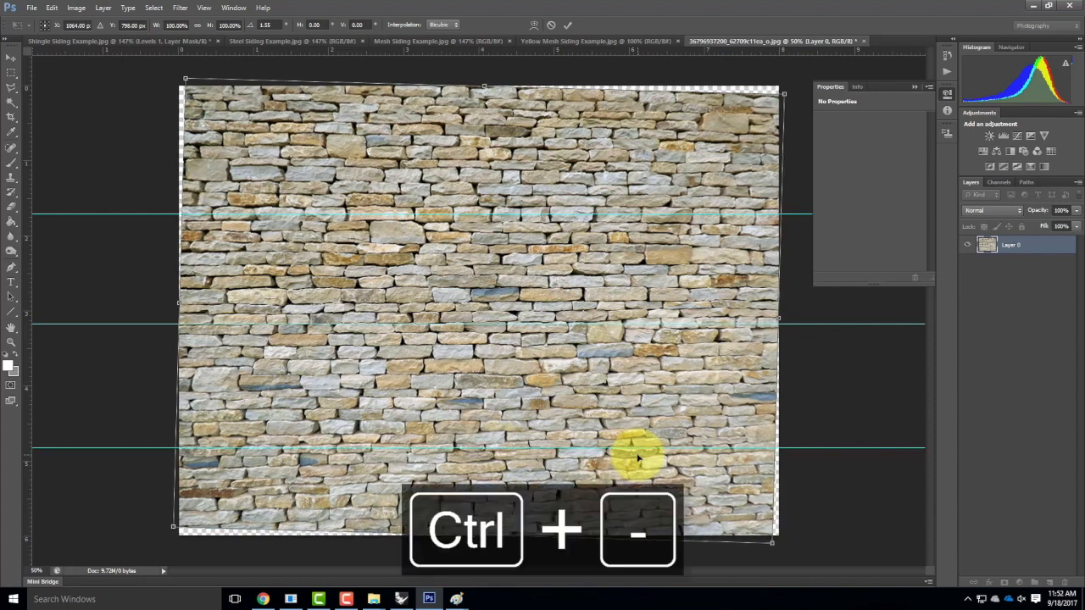
Commit the rotation, then skew the wall's bottom edge and top-right corner to level the courses.
left_click(568, 25)
left_click(54, 8)
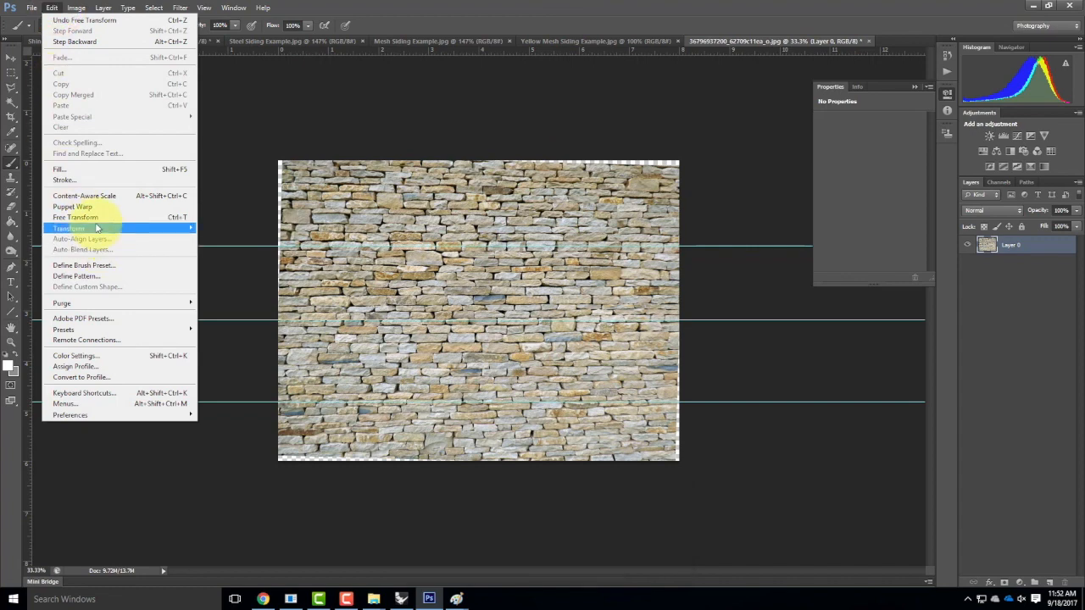
mouse_move(96, 227)
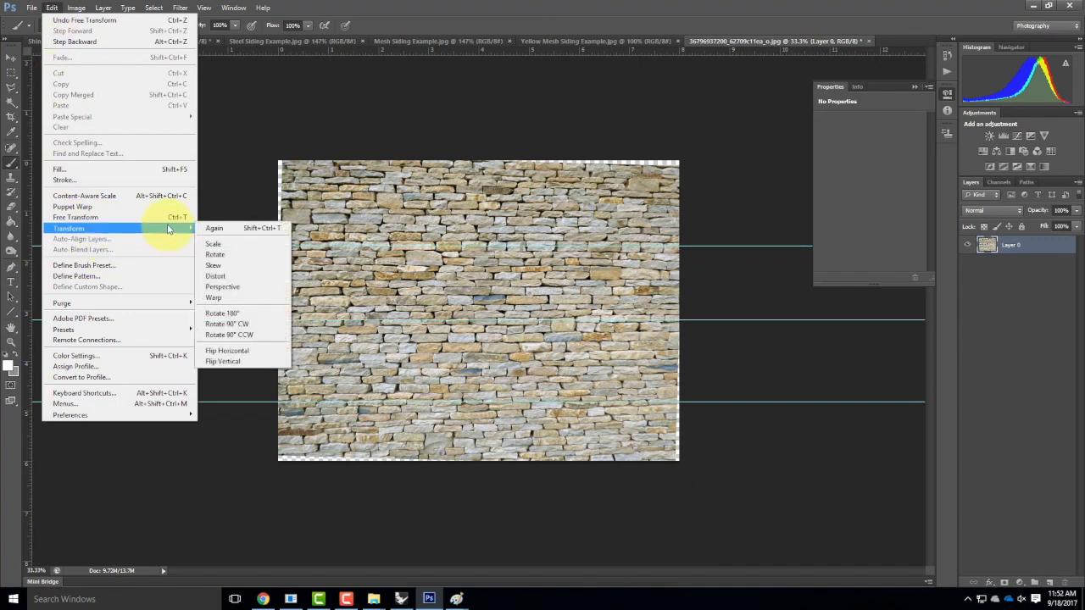
left_click(254, 264)
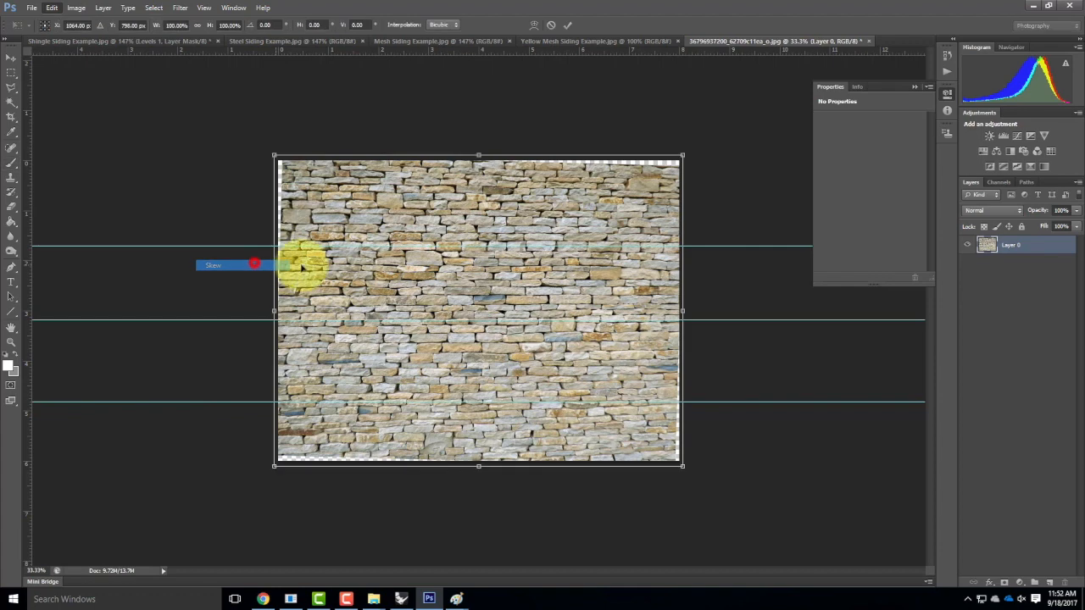
left_click_drag(683, 467, 692, 481)
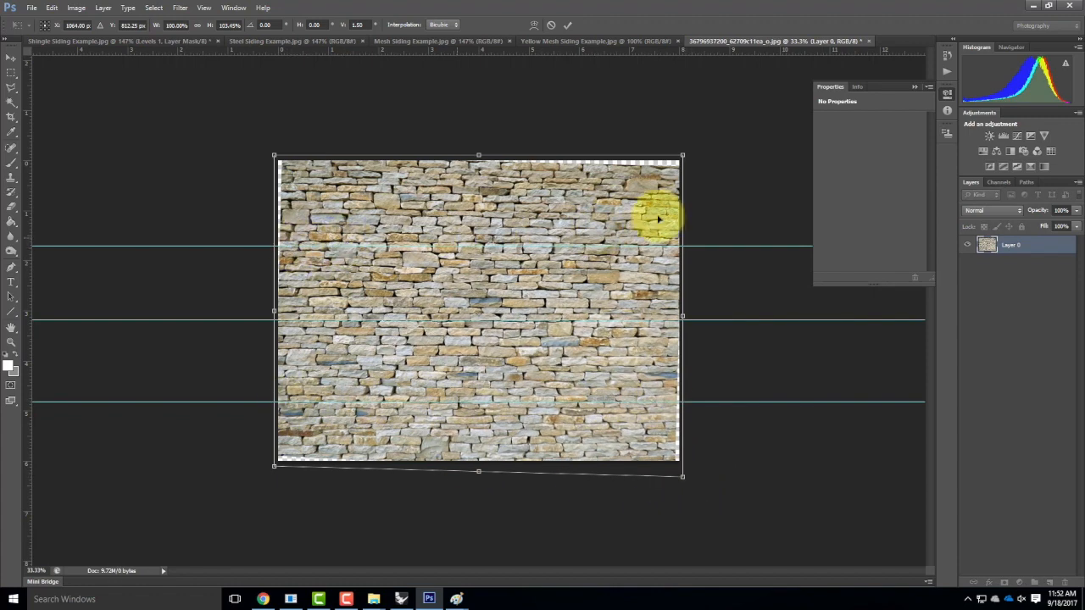
left_click_drag(683, 157, 681, 148)
Add a horizontal guide near the wall's top, fine-tune the top-right corner, and apply the skew.
left_click_drag(454, 49, 487, 195)
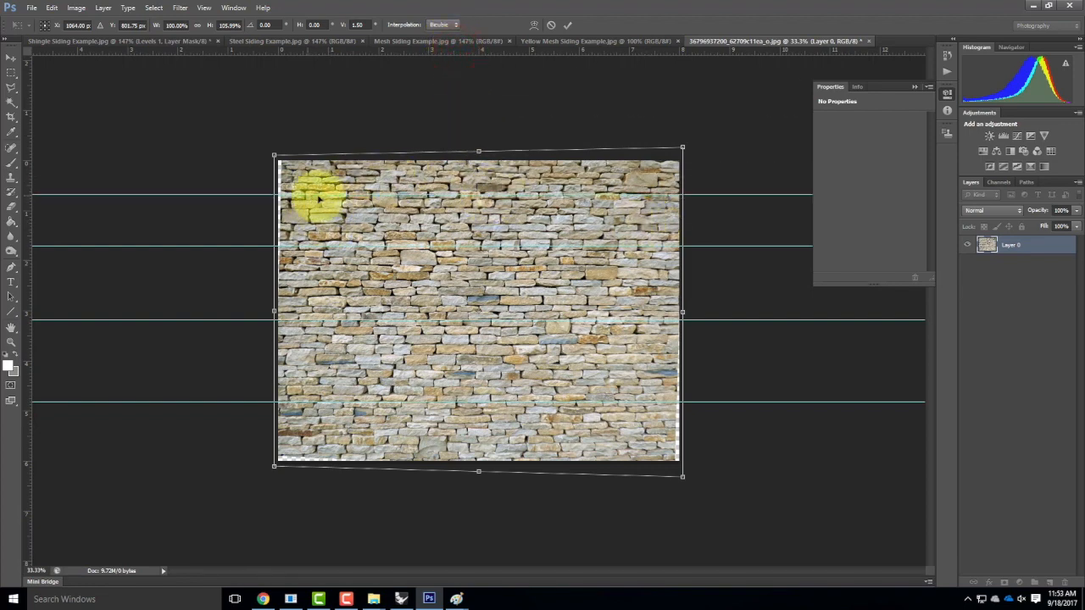
left_click_drag(684, 148, 684, 147)
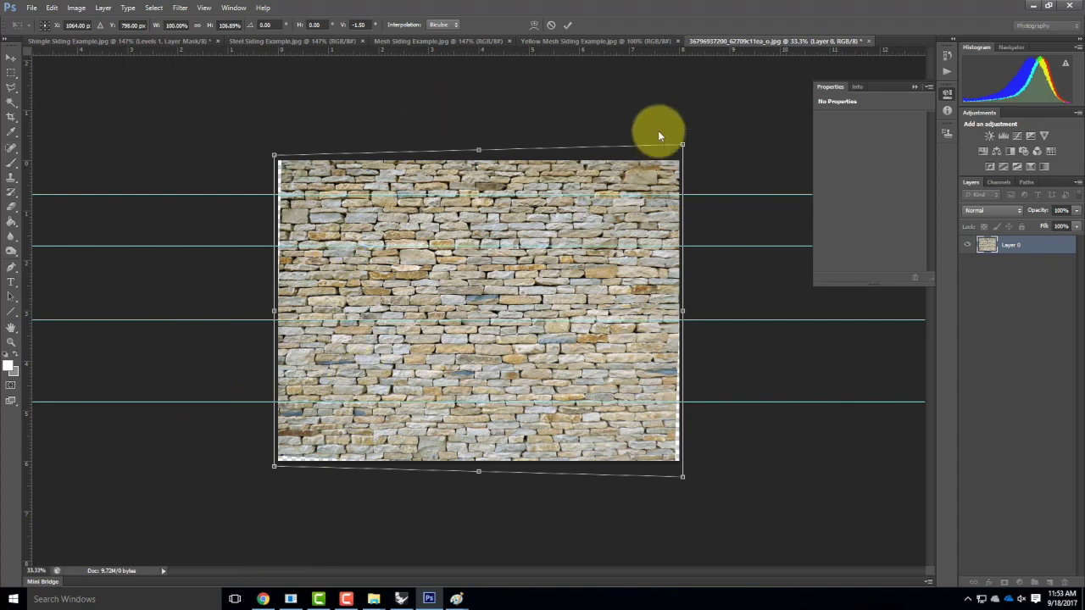
left_click(572, 26)
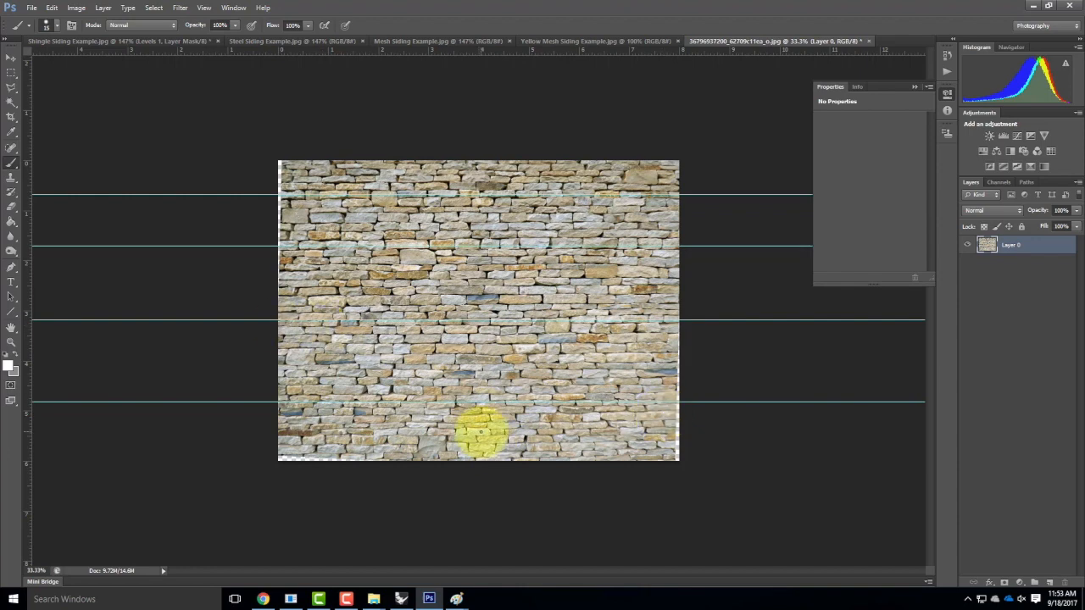
key("ctrl+equal")
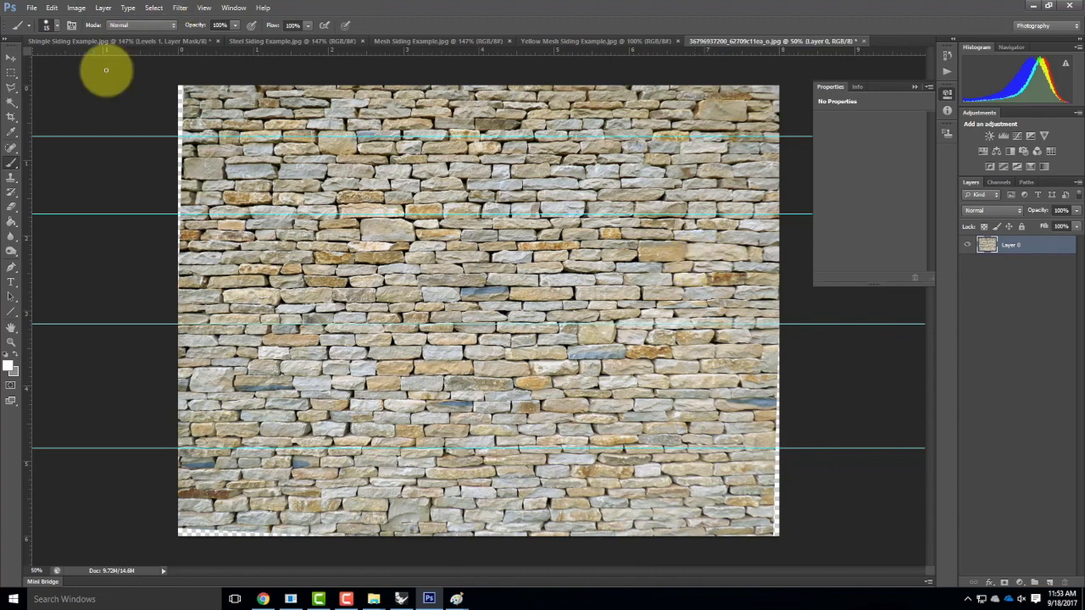
Pull the crop's left, top and bottom edges inward and add a first vertical guide.
left_click(11, 116)
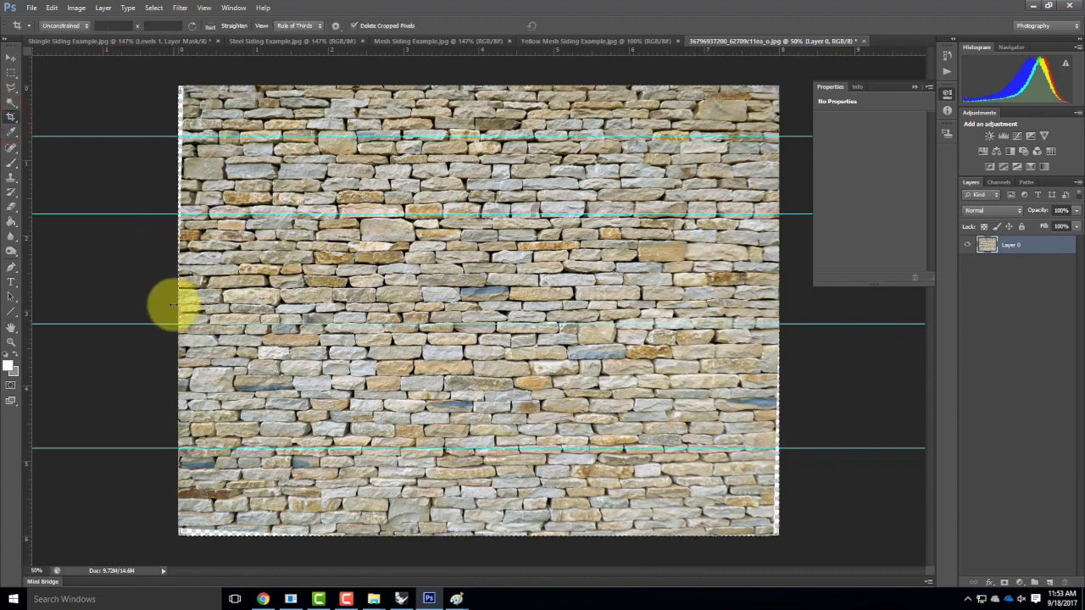
mouse_move(178, 311)
left_mouse_down()
mouse_move(213, 310)
mouse_move(195, 311)
left_mouse_up()
left_click_drag(477, 84, 364, 107)
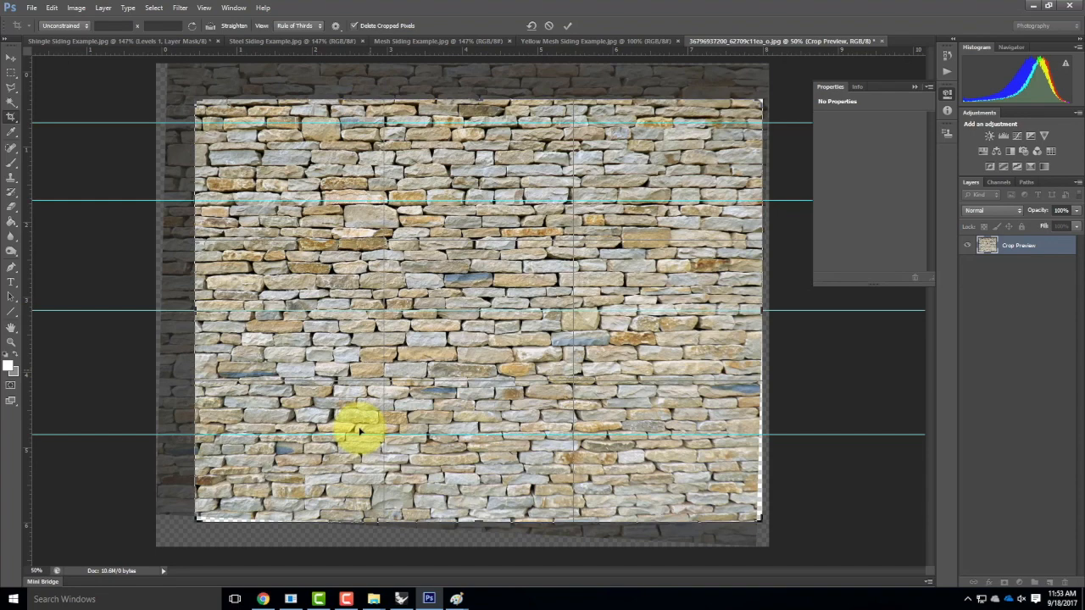
left_click_drag(395, 522, 398, 500)
left_click_drag(26, 138, 340, 160)
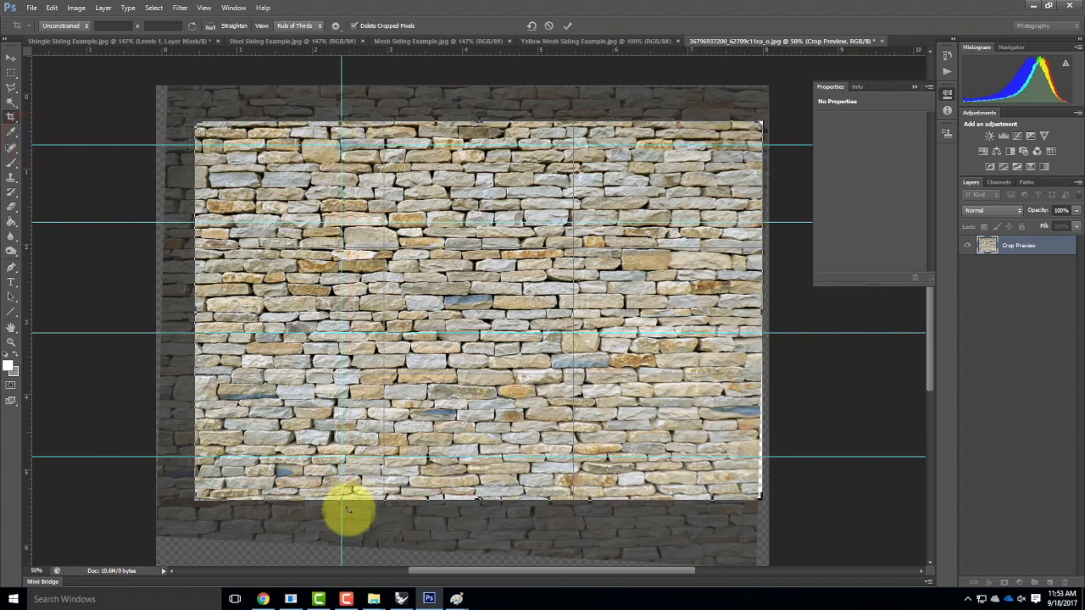
left_click_drag(378, 501, 379, 499)
Add a second vertical guide near the right side, align the crop edges to the guides, and apply.
left_click_drag(27, 133, 636, 139)
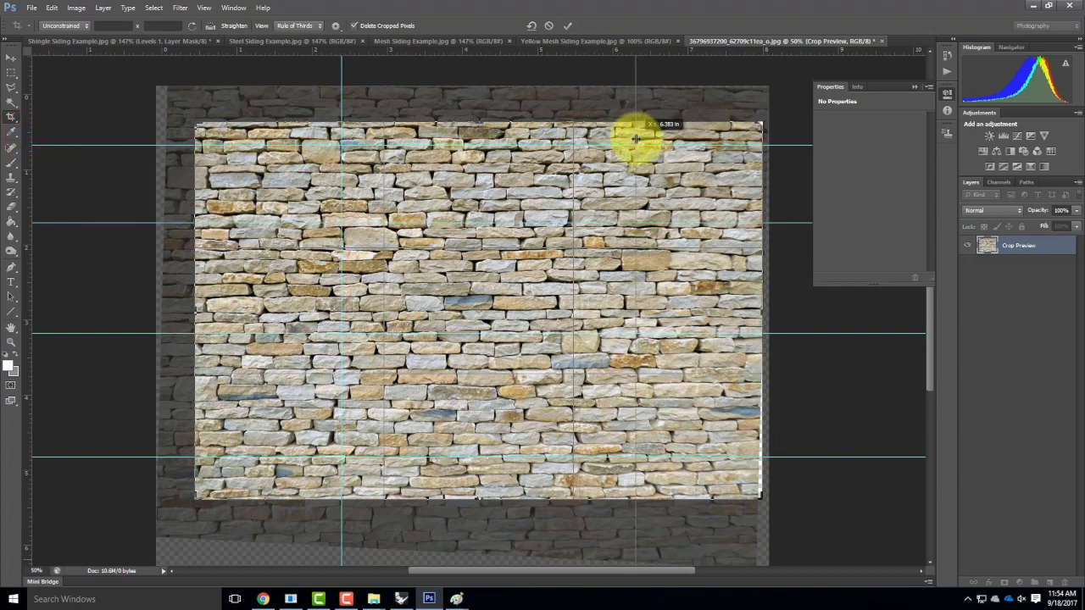
left_click_drag(636, 139, 636, 138)
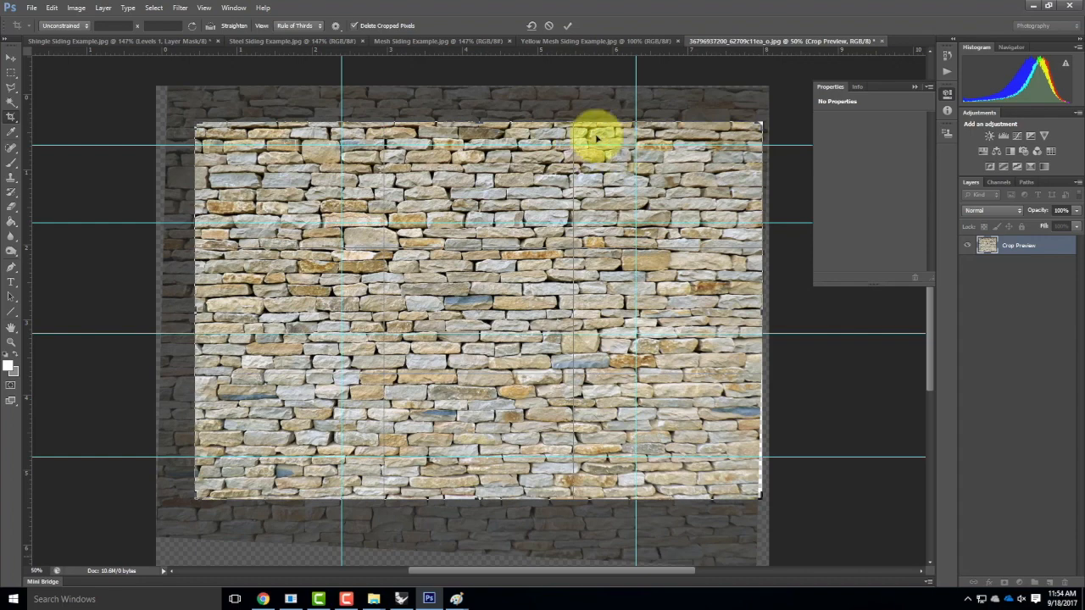
left_click_drag(758, 308, 725, 314)
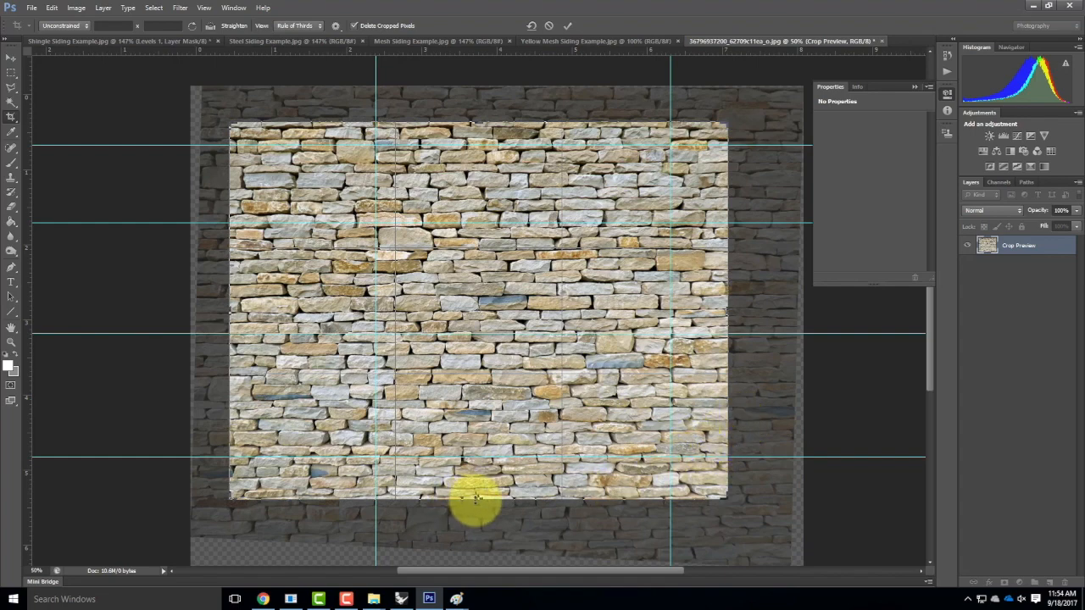
left_click_drag(475, 498, 479, 464)
left_click_drag(480, 159, 480, 167)
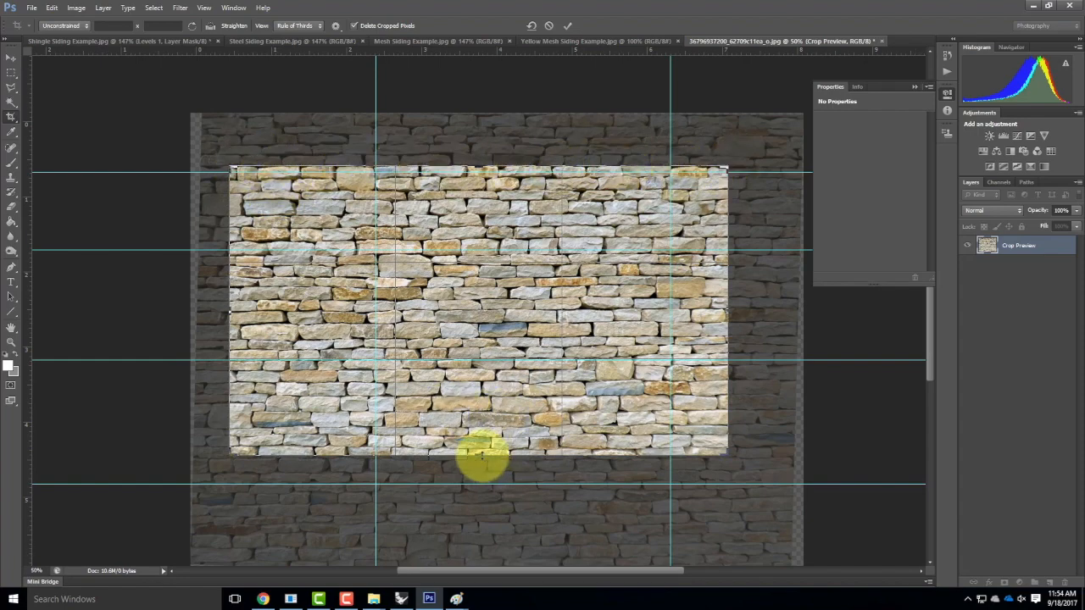
left_click_drag(480, 456, 484, 457)
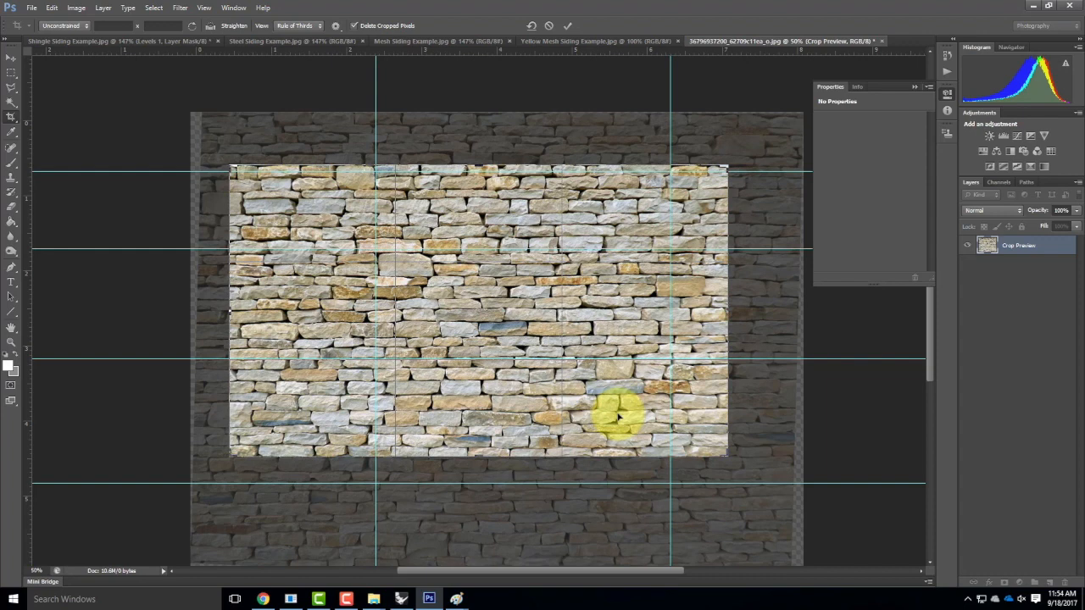
left_click(566, 25)
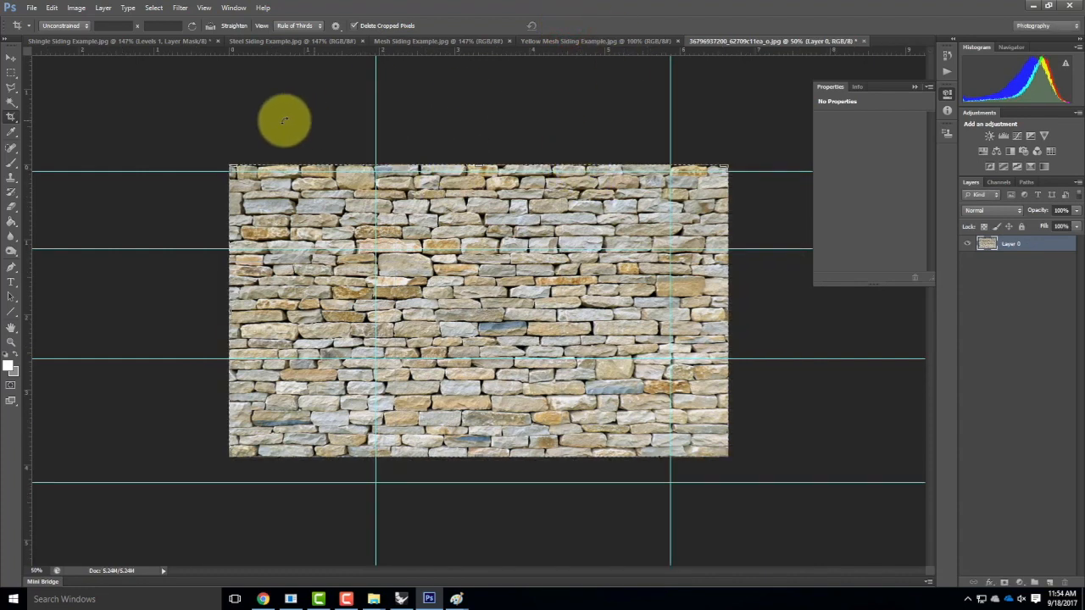
Check the image's pixel dimensions in Image Size without changing anything.
left_click(12, 72)
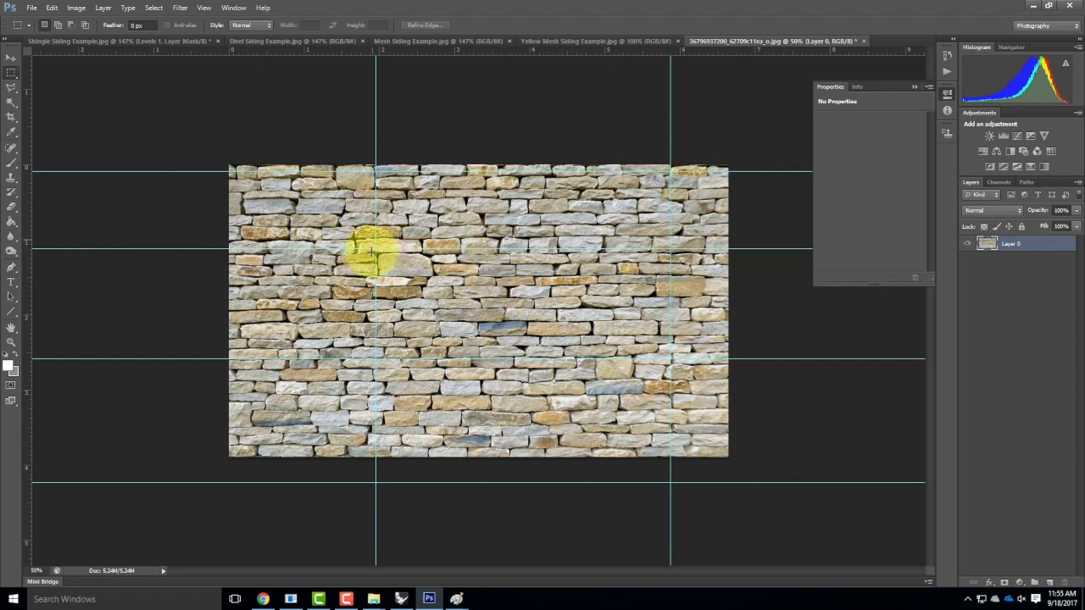
left_click(78, 8)
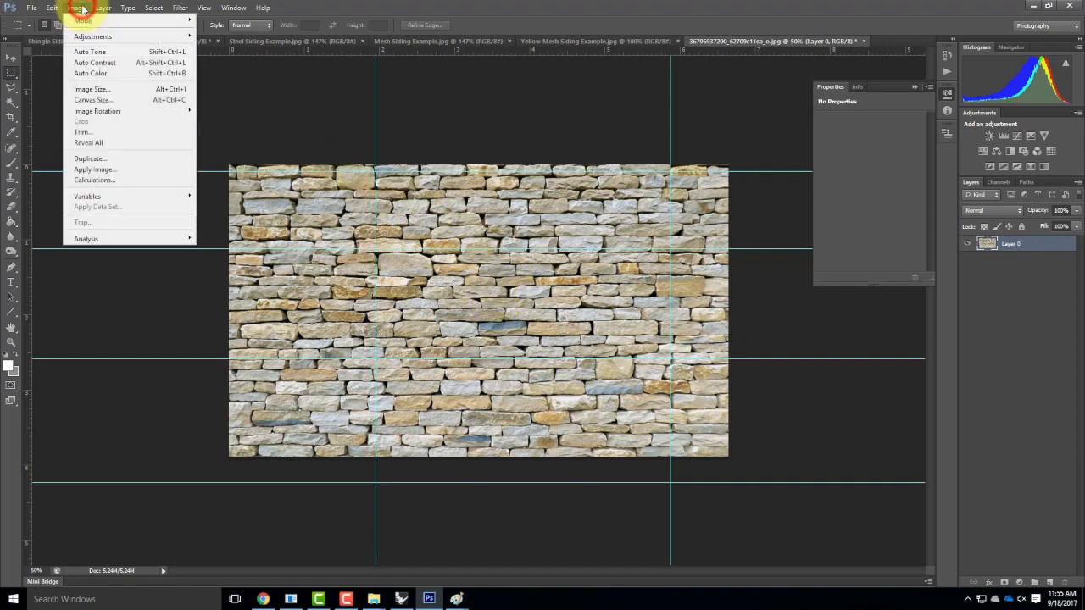
left_click(91, 90)
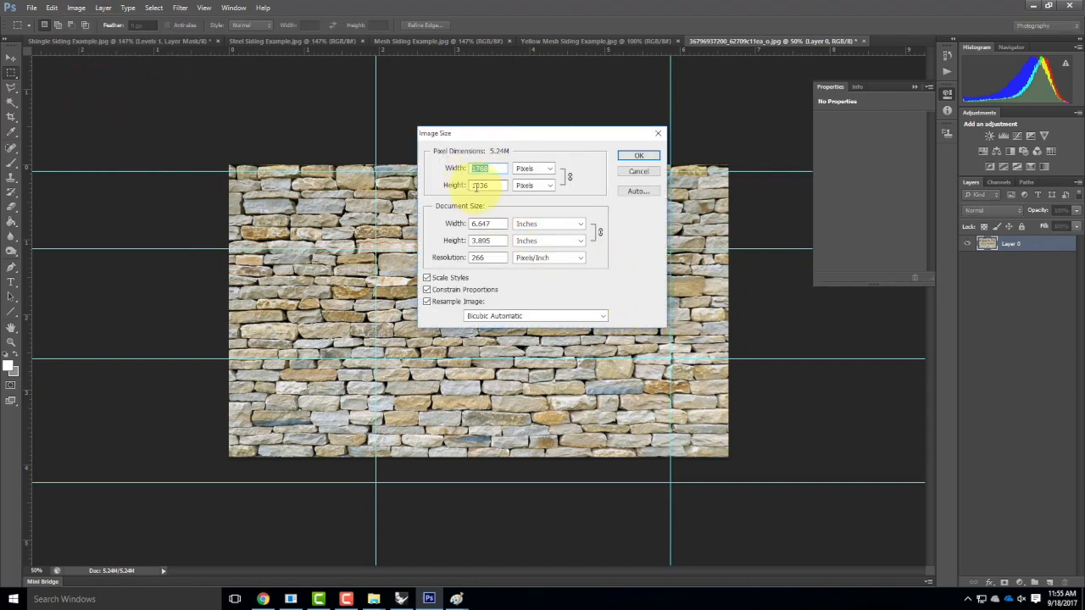
left_click(629, 173)
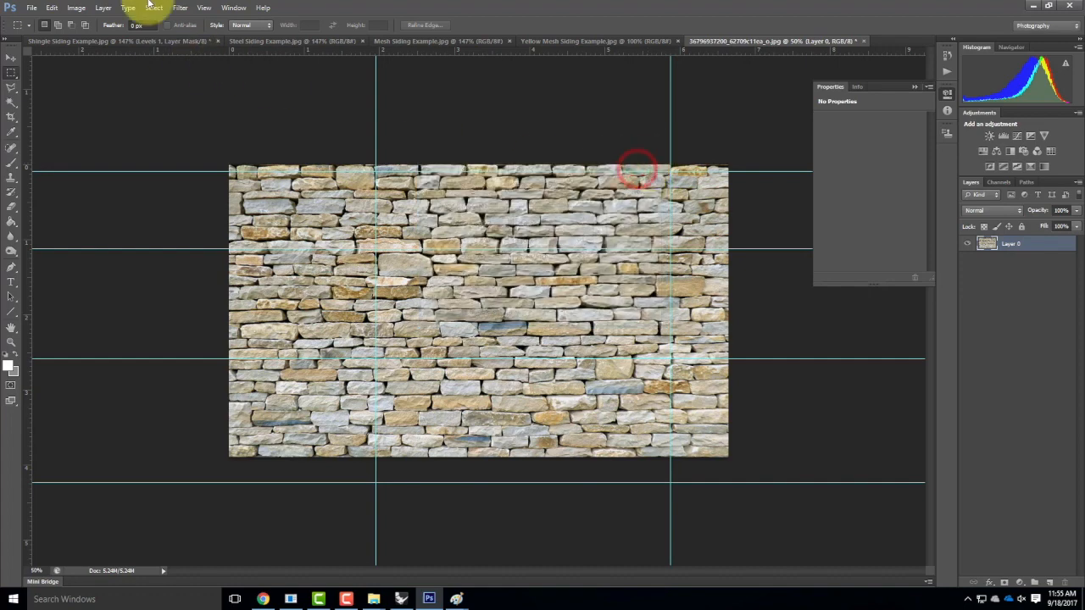
Apply the Offset filter with 850 px horizontal, 500 px vertical and Wrap Around.
left_click(183, 7)
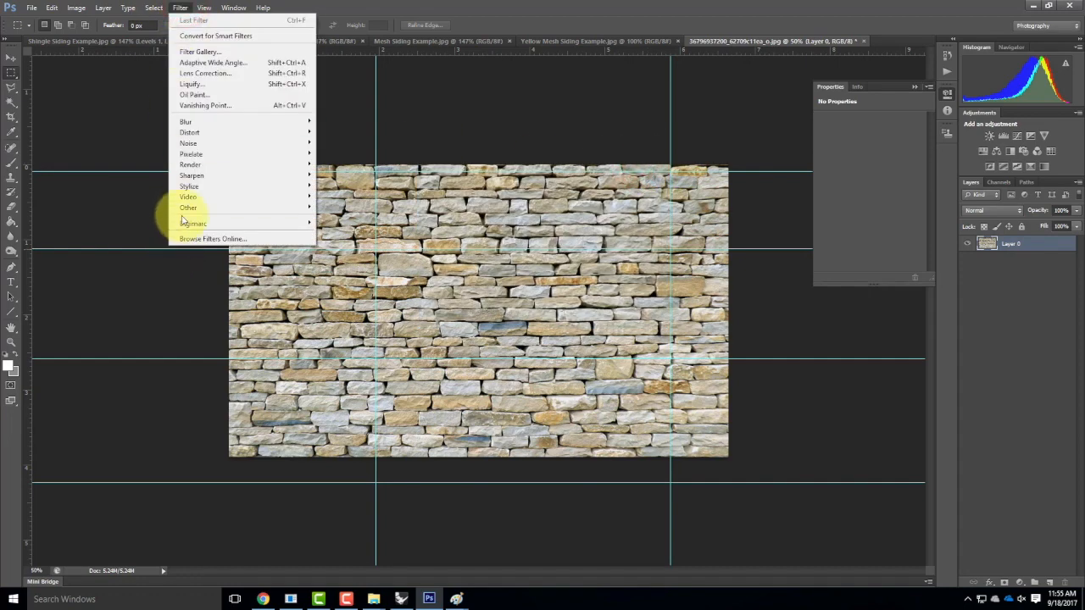
mouse_move(190, 207)
left_click(331, 251)
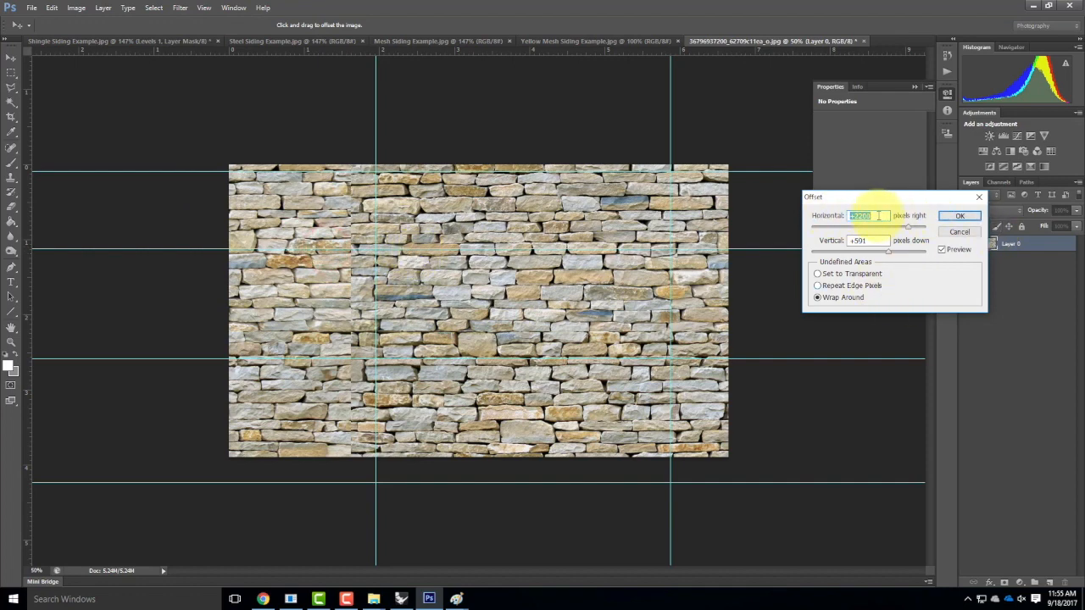
double_click(879, 215)
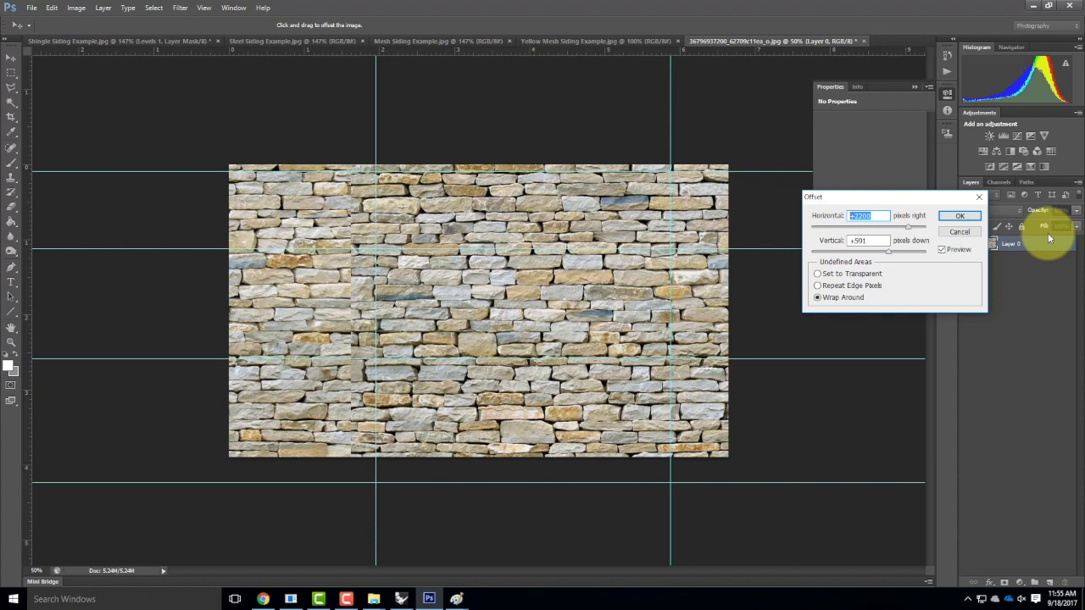
type("85")
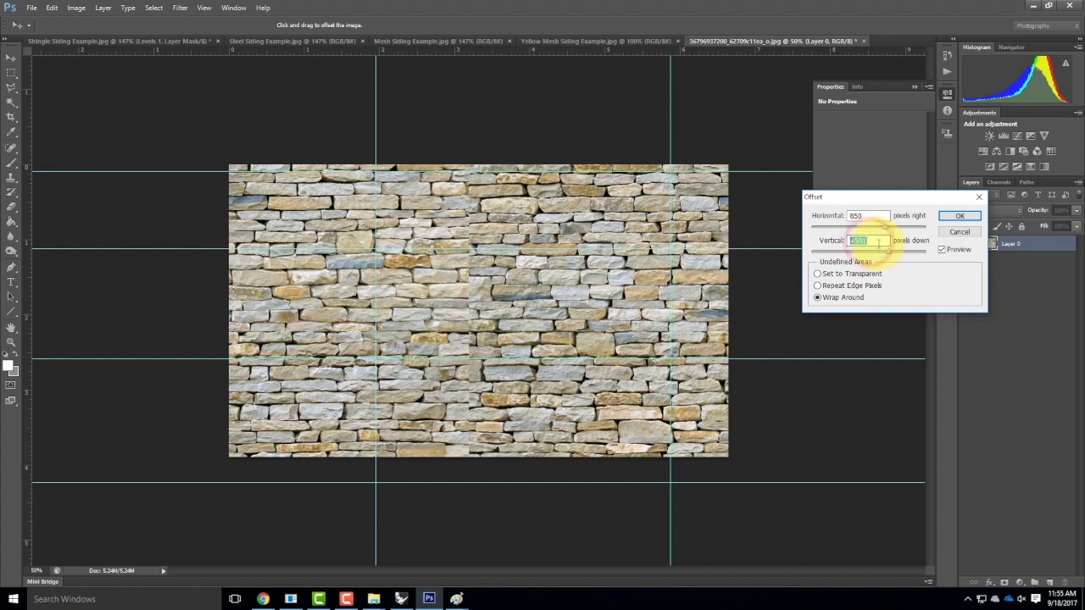
type("00")
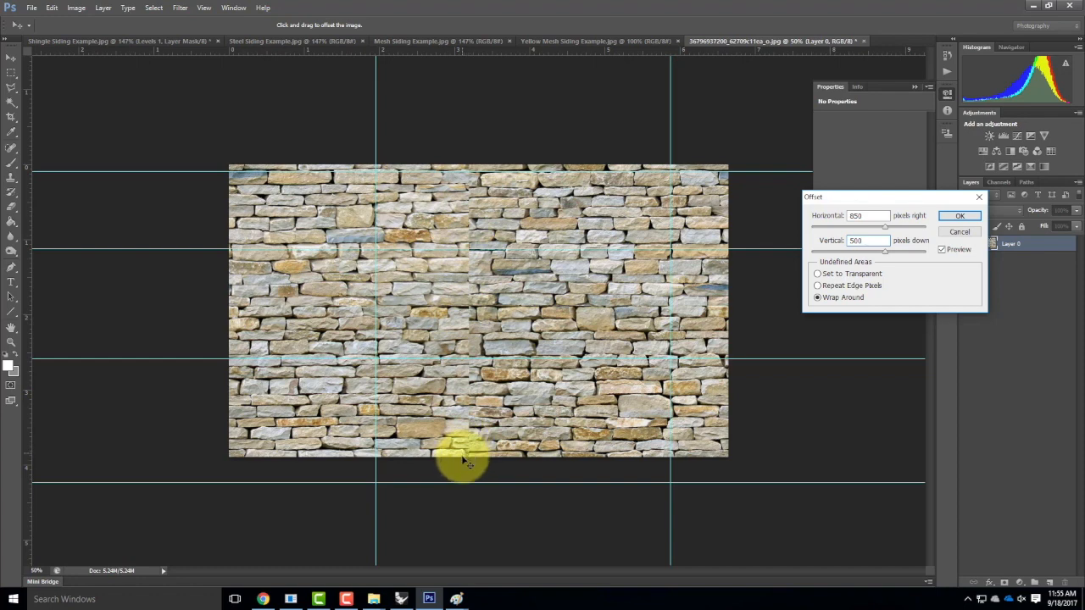
left_click(960, 215)
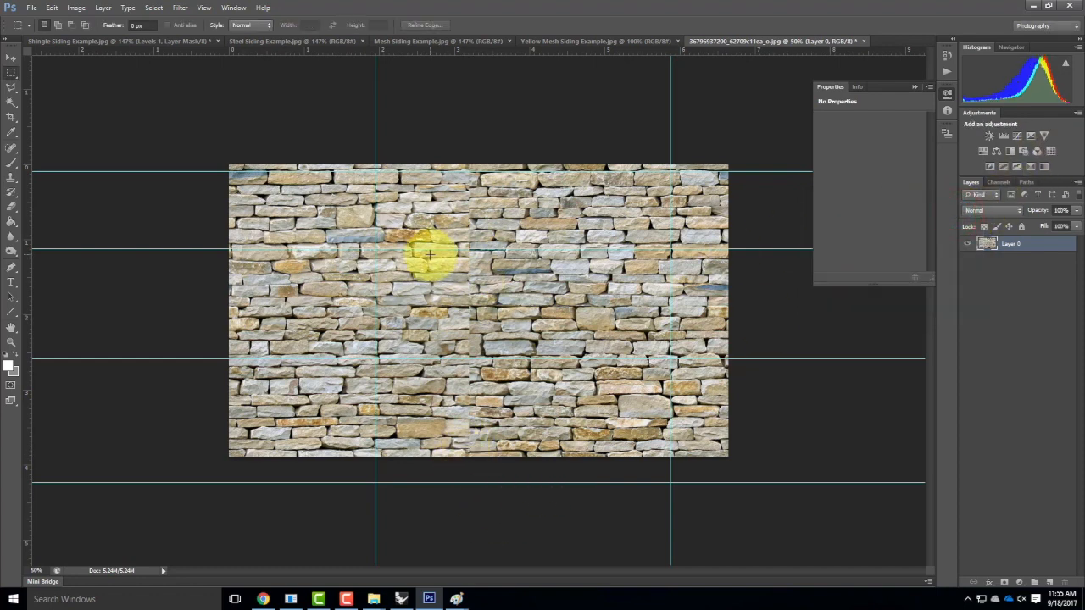
Zoom in and set up the Clone Stamp tool with a hard round brush.
key("ctrl+equal")
key("ctrl+equal")
key("ctrl+equal")
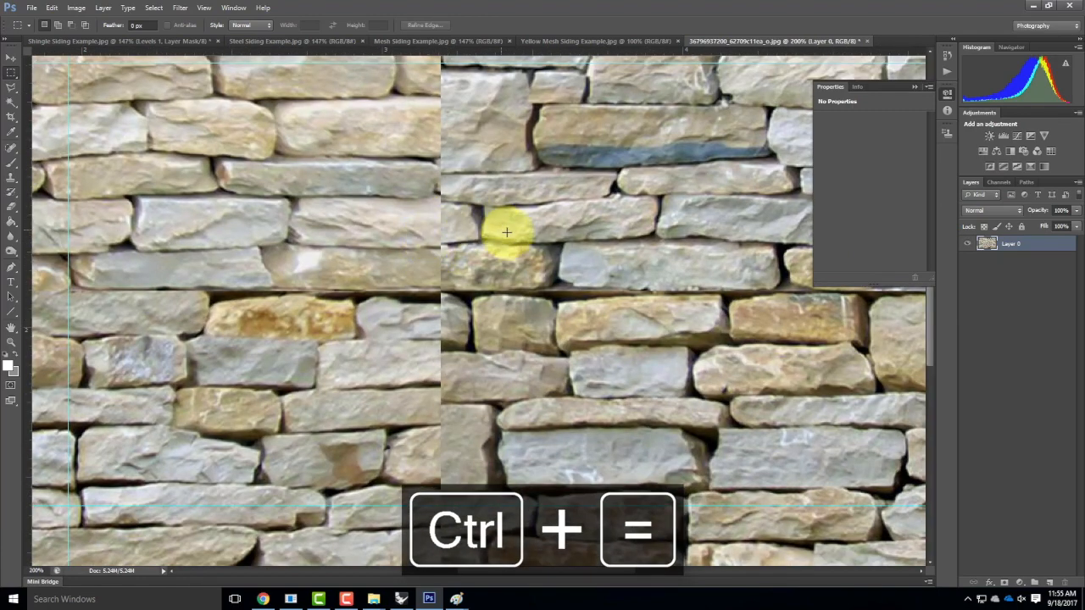
left_click(11, 179)
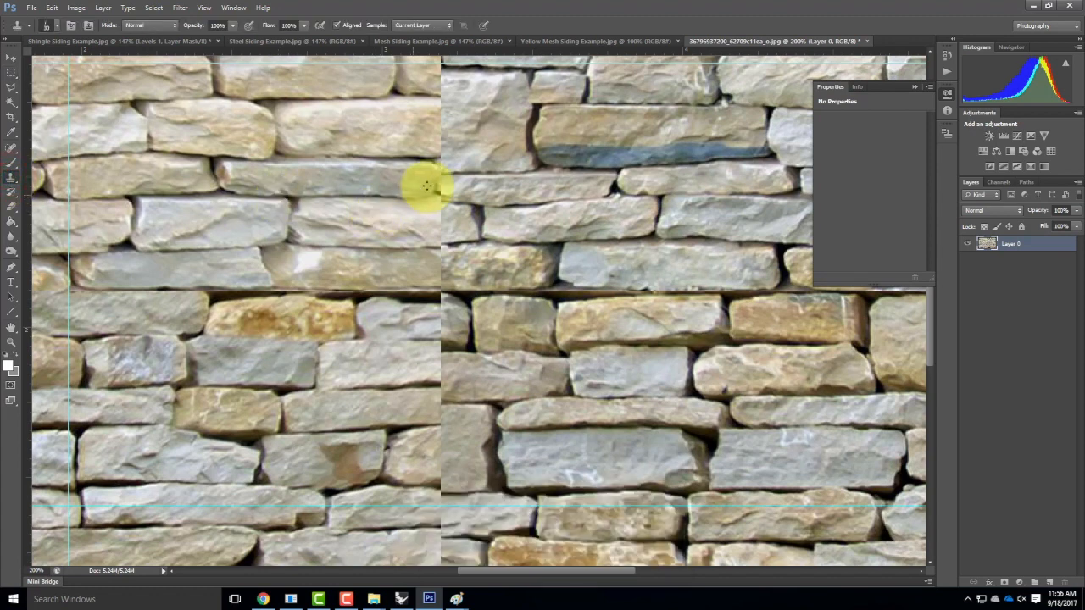
left_click(57, 25)
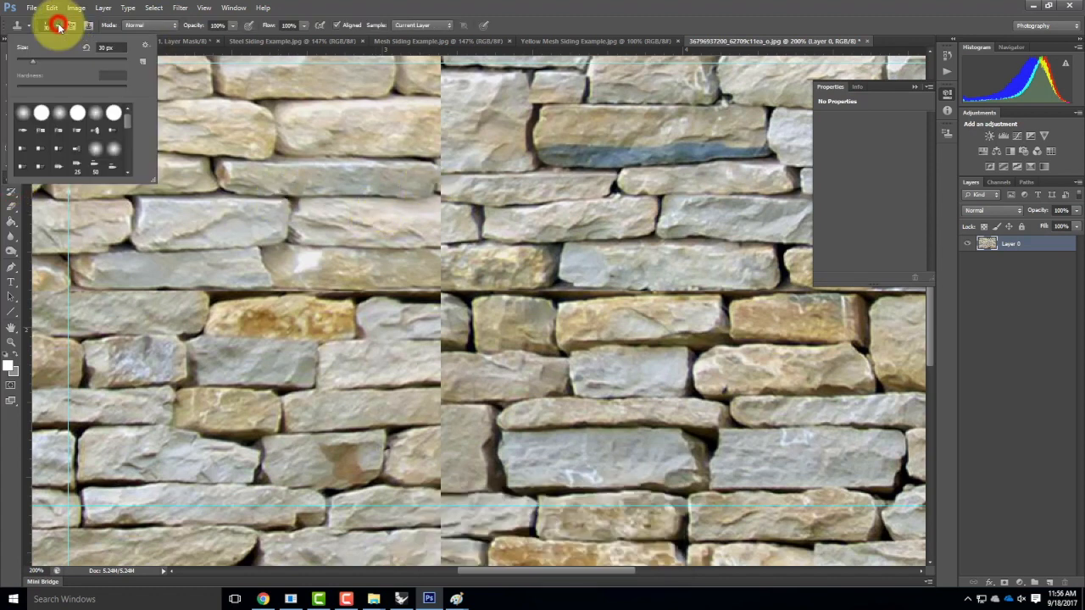
left_click(22, 111)
left_click(41, 111)
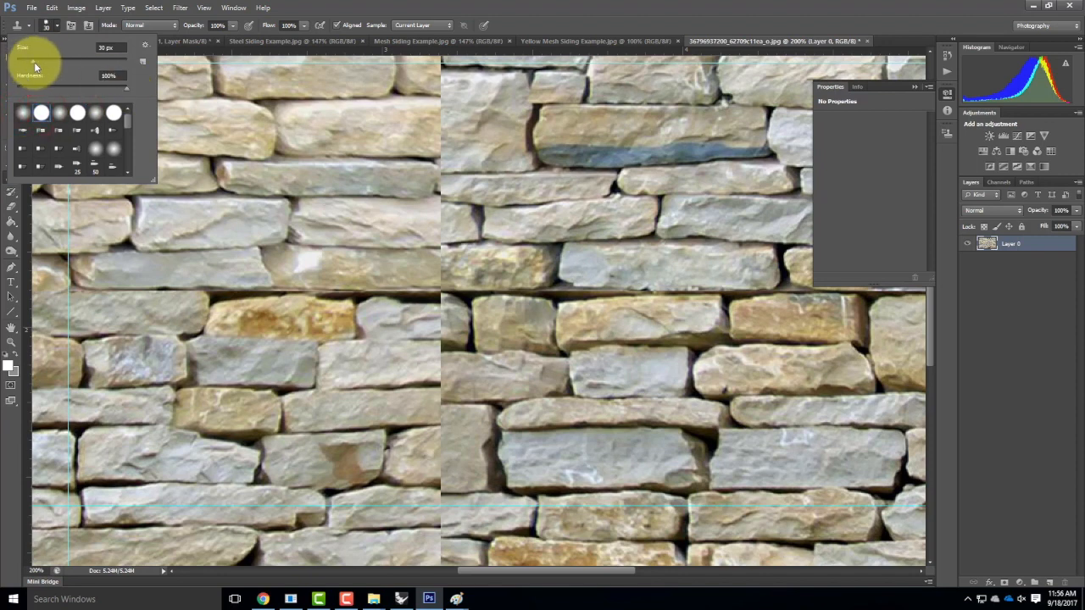
left_click(56, 24)
scroll(557, 173, "up", 5)
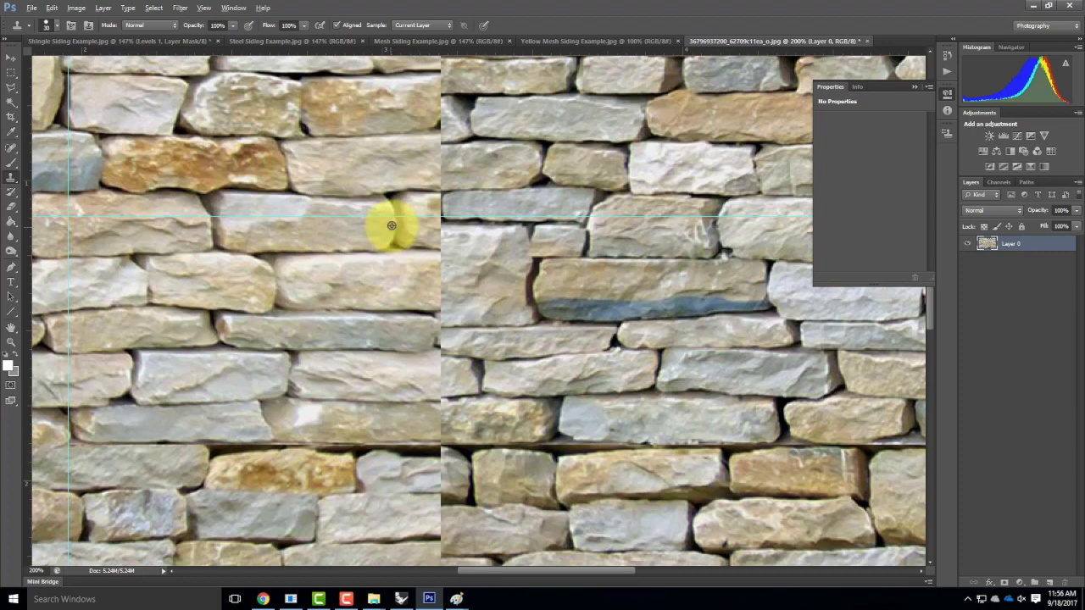
Clone stone from beside the seam over the top of the vertical seam.
left_click(439, 141)
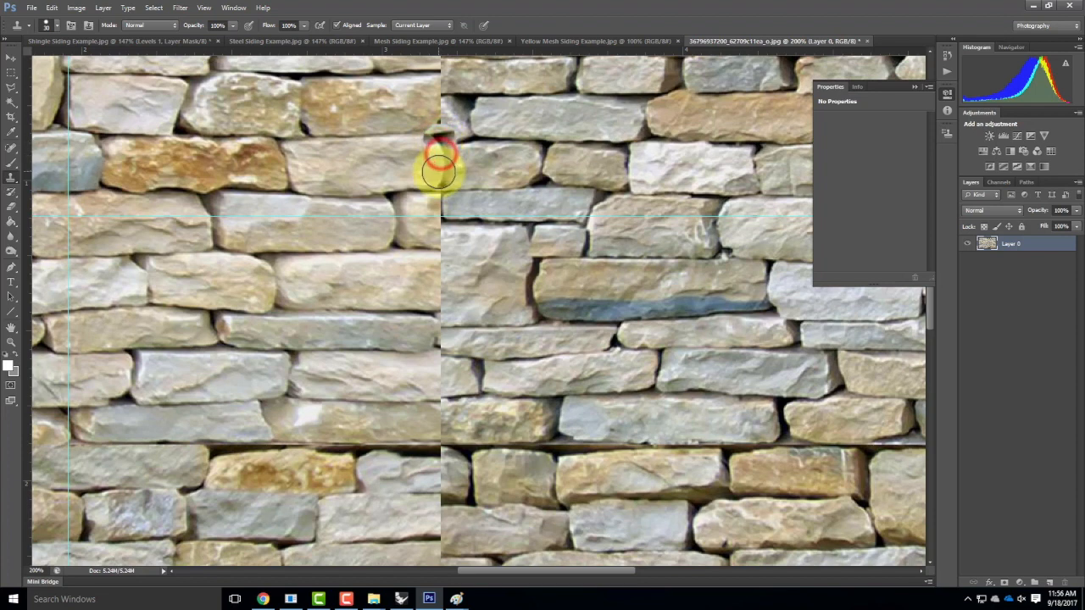
left_click(438, 179)
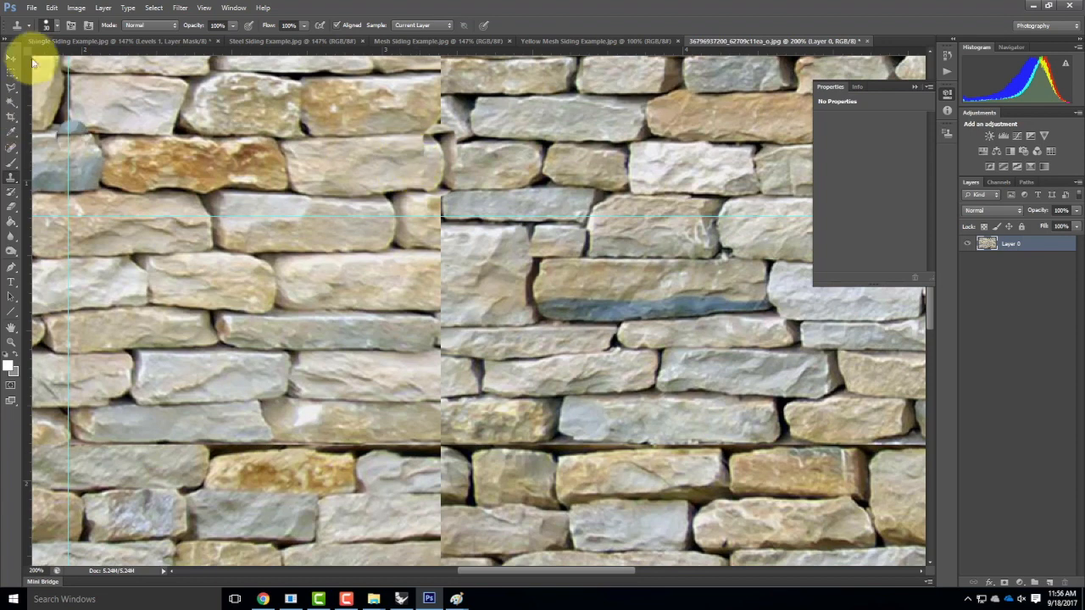
left_click(58, 25)
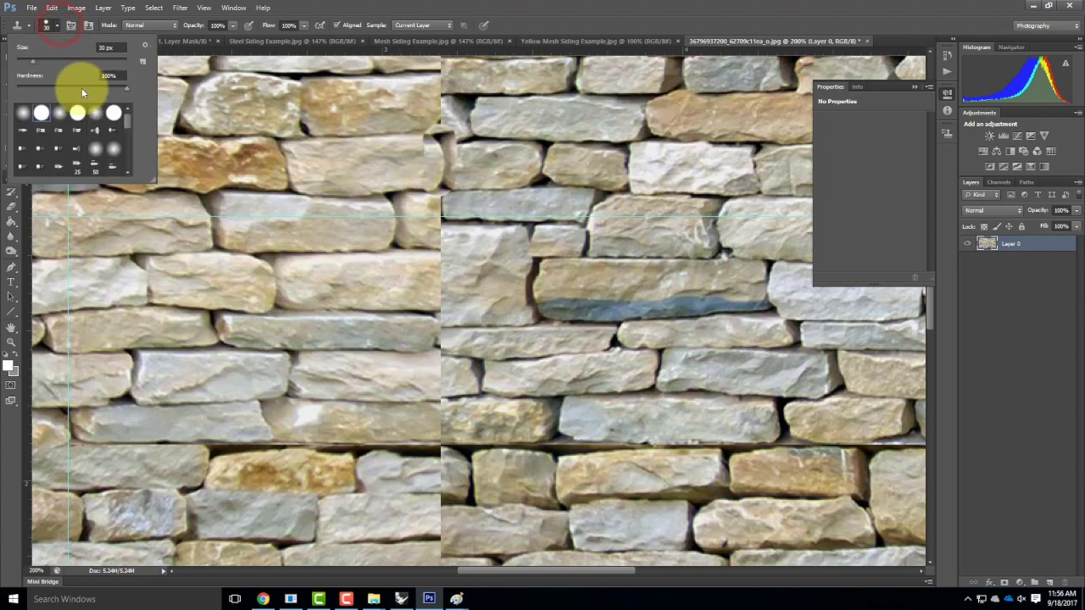
left_click(434, 163)
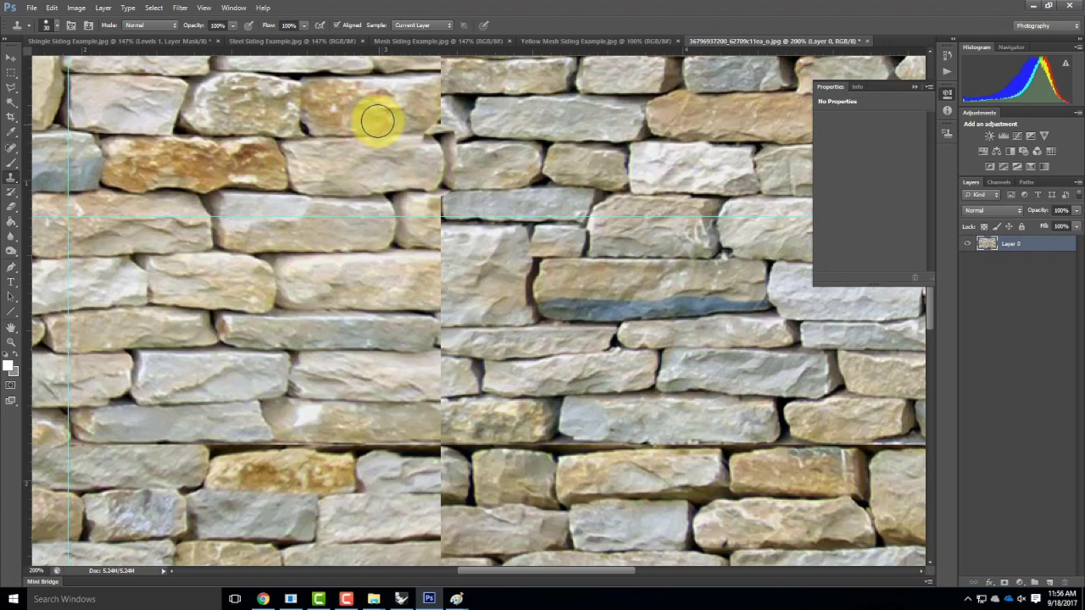
left_click(338, 139, "alt")
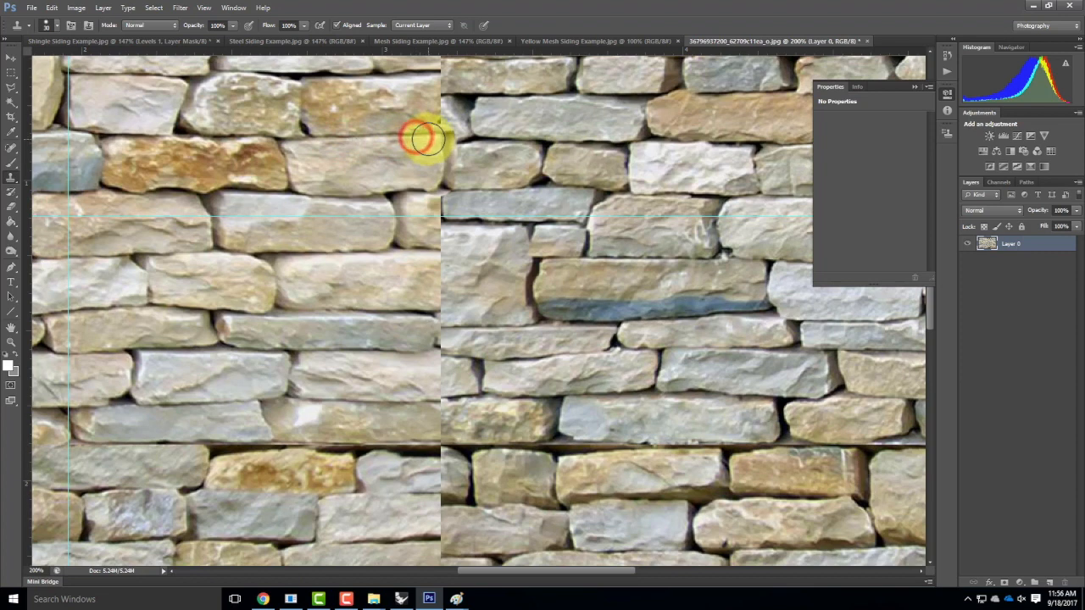
left_click(417, 136)
Sample fresh stone sources and paint cloned stone down the middle of the seam.
left_click(407, 107, "alt")
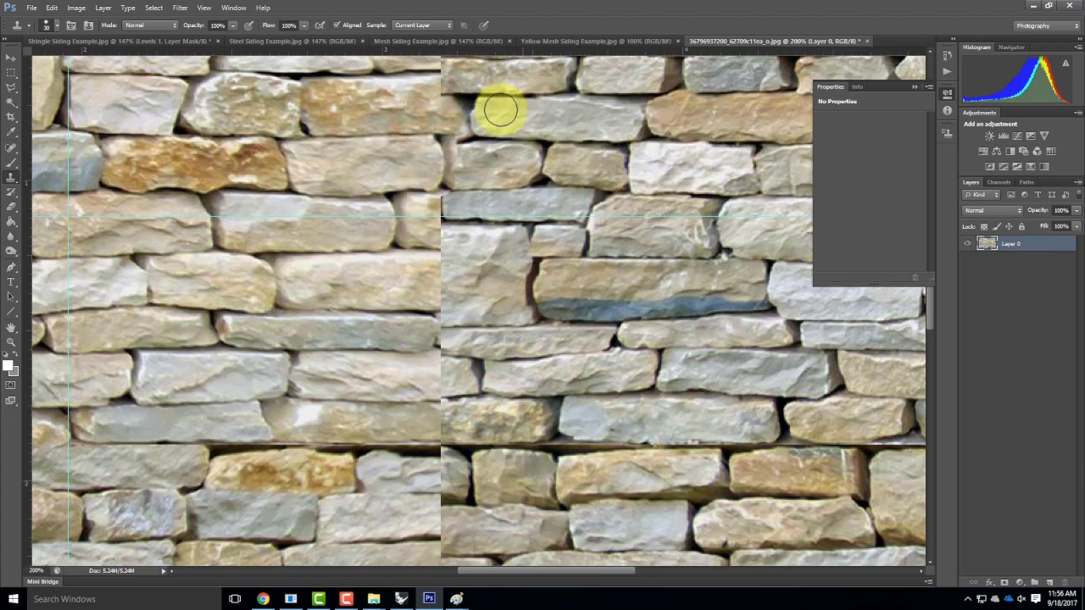
scroll(533, 133, "up", 3)
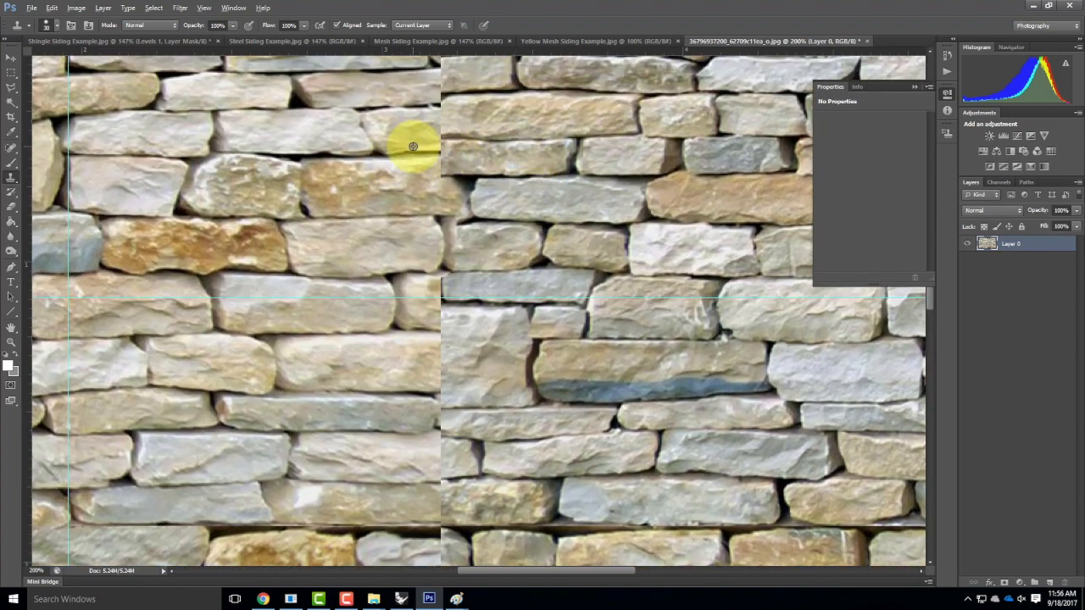
left_click(213, 117, "alt")
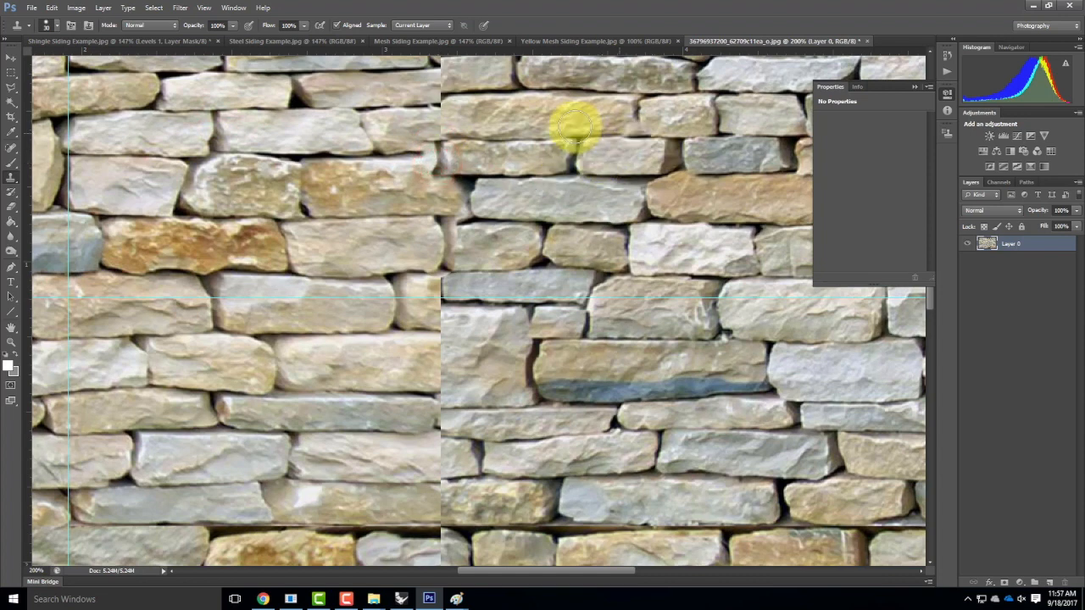
scroll(442, 153, "up", 1)
scroll(441, 153, "up", 5)
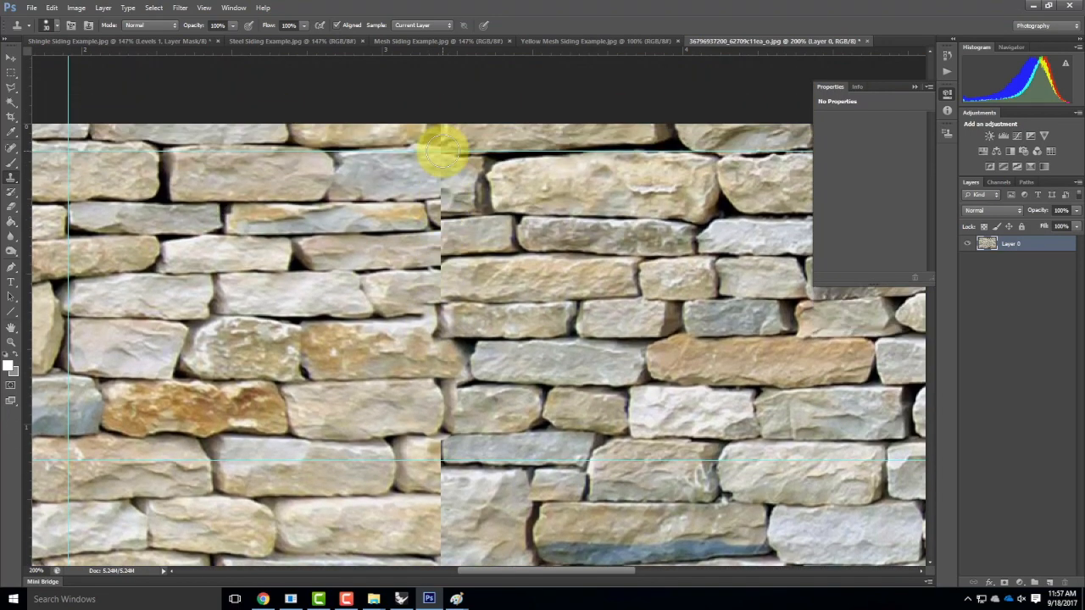
scroll(500, 224, "down", 4)
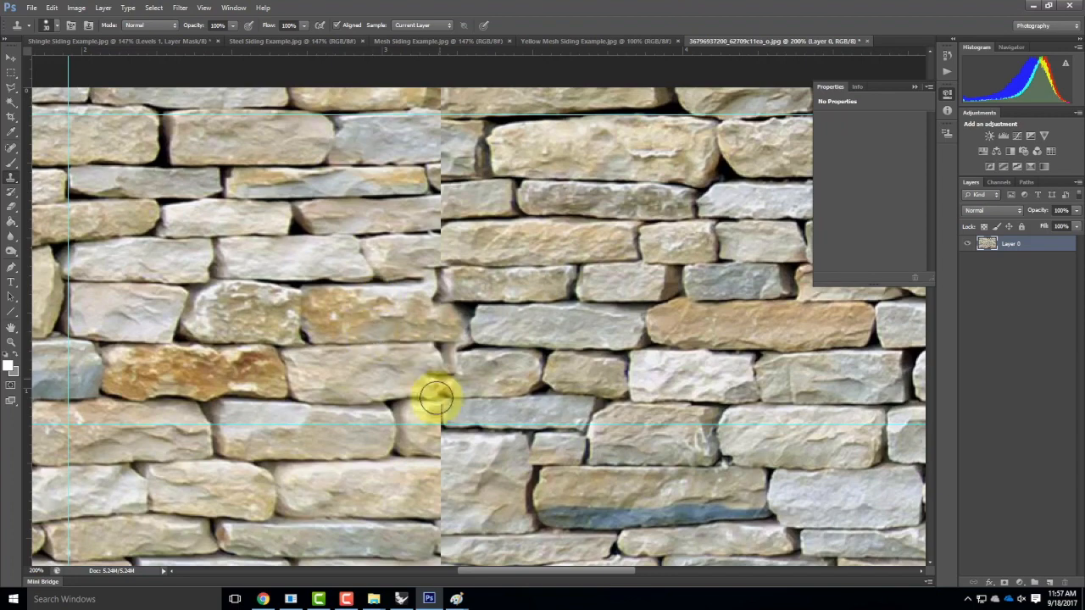
scroll(457, 366, "down", 3)
scroll(458, 365, "down", 5)
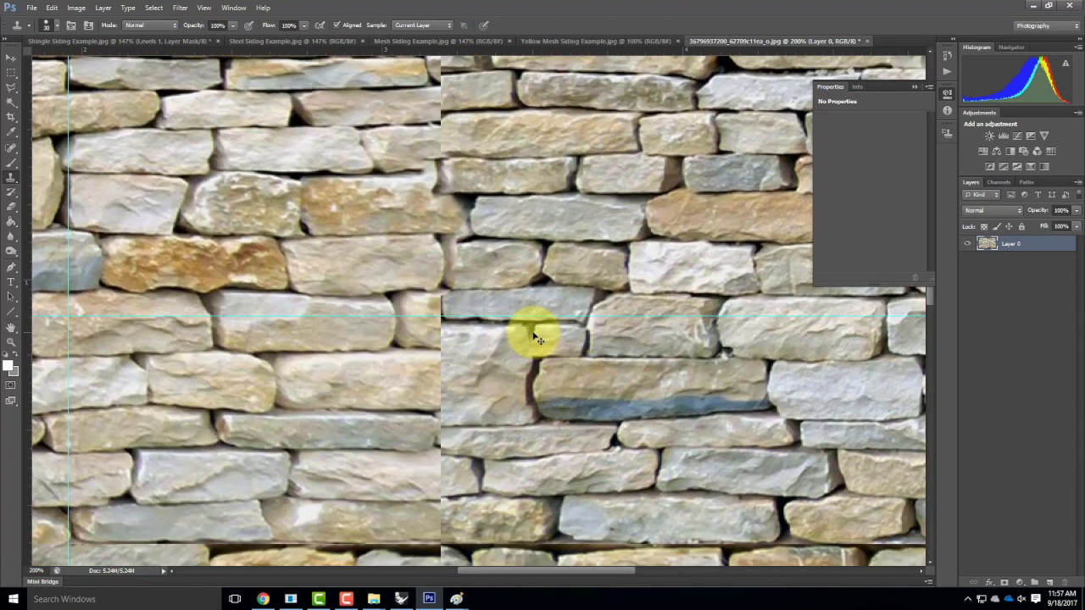
left_click(529, 333, "alt")
mouse_move(444, 331)
left_mouse_down()
mouse_move(445, 407)
mouse_move(424, 390)
left_mouse_up()
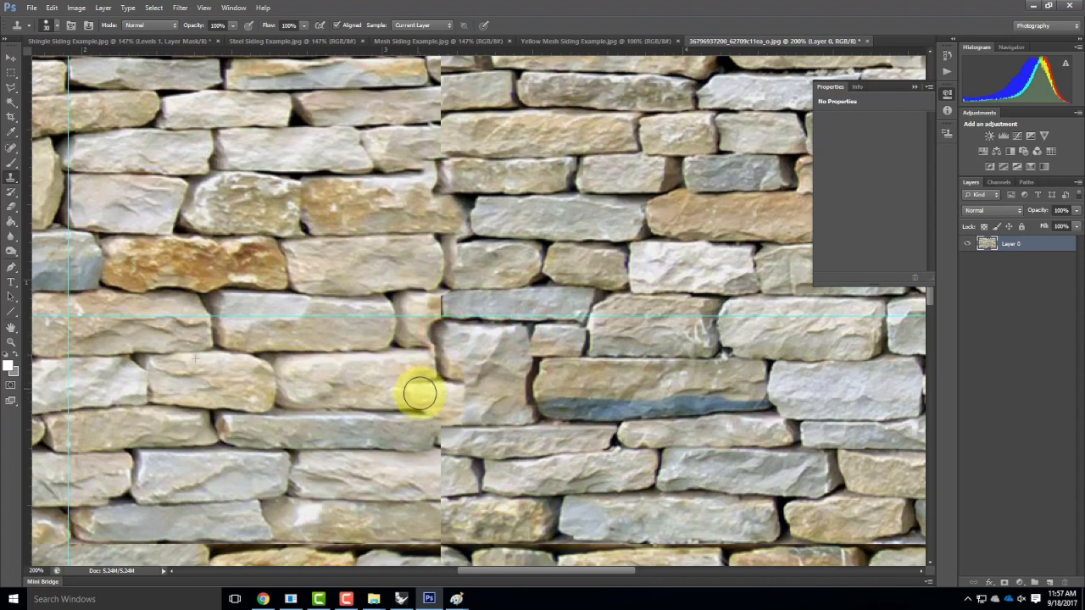
Cover the orange patch at the seam with grey stone and stamp beige stone over it.
left_click(492, 300, "alt")
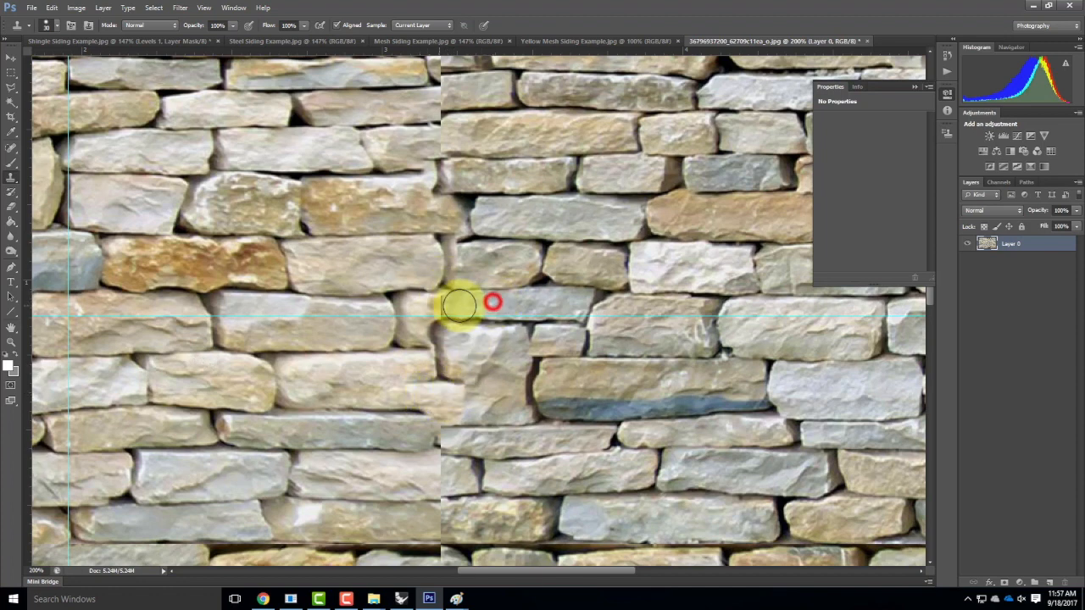
left_click(516, 301, "alt")
left_click(438, 305)
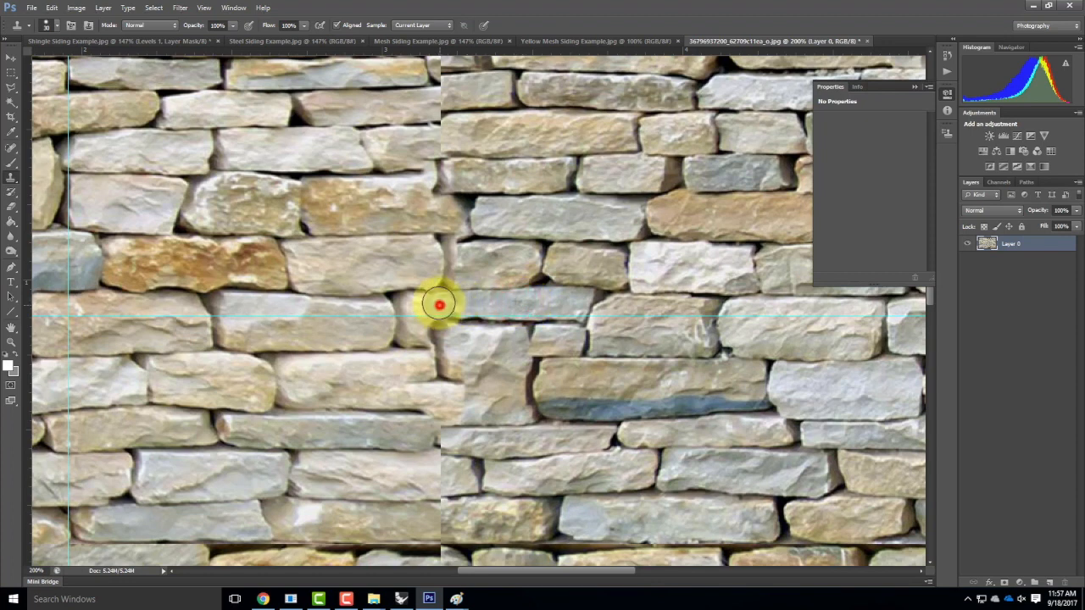
left_click(433, 304)
left_click(422, 305)
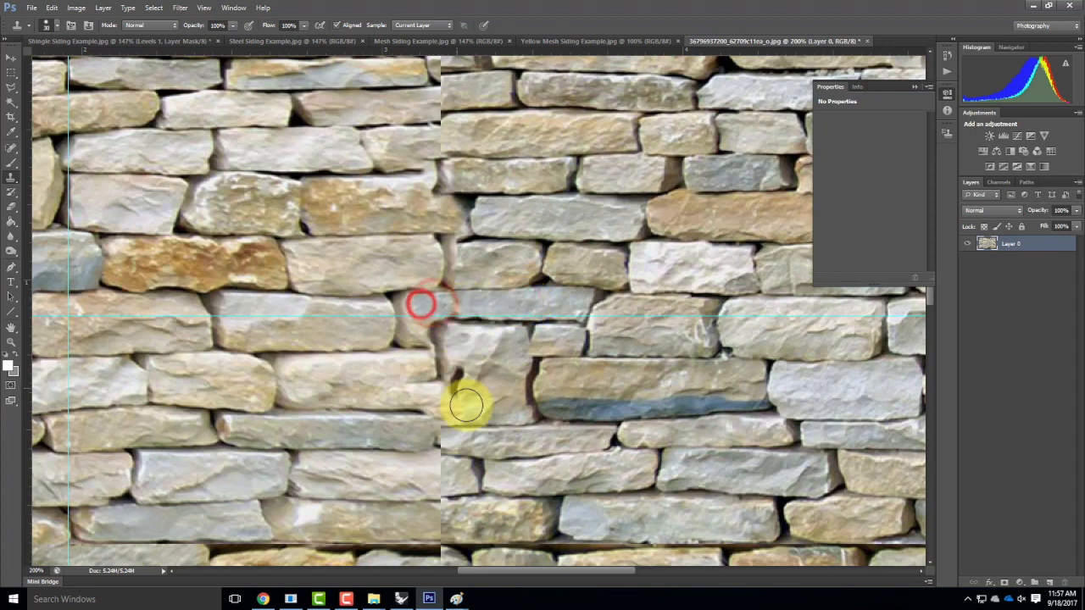
left_click(379, 387, "alt")
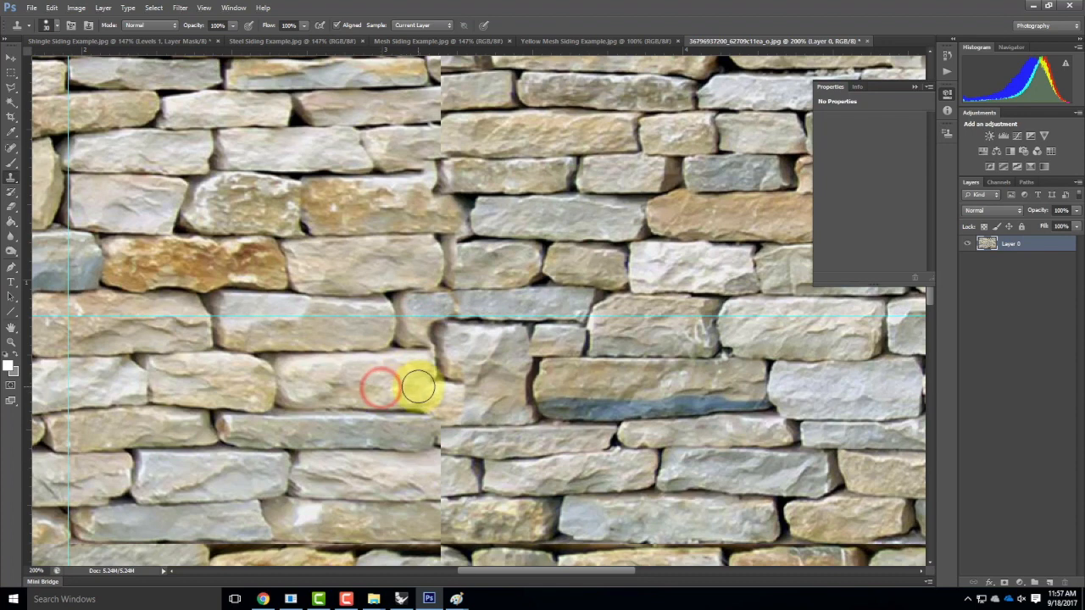
left_click(422, 386)
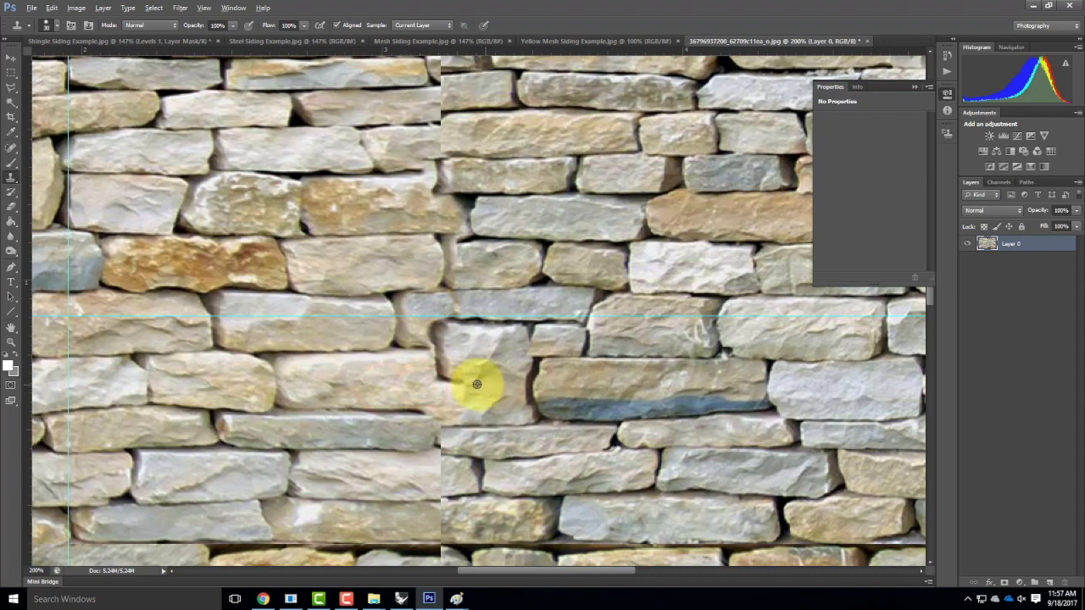
Paint a stone joint across the seam, smooth its lower edge leftward, and blend the lower stones.
left_click(216, 420, "alt")
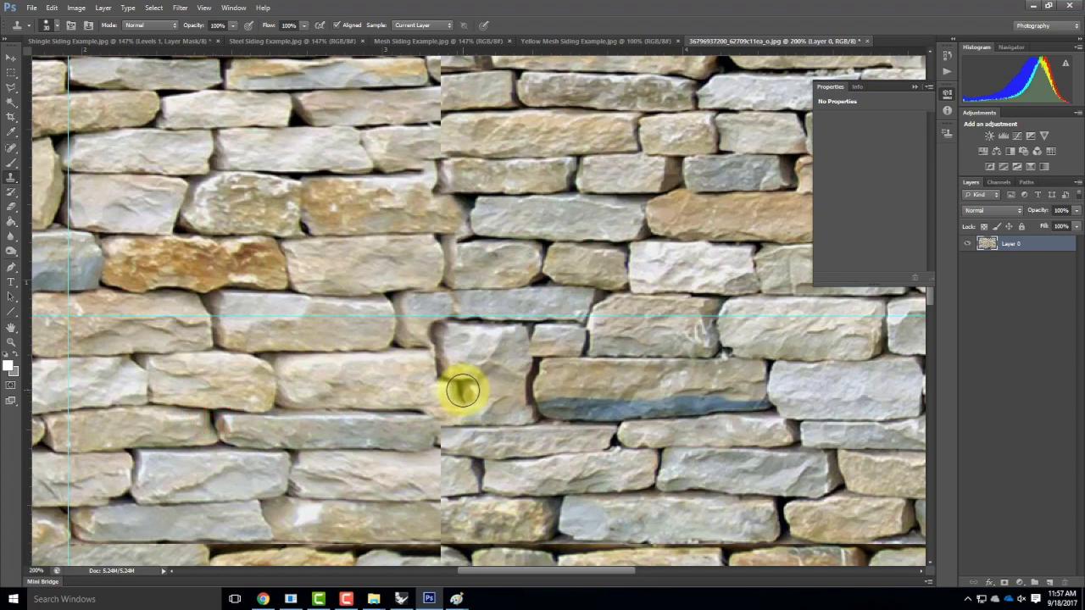
left_click_drag(463, 390, 464, 409)
left_click(434, 411)
left_click(409, 408)
left_click(382, 409)
left_click(358, 408)
left_click(331, 407)
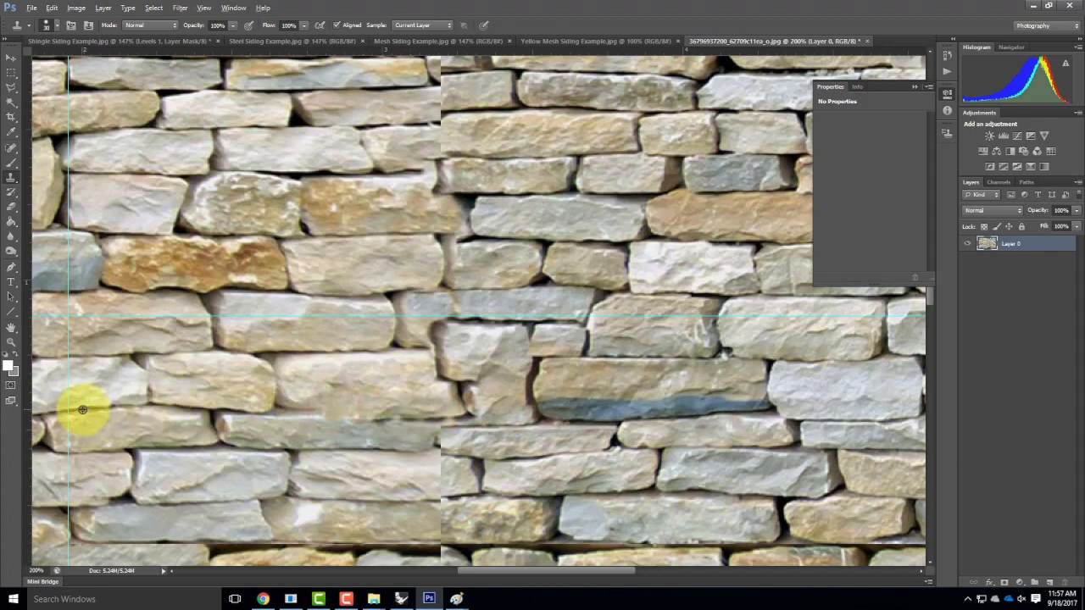
left_click(162, 452, "alt")
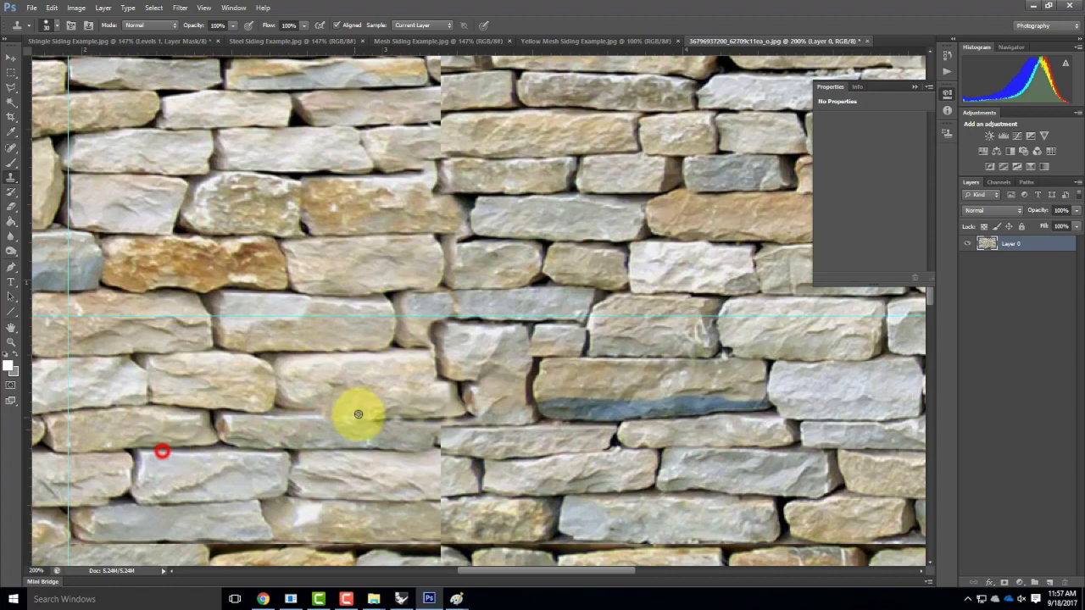
left_click(294, 413)
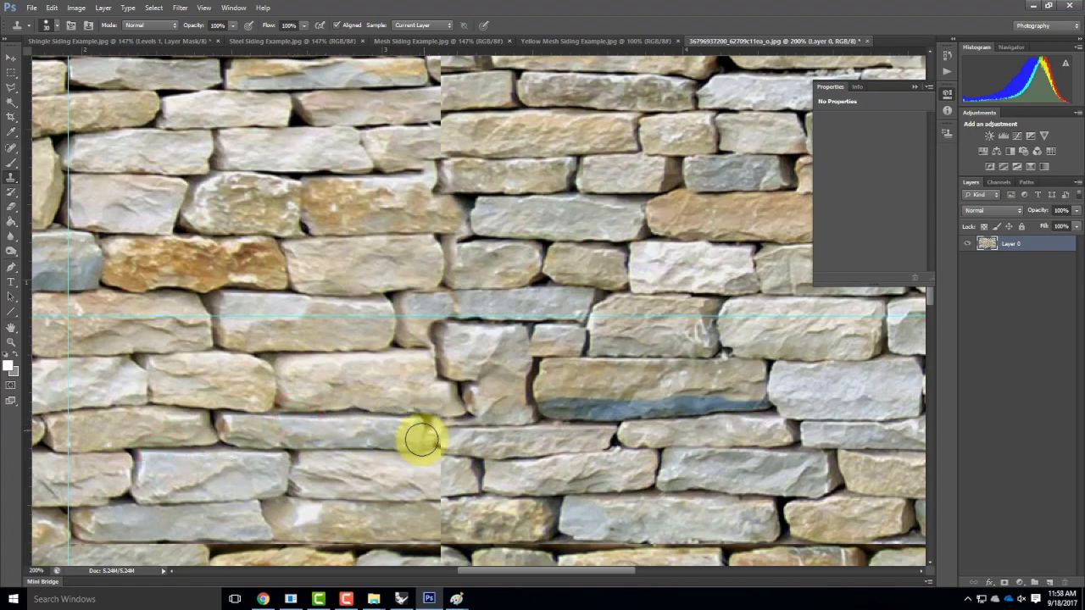
left_click_drag(439, 432, 442, 434)
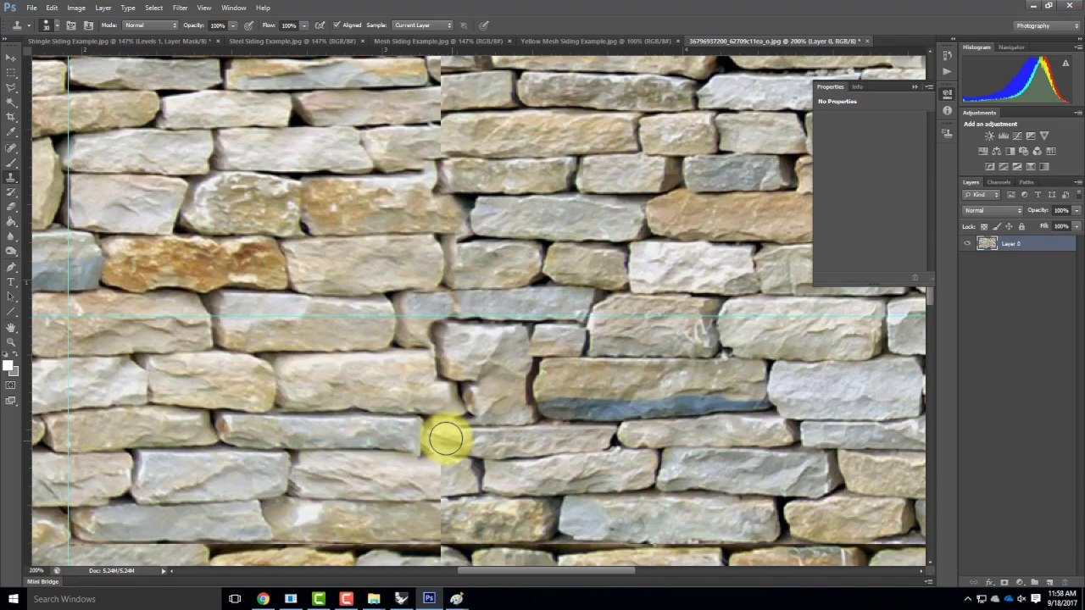
Clone clean stone along the remaining seam in the lower row, then zoom out to the whole wall.
scroll(568, 382, "down", 5)
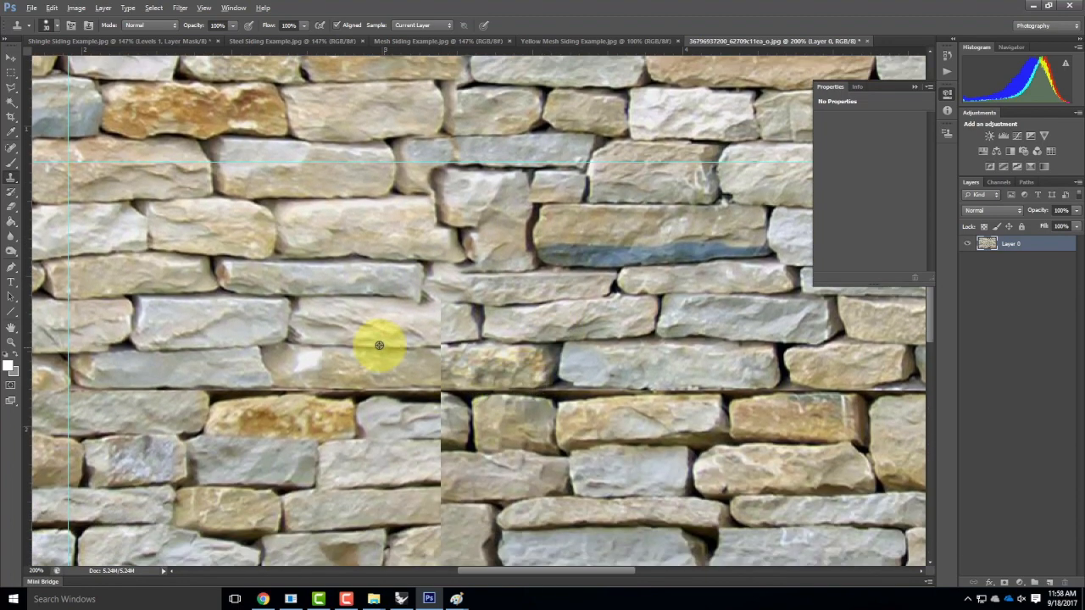
left_click(369, 365, "alt")
left_click_drag(435, 370, 441, 364)
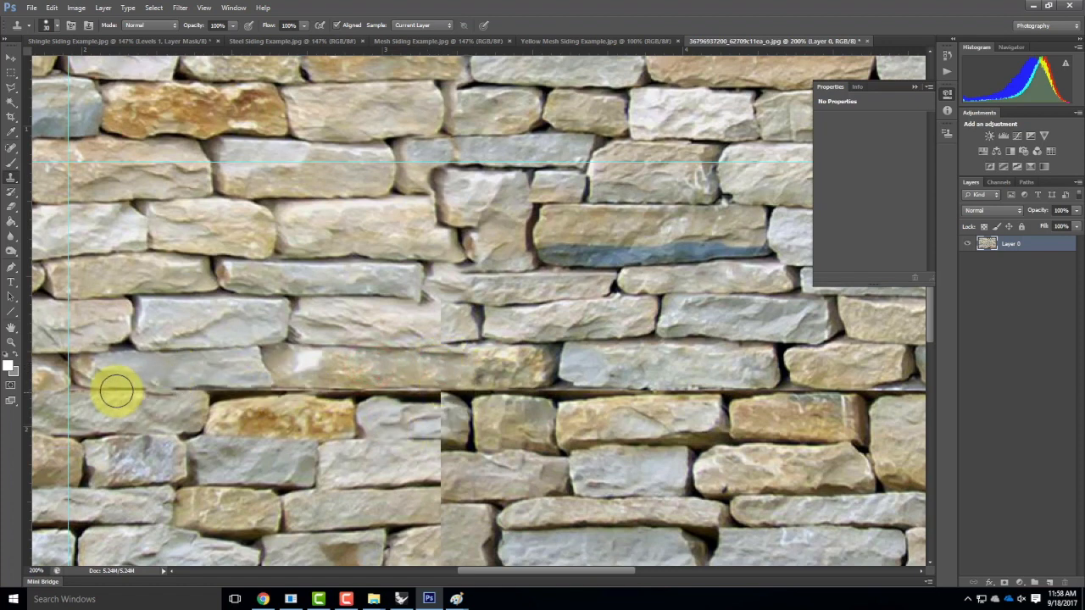
left_click(312, 368, "alt")
left_click_drag(318, 375, 624, 373)
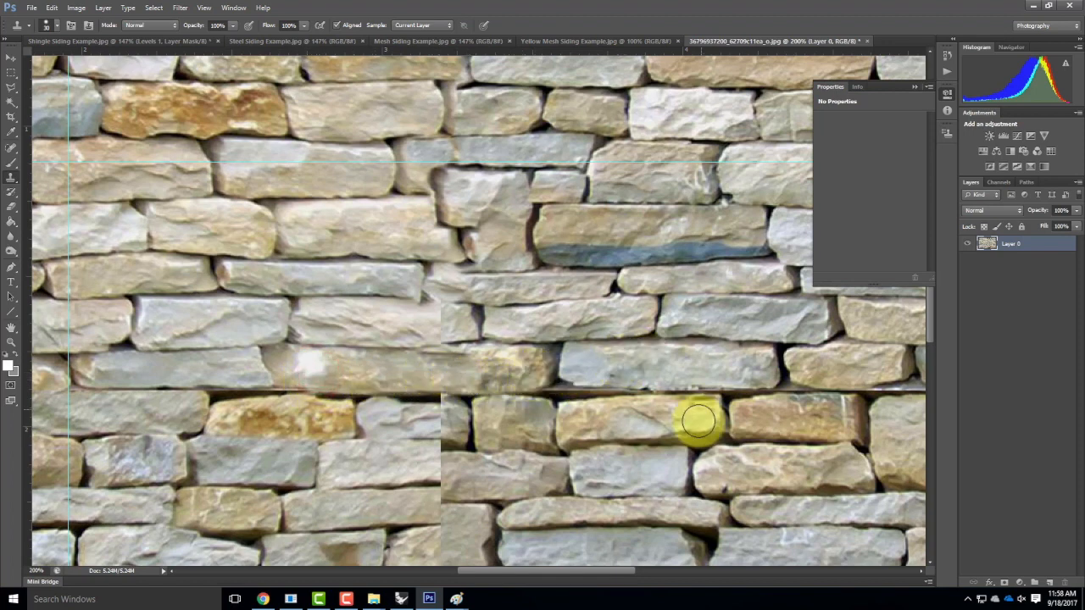
scroll(698, 417, "up", 5)
key("ctrl+minus")
key("ctrl+minus")
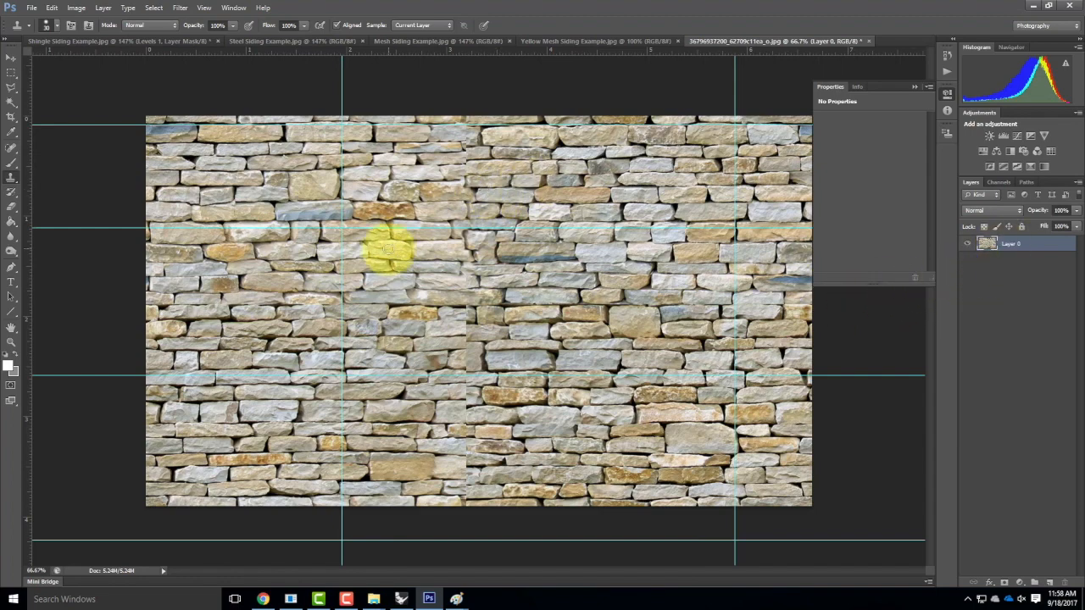
Save the colour wall as JPEG 'Stone Wall_diff' in a new Downloads folder, accepting default quality.
left_click(30, 10)
left_click(30, 10)
left_click(30, 10)
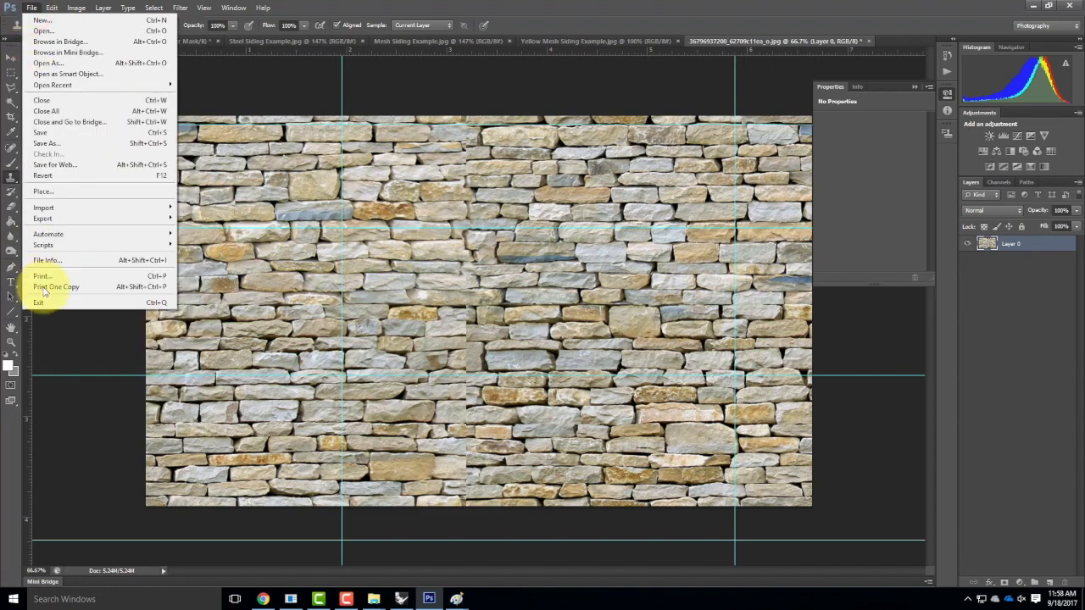
left_click(51, 142)
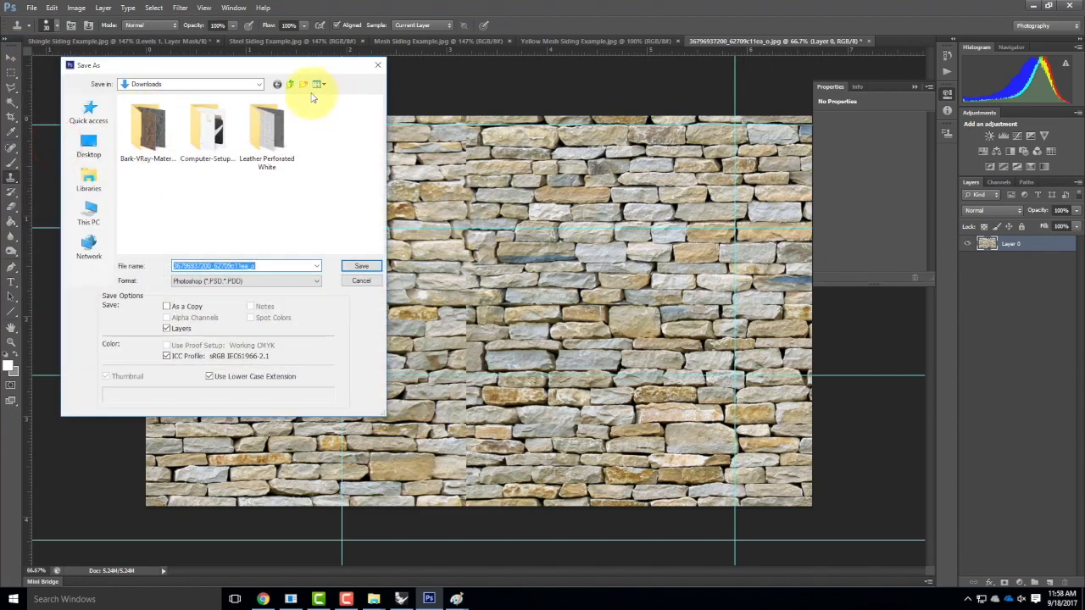
left_click(303, 85)
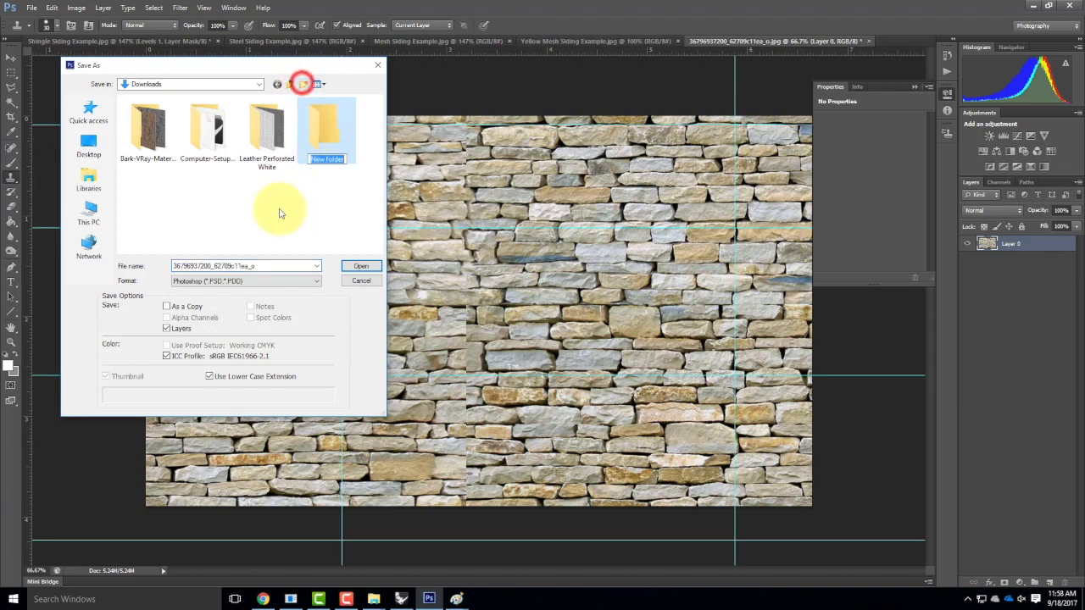
double_click(315, 150)
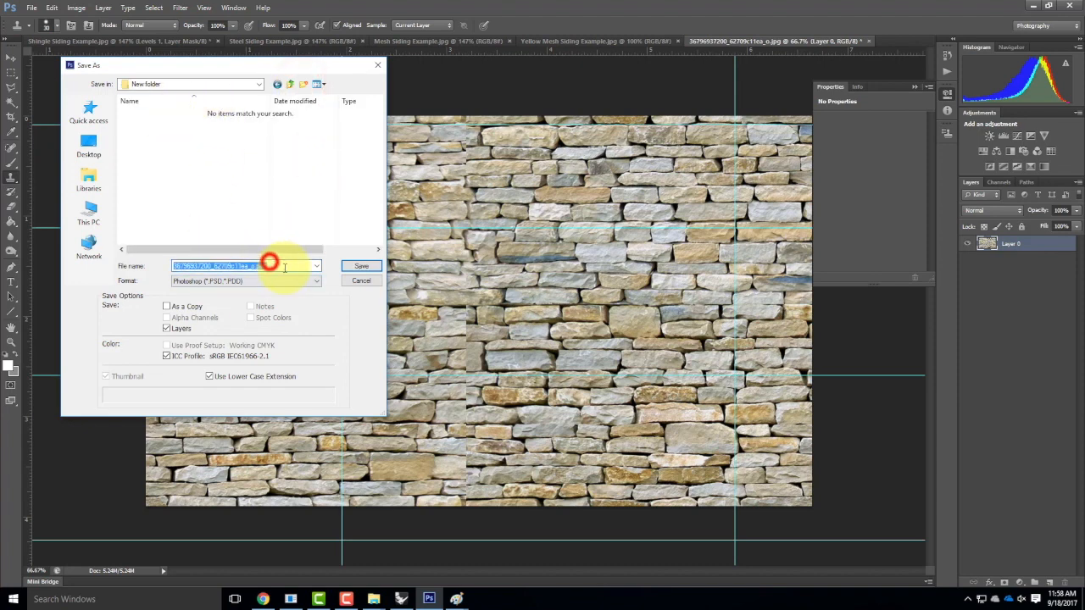
left_click(259, 283)
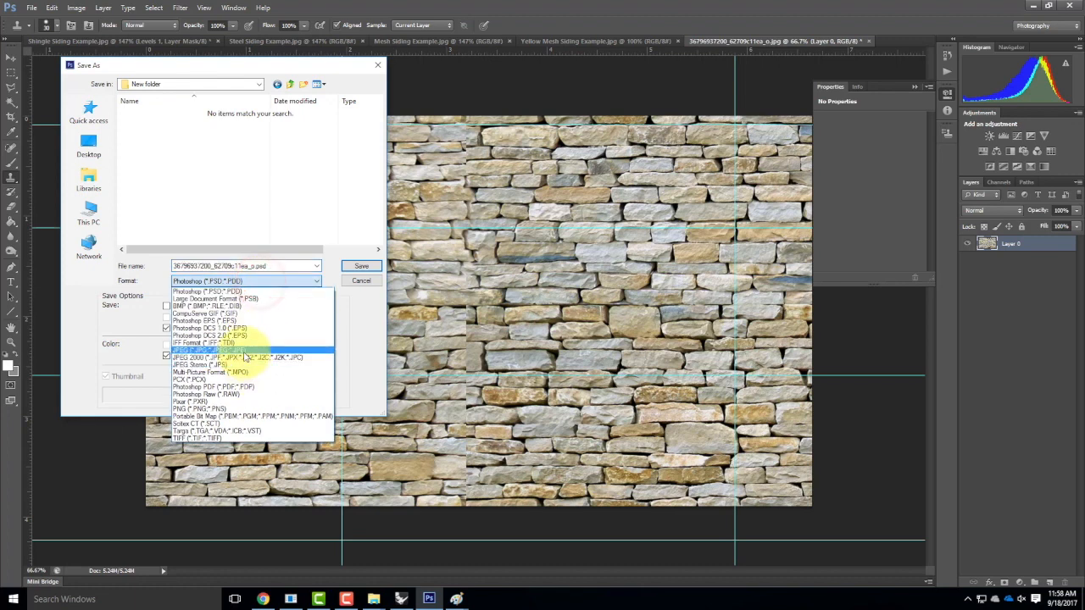
double_click(274, 263)
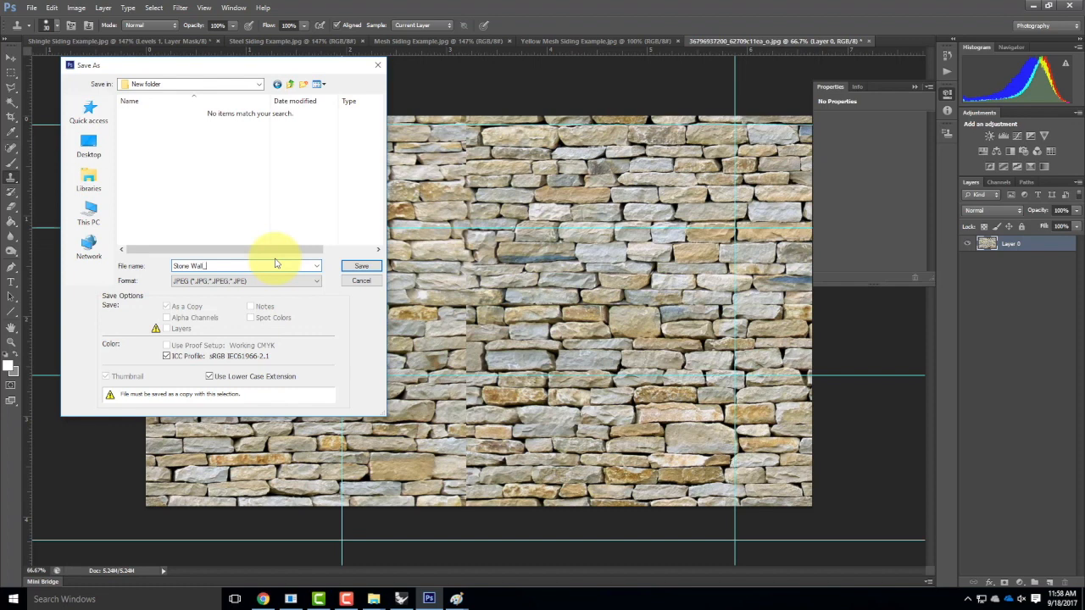
type("Stone Wall_diff")
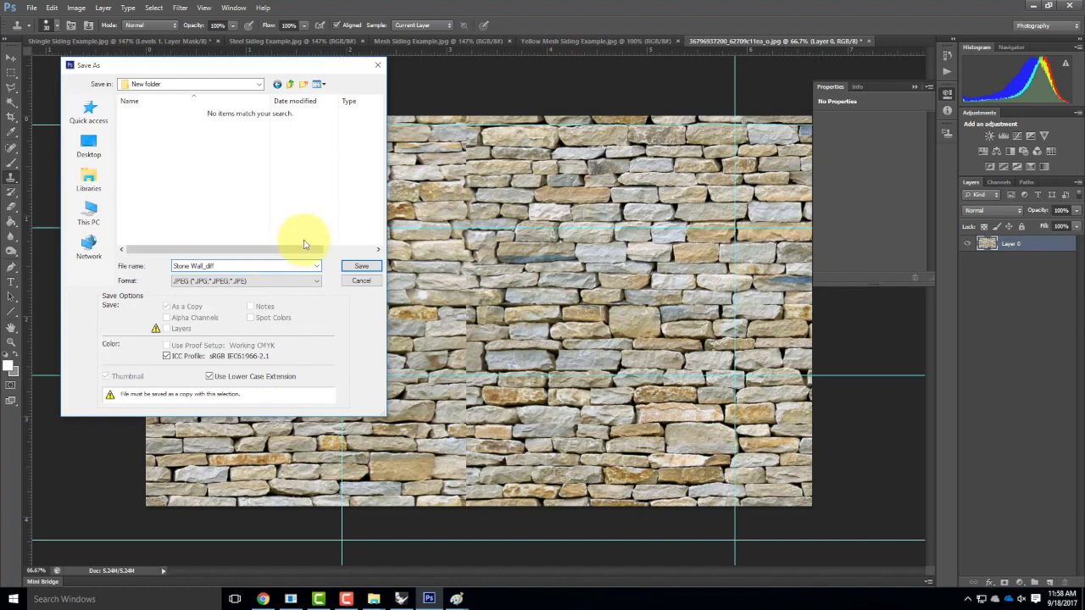
left_click(350, 269)
left_click(605, 164)
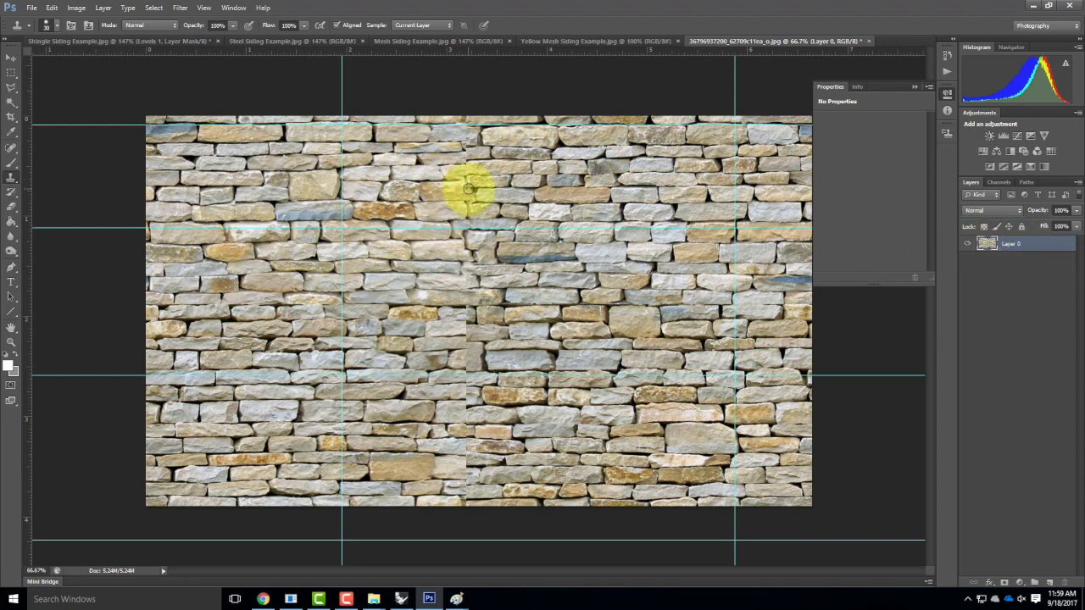
Add a Channel Mixer adjustment layer set to Monochrome to make the wall grayscale.
left_click(78, 8)
mouse_move(103, 8)
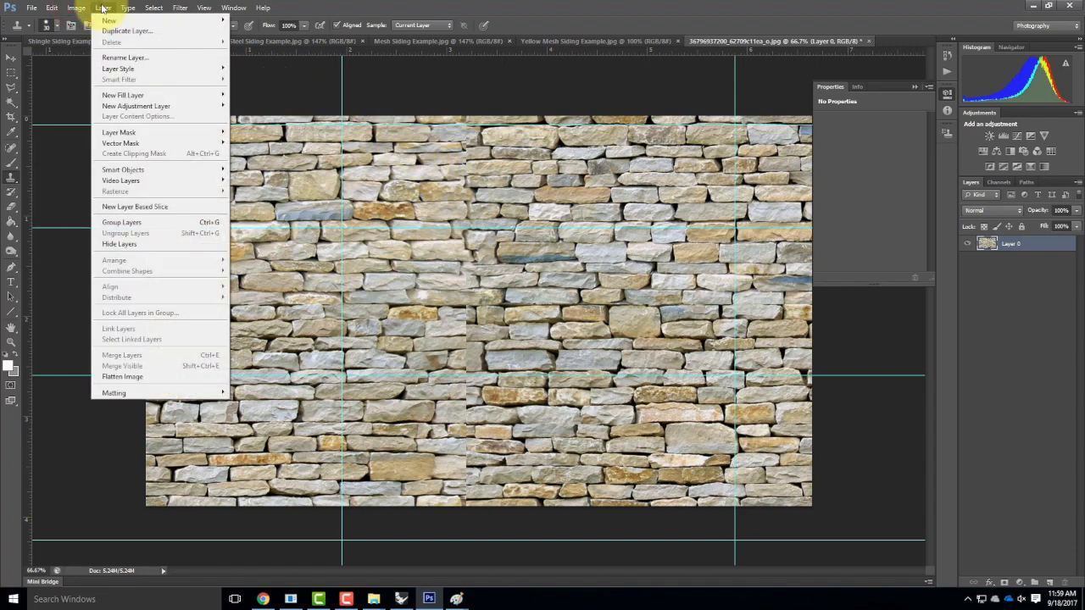
mouse_move(127, 106)
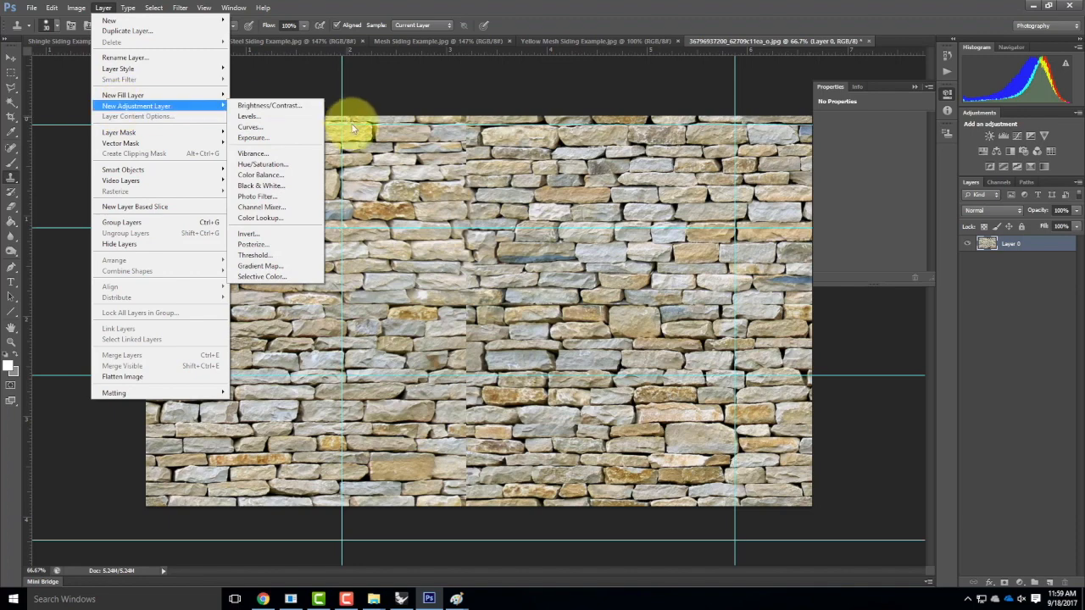
left_click(280, 208)
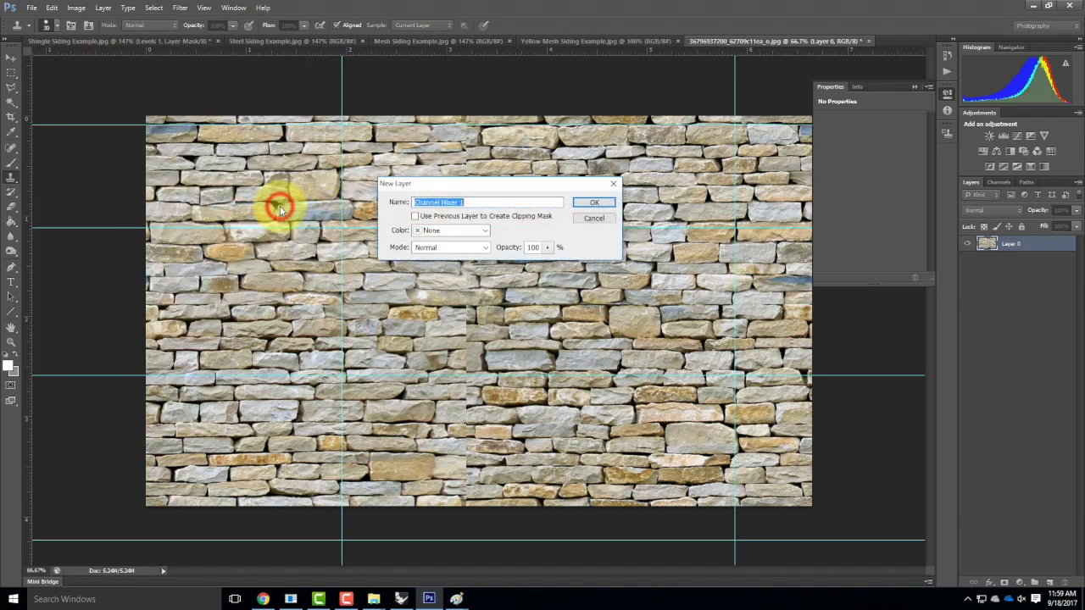
left_click(592, 204)
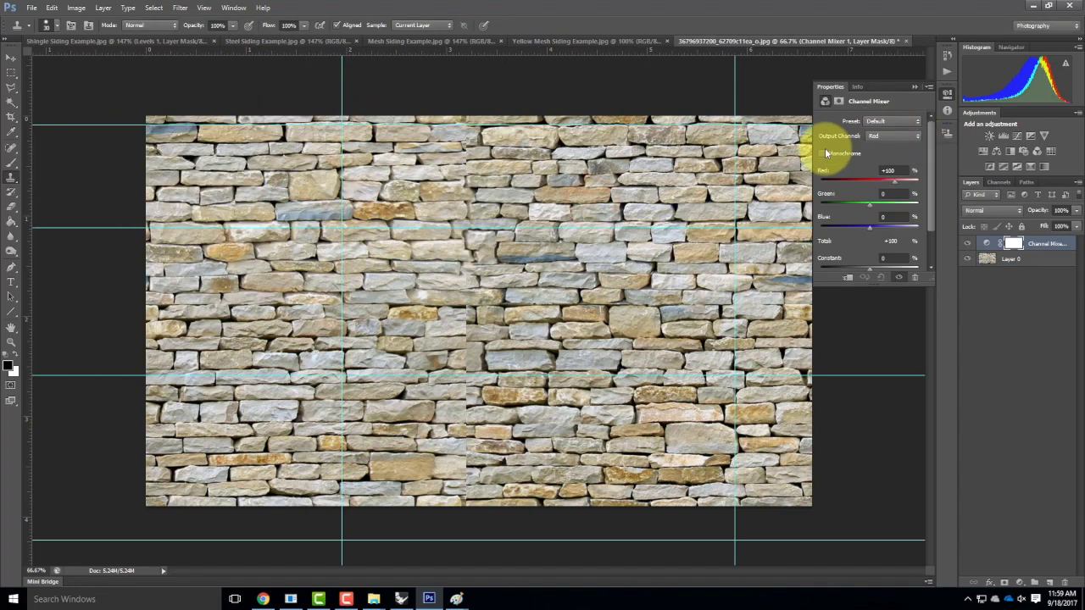
left_click(822, 153)
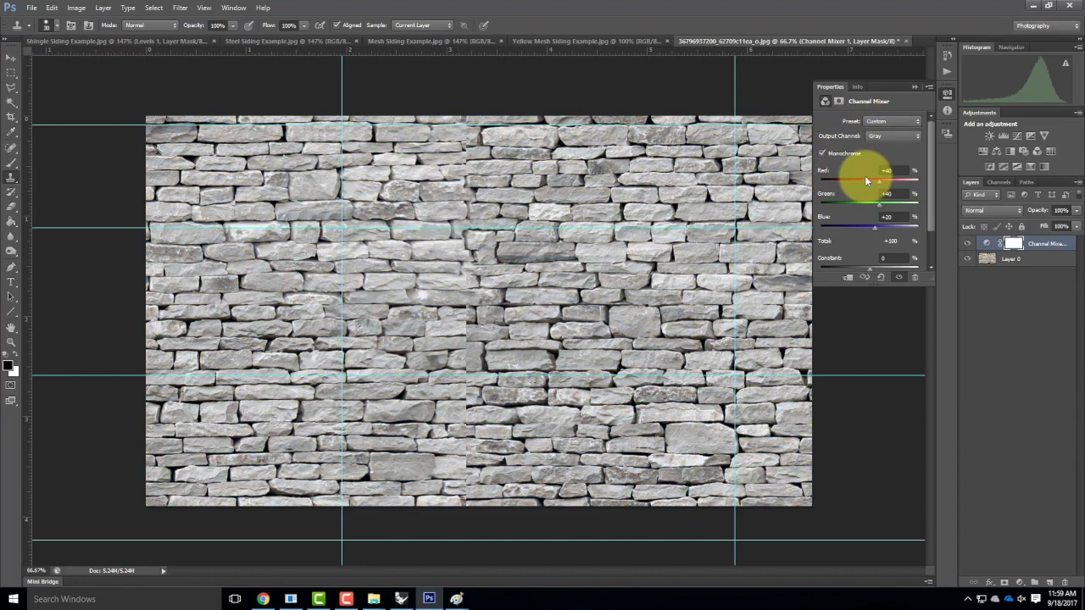
left_click(914, 89)
Add a Levels adjustment layer with input levels 52, 1.00 and 226 for strong contrast.
left_click(105, 7)
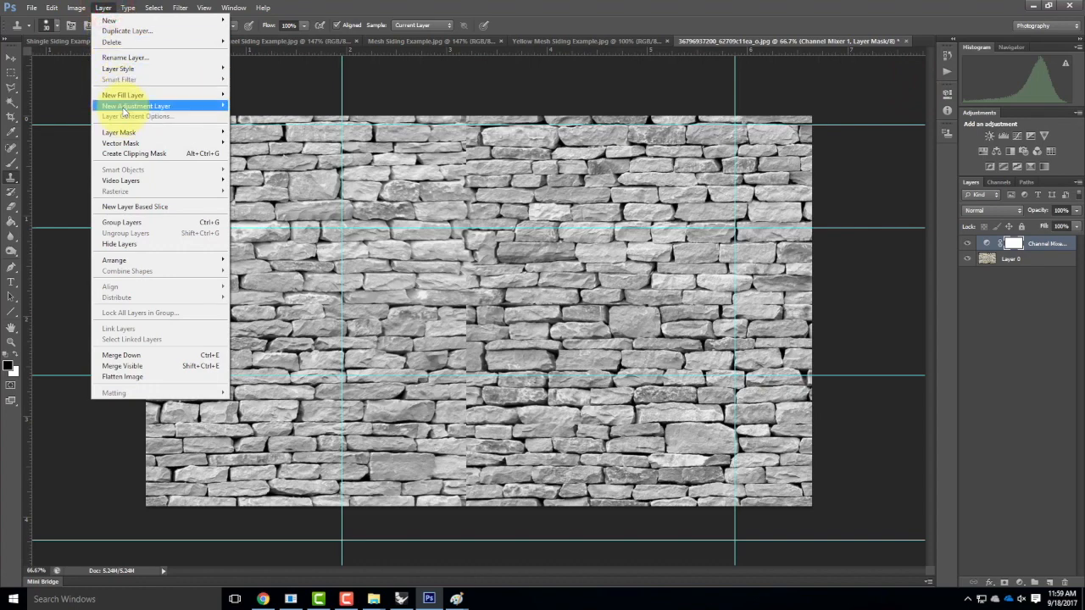
mouse_move(136, 105)
left_click(250, 116)
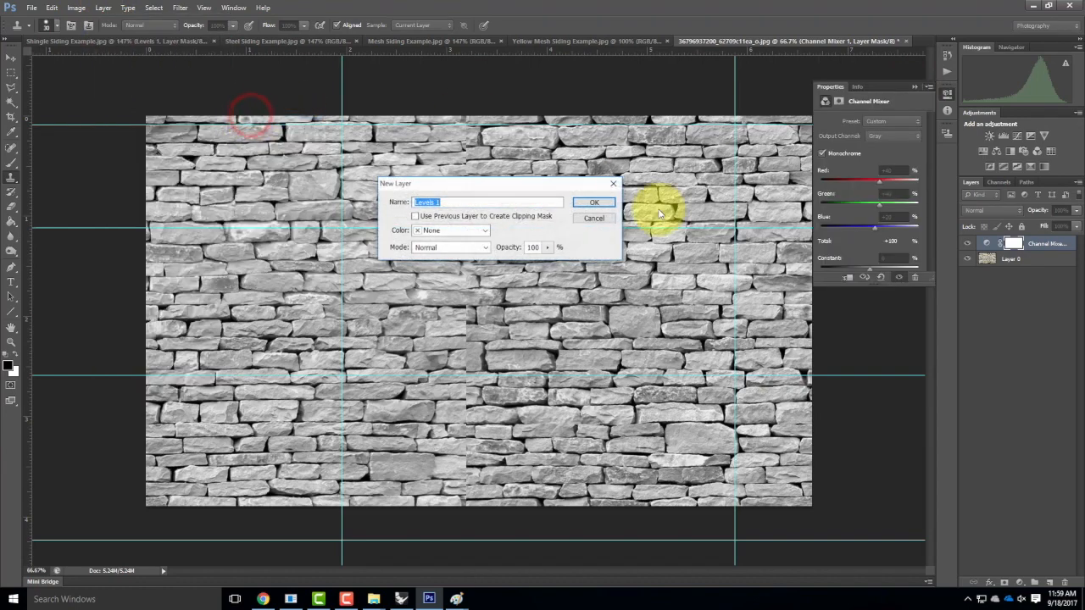
left_click(590, 204)
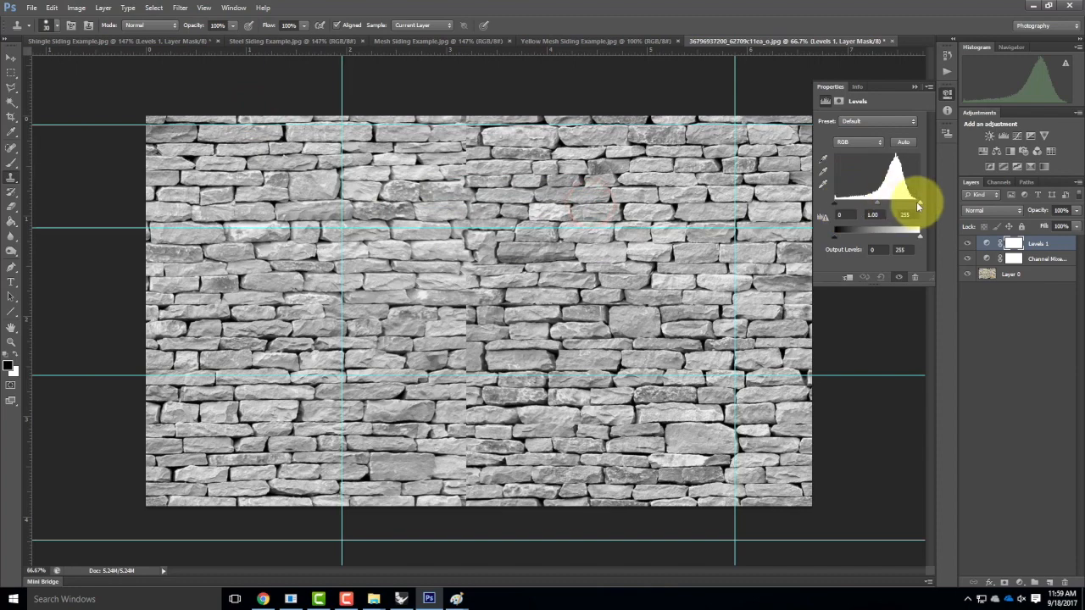
mouse_move(918, 206)
left_mouse_down()
mouse_move(896, 206)
mouse_move(910, 208)
left_mouse_up()
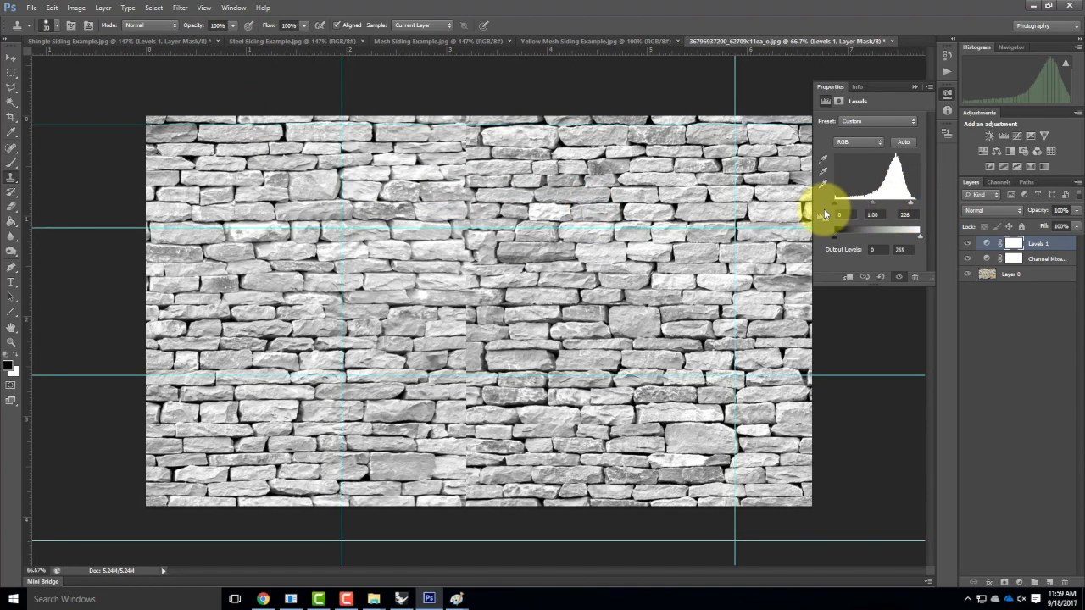
left_click_drag(842, 206, 852, 207)
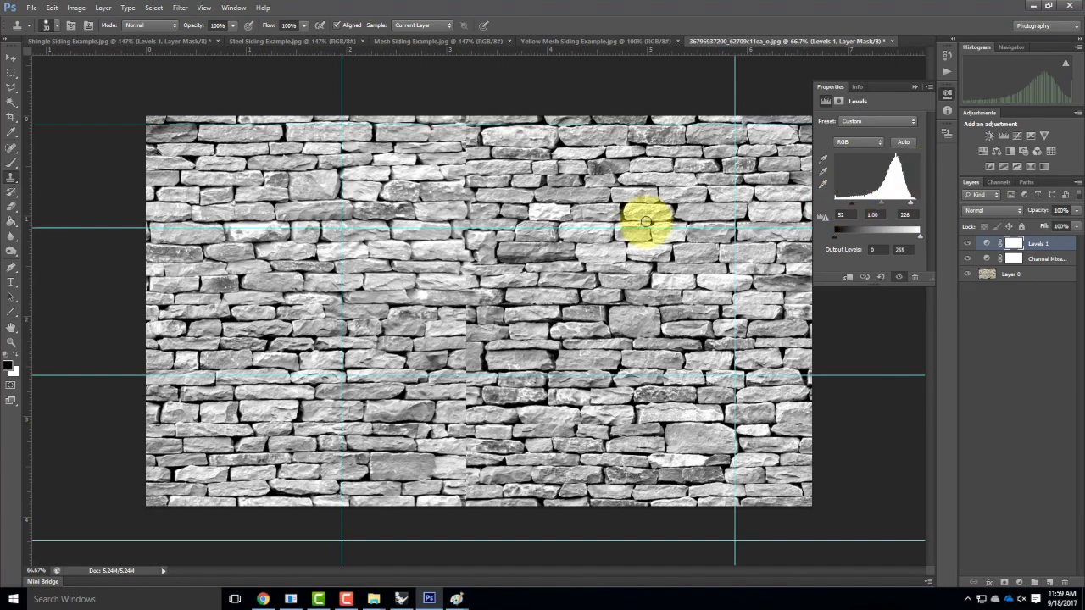
Save the grayscale wall as JPEG 'Stone Wall_bump' in New folder, accepting default JPEG options.
left_click(32, 9)
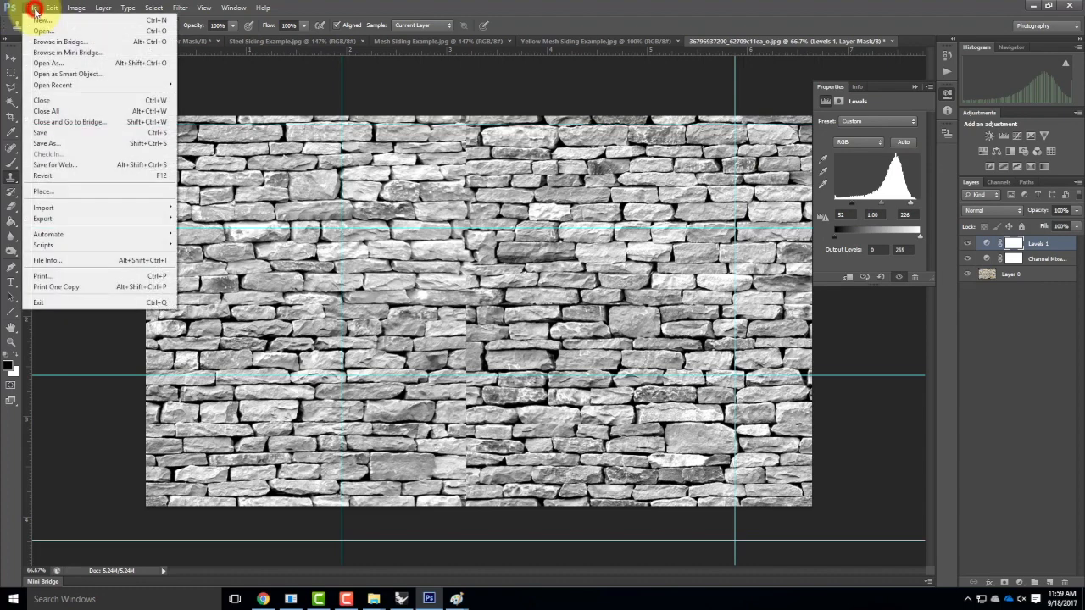
left_click(47, 144)
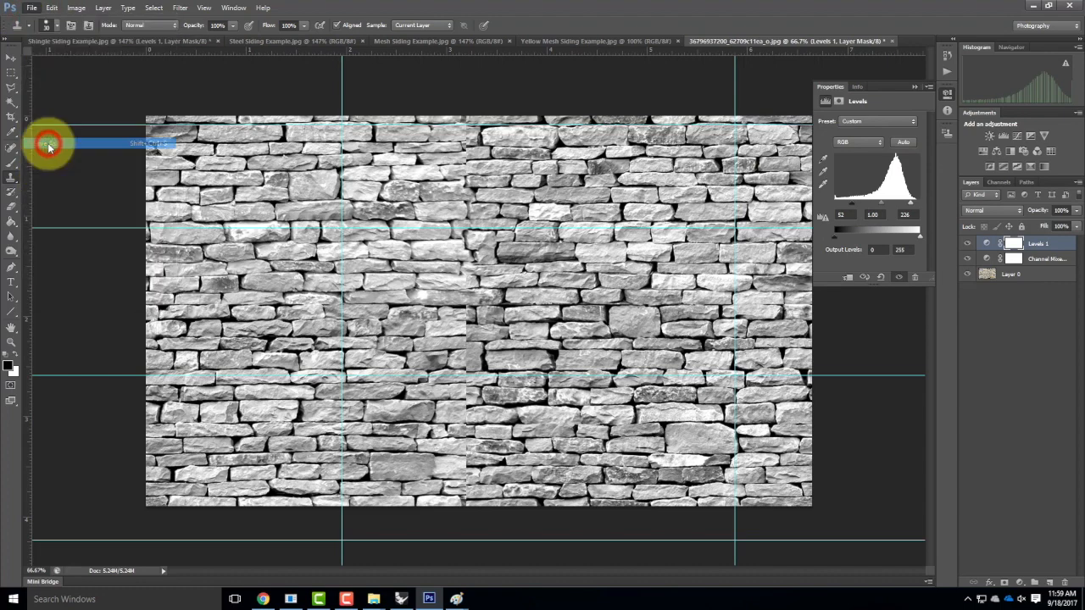
double_click(321, 136)
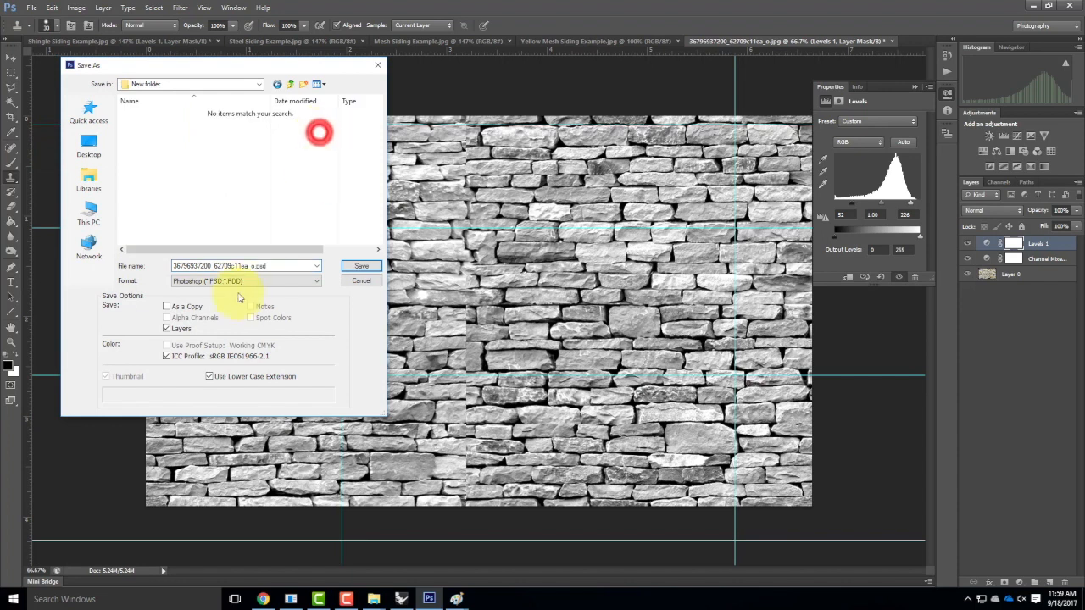
left_click(224, 282)
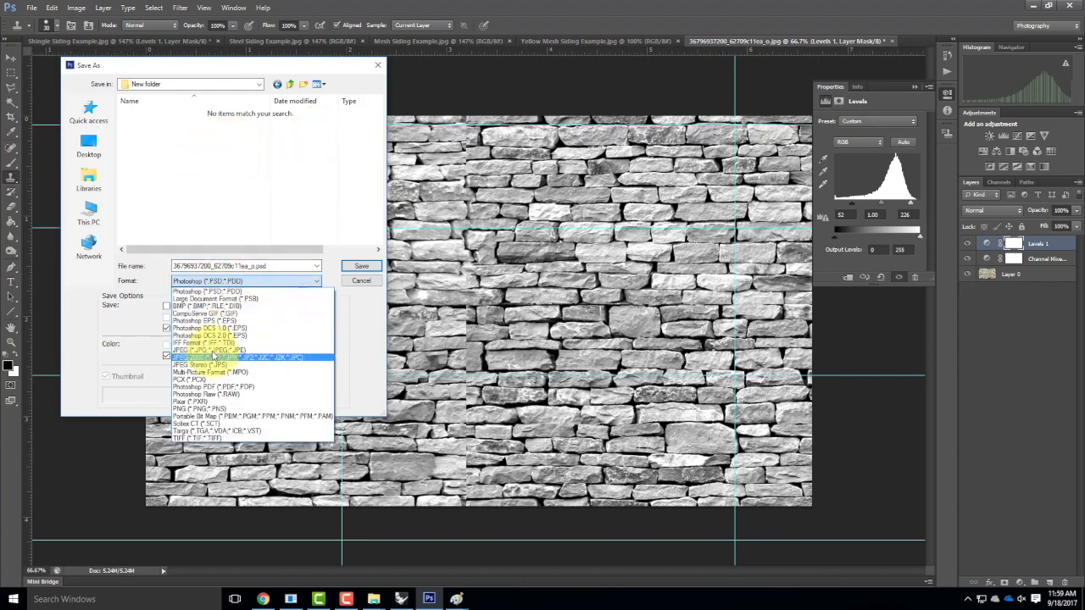
left_click(210, 349)
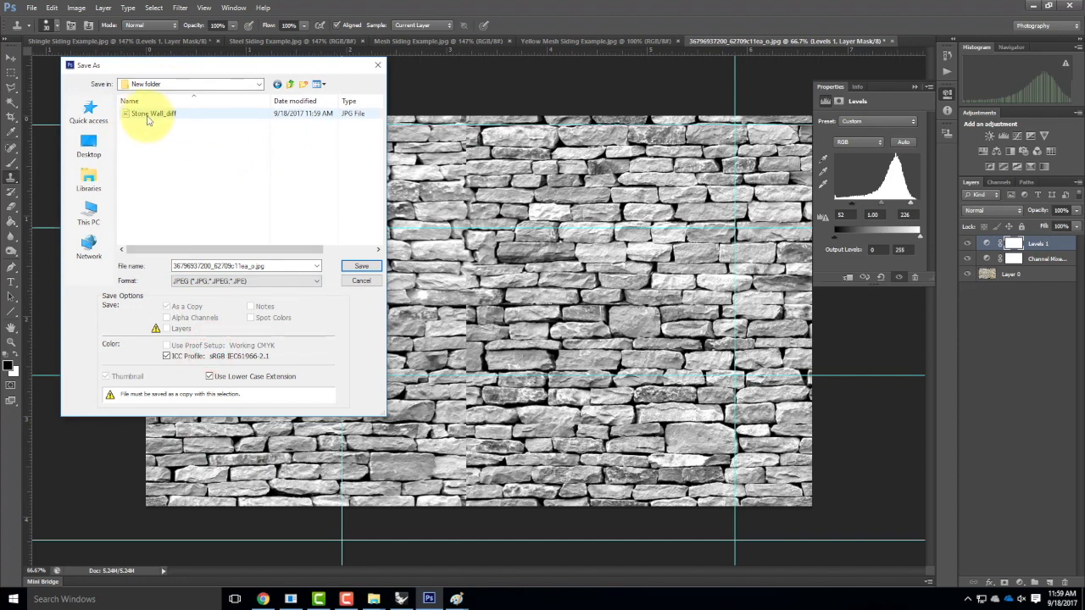
left_click(151, 114)
left_click(246, 260)
left_click(238, 263)
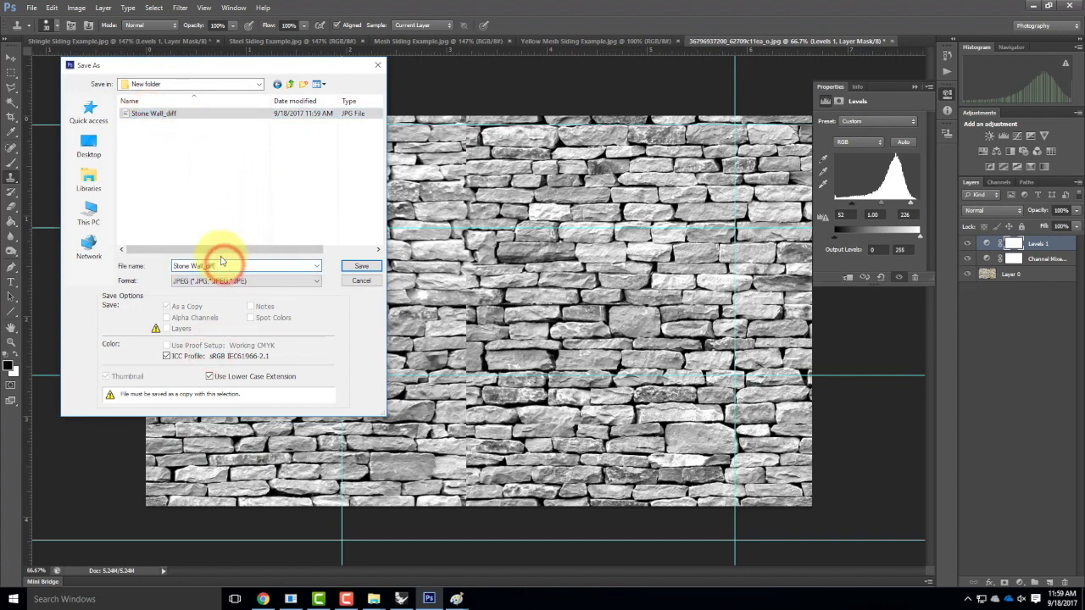
key("BackSpace")
type("bump")
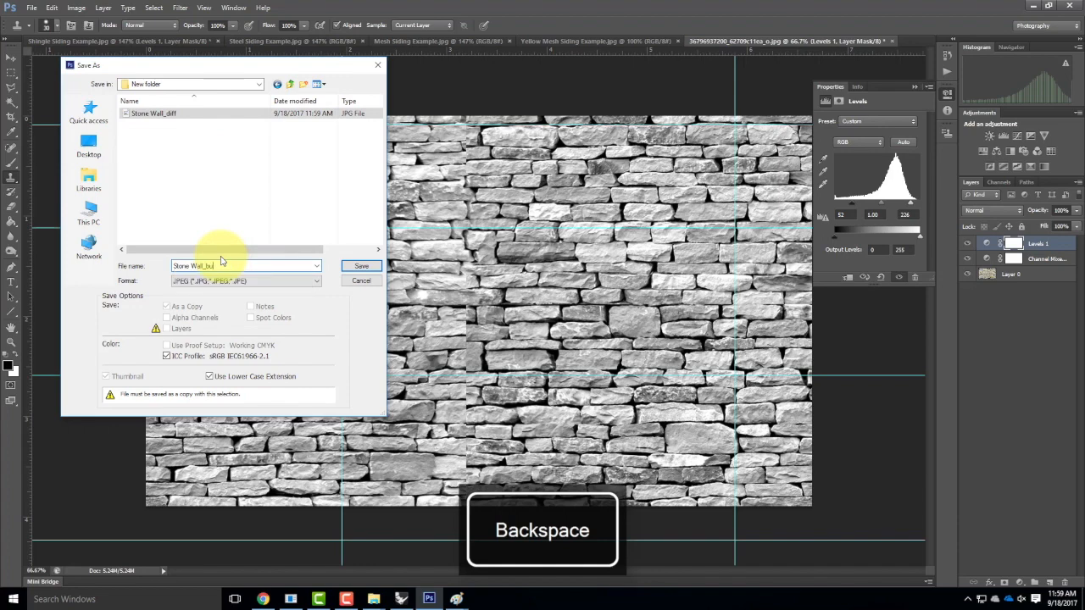
left_click(361, 266)
left_click(615, 160)
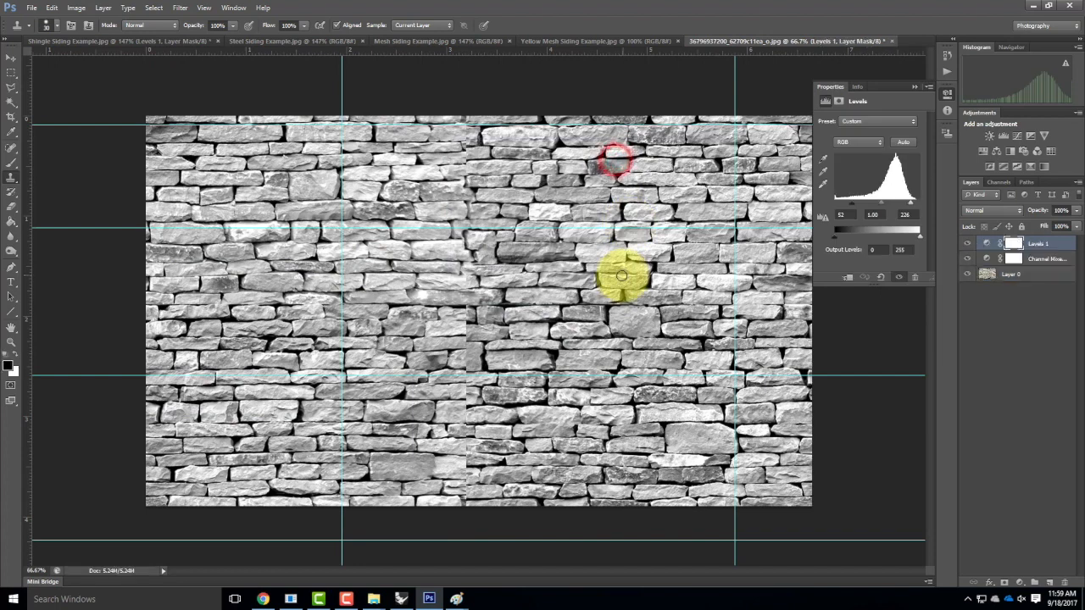
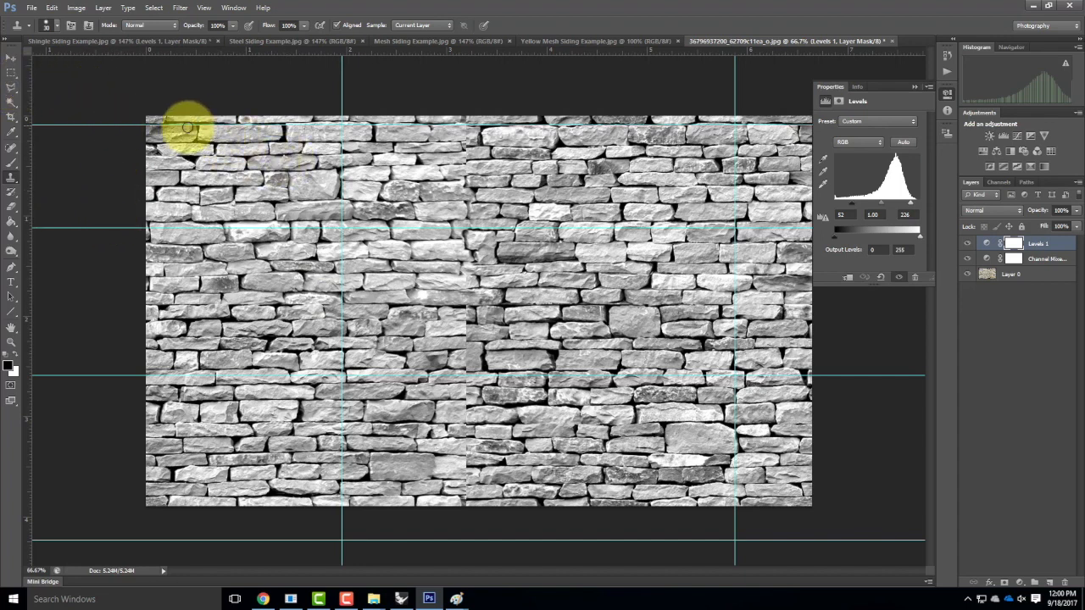
Zoom in and select the long middle stone plus its neighbouring stones with quick selection.
left_click(15, 106)
left_click(73, 100)
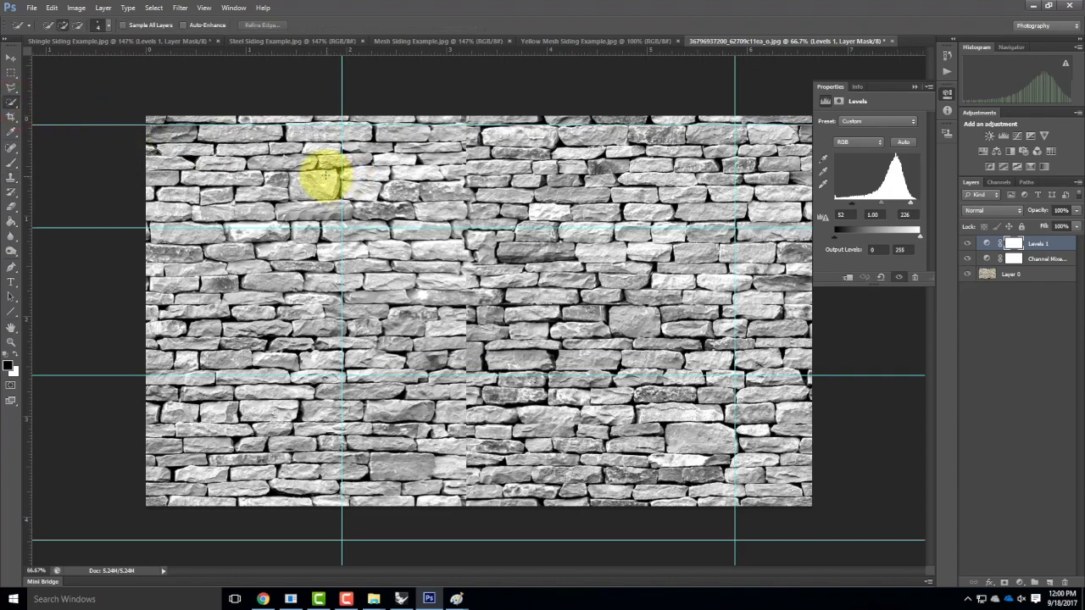
key("ctrl+equal")
key("ctrl+equal")
key("ctrl+equal")
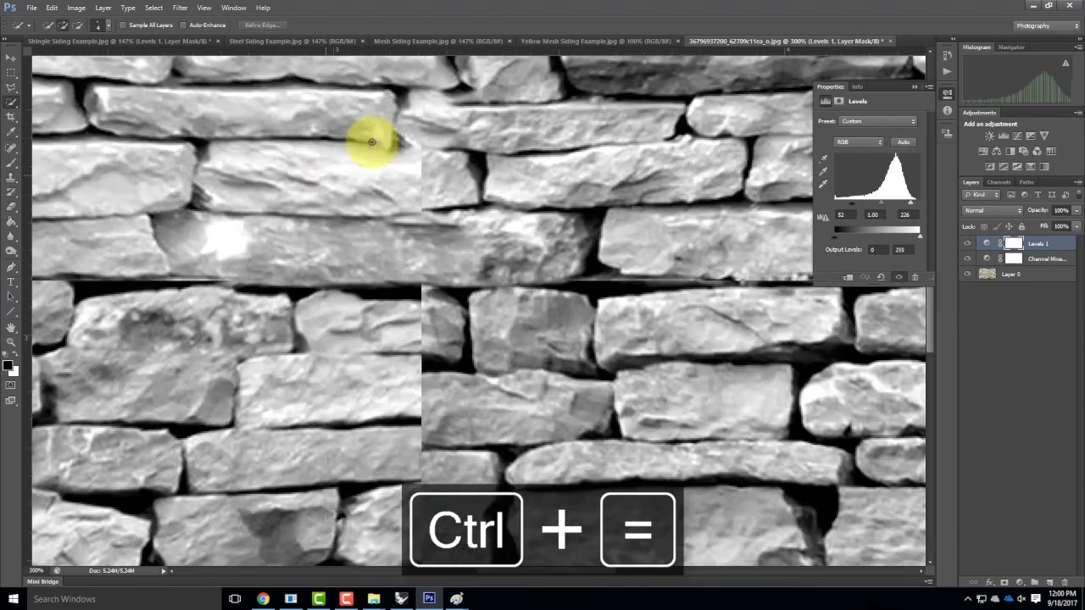
left_click_drag(365, 194, 791, 557)
left_click_drag(254, 235, 360, 282)
mouse_move(240, 279)
left_mouse_down()
mouse_move(218, 279)
mouse_move(181, 310)
mouse_move(601, 285)
left_mouse_up()
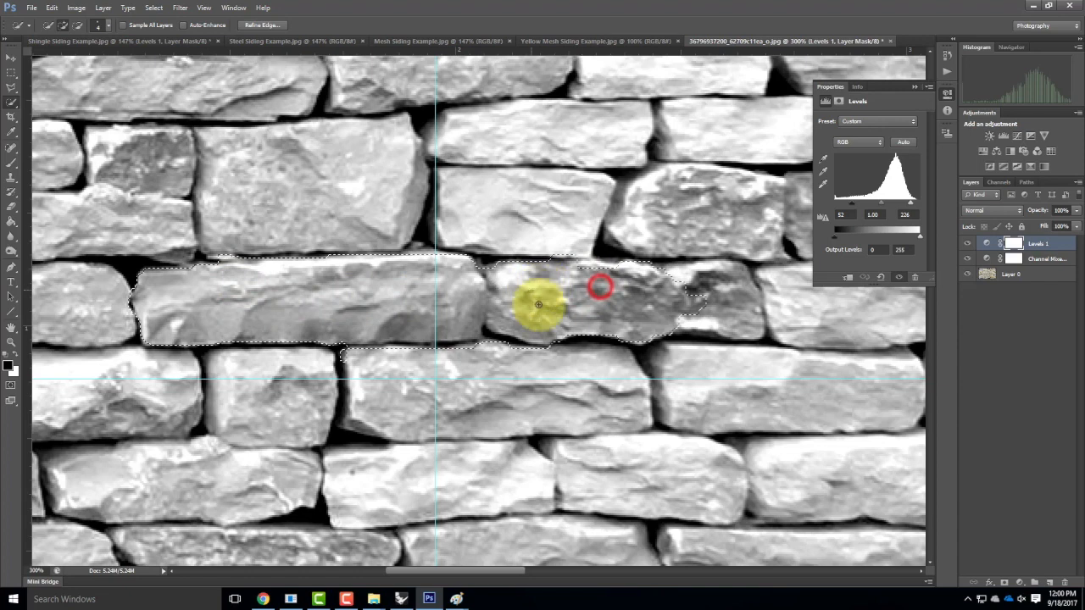
left_click_drag(717, 293, 738, 290)
left_click(531, 208)
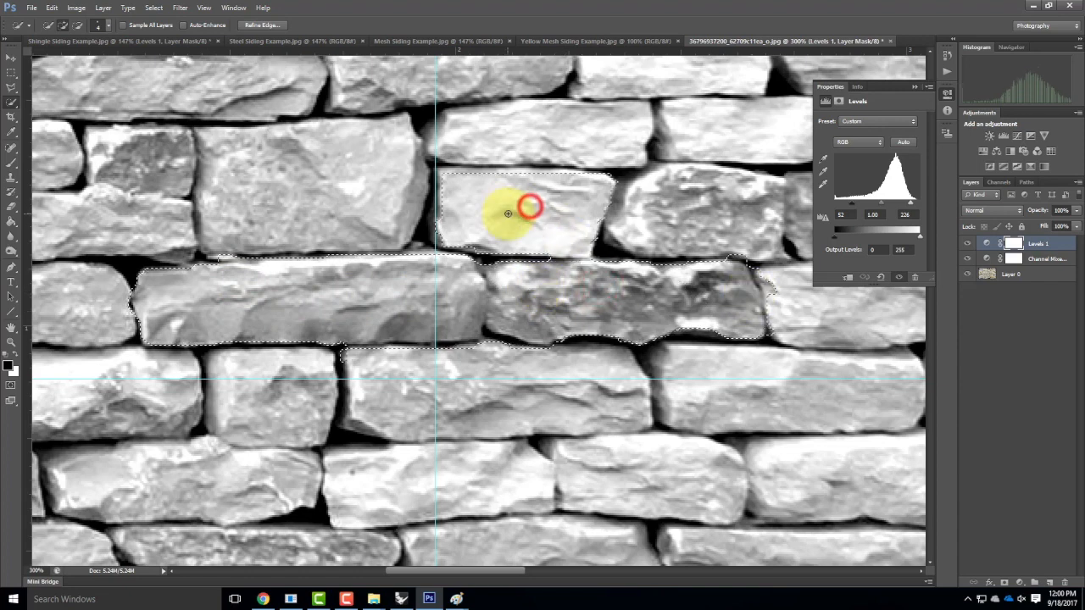
left_click(329, 172)
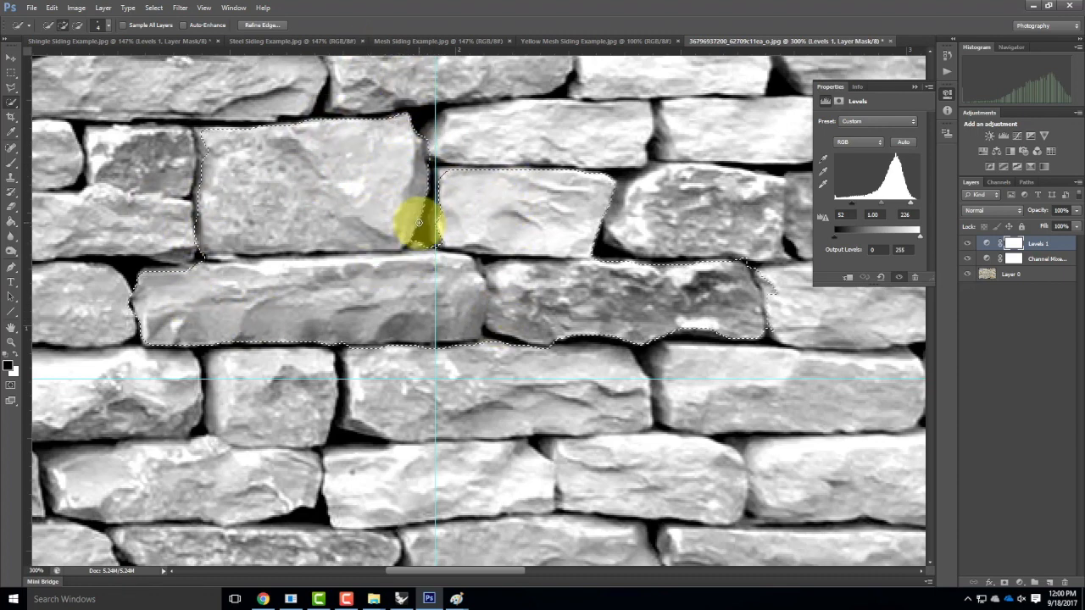
Clear the stone selection and set the Levels input values to 104 and 122.
key("ctrl+minus")
key("ctrl+minus")
key("ctrl+minus")
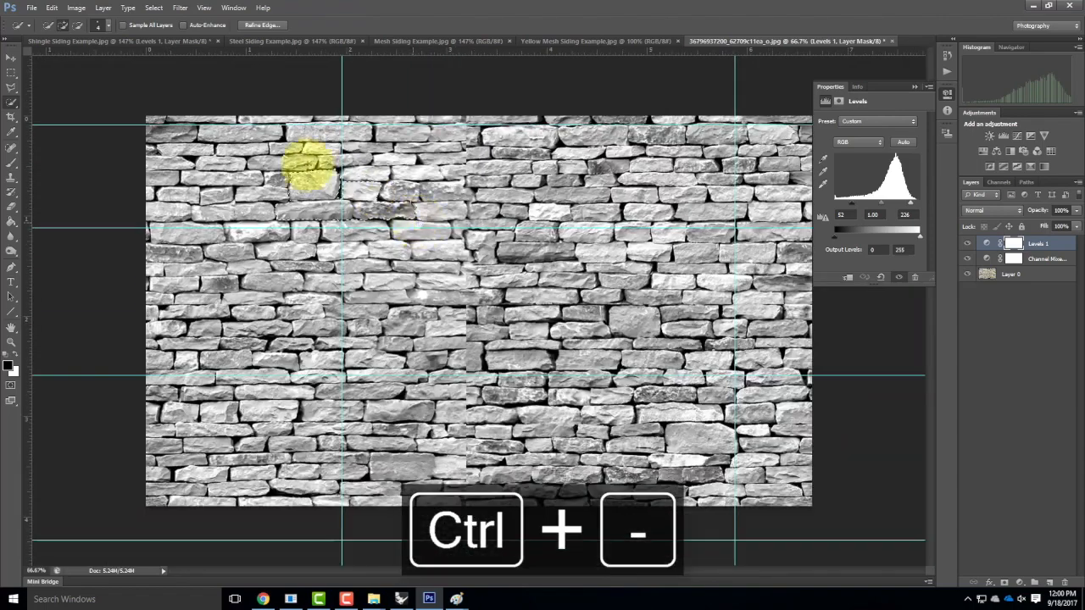
left_click(11, 72)
left_click(123, 77)
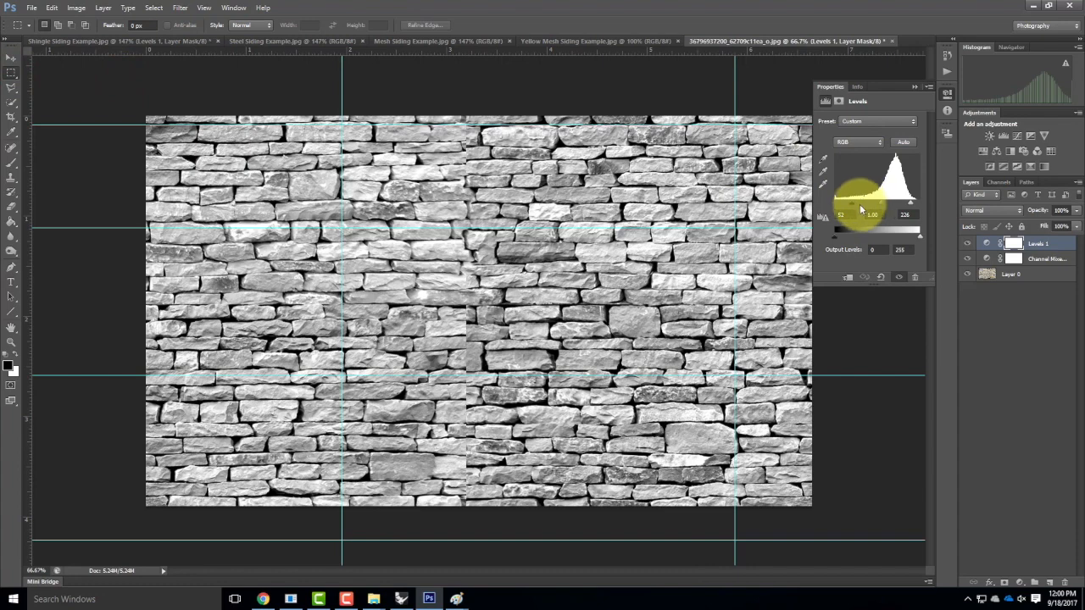
left_click_drag(854, 202, 878, 206)
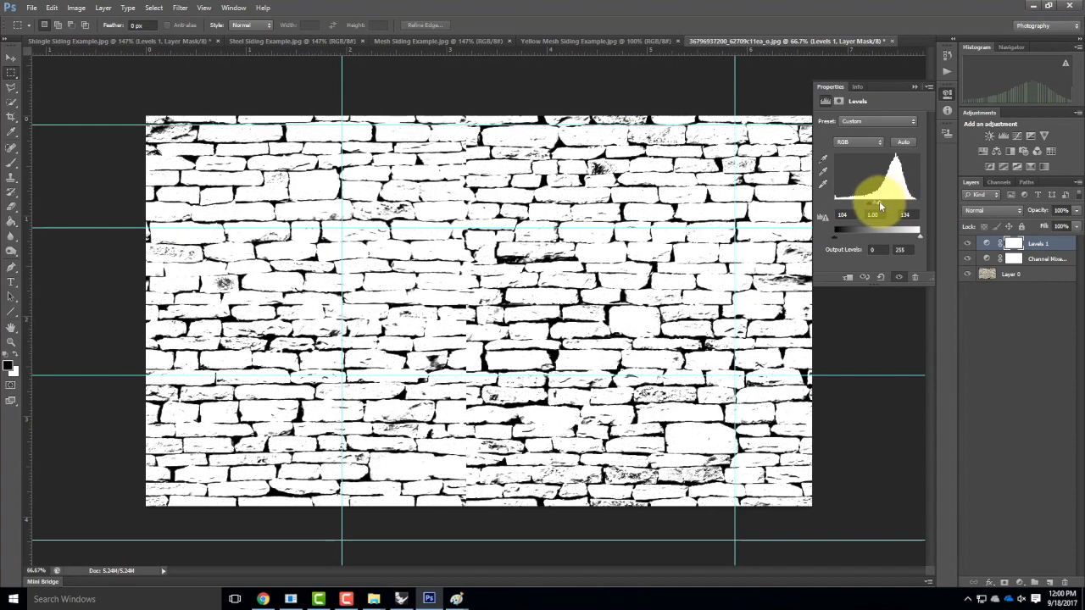
left_click_drag(877, 200, 877, 208)
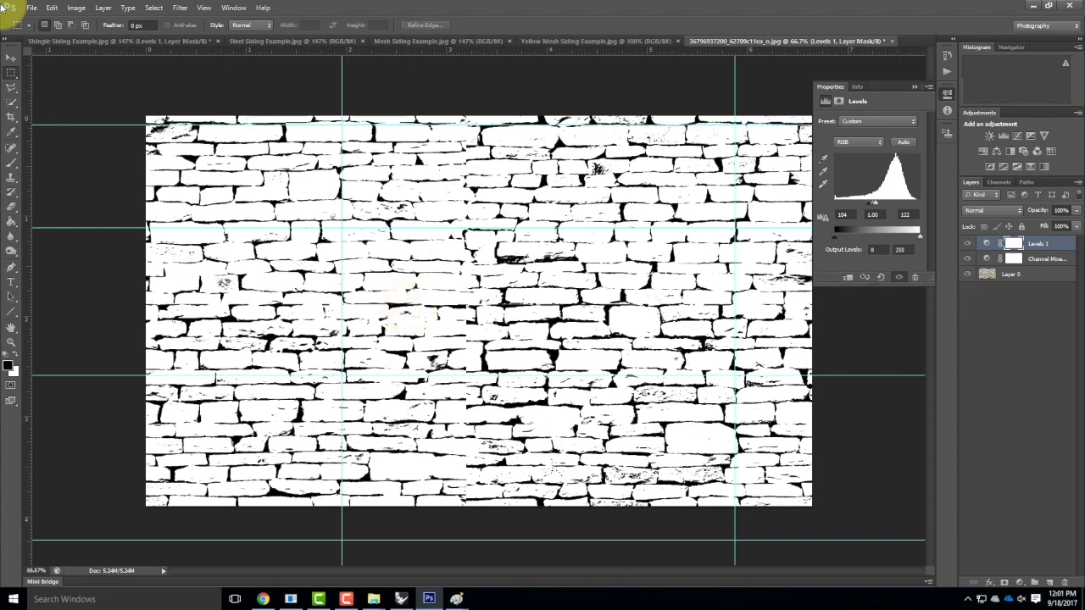
Save the wall as JPEG 'Stone Wall_disp' in New folder, accepting the default JPEG options.
left_click(30, 7)
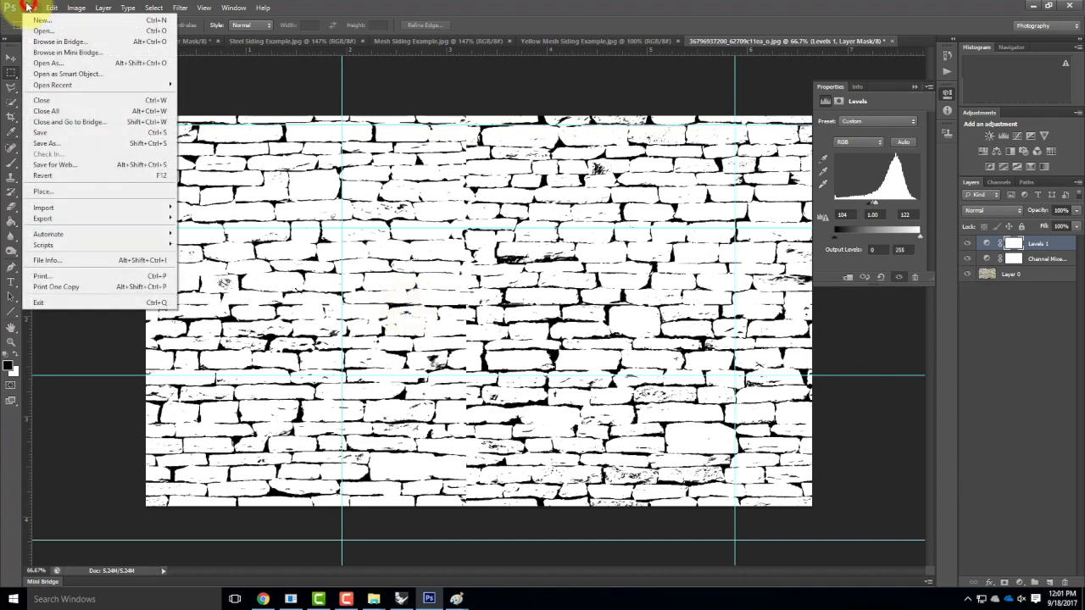
left_click(62, 144)
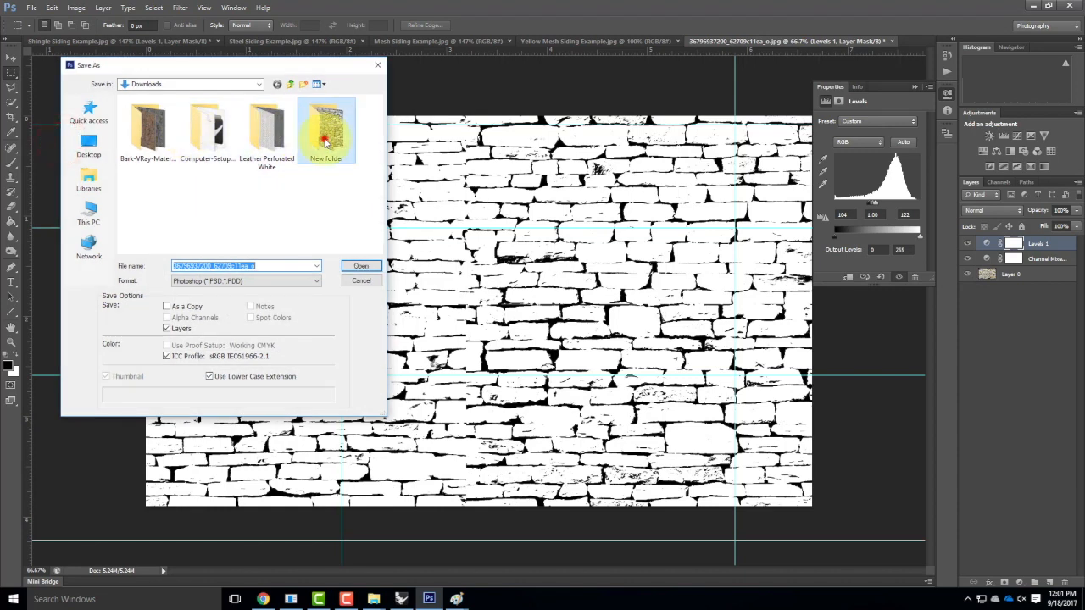
double_click(323, 140)
left_click(260, 281)
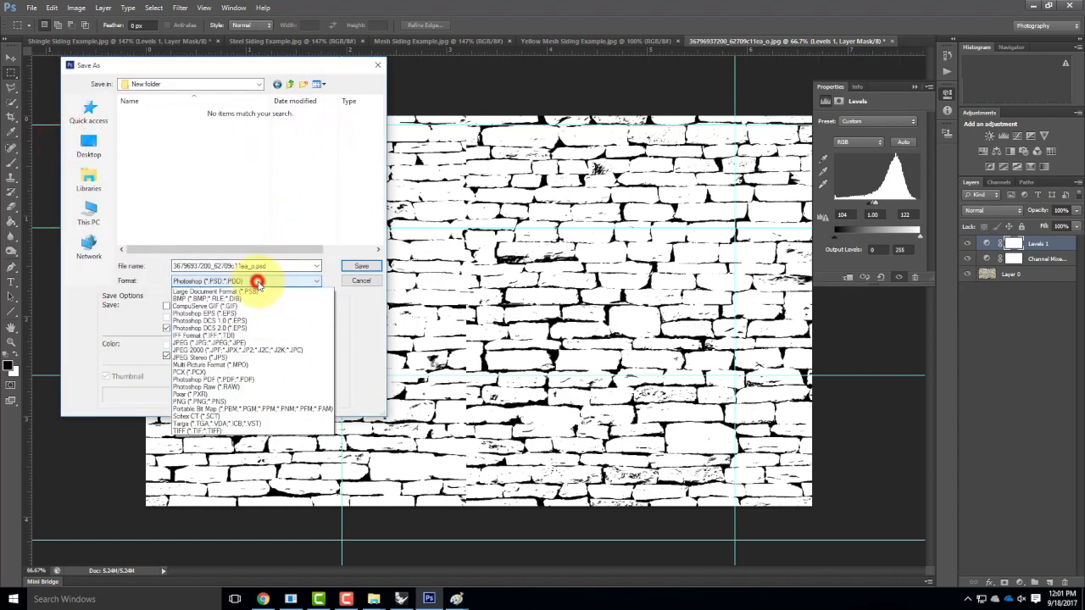
left_click(237, 349)
left_click(159, 124)
left_click(242, 270)
left_click(237, 265)
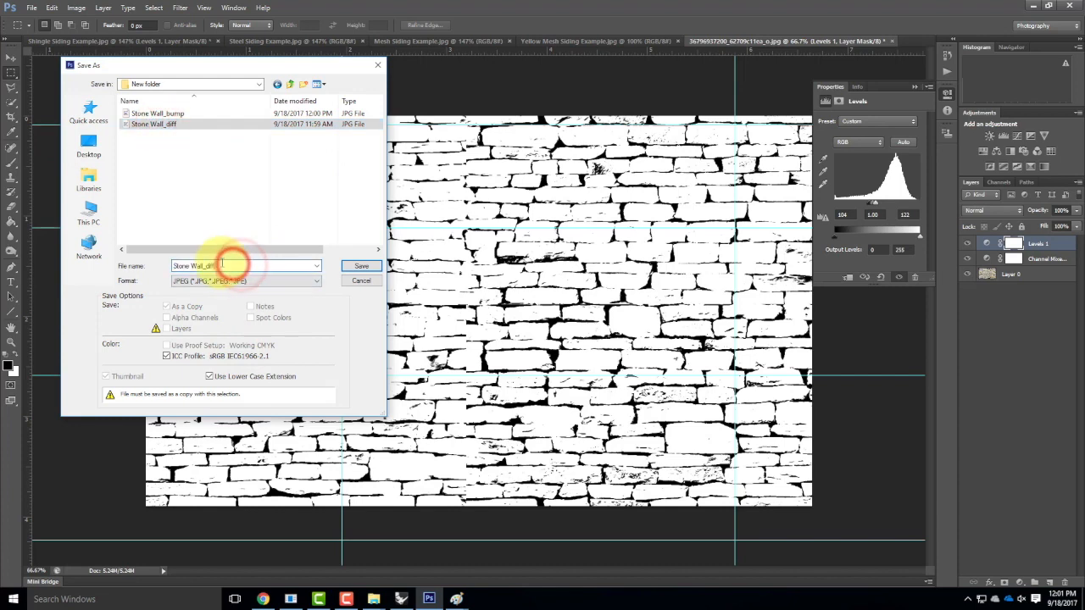
key("BackSpace")
key("BackSpace")
type("isp")
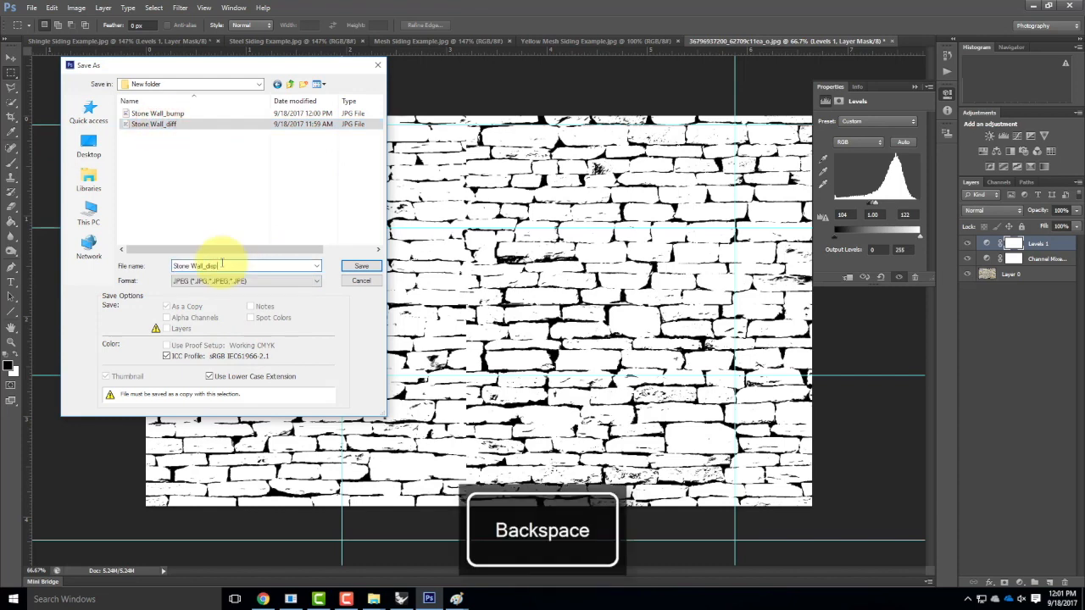
left_click(363, 266)
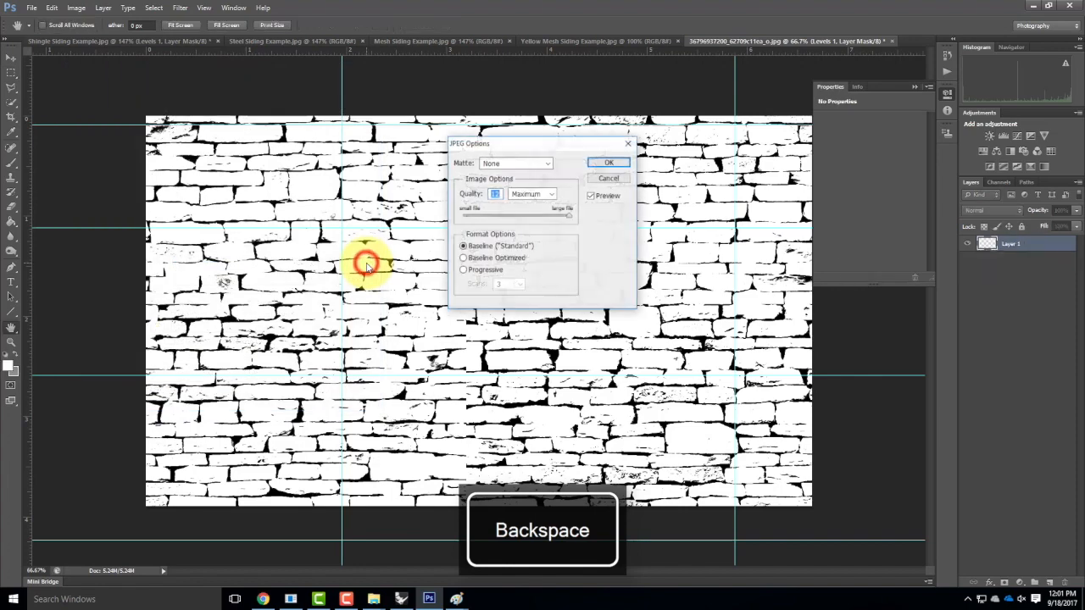
left_click(597, 163)
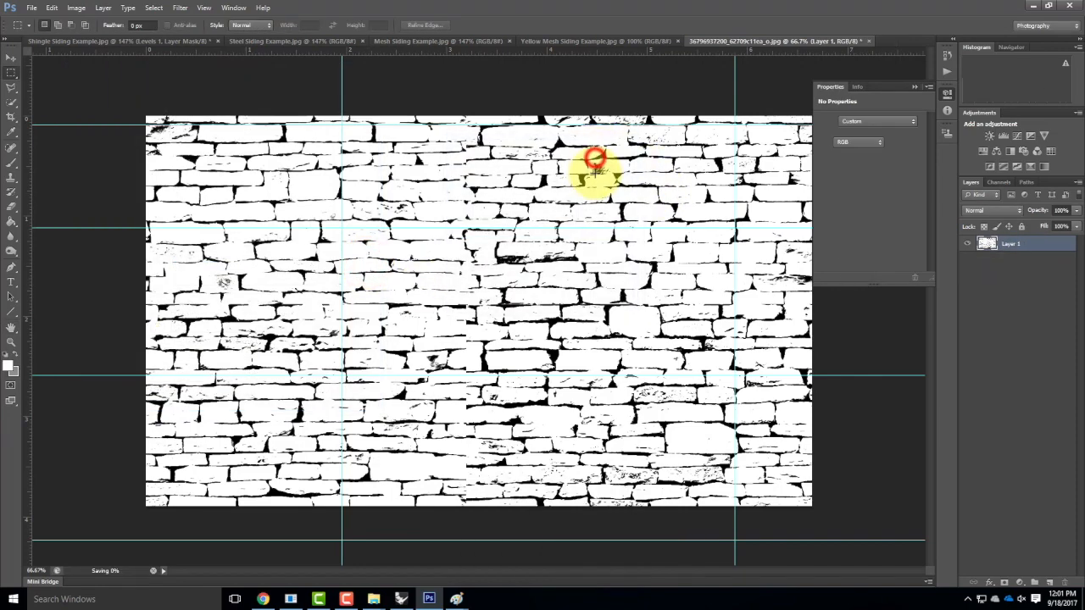
key("ctrl+z")
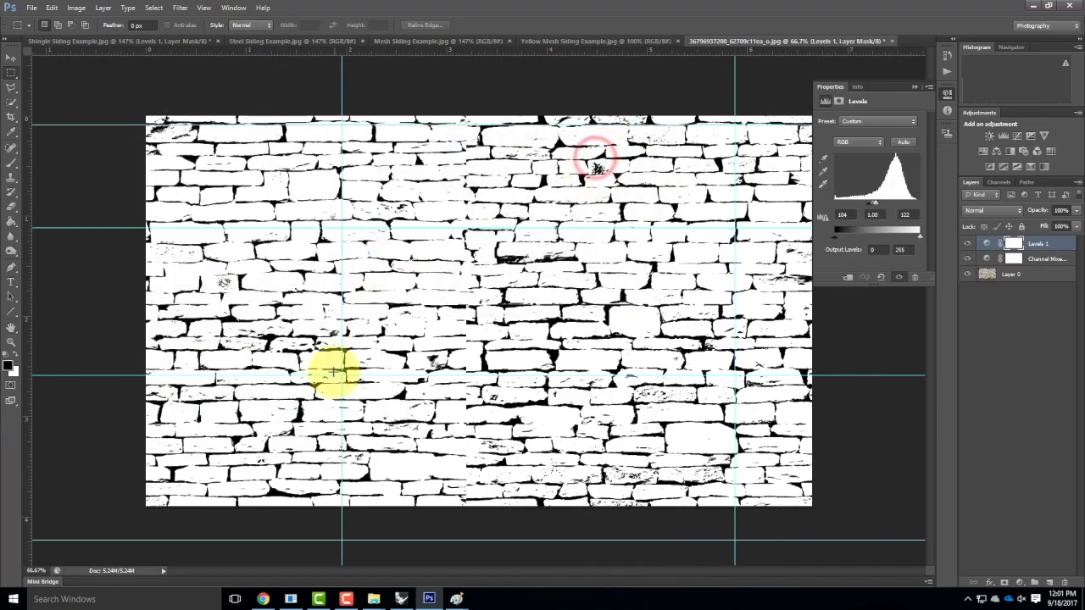
In Rhino's V-Ray material editor, create a new Standard material named 'Stone Wall'.
left_click(398, 600)
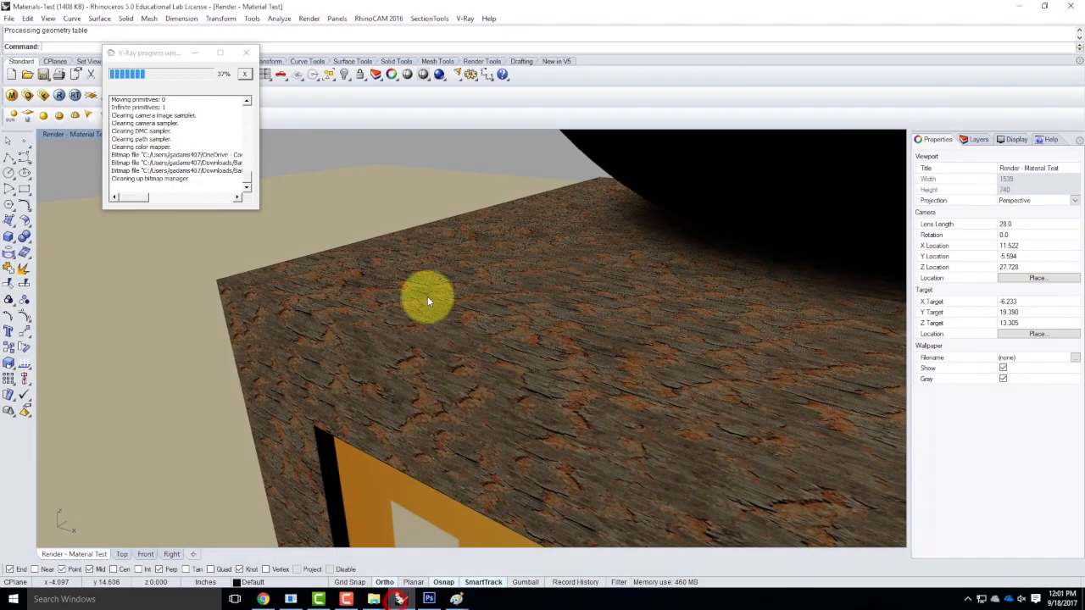
left_click(12, 95)
left_click_drag(161, 6, 337, 234)
right_click(229, 388)
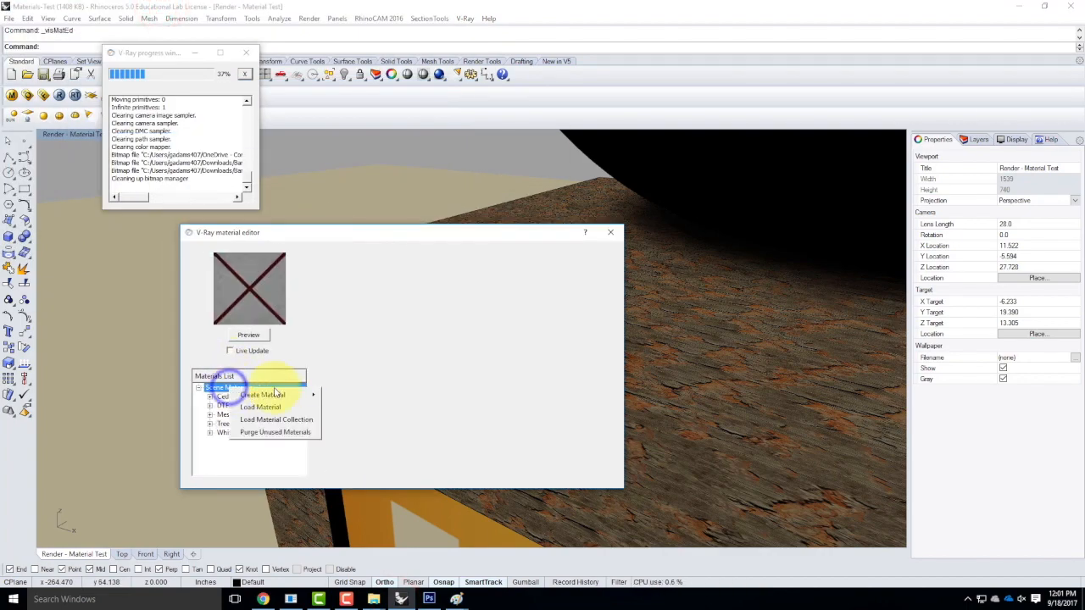
mouse_move(312, 401)
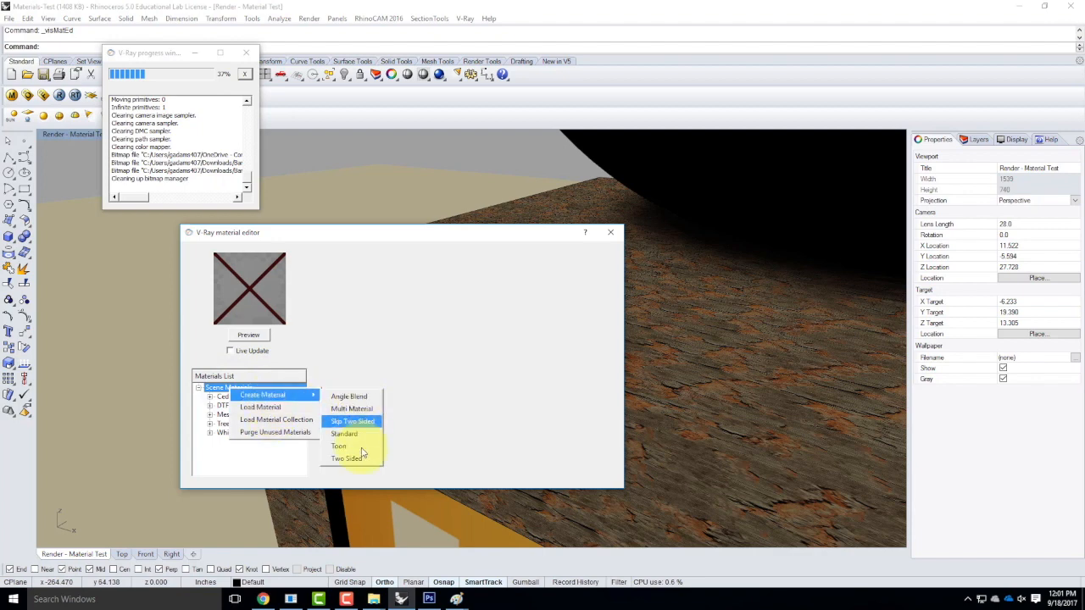
left_click(350, 434)
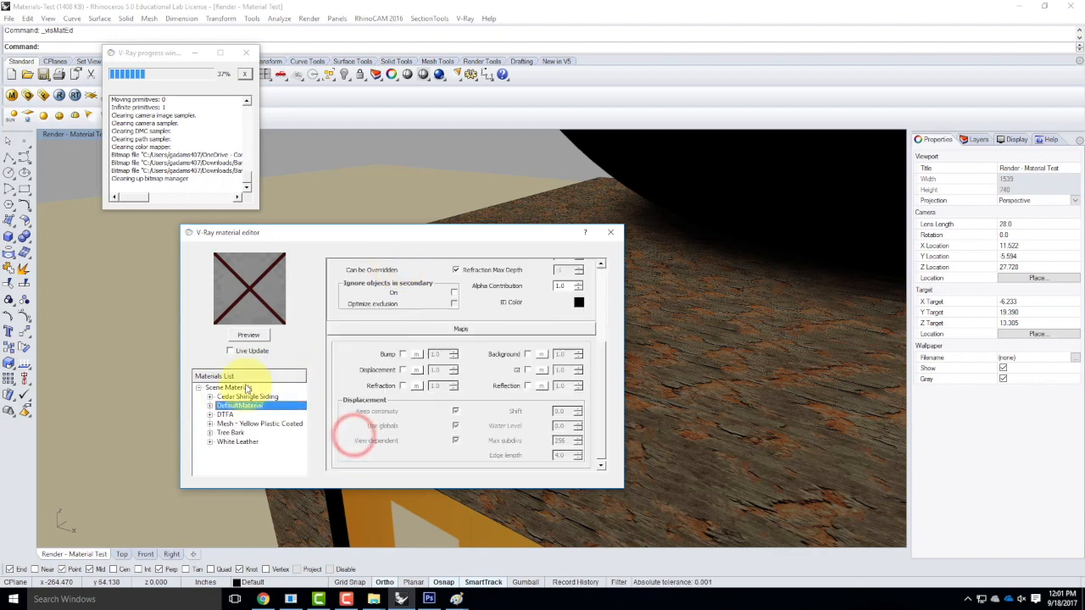
double_click(237, 407)
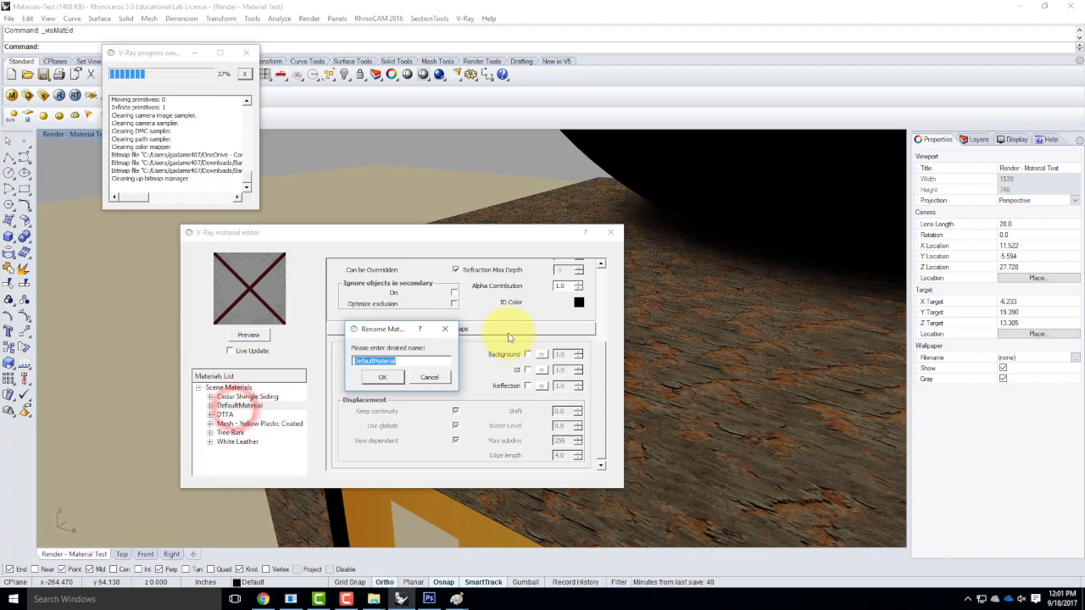
type("Stone Wal")
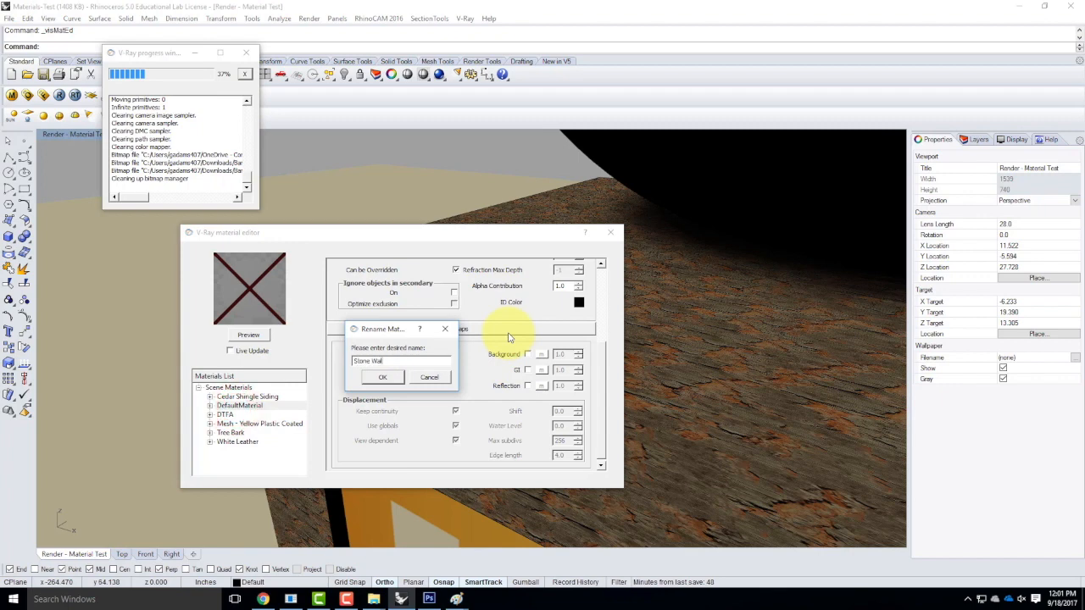
type("l")
left_click(386, 379)
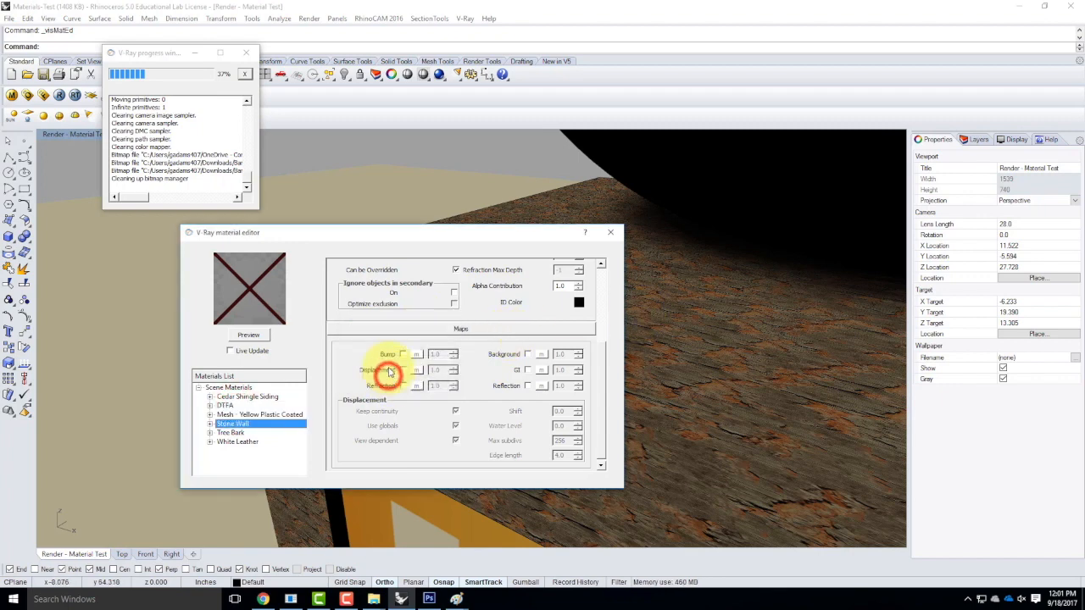
Add a texture map to the diffuse colour and bring up the texture type list.
left_click(600, 371)
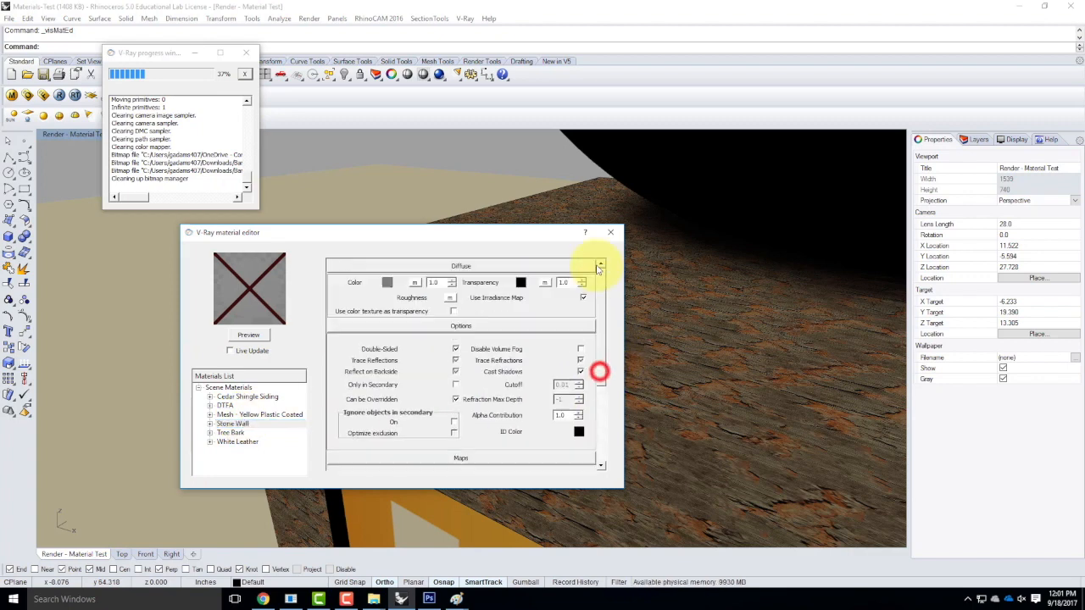
left_click(414, 282)
left_click(417, 358)
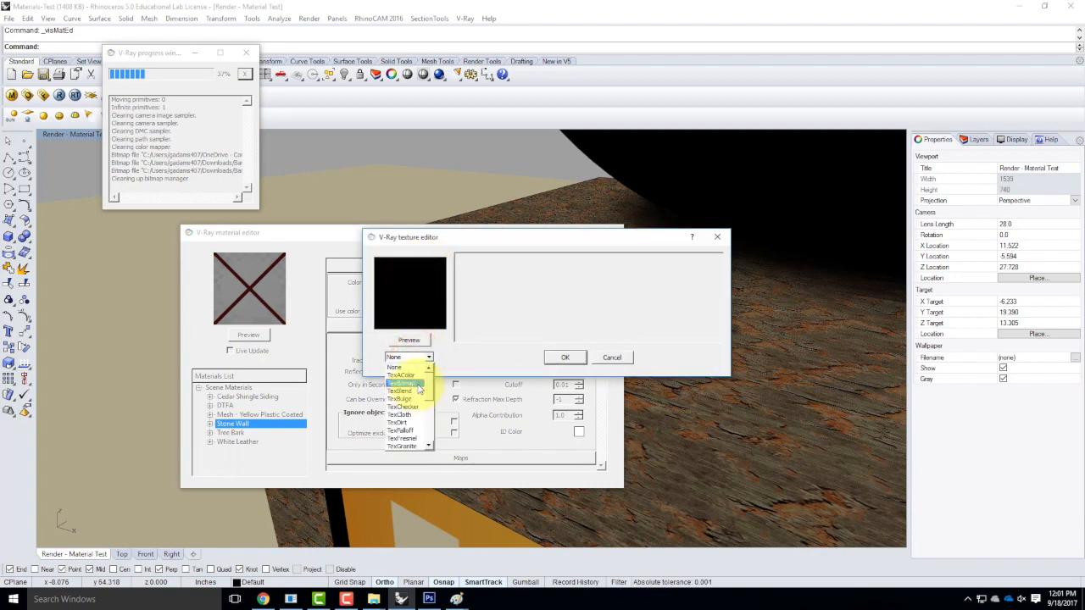
Choose a bitmap texture and browse to the New folder inside Ex210.
left_click(415, 385)
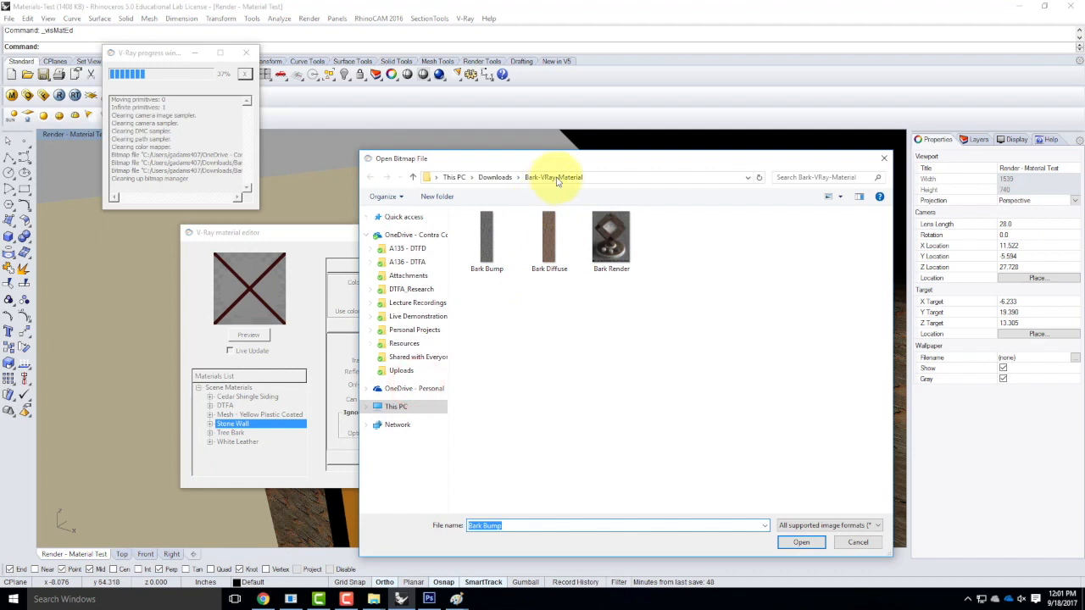
left_click(494, 177)
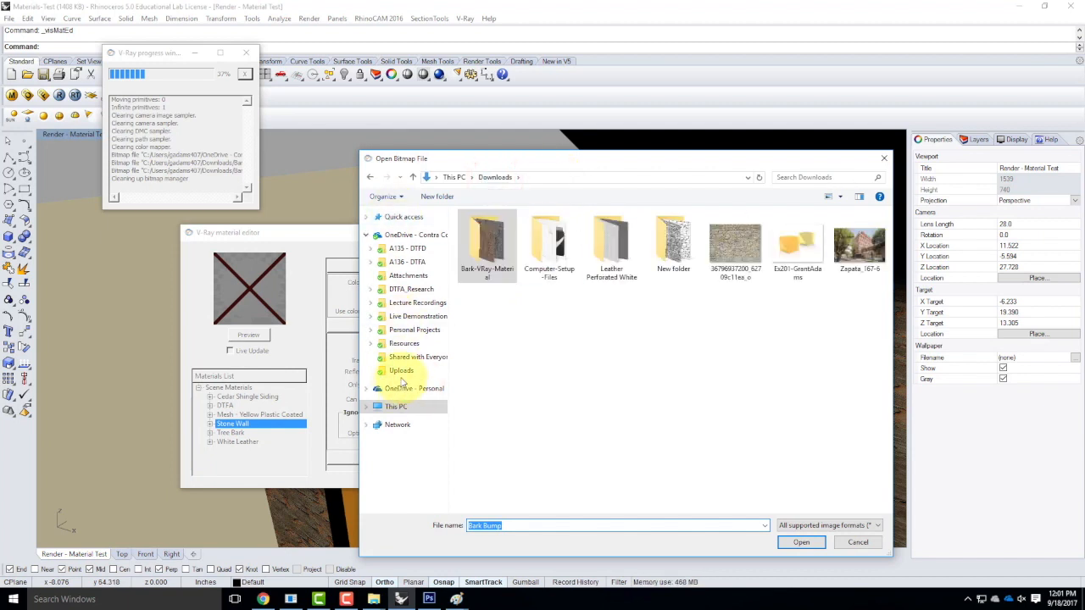
left_click(413, 315)
left_click(505, 242)
double_click(505, 242)
double_click(477, 337)
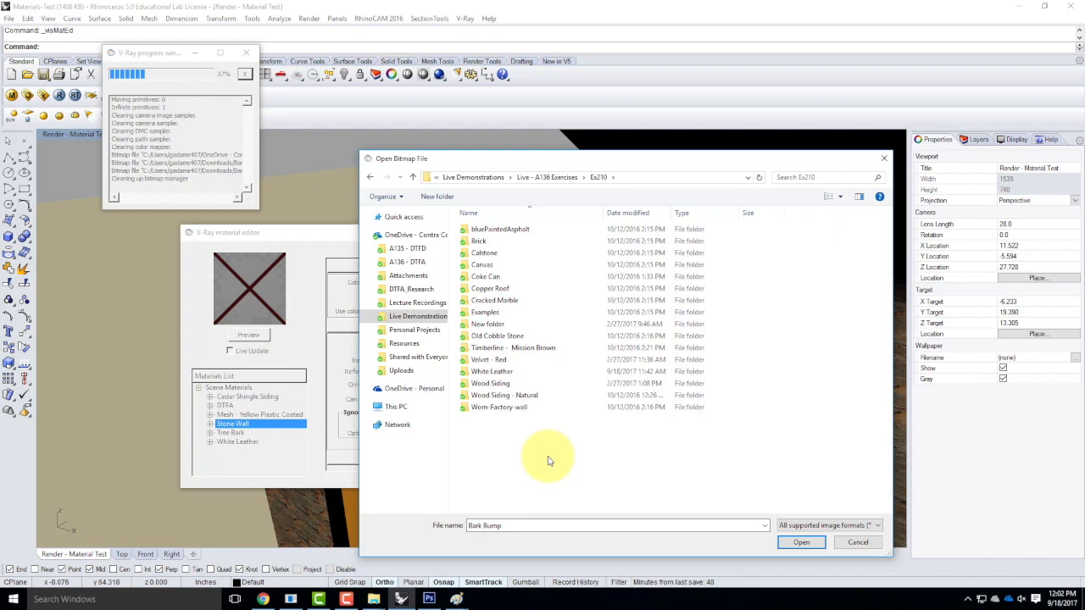
double_click(489, 323)
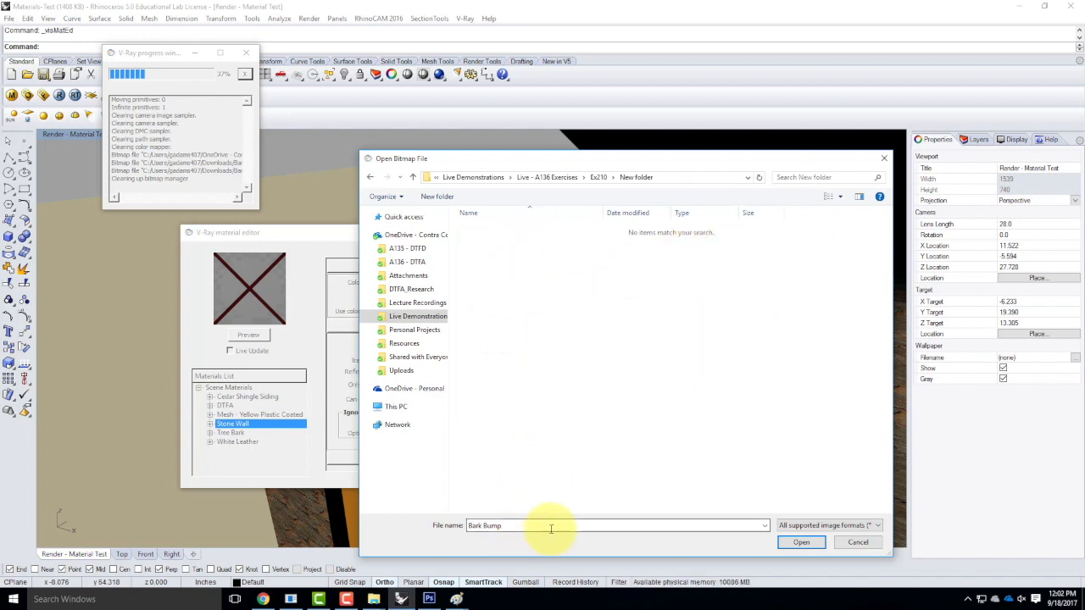
Check the accepted file types, clear the leftover Bark Bump file name, and return to Photoshop.
left_click(852, 526)
left_click(815, 544)
left_click(565, 515)
double_click(532, 525)
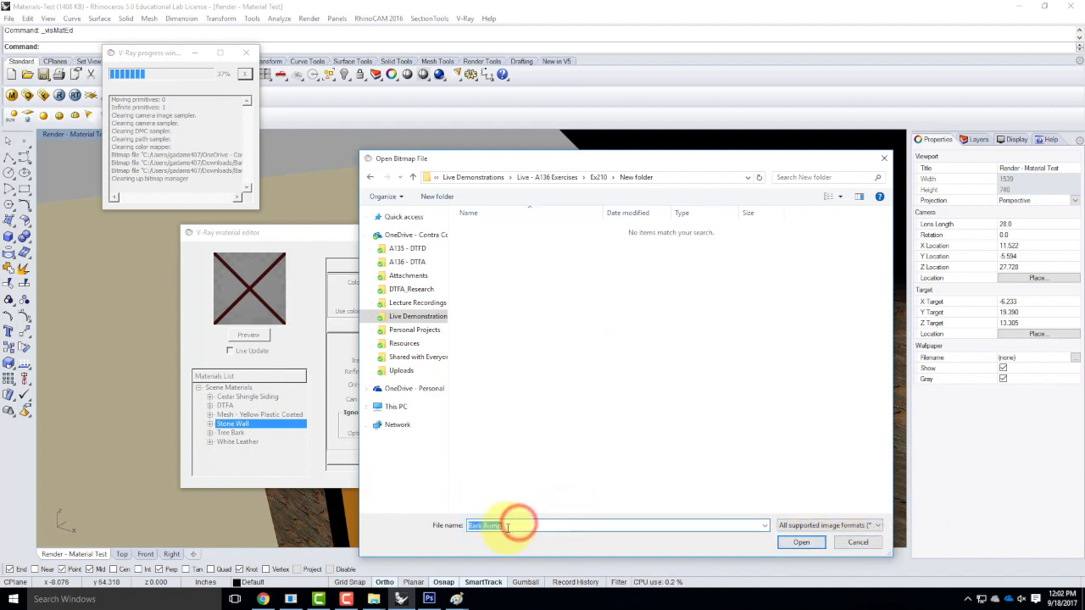
key("BackSpace")
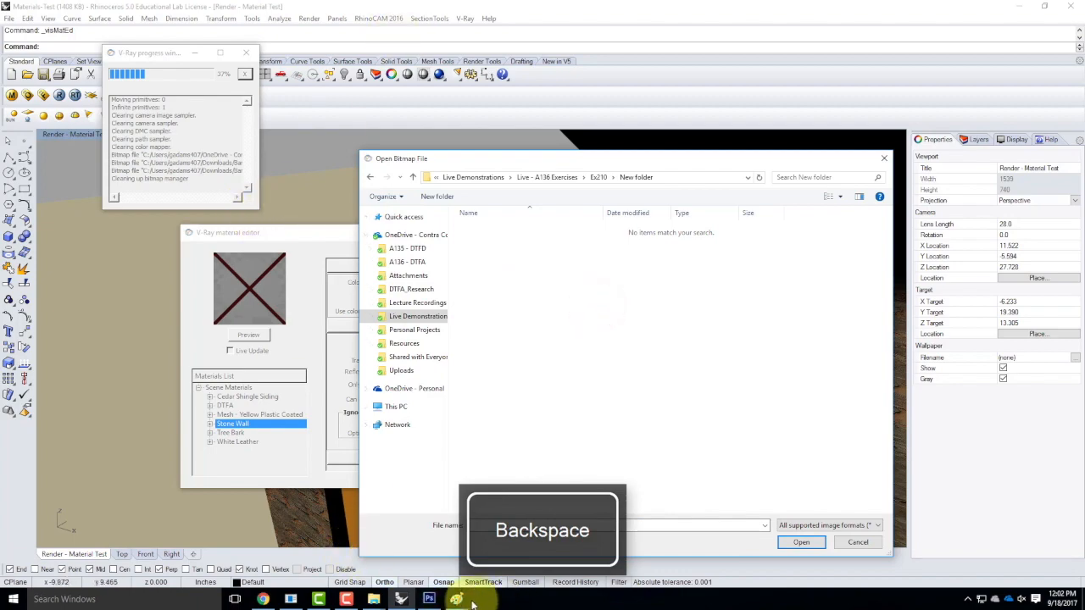
left_click(429, 598)
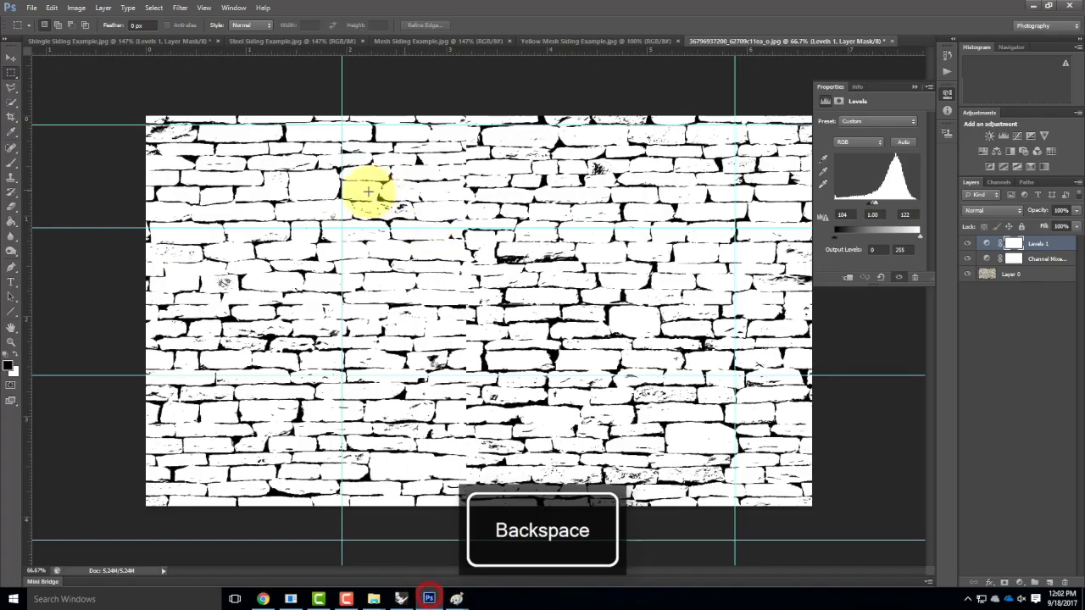
Start Save As for the stone texture, cancel it, and return to Rhino.
left_click(31, 8)
left_click(60, 142)
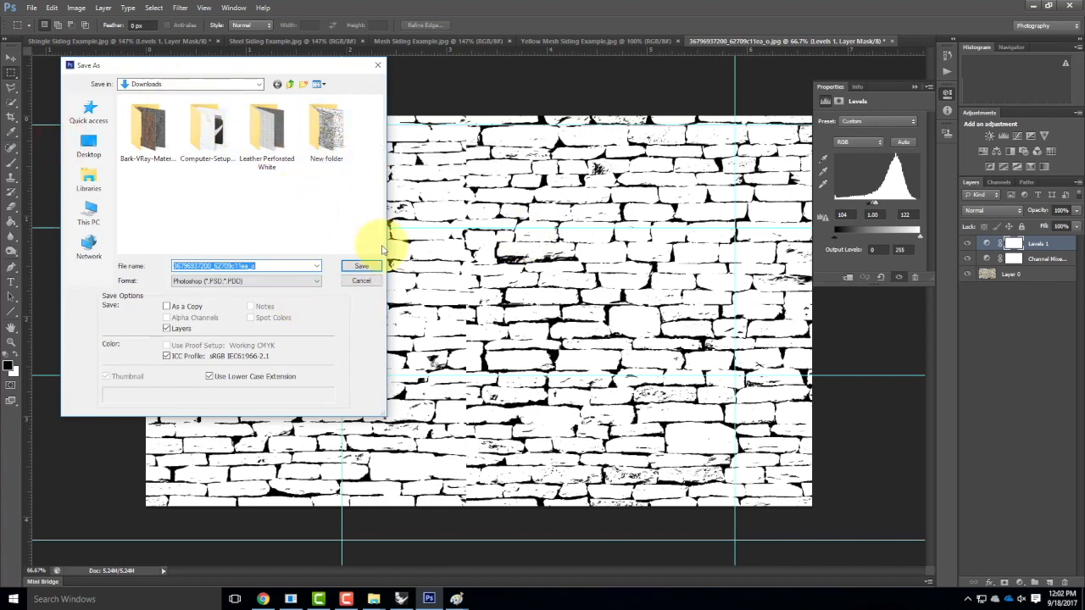
left_click(357, 280)
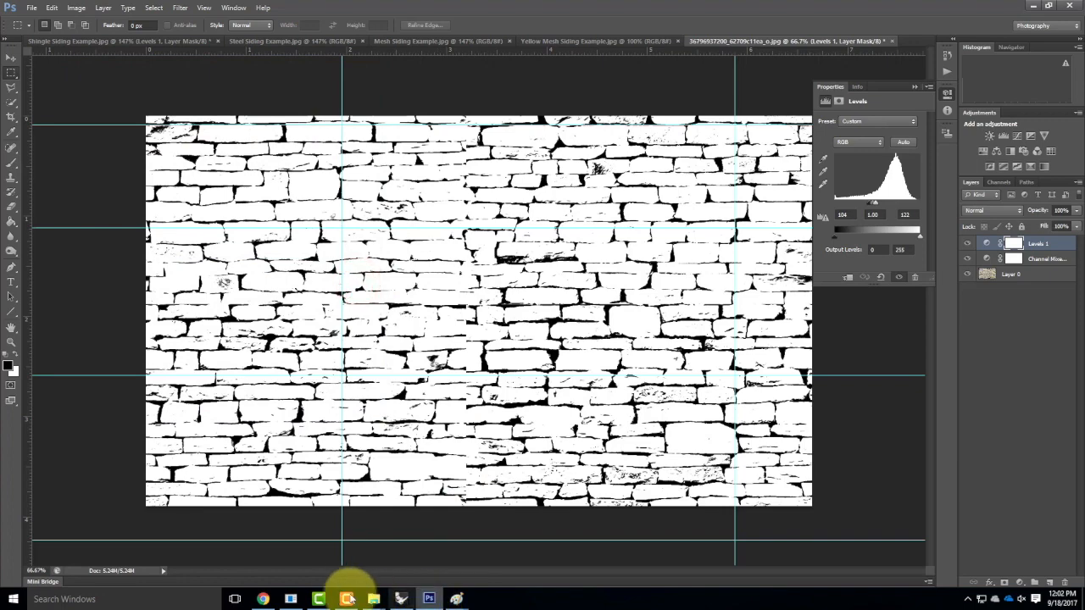
left_click(401, 599)
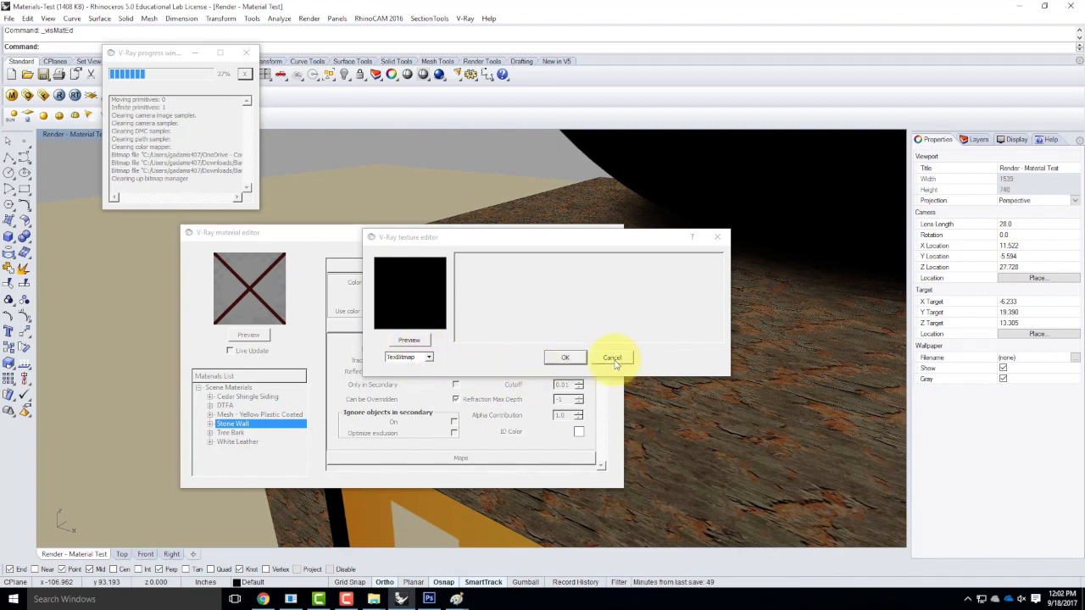
Load the Stone Wall_diff image from Downloads > New folder as the colour bitmap.
left_click(452, 252)
left_click(627, 344)
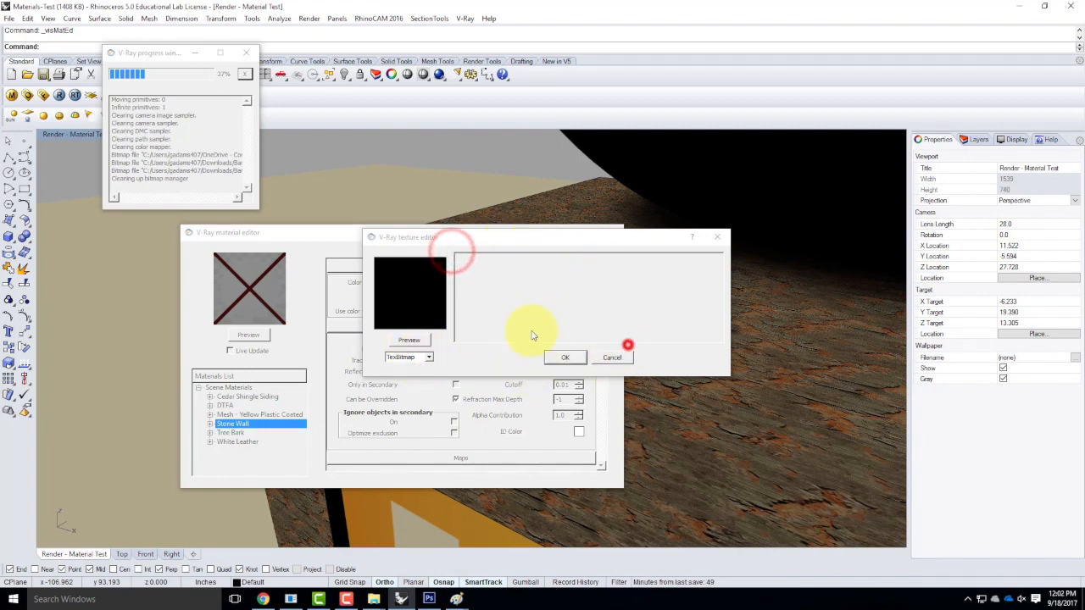
left_click(197, 53)
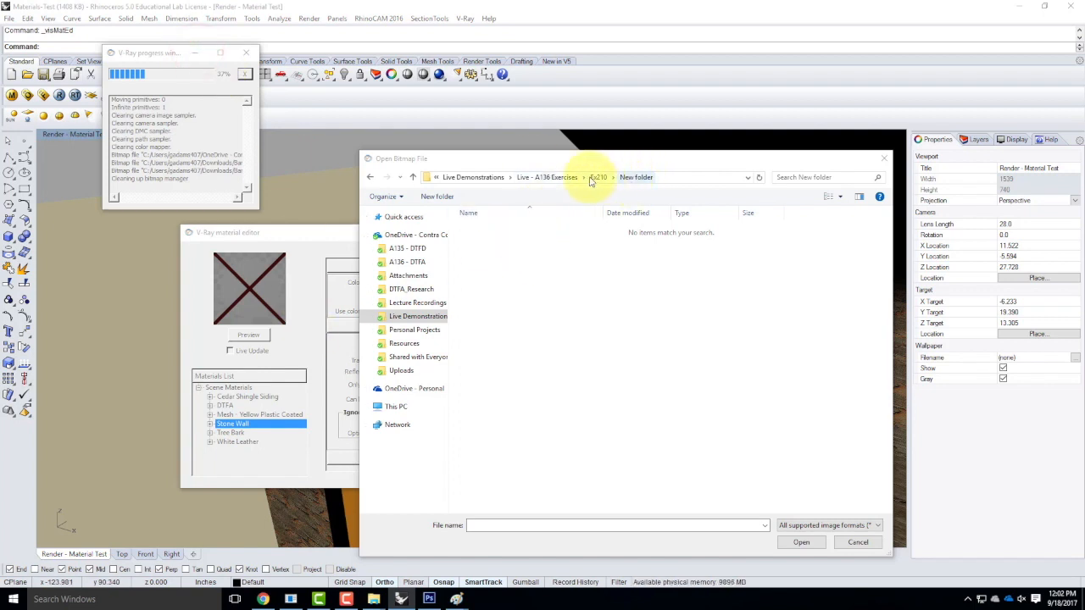
left_click(397, 407)
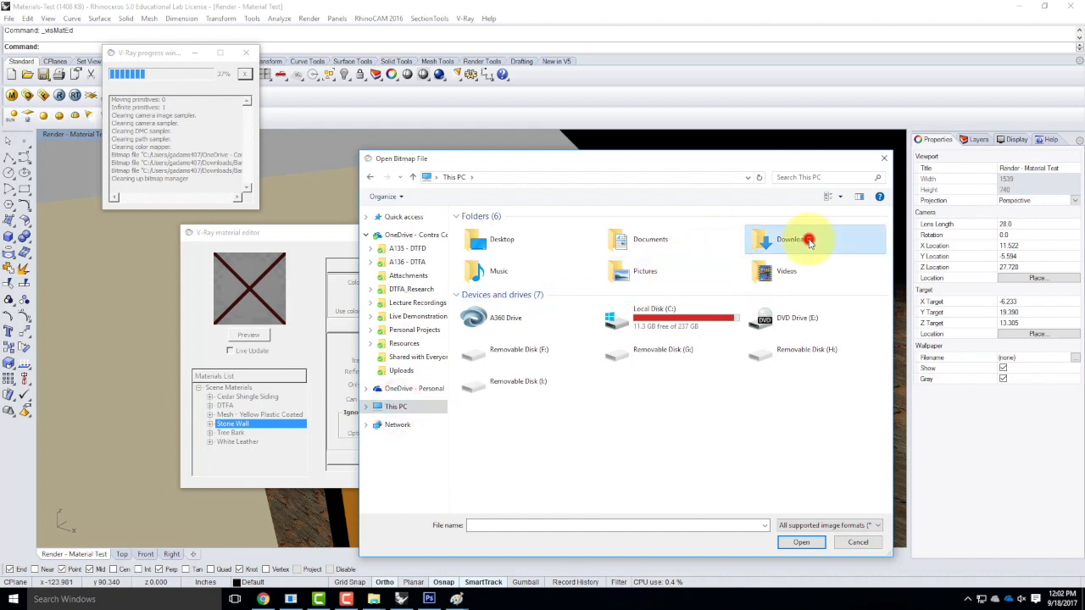
double_click(805, 237)
double_click(673, 245)
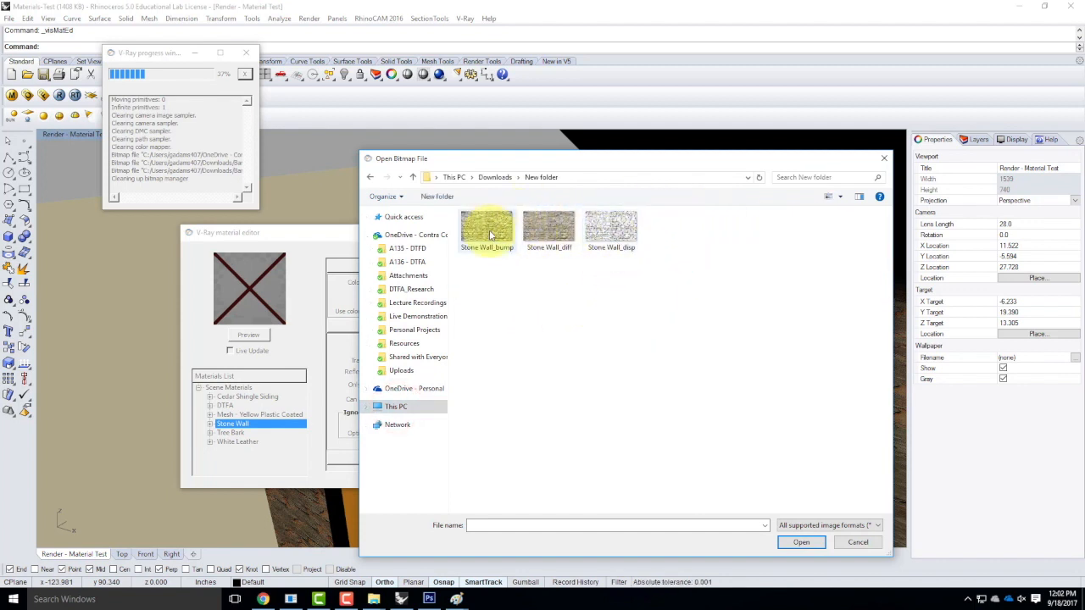
left_click(546, 241)
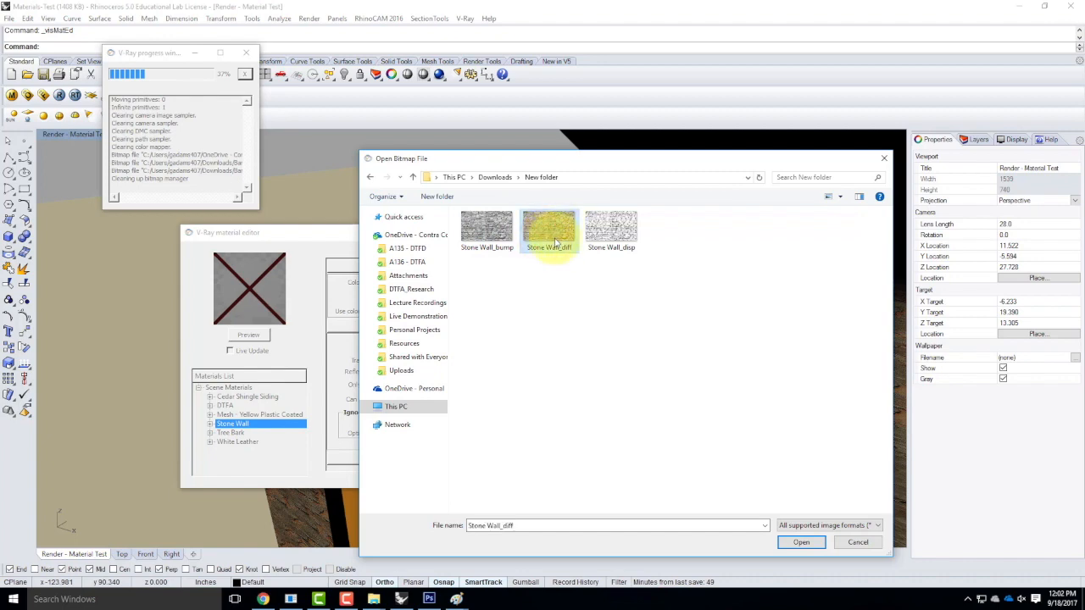
left_click(801, 542)
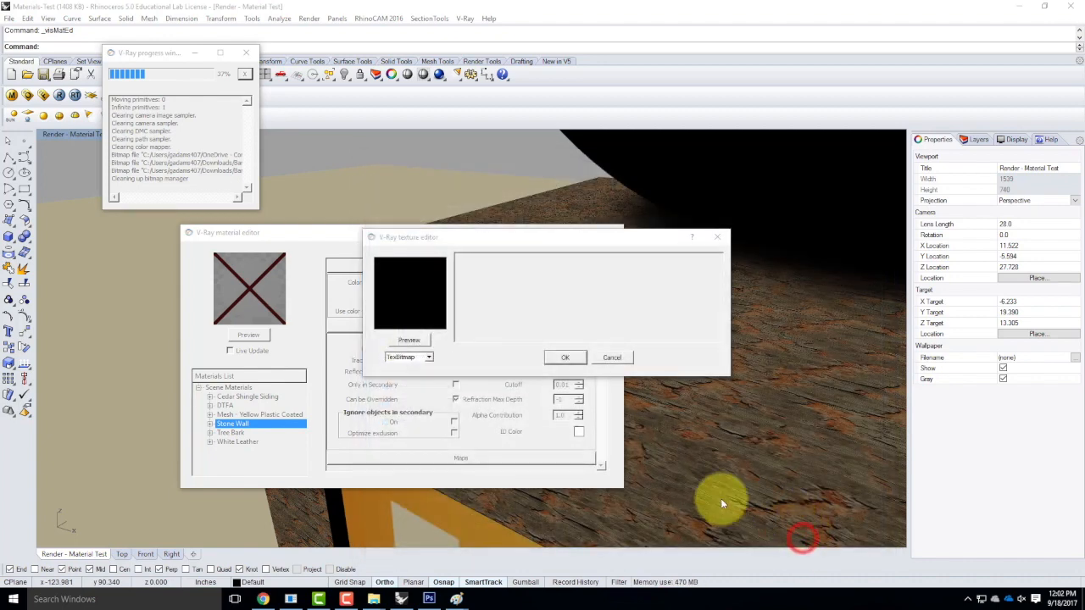
Preview and accept the stone texture, then refresh the Stone Wall material preview.
left_click(411, 339)
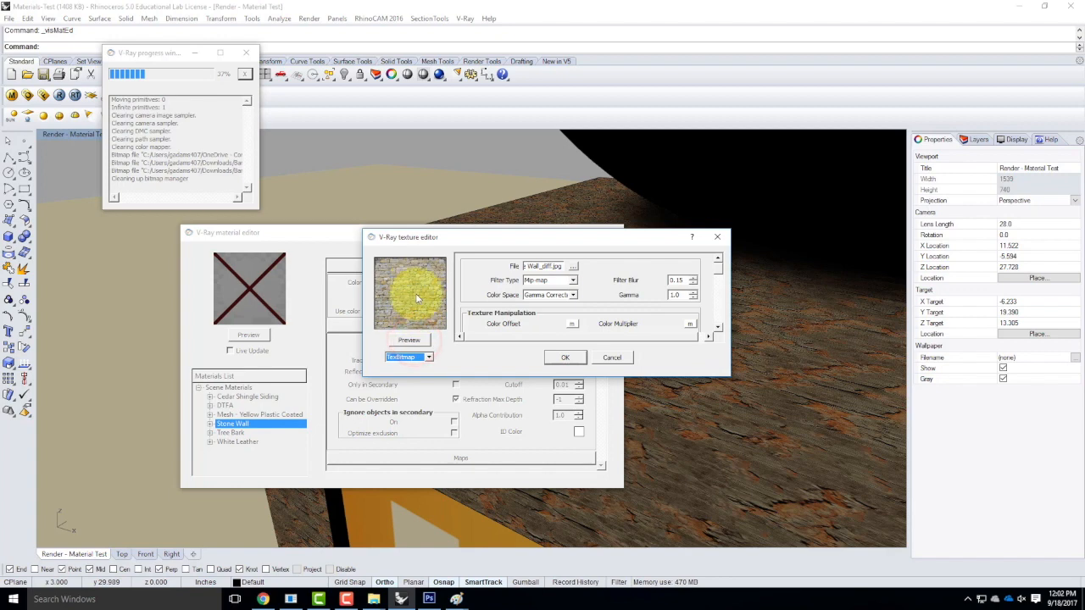
left_click(565, 357)
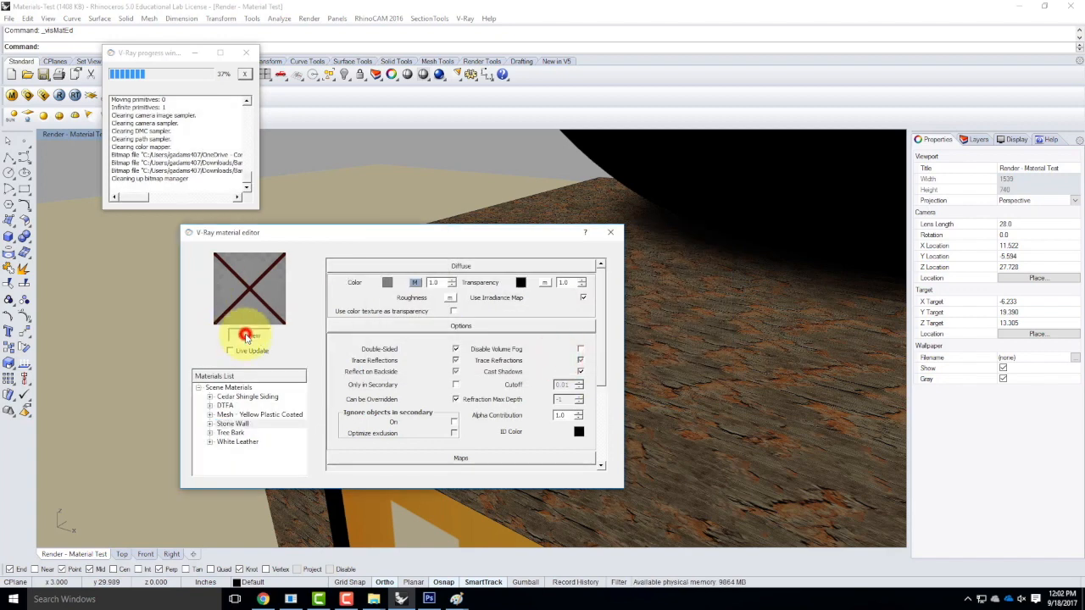
left_click(239, 335)
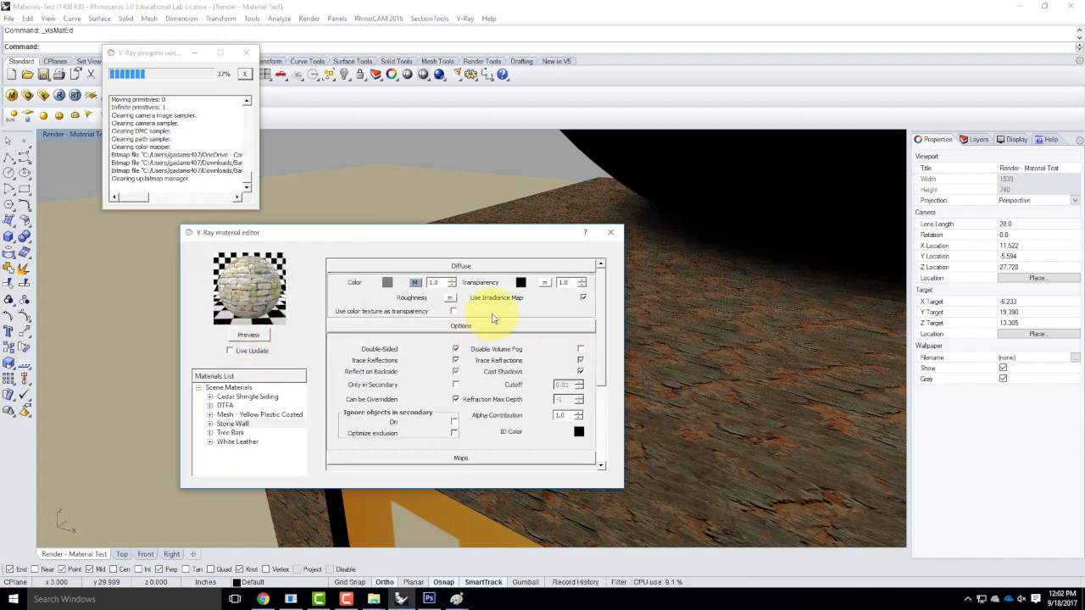
left_click_drag(600, 293, 605, 388)
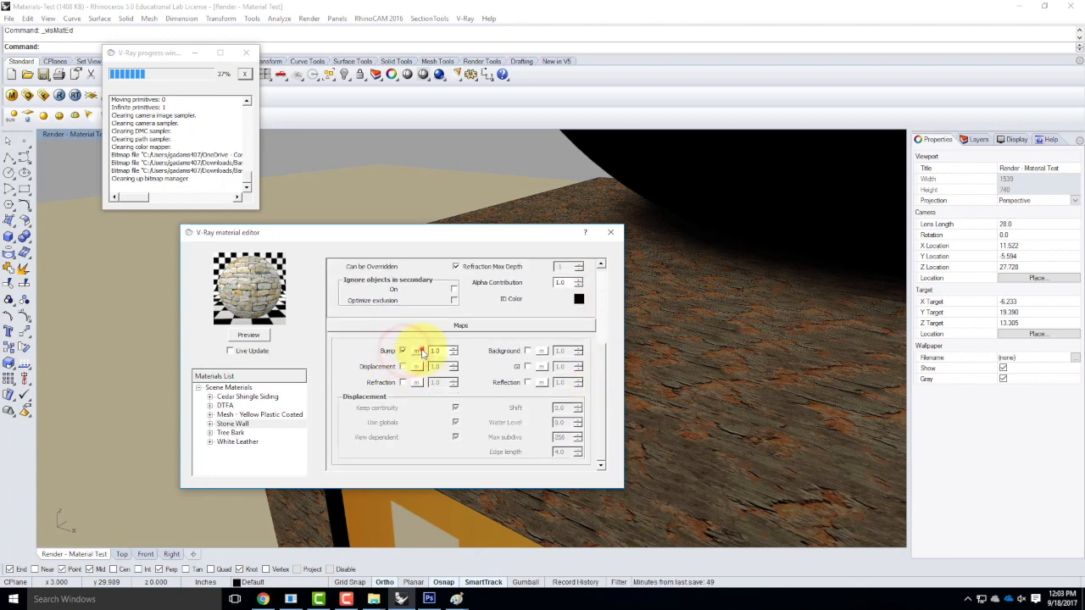
Load Stone Wall_bump as the bump bitmap at strength 3.0 and refresh the preview.
left_click(416, 351)
left_click(408, 357)
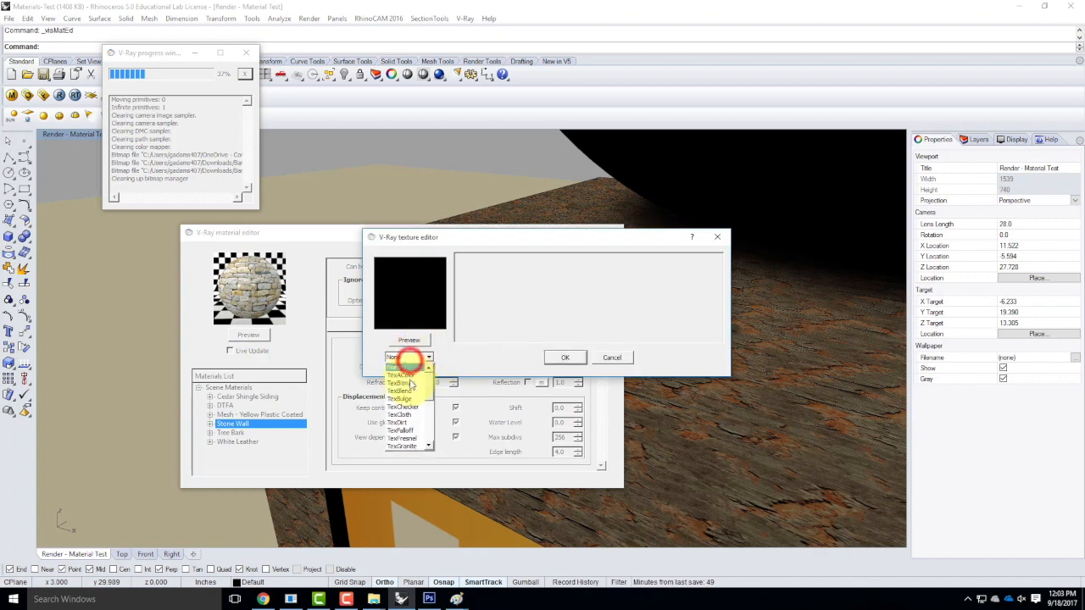
left_click(407, 383)
left_click(469, 229)
left_click(800, 542)
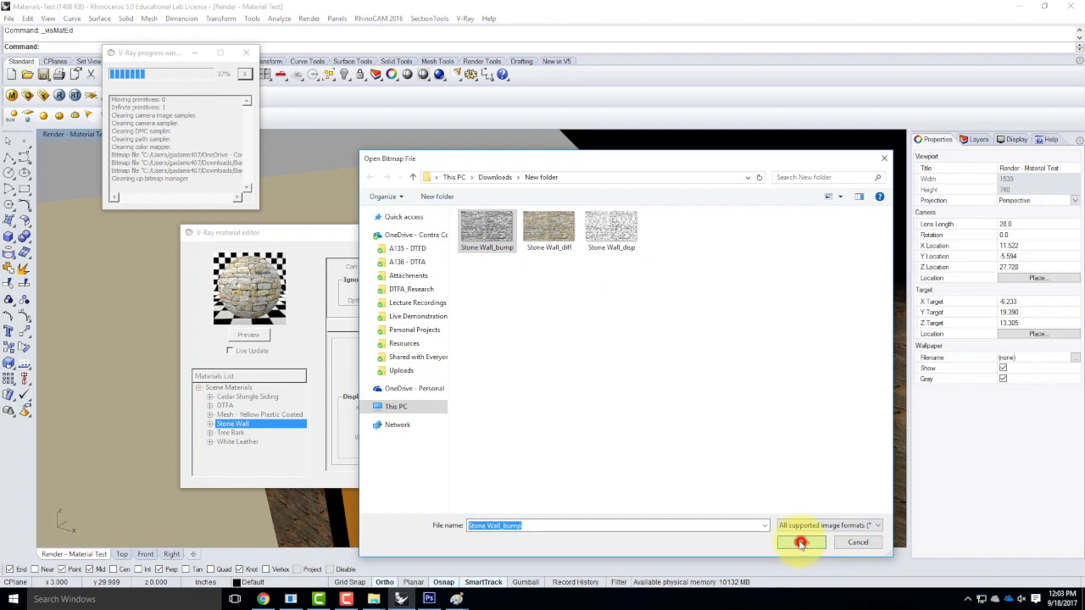
left_click(564, 359)
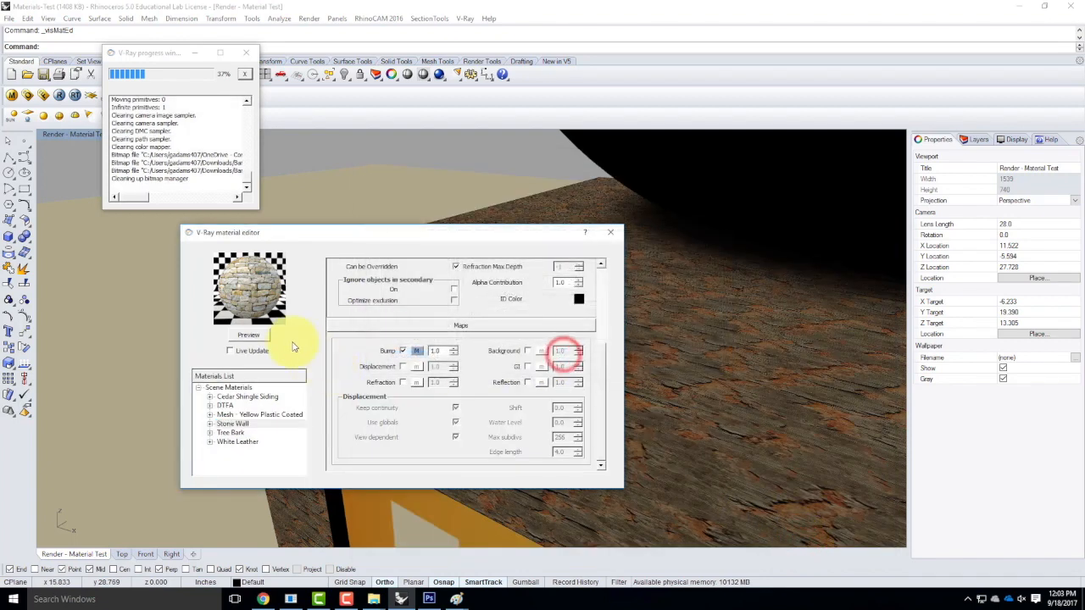
left_click(250, 334)
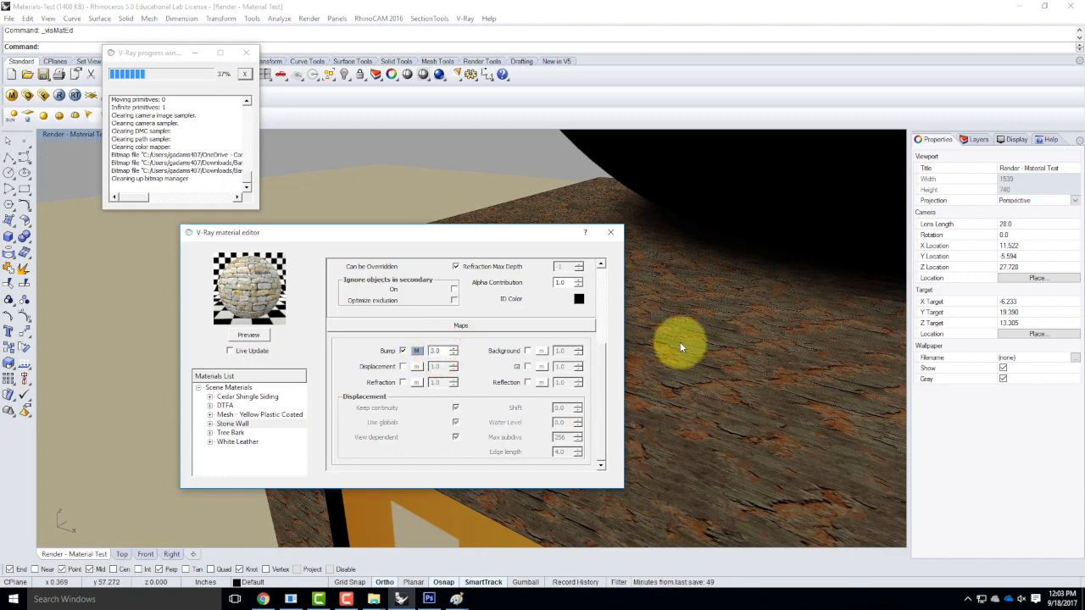
Enable displacement using the Stone Wall_disp bitmap at amount 1.5 and refresh the preview.
left_click(401, 366)
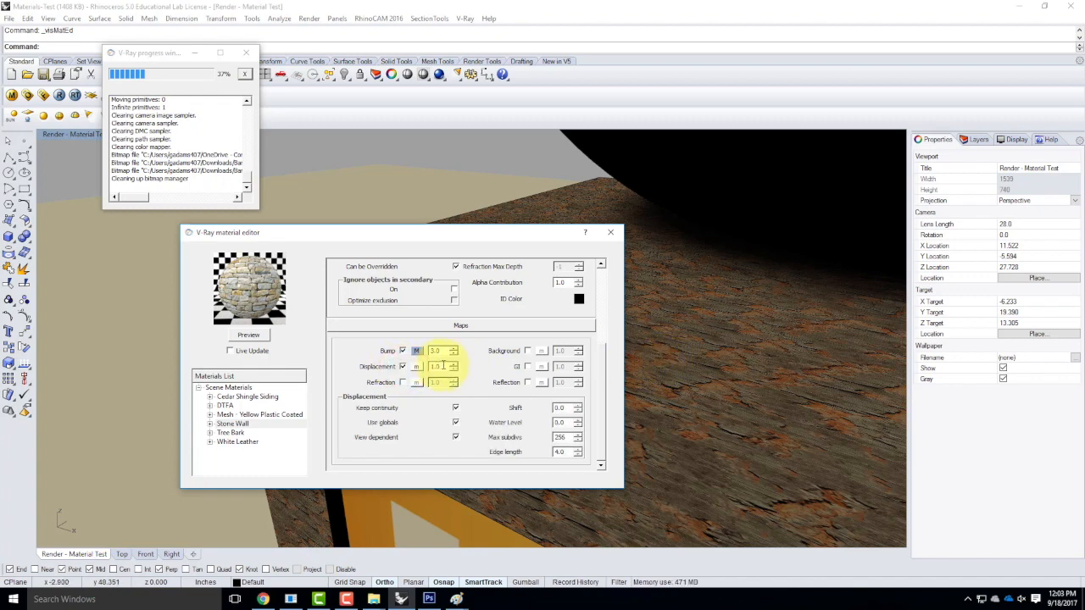
left_click(421, 366)
left_click(422, 357)
left_click(413, 359)
left_click(431, 356)
left_click(402, 382)
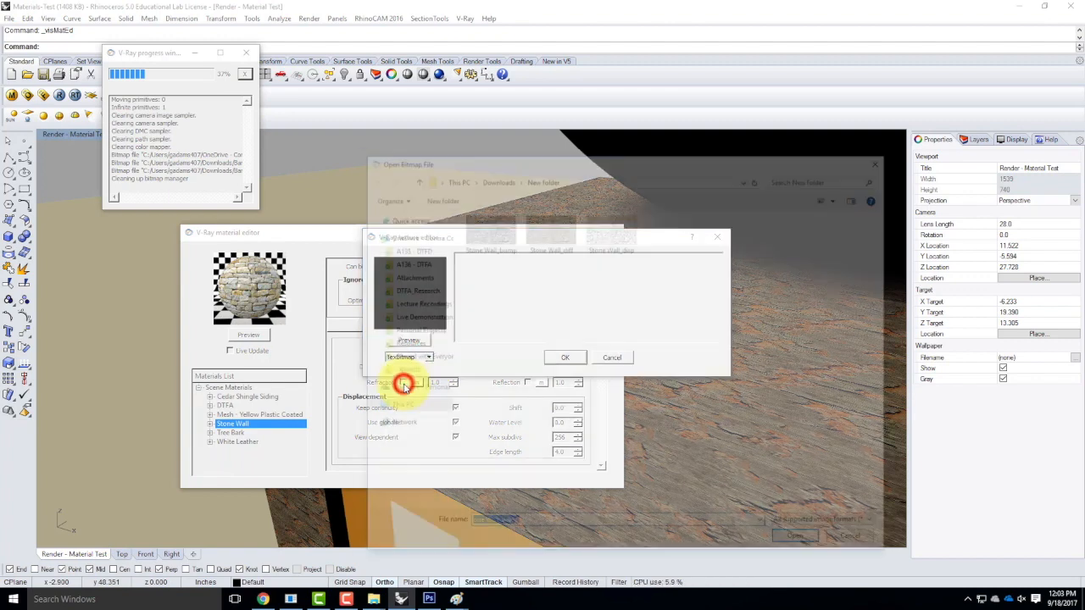
left_click(603, 243)
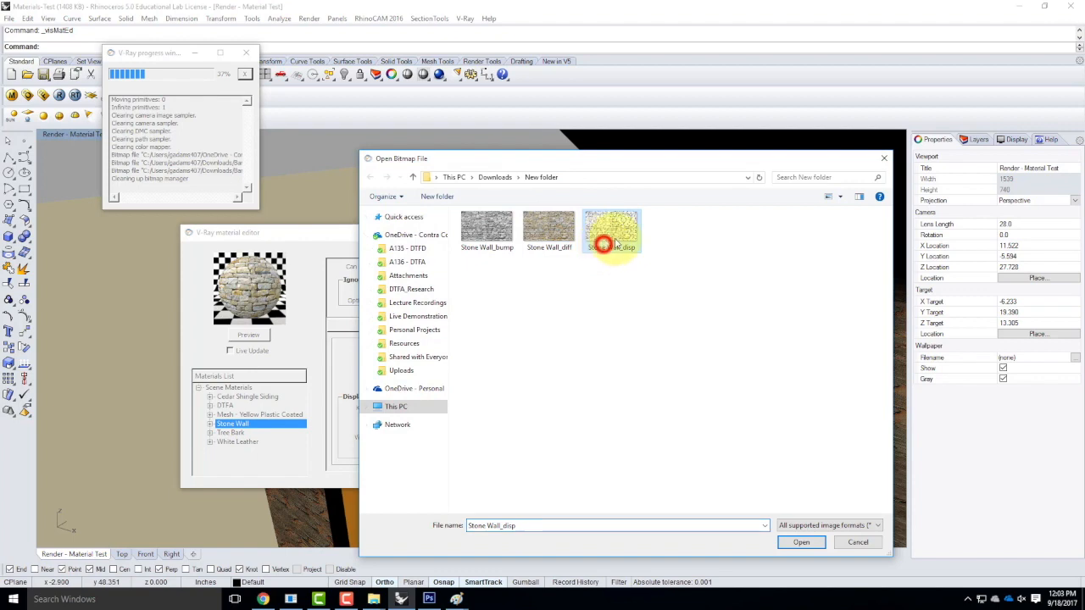
left_click(800, 542)
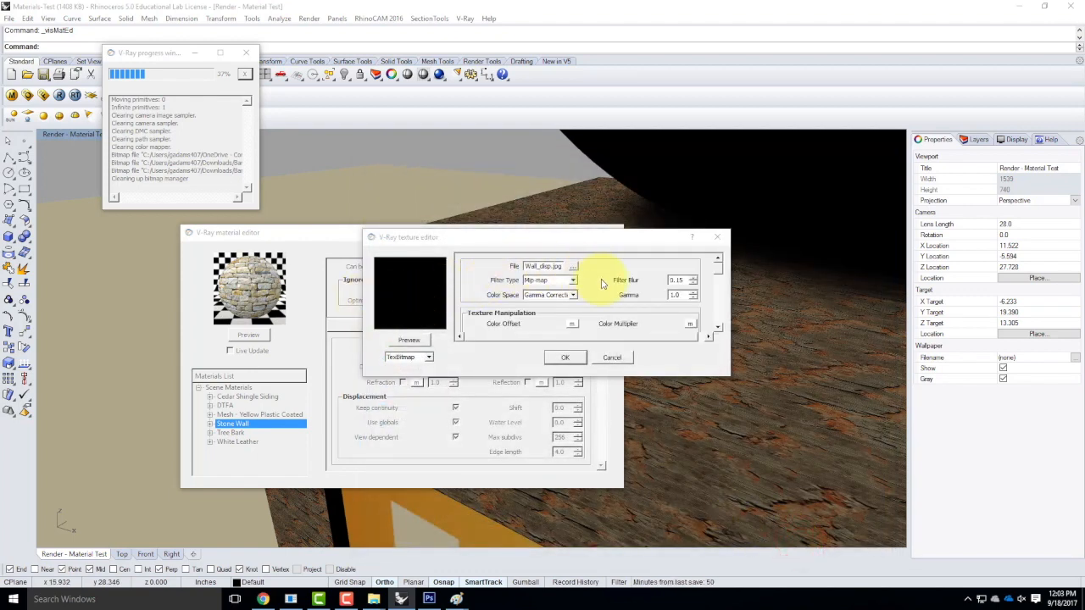
left_click_drag(717, 266, 624, 230)
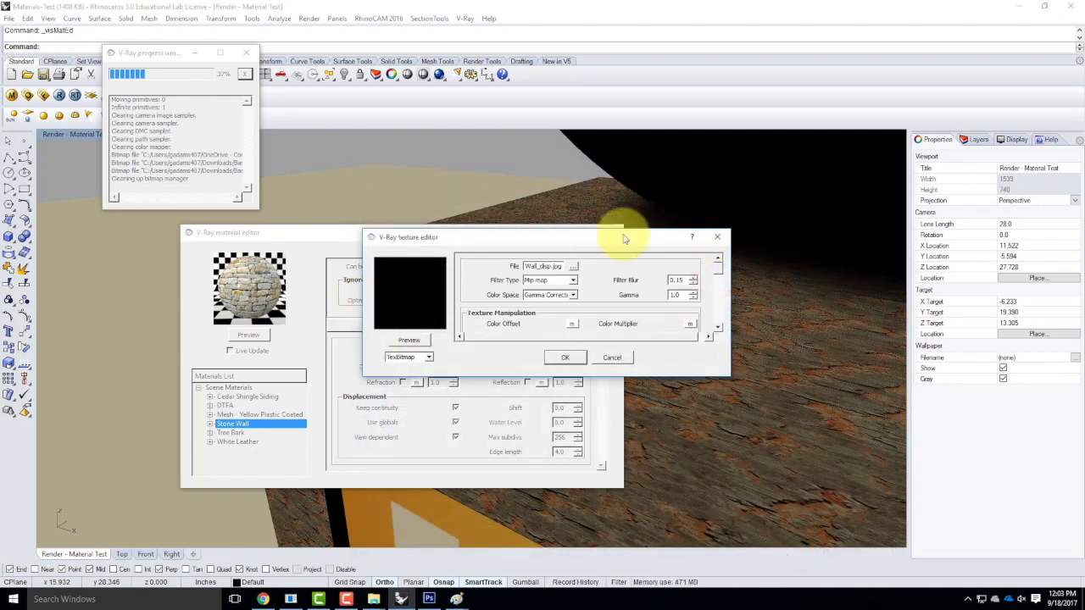
left_click(567, 355)
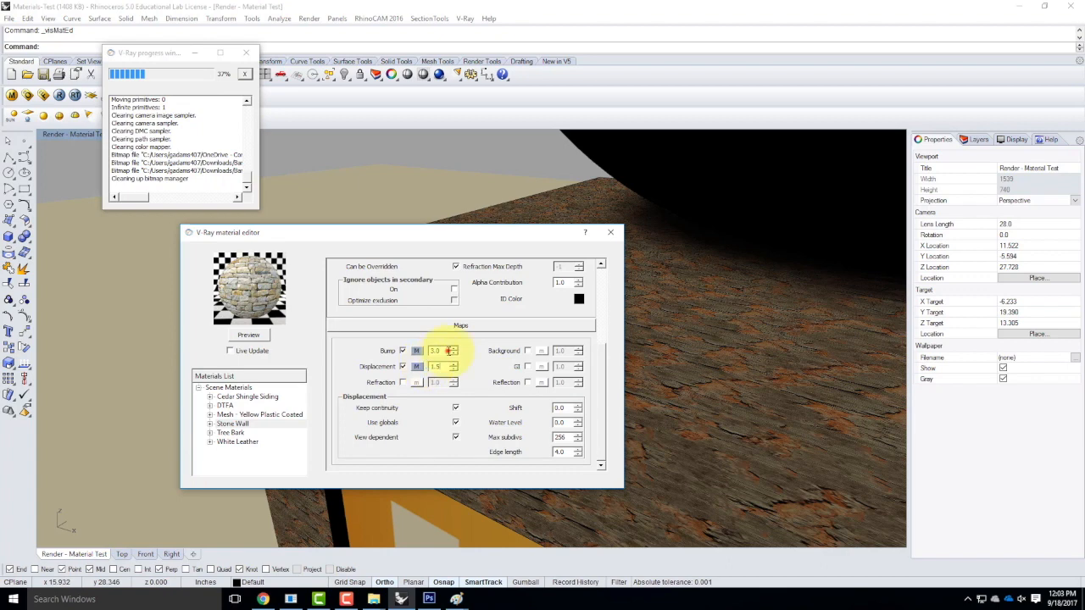
left_click(246, 336)
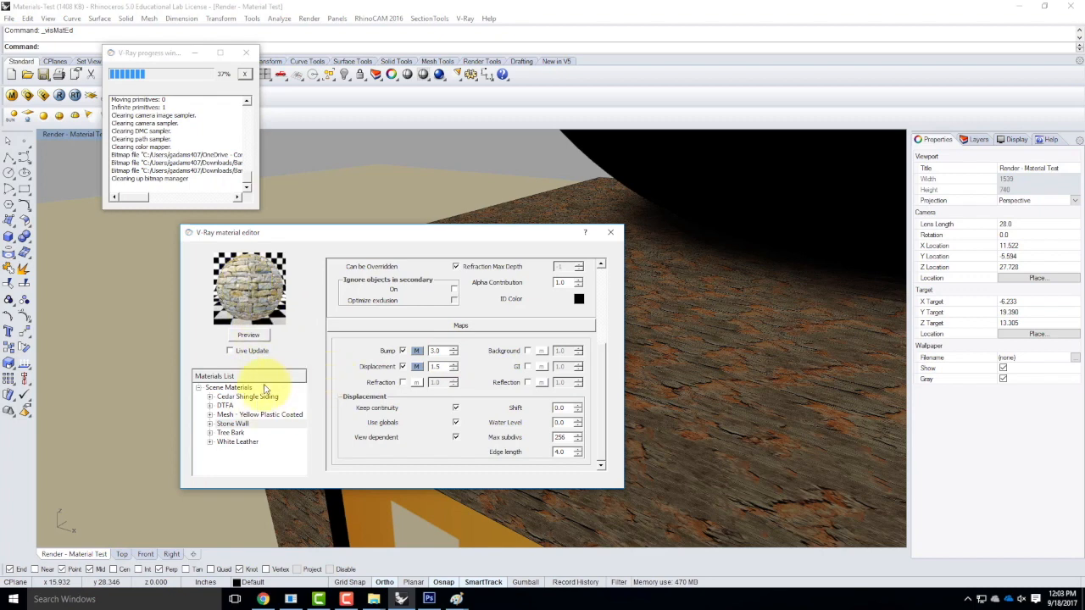
Apply Stone Wall to the MaterialTest layer and render the scene with V-Ray.
right_click(234, 423)
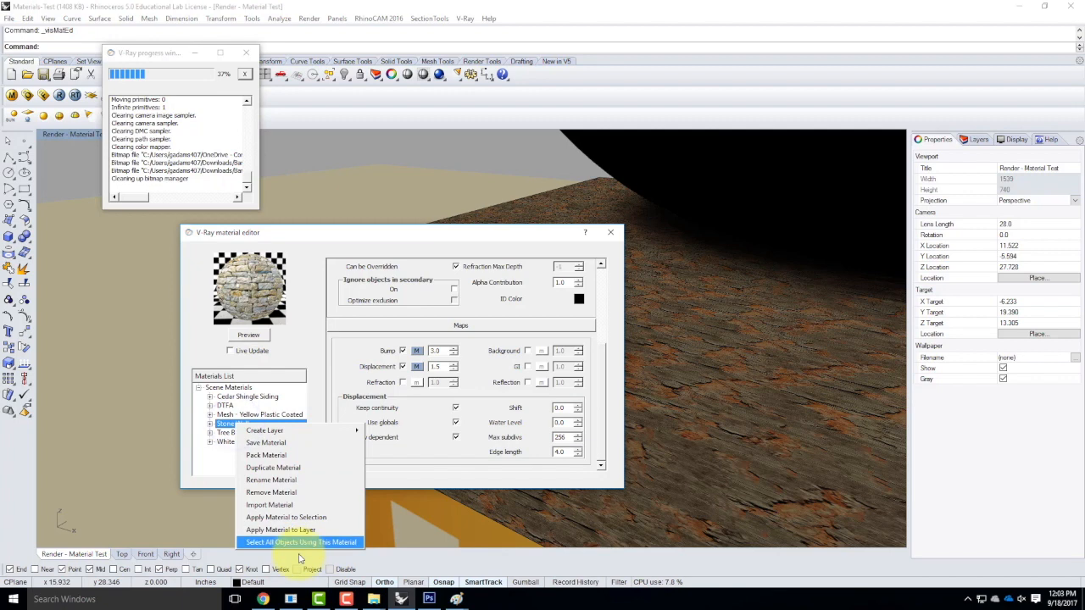
left_click(307, 529)
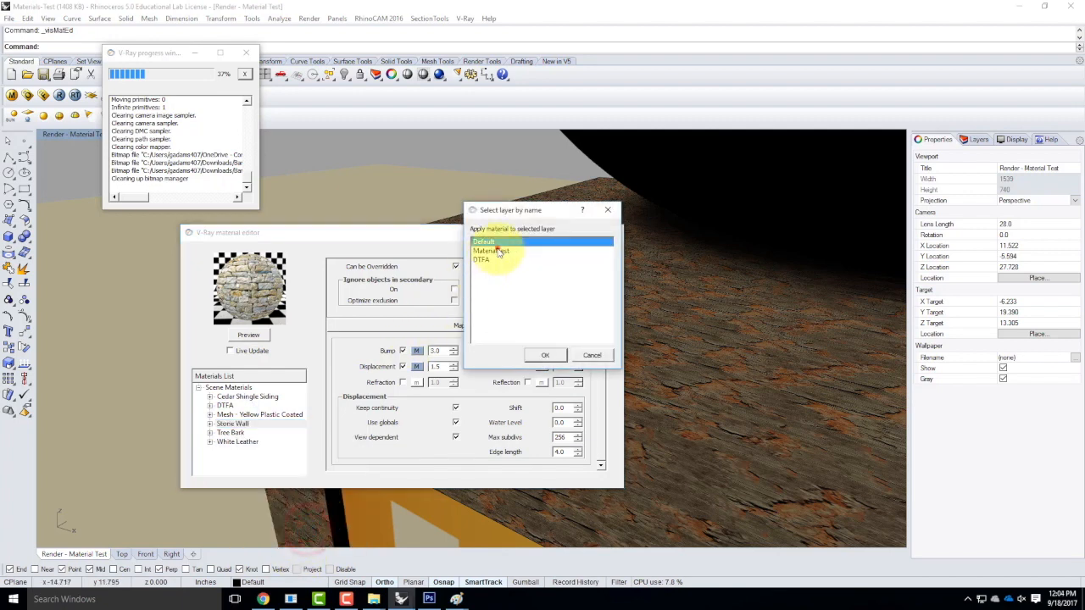
left_click(491, 251)
left_click(553, 356)
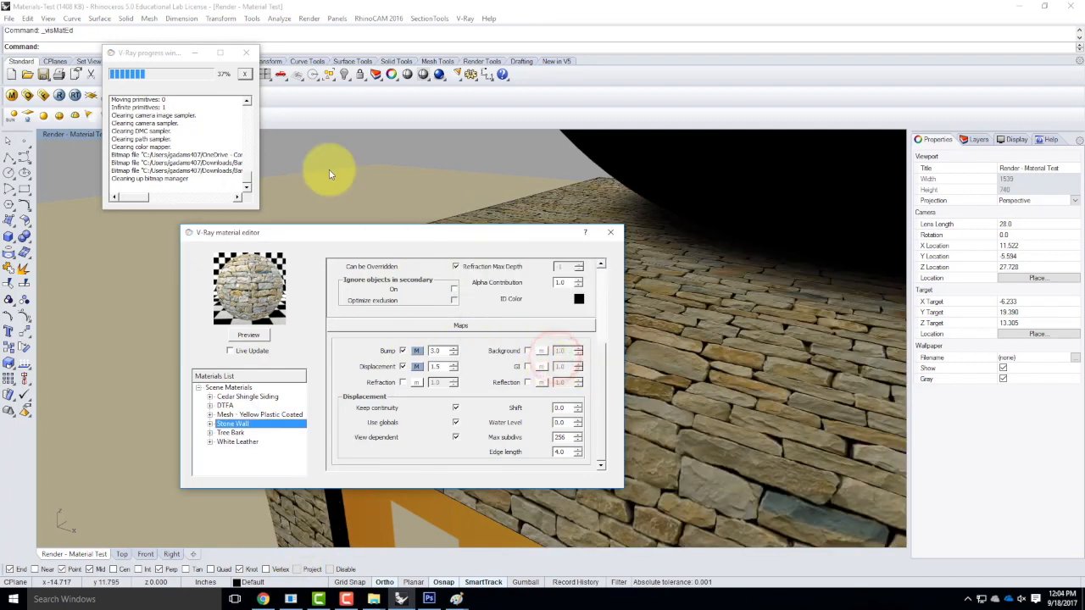
left_click(60, 96)
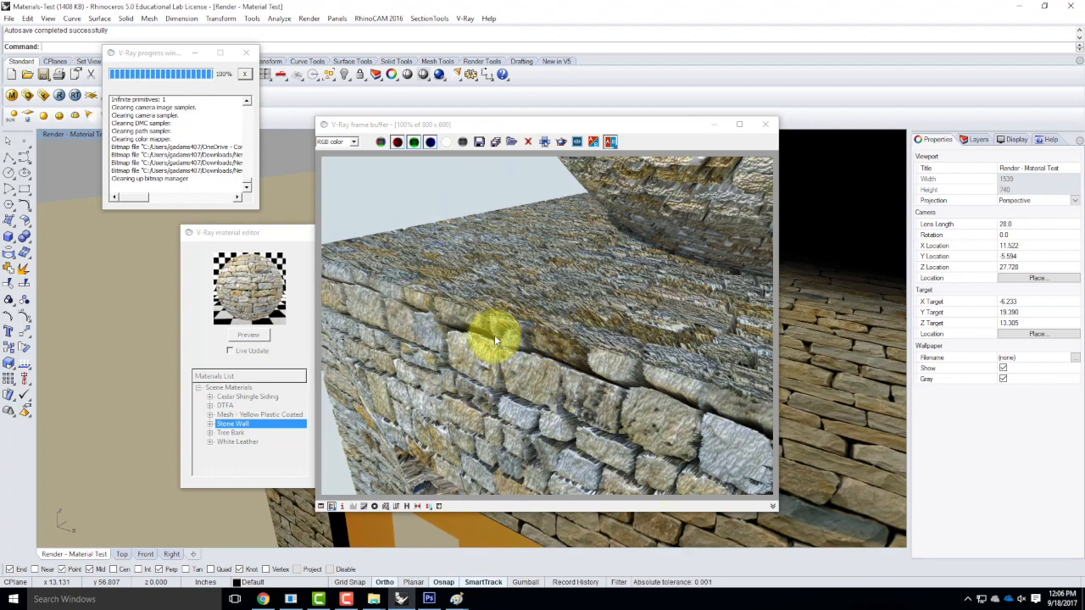
In Chrome, open WordPress's New Post editor in a separate tab and switch to it.
left_click(262, 599)
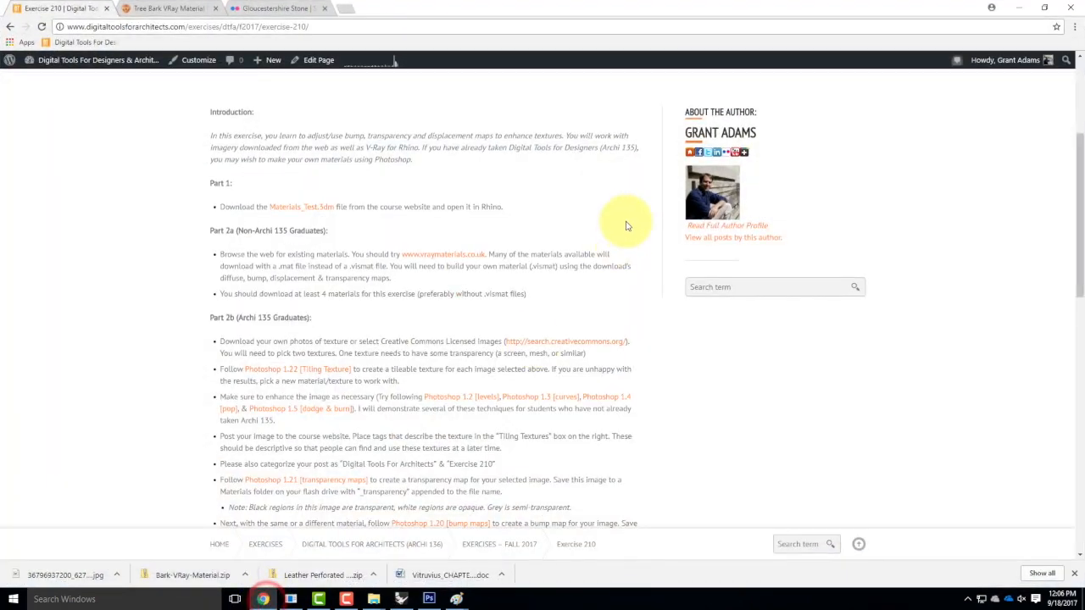
scroll(626, 225, "up", 3)
mouse_move(266, 61)
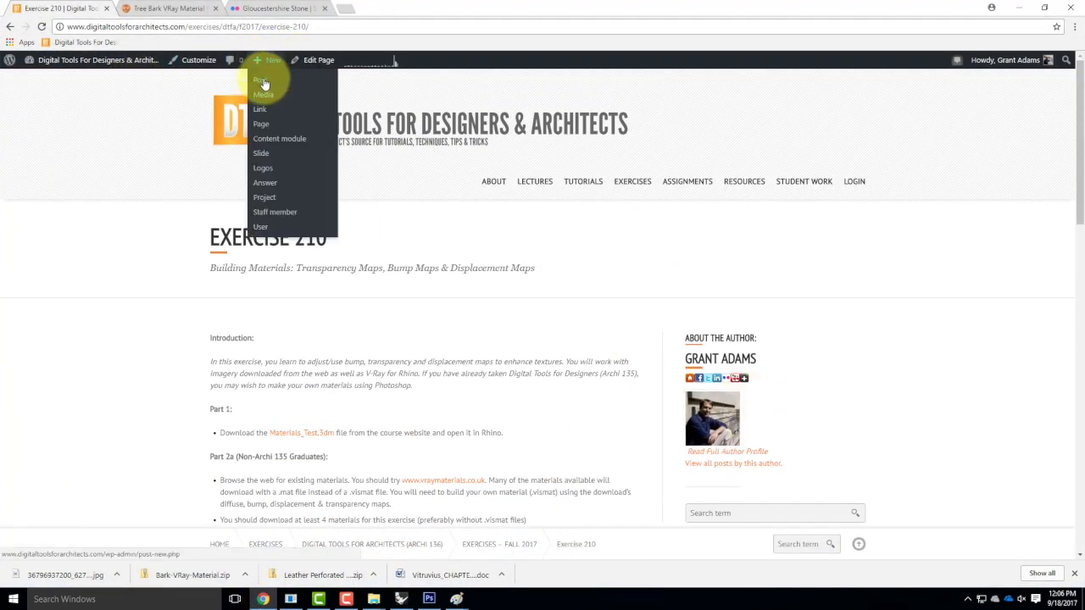
right_click(262, 80)
left_click(282, 88)
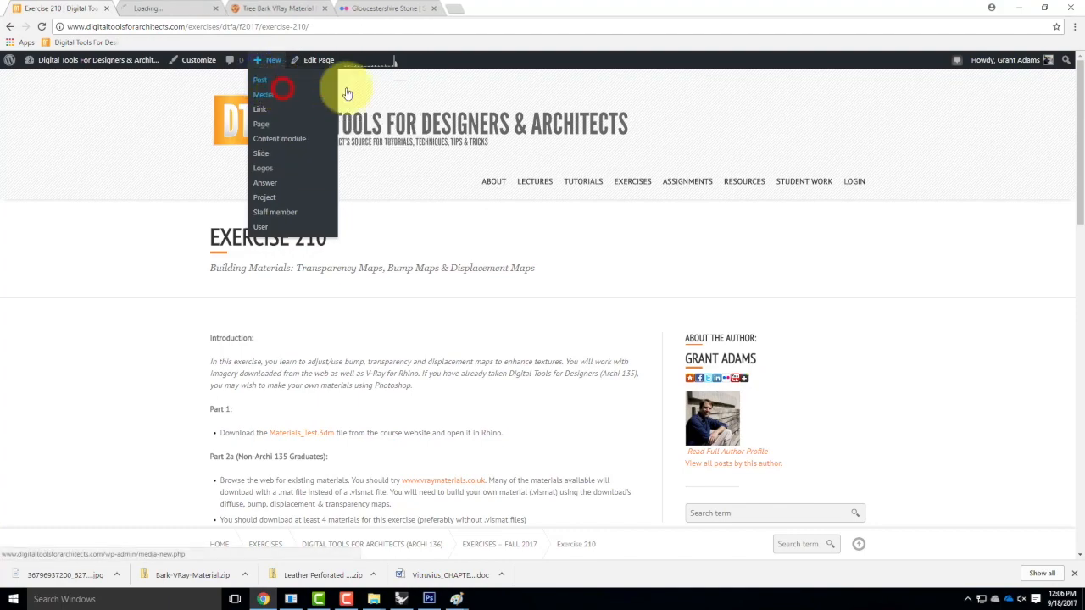
left_click(150, 7)
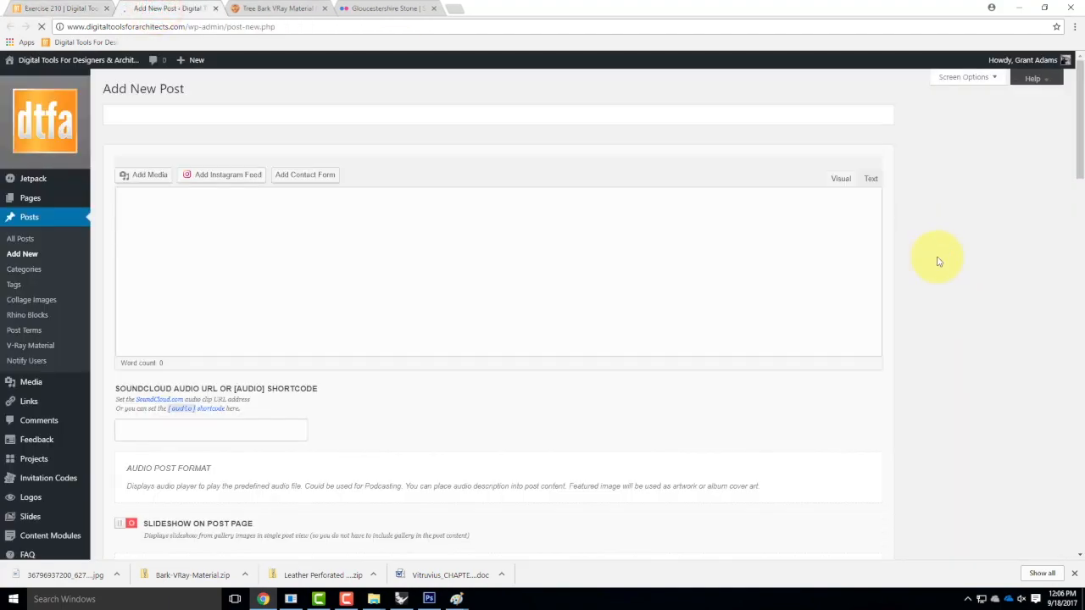
Expand the V-Ray Material term checklist in the new post's sidebar.
scroll(1016, 416, "down", 5)
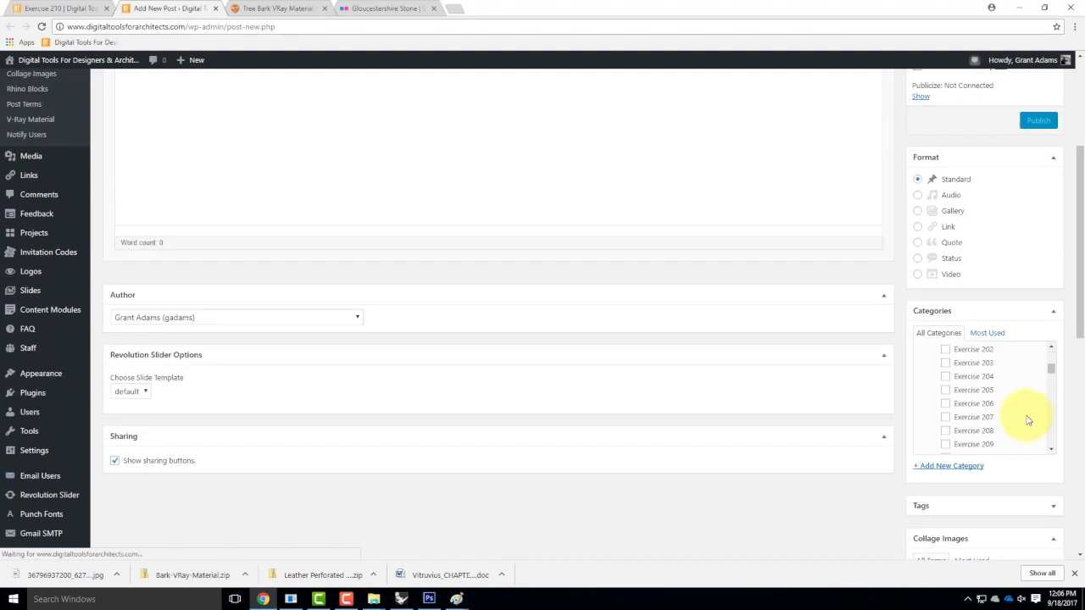
scroll(1065, 455, "down", 6)
scroll(1082, 453, "down", 2)
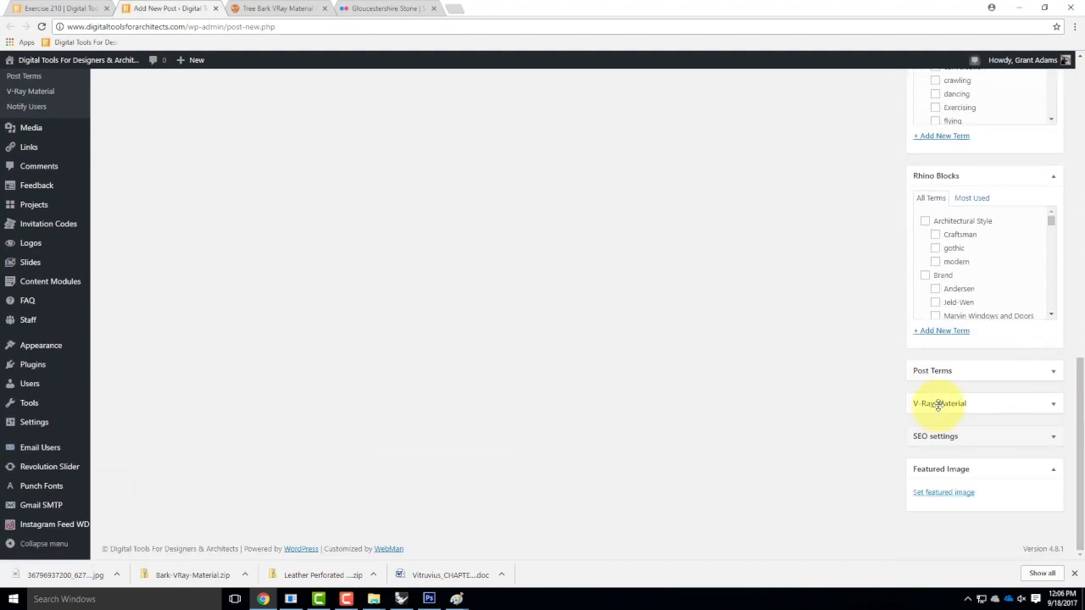
left_click(1053, 403)
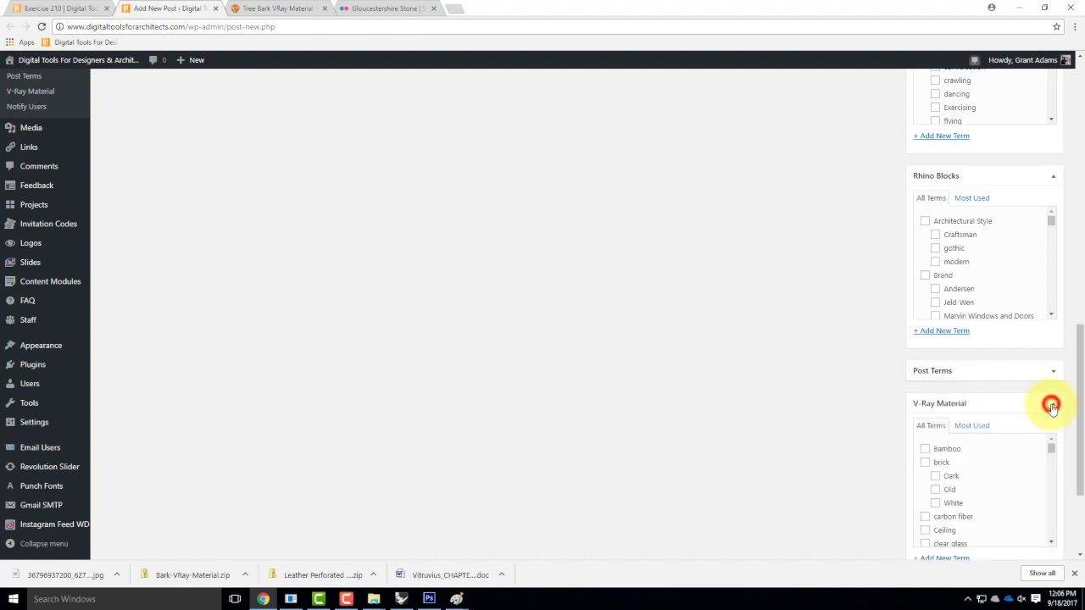
scroll(964, 500, "down", 5)
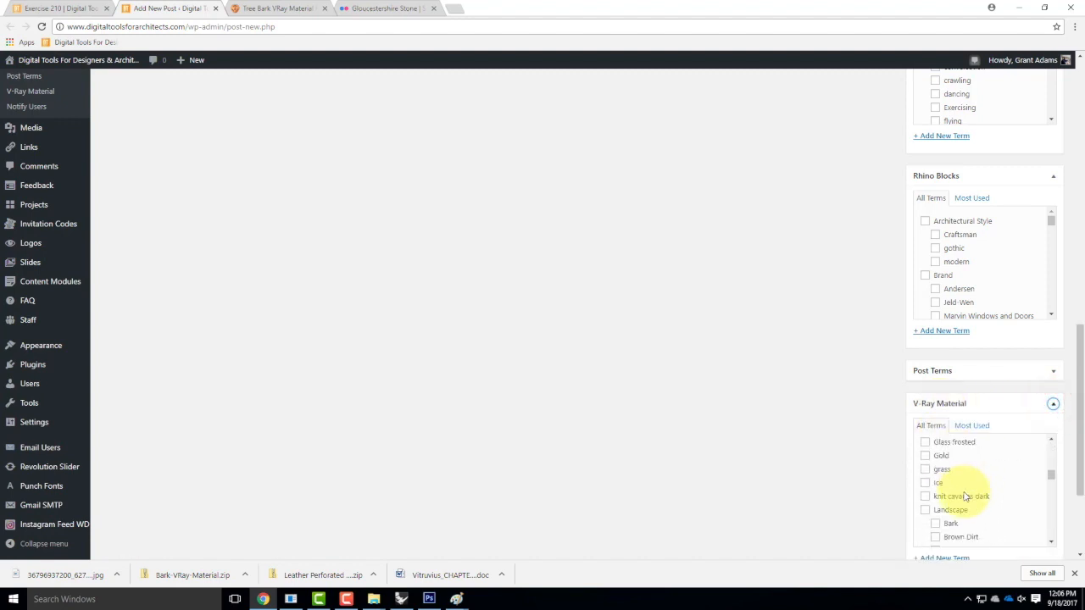
scroll(965, 499, "down", 8)
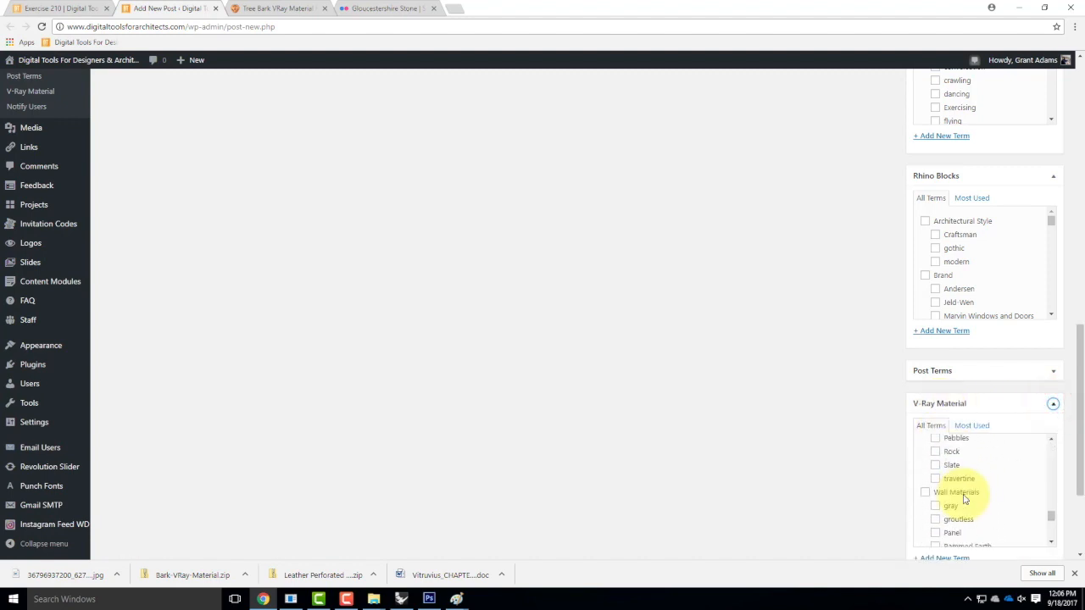
scroll(963, 500, "down", 2)
scroll(890, 506, "down", 2)
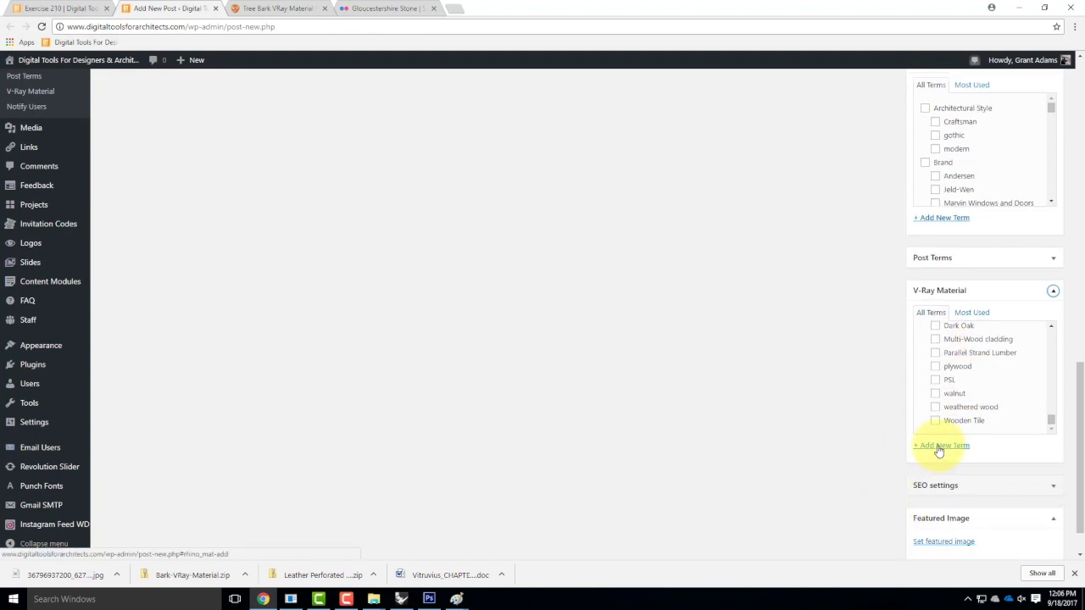
scroll(792, 365, "up", 15)
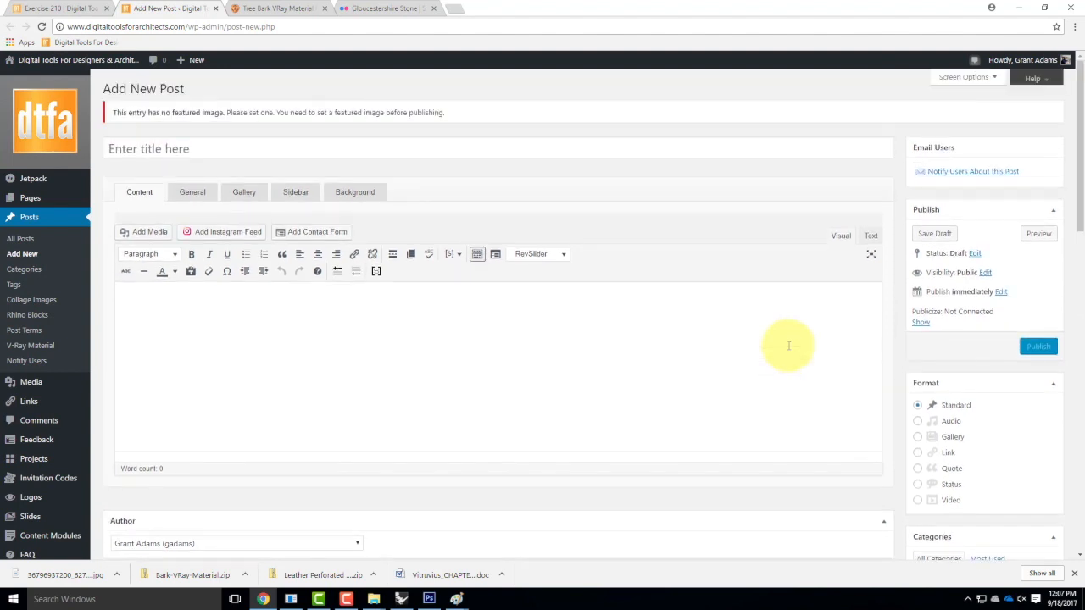
From the Exercise 210 page, open Resources > V-Ray Materials Library > Wall Materials (By Popularity).
left_click(85, 7)
mouse_move(677, 183)
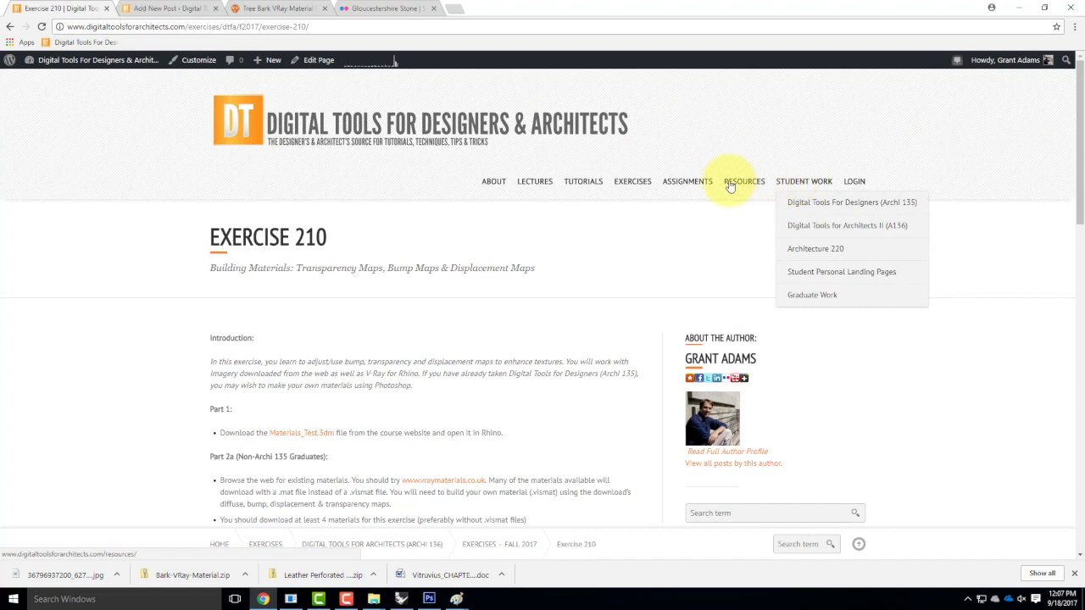
mouse_move(730, 186)
mouse_move(769, 328)
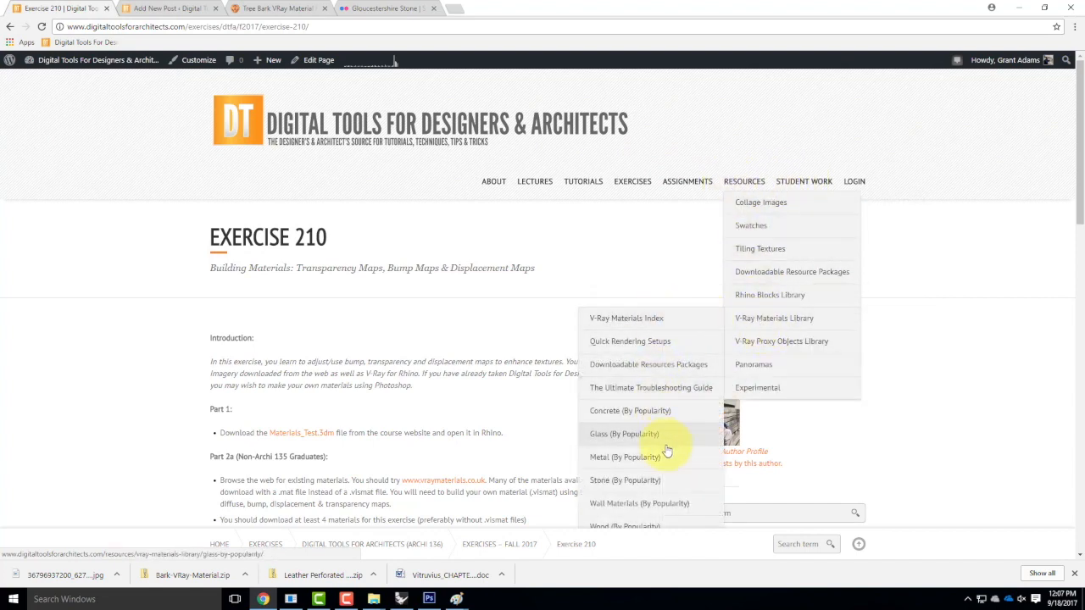
scroll(651, 330, "down", 1)
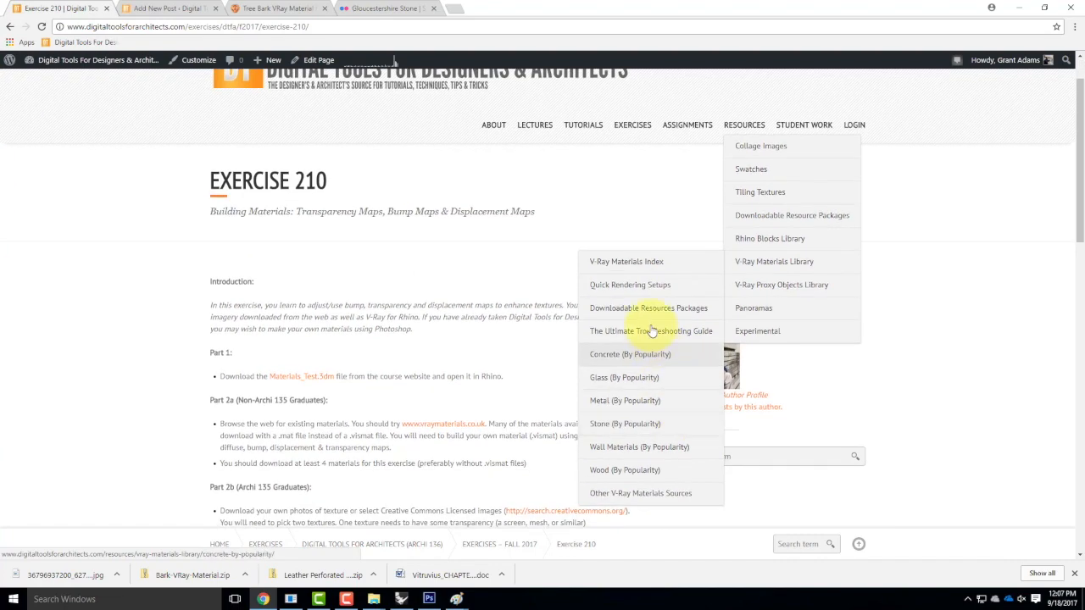
left_click(657, 452)
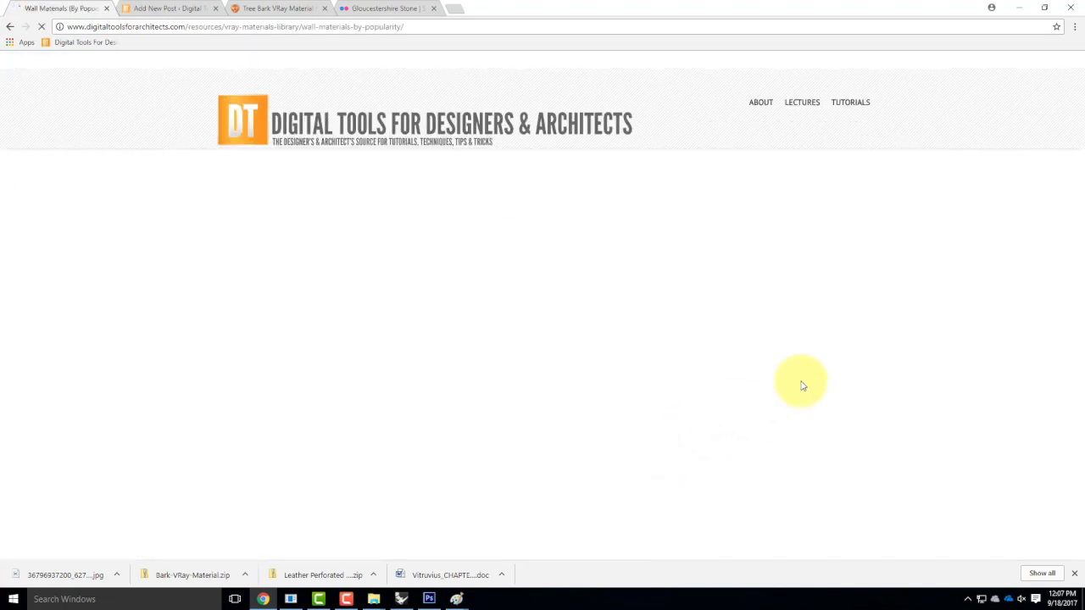
Scroll through the Wall Materials (By Popularity) listing.
scroll(983, 339, "down", 2)
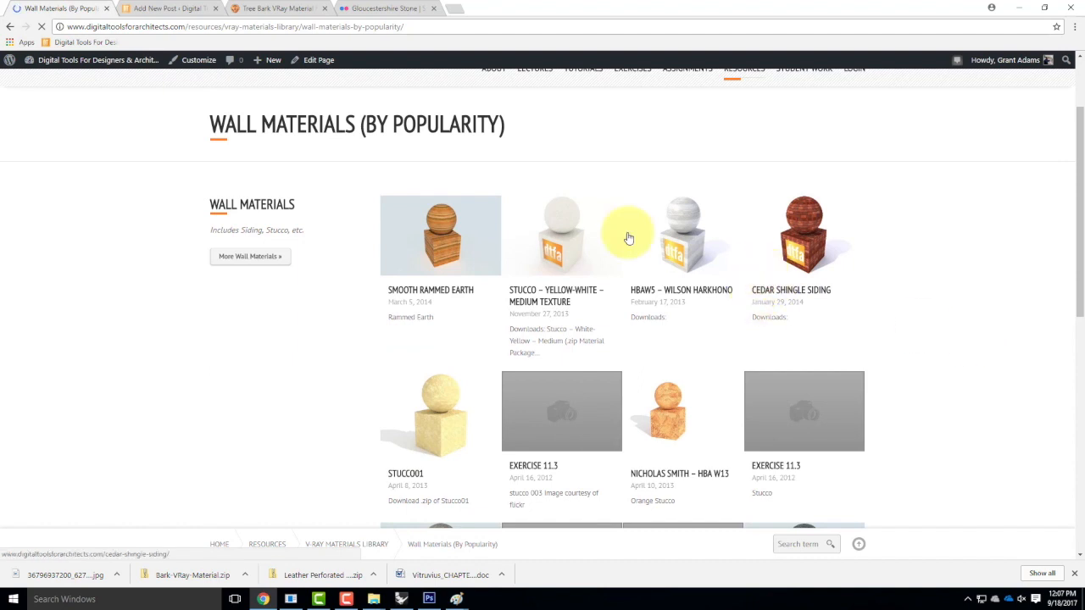
scroll(830, 354, "down", 2)
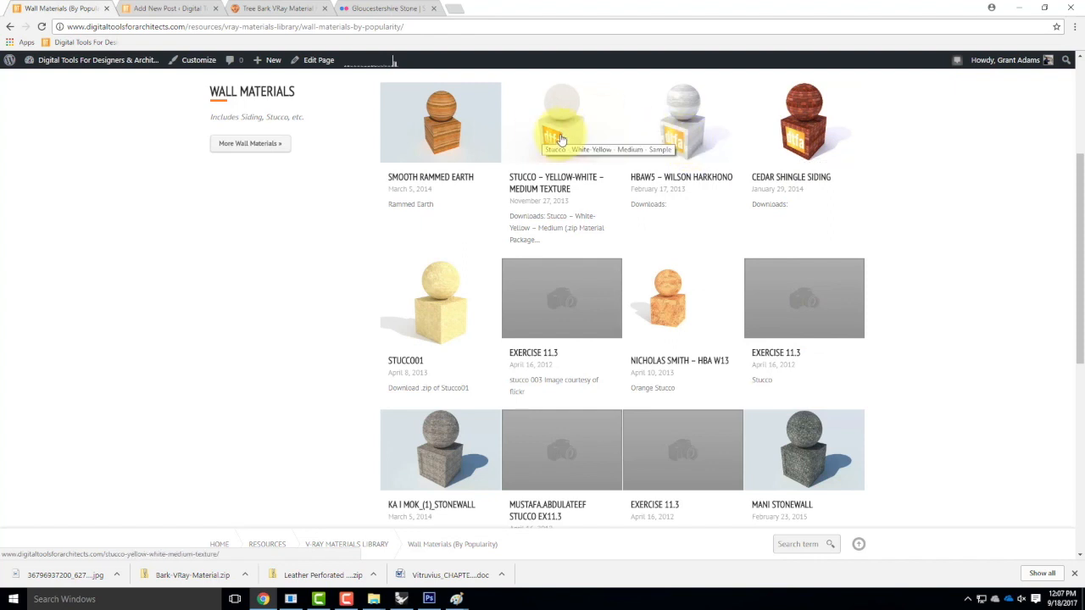
scroll(716, 200, "up", 3)
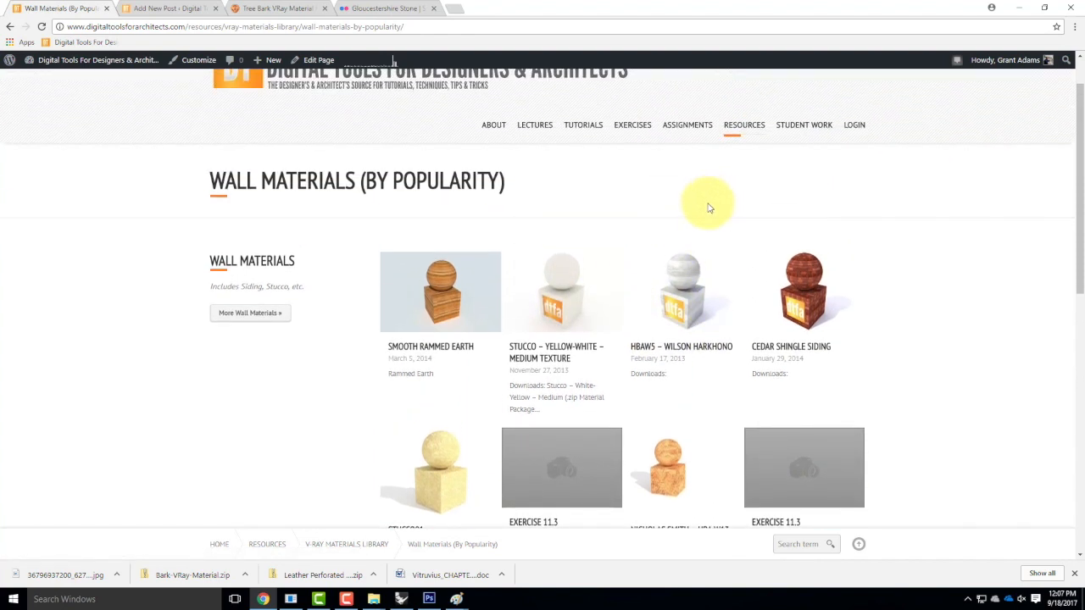
scroll(686, 263, "up", 1)
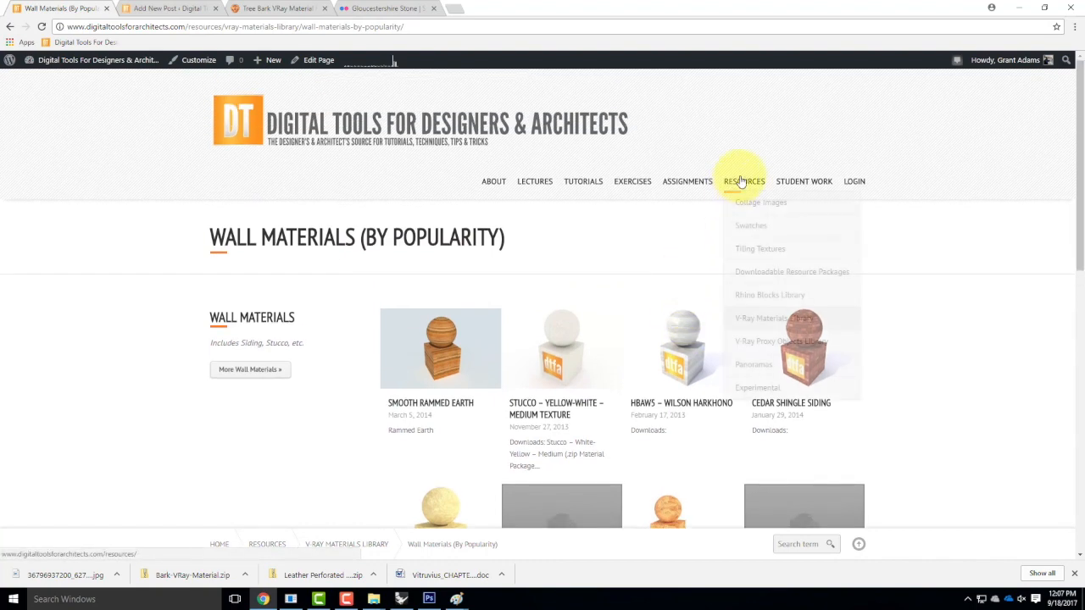
mouse_move(765, 318)
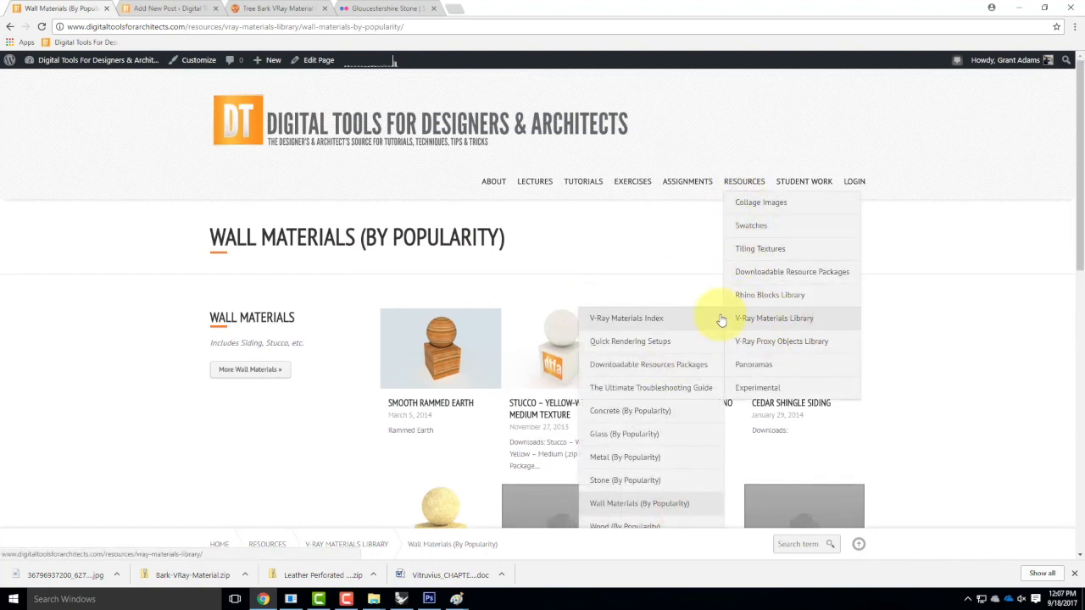
scroll(665, 365, "down", 2)
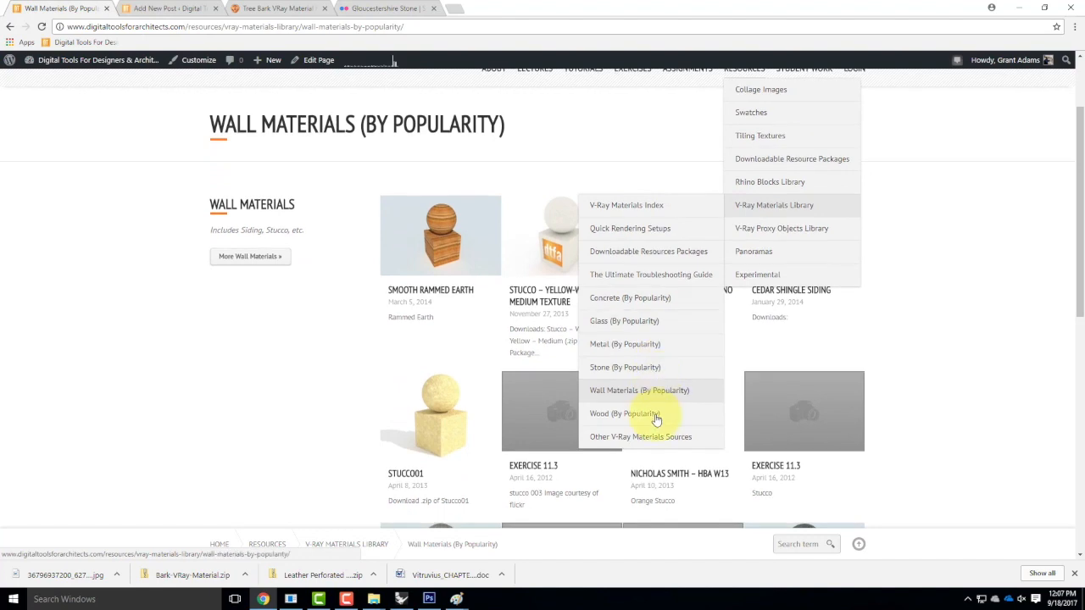
Browse the V-Ray Materials Index's Brick, Glass and Stone categories, then end the recording.
left_click(638, 205)
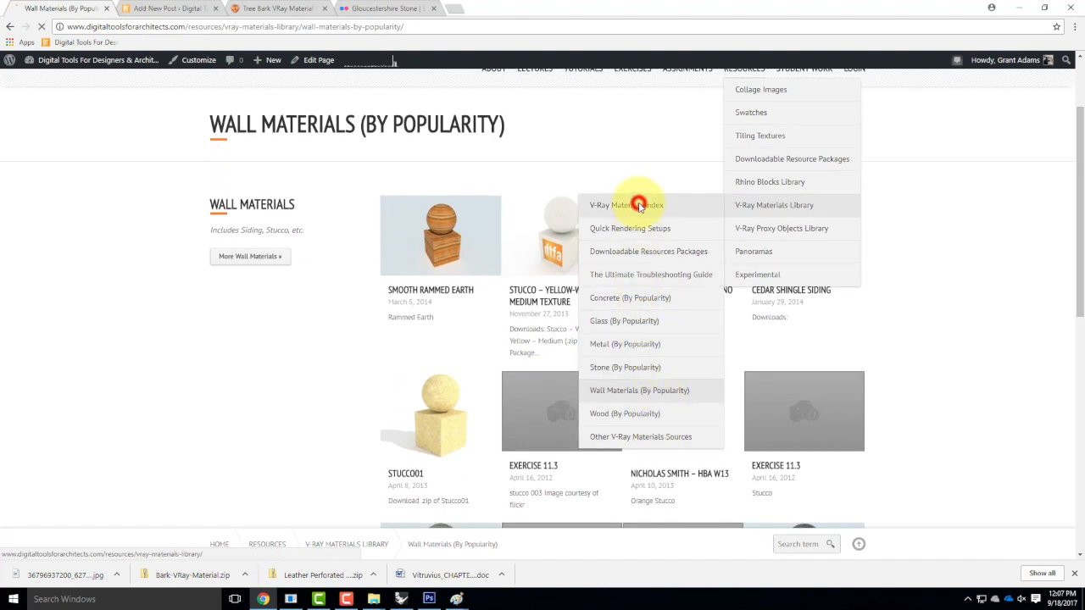
scroll(750, 334, "down", 3)
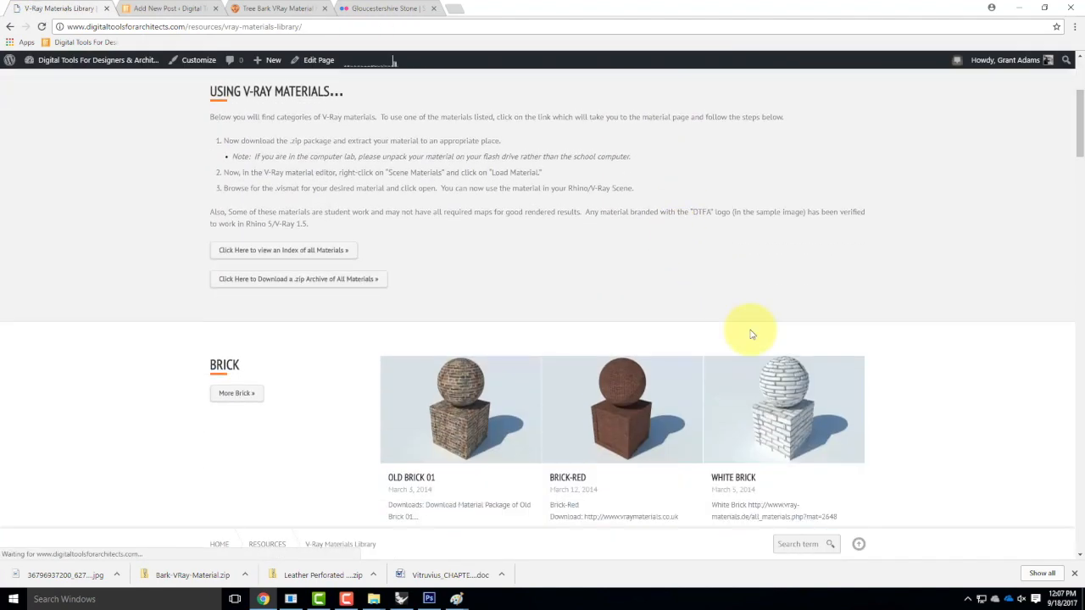
scroll(749, 335, "down", 10)
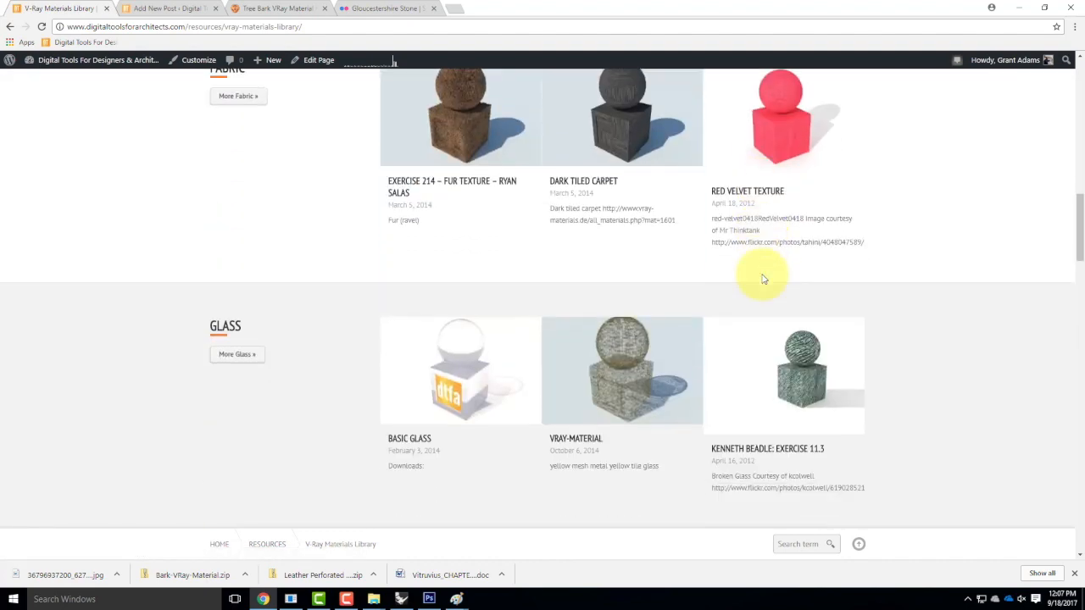
scroll(763, 279, "down", 13)
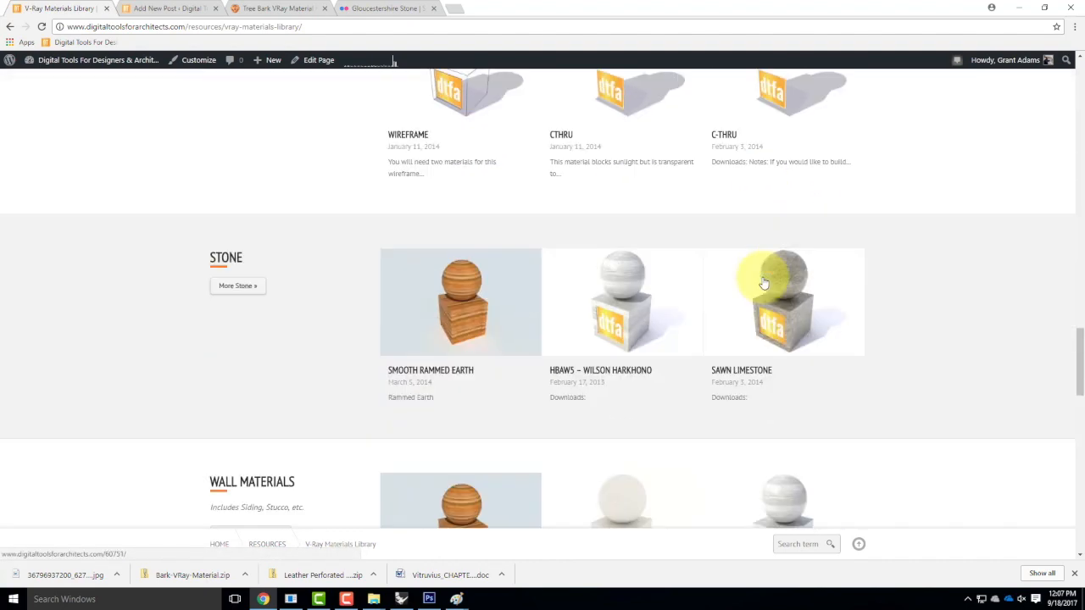
scroll(763, 284, "down", 10)
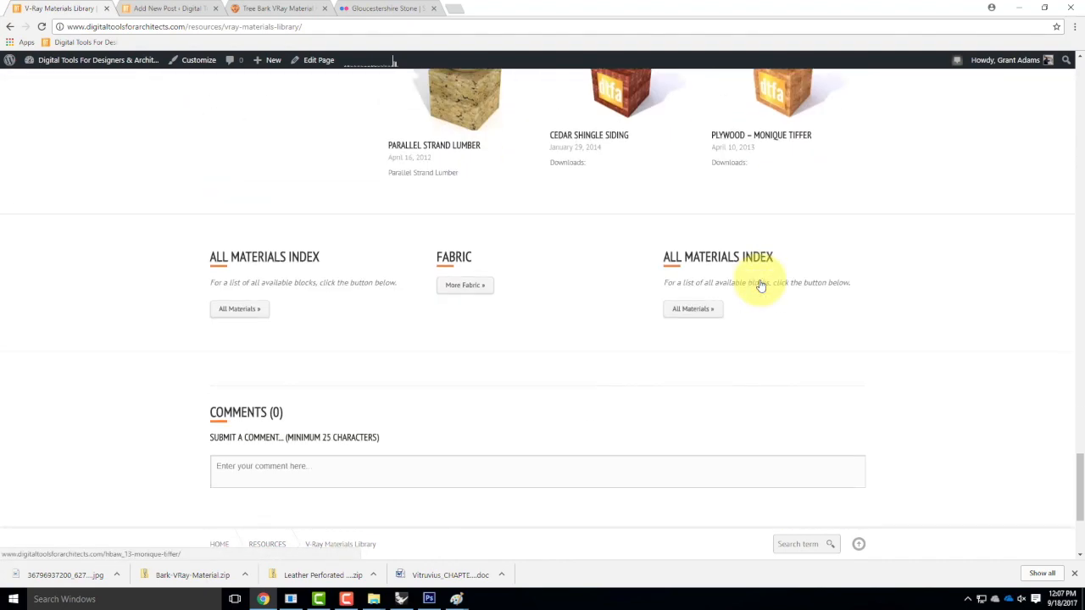
scroll(760, 286, "up", 5)
scroll(756, 291, "up", 14)
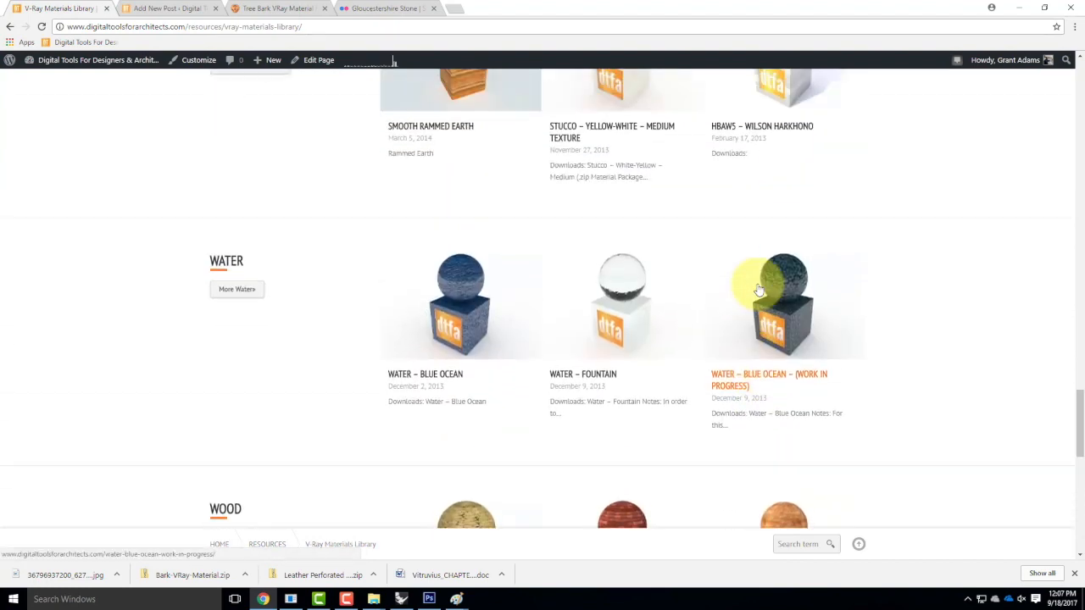
scroll(756, 291, "up", 12)
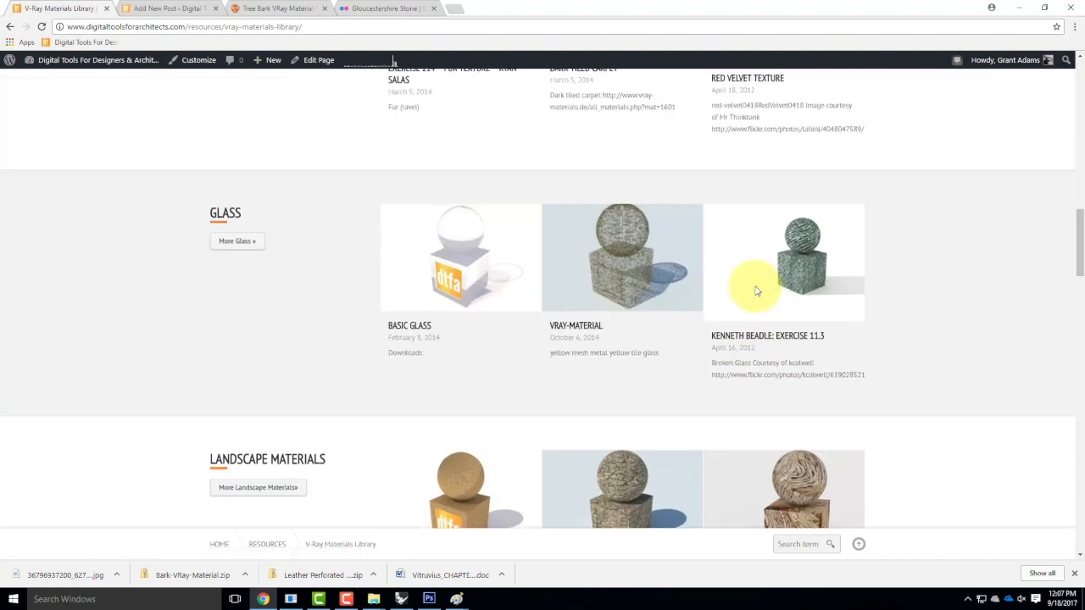
scroll(751, 290, "up", 2)
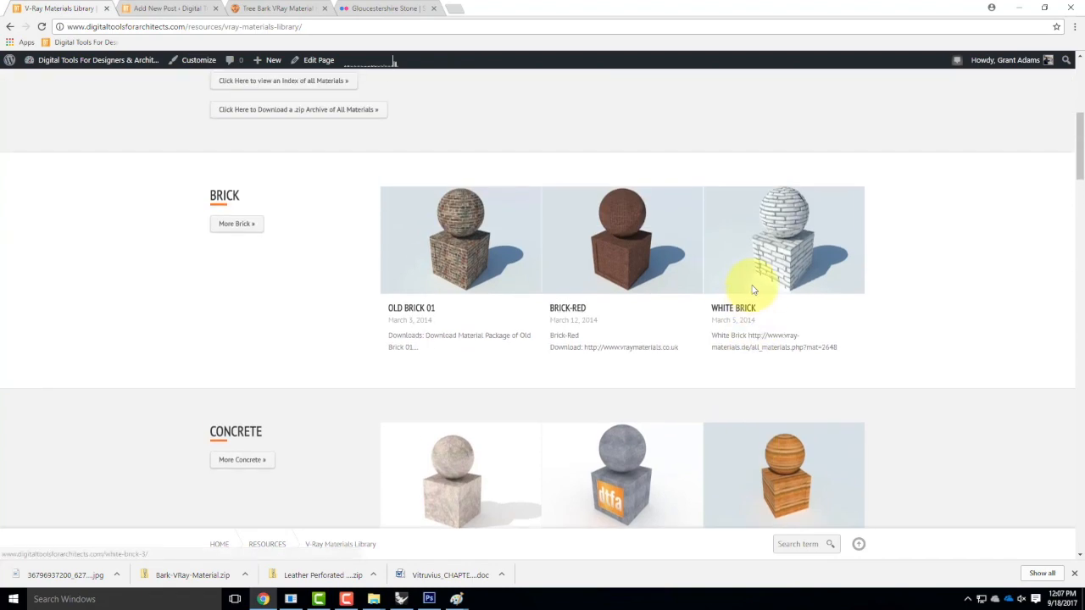
left_click(346, 599)
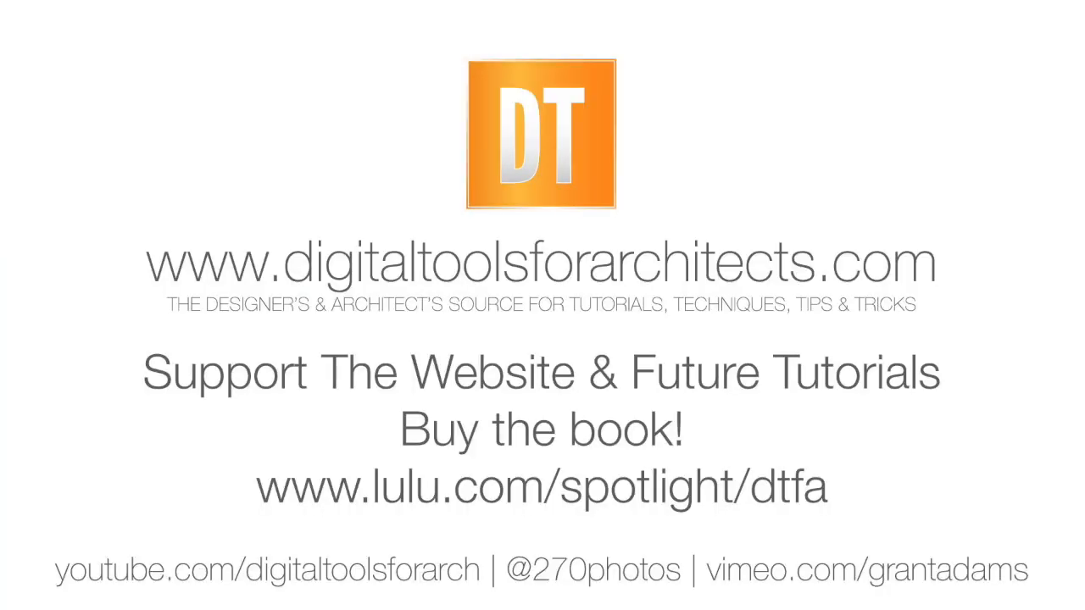